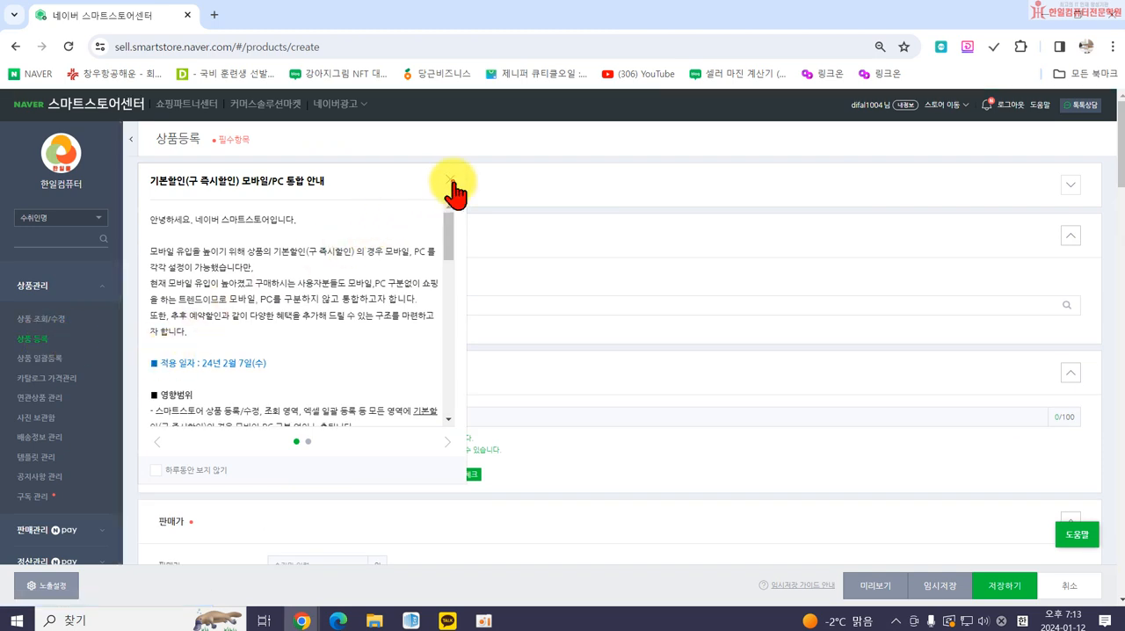
Dismiss the discount notice on the product registration page, then switch to Microsoft Edge and replace the mail tab with the Naver home page.
{"action": "left_click", "coordinate": [450, 181]}
{"action": "left_click", "coordinate": [337, 621]}
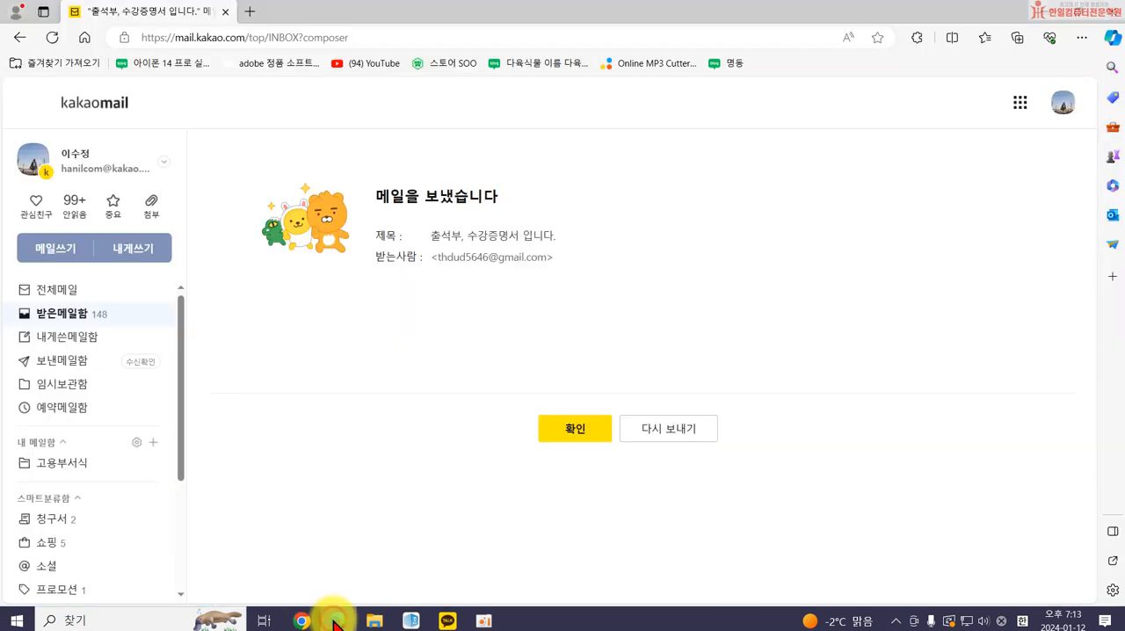
{"action": "left_click", "coordinate": [248, 11]}
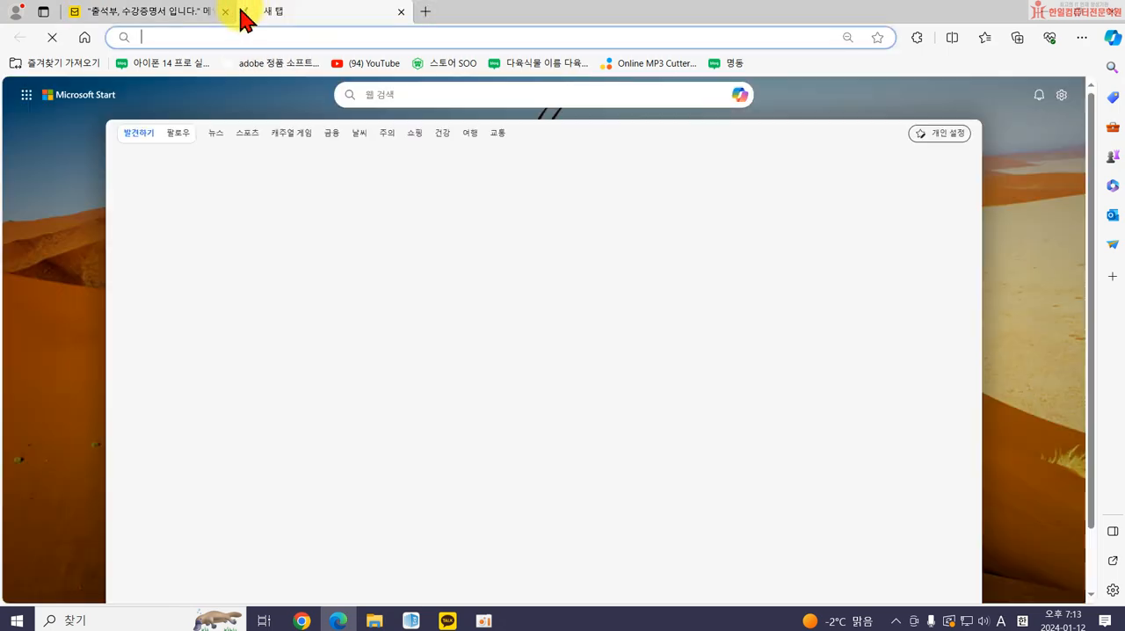
{"action": "left_click", "coordinate": [225, 12]}
{"action": "left_click", "coordinate": [84, 37]}
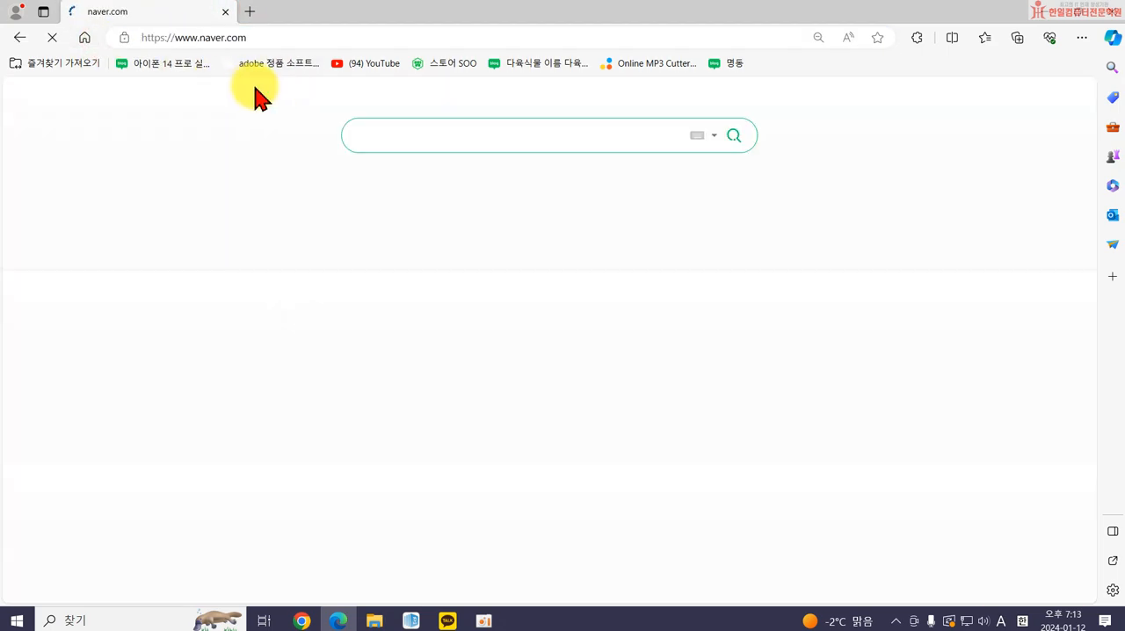
Search Naver for "국내산블랙푸드 검정콩".
{"action": "left_click", "coordinate": [429, 132]}
{"action": "type", "text": "ㄱ"}
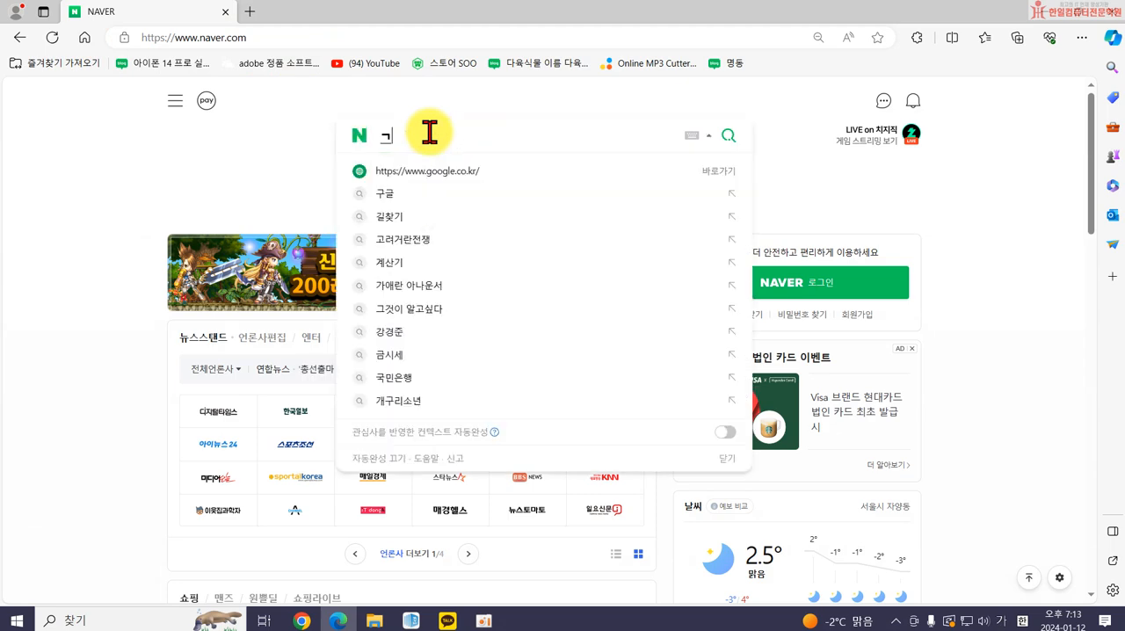
{"action": "type", "text": "국내산블루"}
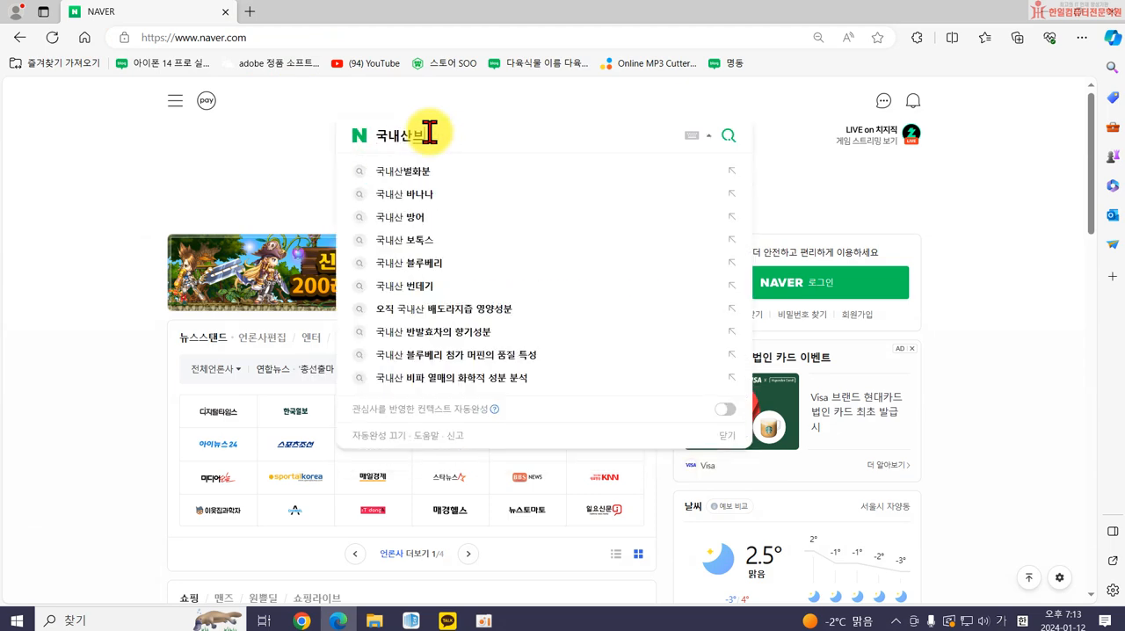
{"action": "type", "text": "푸드 검정ㅋ"}
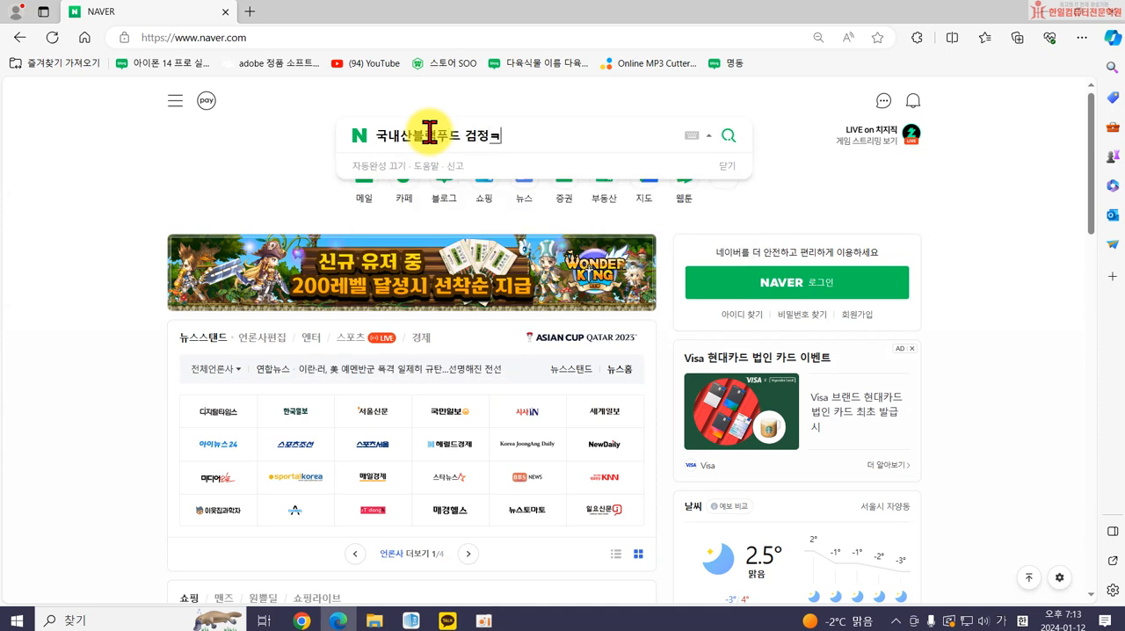
{"action": "type", "text": "ㅗㅇ"}
{"action": "key", "text": "Return"}
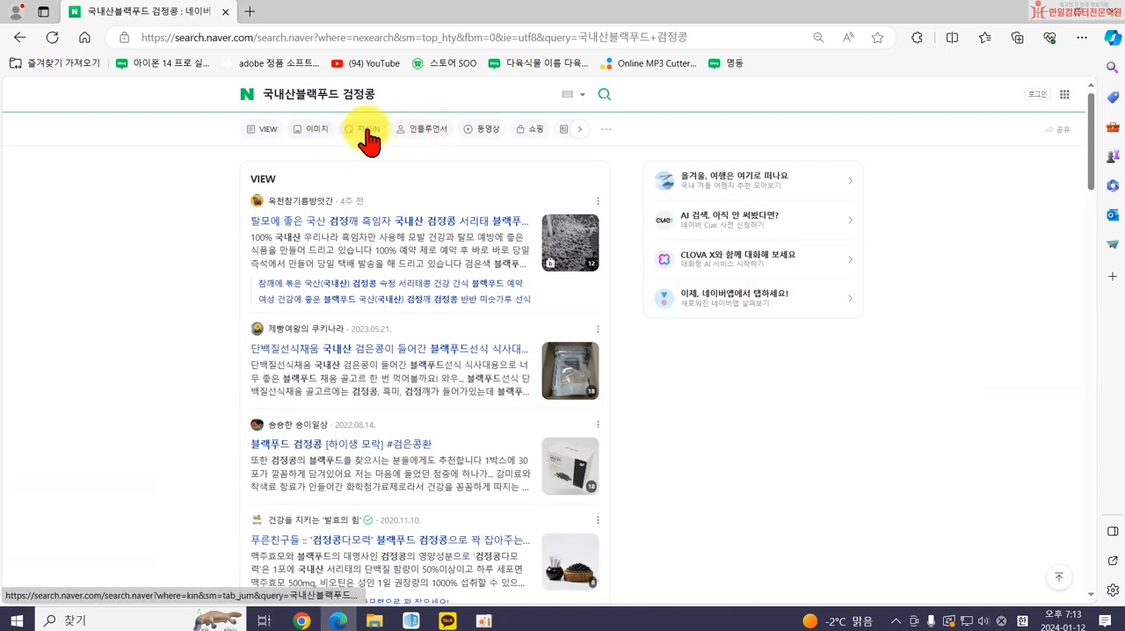
View the Naver Shopping results for the domestic black food query and close both search tabs.
{"action": "left_click", "coordinate": [523, 132]}
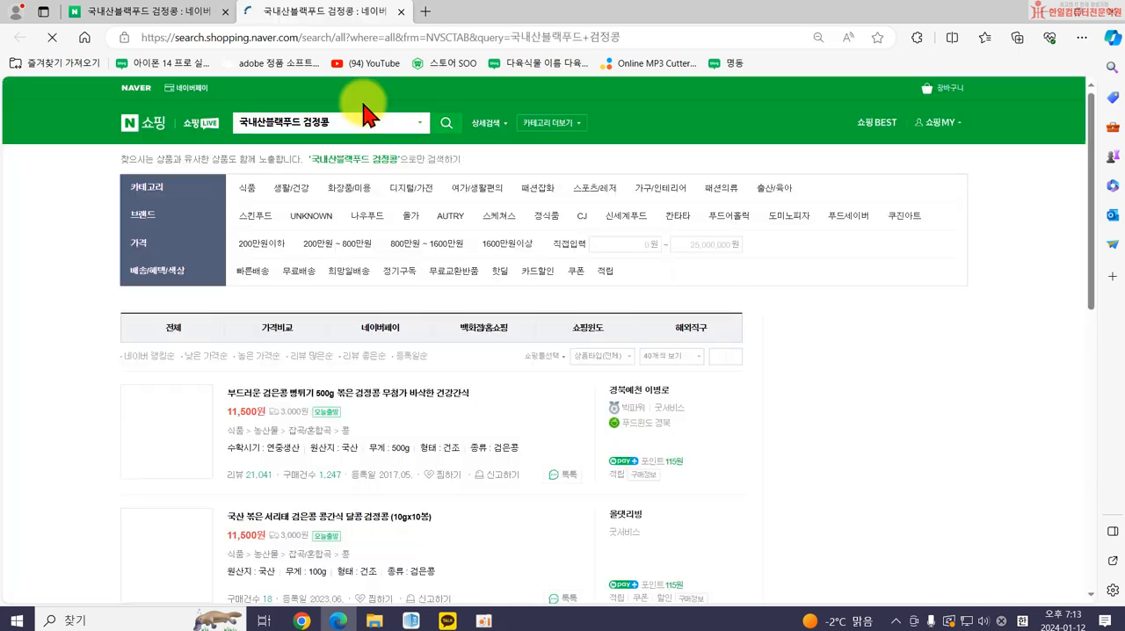
{"action": "left_click", "coordinate": [404, 12]}
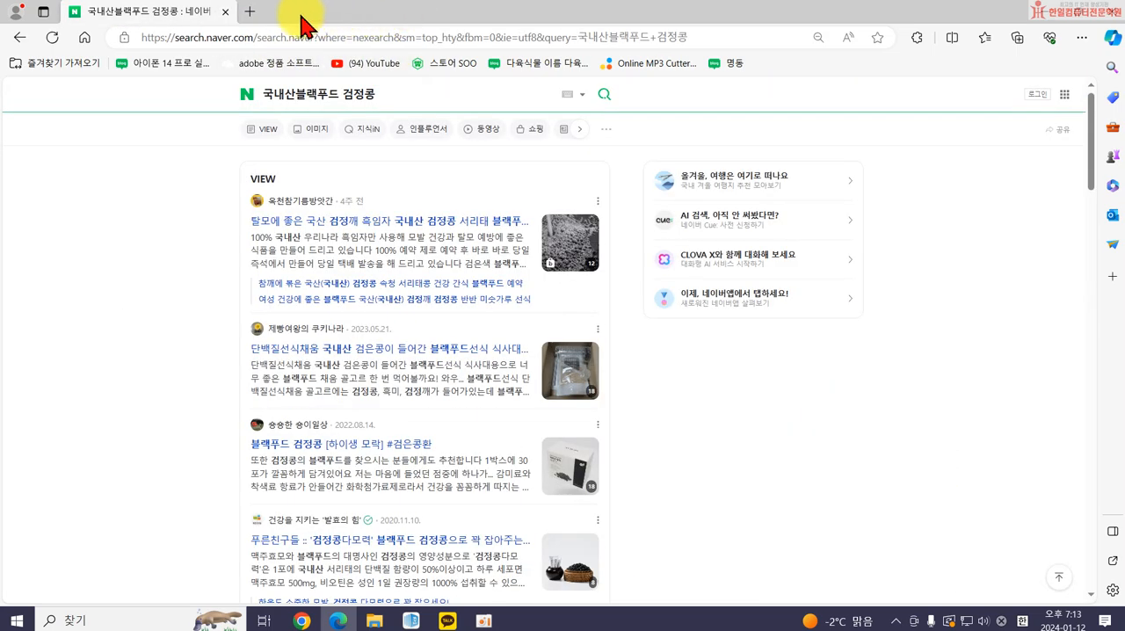
{"action": "left_click", "coordinate": [229, 11]}
Open Naver in a new Chrome tab and search for "검정콩".
{"action": "left_click", "coordinate": [215, 15]}
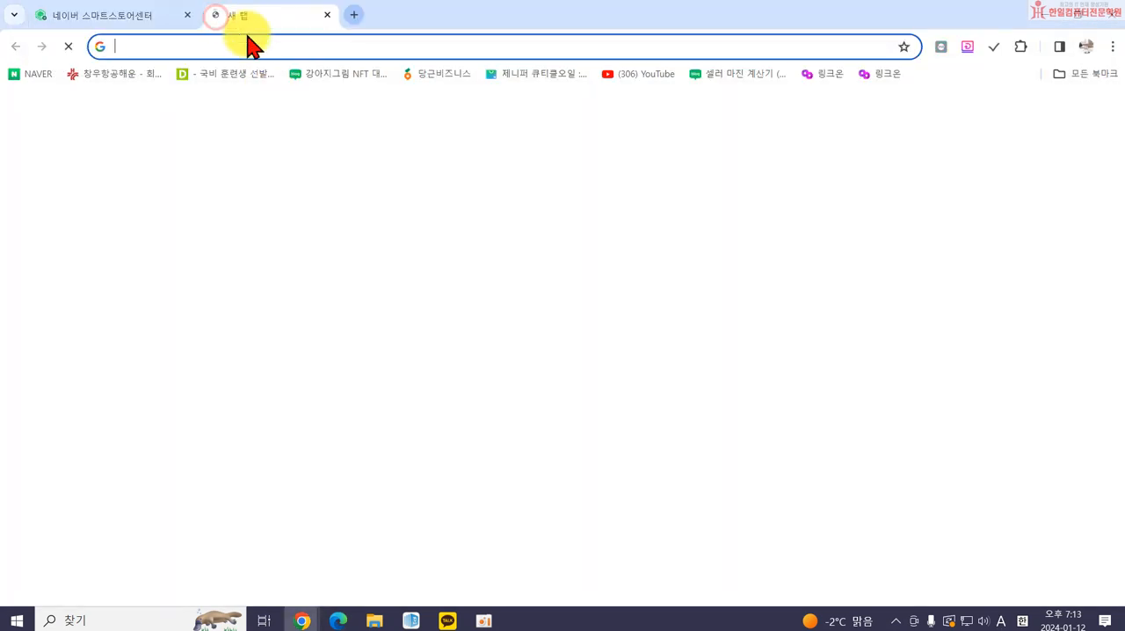
{"action": "left_click", "coordinate": [470, 401]}
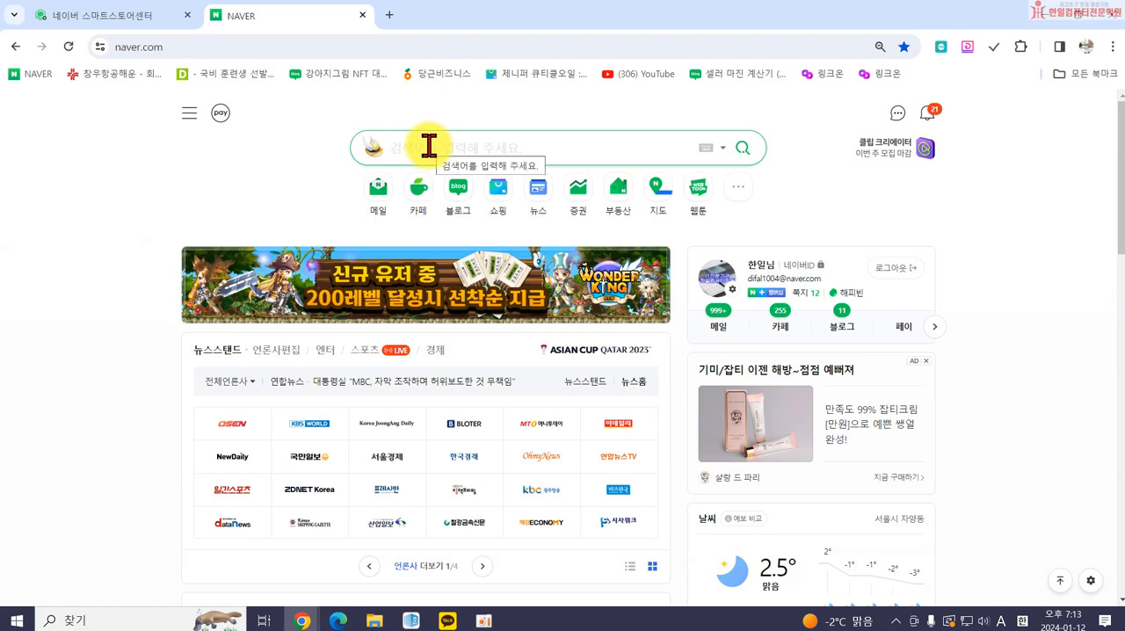
{"action": "type", "text": "rjad"}
{"action": "key", "text": "BackSpace"}
{"action": "key", "text": "BackSpace"}
{"action": "key", "text": "BackSpace"}
{"action": "key", "text": "BackSpace"}
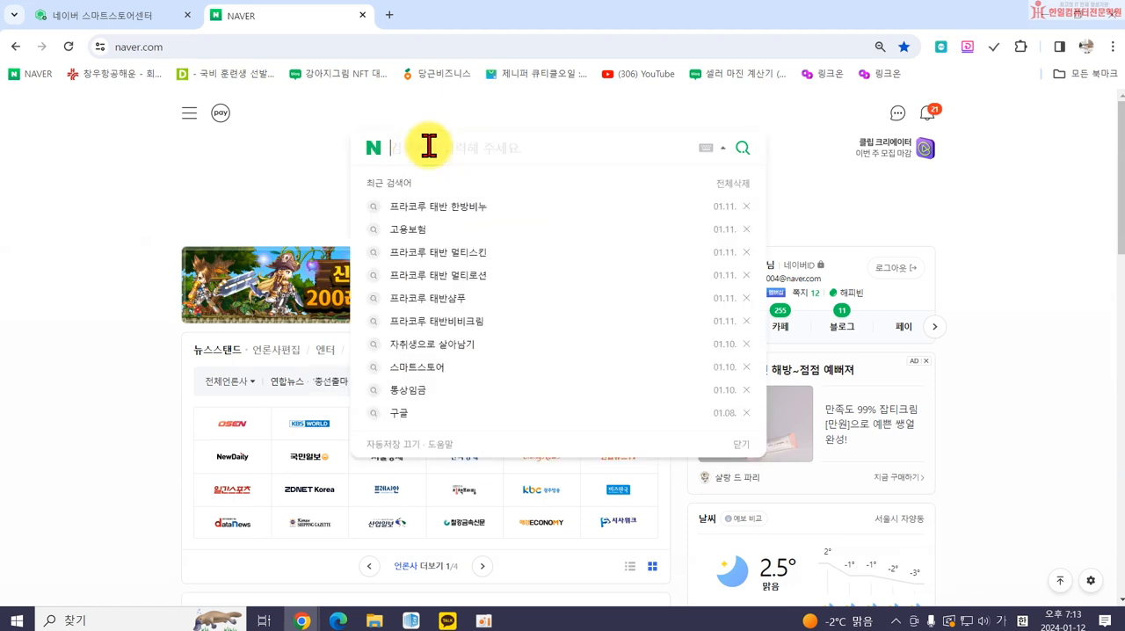
{"action": "type", "text": "검정콩"}
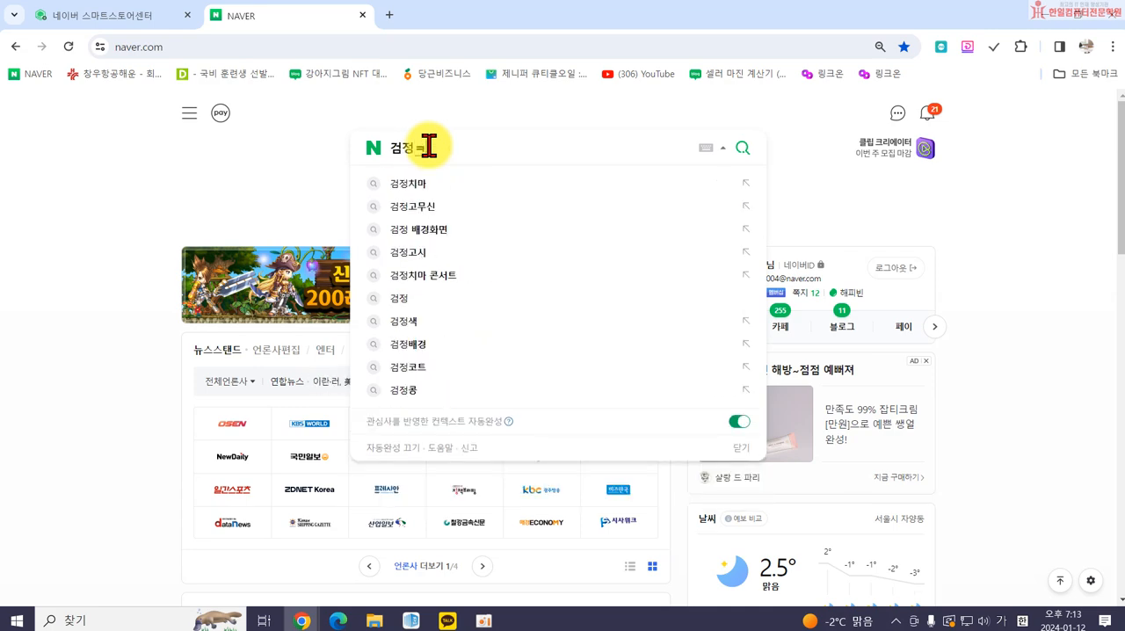
{"action": "key", "text": "Return"}
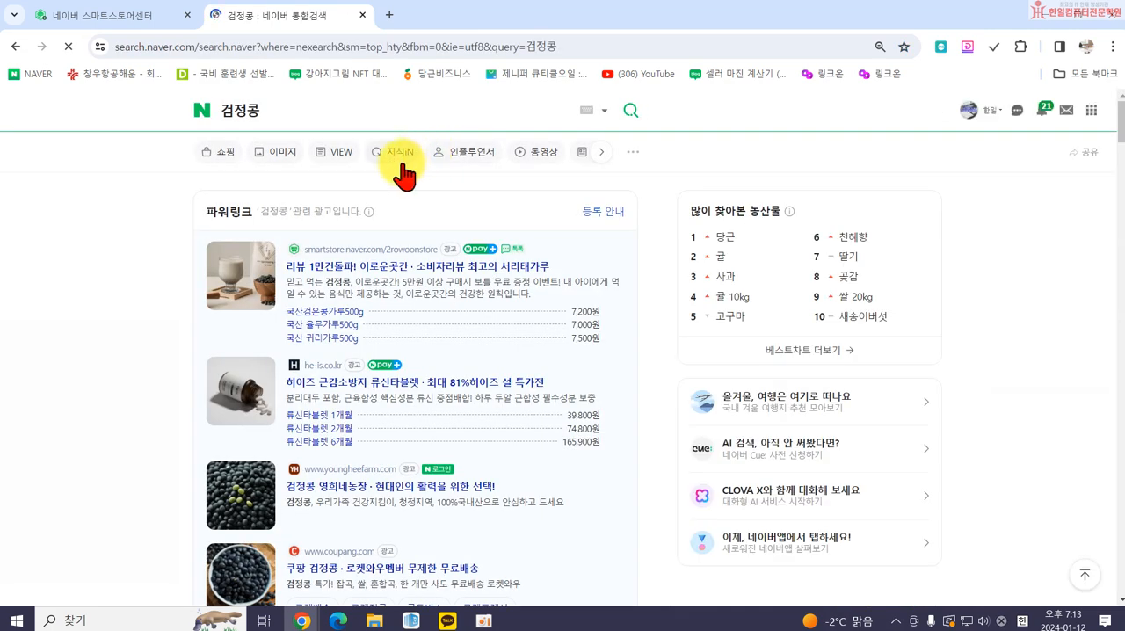
Open the Naver Shopping results for "검정콩" and examine the top advertised listings' titles, categories and ratings.
{"action": "left_click", "coordinate": [225, 155]}
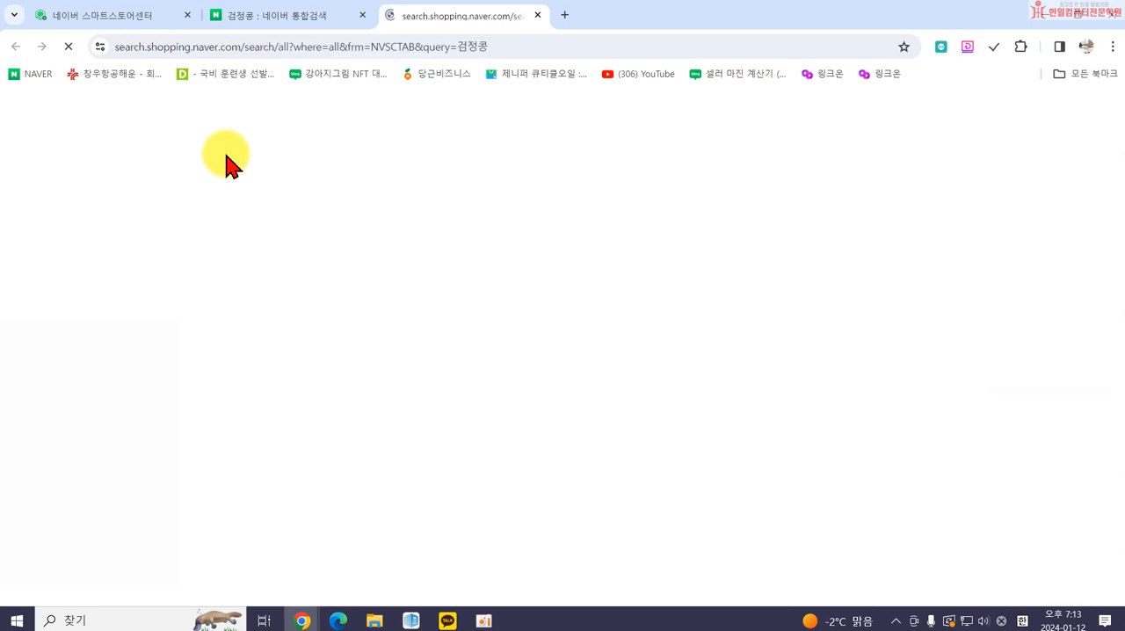
{"action": "scroll", "coordinate": [728, 361], "scroll_direction": "down", "scroll_amount": 3}
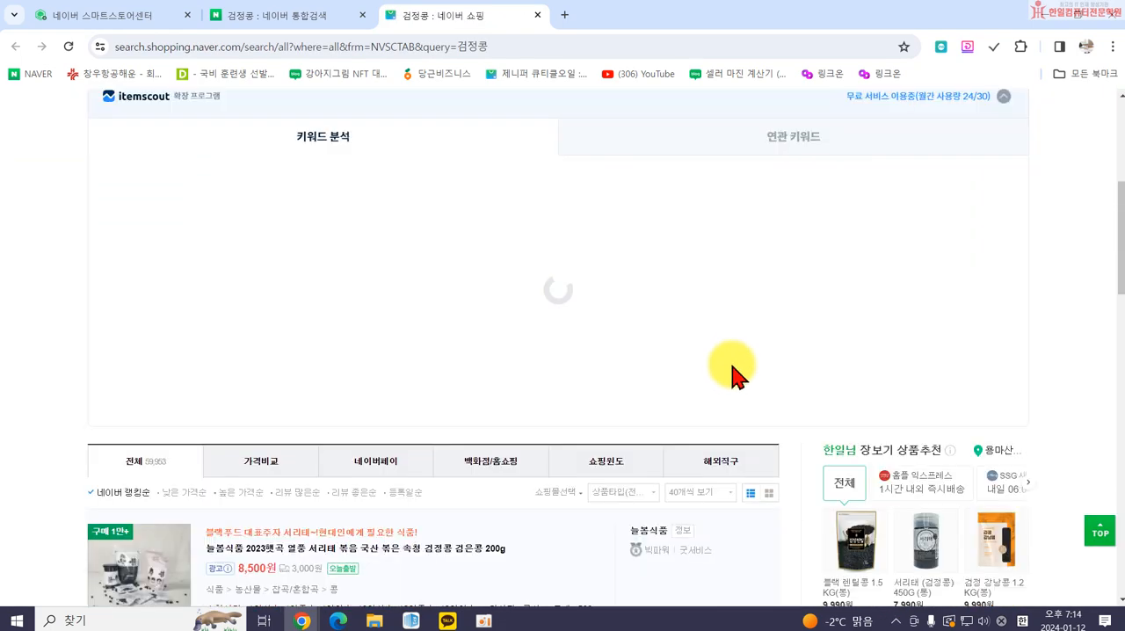
{"action": "scroll", "coordinate": [659, 410], "scroll_direction": "down", "scroll_amount": 4}
{"action": "scroll", "coordinate": [665, 406], "scroll_direction": "down", "scroll_amount": 1}
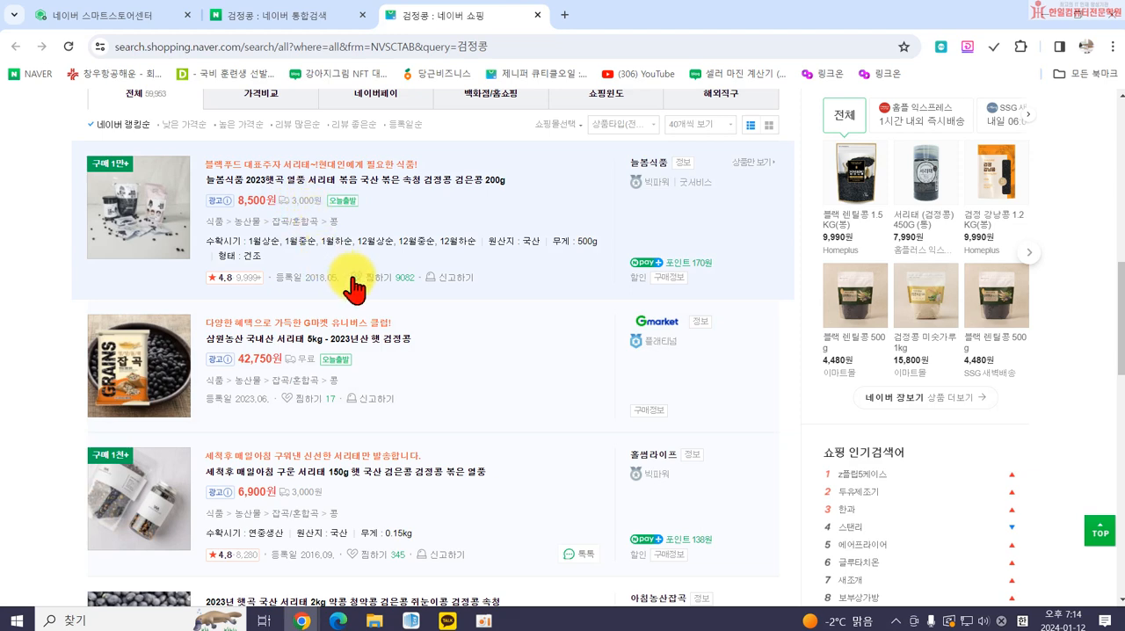
{"action": "scroll", "coordinate": [413, 308], "scroll_direction": "up", "scroll_amount": 1}
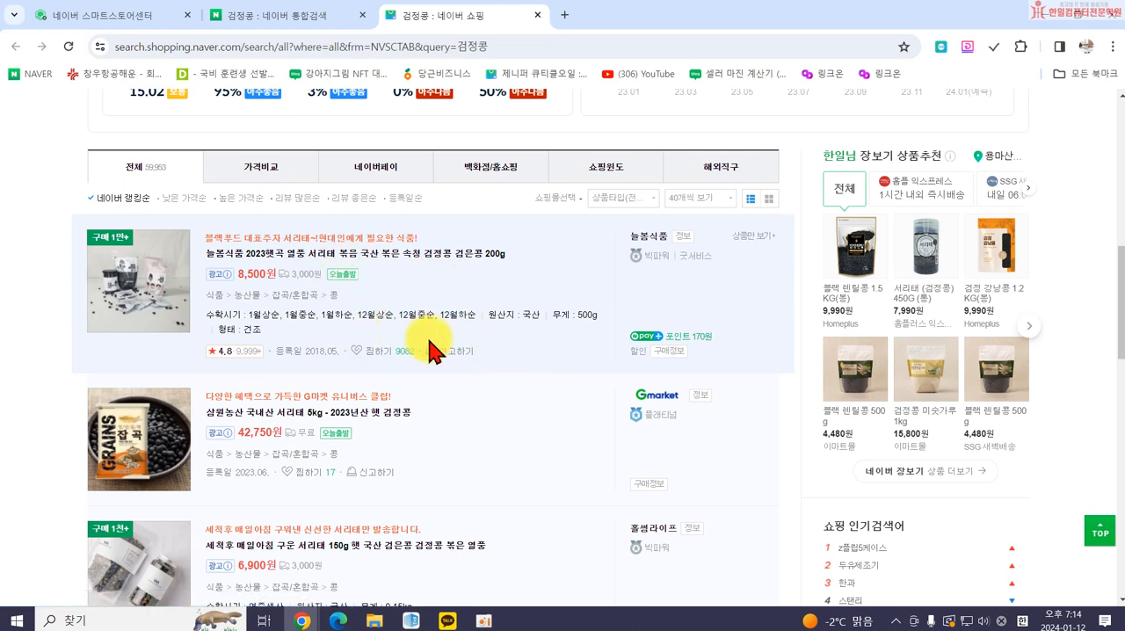
{"action": "scroll", "coordinate": [408, 380], "scroll_direction": "down", "scroll_amount": 3}
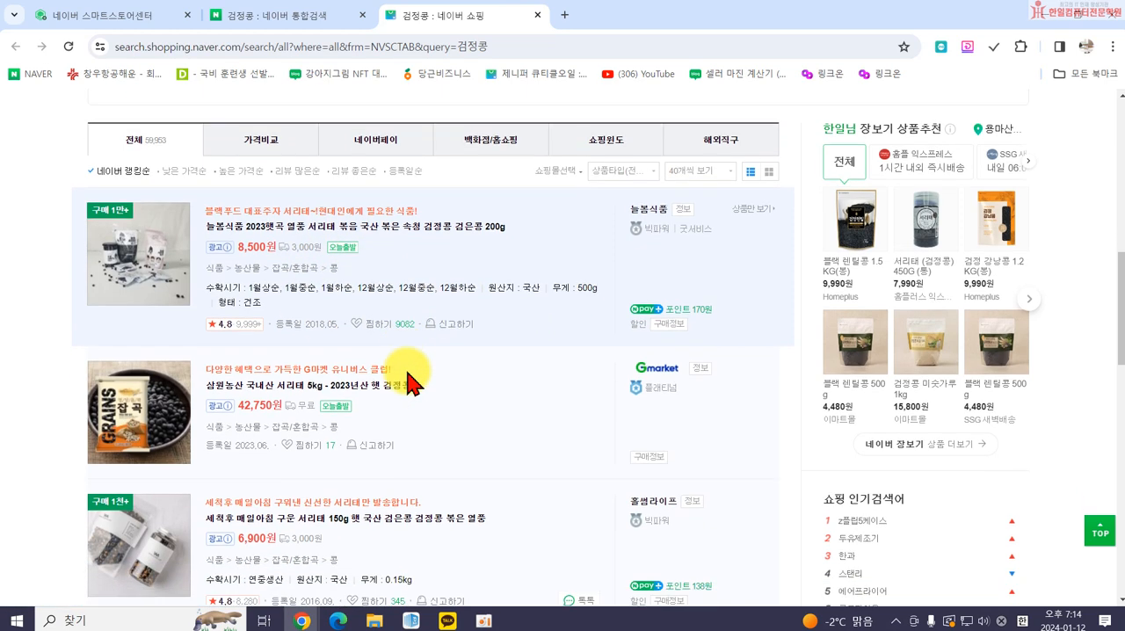
{"action": "scroll", "coordinate": [409, 380], "scroll_direction": "down", "scroll_amount": 1}
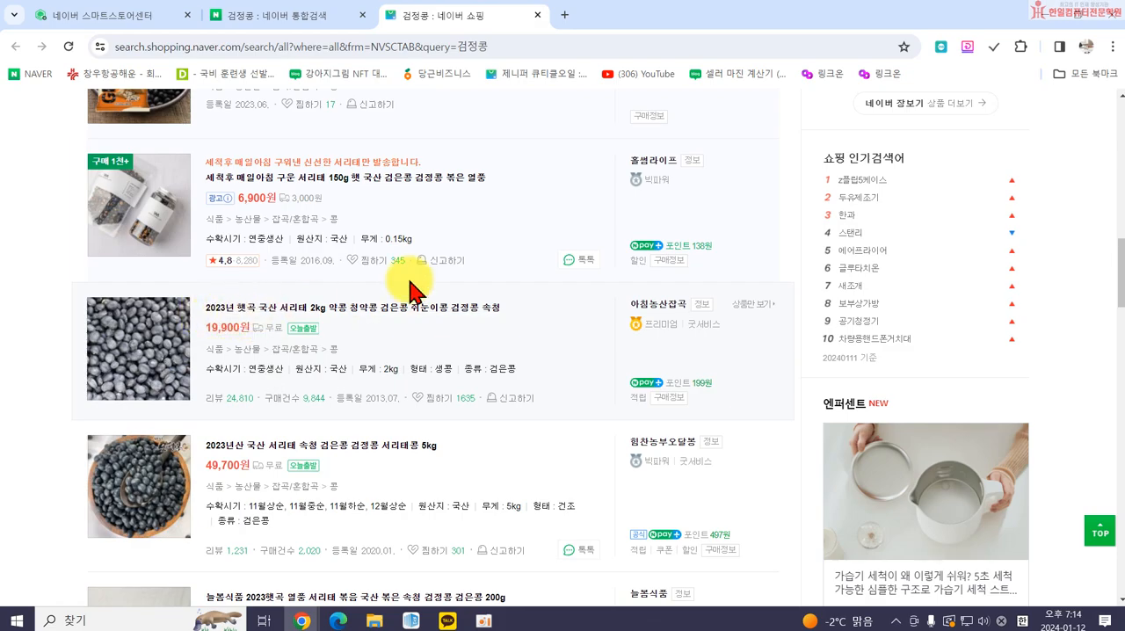
Compare how the "검정콩" search term is used in the product titles of the first non-advertised listings.
{"action": "scroll", "coordinate": [408, 281], "scroll_direction": "up", "scroll_amount": 10}
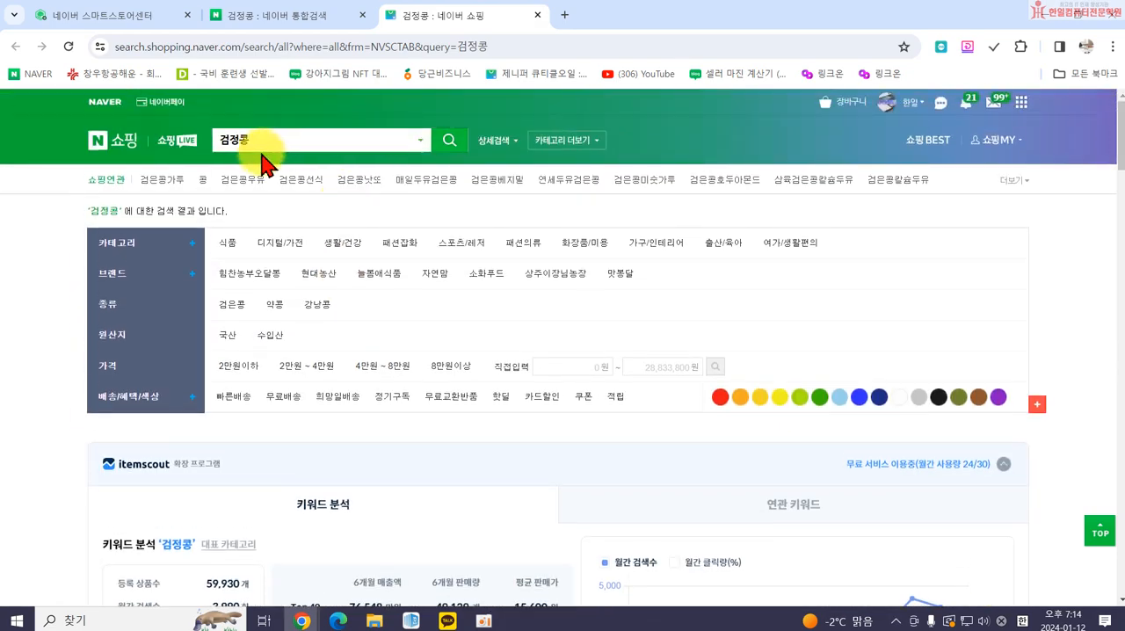
{"action": "scroll", "coordinate": [326, 239], "scroll_direction": "down", "scroll_amount": 7}
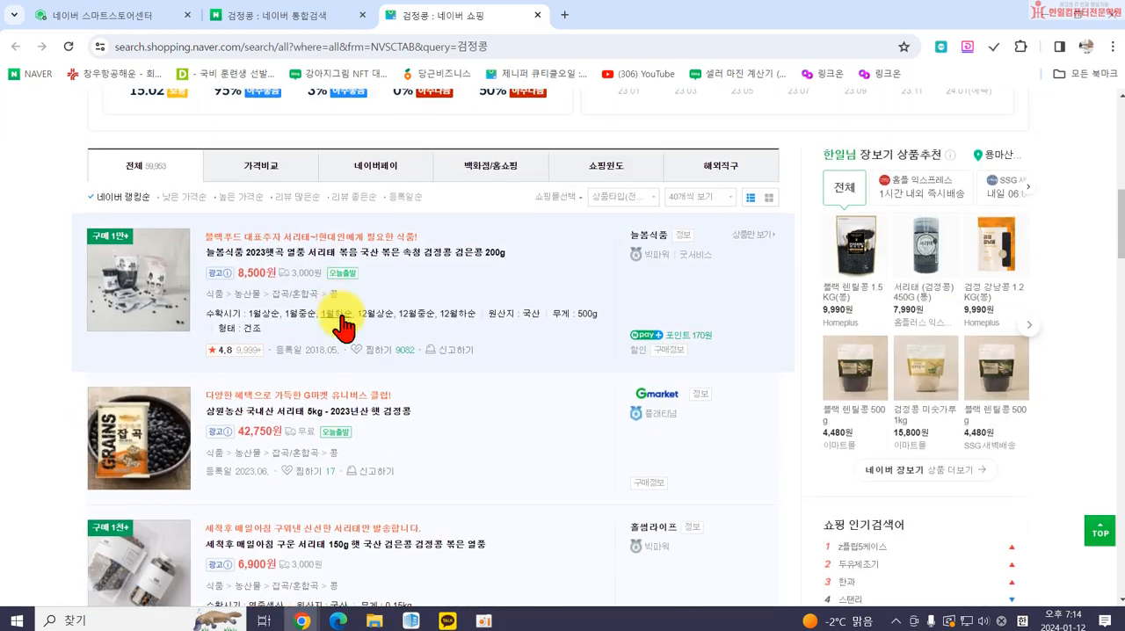
{"action": "scroll", "coordinate": [343, 325], "scroll_direction": "down", "scroll_amount": 3}
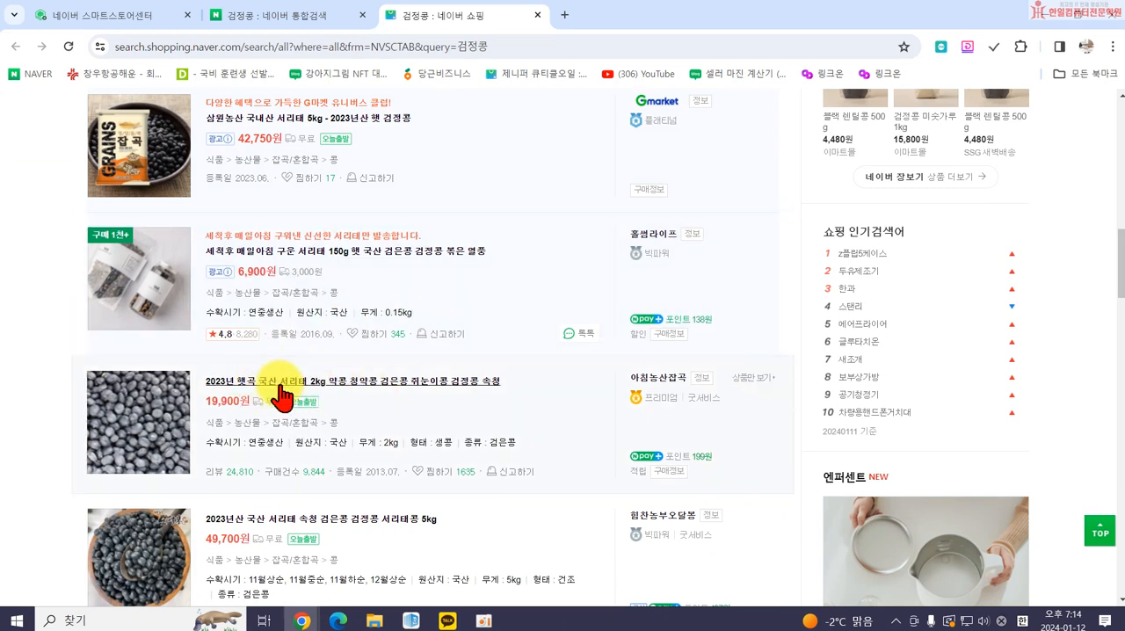
{"action": "scroll", "coordinate": [378, 408], "scroll_direction": "down", "scroll_amount": 2}
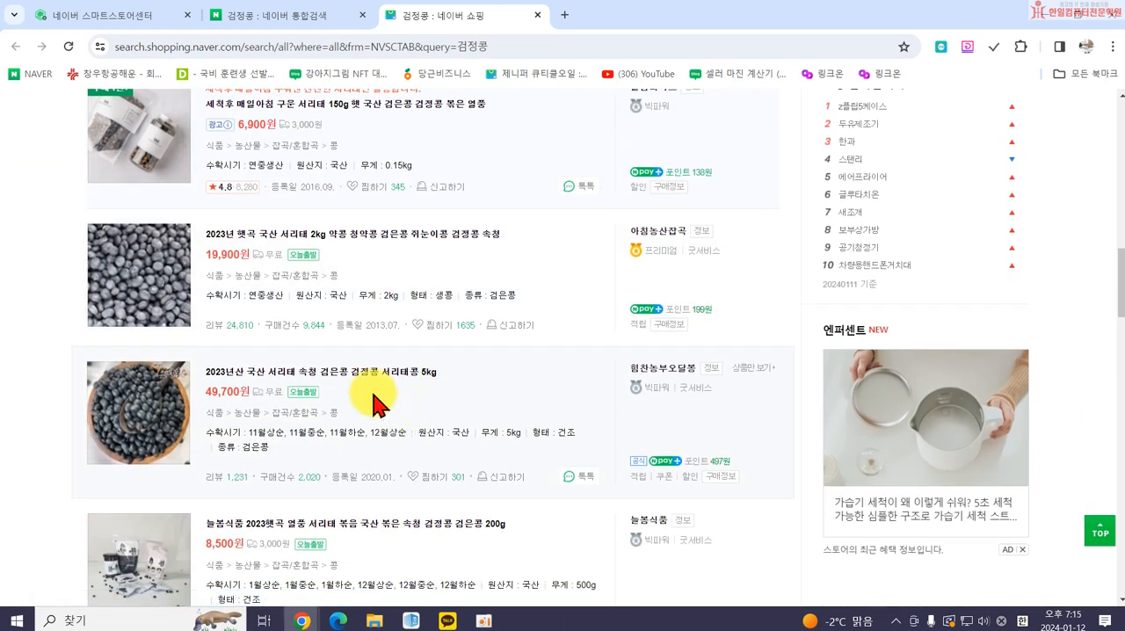
{"action": "scroll", "coordinate": [387, 387], "scroll_direction": "down", "scroll_amount": 1}
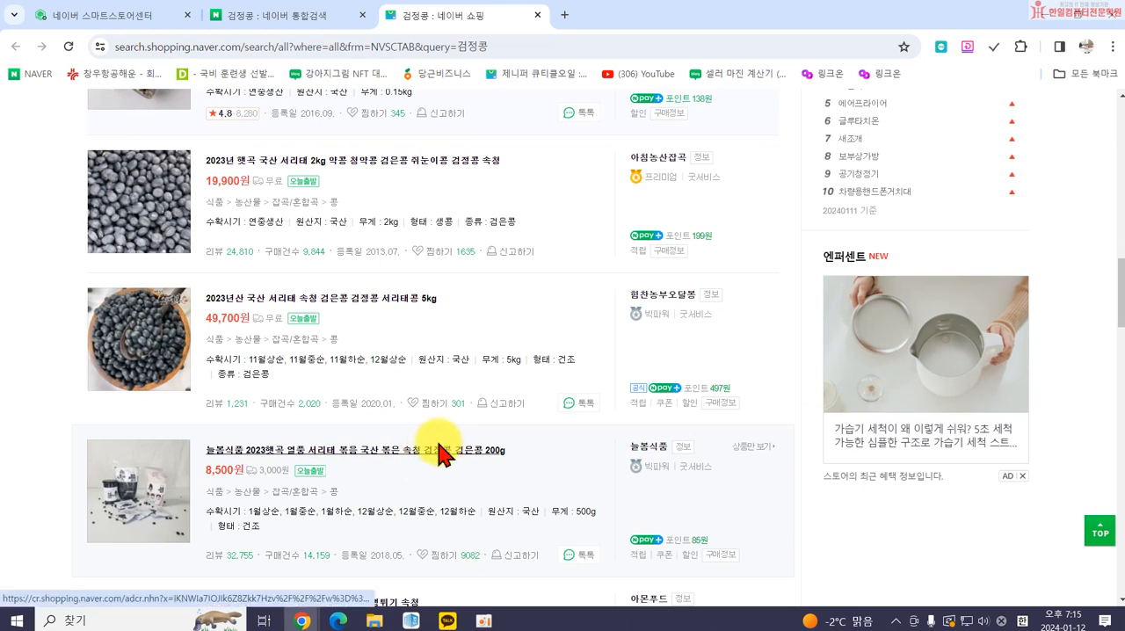
{"action": "scroll", "coordinate": [430, 450], "scroll_direction": "down", "scroll_amount": 3}
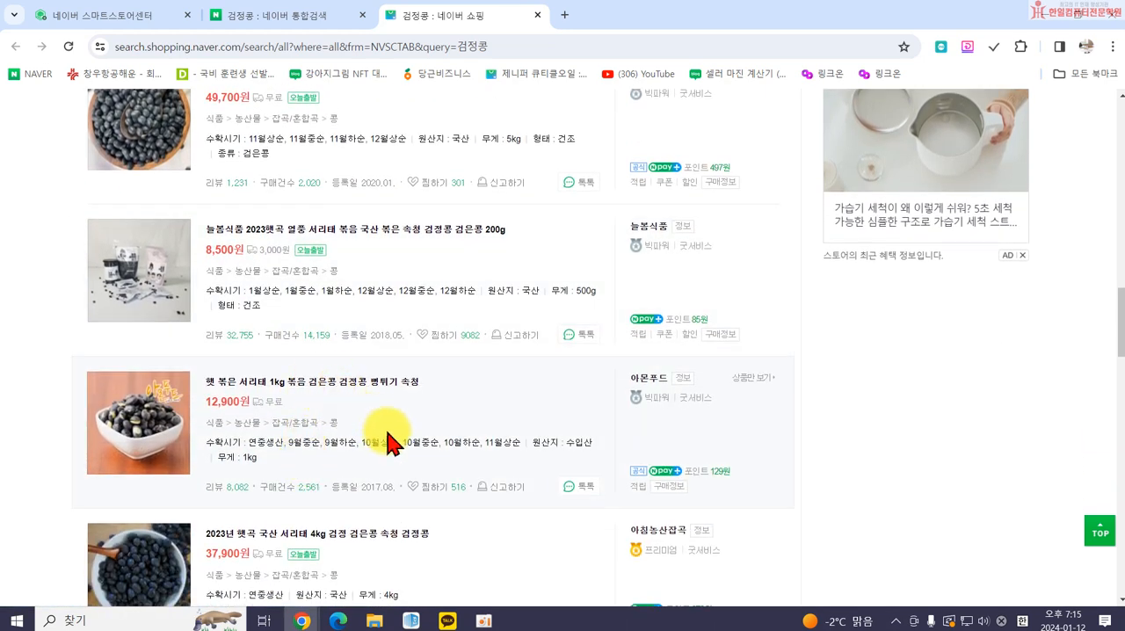
{"action": "scroll", "coordinate": [400, 443], "scroll_direction": "up", "scroll_amount": 5}
{"action": "scroll", "coordinate": [412, 455], "scroll_direction": "up", "scroll_amount": 1}
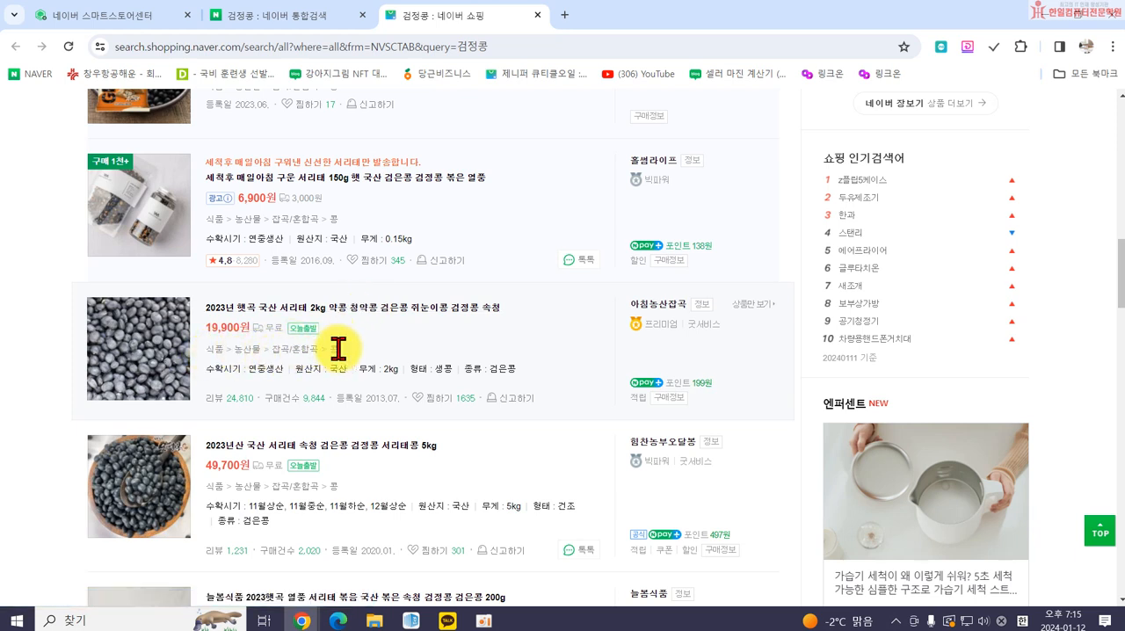
Examine the category paths, review counts and registration dates of the listings further down, then return to the first listing.
{"action": "scroll", "coordinate": [387, 356], "scroll_direction": "up", "scroll_amount": 2}
{"action": "scroll", "coordinate": [377, 352], "scroll_direction": "down", "scroll_amount": 2}
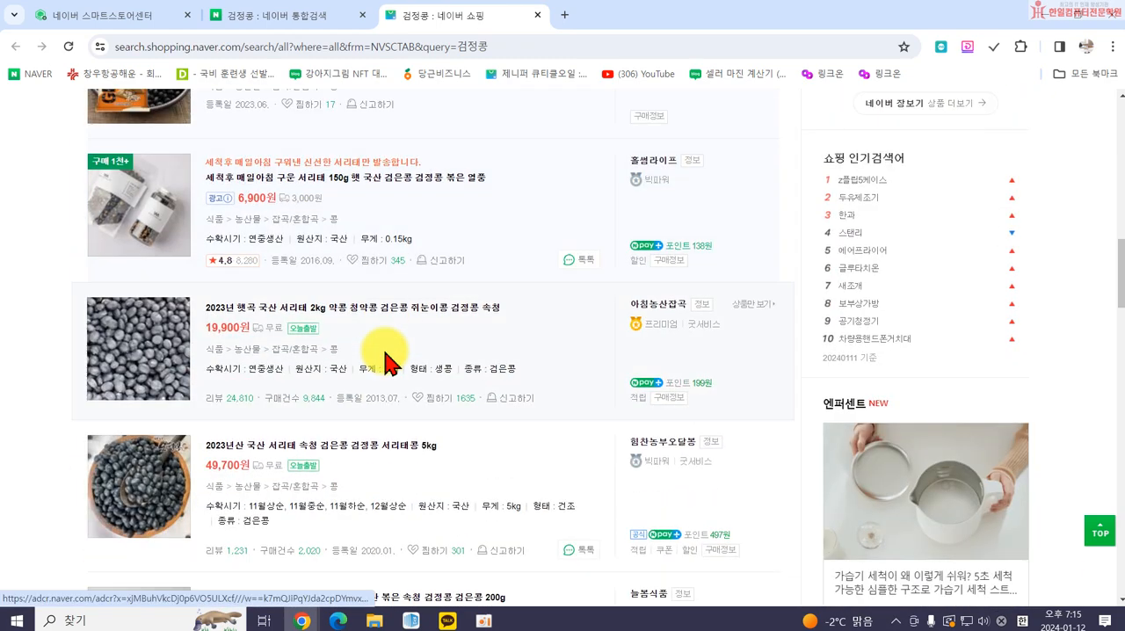
{"action": "scroll", "coordinate": [342, 387], "scroll_direction": "down", "scroll_amount": 3}
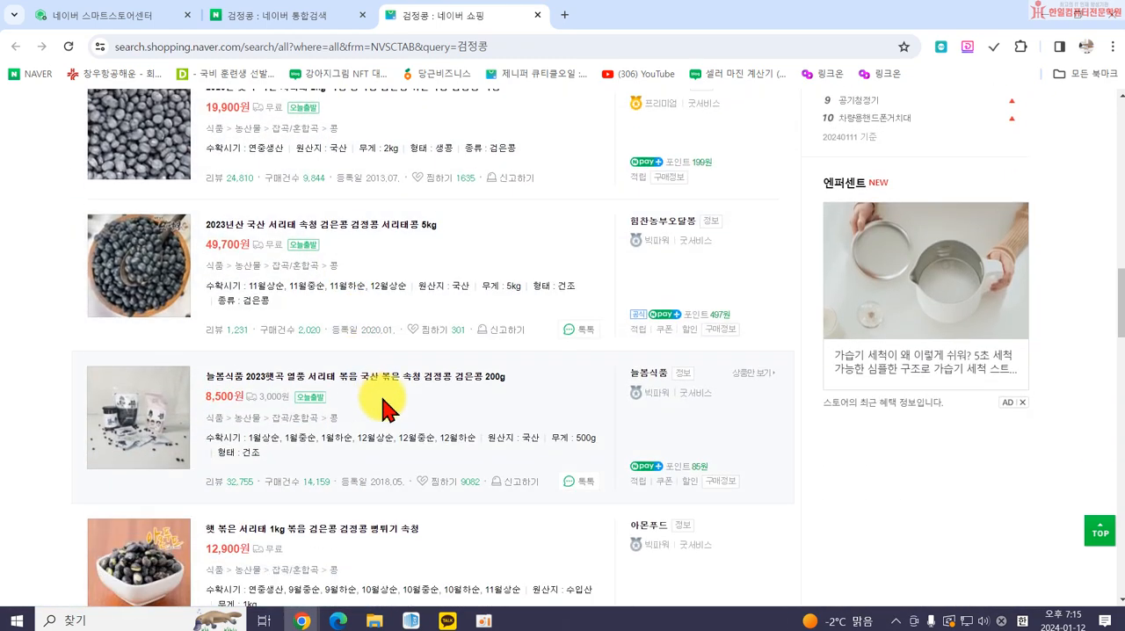
{"action": "scroll", "coordinate": [347, 409], "scroll_direction": "down", "scroll_amount": 3}
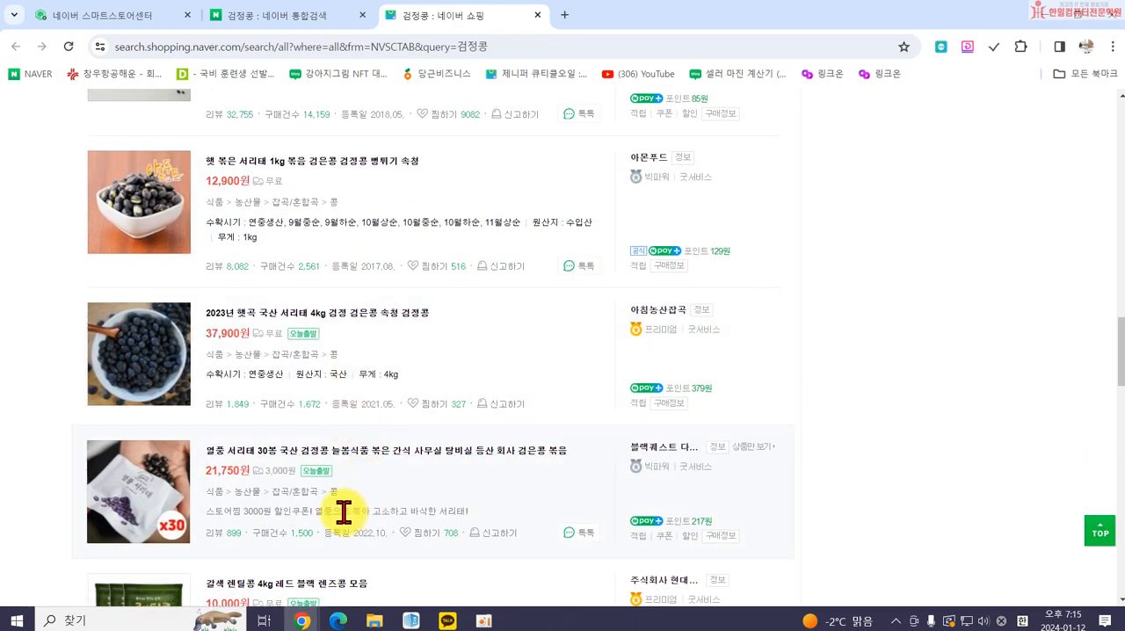
{"action": "scroll", "coordinate": [512, 532], "scroll_direction": "down", "scroll_amount": 2}
{"action": "scroll", "coordinate": [382, 478], "scroll_direction": "down", "scroll_amount": 1}
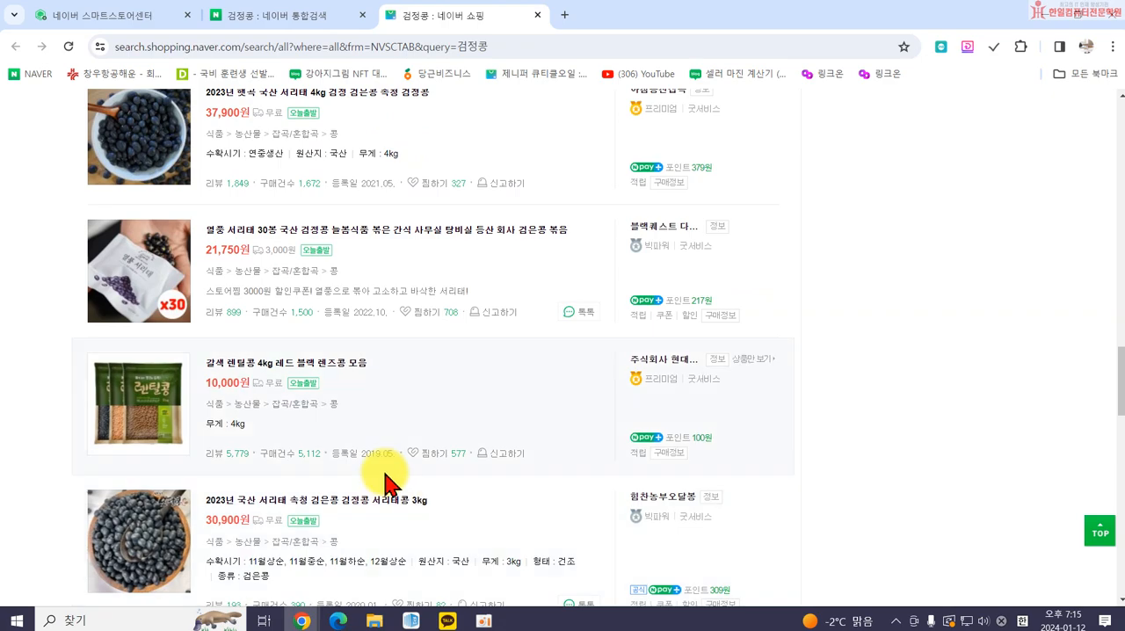
{"action": "scroll", "coordinate": [395, 501], "scroll_direction": "down", "scroll_amount": 3}
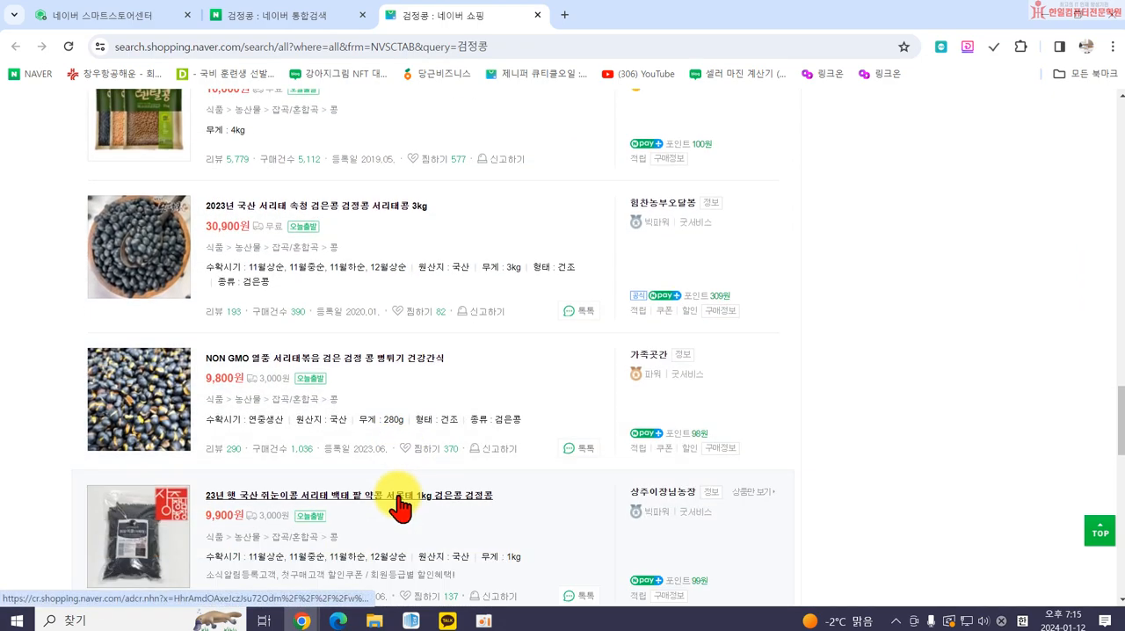
{"action": "scroll", "coordinate": [398, 507], "scroll_direction": "down", "scroll_amount": 2}
{"action": "scroll", "coordinate": [398, 507], "scroll_direction": "up", "scroll_amount": 16}
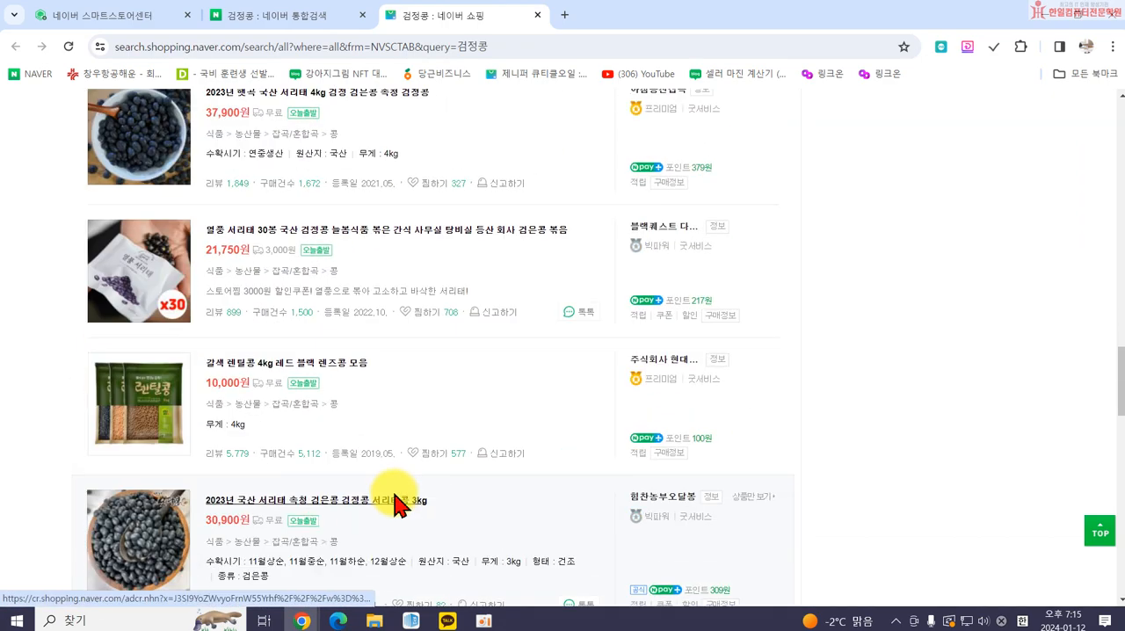
{"action": "scroll", "coordinate": [393, 494], "scroll_direction": "up", "scroll_amount": 2}
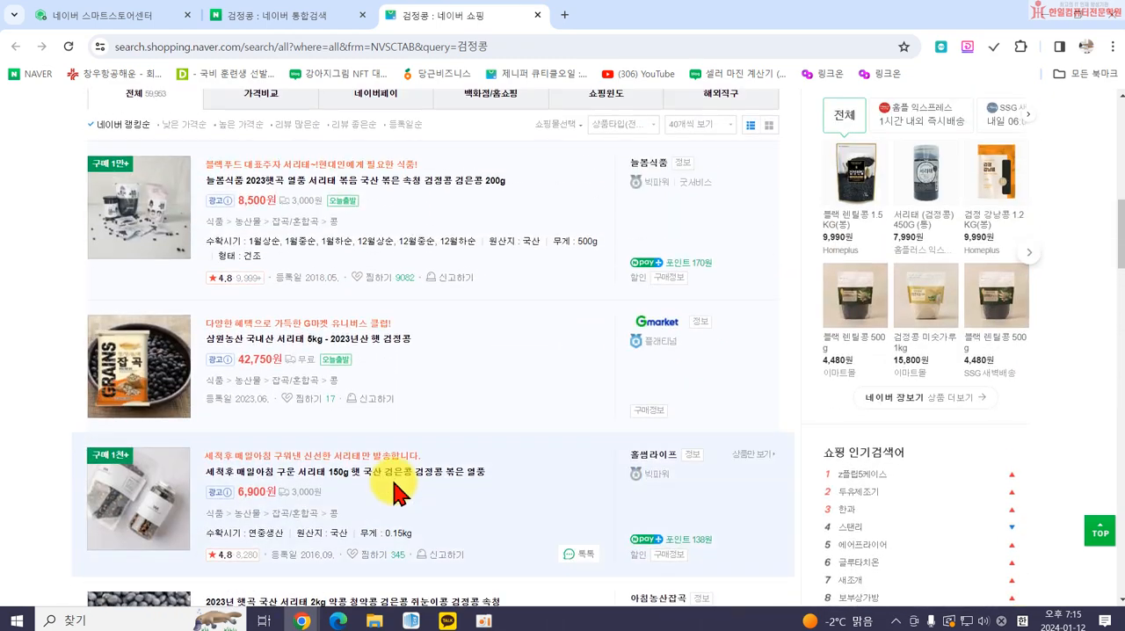
{"action": "scroll", "coordinate": [393, 494], "scroll_direction": "up", "scroll_amount": 2}
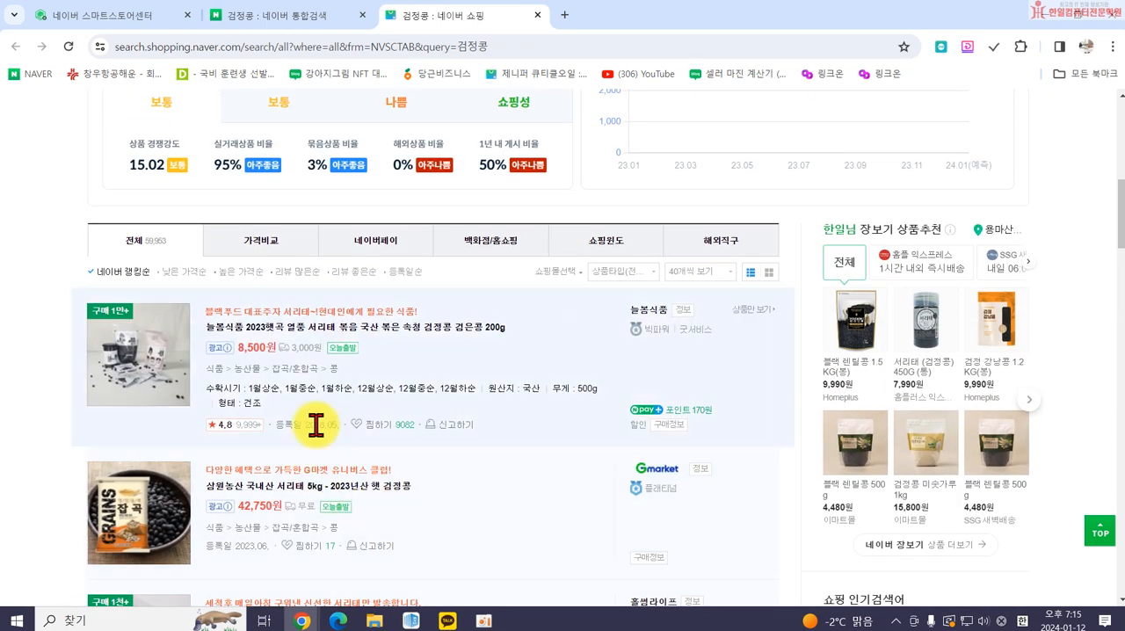
Return to the Smart Store product registration page and set the category to 식품>농산물>잡곡/혼합곡>콩, acknowledging the origin and eco-certification notices.
{"action": "scroll", "coordinate": [436, 501], "scroll_direction": "down", "scroll_amount": 2}
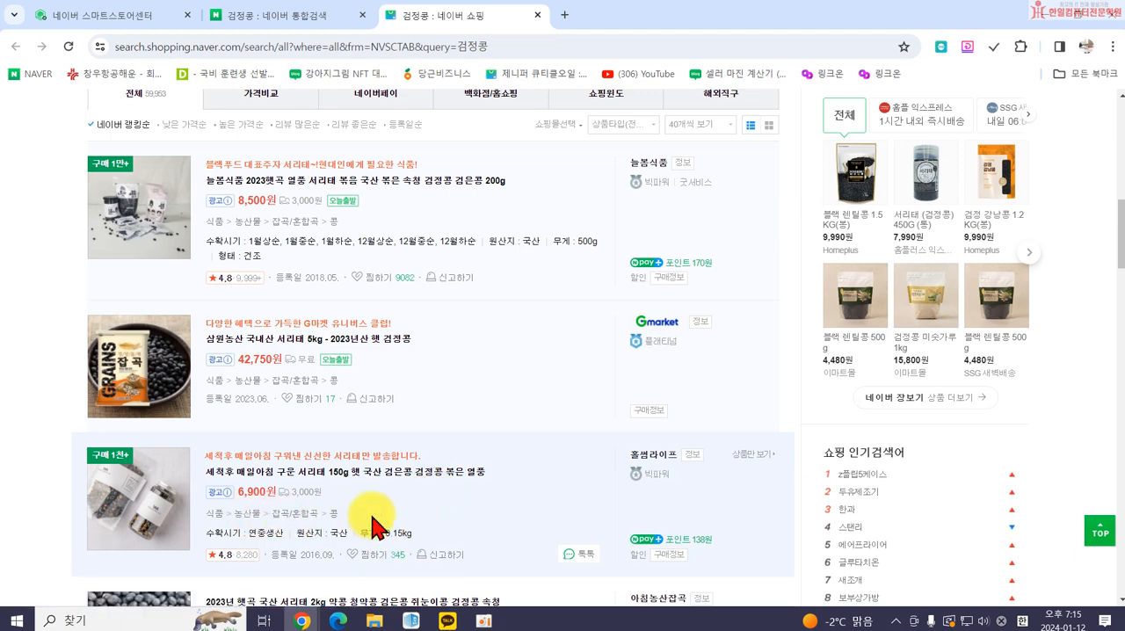
{"action": "scroll", "coordinate": [369, 527], "scroll_direction": "down", "scroll_amount": 3}
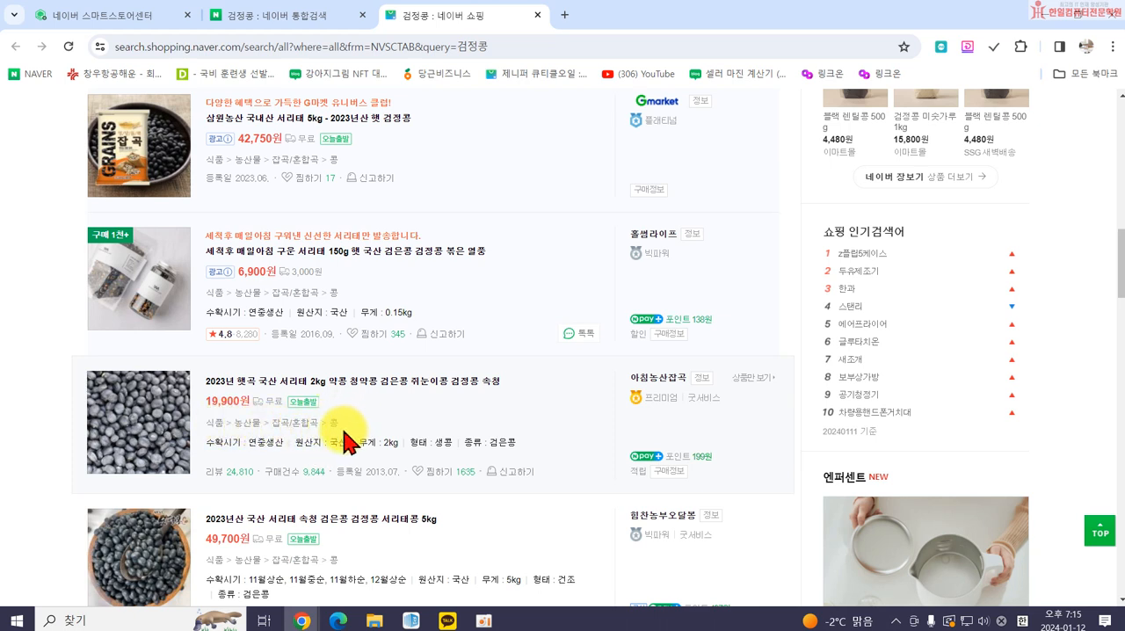
{"action": "left_click", "coordinate": [104, 15]}
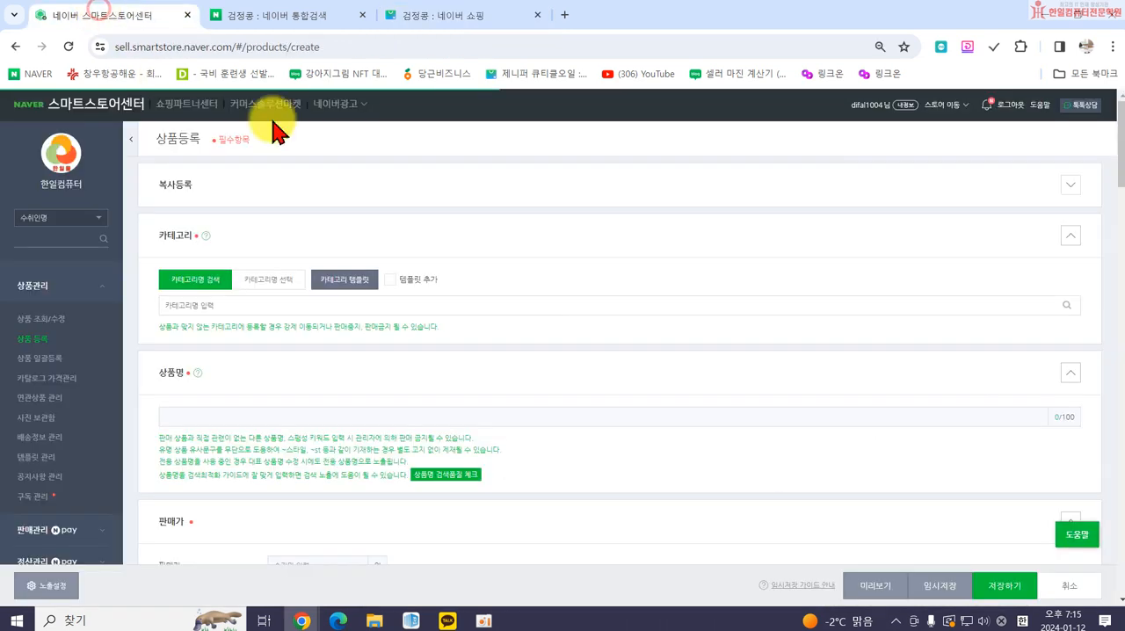
{"action": "left_click", "coordinate": [191, 307]}
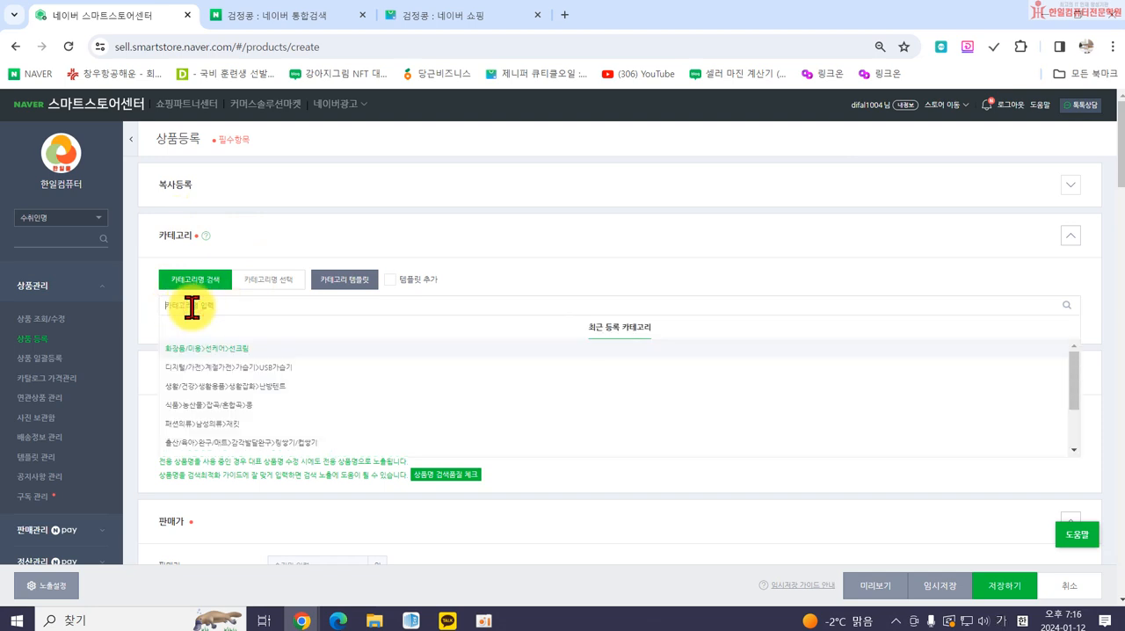
{"action": "type", "text": "콩"}
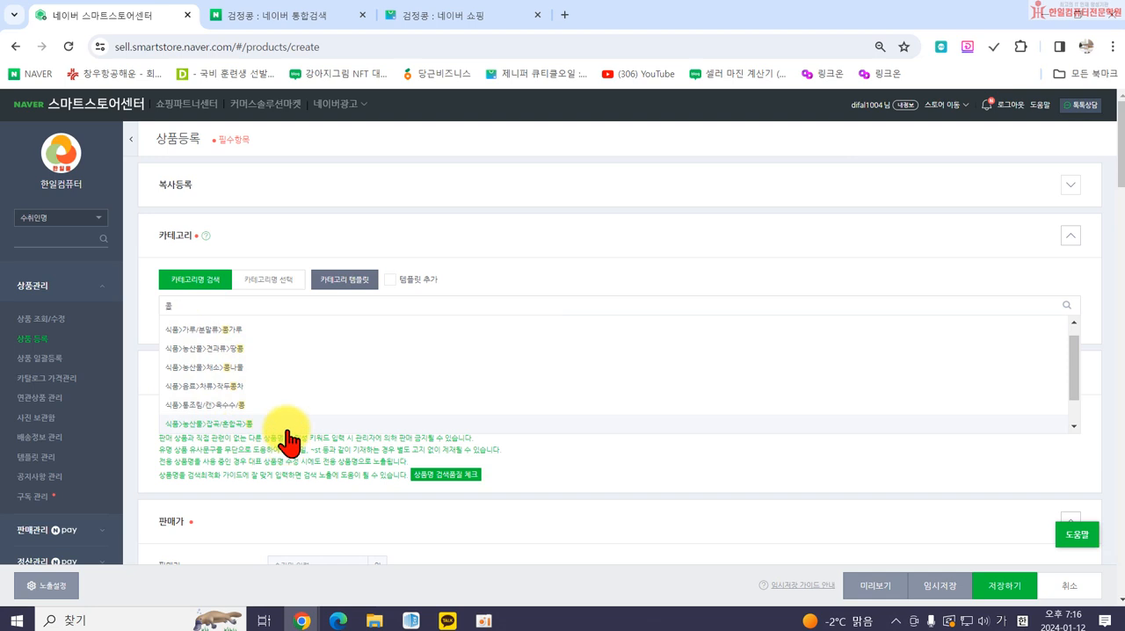
{"action": "left_click", "coordinate": [227, 426]}
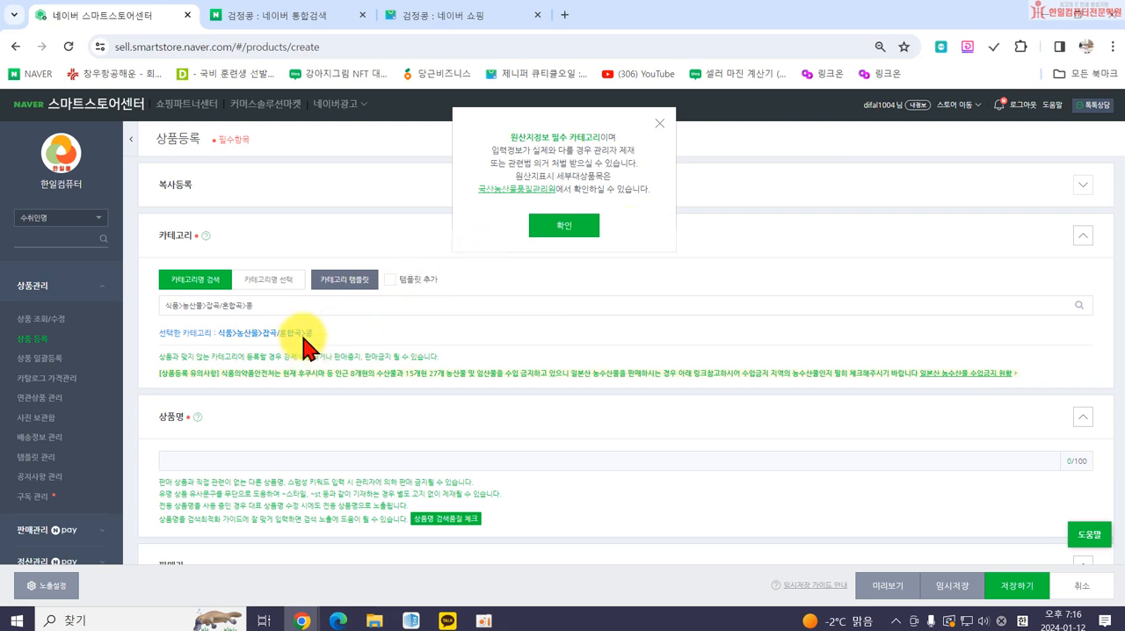
{"action": "left_click", "coordinate": [563, 226]}
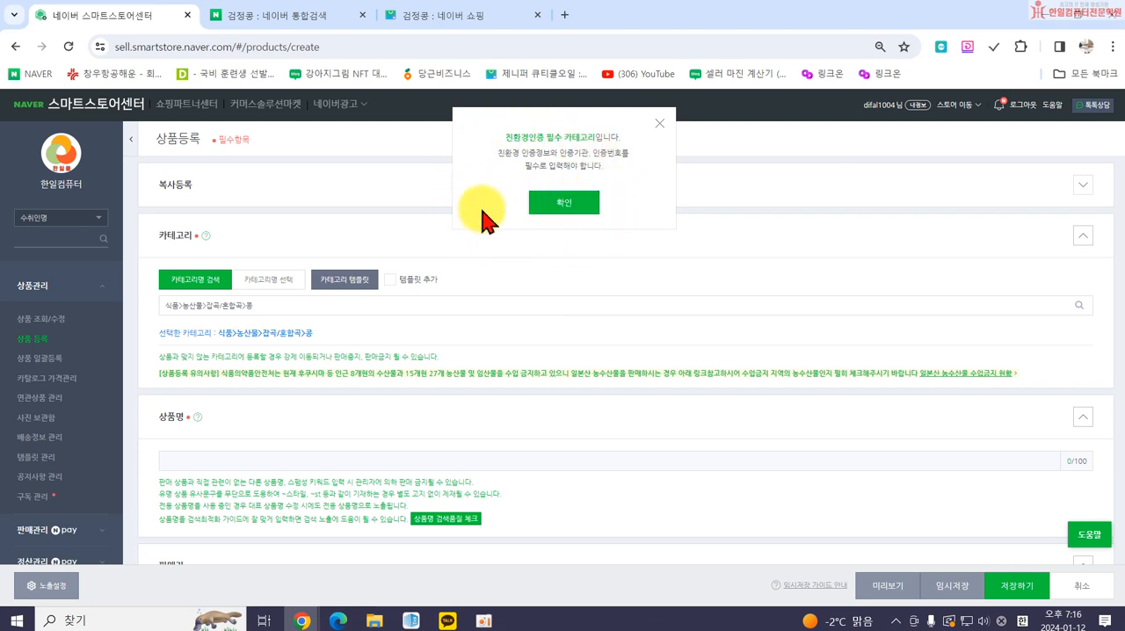
{"action": "left_click", "coordinate": [561, 203]}
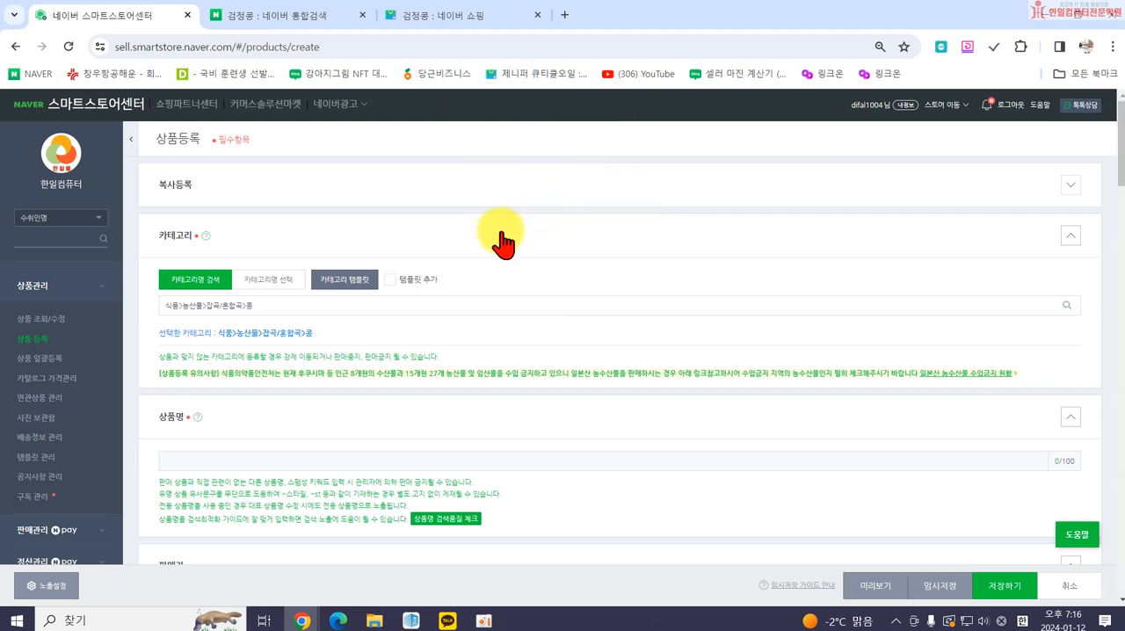
Enter the product name "국내산 블랙푸드 검정콩 검은콩 서리태" and run the product-name search quality check on it.
{"action": "scroll", "coordinate": [457, 264], "scroll_direction": "down", "scroll_amount": 1}
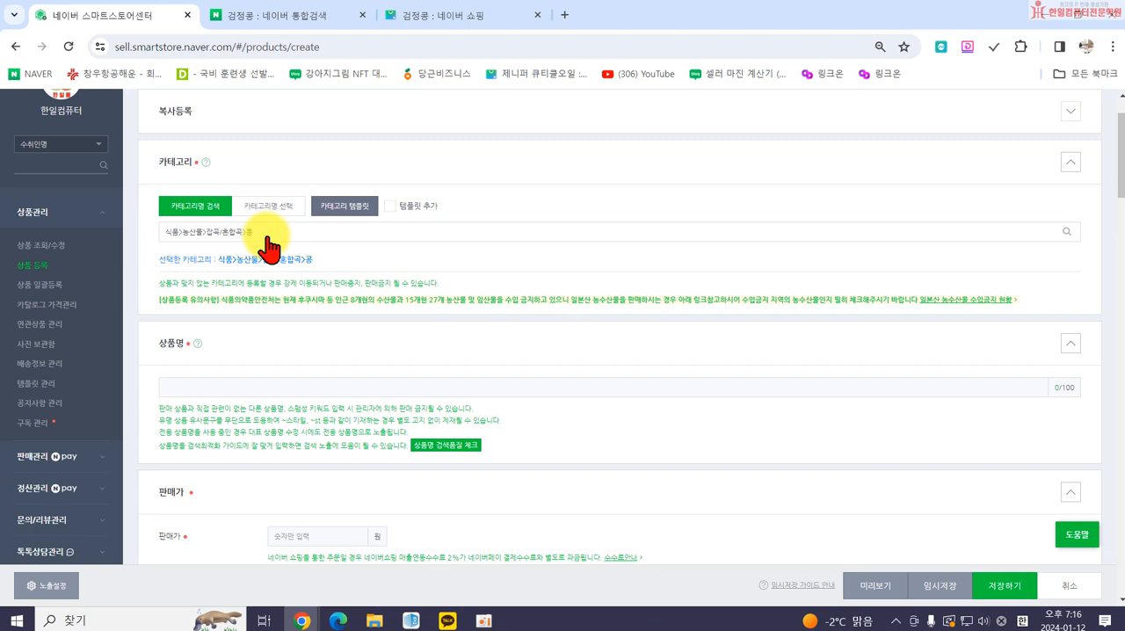
{"action": "left_click", "coordinate": [194, 387]}
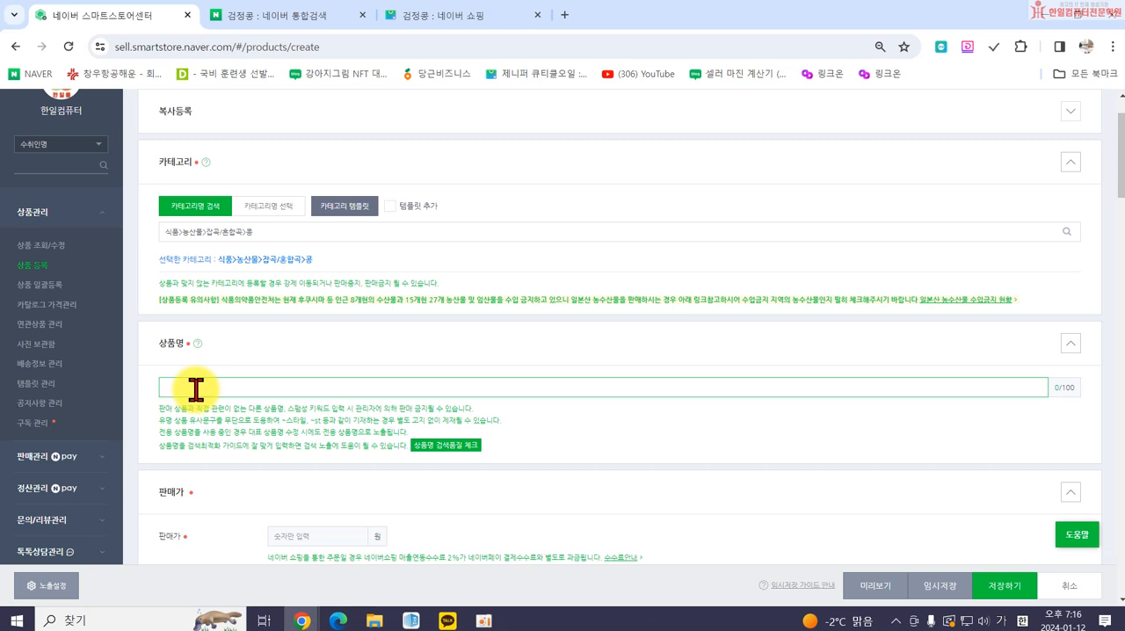
{"action": "type", "text": "코"}
{"action": "type", "text": "내산 블랙푸드"}
{"action": "type", "text": " 검정콩"}
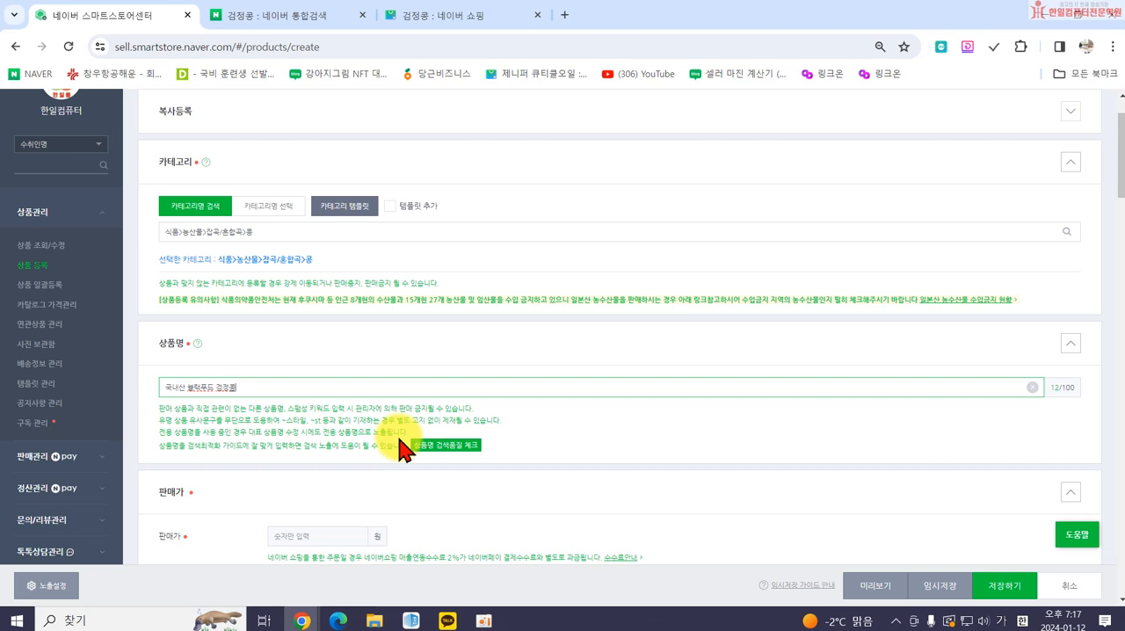
{"action": "type", "text": "검은콩 서리태"}
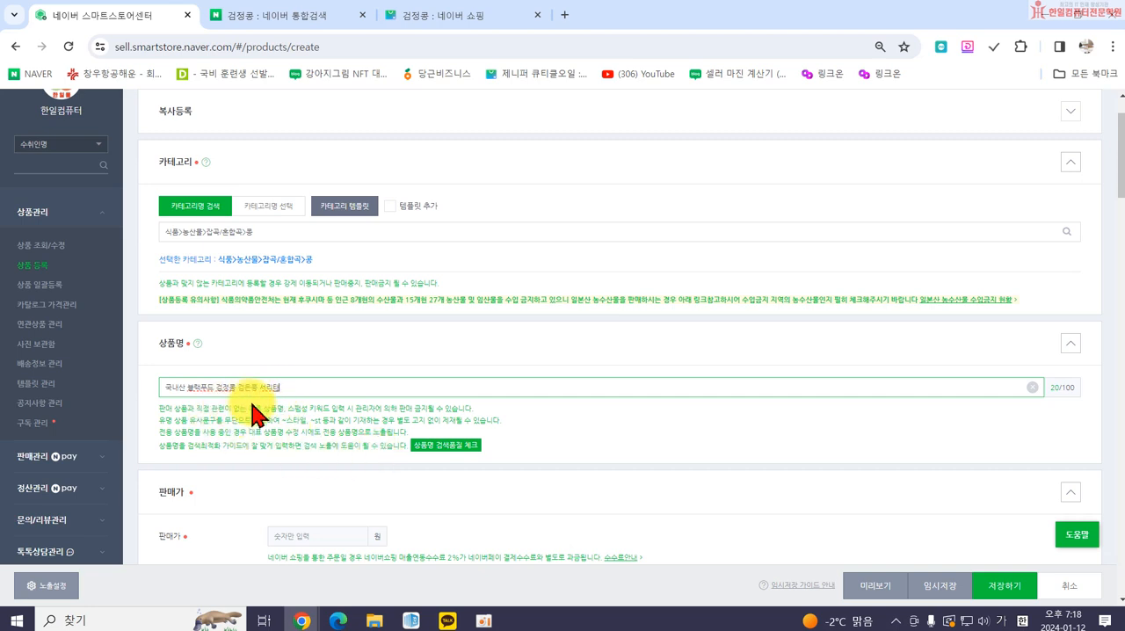
{"action": "left_click", "coordinate": [443, 448]}
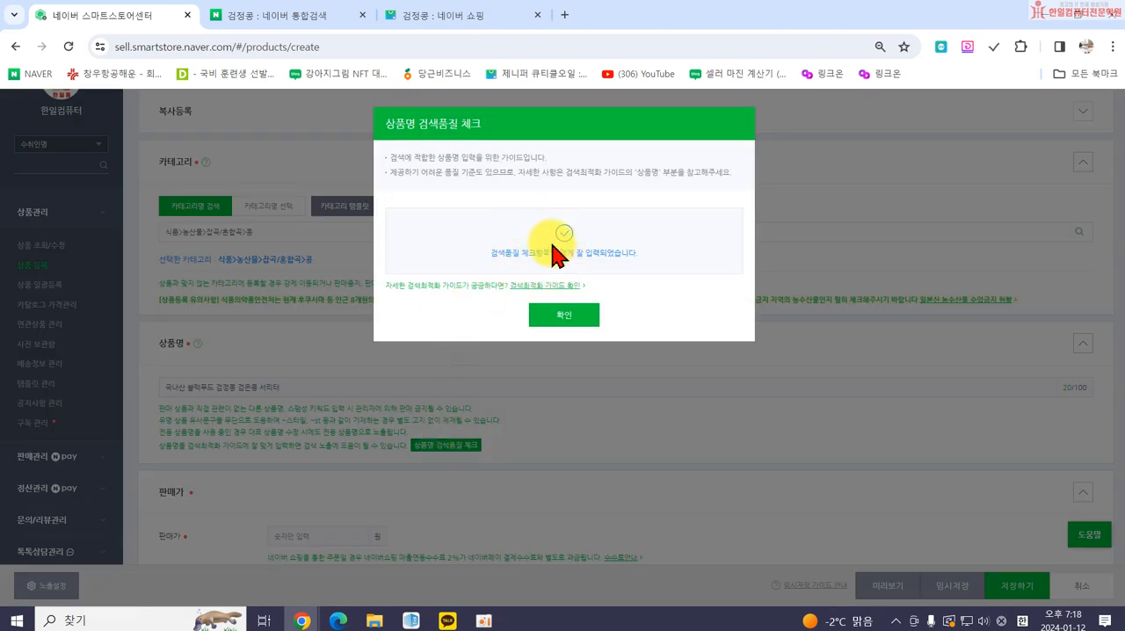
{"action": "left_click", "coordinate": [563, 321]}
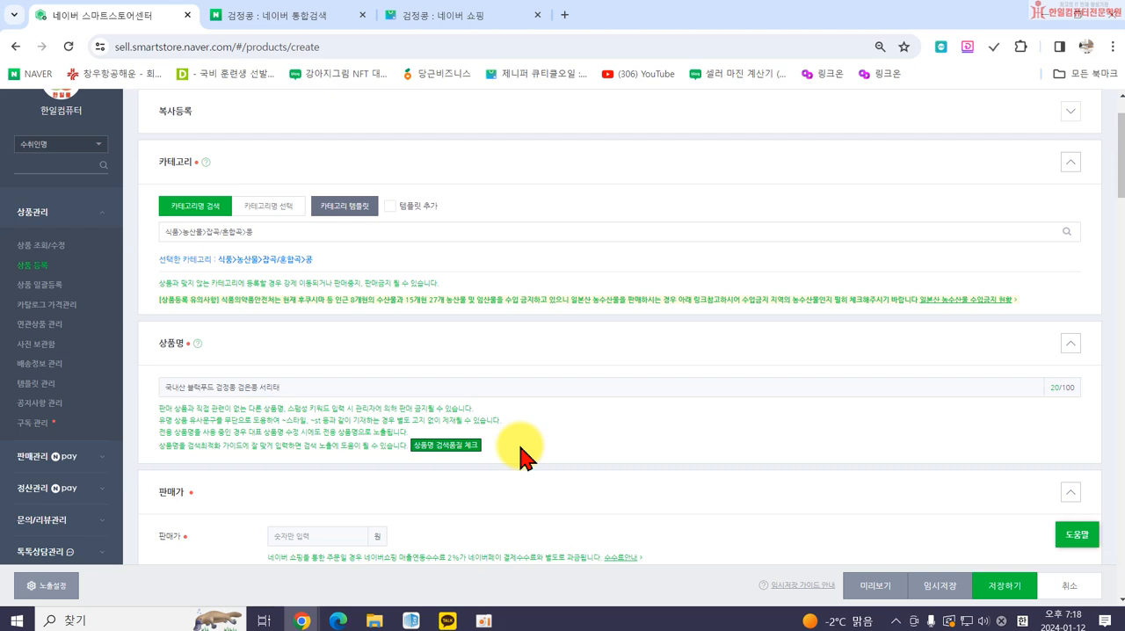
Set the product's sale price to 100,000 won.
{"action": "scroll", "coordinate": [521, 453], "scroll_direction": "down", "scroll_amount": 2}
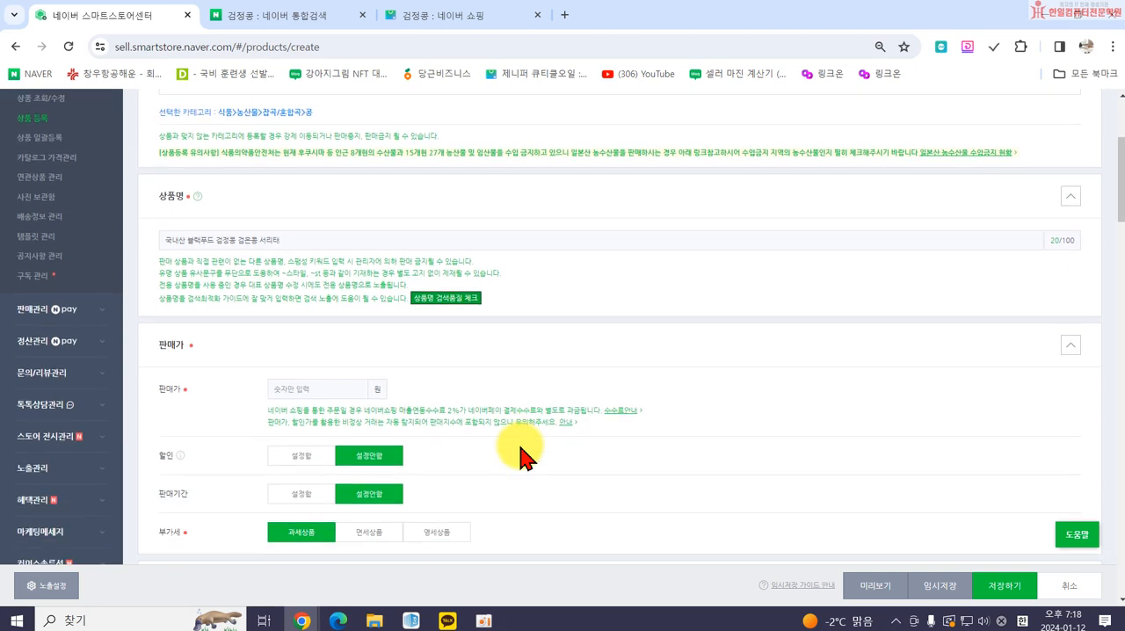
{"action": "left_click", "coordinate": [312, 388]}
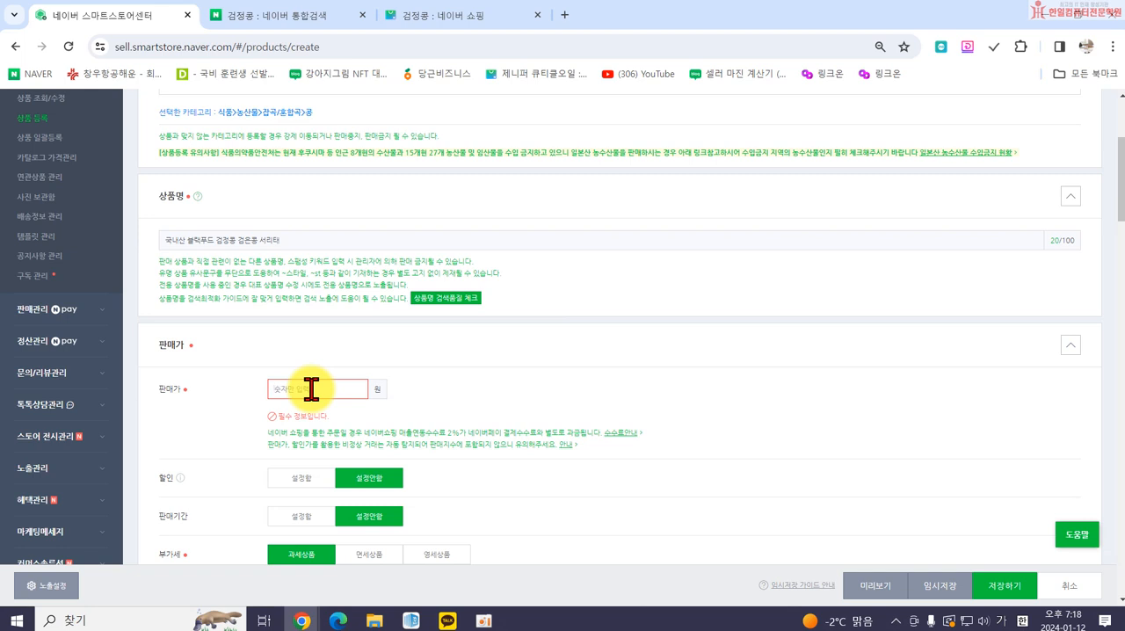
{"action": "type", "text": "100000"}
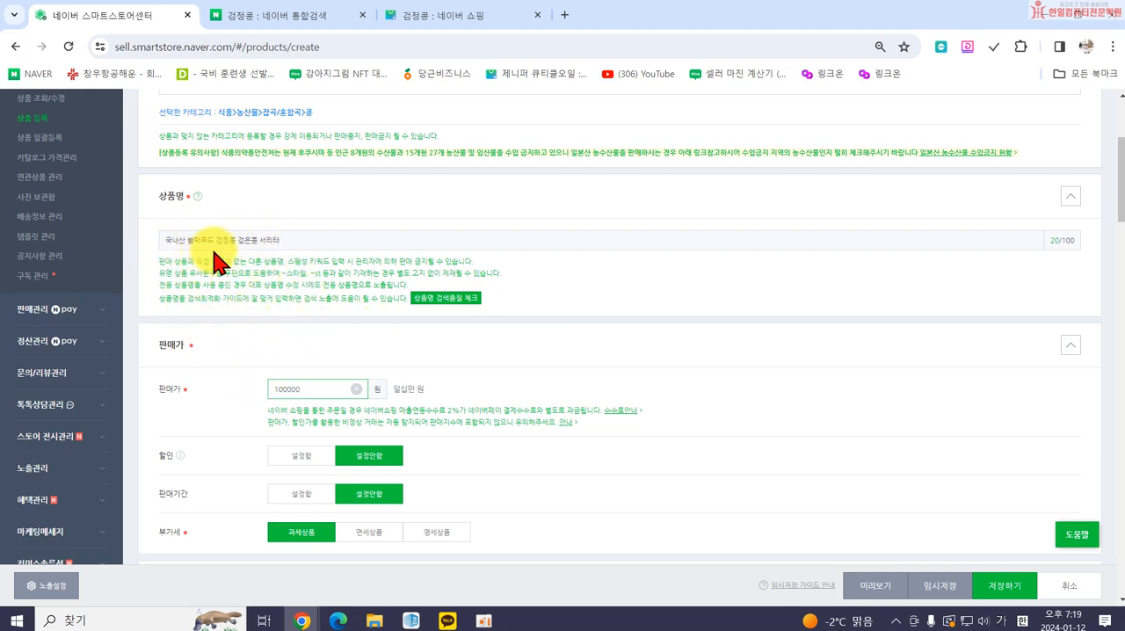
{"action": "scroll", "coordinate": [285, 361], "scroll_direction": "down", "scroll_amount": 2}
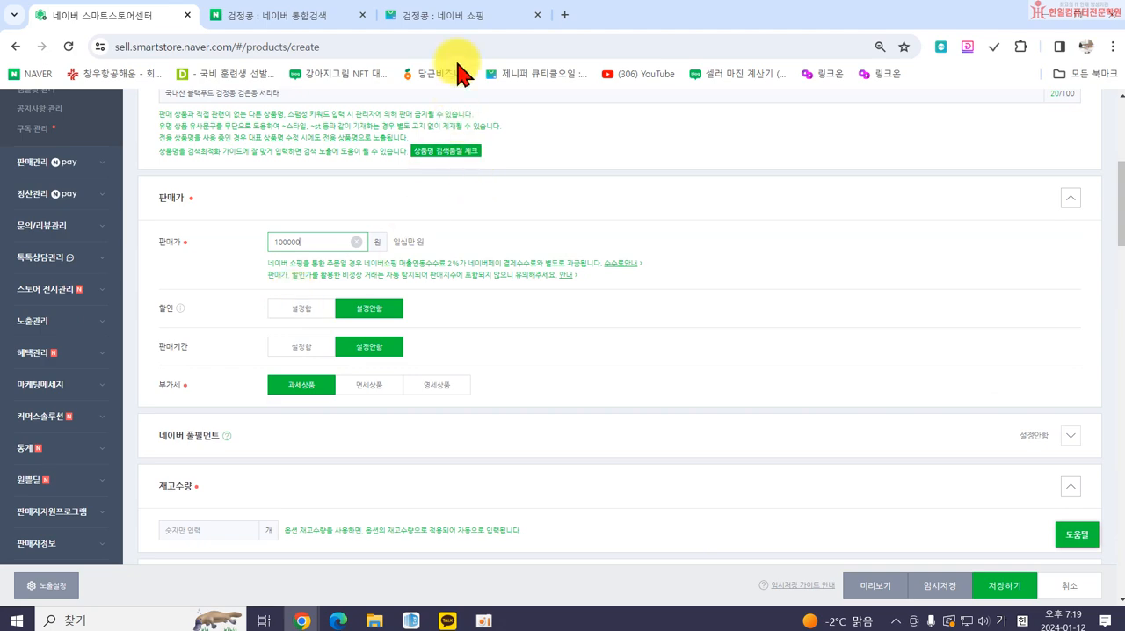
Open the non-advertised 2 kg and 5 kg 서리태 listings from the Naver Shopping results and compare how they present price and discount.
{"action": "left_click", "coordinate": [451, 21]}
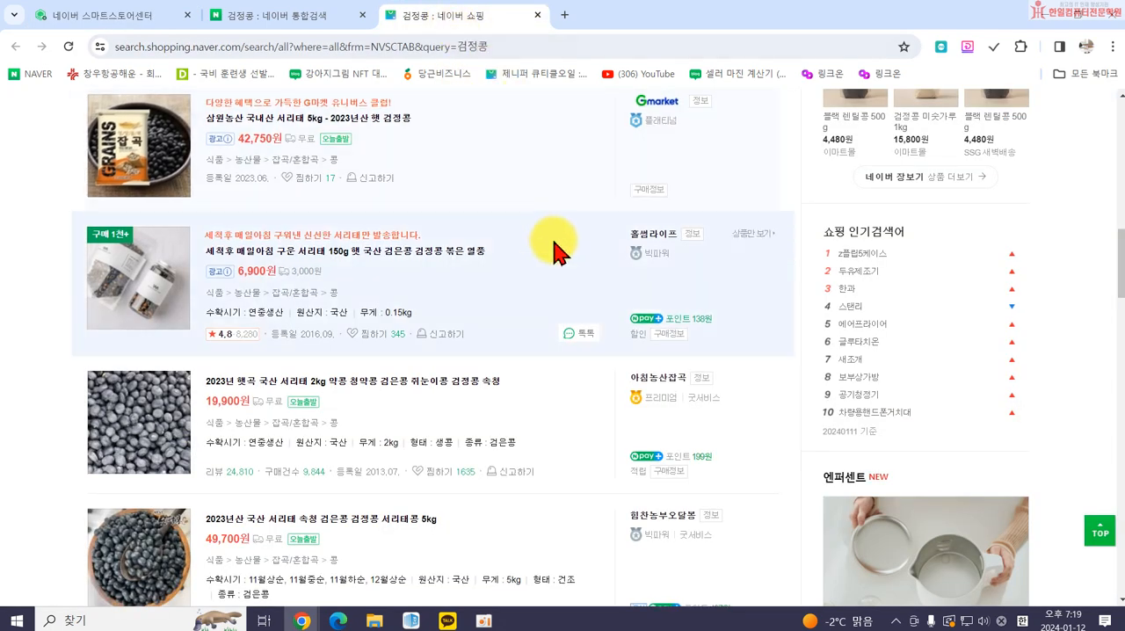
{"action": "scroll", "coordinate": [323, 356], "scroll_direction": "down", "scroll_amount": 1}
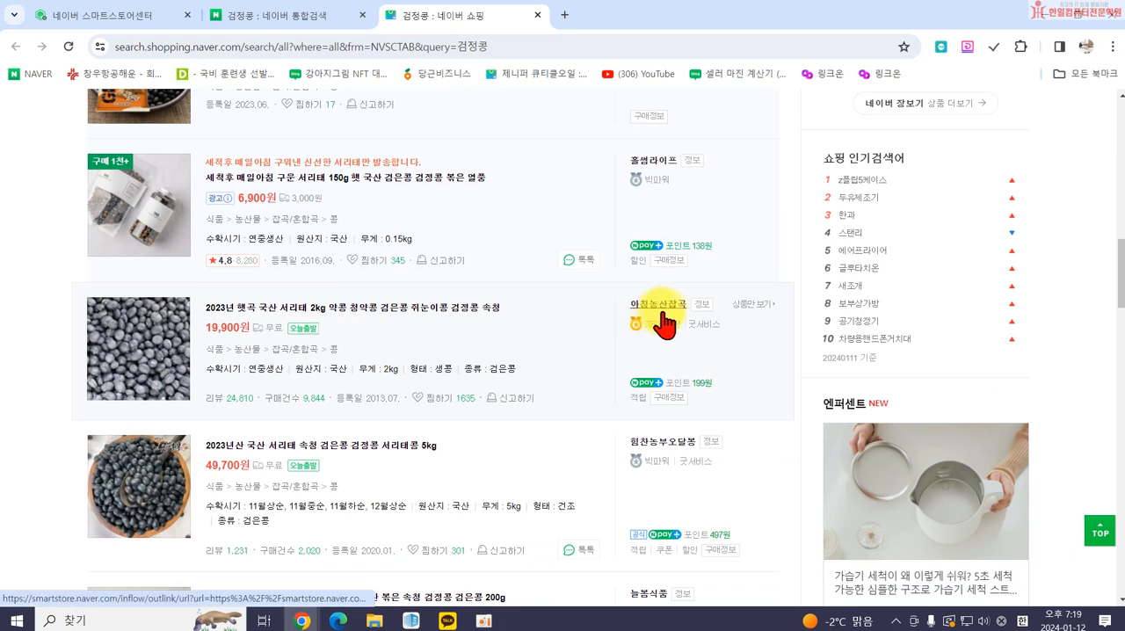
{"action": "left_click", "coordinate": [319, 308]}
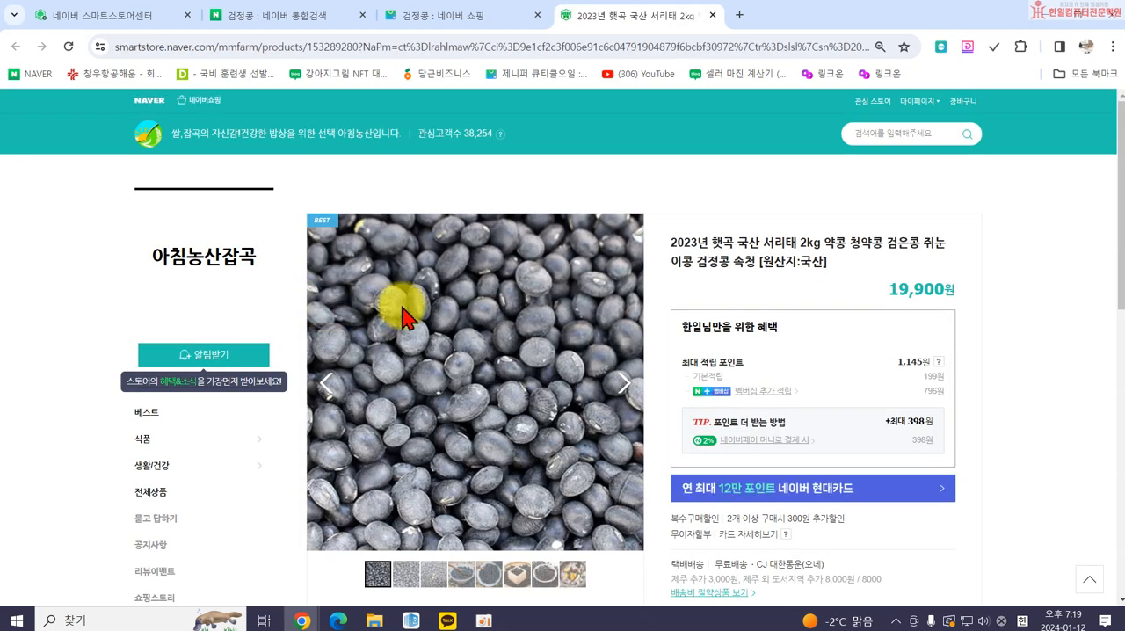
{"action": "scroll", "coordinate": [879, 360], "scroll_direction": "down", "scroll_amount": 3}
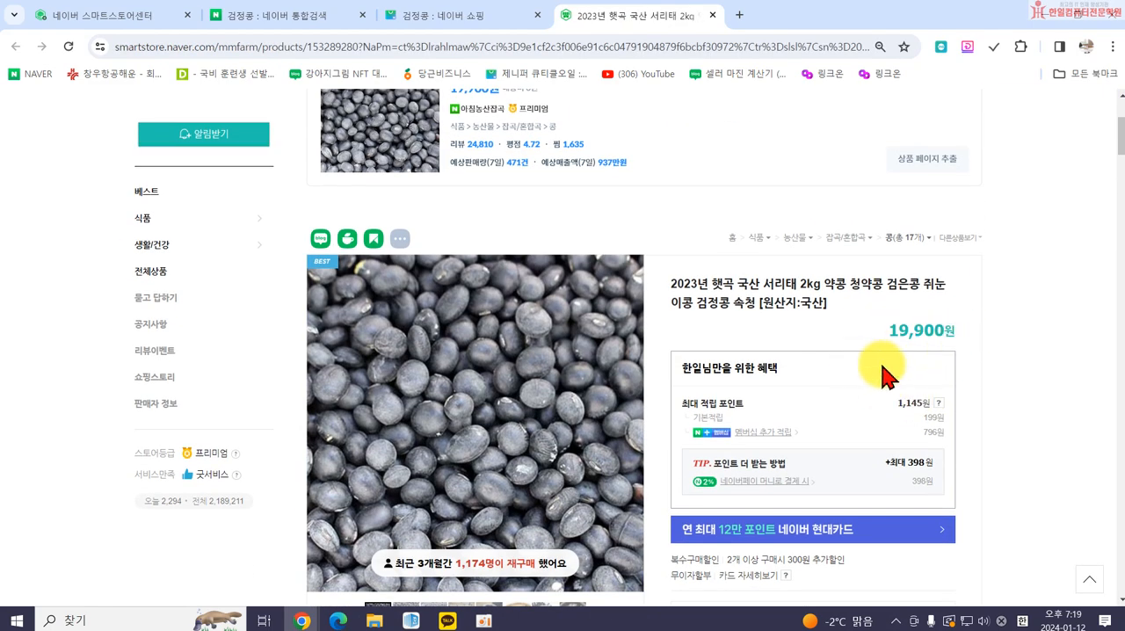
{"action": "left_click", "coordinate": [712, 16]}
{"action": "scroll", "coordinate": [518, 369], "scroll_direction": "down", "scroll_amount": 2}
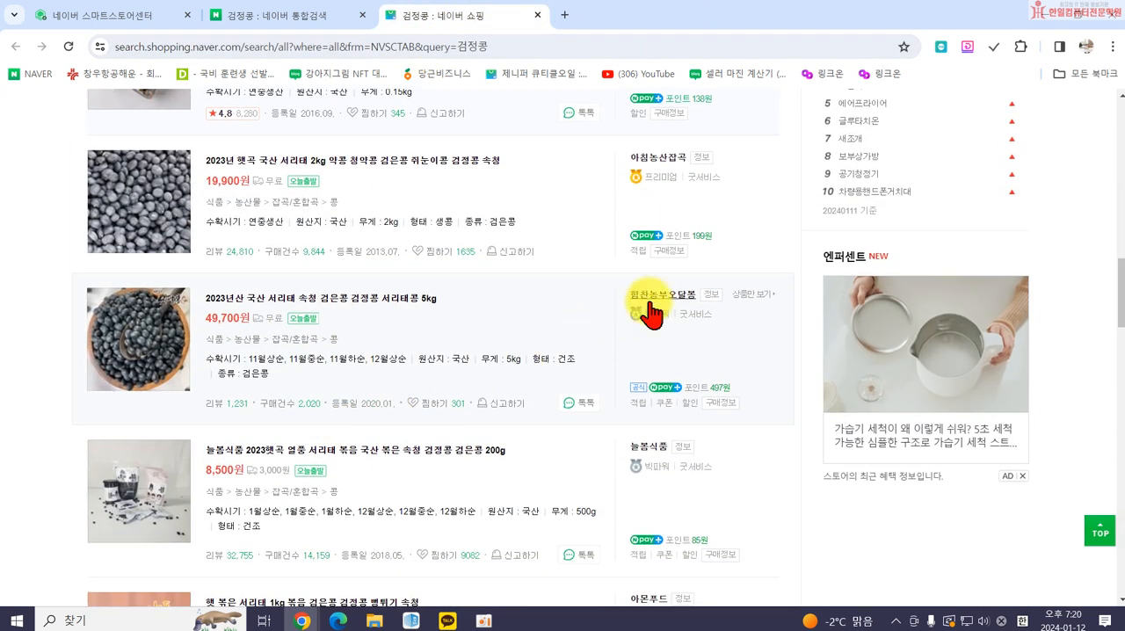
{"action": "left_click", "coordinate": [268, 303]}
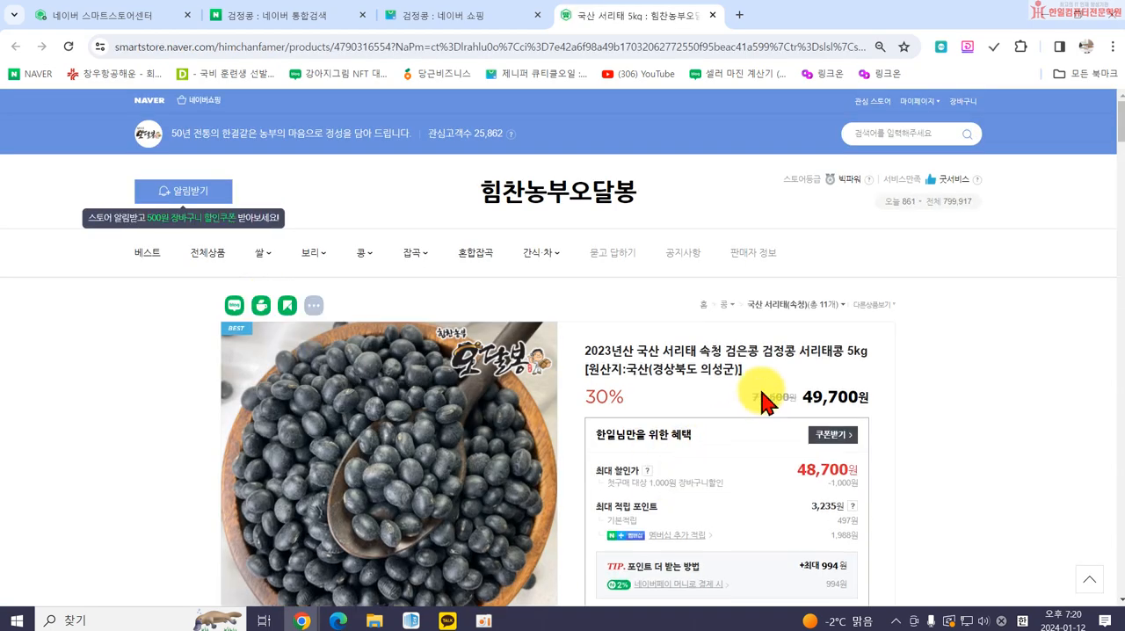
{"action": "scroll", "coordinate": [837, 437], "scroll_direction": "down", "scroll_amount": 3}
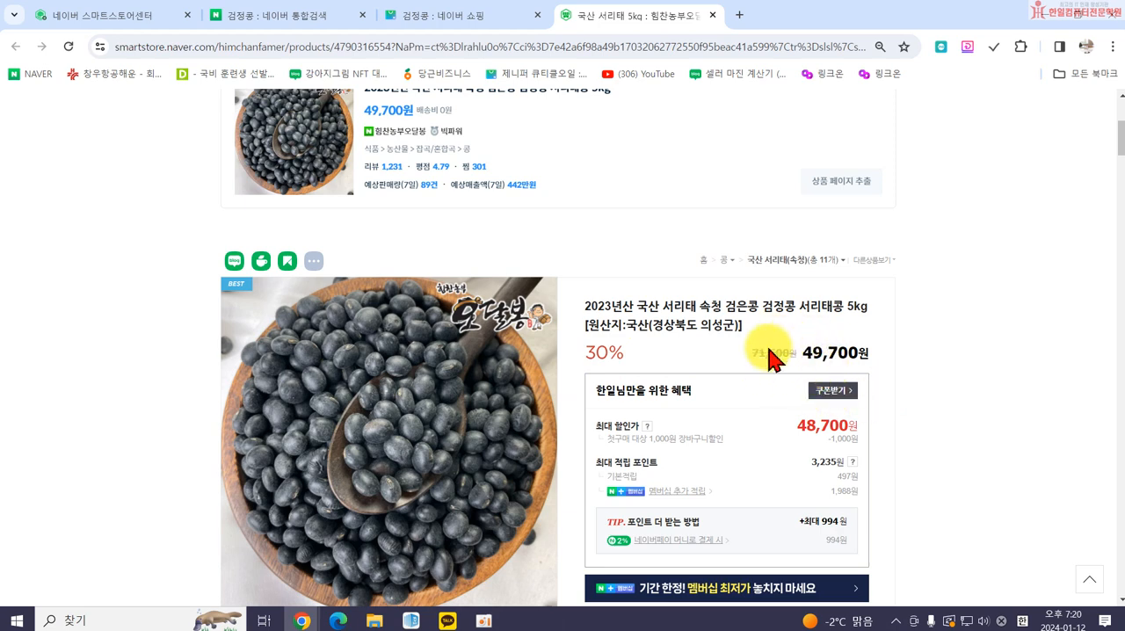
Return to the product registration page and change the sale price to 110,000 won.
{"action": "left_click", "coordinate": [281, 19]}
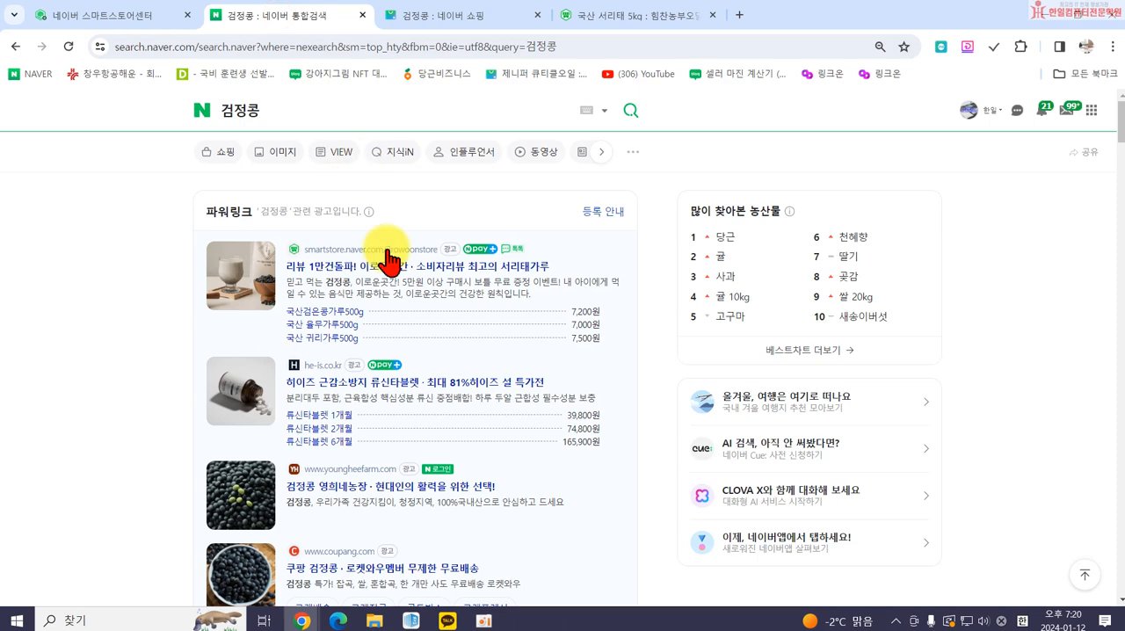
{"action": "left_click", "coordinate": [127, 22]}
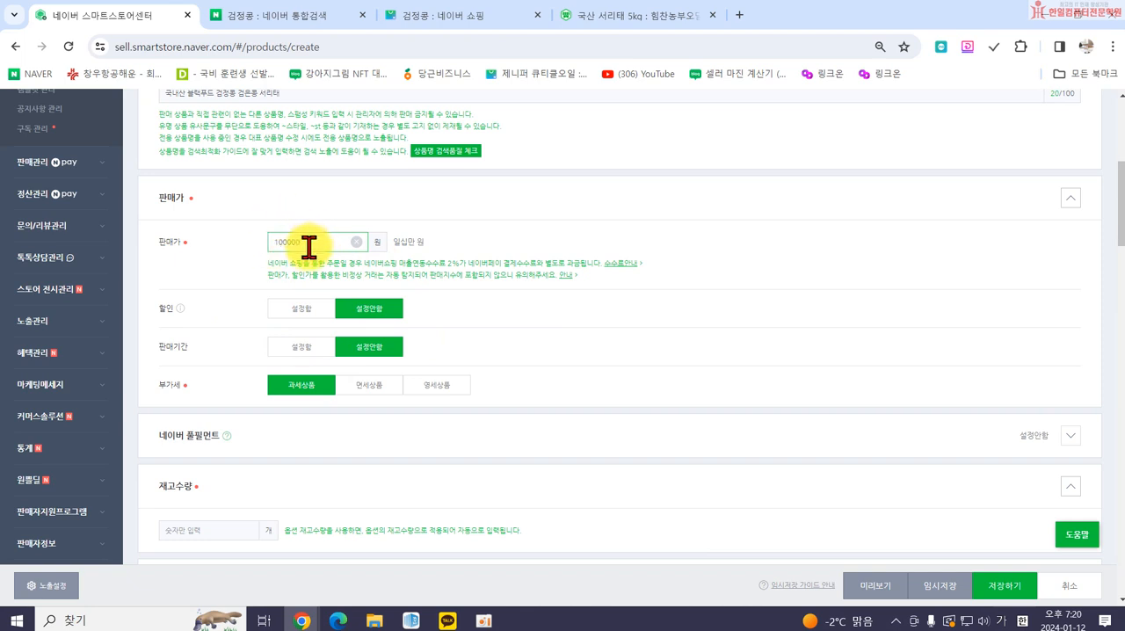
{"action": "left_click_drag", "start_coordinate": [303, 241], "coordinate": [251, 243]}
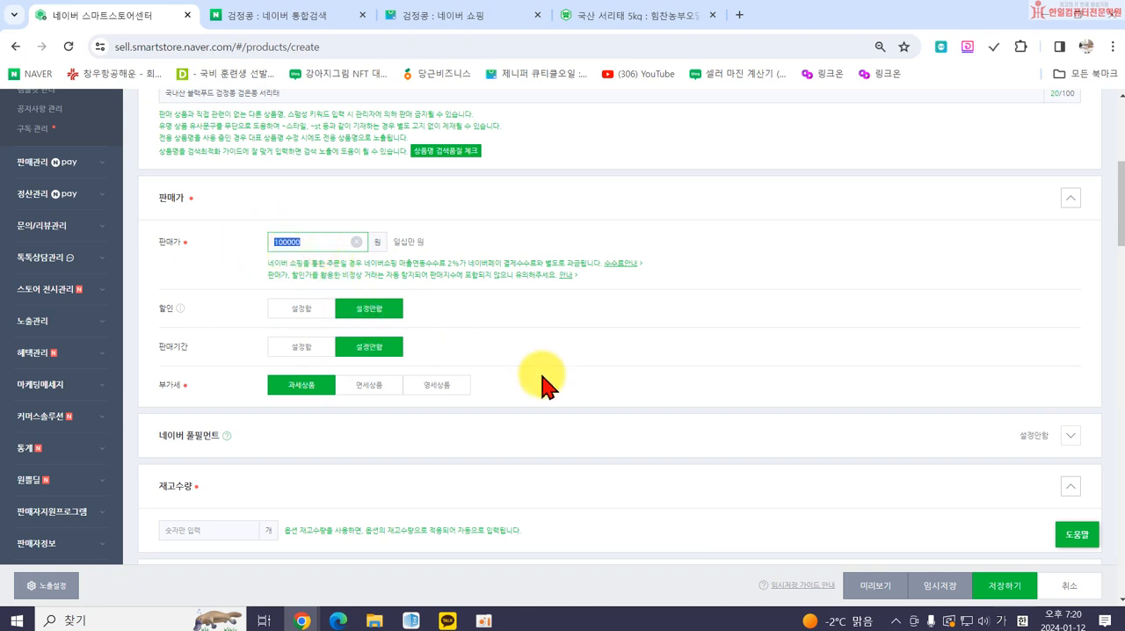
{"action": "type", "text": "110000"}
Enable the discount setting and apply a basic discount of 10,000 won with the 전체 할인 option.
{"action": "left_click", "coordinate": [297, 308]}
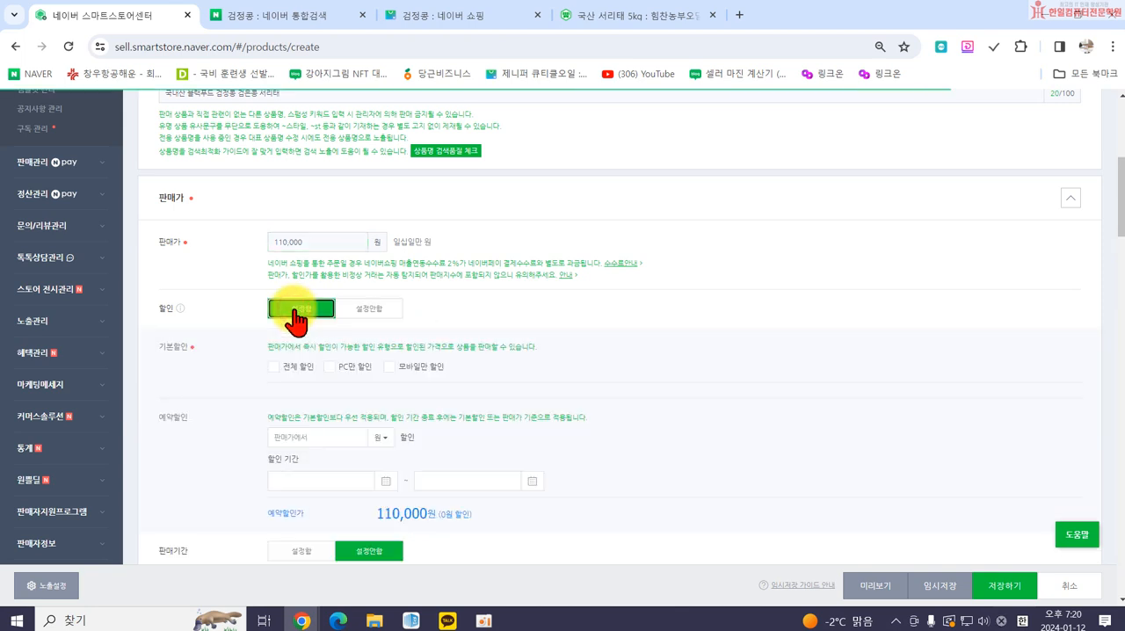
{"action": "left_click", "coordinate": [273, 367]}
{"action": "left_click", "coordinate": [292, 392]}
{"action": "type", "text": "10000"}
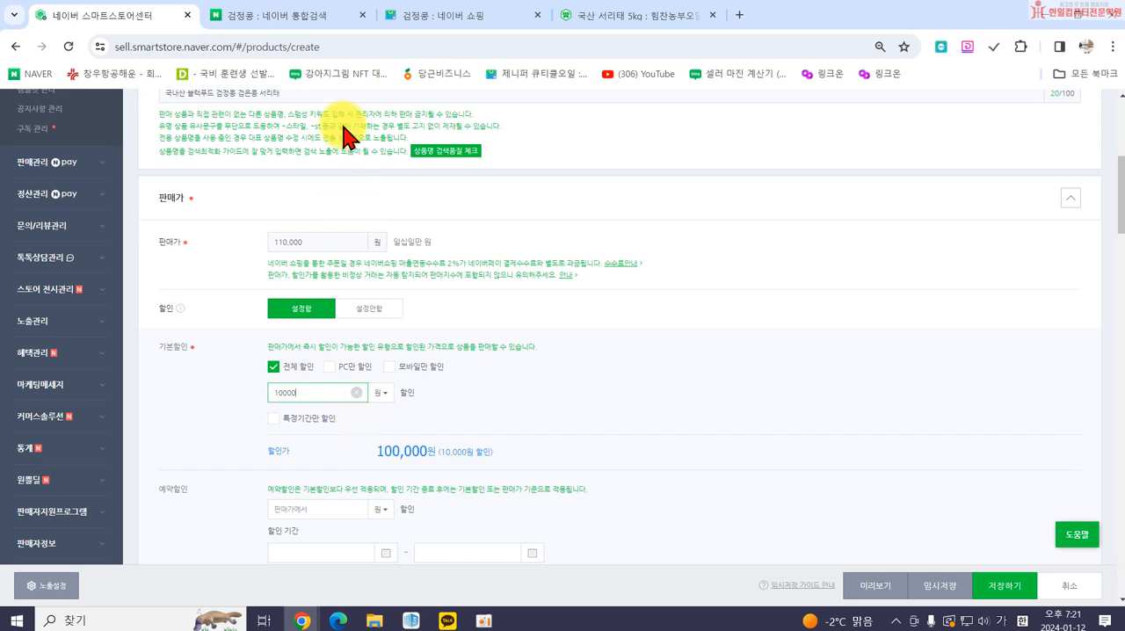
Examine the discounted price display and the 추가상품 options on the 5 kg 서리태 listing, expanding "5kg 인기상품".
{"action": "left_click", "coordinate": [599, 15]}
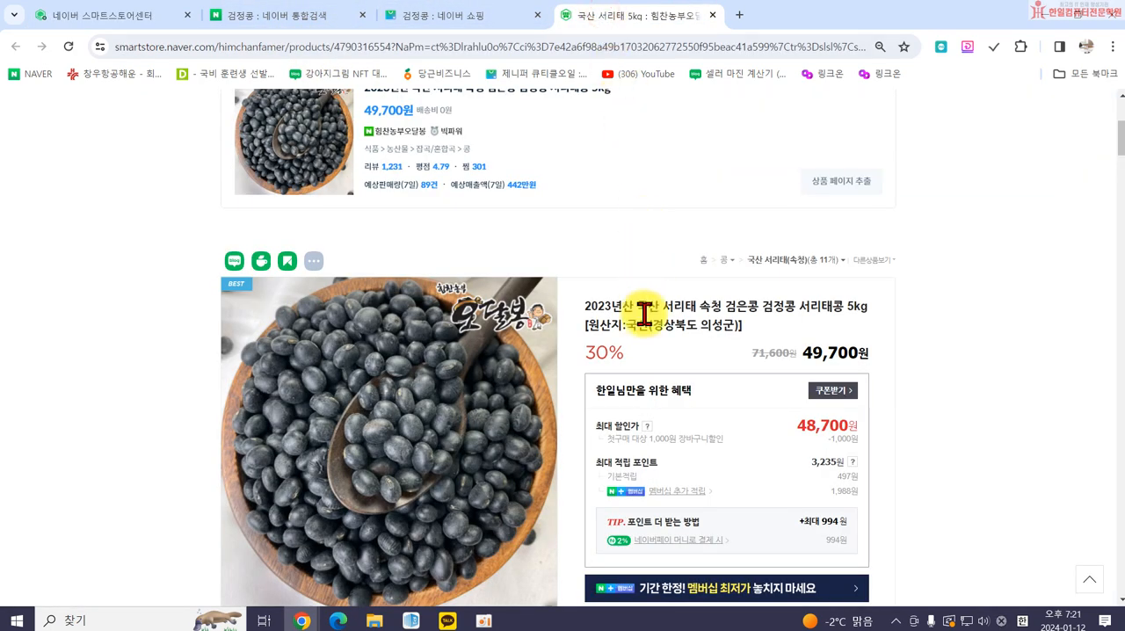
{"action": "scroll", "coordinate": [658, 334], "scroll_direction": "down", "scroll_amount": 2}
{"action": "scroll", "coordinate": [791, 397], "scroll_direction": "down", "scroll_amount": 3}
{"action": "scroll", "coordinate": [783, 407], "scroll_direction": "up", "scroll_amount": 4}
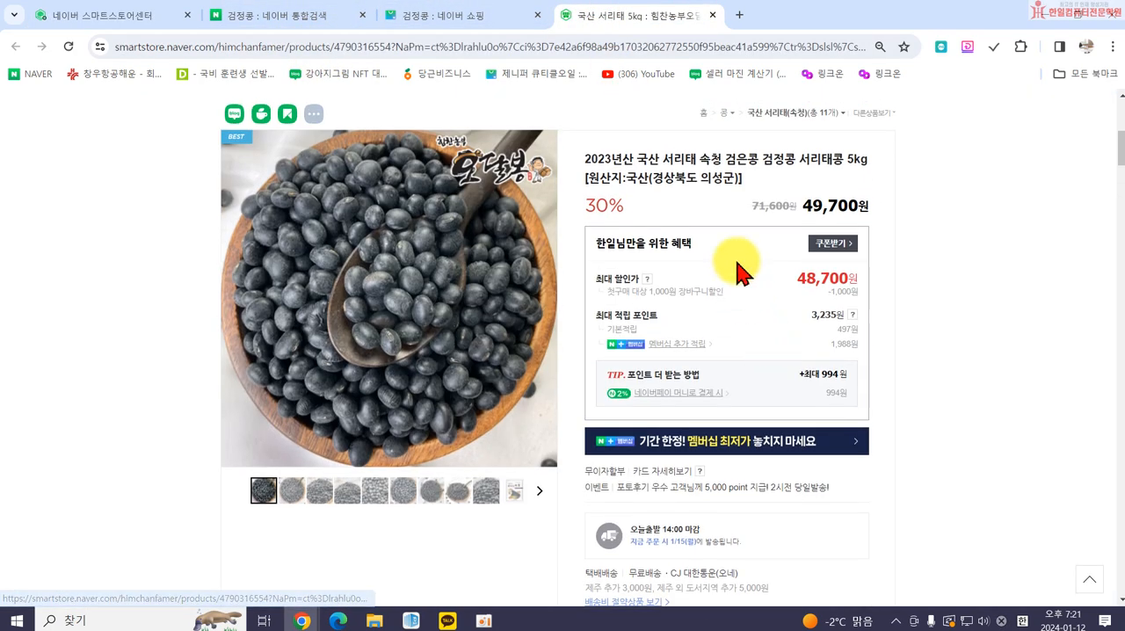
{"action": "scroll", "coordinate": [728, 460], "scroll_direction": "down", "scroll_amount": 3}
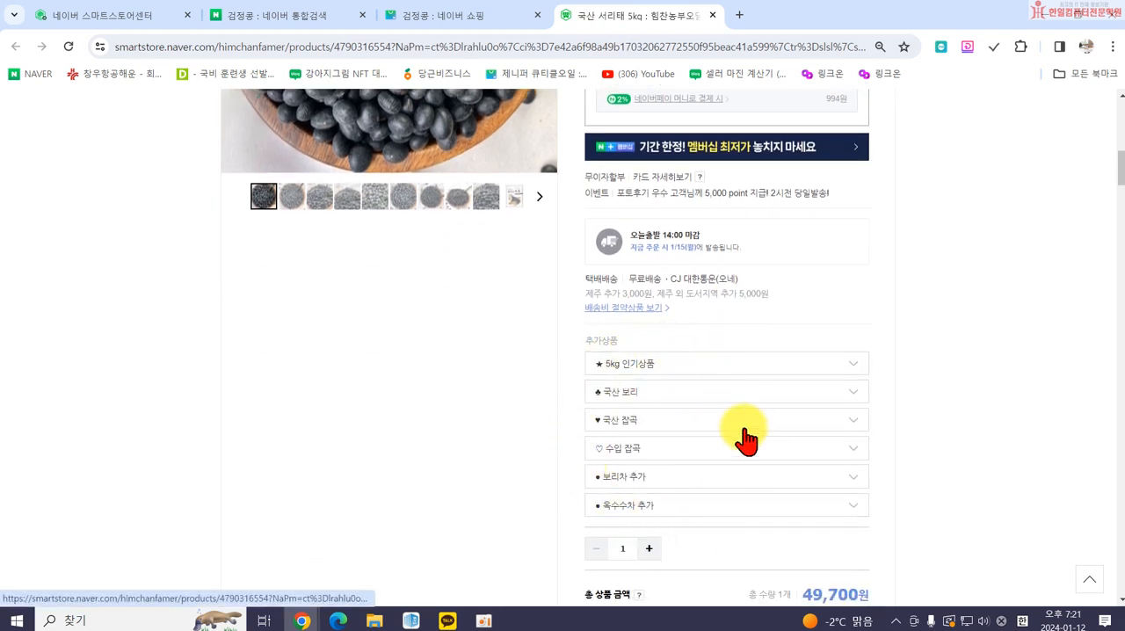
{"action": "left_click", "coordinate": [703, 367]}
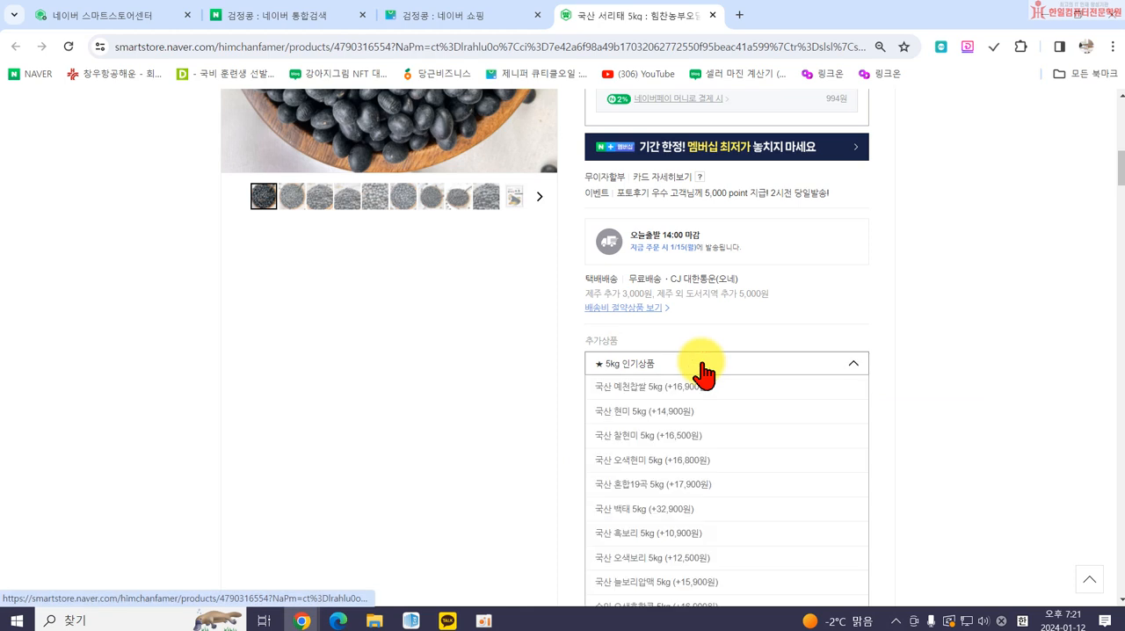
{"action": "scroll", "coordinate": [703, 400], "scroll_direction": "down", "scroll_amount": 2}
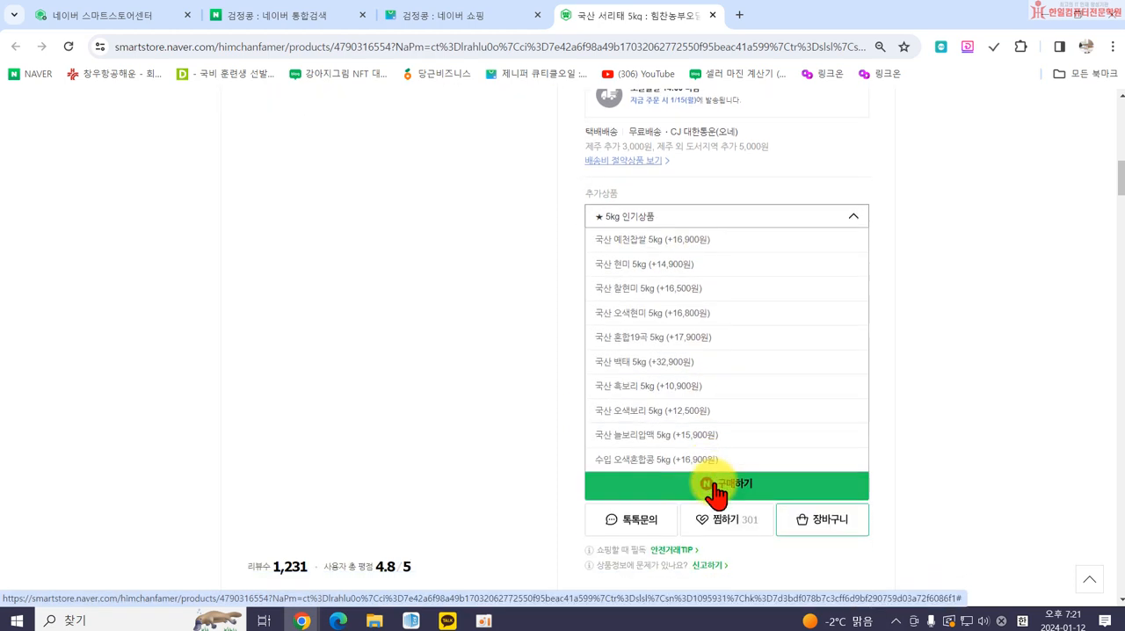
Review the price and product images on the 5 kg 서리태 listing and return to the product registration page.
{"action": "scroll", "coordinate": [714, 444], "scroll_direction": "up", "scroll_amount": 2}
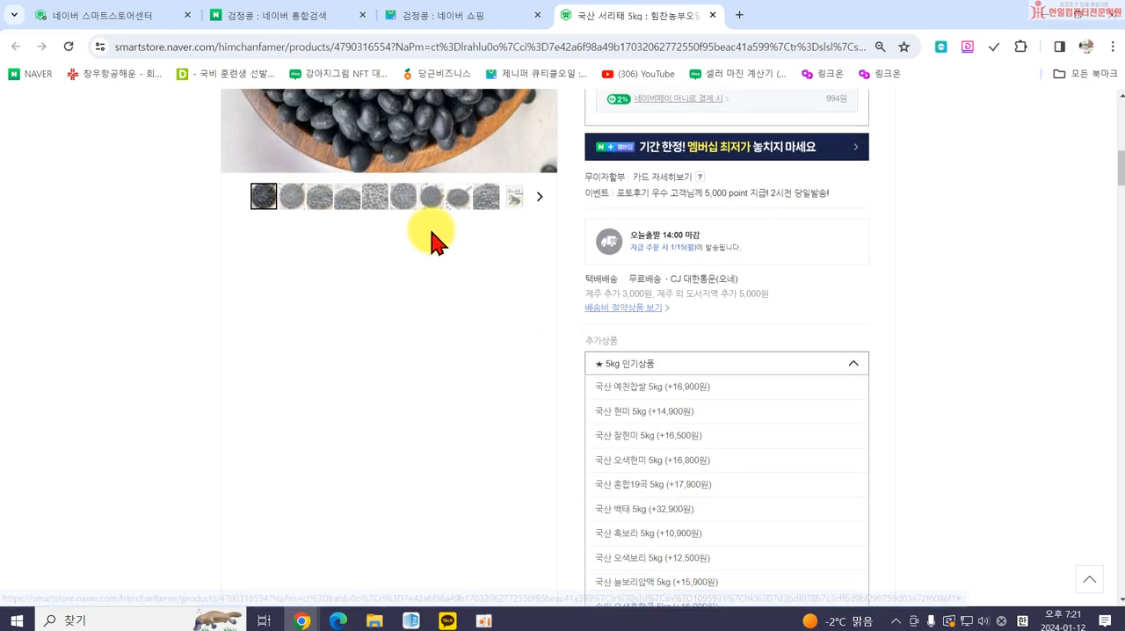
{"action": "scroll", "coordinate": [830, 514], "scroll_direction": "up", "scroll_amount": 4}
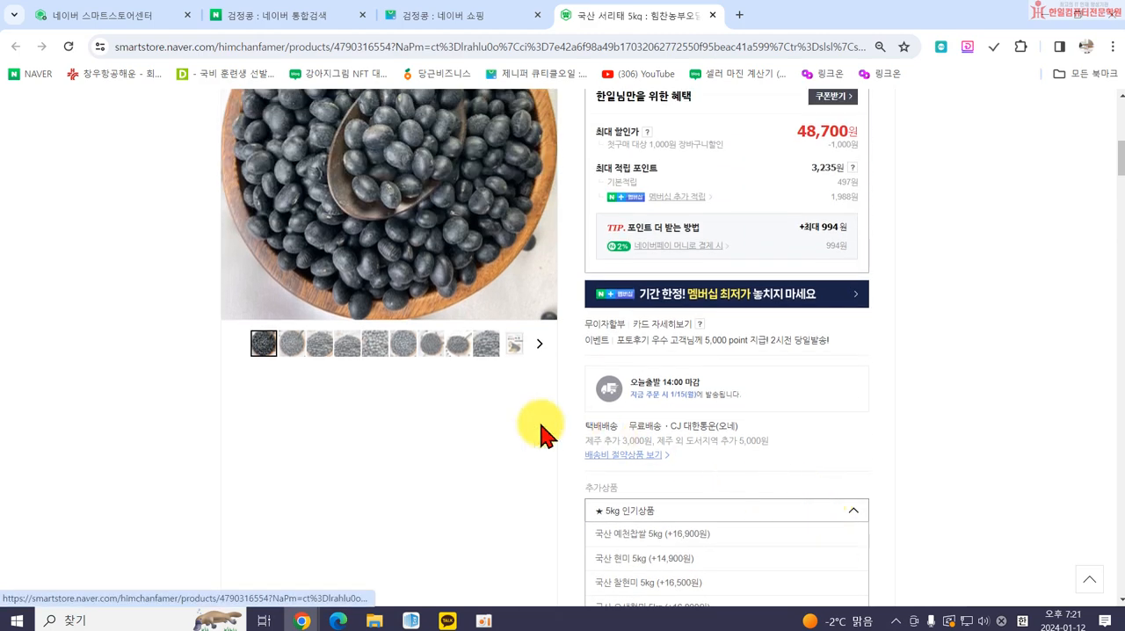
{"action": "scroll", "coordinate": [967, 301], "scroll_direction": "up", "scroll_amount": 1}
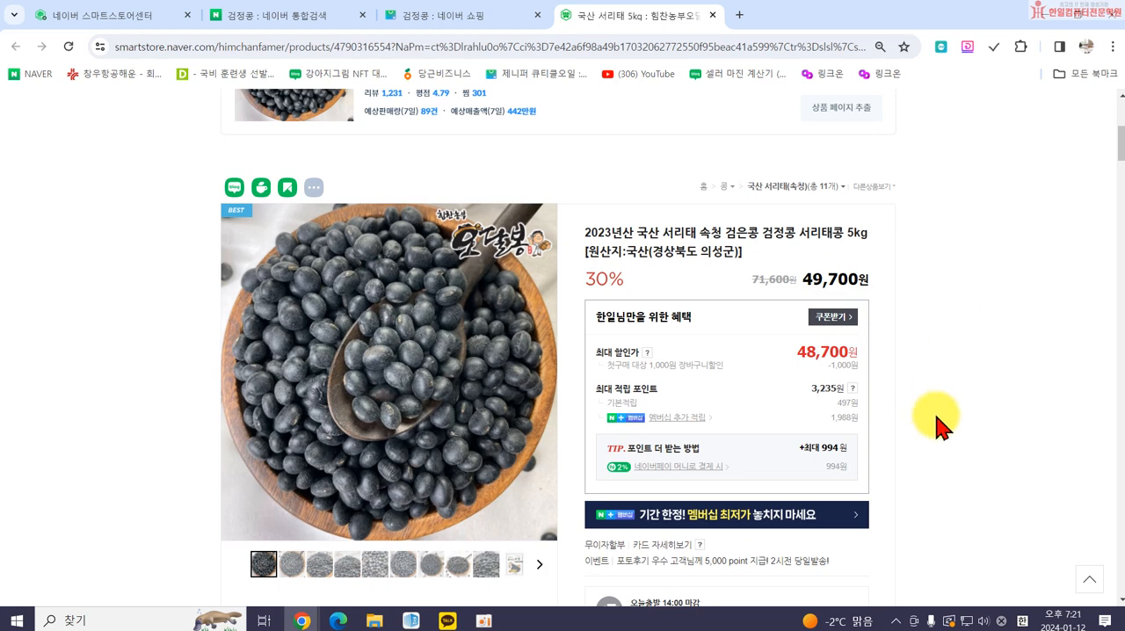
{"action": "left_click", "coordinate": [467, 17]}
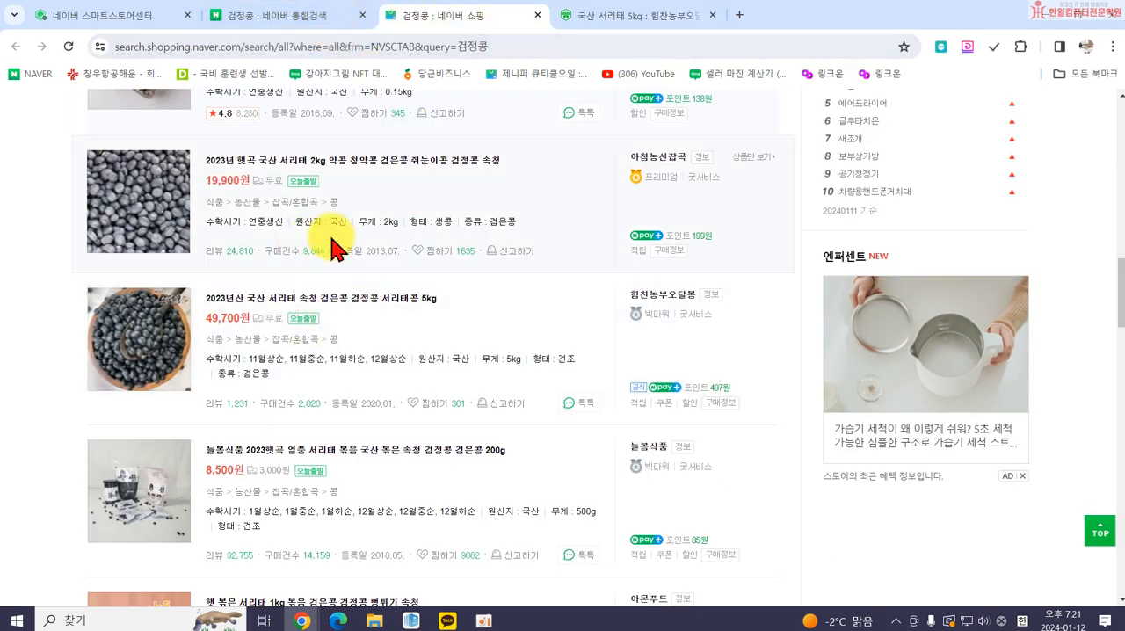
{"action": "left_click", "coordinate": [290, 15]}
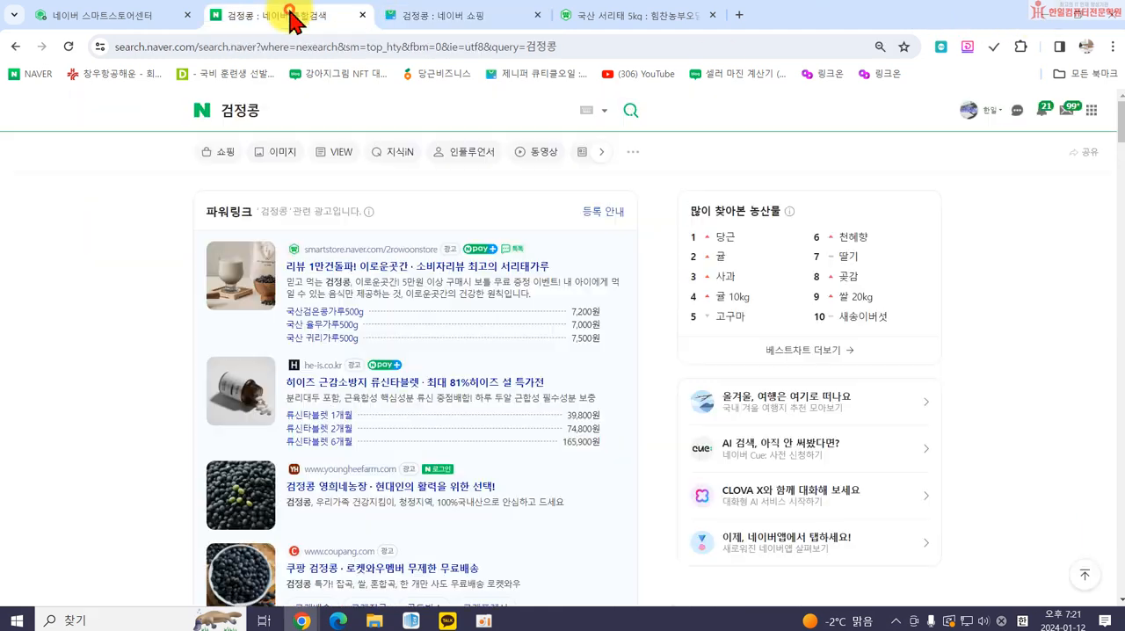
{"action": "left_click", "coordinate": [141, 20]}
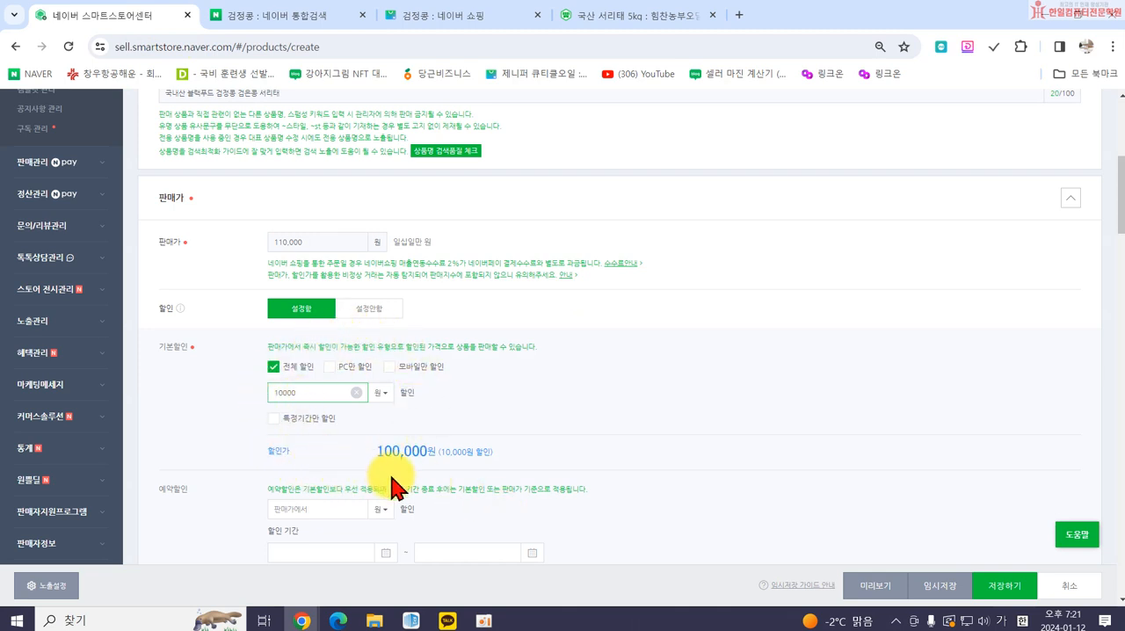
Set the product's 부가세 type to 면세상품.
{"action": "scroll", "coordinate": [517, 432], "scroll_direction": "down", "scroll_amount": 1}
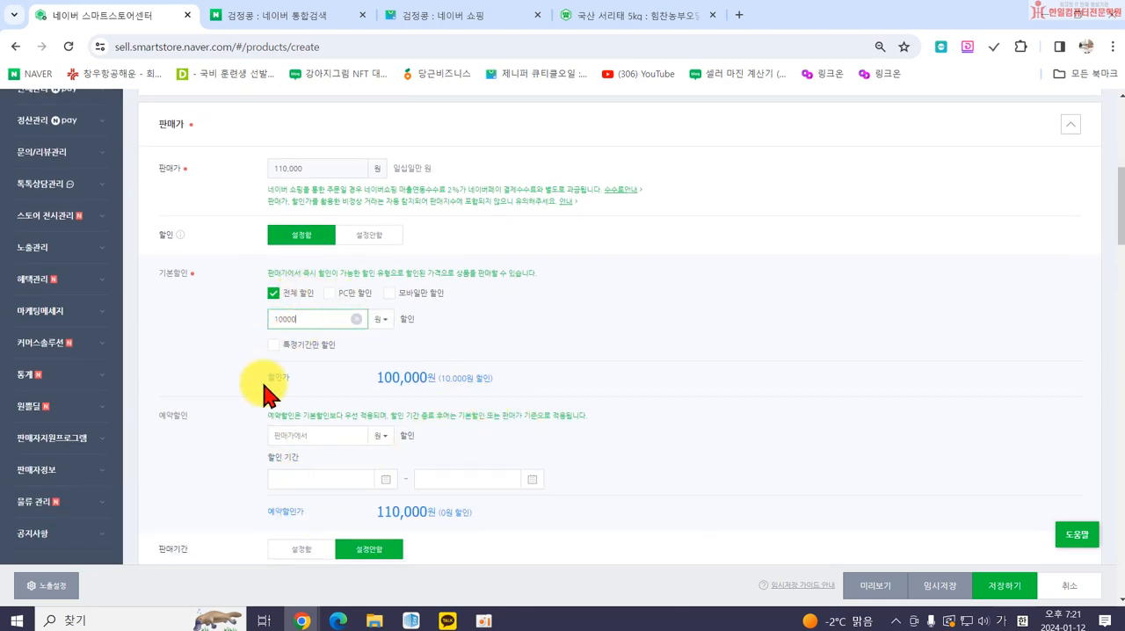
{"action": "scroll", "coordinate": [460, 446], "scroll_direction": "down", "scroll_amount": 3}
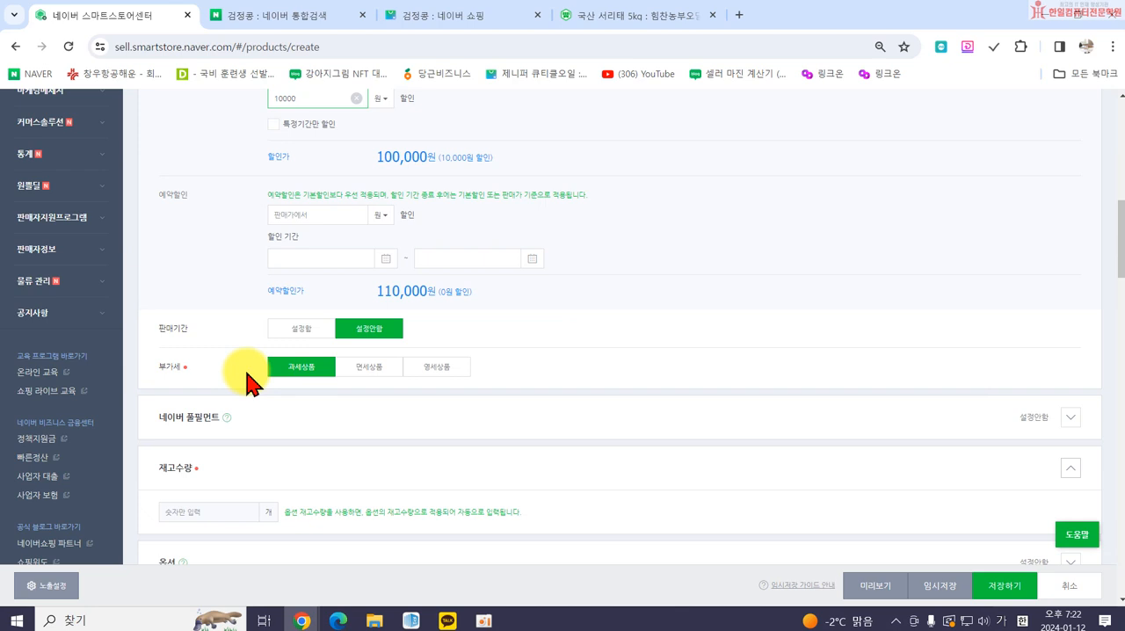
{"action": "left_click", "coordinate": [367, 373]}
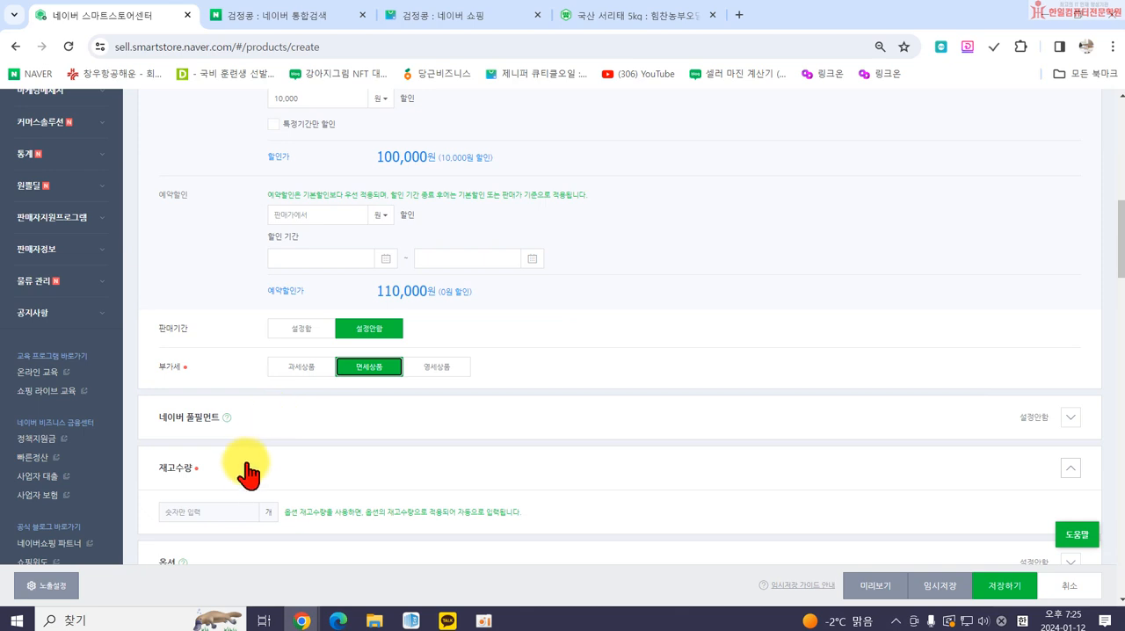
Review the price, discount and tax settings and set the 재고수량 to 1.
{"action": "scroll", "coordinate": [229, 448], "scroll_direction": "down", "scroll_amount": 1}
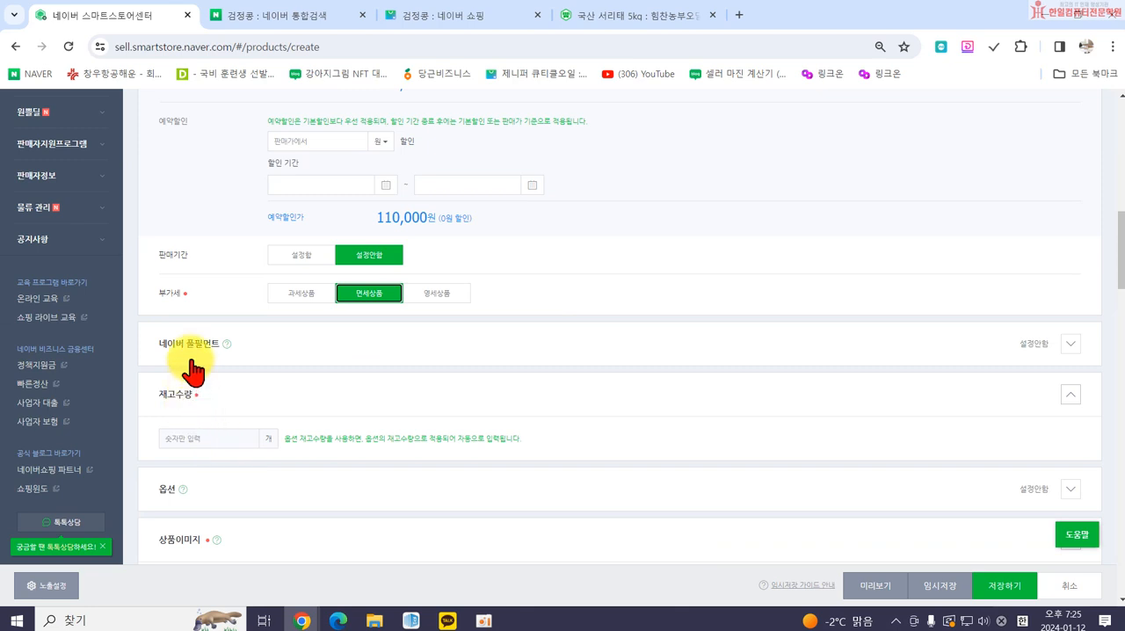
{"action": "scroll", "coordinate": [201, 325], "scroll_direction": "up", "scroll_amount": 1}
{"action": "scroll", "coordinate": [186, 243], "scroll_direction": "up", "scroll_amount": 4}
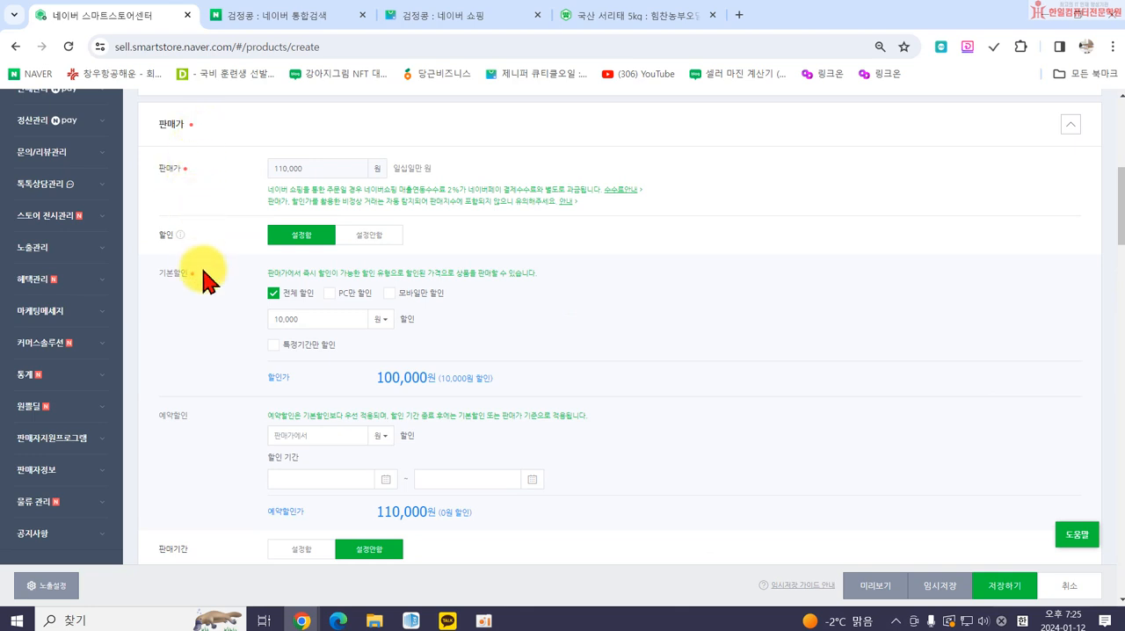
{"action": "scroll", "coordinate": [220, 439], "scroll_direction": "down", "scroll_amount": 2}
{"action": "scroll", "coordinate": [222, 450], "scroll_direction": "down", "scroll_amount": 1}
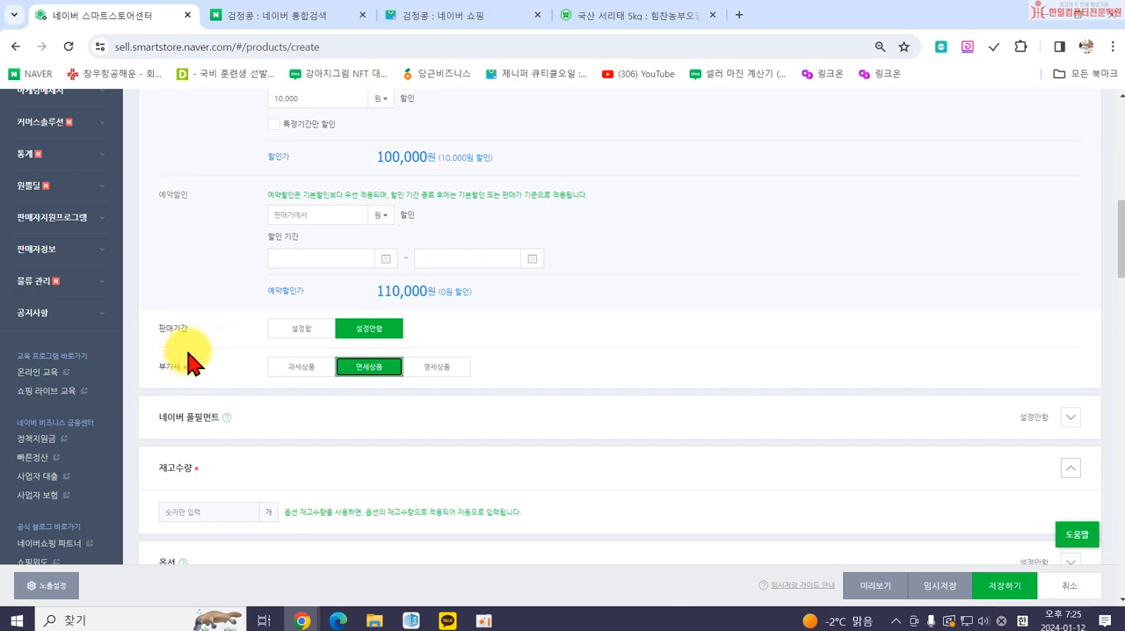
{"action": "scroll", "coordinate": [195, 347], "scroll_direction": "down", "scroll_amount": 1}
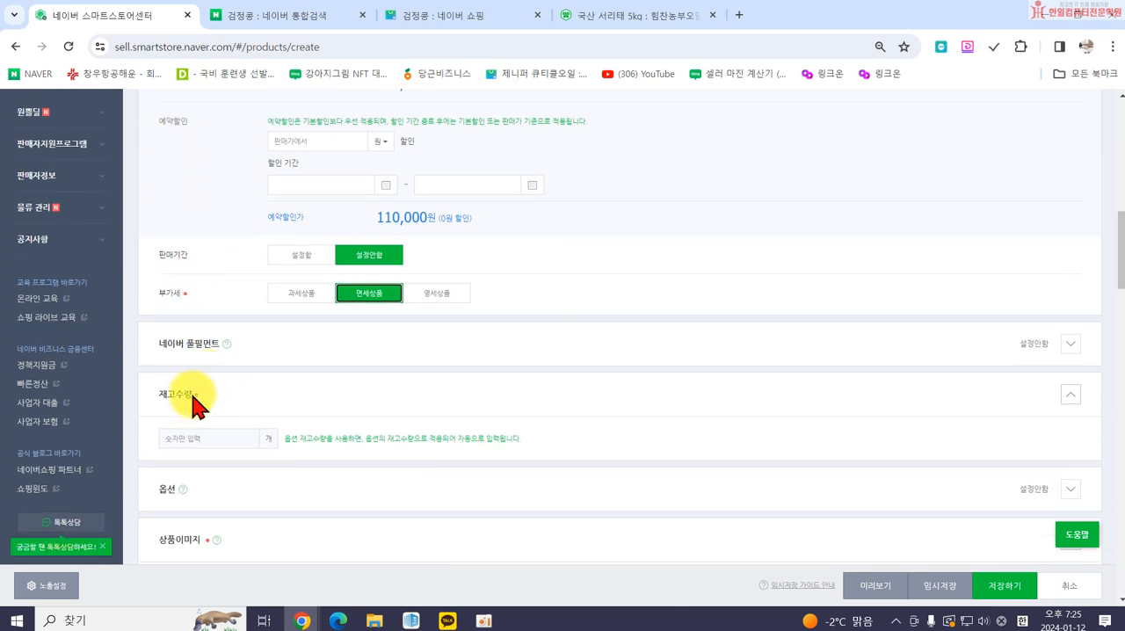
{"action": "left_click", "coordinate": [181, 446]}
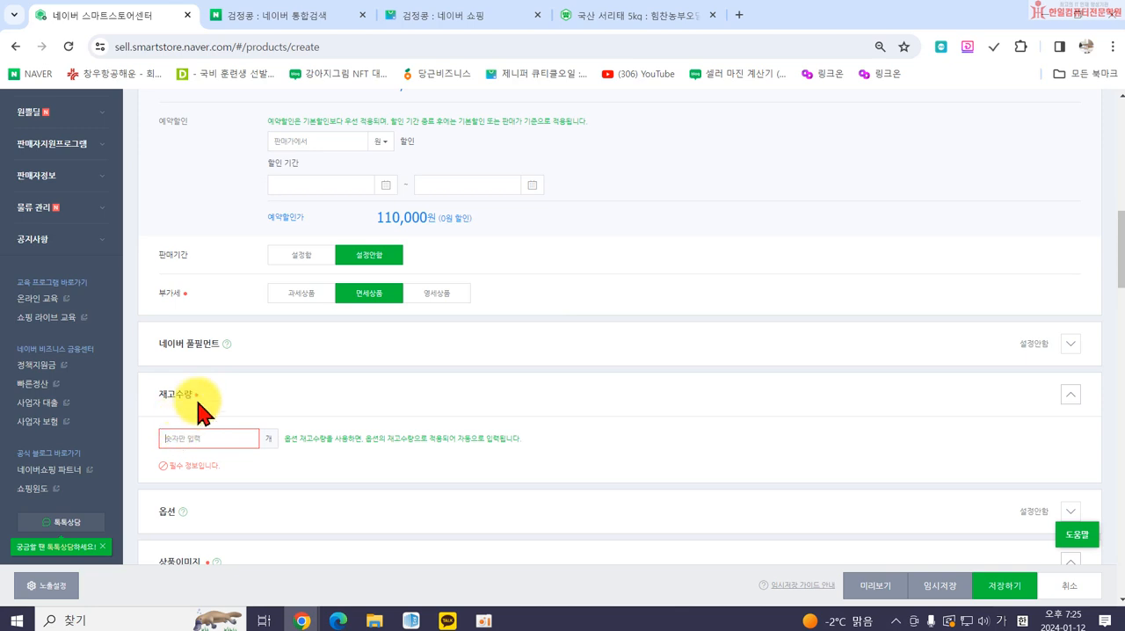
{"action": "scroll", "coordinate": [488, 330], "scroll_direction": "up", "scroll_amount": 2}
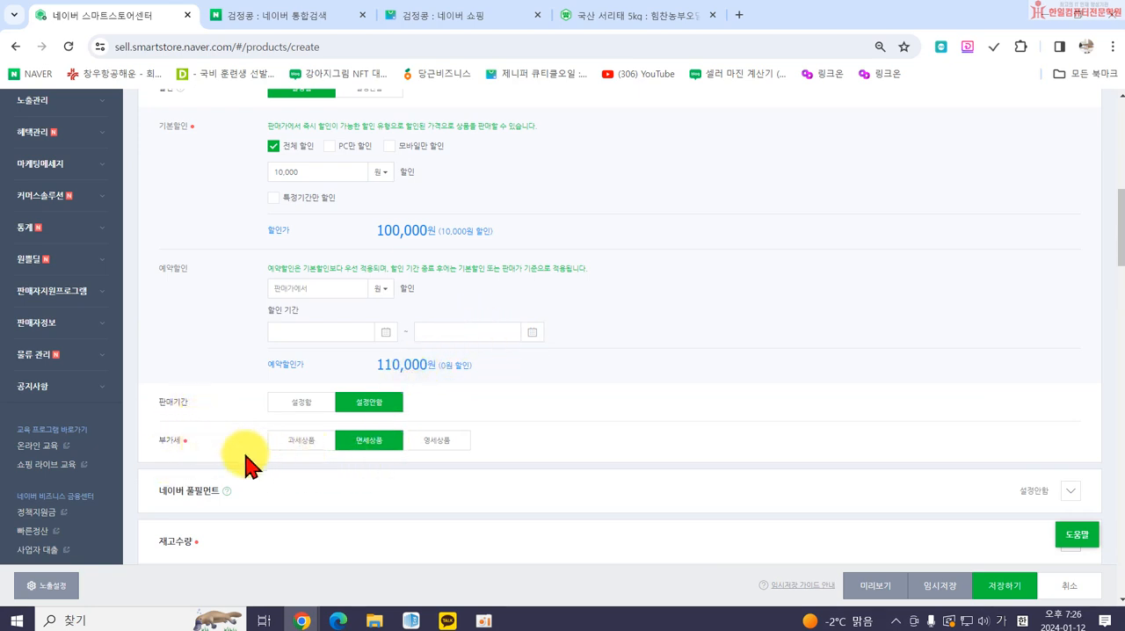
{"action": "scroll", "coordinate": [209, 532], "scroll_direction": "down", "scroll_amount": 2}
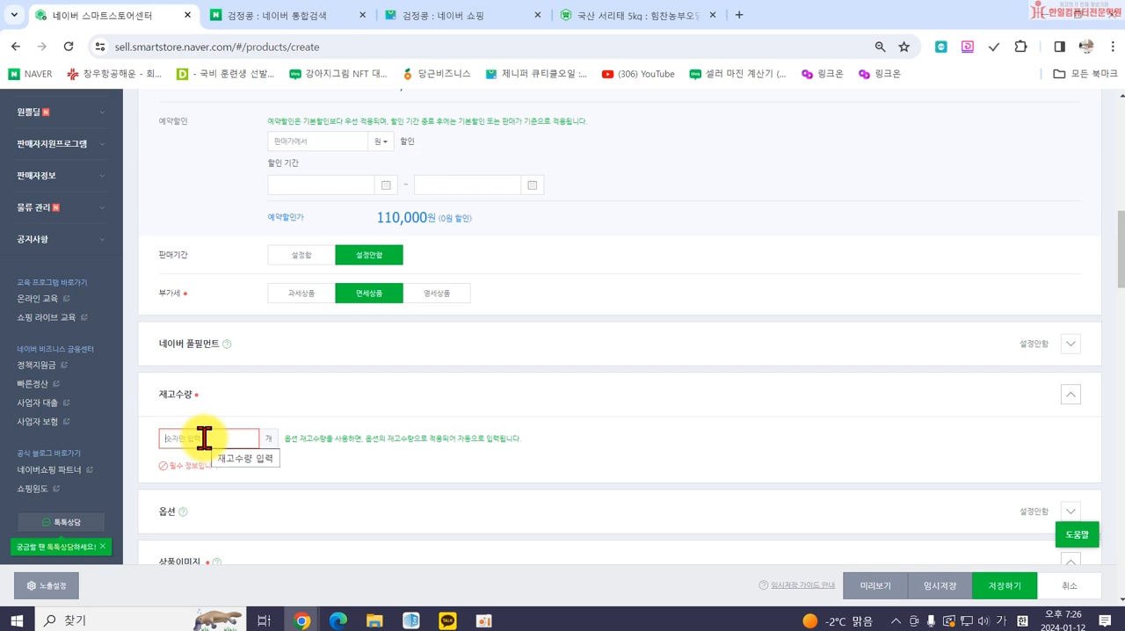
{"action": "left_click", "coordinate": [203, 437]}
{"action": "type", "text": "1"}
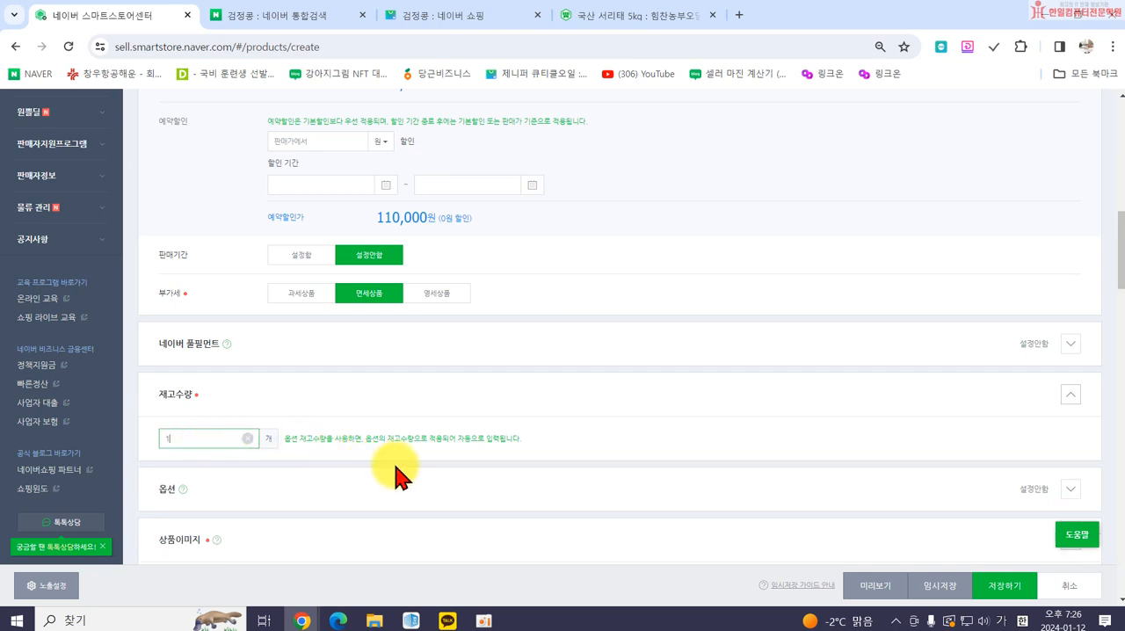
{"action": "left_click", "coordinate": [395, 462]}
Expand the 옵션 section, enable 선택형 with 직접 입력하기 and 조합형, and view the 옵션명 개수 choices.
{"action": "scroll", "coordinate": [395, 465], "scroll_direction": "down", "scroll_amount": 2}
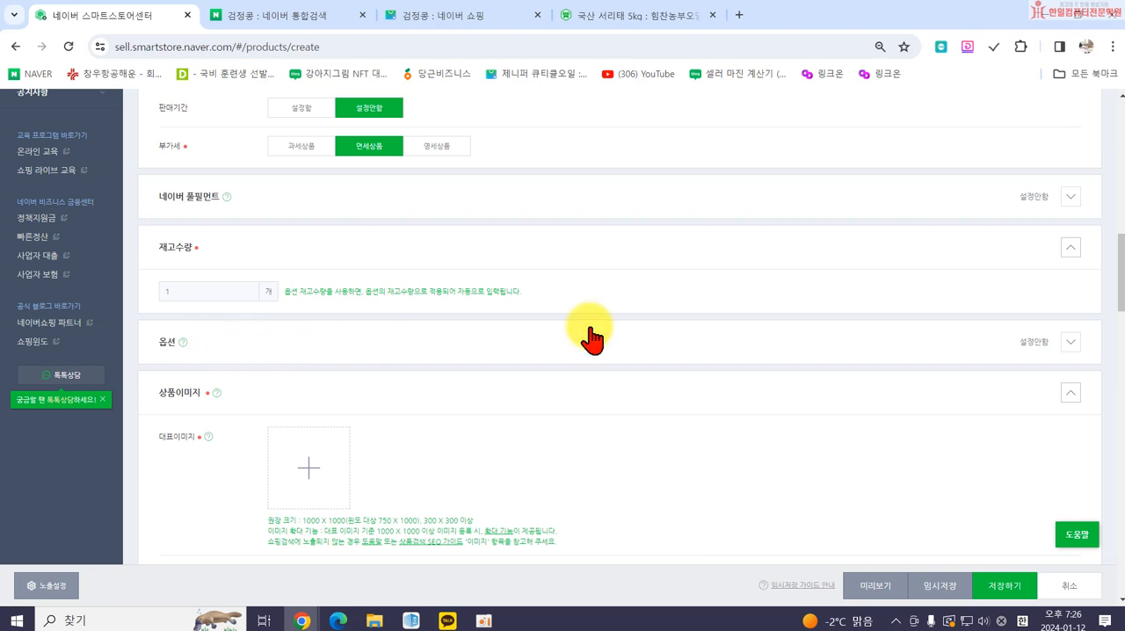
{"action": "left_click", "coordinate": [1068, 343]}
{"action": "scroll", "coordinate": [764, 351], "scroll_direction": "down", "scroll_amount": 1}
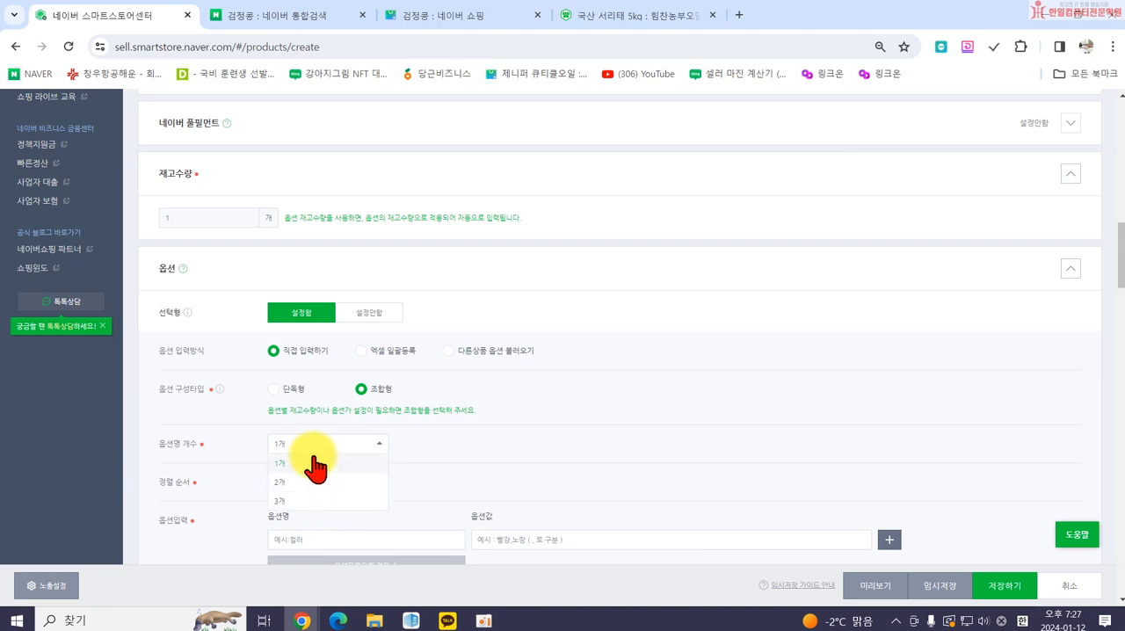
{"action": "scroll", "coordinate": [387, 475], "scroll_direction": "down", "scroll_amount": 3}
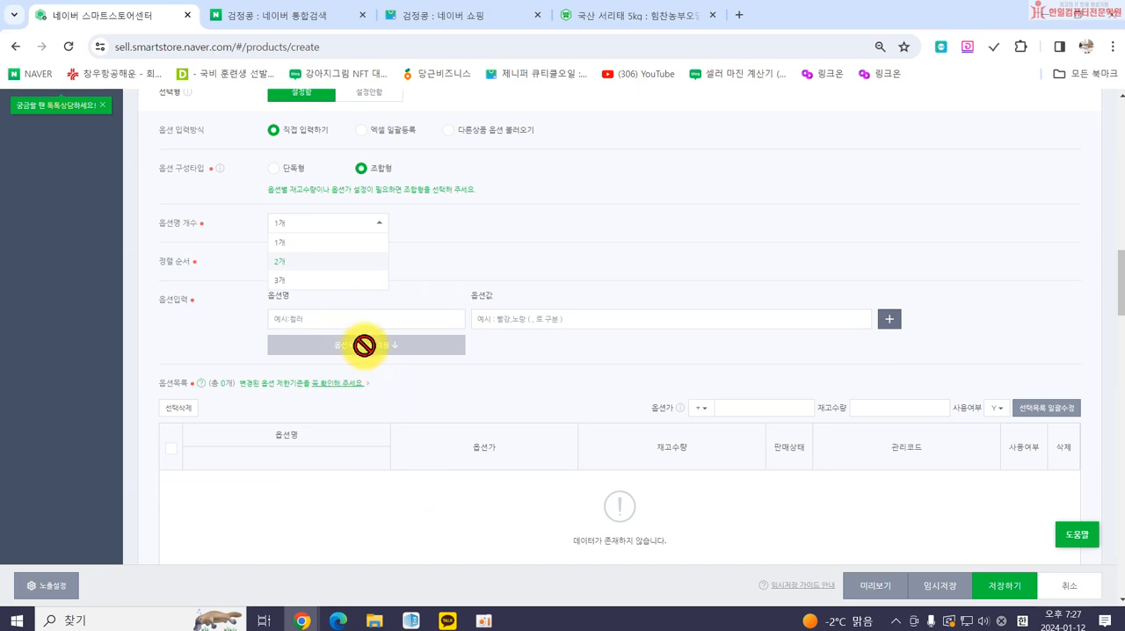
{"action": "scroll", "coordinate": [387, 378], "scroll_direction": "up", "scroll_amount": 1}
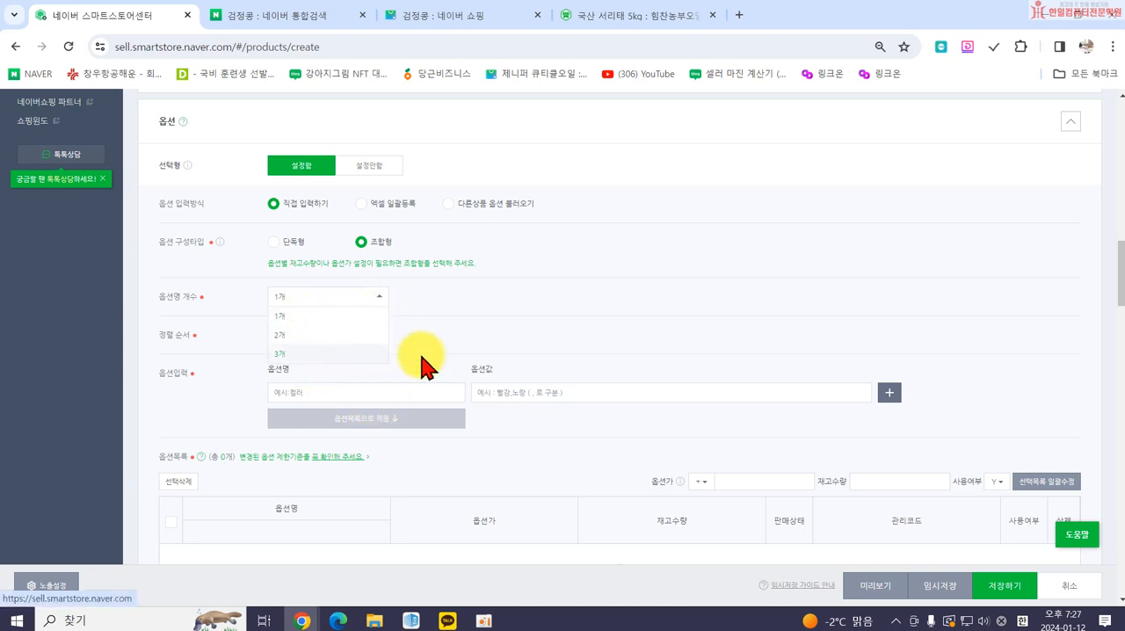
{"action": "left_click", "coordinate": [404, 297]}
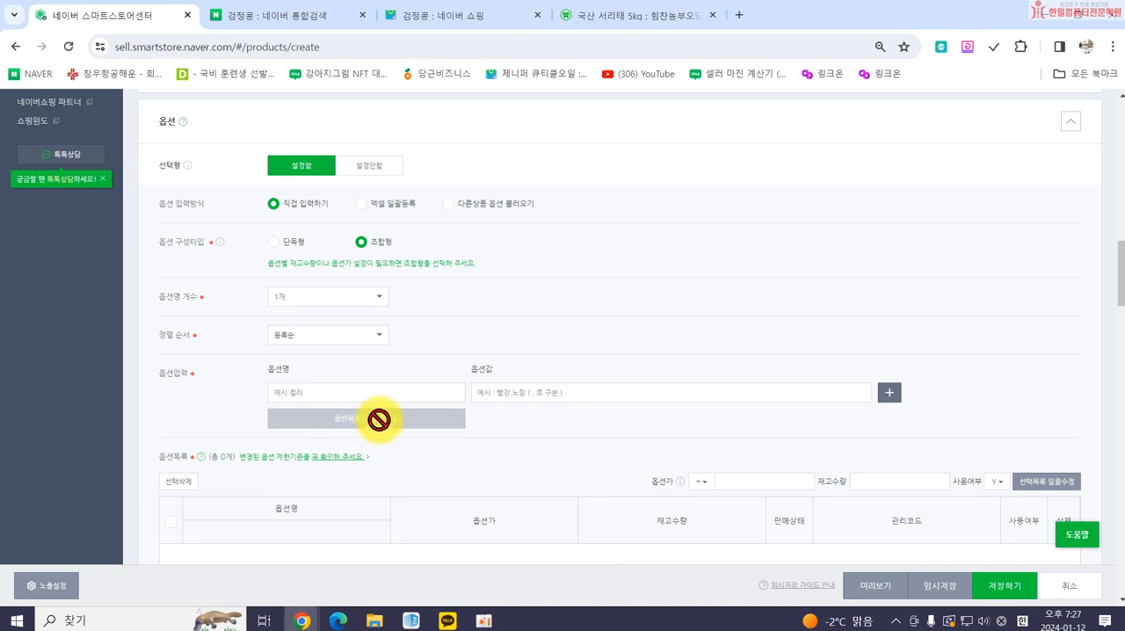
Look over the option entry fields and list, set 선택형 to 설정안함, and collapse the 옵션 section.
{"action": "scroll", "coordinate": [387, 435], "scroll_direction": "down", "scroll_amount": 2}
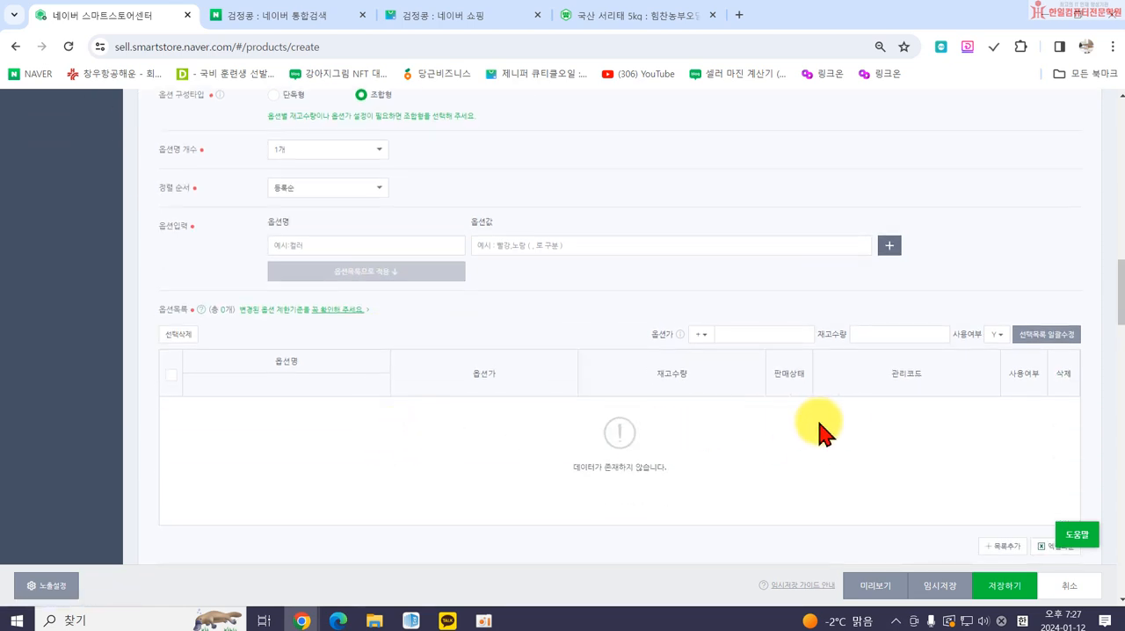
{"action": "scroll", "coordinate": [528, 434], "scroll_direction": "up", "scroll_amount": 4}
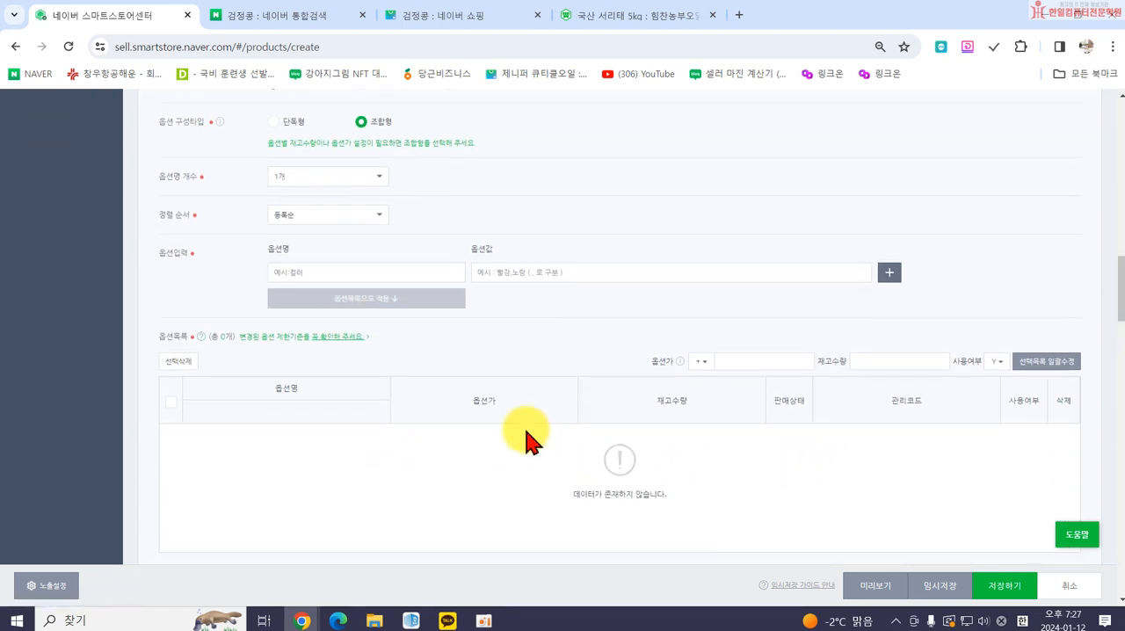
{"action": "scroll", "coordinate": [283, 312], "scroll_direction": "up", "scroll_amount": 1}
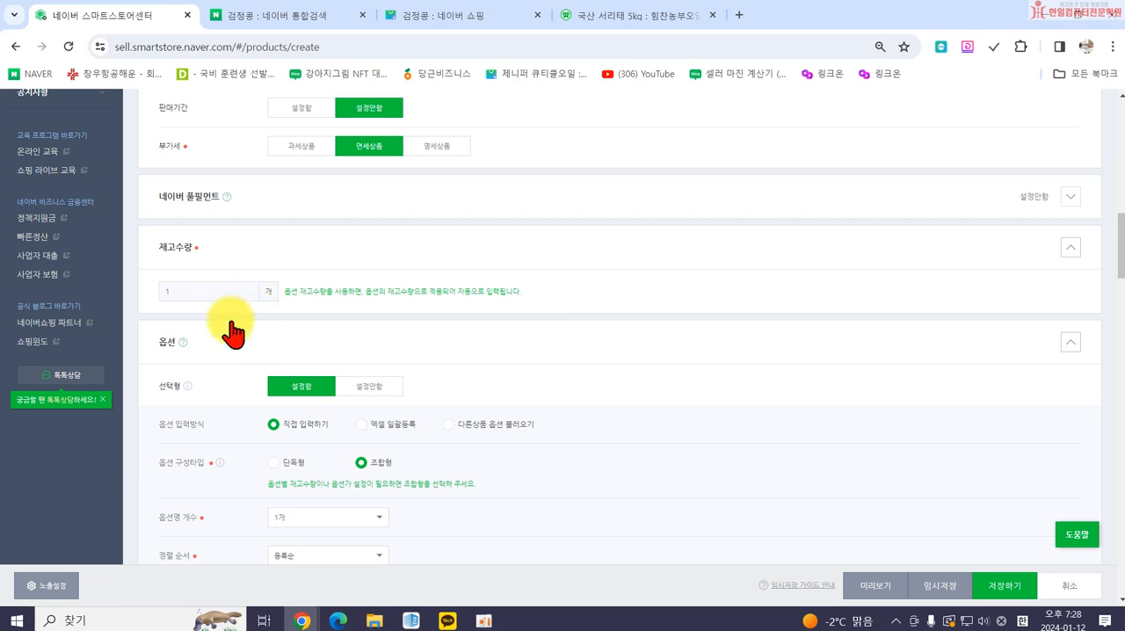
{"action": "left_click", "coordinate": [367, 389]}
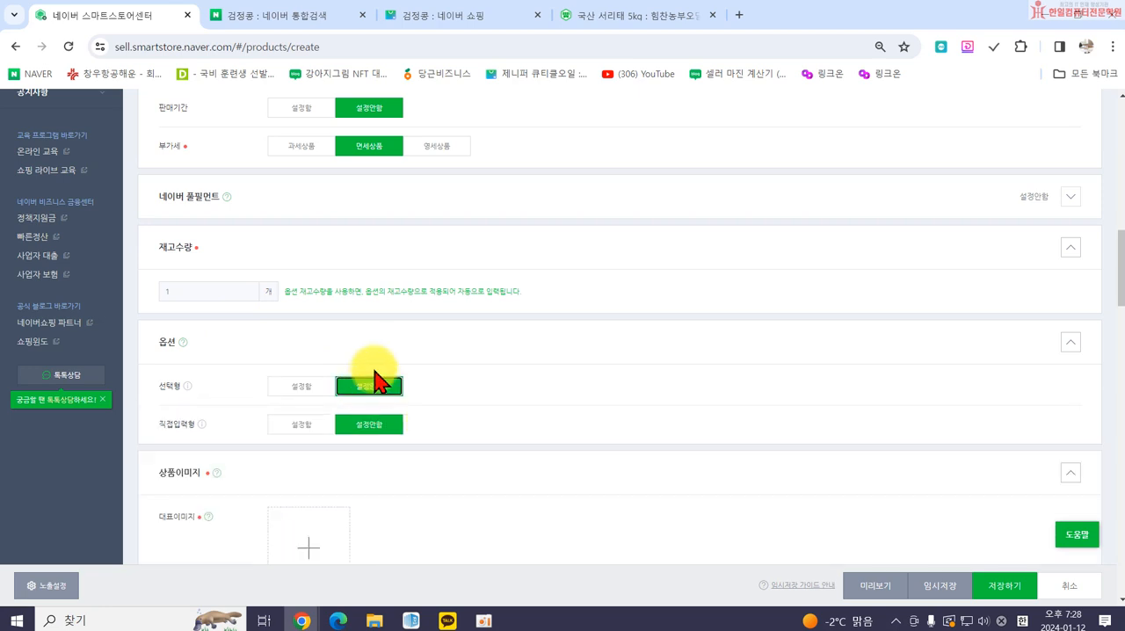
{"action": "left_click", "coordinate": [1070, 345]}
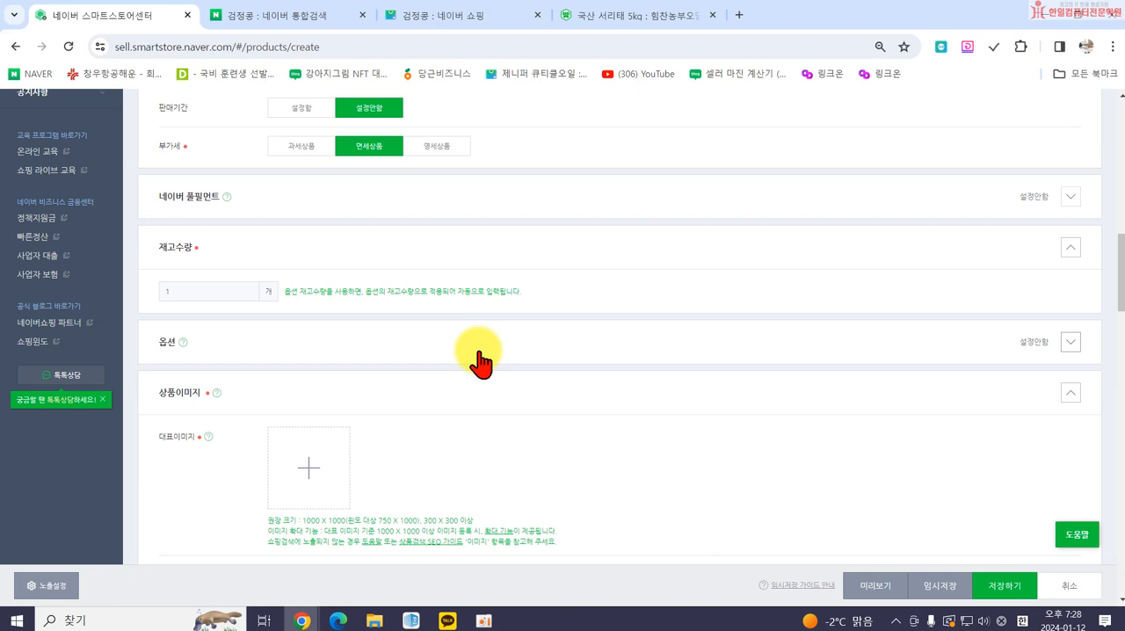
View the 상품이미지 section and open the Naver Shopping results for 검정콩 from the integrated search page.
{"action": "scroll", "coordinate": [198, 401], "scroll_direction": "down", "scroll_amount": 1}
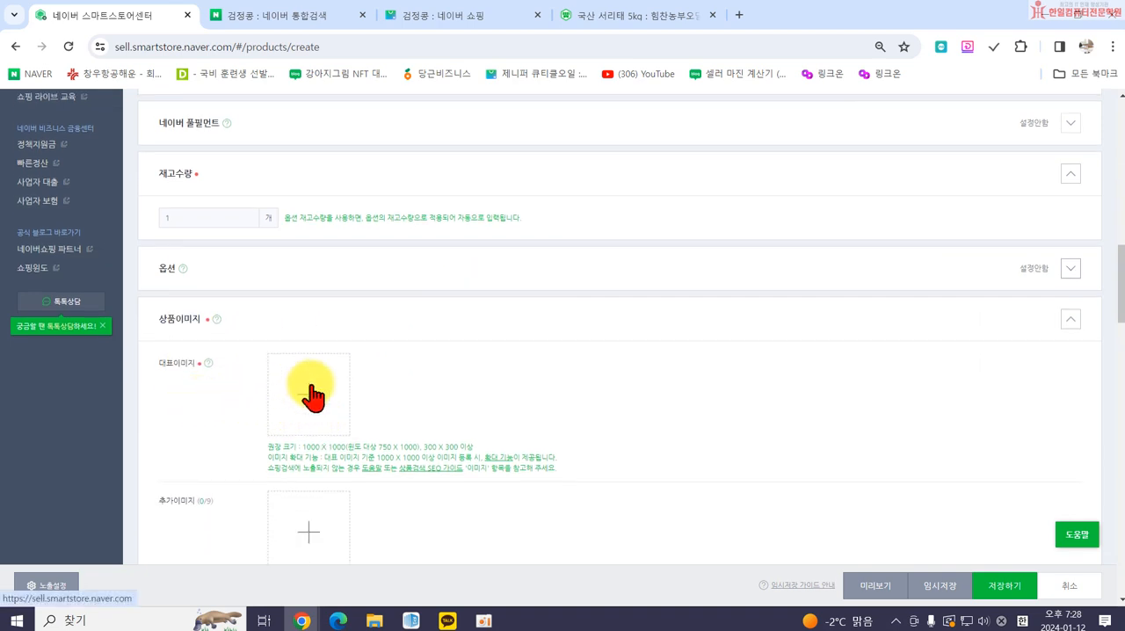
{"action": "left_click", "coordinate": [296, 18]}
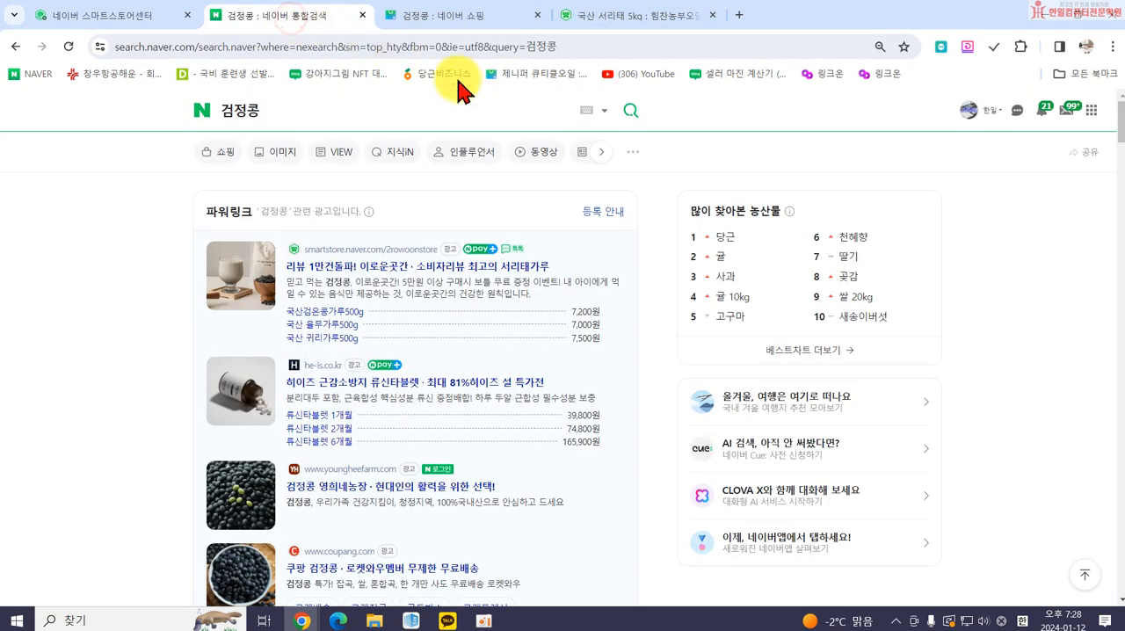
{"action": "left_click", "coordinate": [220, 153]}
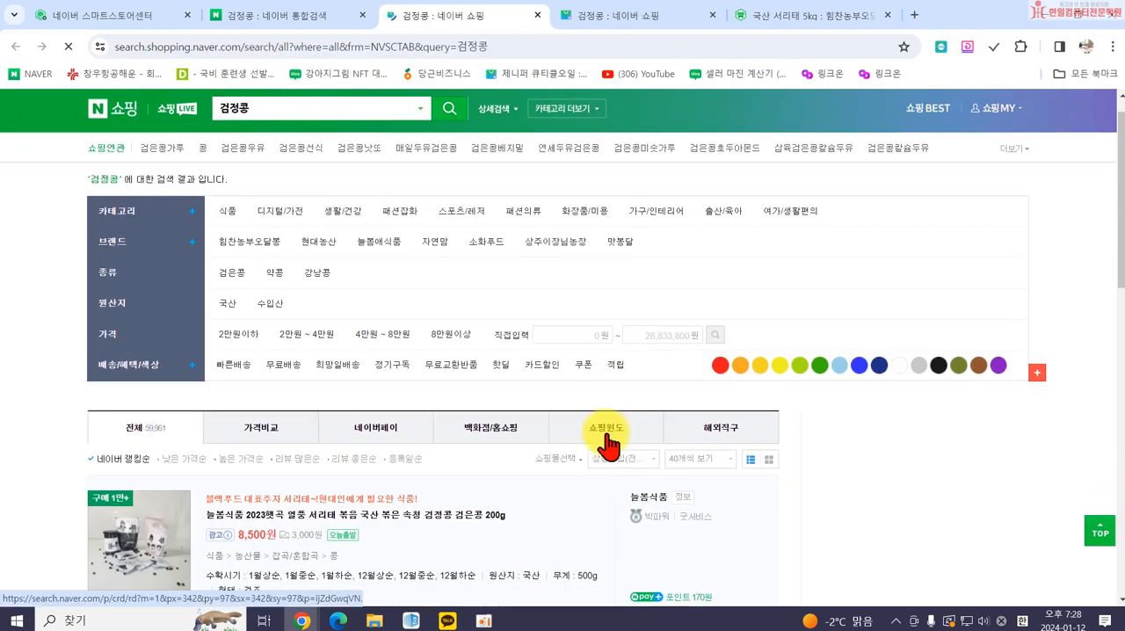
Open the non-advertised 늘봄식품 볶음 서리태 200g listing from the results and examine its main product images.
{"action": "scroll", "coordinate": [201, 451], "scroll_direction": "down", "scroll_amount": 8}
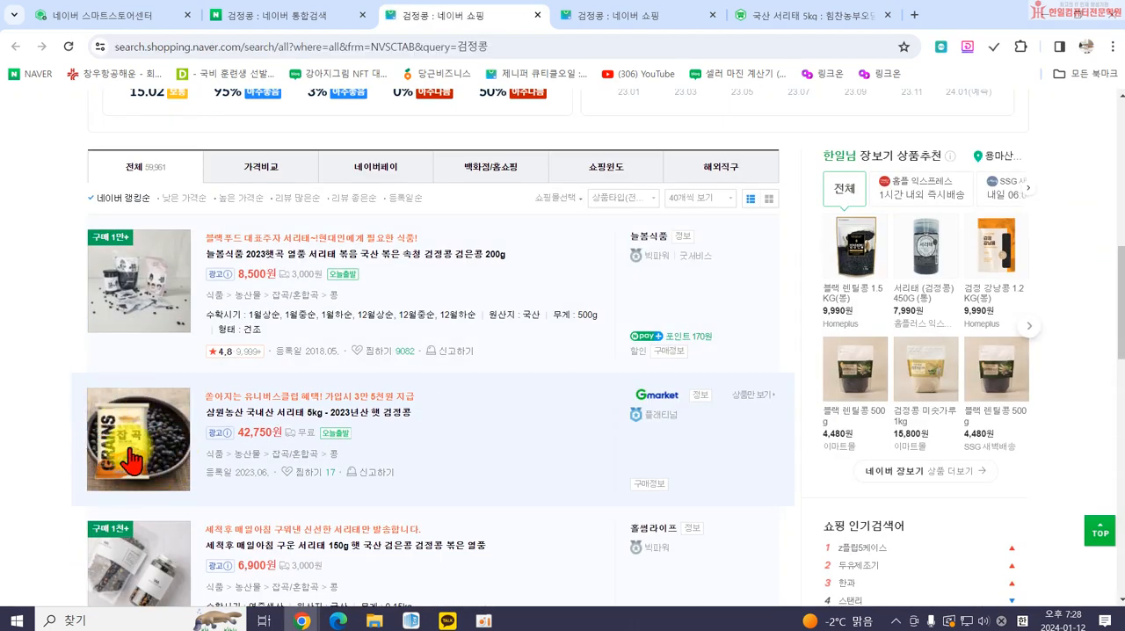
{"action": "scroll", "coordinate": [140, 488], "scroll_direction": "down", "scroll_amount": 3}
{"action": "scroll", "coordinate": [88, 484], "scroll_direction": "down", "scroll_amount": 3}
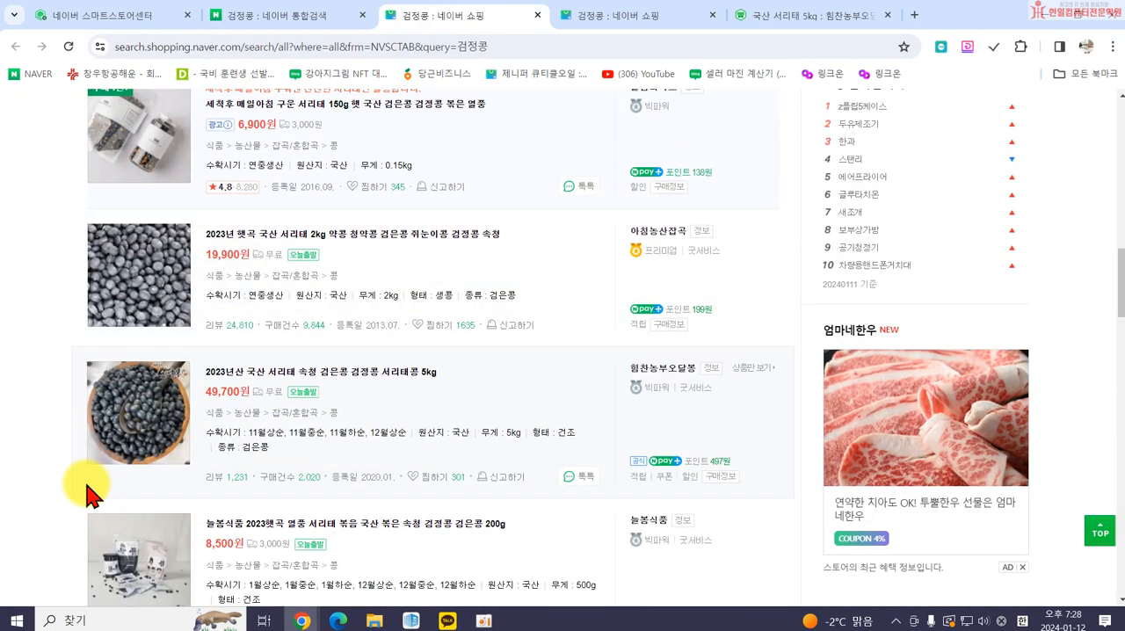
{"action": "scroll", "coordinate": [422, 414], "scroll_direction": "down", "scroll_amount": 4}
{"action": "scroll", "coordinate": [316, 360], "scroll_direction": "down", "scroll_amount": 1}
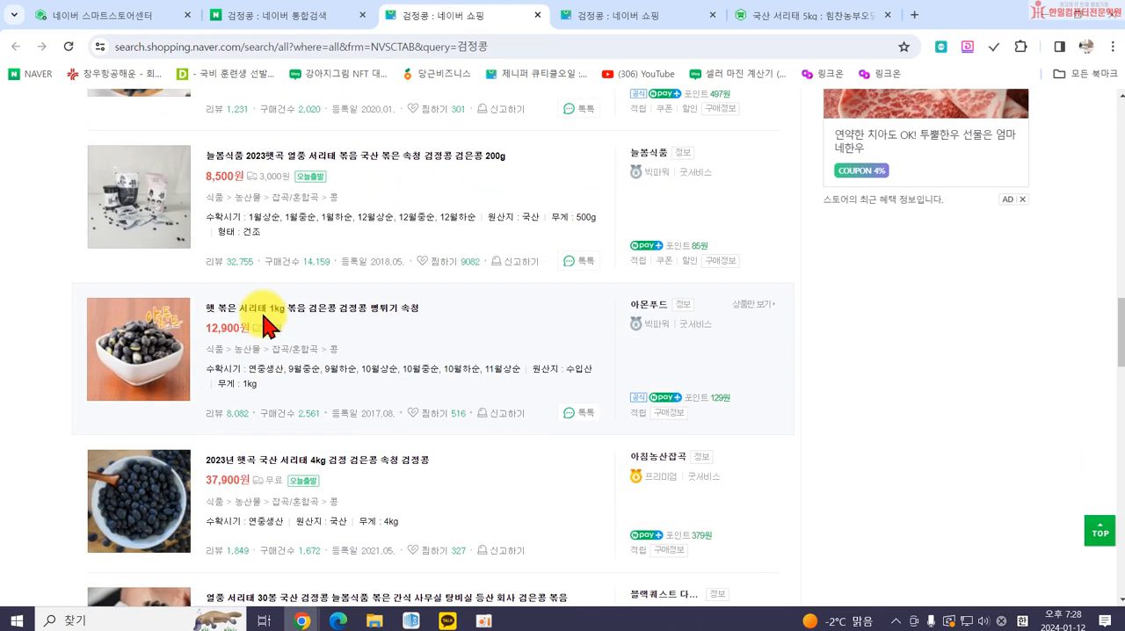
{"action": "left_click", "coordinate": [346, 161]}
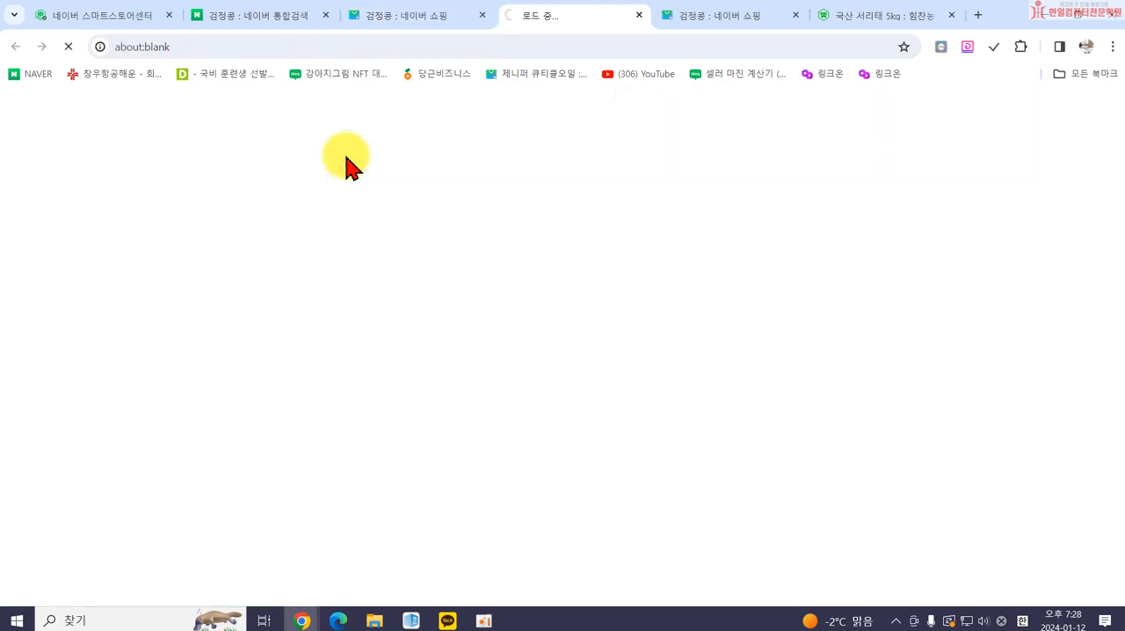
{"action": "scroll", "coordinate": [457, 400], "scroll_direction": "down", "scroll_amount": 2}
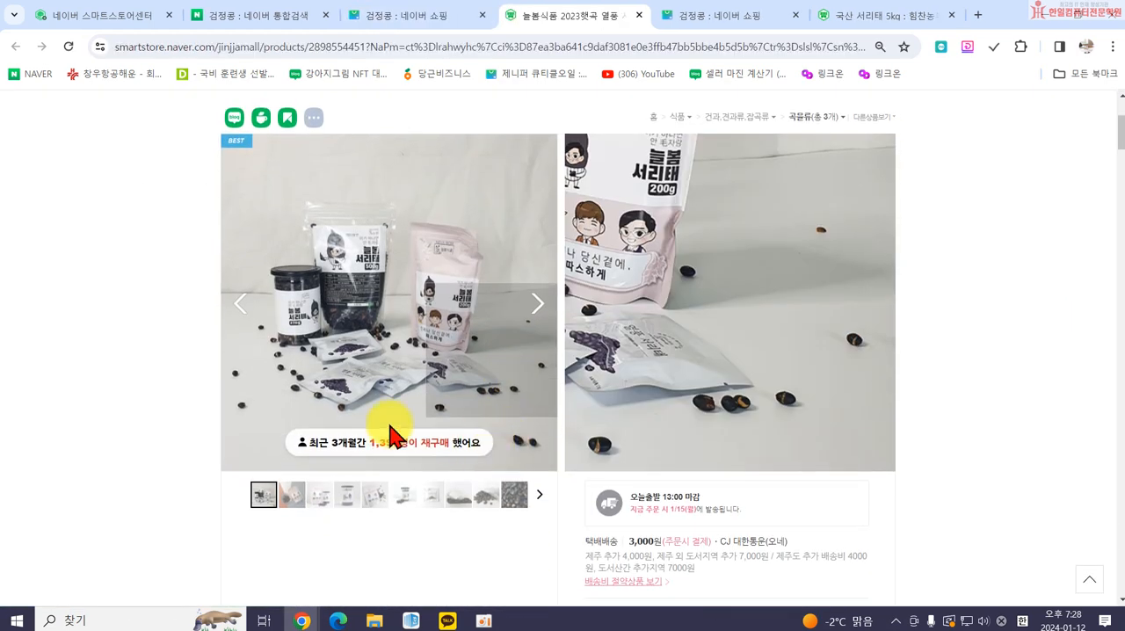
Look through the additional product image thumbnails of the 늘봄식품 볶음 서리태 200g listing.
{"action": "scroll", "coordinate": [413, 422], "scroll_direction": "down", "scroll_amount": 2}
{"action": "scroll", "coordinate": [322, 462], "scroll_direction": "down", "scroll_amount": 2}
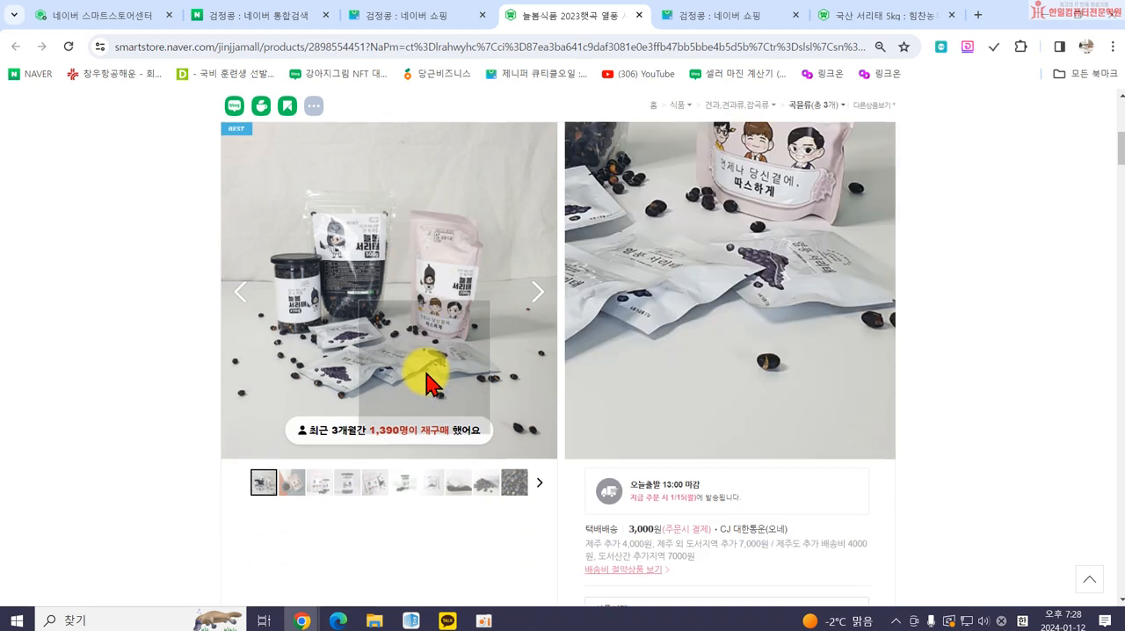
{"action": "left_click", "coordinate": [294, 450]}
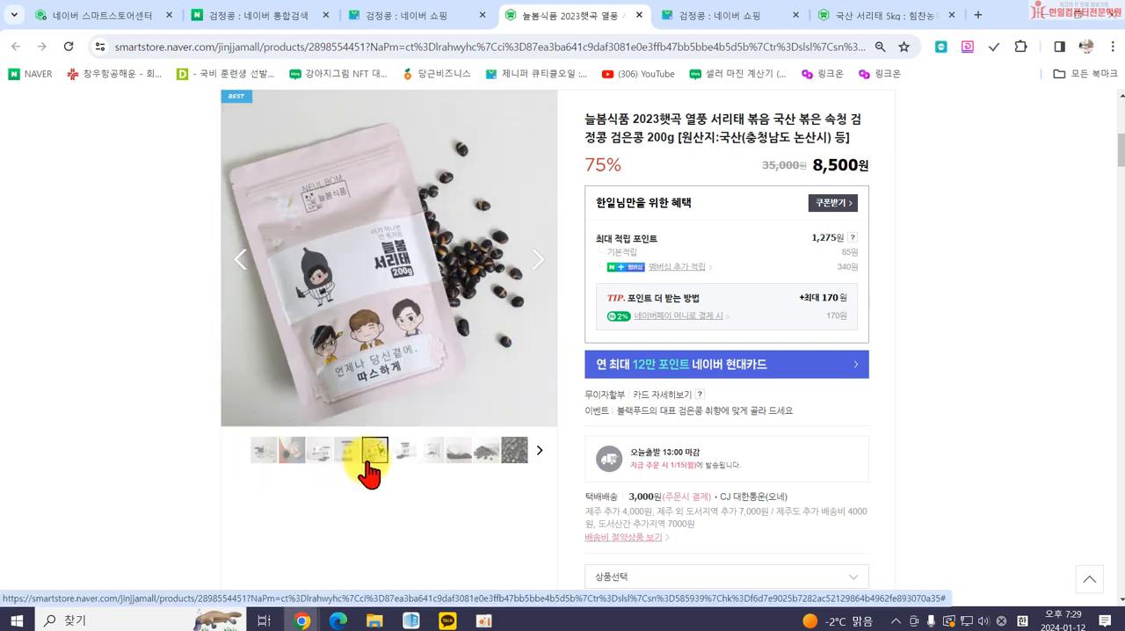
{"action": "scroll", "coordinate": [817, 396], "scroll_direction": "down", "scroll_amount": 3}
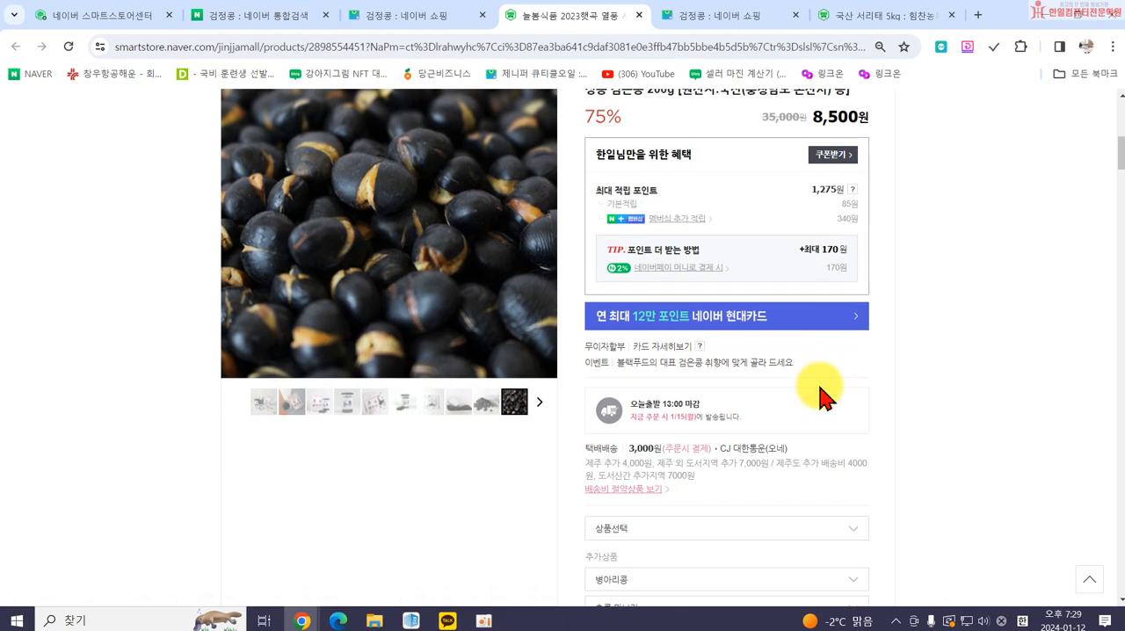
Expand the listing's 상세정보 and examine its promotion, gift, shipping and refund banners.
{"action": "scroll", "coordinate": [821, 413], "scroll_direction": "down", "scroll_amount": 12}
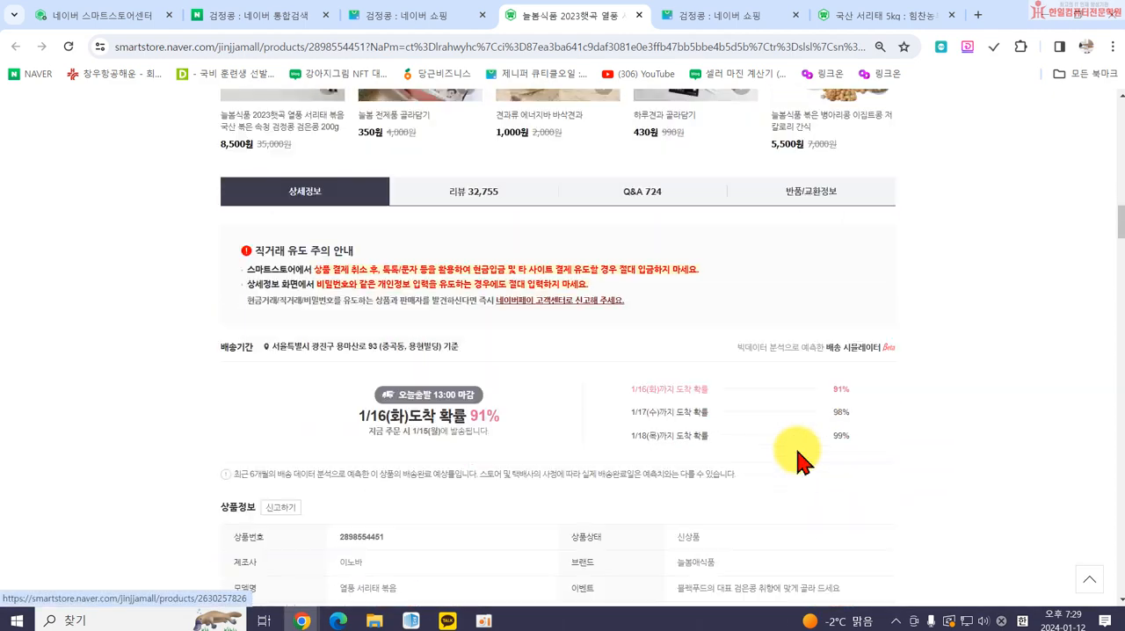
{"action": "scroll", "coordinate": [800, 457], "scroll_direction": "down", "scroll_amount": 6}
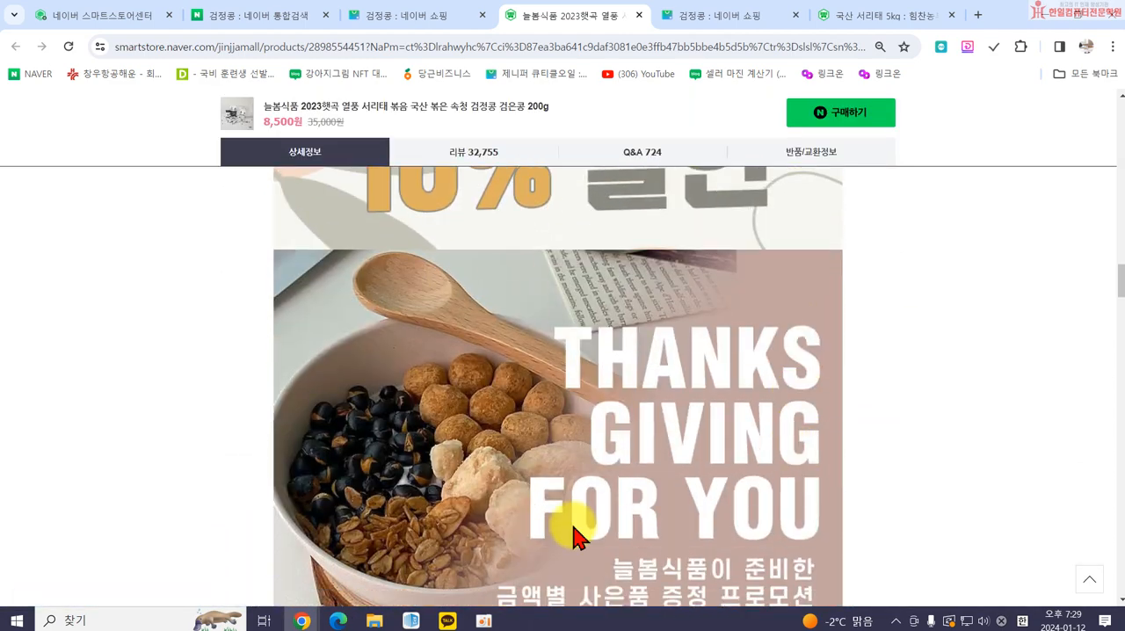
{"action": "scroll", "coordinate": [562, 334], "scroll_direction": "down", "scroll_amount": 4}
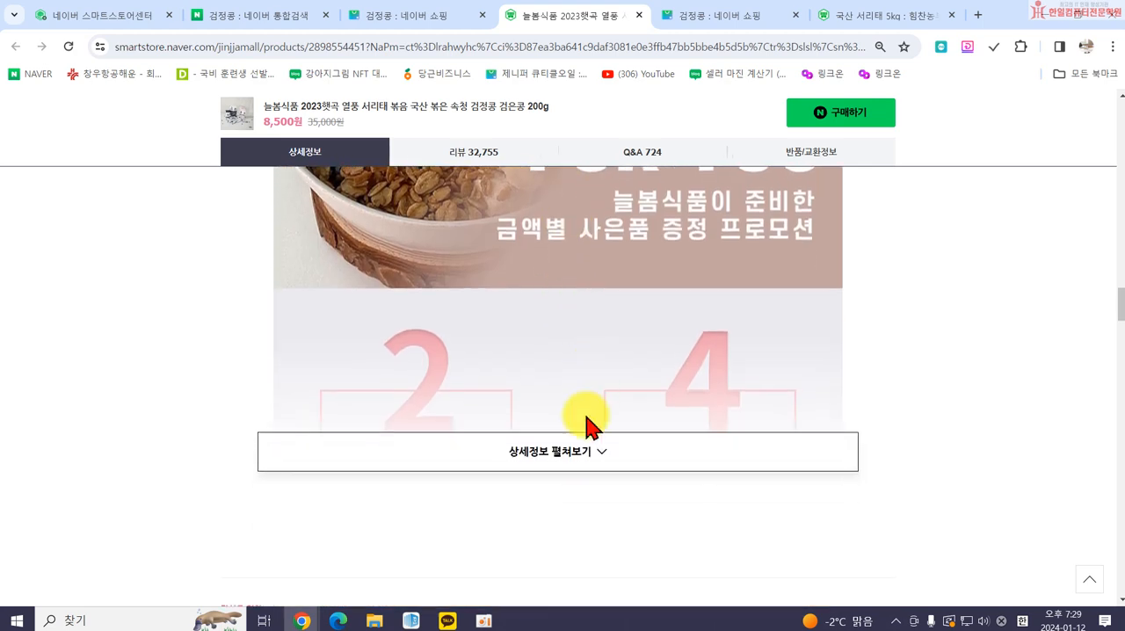
{"action": "left_click", "coordinate": [580, 458]}
{"action": "scroll", "coordinate": [444, 442], "scroll_direction": "down", "scroll_amount": 3}
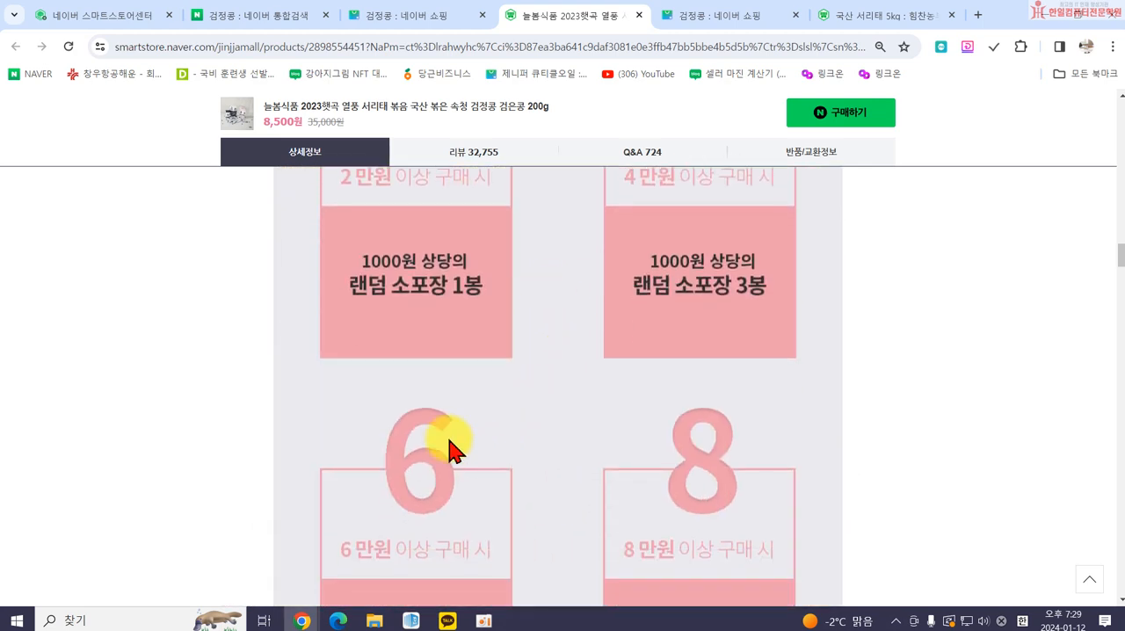
{"action": "scroll", "coordinate": [642, 455], "scroll_direction": "down", "scroll_amount": 10}
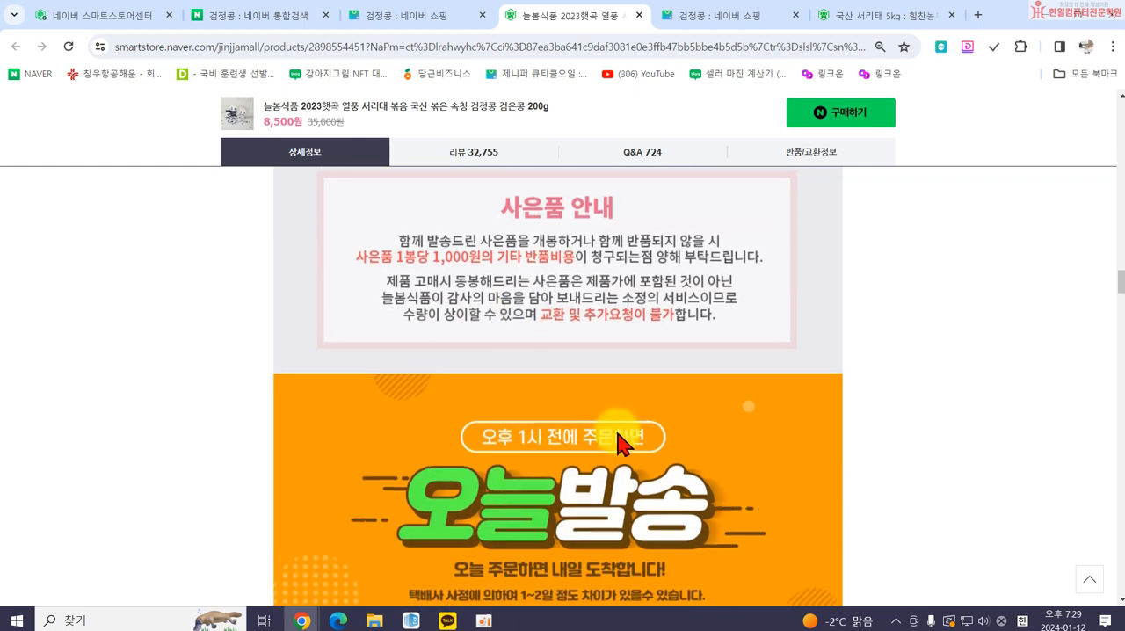
{"action": "scroll", "coordinate": [562, 368], "scroll_direction": "down", "scroll_amount": 5}
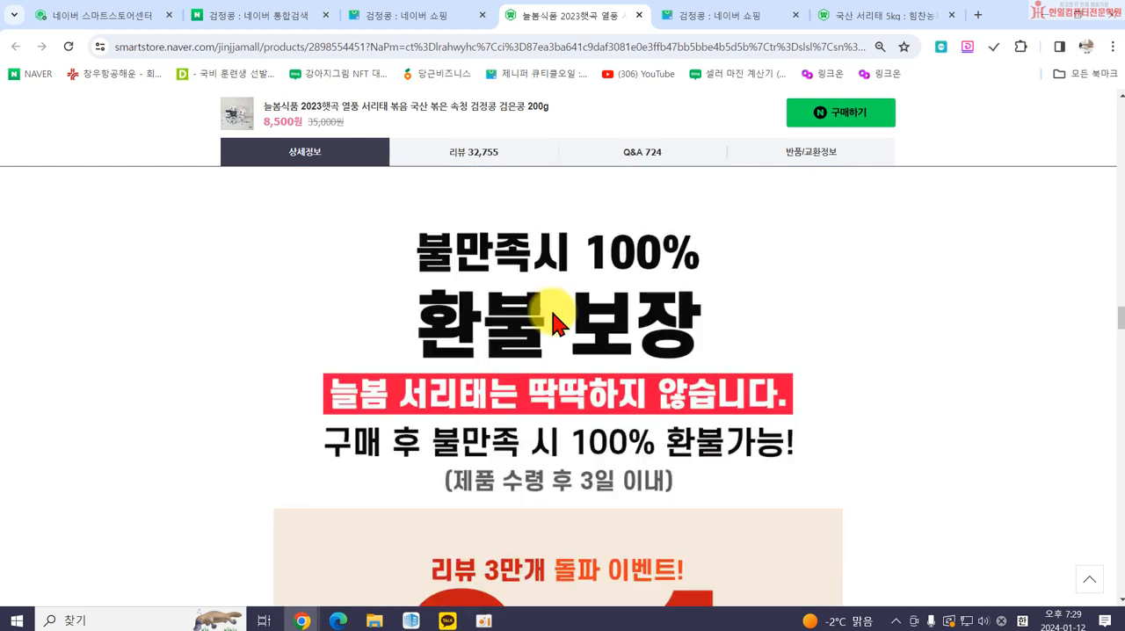
Return to the product registration form and start adding a 대표이미지 from 내 사진.
{"action": "left_click", "coordinate": [404, 24]}
{"action": "left_click", "coordinate": [255, 16]}
{"action": "left_click", "coordinate": [101, 16]}
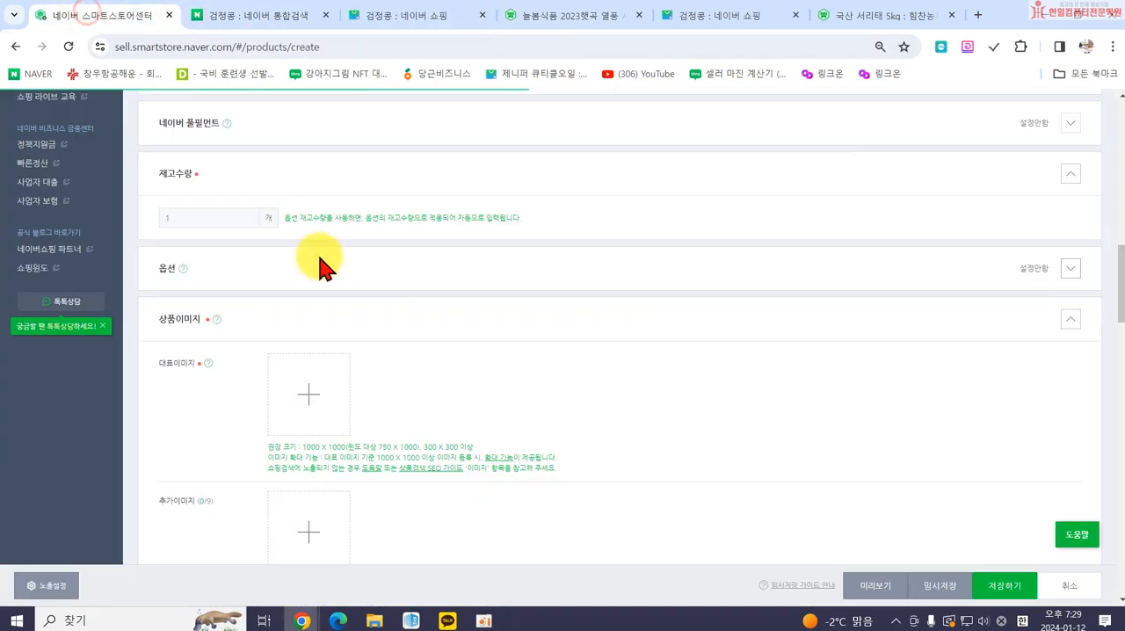
{"action": "left_click", "coordinate": [304, 400]}
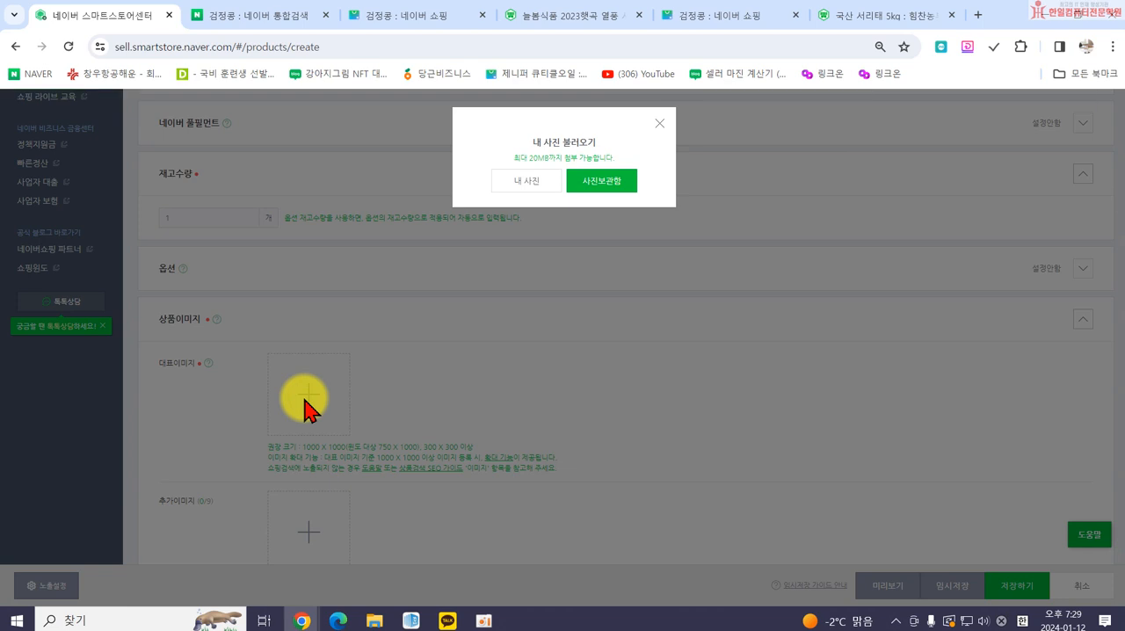
{"action": "left_click", "coordinate": [518, 188]}
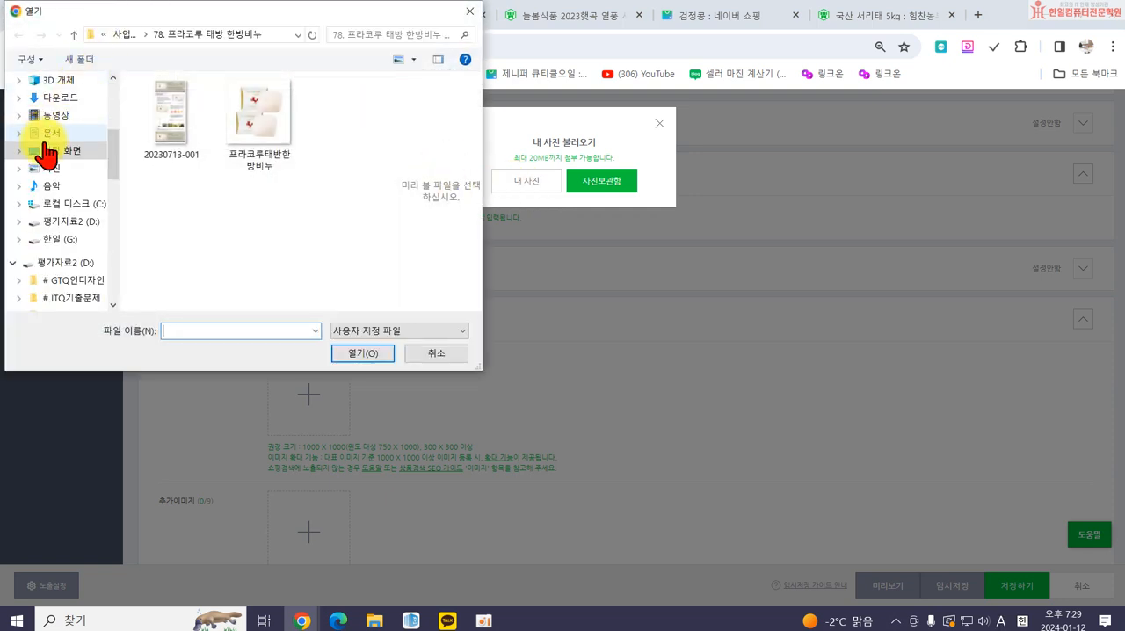
Upload 건강6 from the 수정 쓱싹스토어 folder in 문서 as the 대표이미지.
{"action": "left_click", "coordinate": [46, 136]}
{"action": "scroll", "coordinate": [318, 180], "scroll_direction": "down", "scroll_amount": 5}
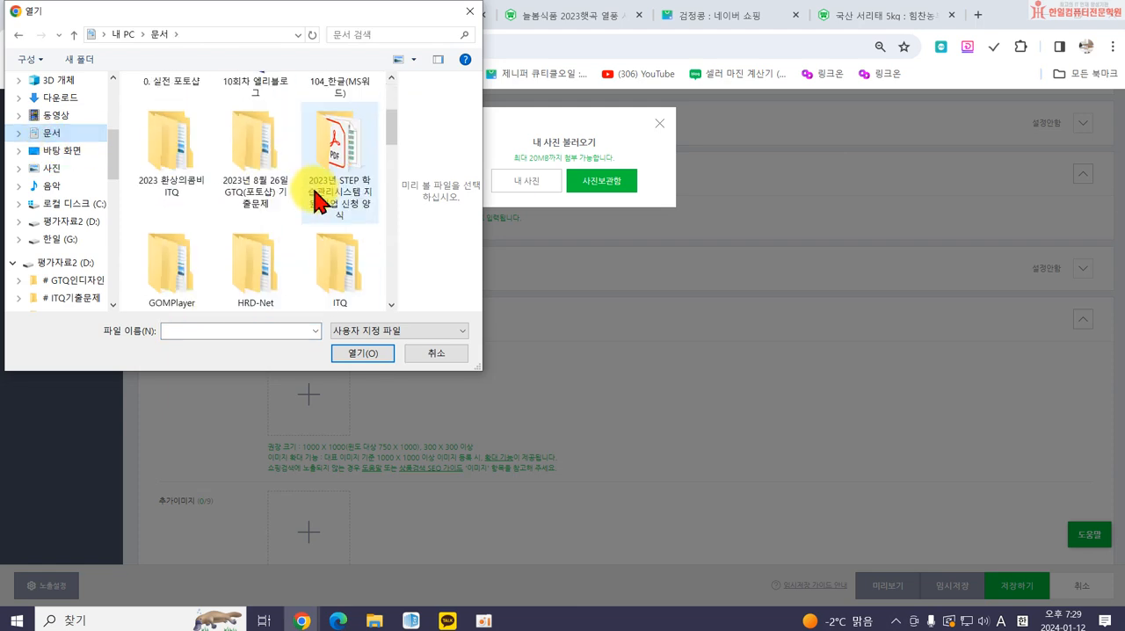
{"action": "scroll", "coordinate": [295, 242], "scroll_direction": "down", "scroll_amount": 1}
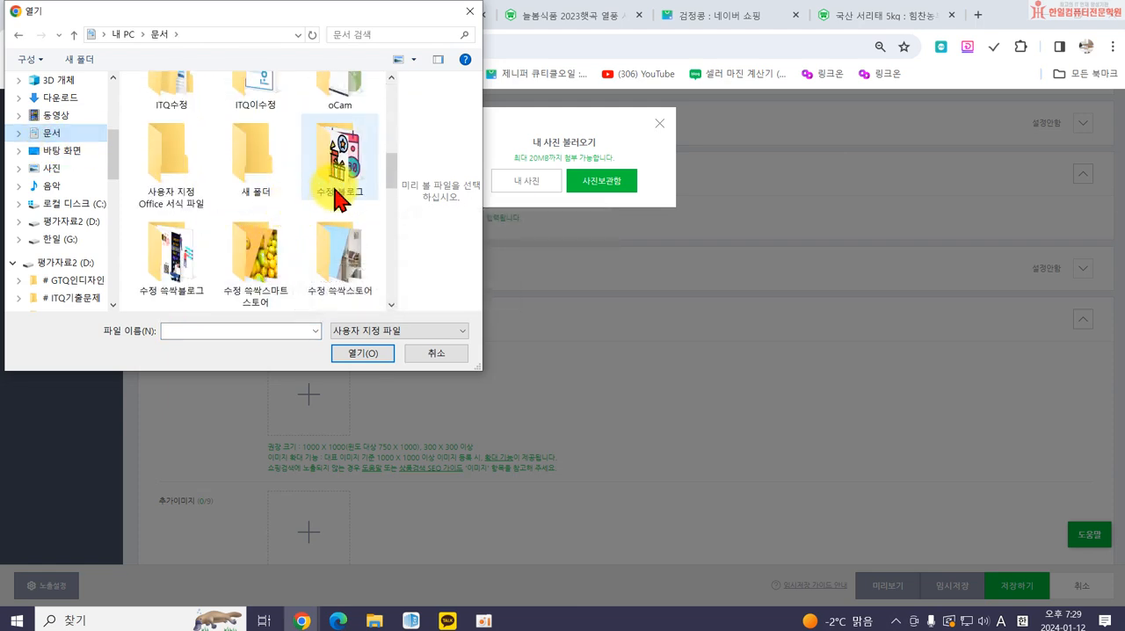
{"action": "scroll", "coordinate": [322, 214], "scroll_direction": "down", "scroll_amount": 1}
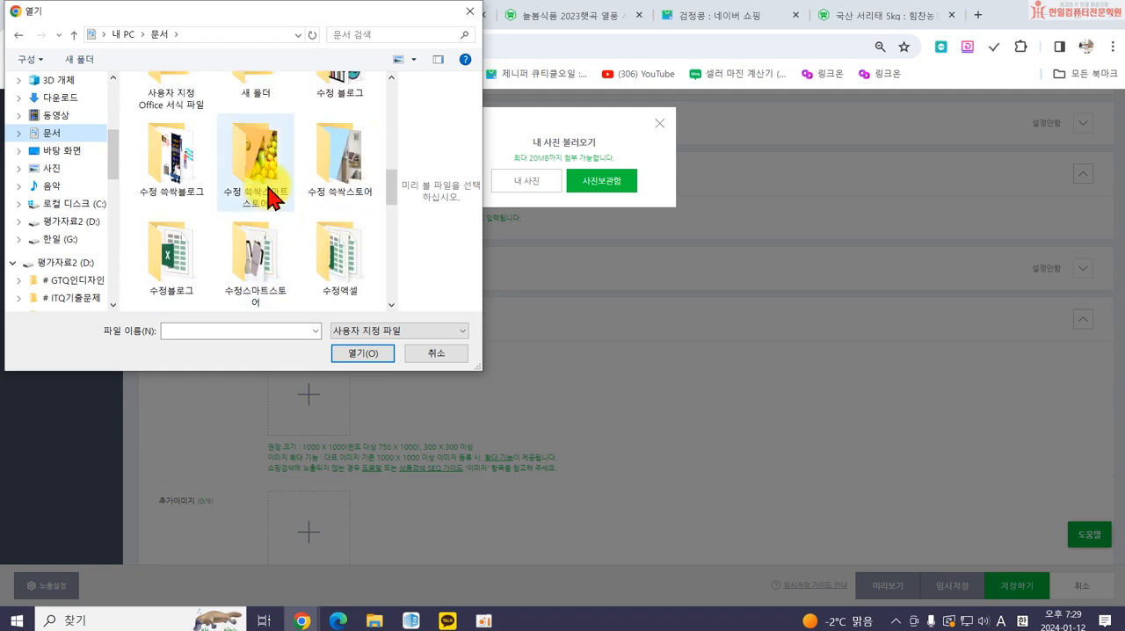
{"action": "double_click", "coordinate": [341, 164]}
{"action": "scroll", "coordinate": [279, 200], "scroll_direction": "down", "scroll_amount": 6}
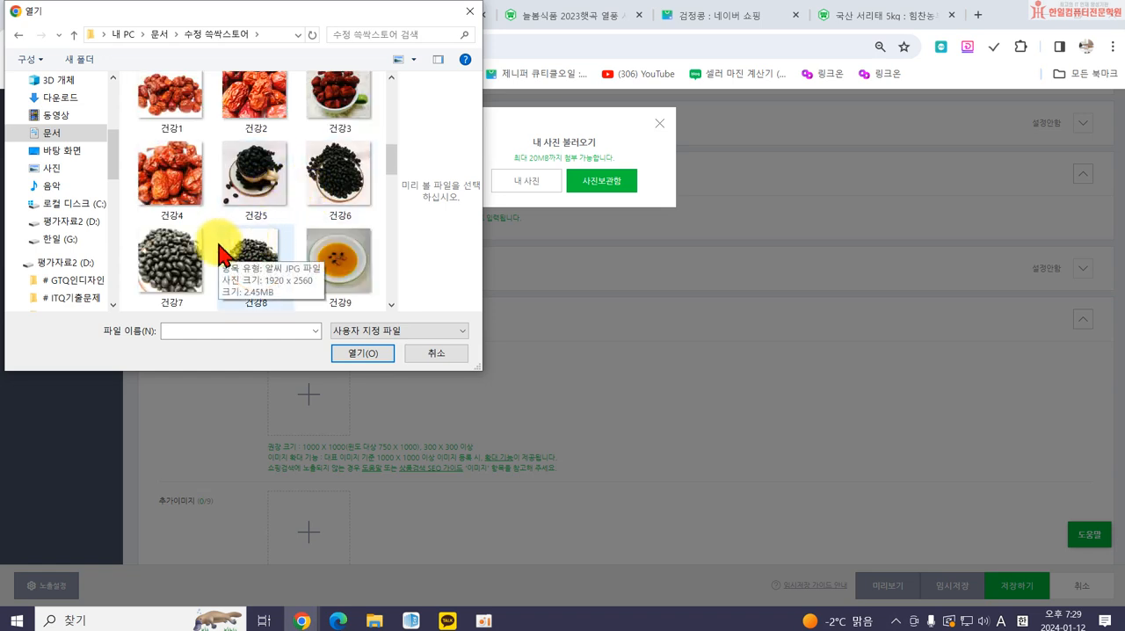
{"action": "left_click", "coordinate": [334, 193]}
{"action": "mouse_move", "coordinate": [350, 183]}
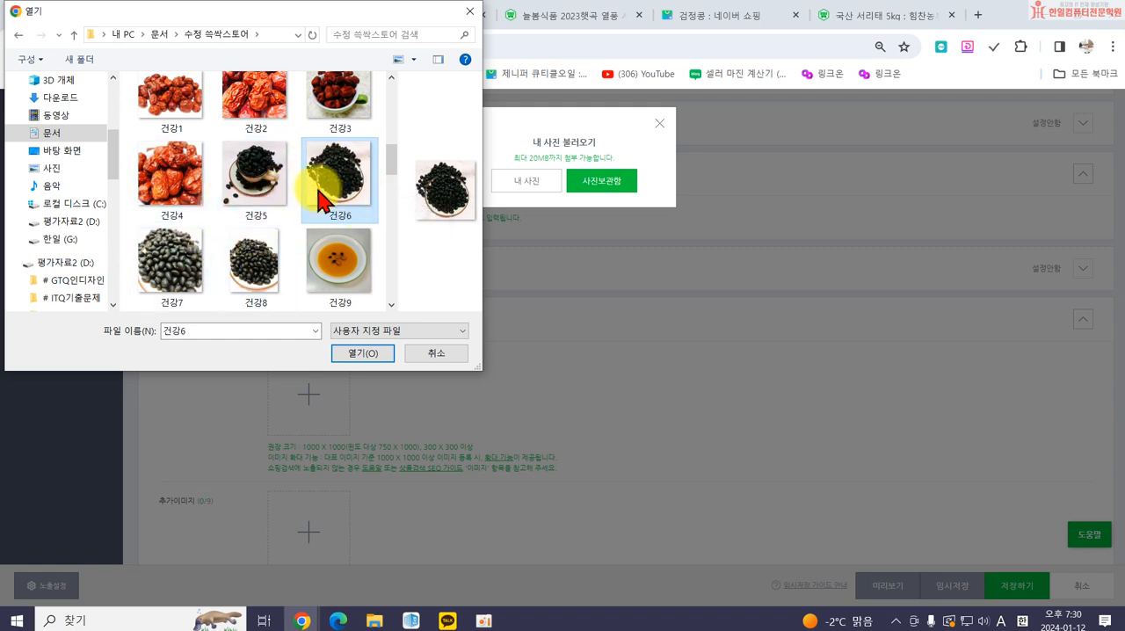
{"action": "left_click", "coordinate": [360, 353]}
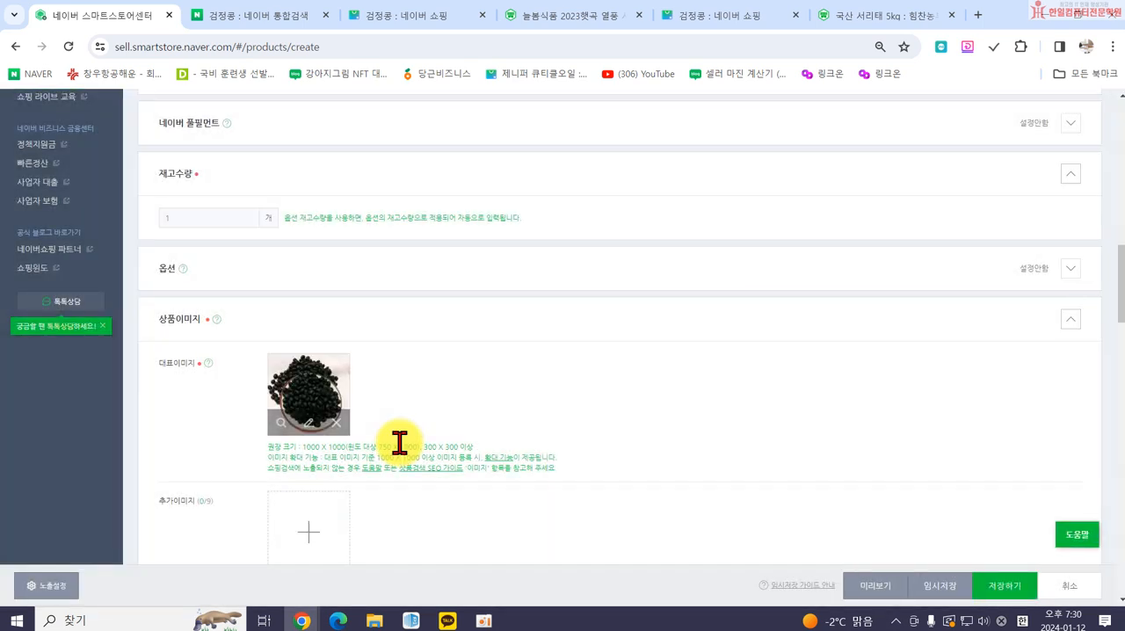
Check the recommended 대표이미지 size and view the main image of the competing 서리태 5kg listing.
{"action": "left_click_drag", "start_coordinate": [302, 446], "coordinate": [347, 448]}
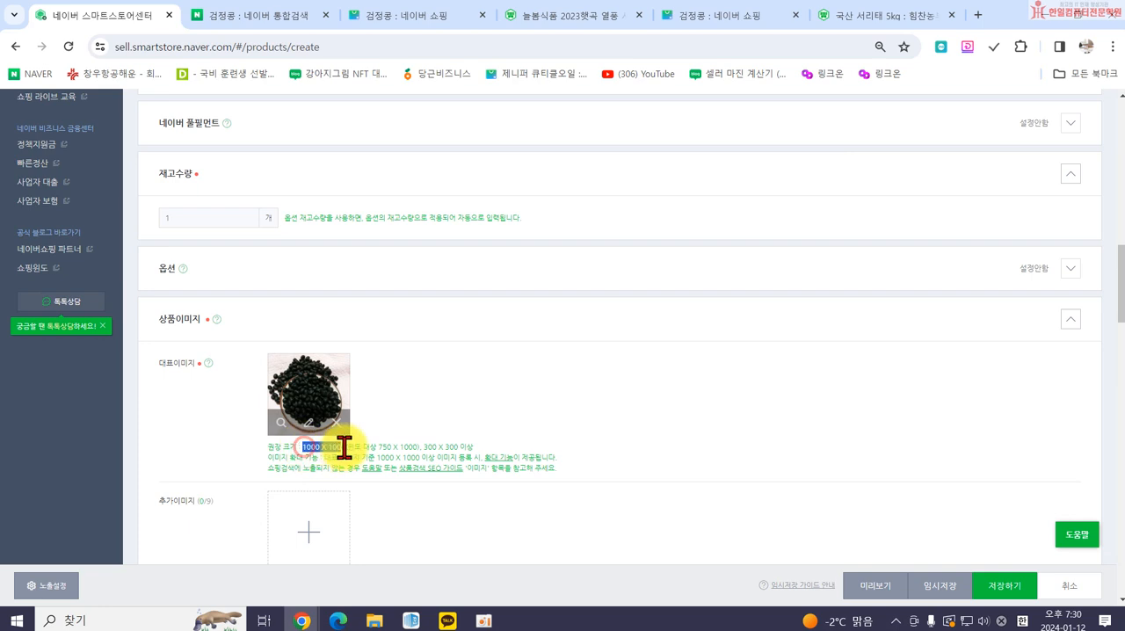
{"action": "left_click", "coordinate": [465, 403]}
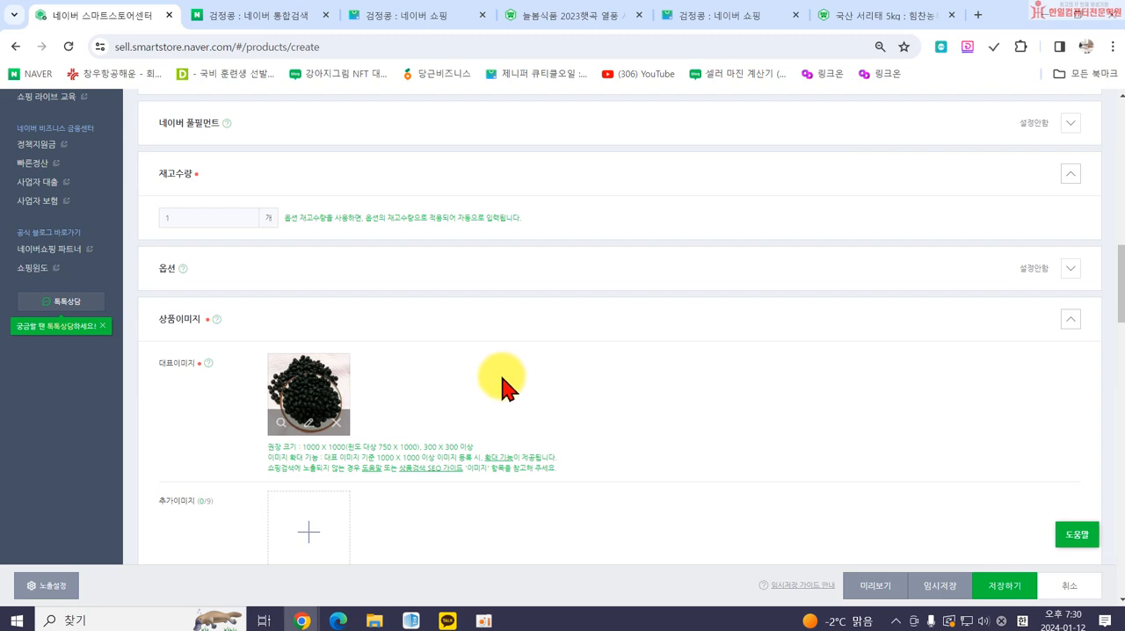
{"action": "left_click", "coordinate": [813, 16]}
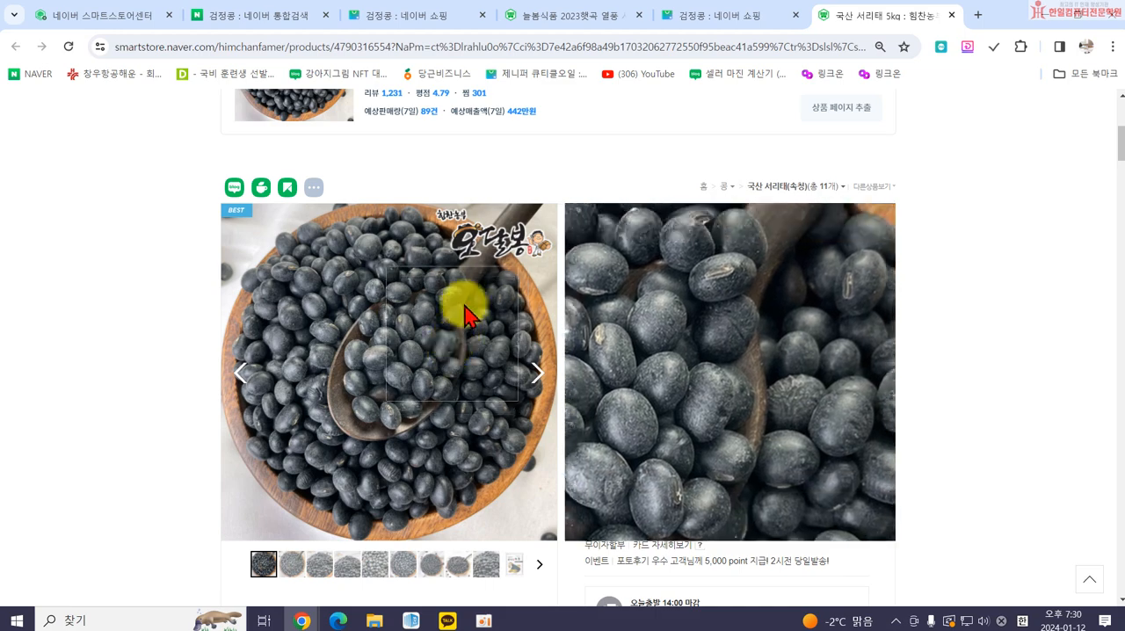
{"action": "left_click", "coordinate": [542, 21]}
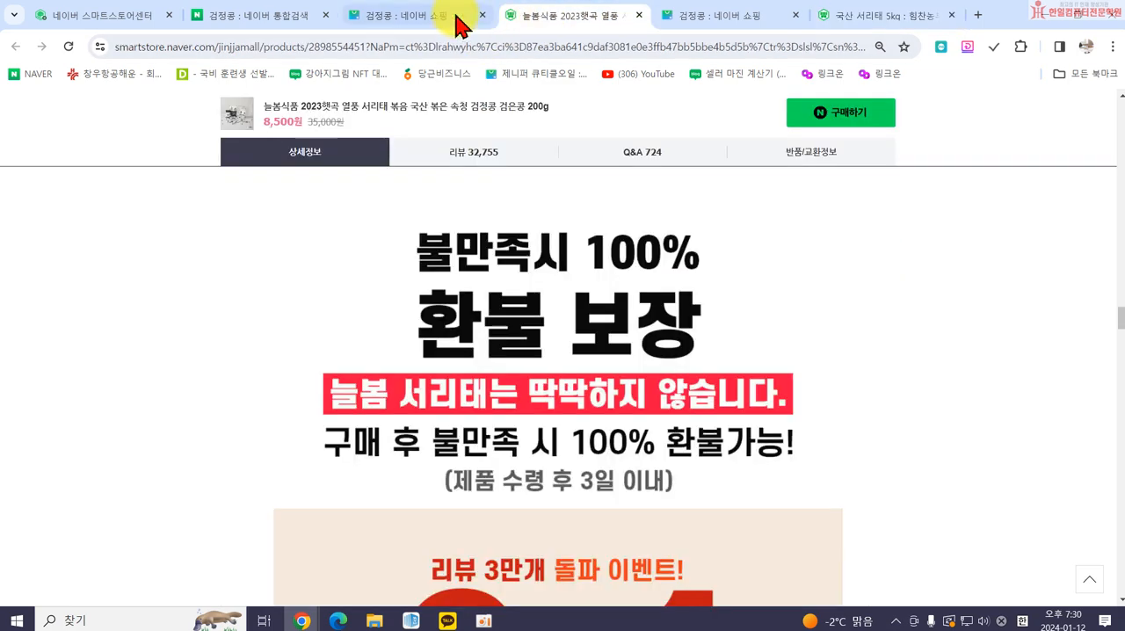
Compare the product thumbnails for 검정콩 in the Naver Shopping and integrated search results.
{"action": "left_click", "coordinate": [387, 17]}
{"action": "scroll", "coordinate": [249, 350], "scroll_direction": "down", "scroll_amount": 3}
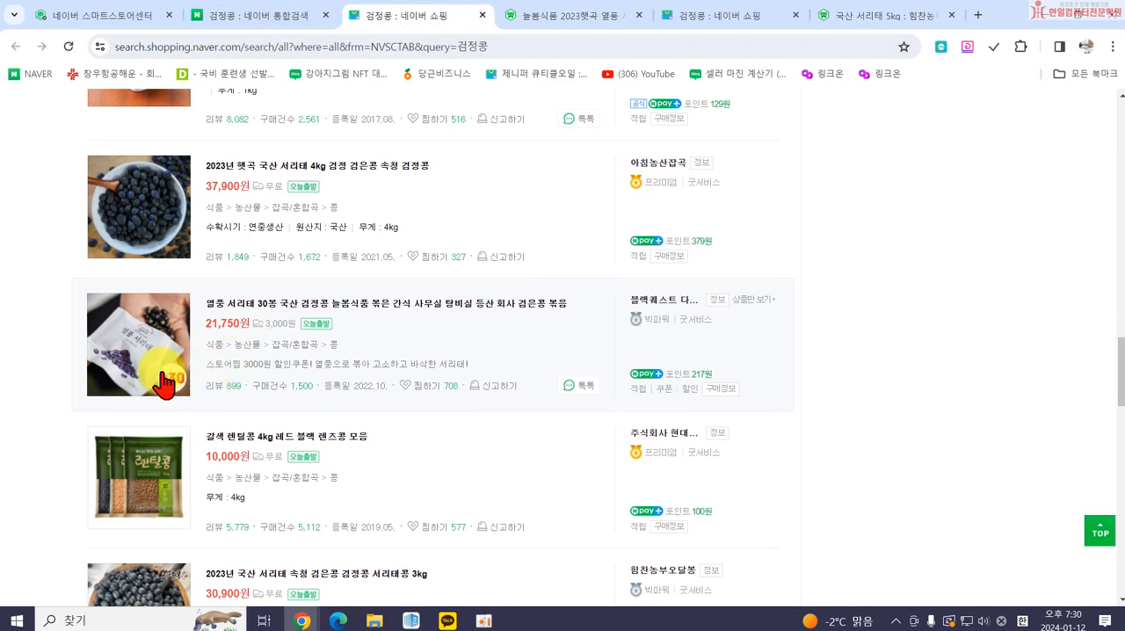
{"action": "scroll", "coordinate": [156, 381], "scroll_direction": "down", "scroll_amount": 2}
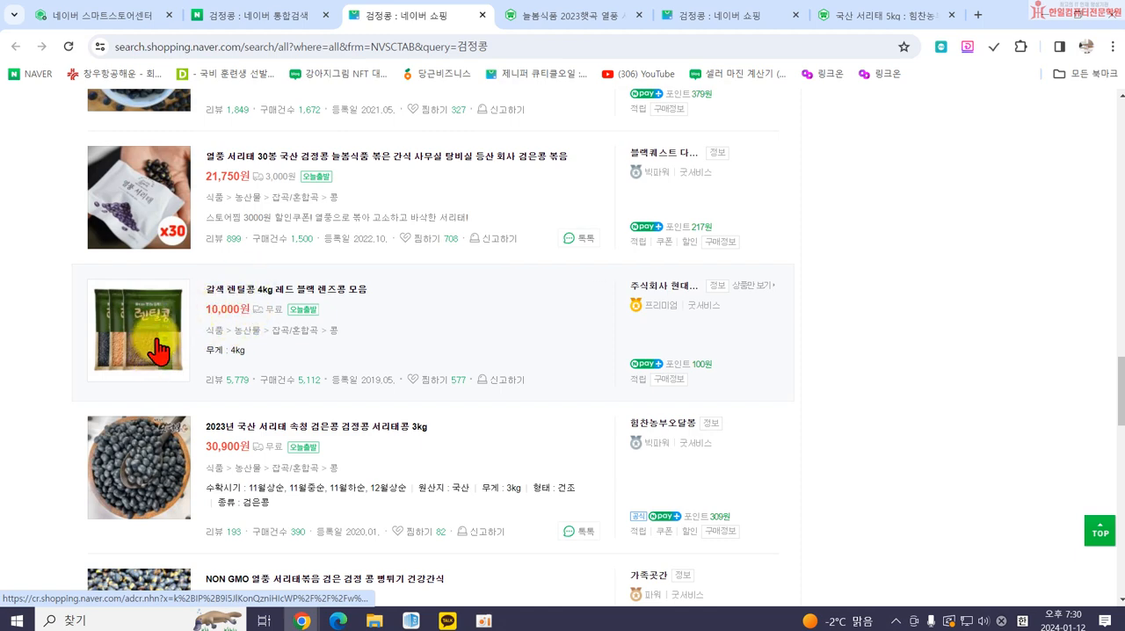
{"action": "scroll", "coordinate": [238, 364], "scroll_direction": "down", "scroll_amount": 2}
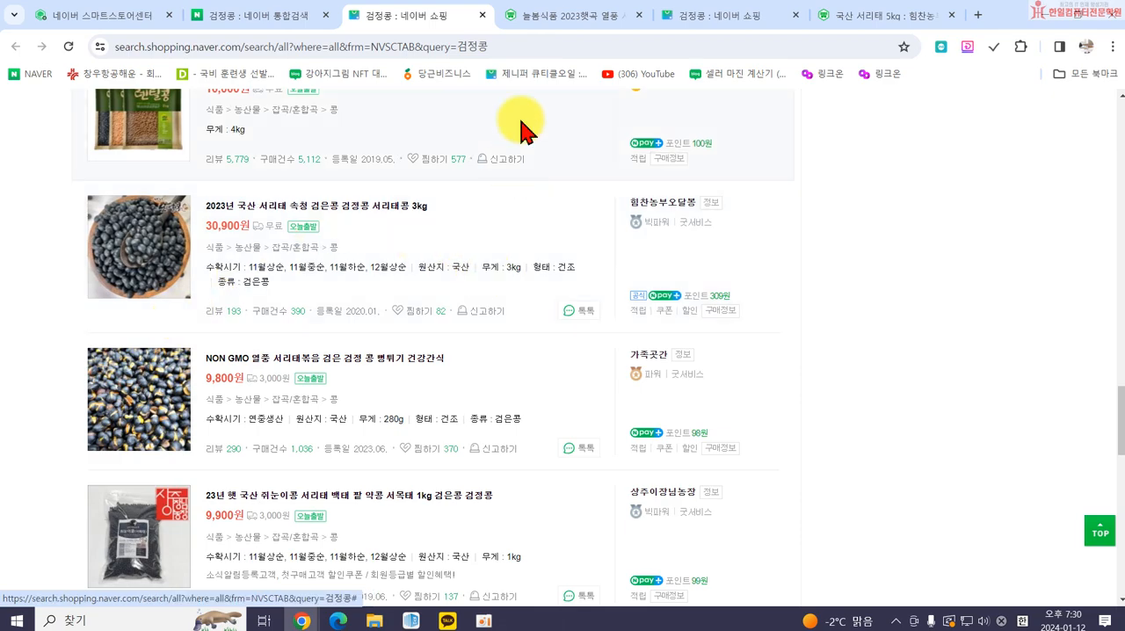
{"action": "left_click", "coordinate": [812, 16]}
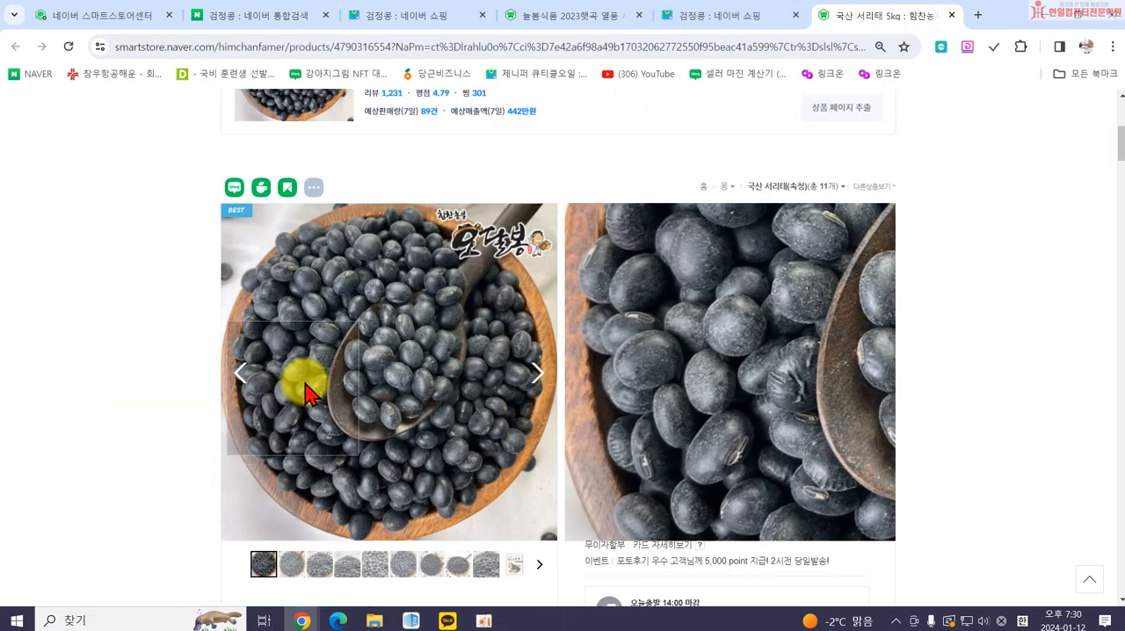
{"action": "left_click", "coordinate": [290, 16]}
{"action": "scroll", "coordinate": [347, 402], "scroll_direction": "down", "scroll_amount": 4}
{"action": "scroll", "coordinate": [347, 403], "scroll_direction": "up", "scroll_amount": 2}
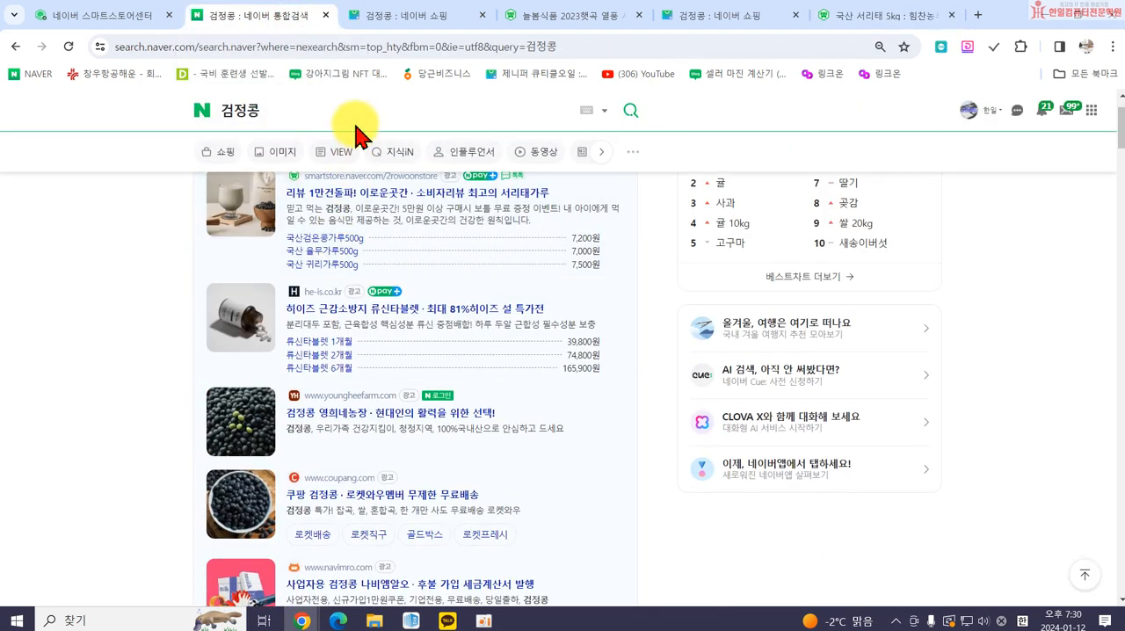
Look over the 늘봄식품 listing's product images once more and close that listing.
{"action": "left_click", "coordinate": [559, 18]}
{"action": "scroll", "coordinate": [308, 233], "scroll_direction": "up", "scroll_amount": 4}
{"action": "scroll", "coordinate": [307, 233], "scroll_direction": "up", "scroll_amount": 15}
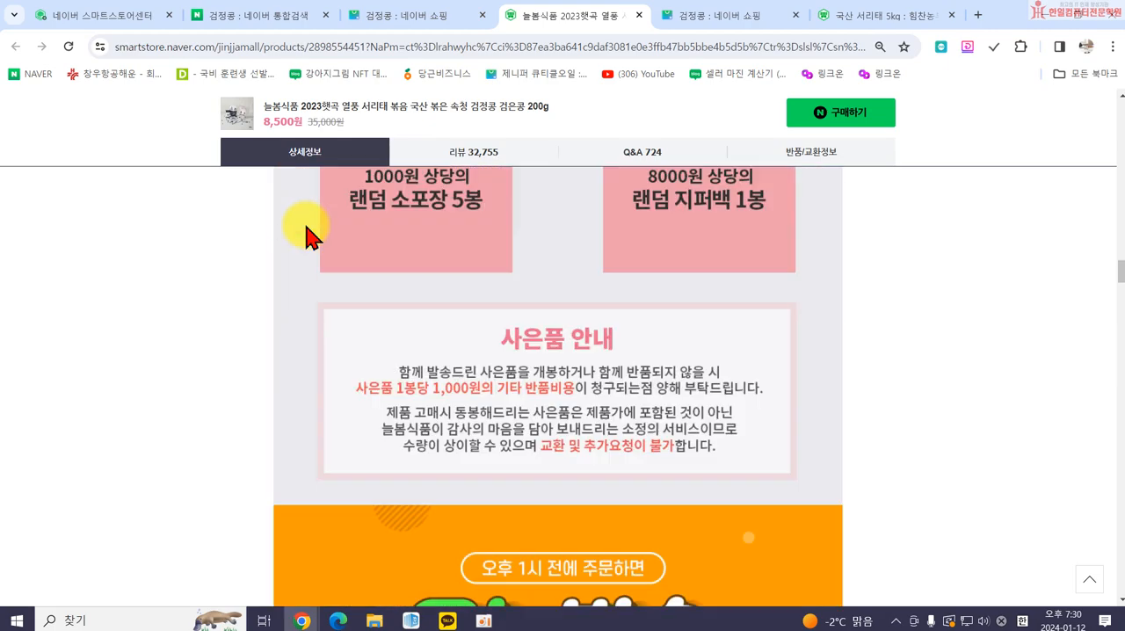
{"action": "scroll", "coordinate": [308, 233], "scroll_direction": "up", "scroll_amount": 5}
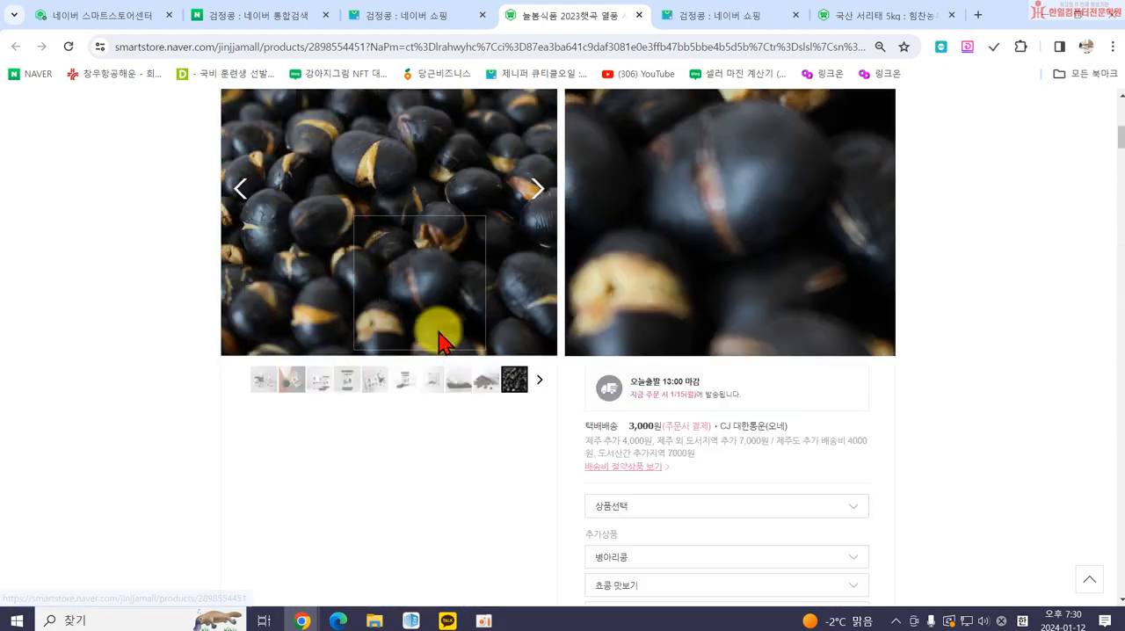
{"action": "left_click", "coordinate": [639, 16]}
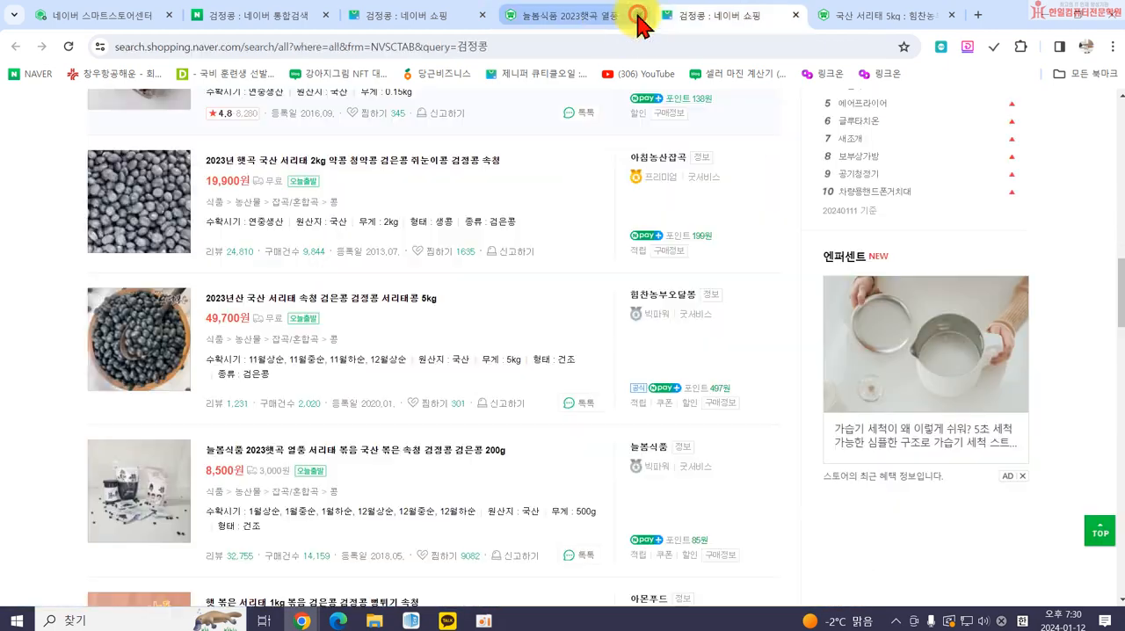
In the product registration form, upload 건강5, 건강7 and 건강8 from 내 사진 as 추가이미지.
{"action": "left_click", "coordinate": [49, 18]}
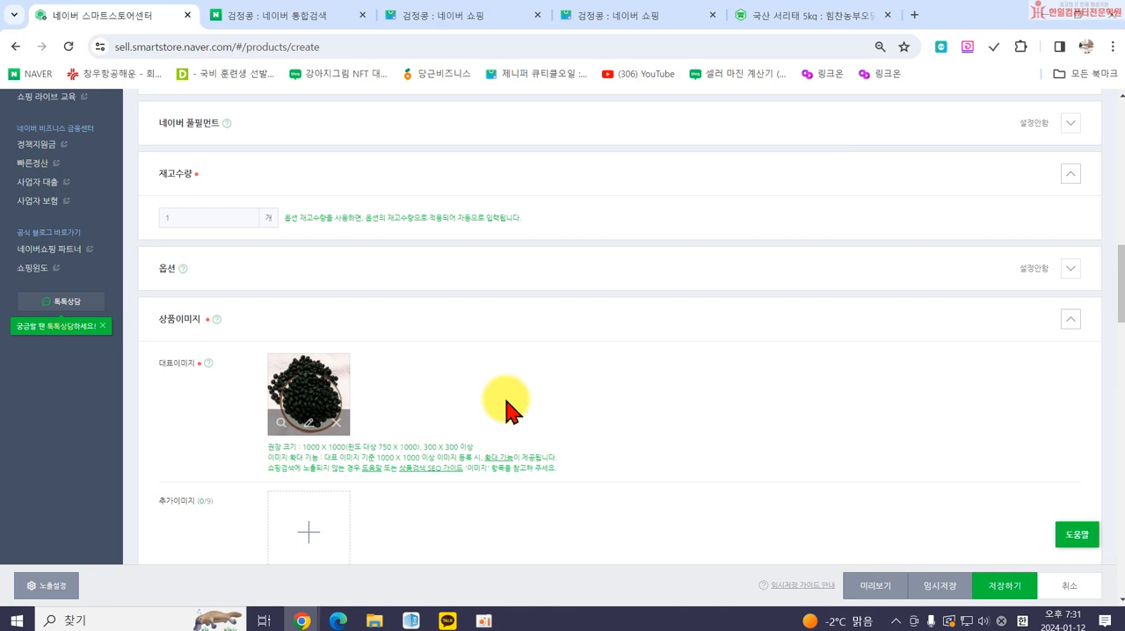
{"action": "scroll", "coordinate": [457, 418], "scroll_direction": "down", "scroll_amount": 1}
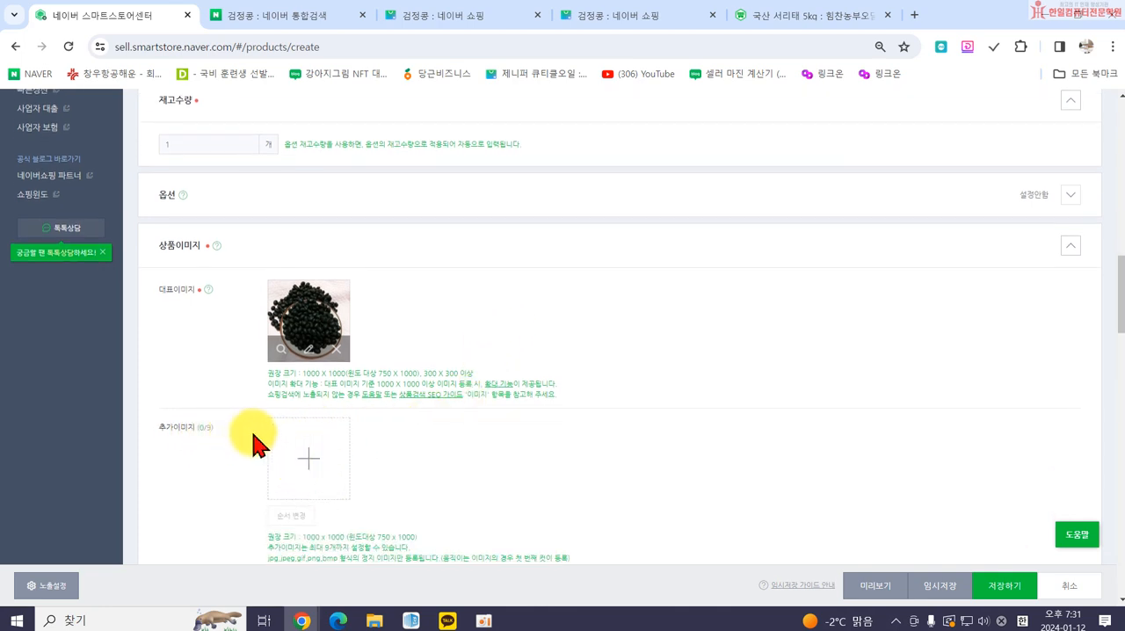
{"action": "left_click", "coordinate": [305, 454]}
{"action": "left_click", "coordinate": [530, 184]}
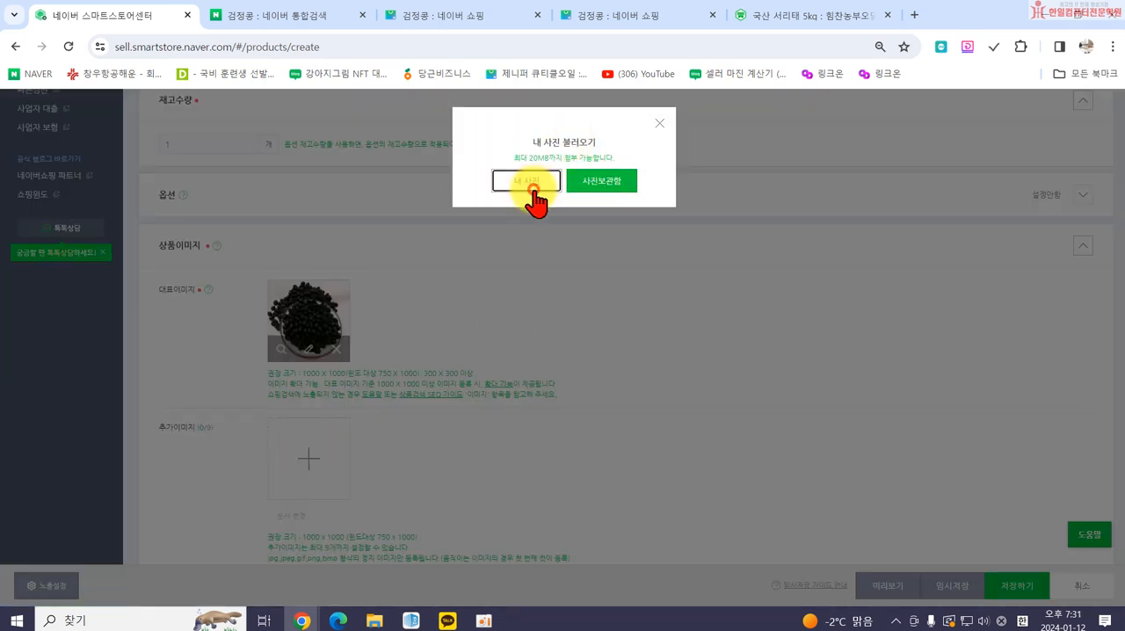
{"action": "scroll", "coordinate": [283, 238], "scroll_direction": "down", "scroll_amount": 6}
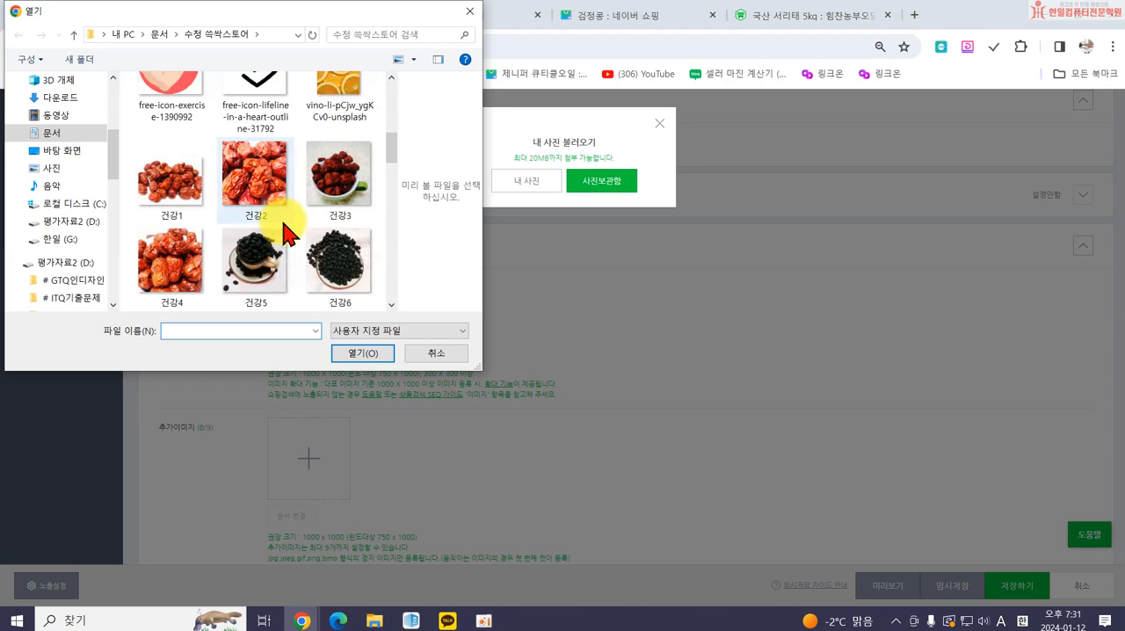
{"action": "scroll", "coordinate": [299, 114], "scroll_direction": "up", "scroll_amount": 1}
{"action": "left_click", "coordinate": [264, 107]}
{"action": "left_click", "coordinate": [175, 200], "text": "ctrl"}
{"action": "left_click", "coordinate": [250, 211], "text": "ctrl"}
{"action": "left_click", "coordinate": [361, 352]}
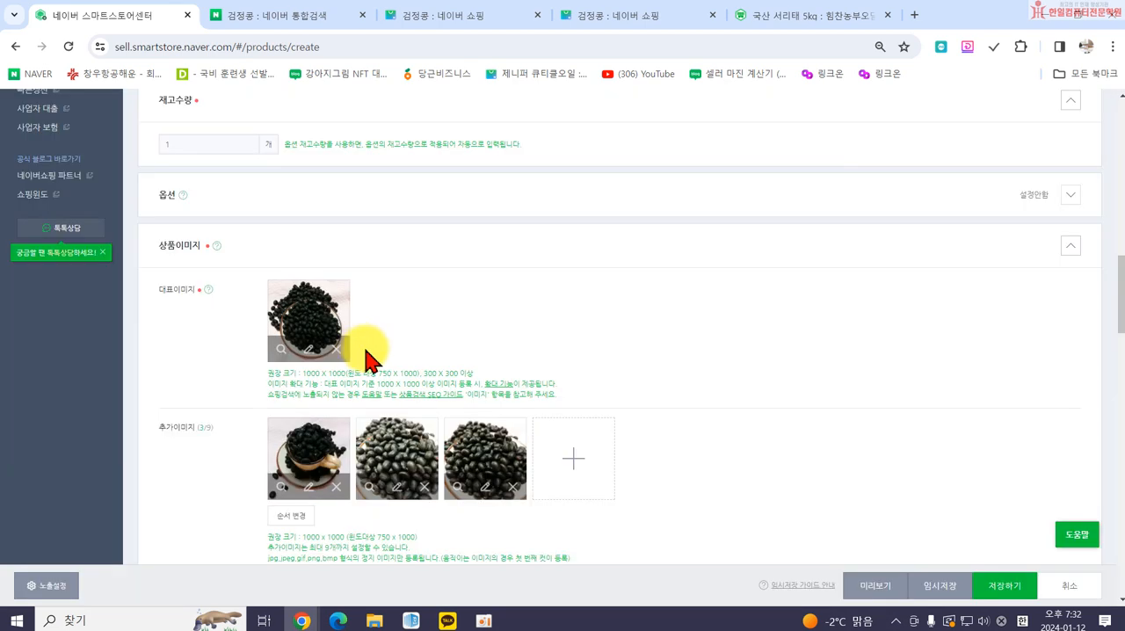
Try out the 추가이미지 순서 변경 option by moving image 2 ahead of image 1, restore the original order and save.
{"action": "scroll", "coordinate": [492, 440], "scroll_direction": "down", "scroll_amount": 2}
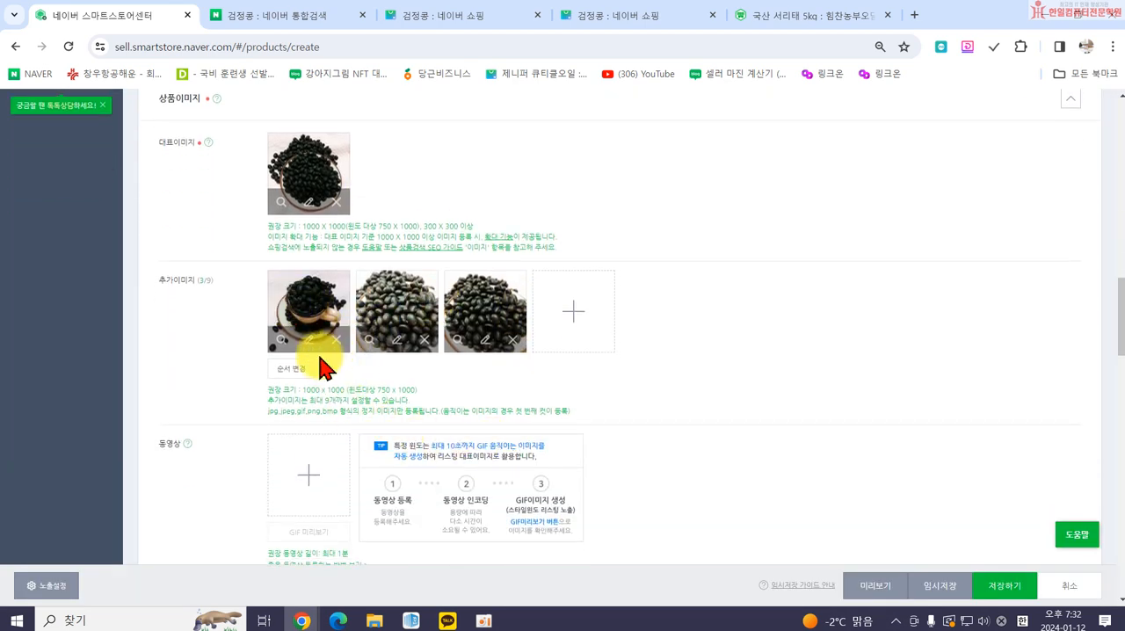
{"action": "left_click", "coordinate": [291, 368]}
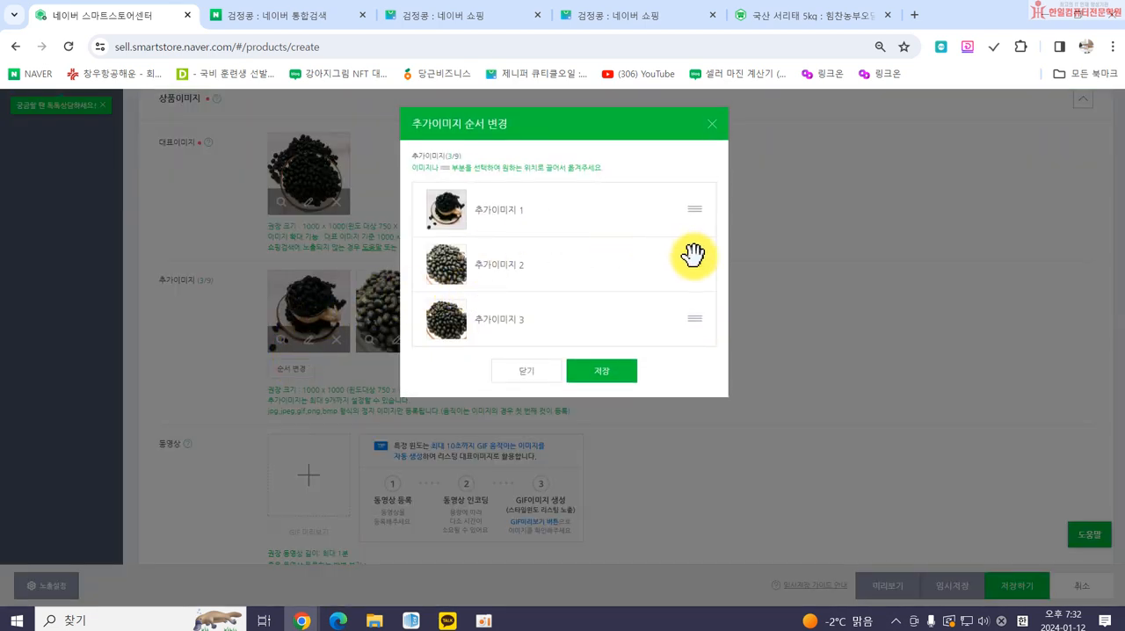
{"action": "left_click_drag", "start_coordinate": [694, 262], "coordinate": [701, 219]}
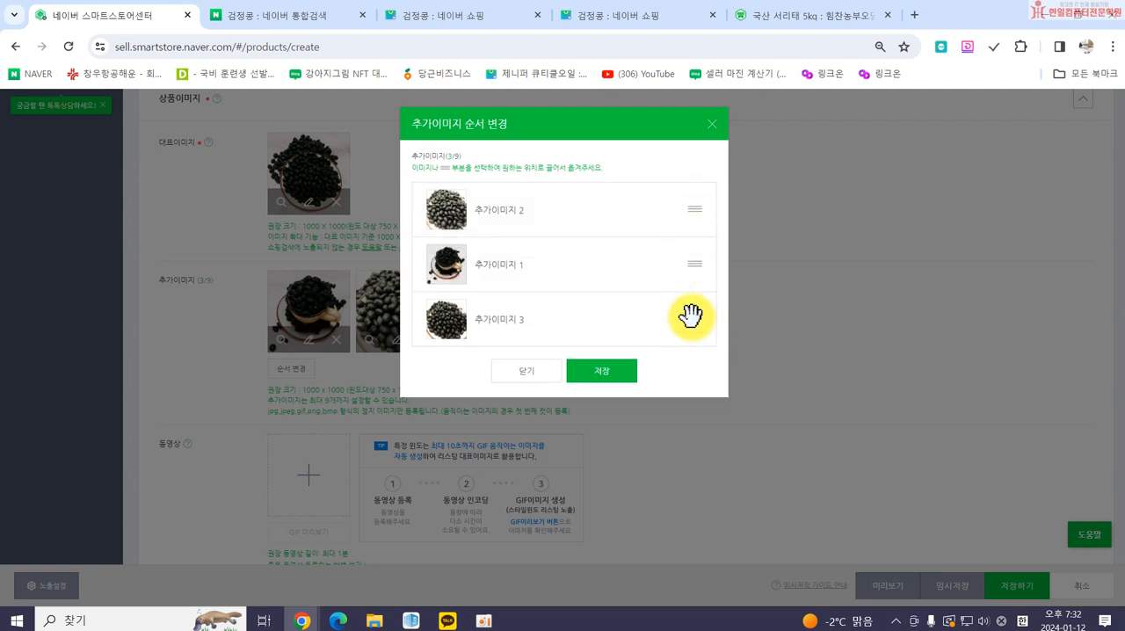
{"action": "mouse_move", "coordinate": [698, 320]}
{"action": "left_mouse_down"}
{"action": "mouse_move", "coordinate": [697, 260]}
{"action": "mouse_move", "coordinate": [693, 311]}
{"action": "left_mouse_up"}
{"action": "left_click_drag", "start_coordinate": [696, 257], "coordinate": [694, 209]}
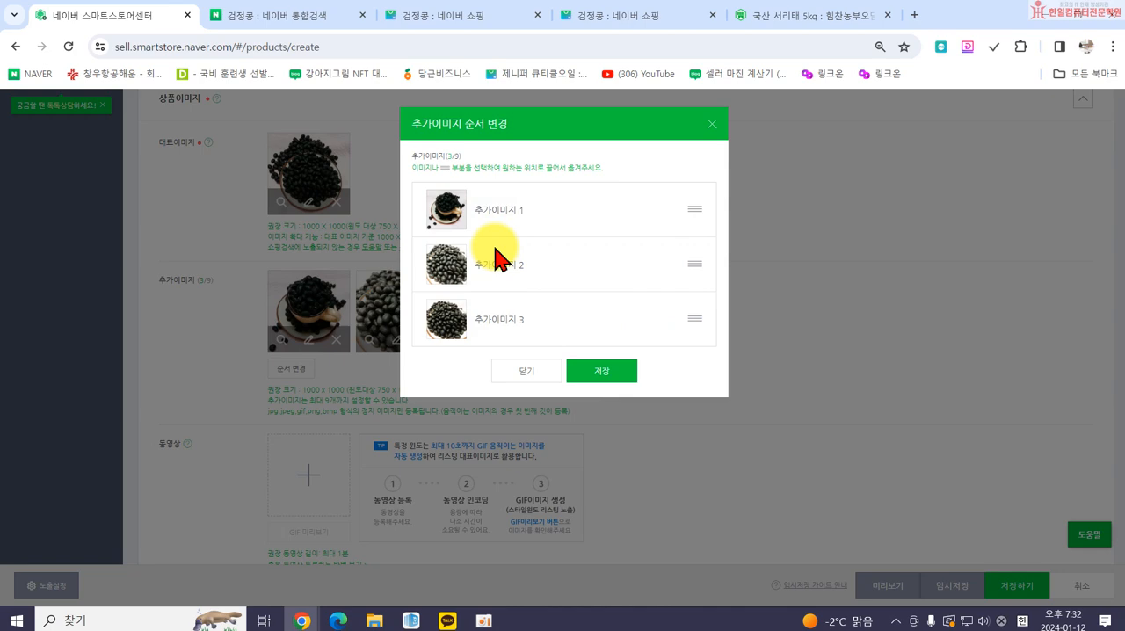
{"action": "left_click", "coordinate": [597, 373]}
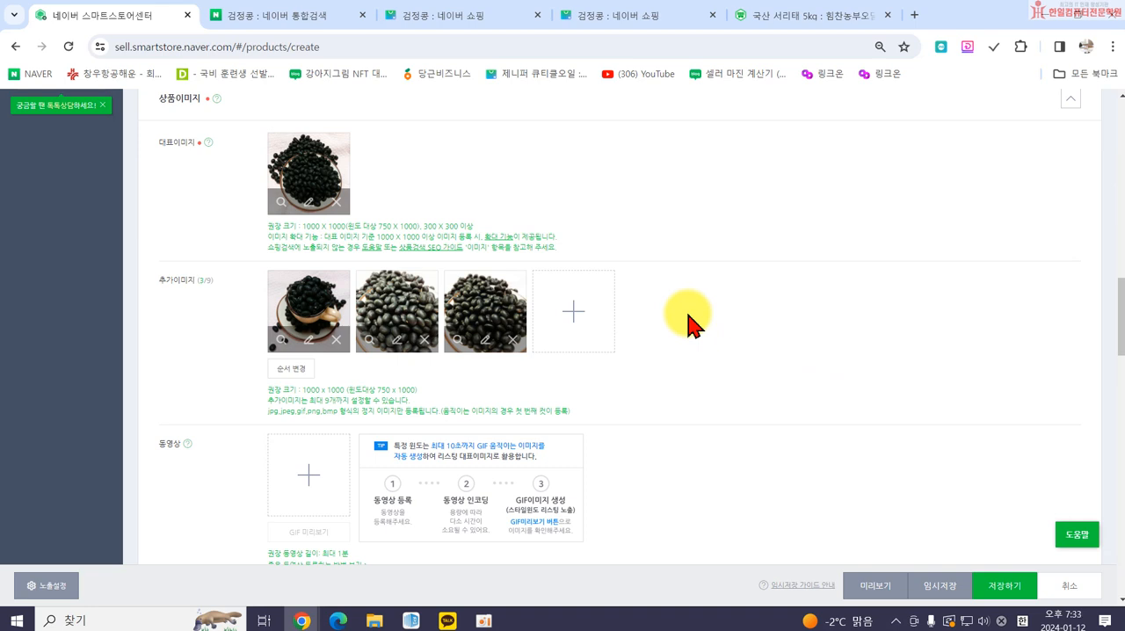
Upload a video from the computer as the product's 동영상, using the fifth frame as its representative image.
{"action": "scroll", "coordinate": [580, 350], "scroll_direction": "down", "scroll_amount": 1}
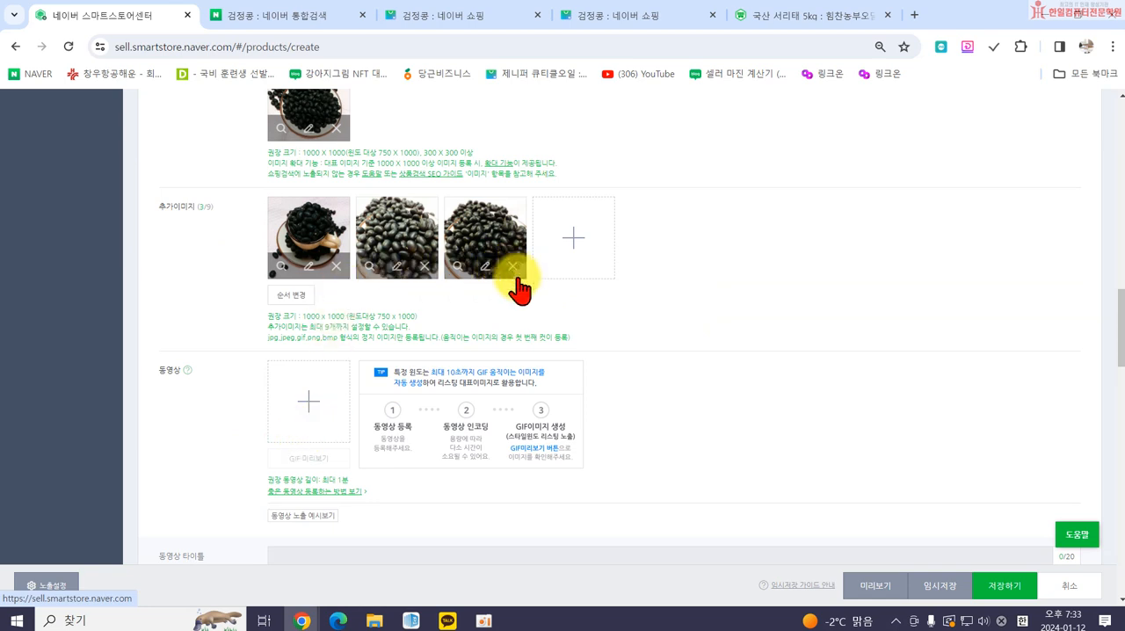
{"action": "left_click", "coordinate": [301, 404]}
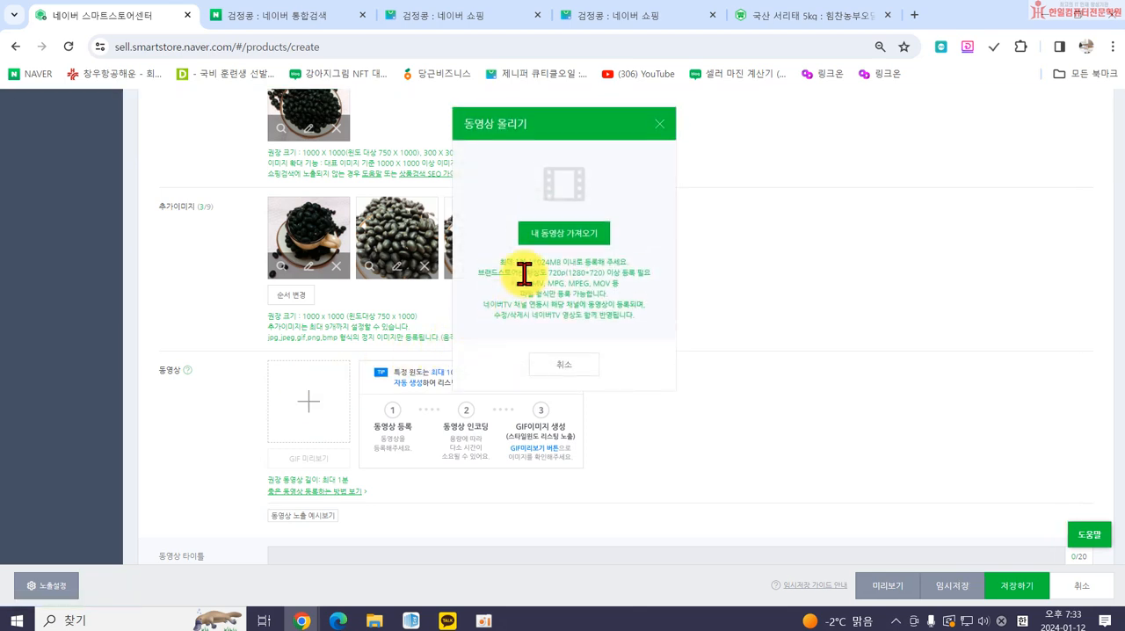
{"action": "left_click", "coordinate": [577, 239]}
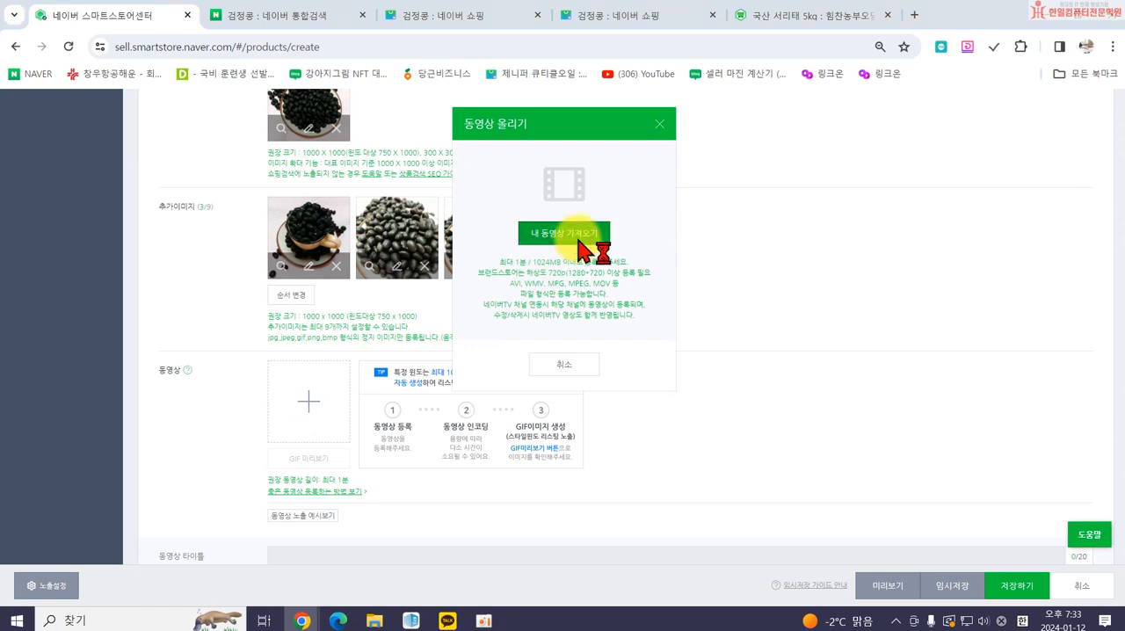
{"action": "double_click", "coordinate": [250, 260]}
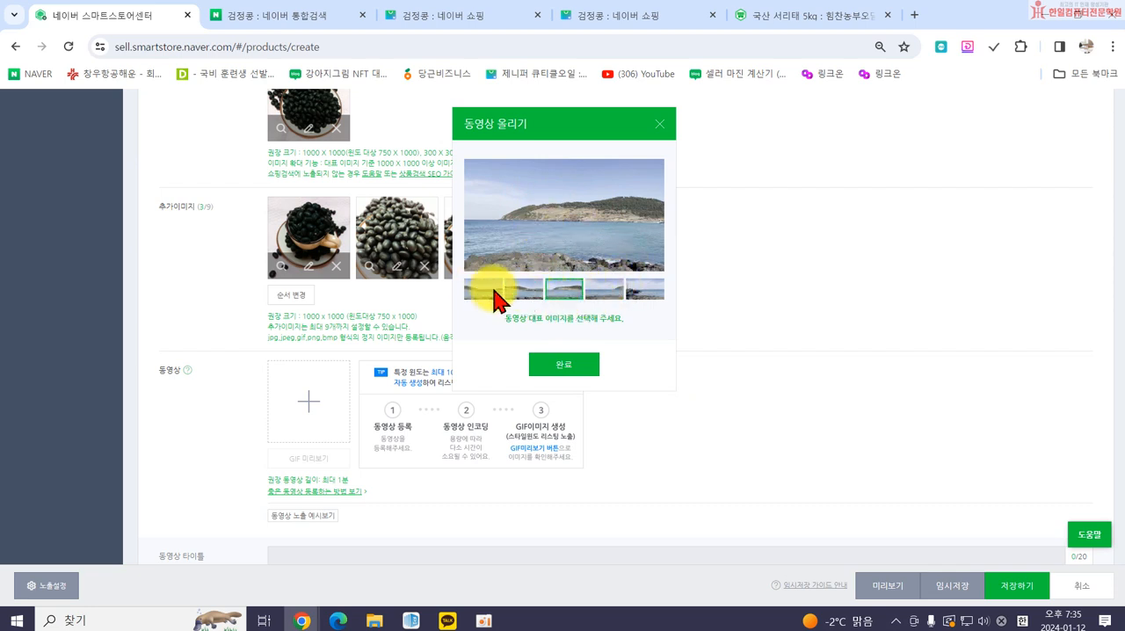
{"action": "left_click", "coordinate": [642, 289]}
{"action": "left_click", "coordinate": [563, 366]}
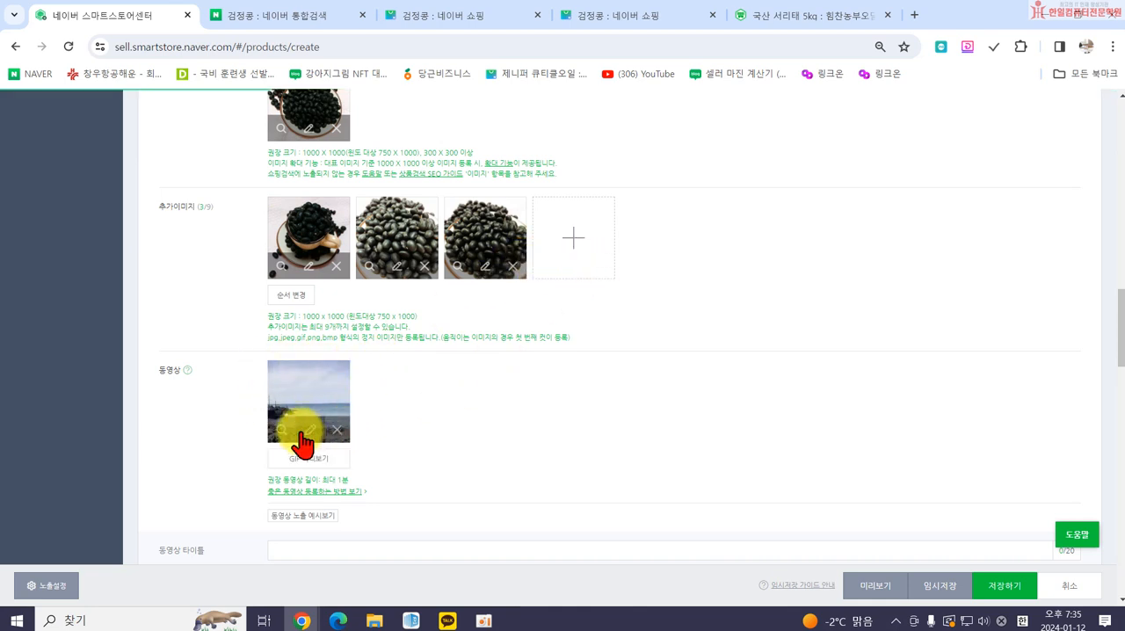
In the 상세설명 section, compare the HTML 작성 and 직접 작성 modes and open SmartEditor ONE for direct writing.
{"action": "scroll", "coordinate": [545, 409], "scroll_direction": "down", "scroll_amount": 1}
{"action": "scroll", "coordinate": [515, 409], "scroll_direction": "down", "scroll_amount": 1}
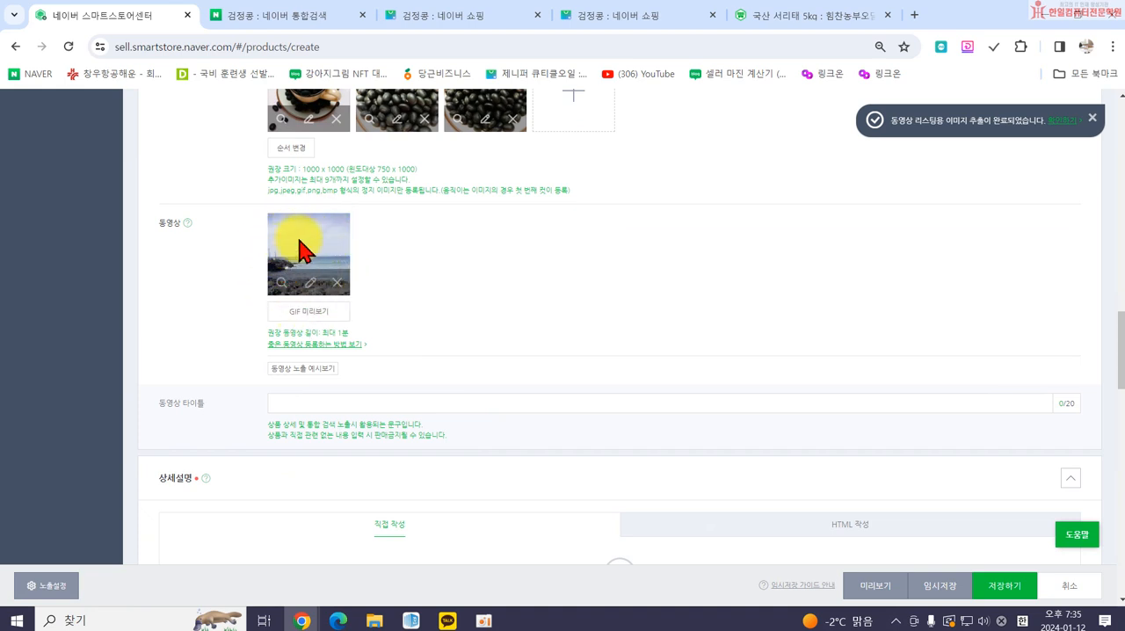
{"action": "scroll", "coordinate": [313, 241], "scroll_direction": "down", "scroll_amount": 2}
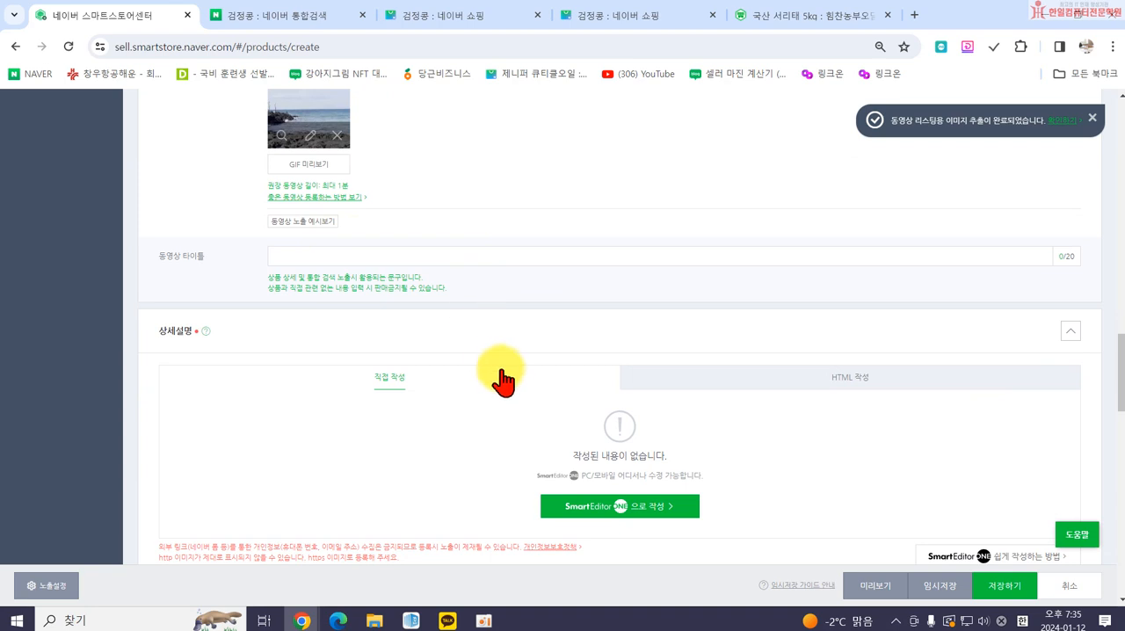
{"action": "scroll", "coordinate": [502, 379], "scroll_direction": "down", "scroll_amount": 1}
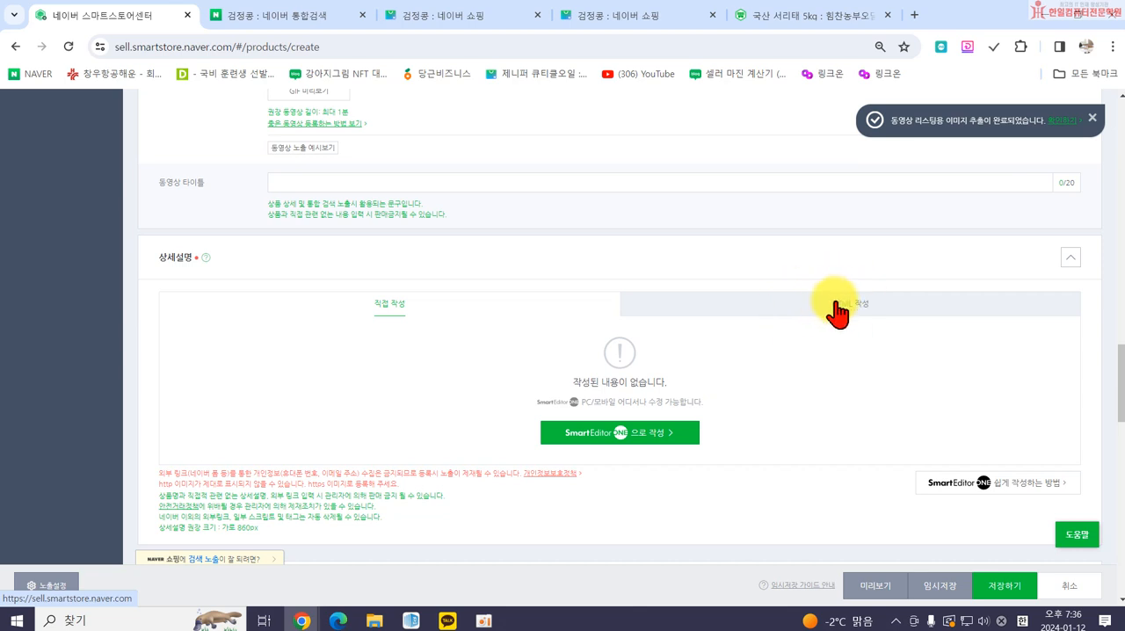
{"action": "left_click", "coordinate": [830, 307]}
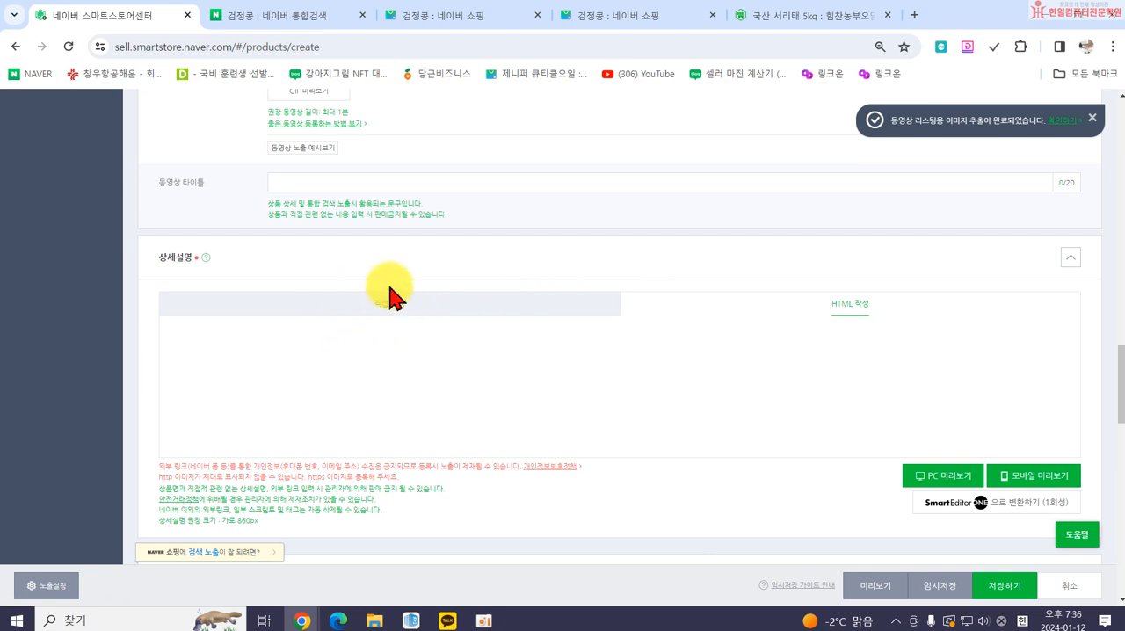
{"action": "left_click", "coordinate": [377, 317]}
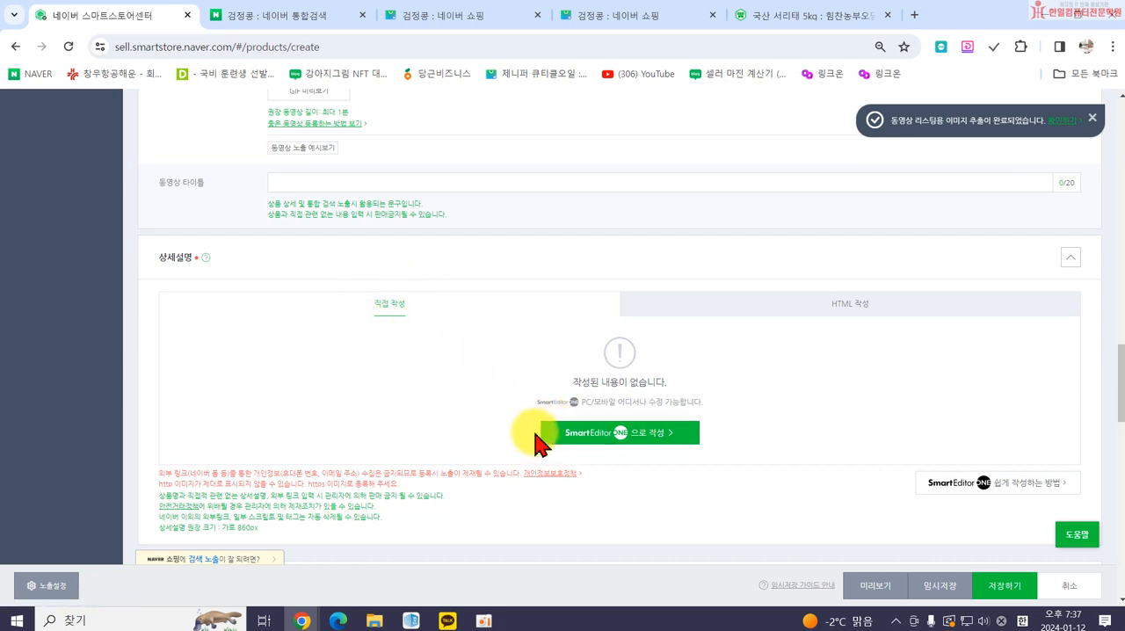
{"action": "left_click", "coordinate": [586, 440]}
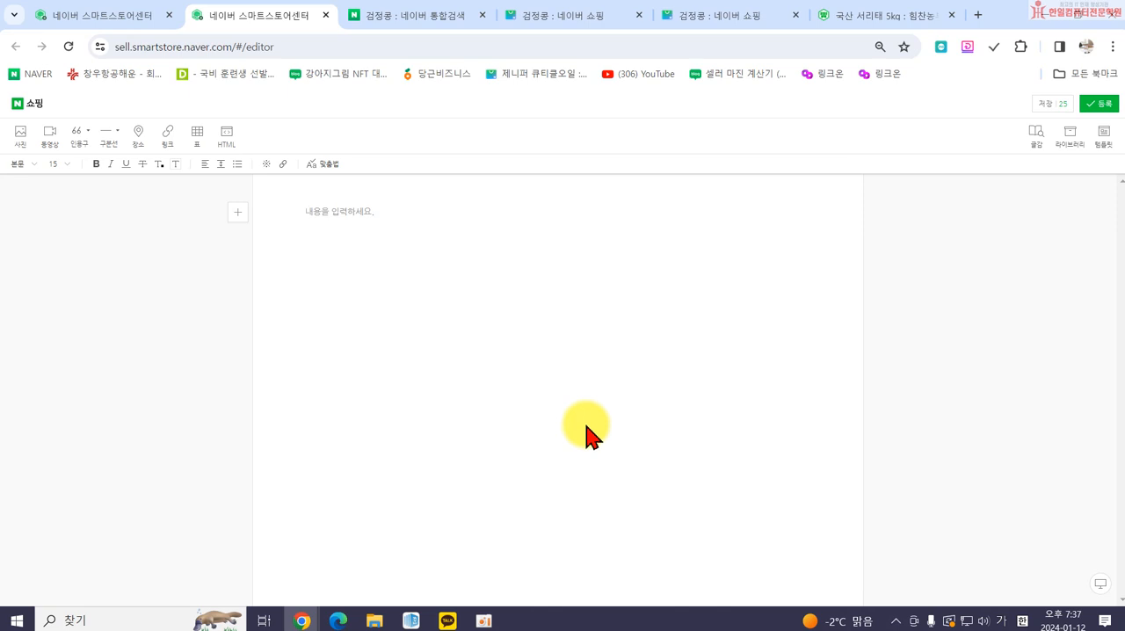
Write "국내산 블랙푸드 검정콩" as the first line of the product description and start a new line below.
{"action": "left_click", "coordinate": [306, 217]}
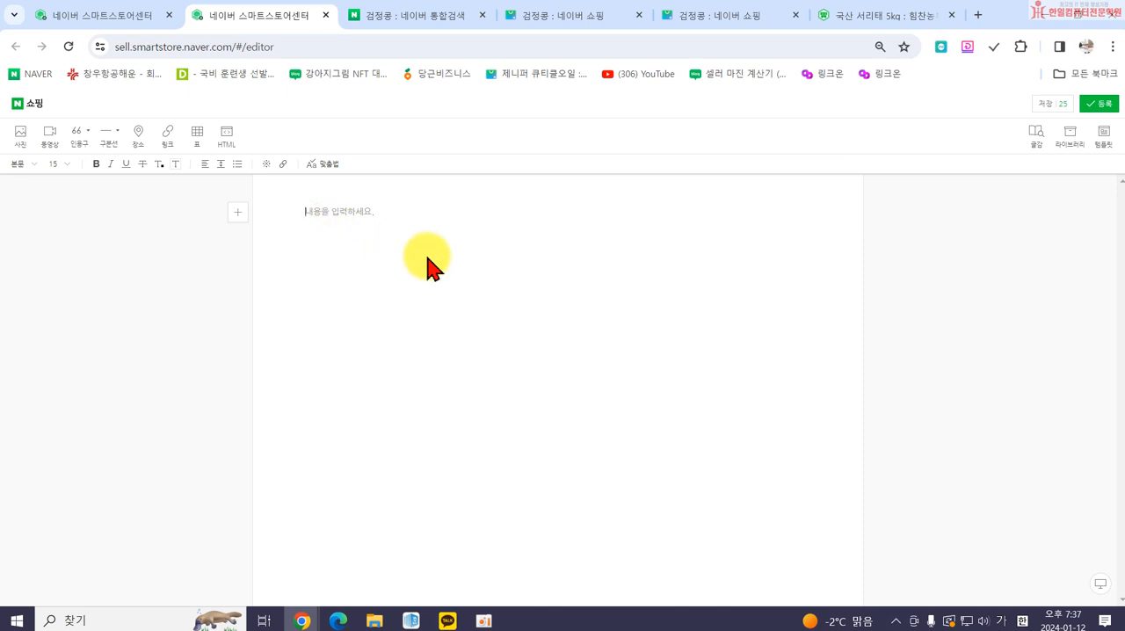
{"action": "type", "text": "국내산 블레"}
{"action": "type", "text": "푸드 검정콩"}
{"action": "key", "text": "Return"}
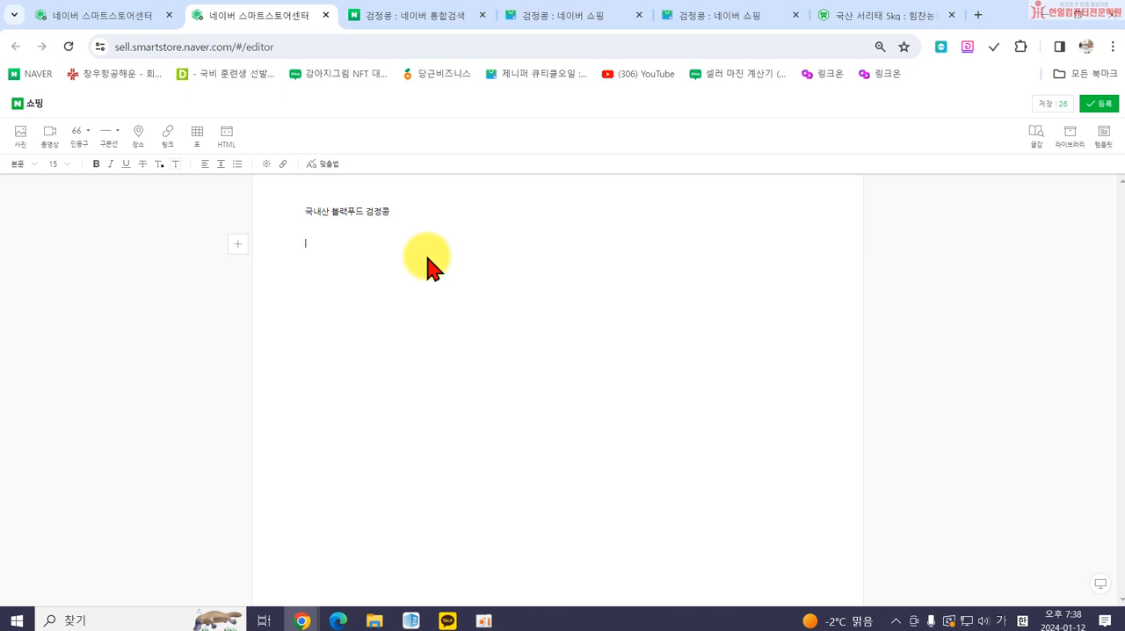
Format the "국내산 블랙푸드 검정콩" line as bold, size 28 and centered.
{"action": "left_click_drag", "start_coordinate": [302, 211], "coordinate": [391, 210]}
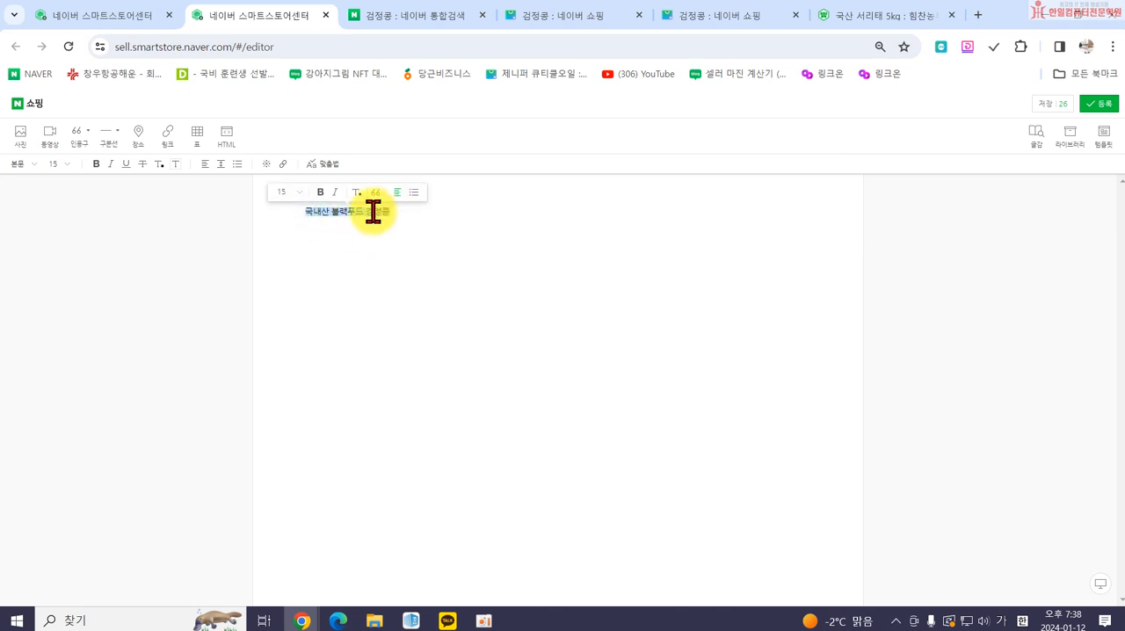
{"action": "left_click", "coordinate": [58, 166]}
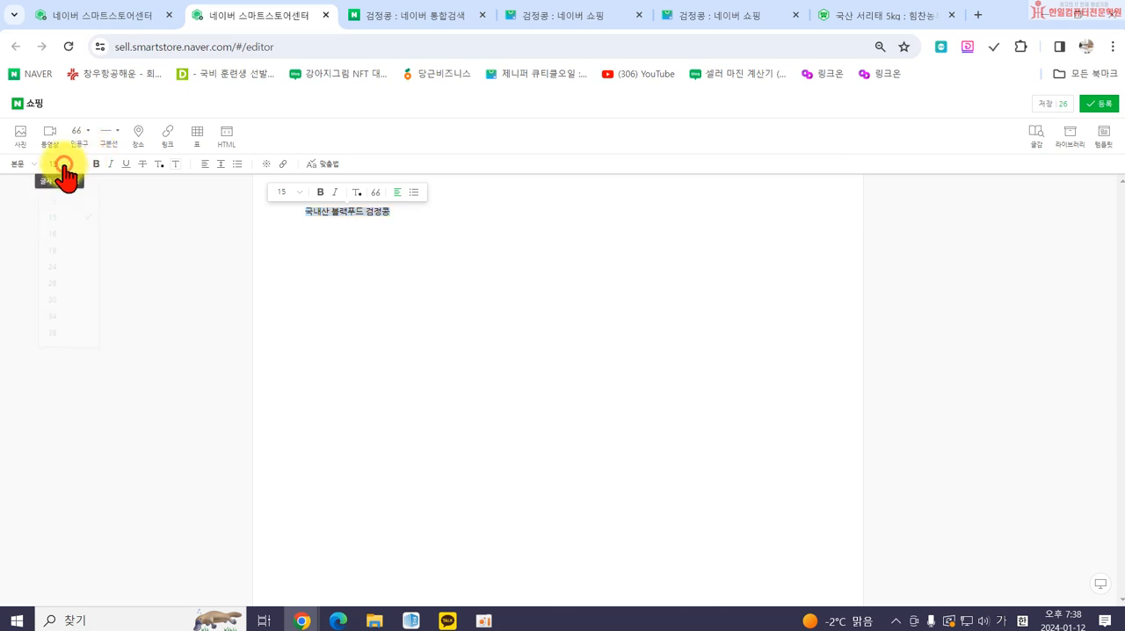
{"action": "left_click", "coordinate": [60, 286]}
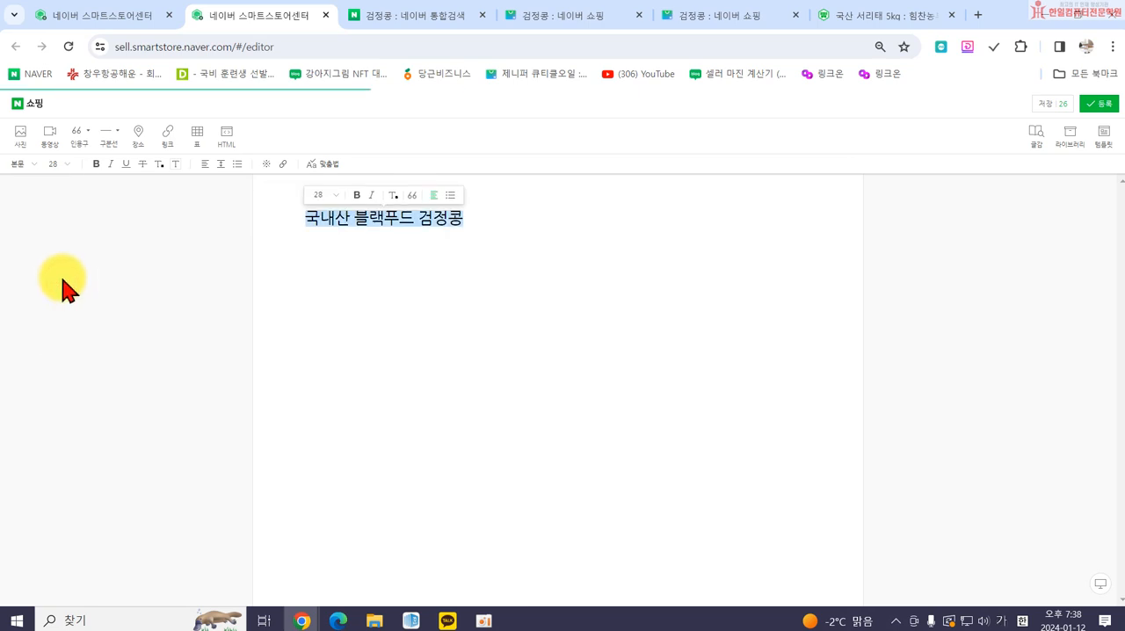
{"action": "left_click", "coordinate": [96, 165]}
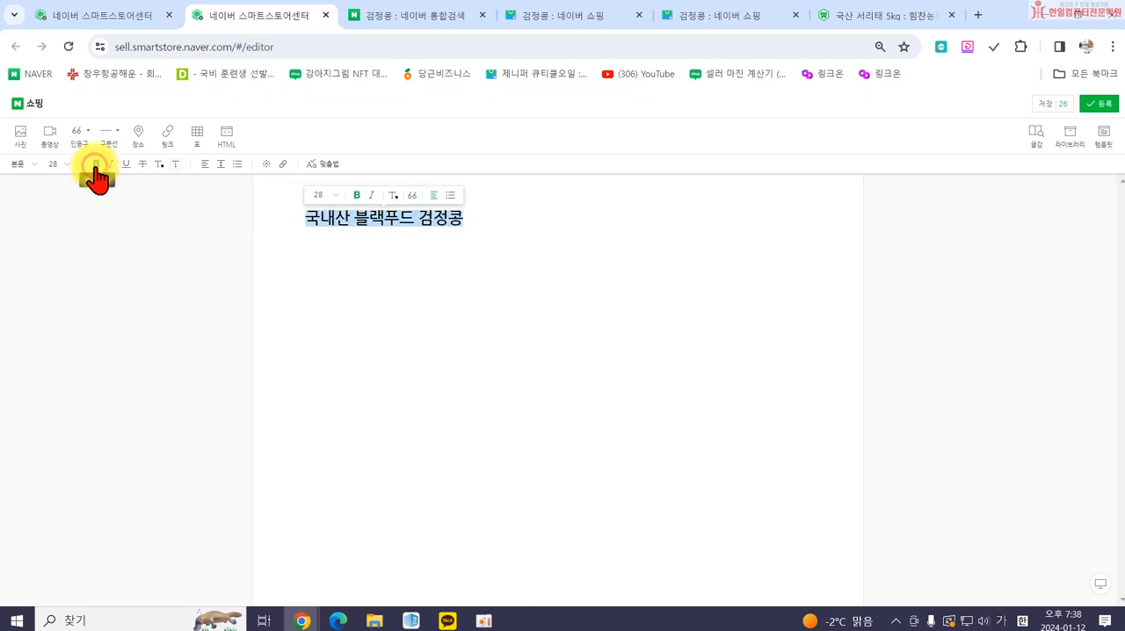
{"action": "left_click", "coordinate": [206, 169]}
{"action": "left_click", "coordinate": [209, 214]}
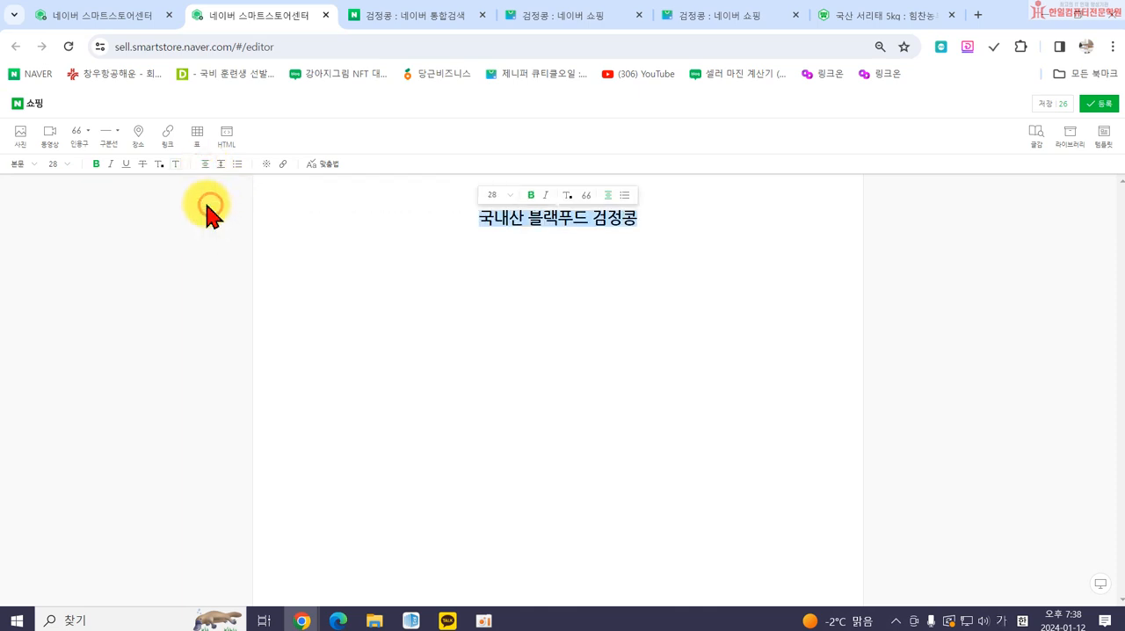
{"action": "left_click", "coordinate": [514, 295]}
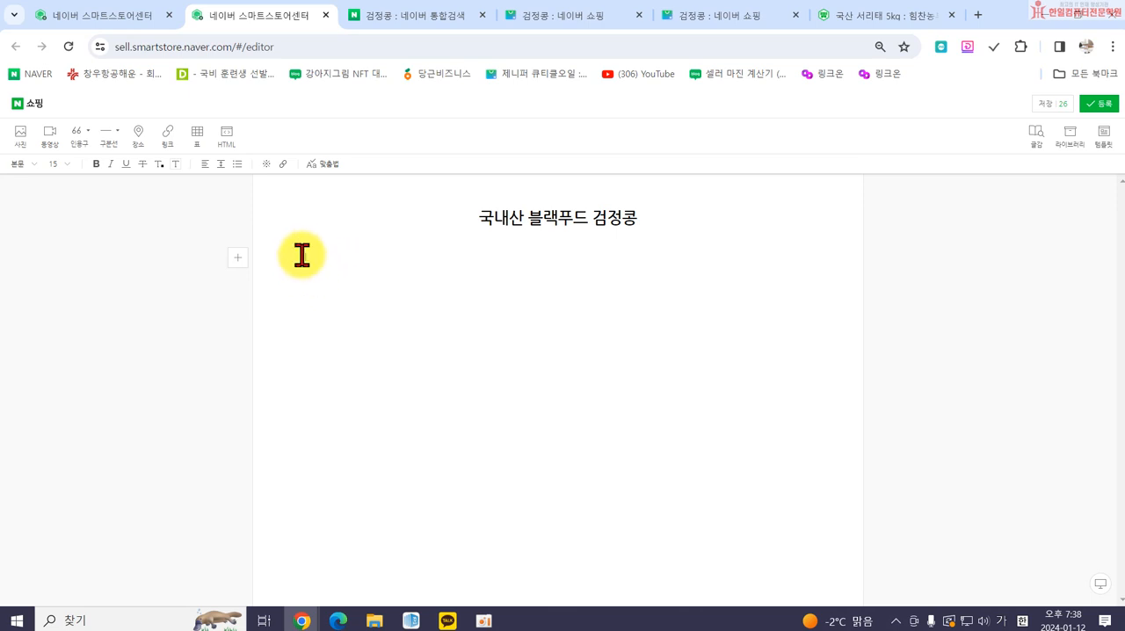
Insert a 따옴표 quotation below the title with the first line "신장을 다스리고 부종을 없애며,".
{"action": "left_click", "coordinate": [305, 284]}
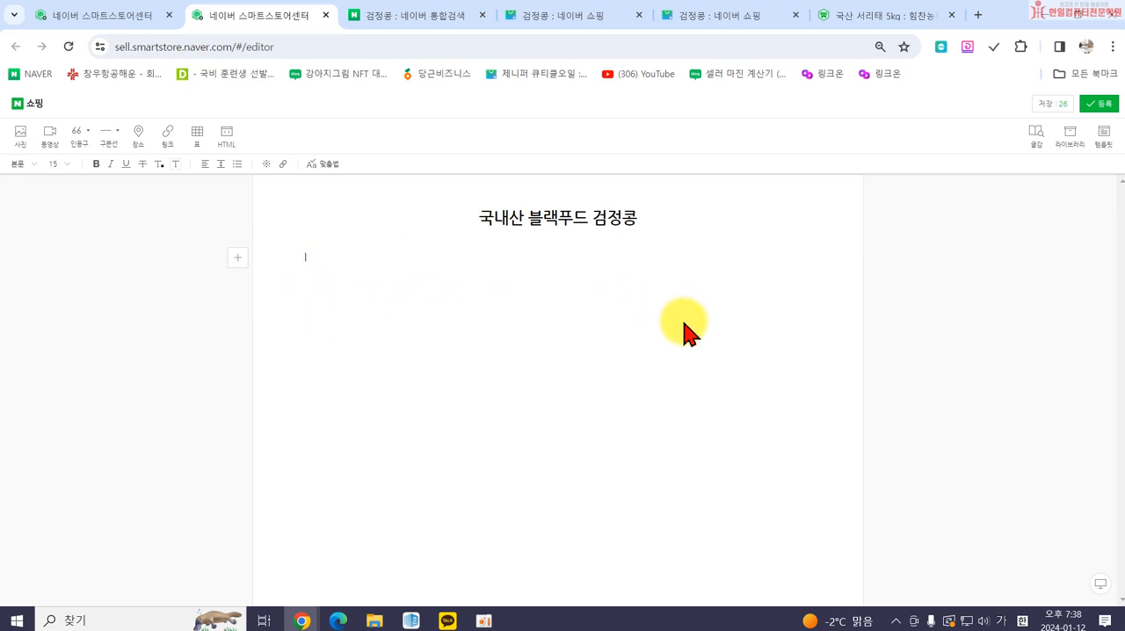
{"action": "left_click", "coordinate": [88, 132]}
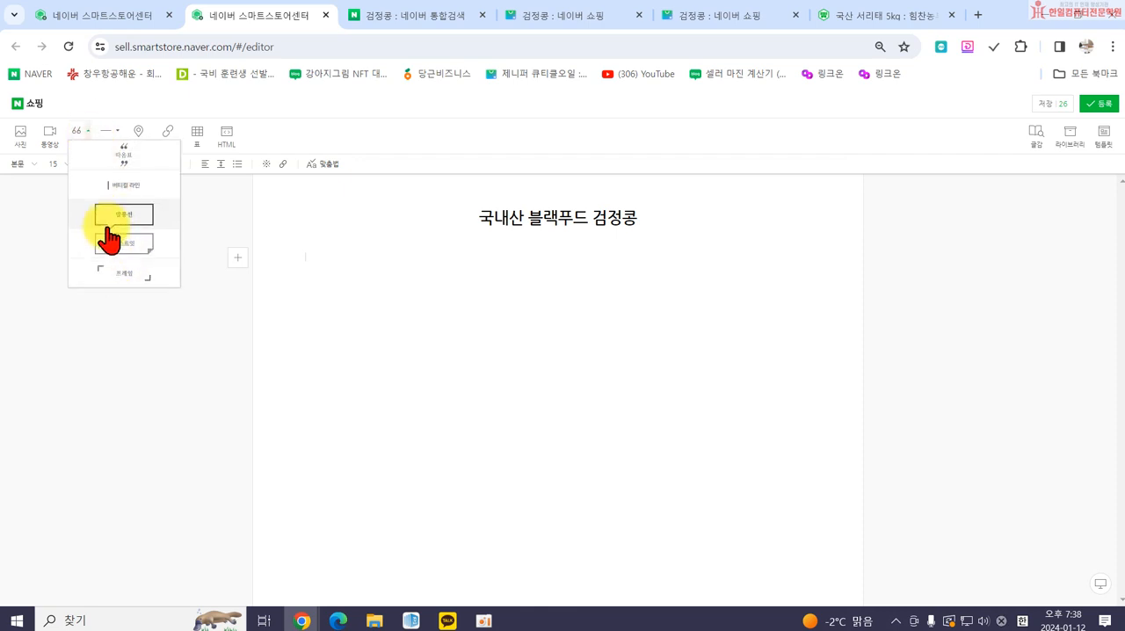
{"action": "left_click", "coordinate": [122, 165]}
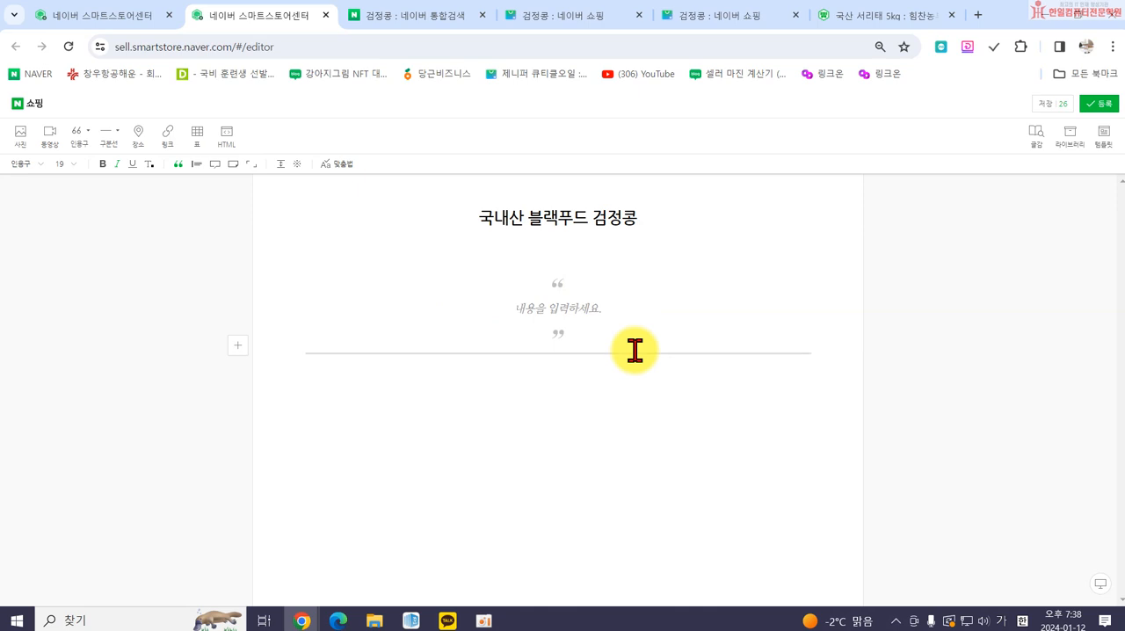
{"action": "type", "text": "신장을 다시뫼고"}
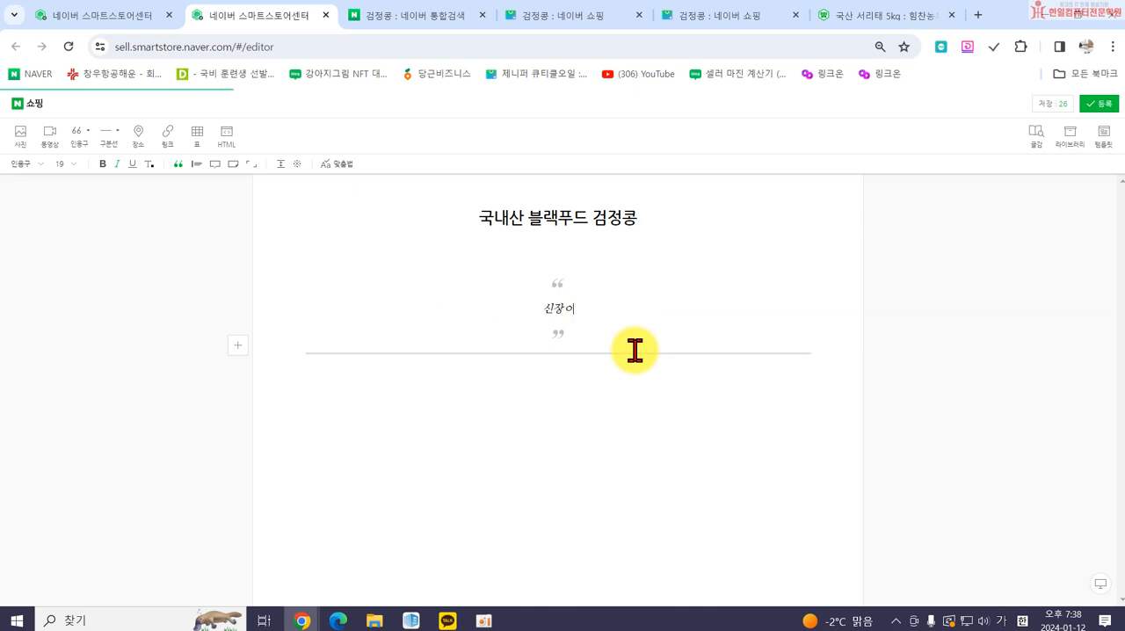
{"action": "type", "text": " 현지"}
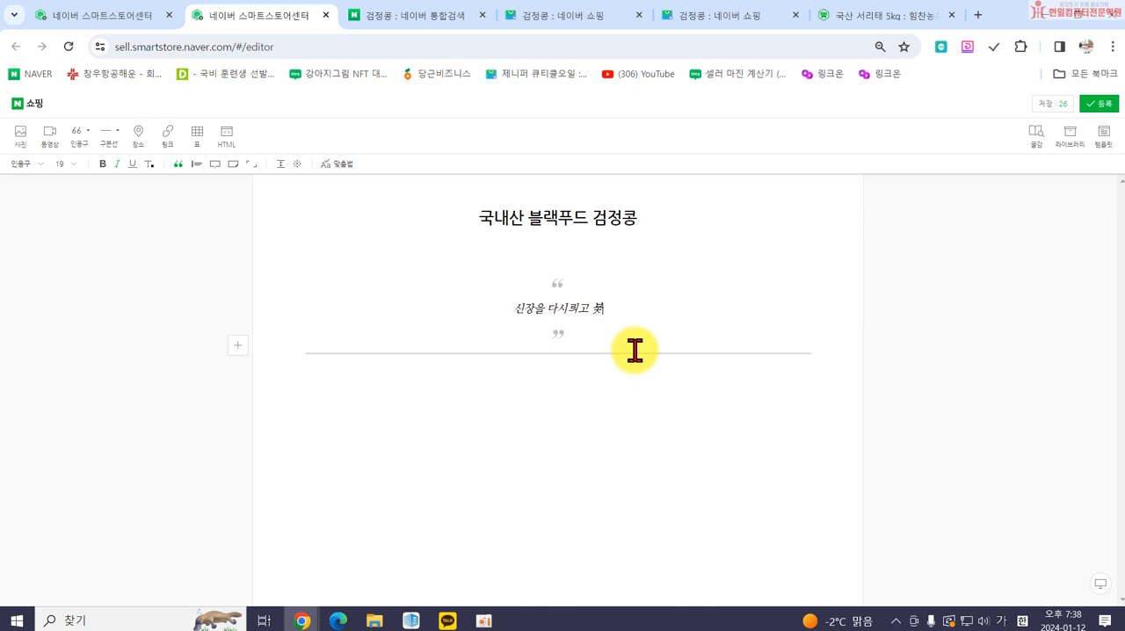
{"action": "key", "text": "BackSpace"}
{"action": "key", "text": "BackSpace"}
{"action": "key", "text": "BackSpace"}
{"action": "key", "text": "BackSpace"}
{"action": "key", "text": "BackSpace"}
{"action": "key", "text": "BackSpace"}
{"action": "key", "text": "BackSpace"}
{"action": "type", "text": "ㅅ스리고 부종을 없ㅇ"}
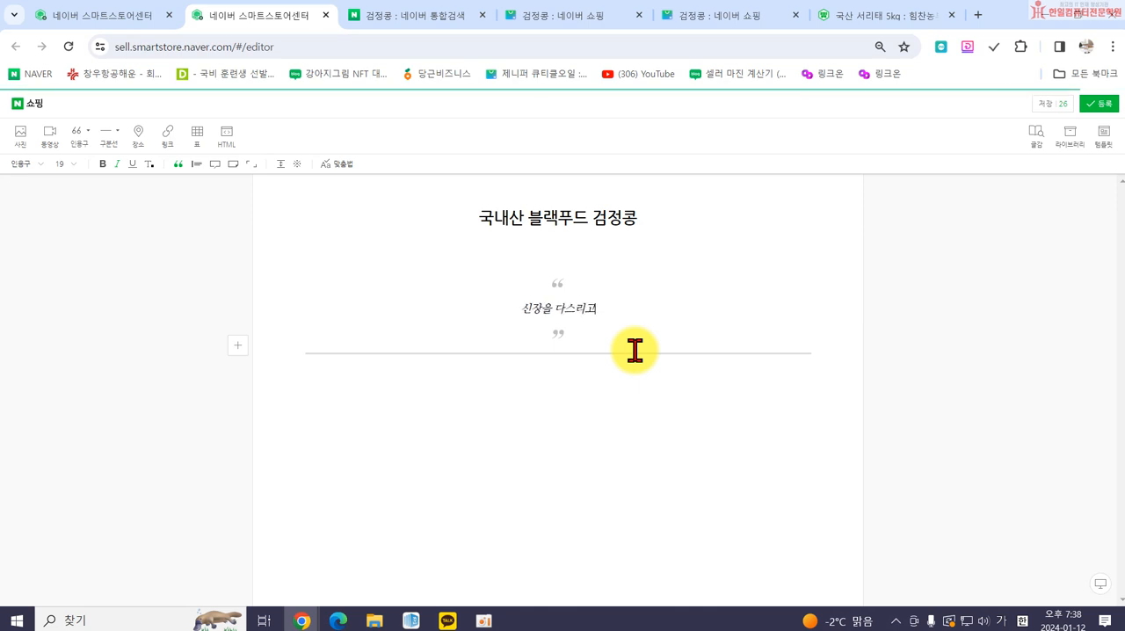
{"action": "type", "text": "애며,"}
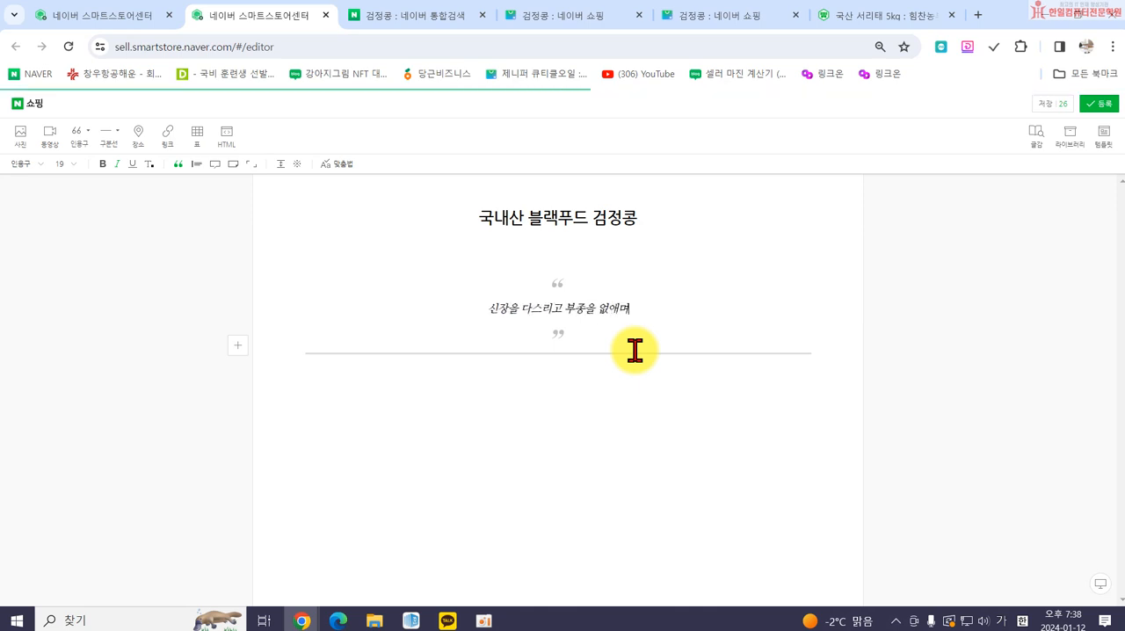
Add the second quotation line "혈액순환을 활발하게 하며 모든 약의 독을 풀어준다.".
{"action": "key", "text": "Return"}
{"action": "type", "text": "허ㄹ액순환을 활발하게 해"}
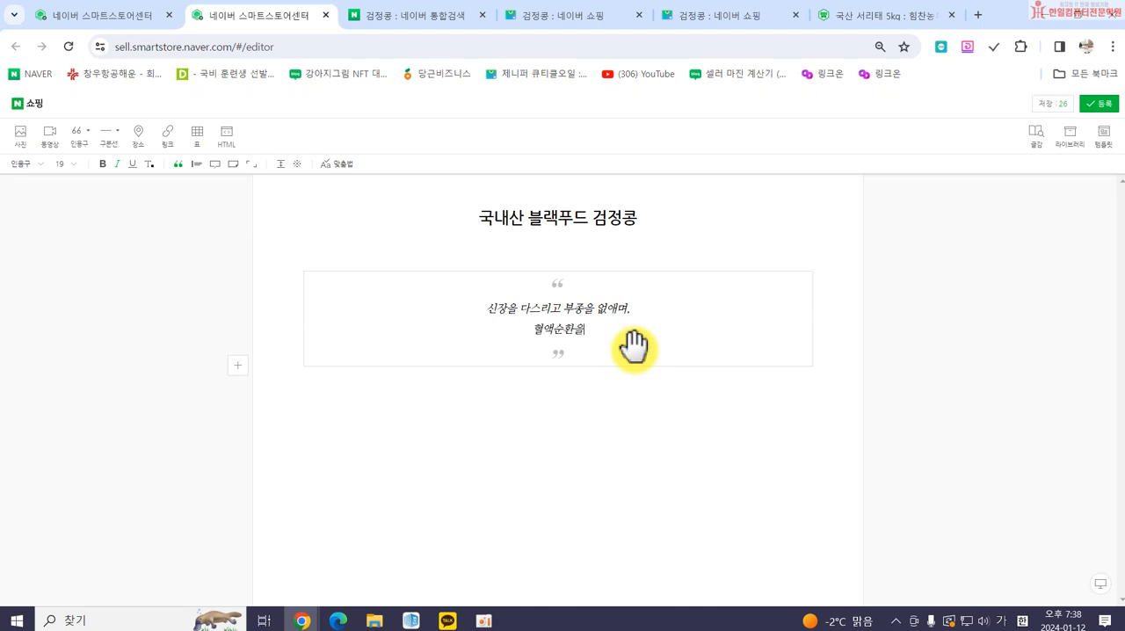
{"action": "key", "text": "BackSpace"}
{"action": "type", "text": "하며 모든 암다"}
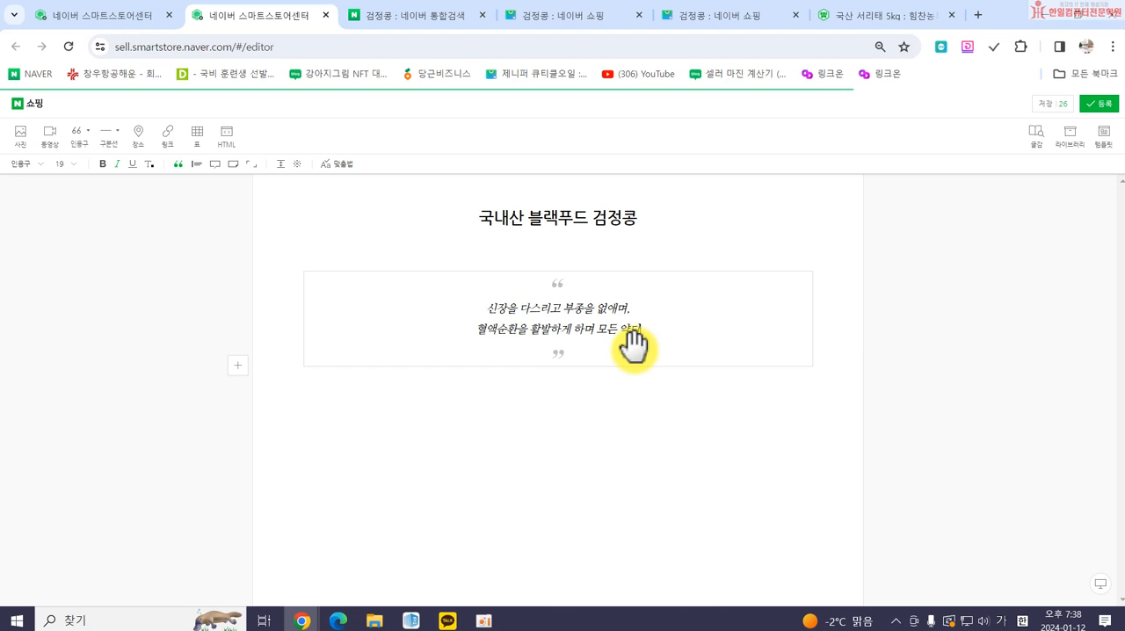
{"action": "type", "text": "의 독을 풀엇"}
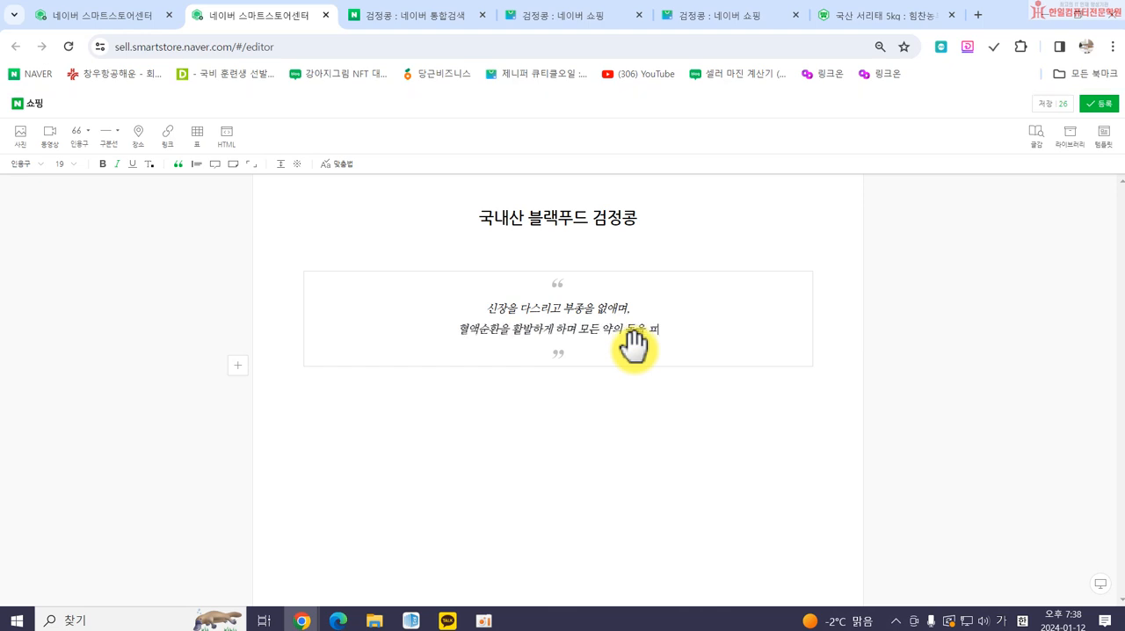
{"action": "key", "text": "BackSpace"}
{"action": "type", "text": "준다."}
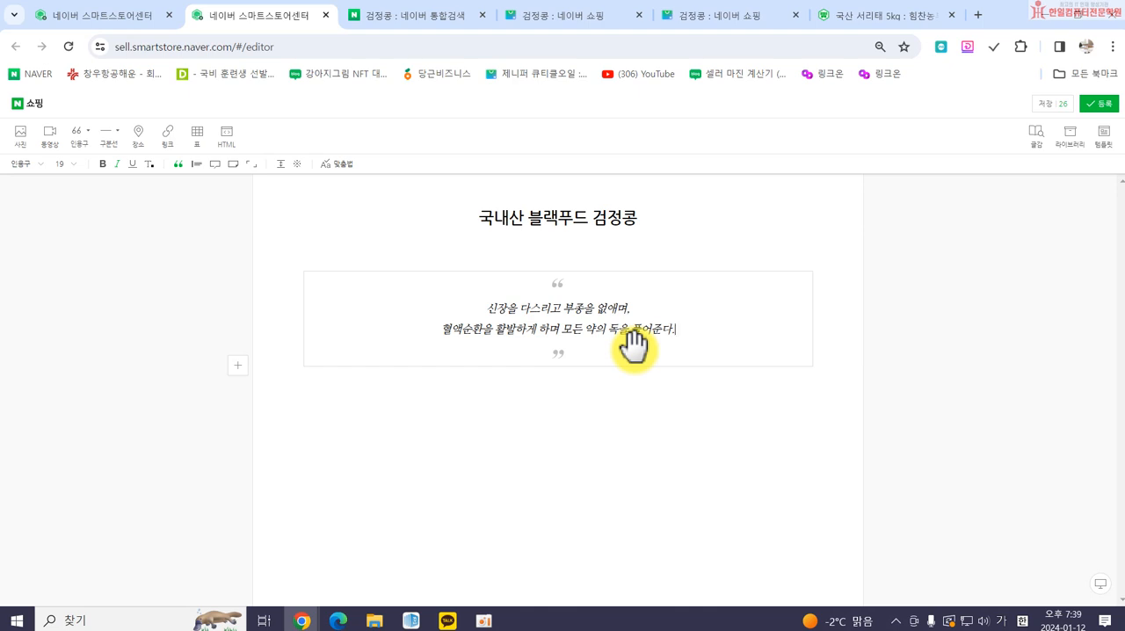
Insert the photo 건강8 from the 수정 쓱싹스토어 folder below the quotation.
{"action": "left_click", "coordinate": [582, 428]}
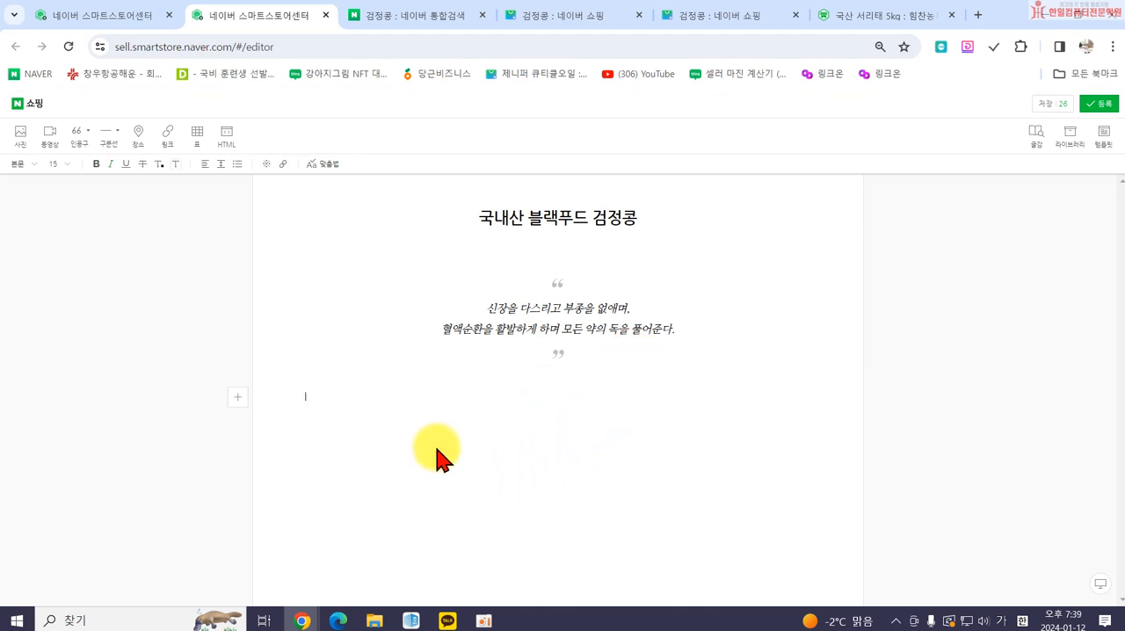
{"action": "left_click", "coordinate": [331, 415]}
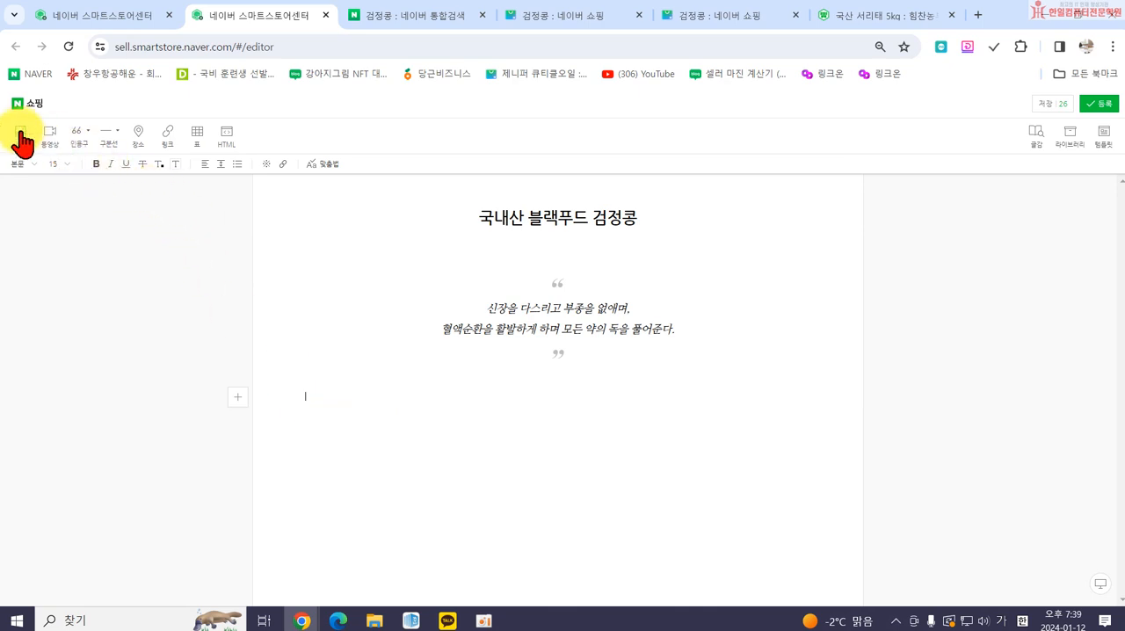
{"action": "left_click", "coordinate": [20, 134]}
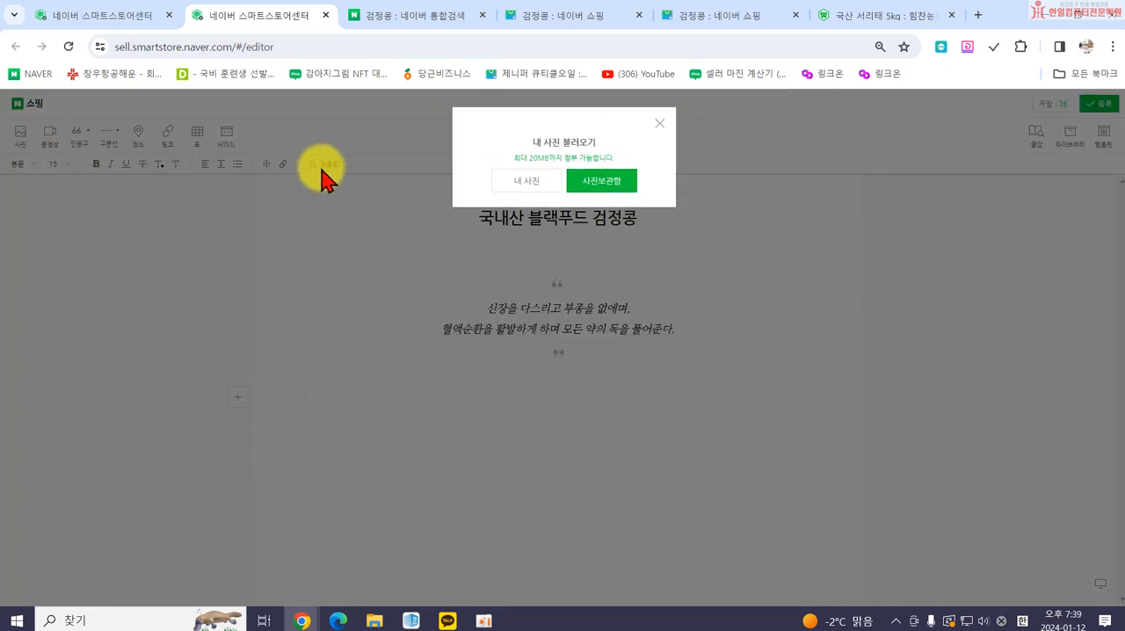
{"action": "left_click", "coordinate": [529, 189]}
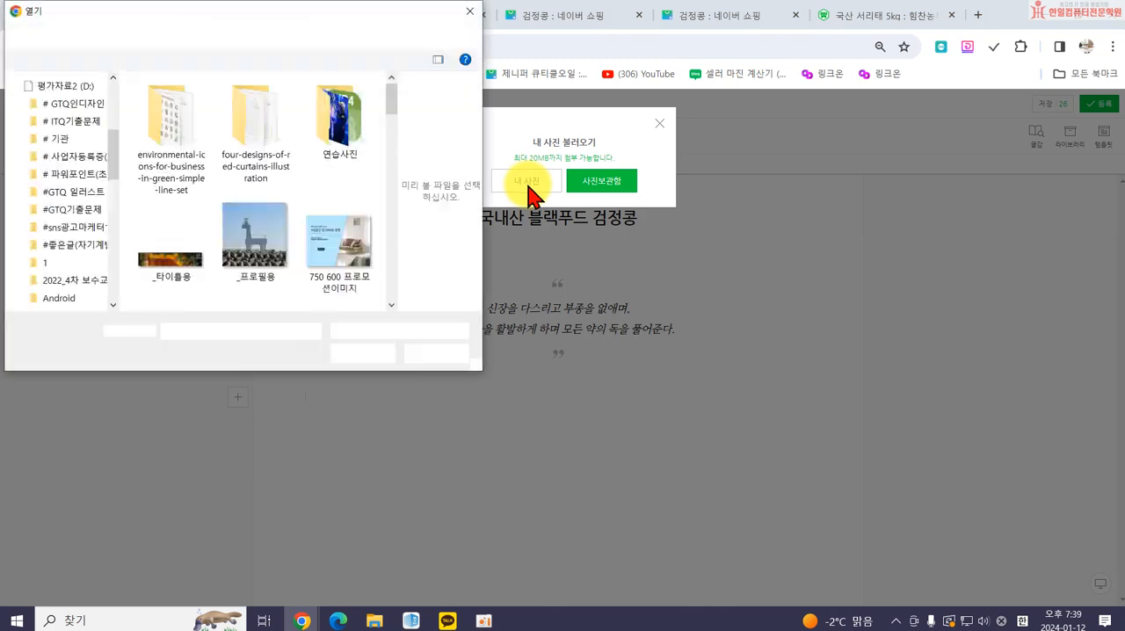
{"action": "scroll", "coordinate": [284, 243], "scroll_direction": "down", "scroll_amount": 10}
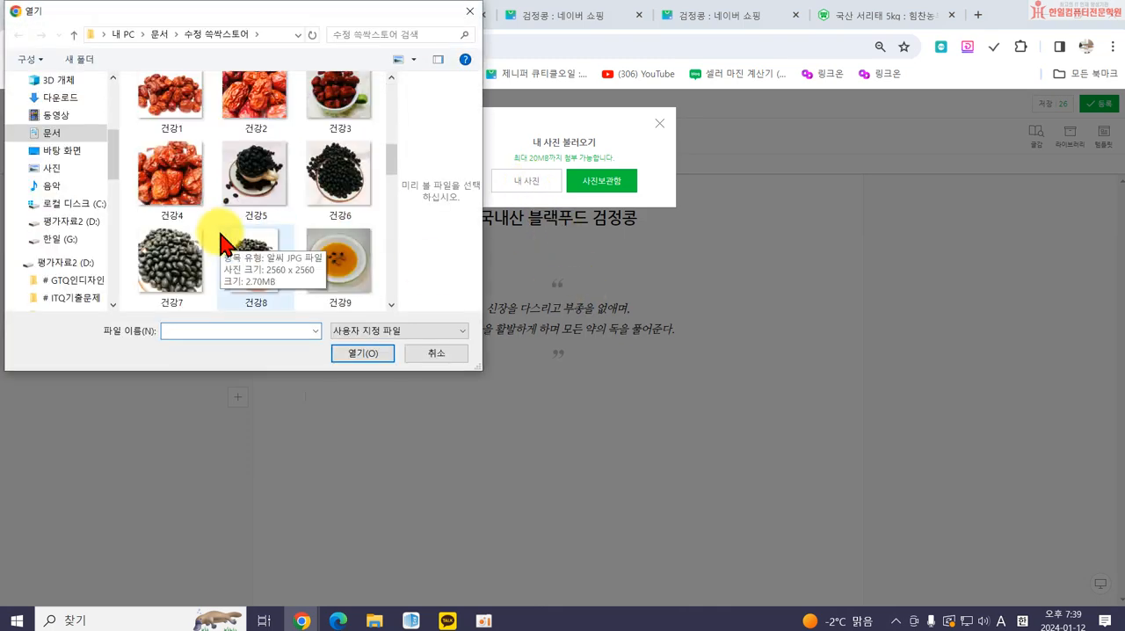
{"action": "left_click", "coordinate": [239, 255]}
{"action": "left_click", "coordinate": [369, 352]}
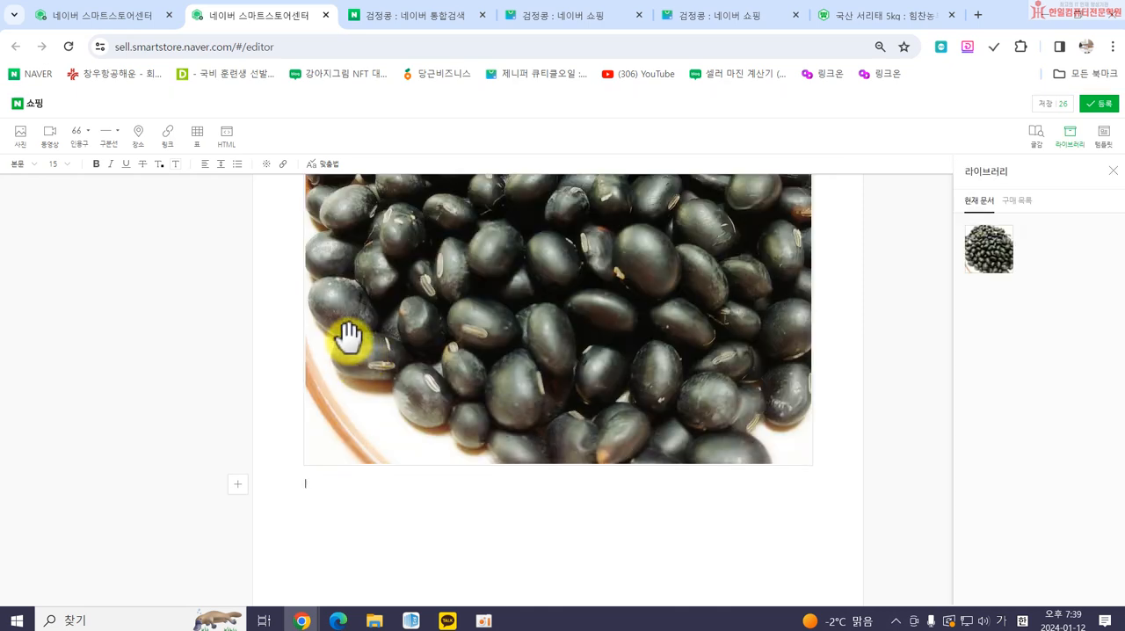
Open the inserted black bean photo in the image editor and apply the Clear filter.
{"action": "scroll", "coordinate": [703, 382], "scroll_direction": "up", "scroll_amount": 3}
{"action": "scroll", "coordinate": [701, 382], "scroll_direction": "up", "scroll_amount": 1}
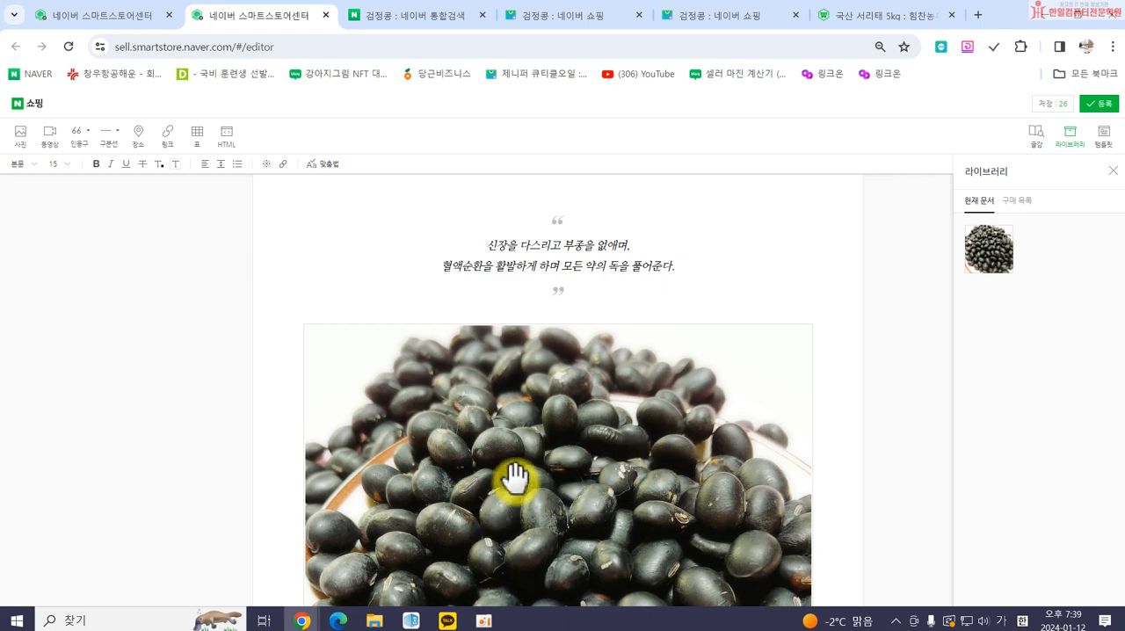
{"action": "left_click", "coordinate": [439, 454]}
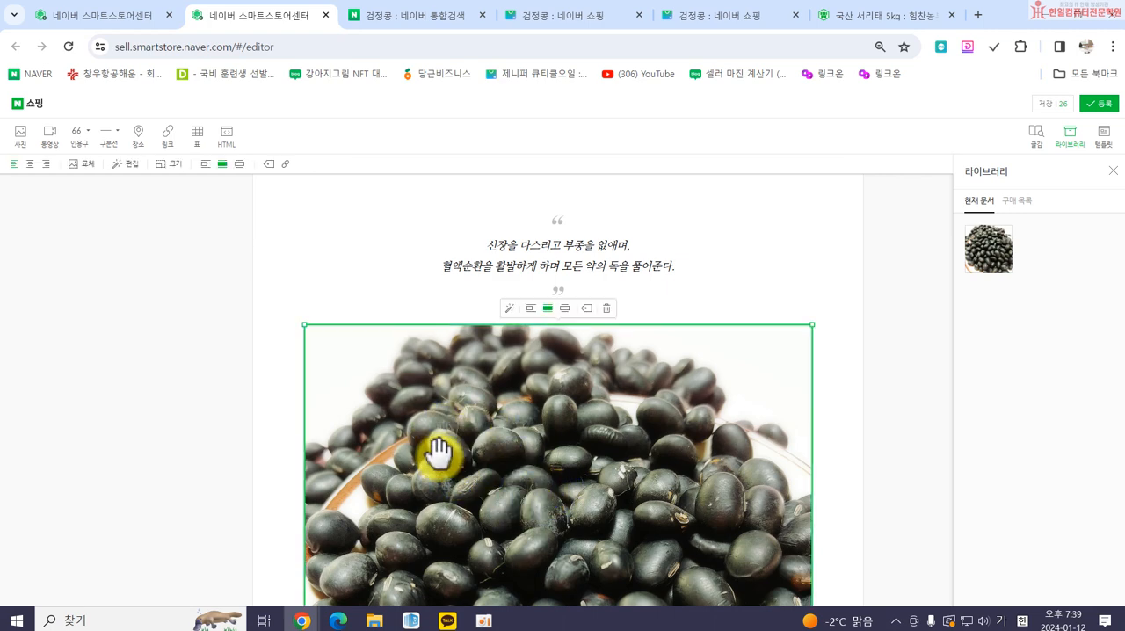
{"action": "double_click", "coordinate": [438, 453]}
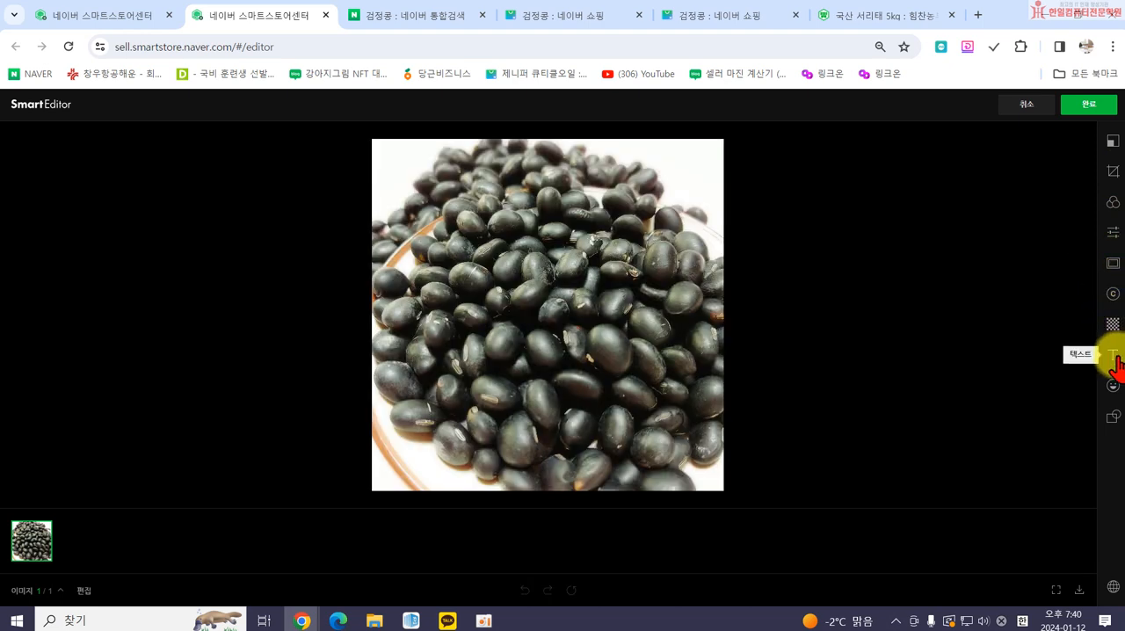
{"action": "left_click", "coordinate": [1112, 202]}
{"action": "left_click", "coordinate": [998, 321]}
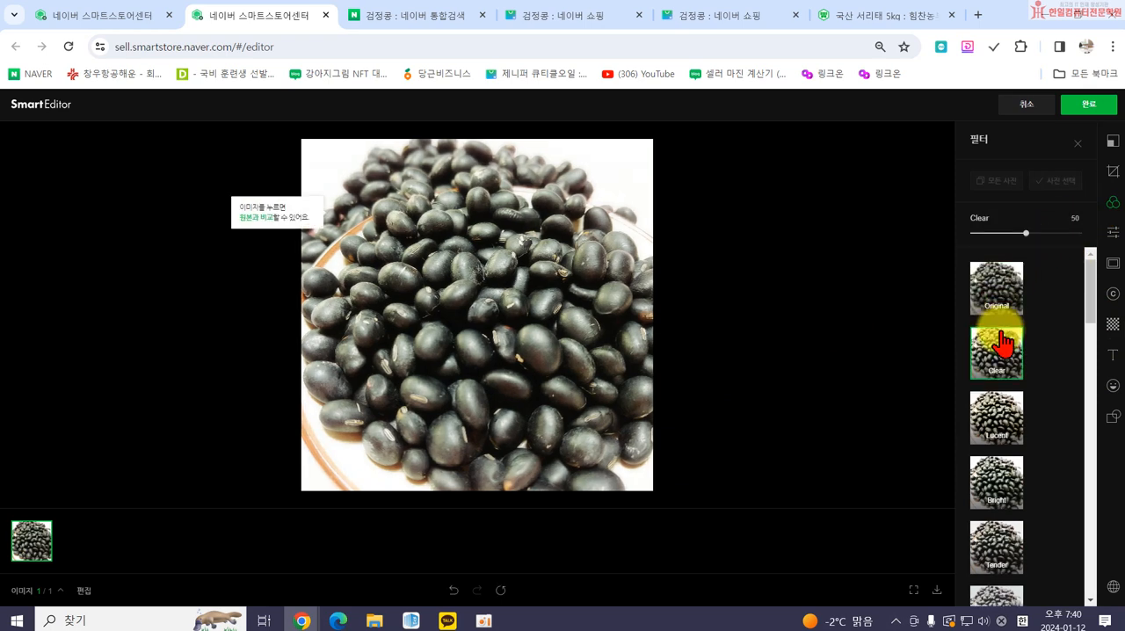
Set the photo's brightness (밝기) to 24 and contrast (대비) to 20, and apply the edits.
{"action": "left_click", "coordinate": [1112, 232]}
{"action": "left_click_drag", "start_coordinate": [1026, 231], "coordinate": [1038, 232]}
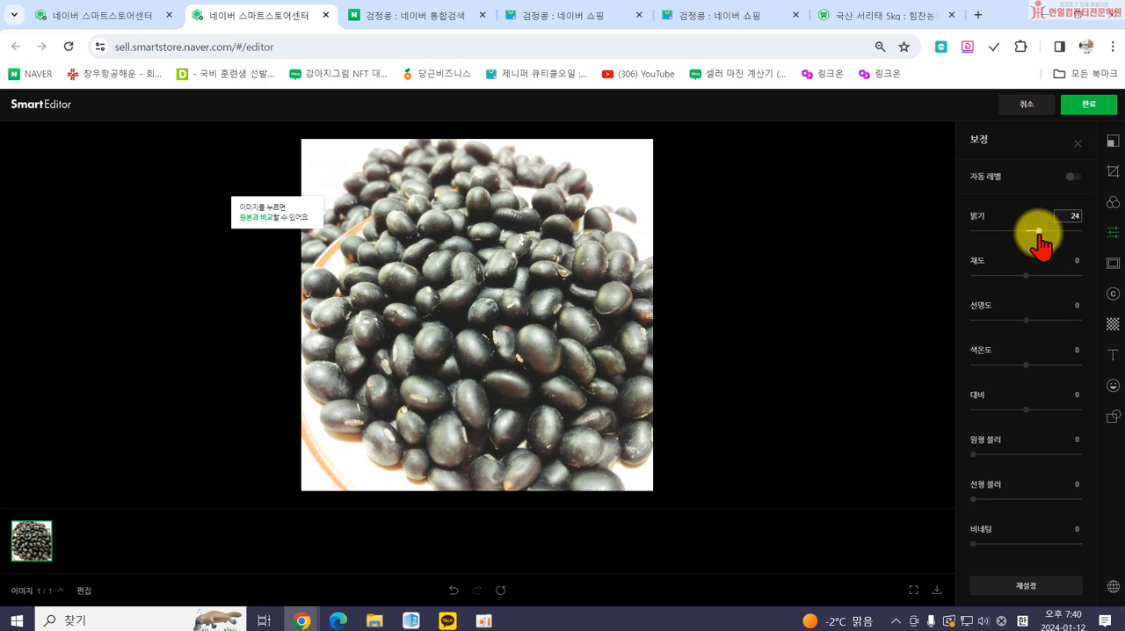
{"action": "left_click", "coordinate": [1028, 408]}
{"action": "left_click_drag", "start_coordinate": [1029, 411], "coordinate": [1035, 409]}
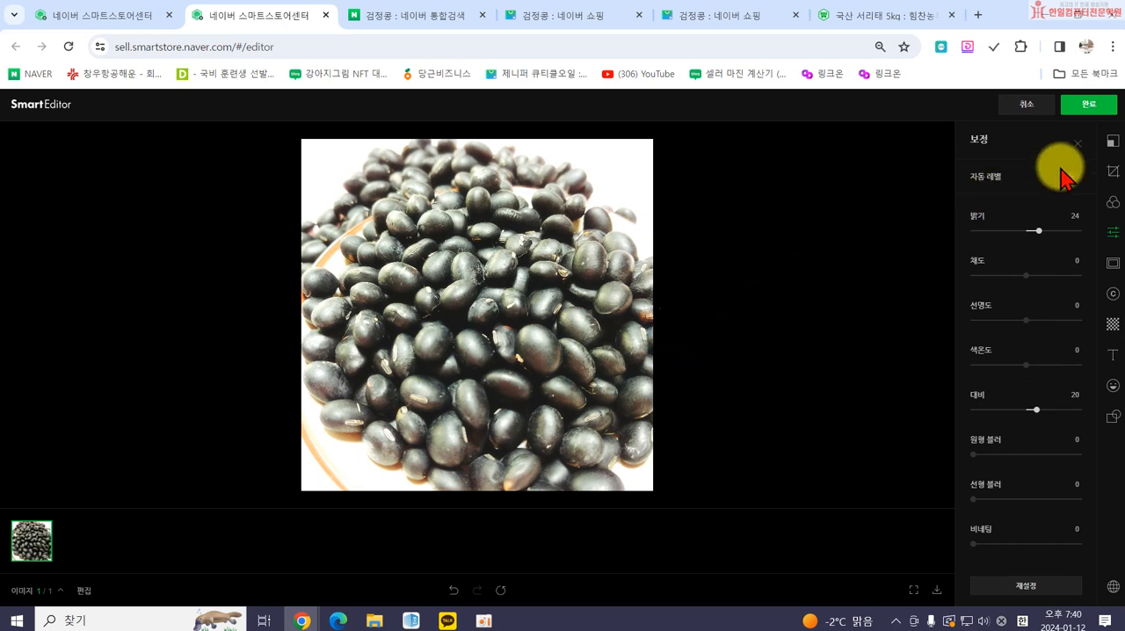
{"action": "left_click", "coordinate": [1085, 110]}
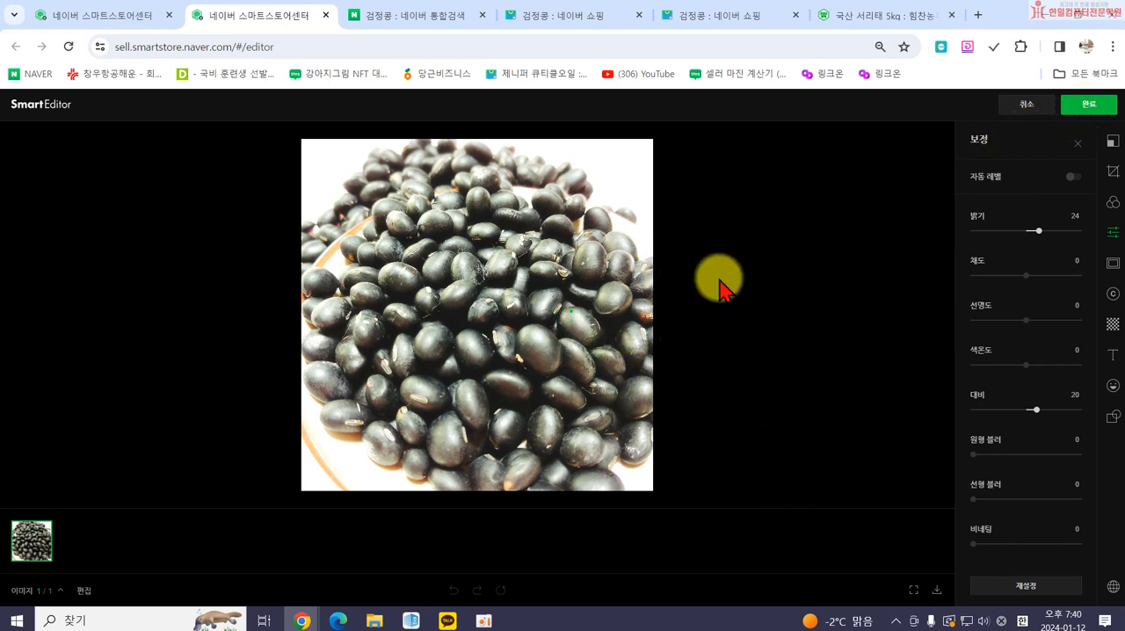
{"action": "left_click", "coordinate": [1019, 108]}
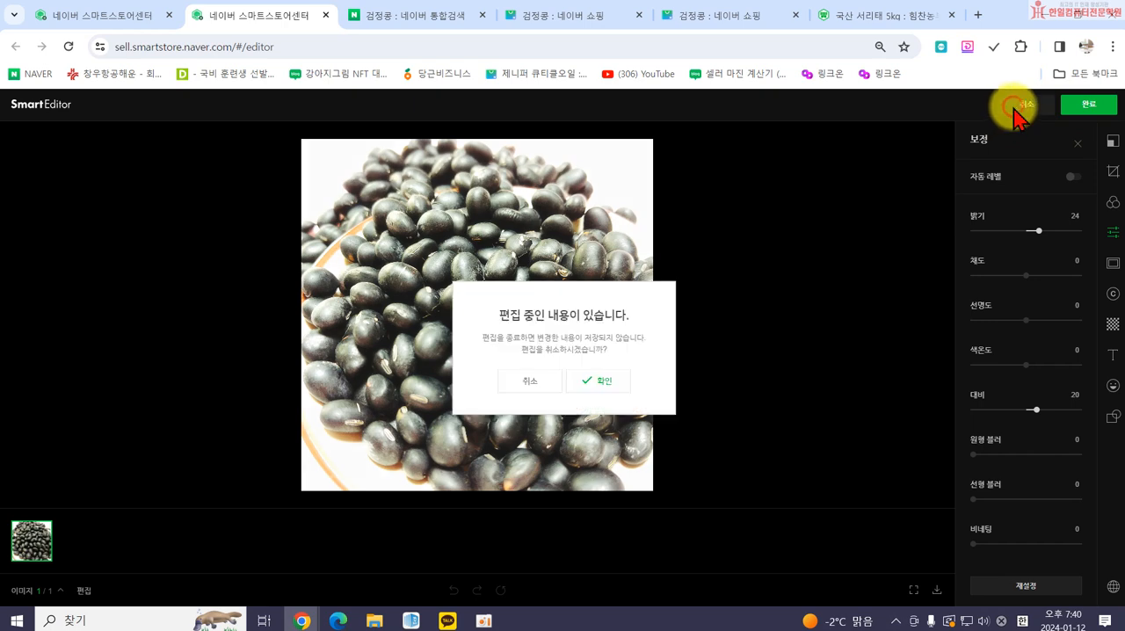
{"action": "left_click", "coordinate": [531, 383]}
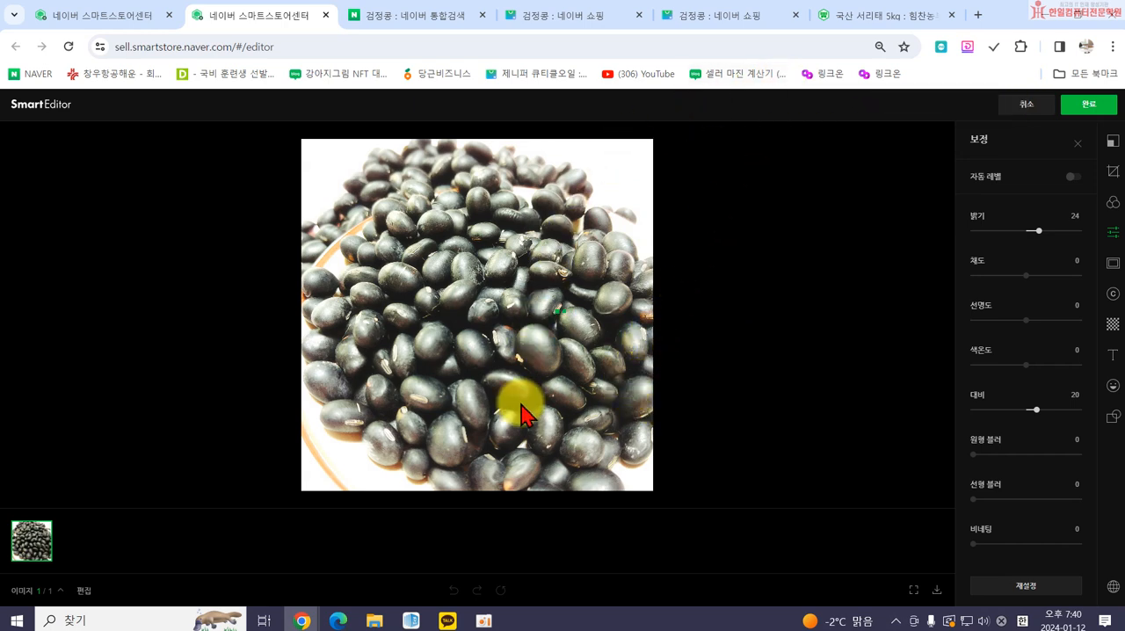
Insert a vertical-line quotation below the photo with the heading "검정콩의 효능".
{"action": "scroll", "coordinate": [617, 393], "scroll_direction": "down", "scroll_amount": 3}
{"action": "scroll", "coordinate": [615, 395], "scroll_direction": "down", "scroll_amount": 3}
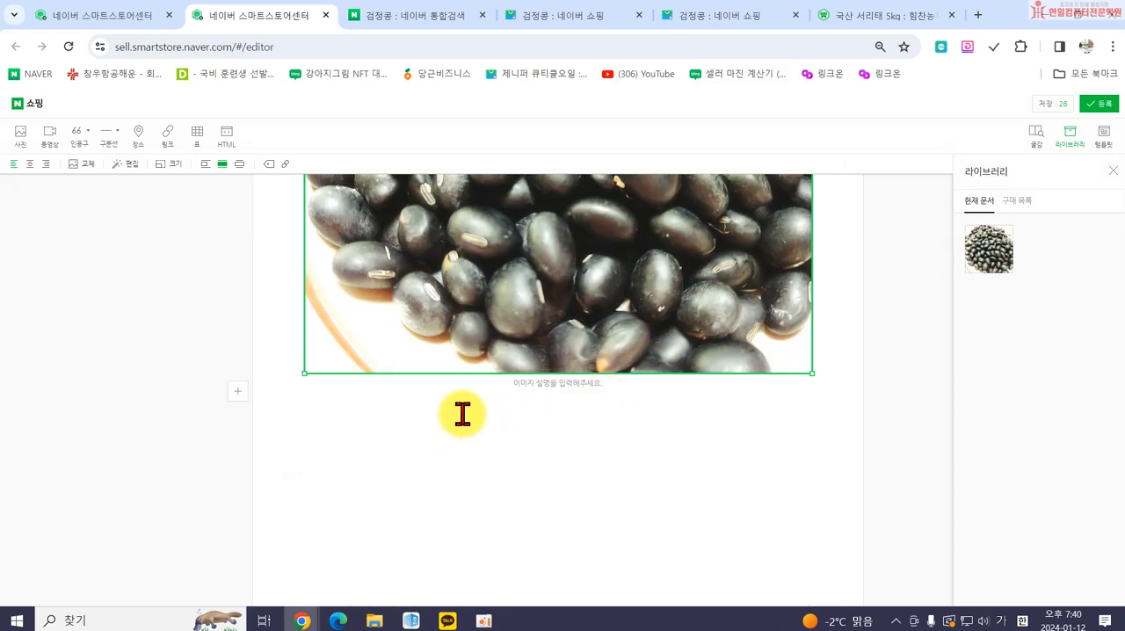
{"action": "scroll", "coordinate": [509, 329], "scroll_direction": "up", "scroll_amount": 1}
{"action": "scroll", "coordinate": [510, 351], "scroll_direction": "down", "scroll_amount": 1}
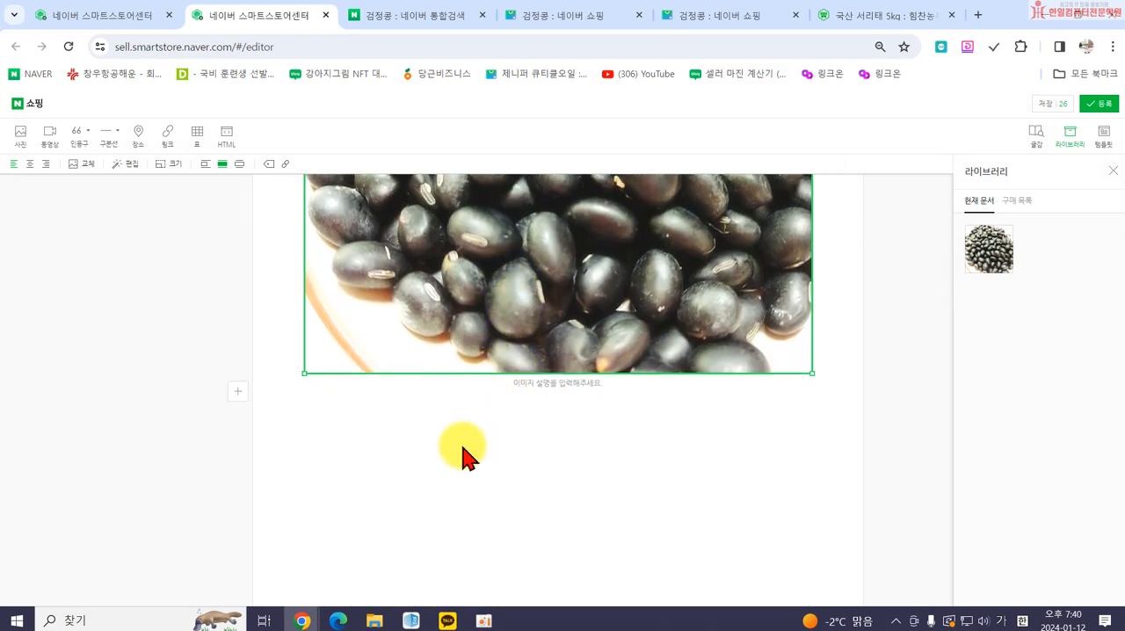
{"action": "left_click", "coordinate": [463, 456]}
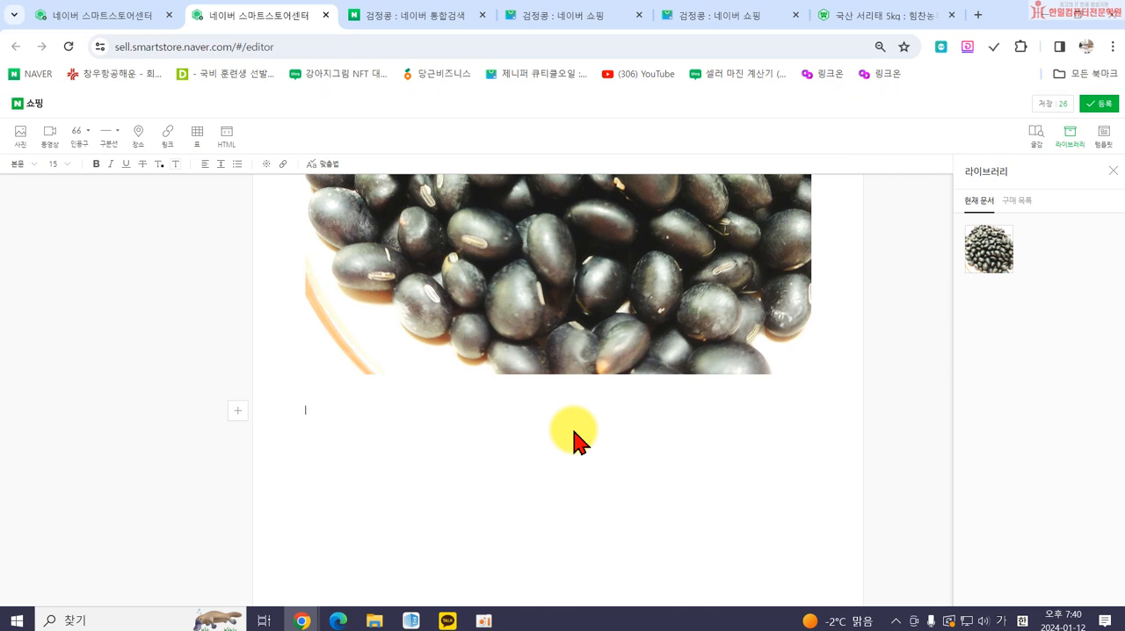
{"action": "left_click", "coordinate": [88, 131]}
{"action": "left_click", "coordinate": [103, 188]}
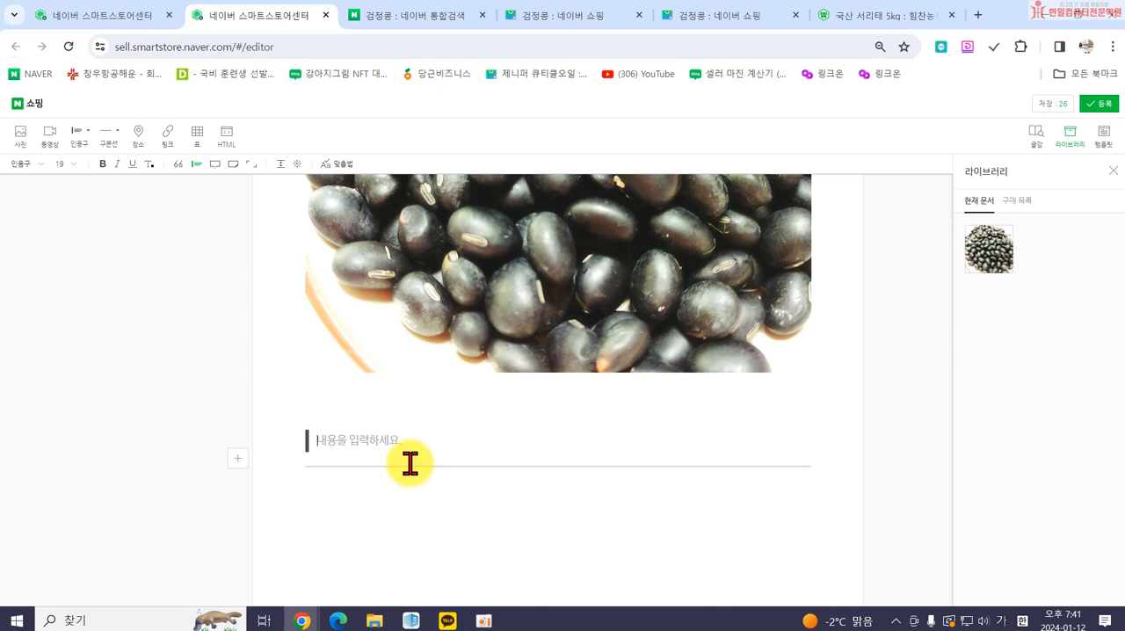
{"action": "type", "text": "검정콩의 효능"}
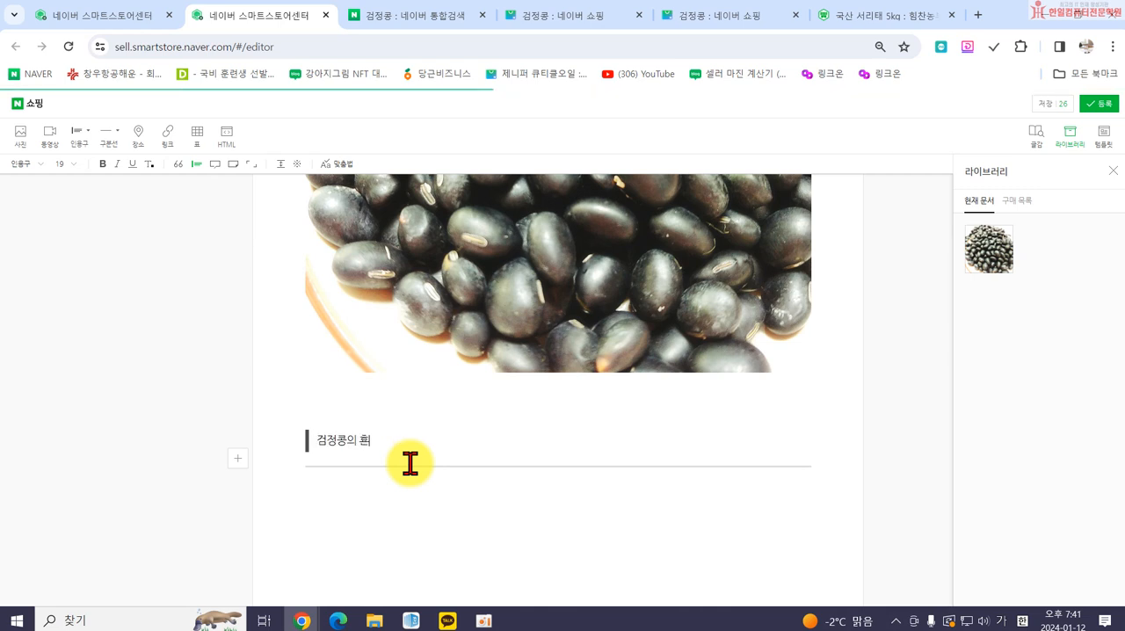
Start a numbered list below the heading with the item "일반콩과 비교하여 영양소의 함량은 비슷하지만 노화방지 성분이 4배나 많다.".
{"action": "left_click", "coordinate": [342, 516]}
{"action": "type", "text": "1. 이"}
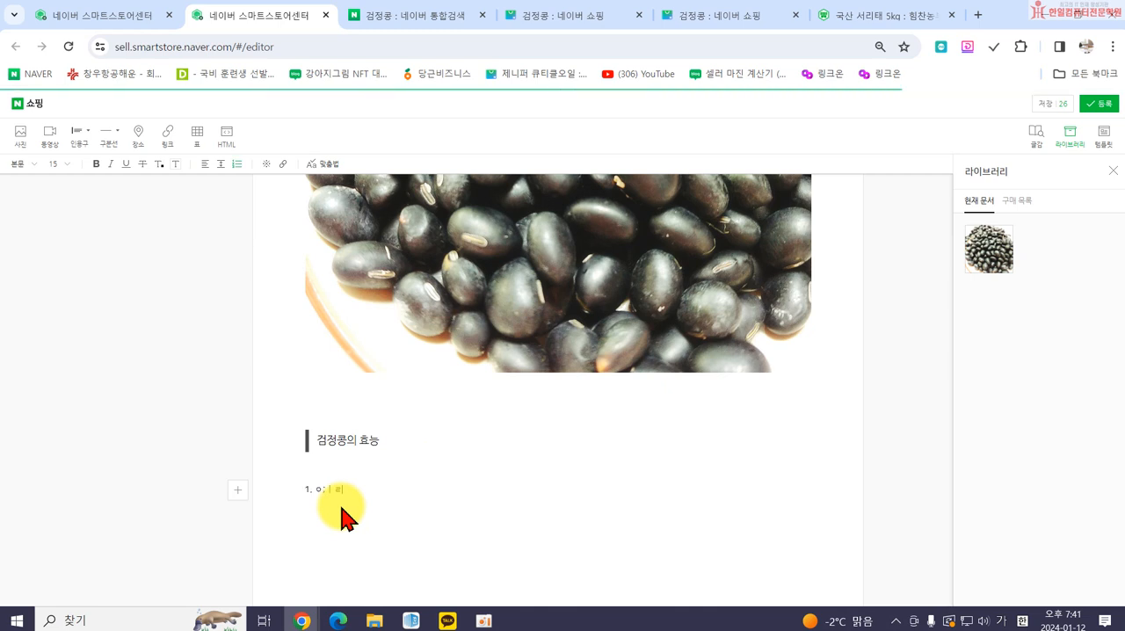
{"action": "key", "text": "BackSpace"}
{"action": "type", "text": "일반"}
{"action": "type", "text": "콩과 비교하여 영양소의 해"}
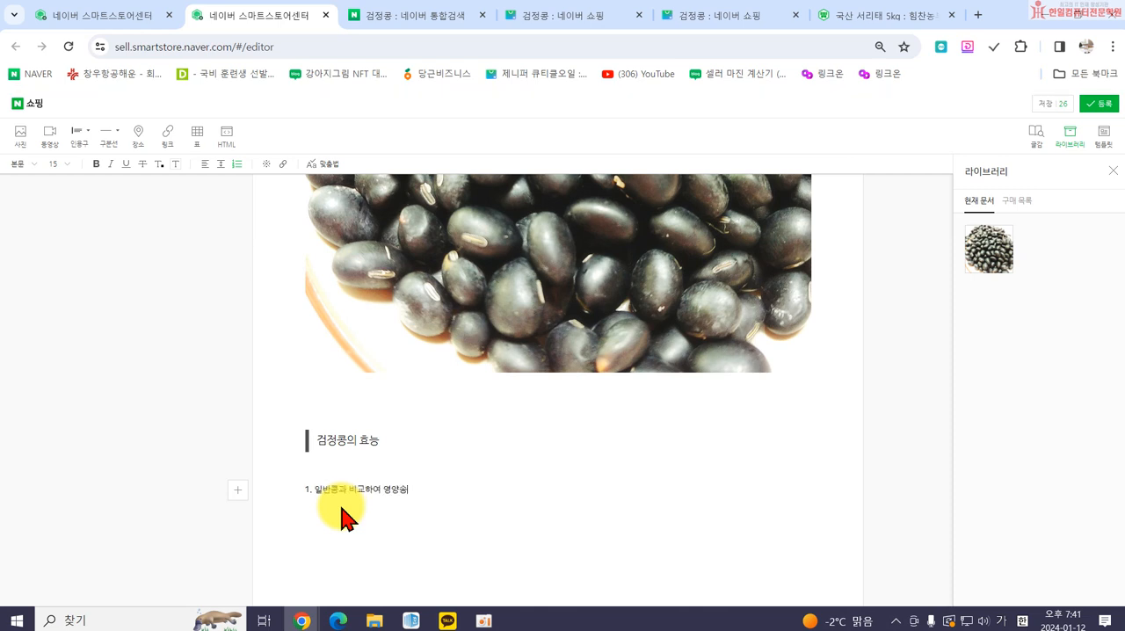
{"action": "type", "text": "ㄱ량은"}
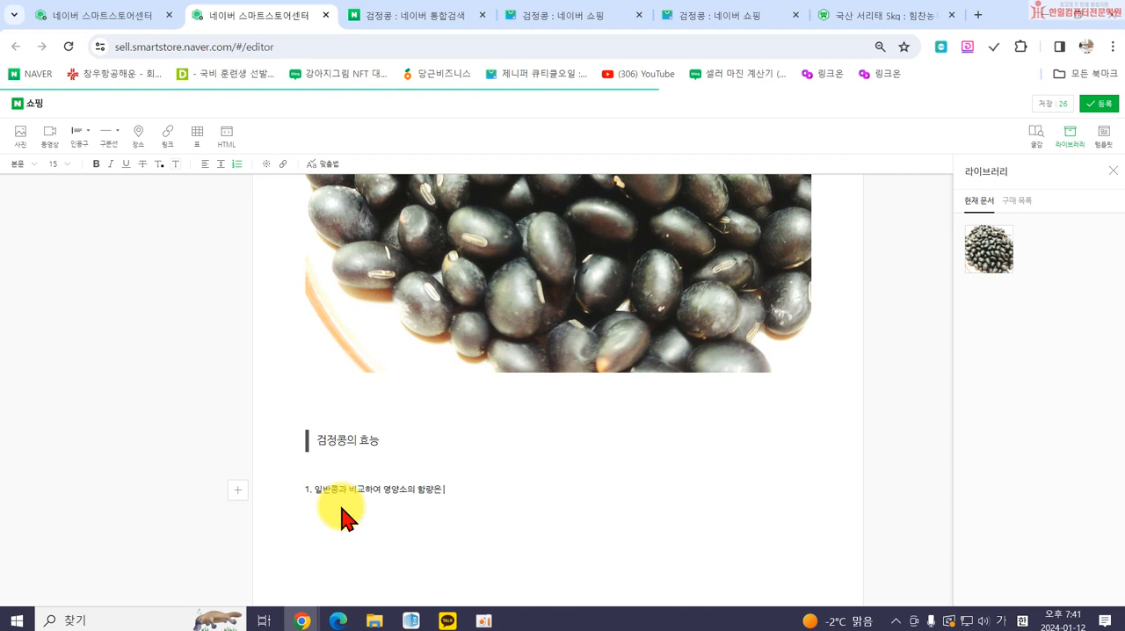
{"action": "type", "text": " 비슷하지만"}
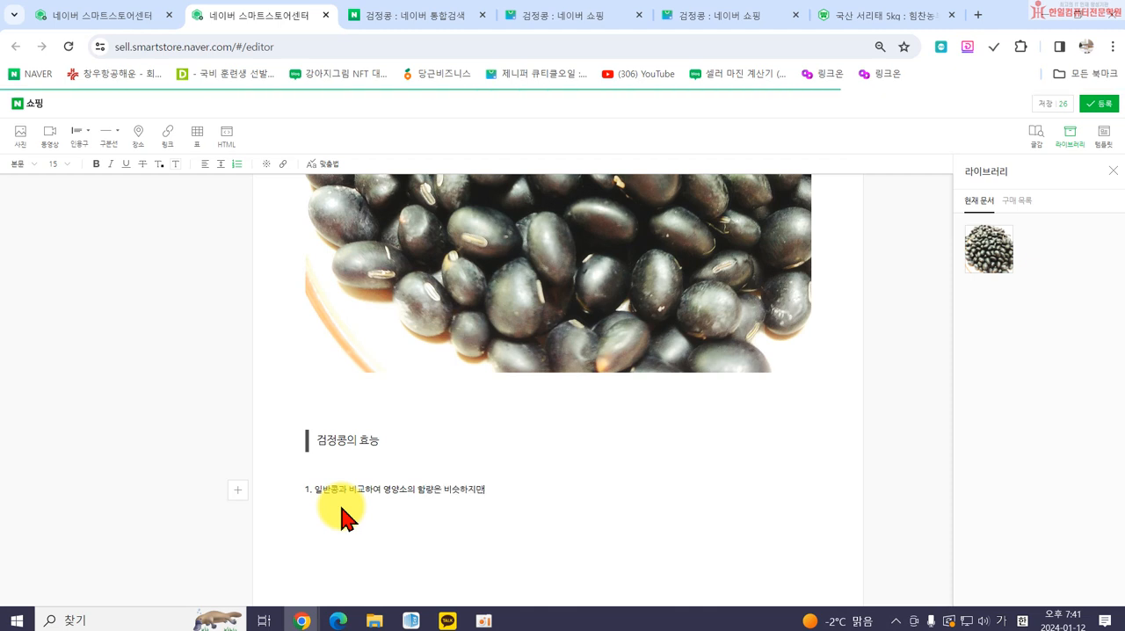
{"action": "type", "text": " 노화바ㅇ지"}
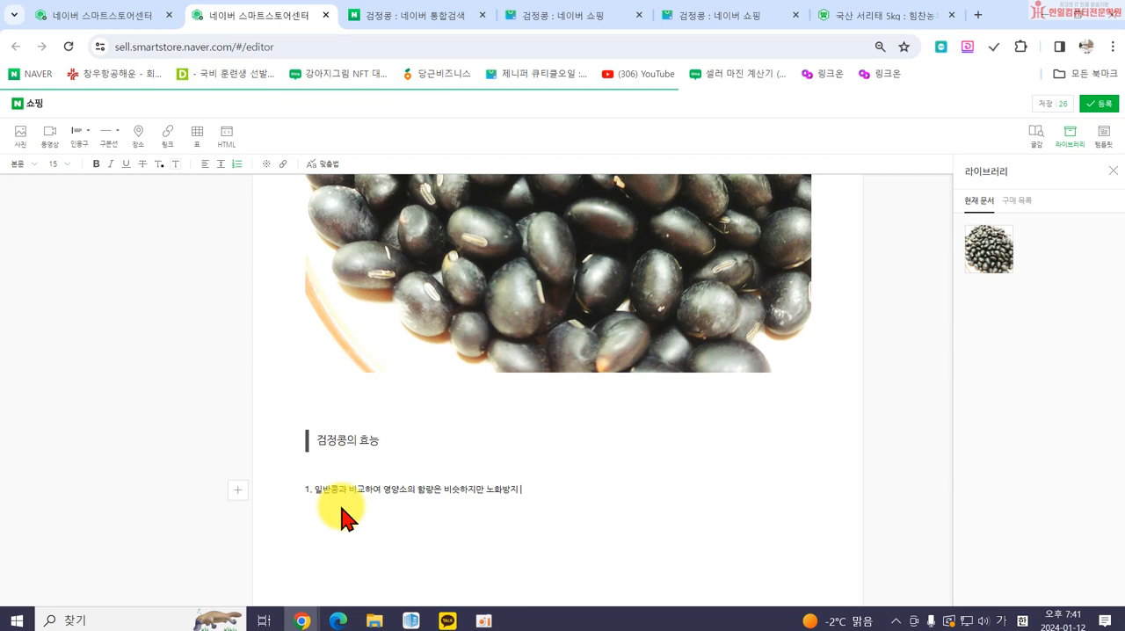
{"action": "type", "text": " 성분이 4배나 많다."}
{"action": "key", "text": "Return"}
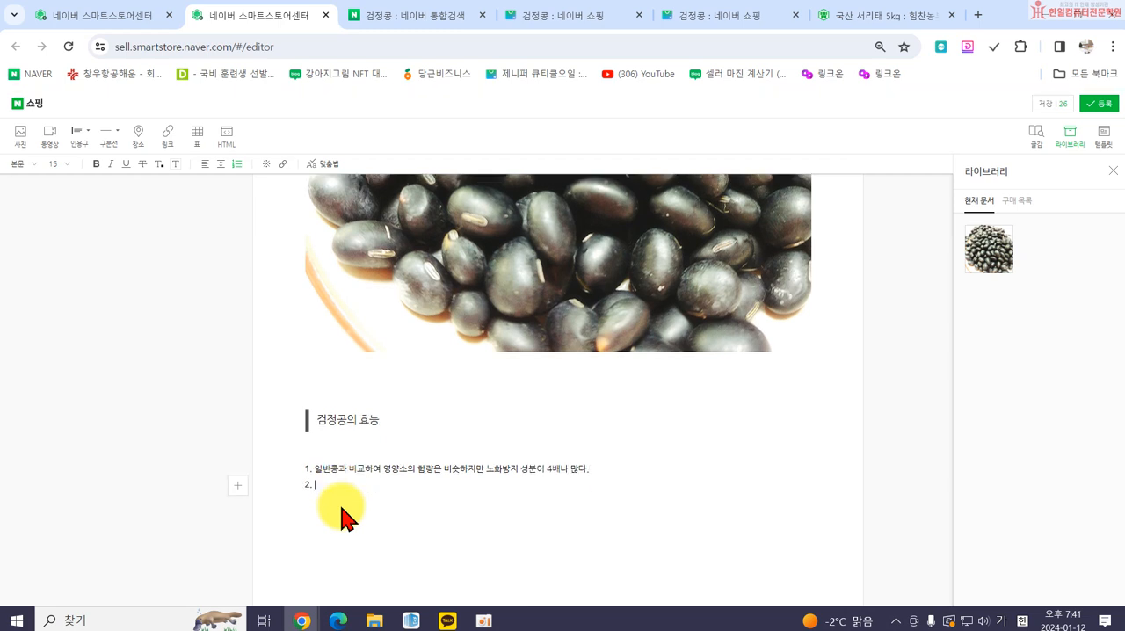
Add the second list item "성인병 예방과 다이어트에 효과가 있다.".
{"action": "type", "text": "성인병 예방과"}
{"action": "type", "text": " 다이어트에 효과"}
{"action": "type", "text": "가 있다."}
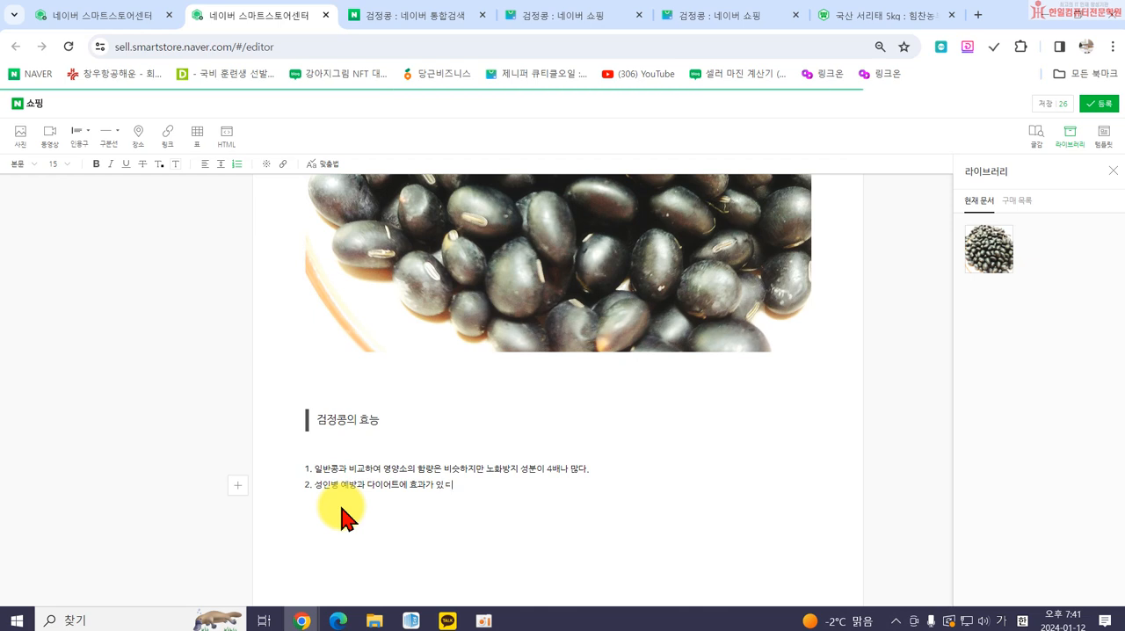
{"action": "key", "text": "Return"}
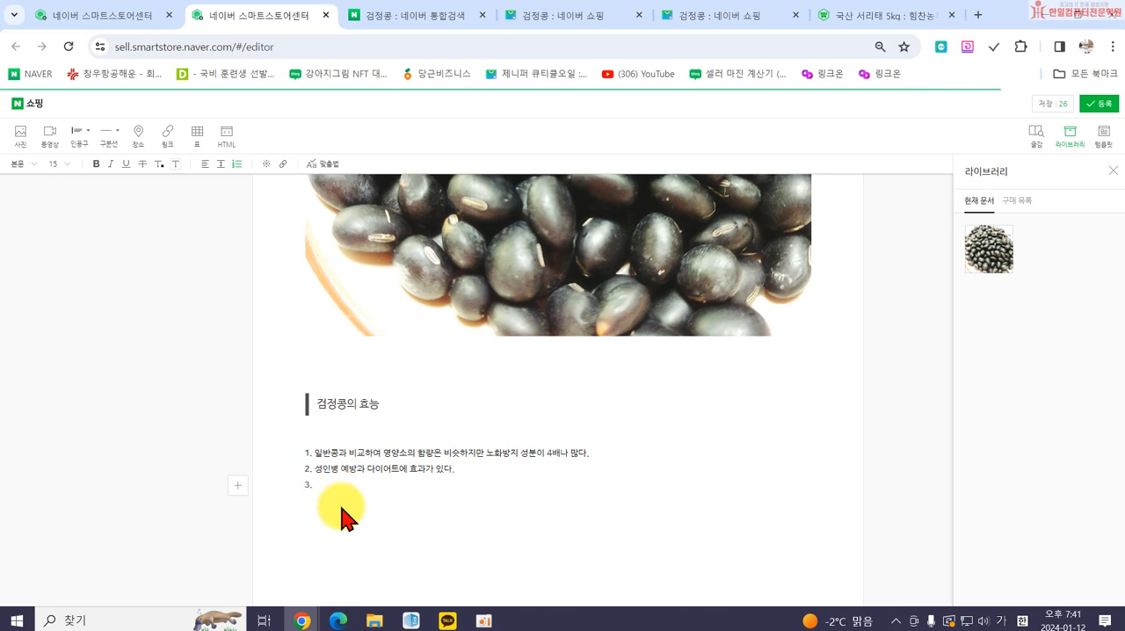
Add the third list item "탈모를 방지하는 데도 효과가 있다.".
{"action": "type", "text": "탈모를 비"}
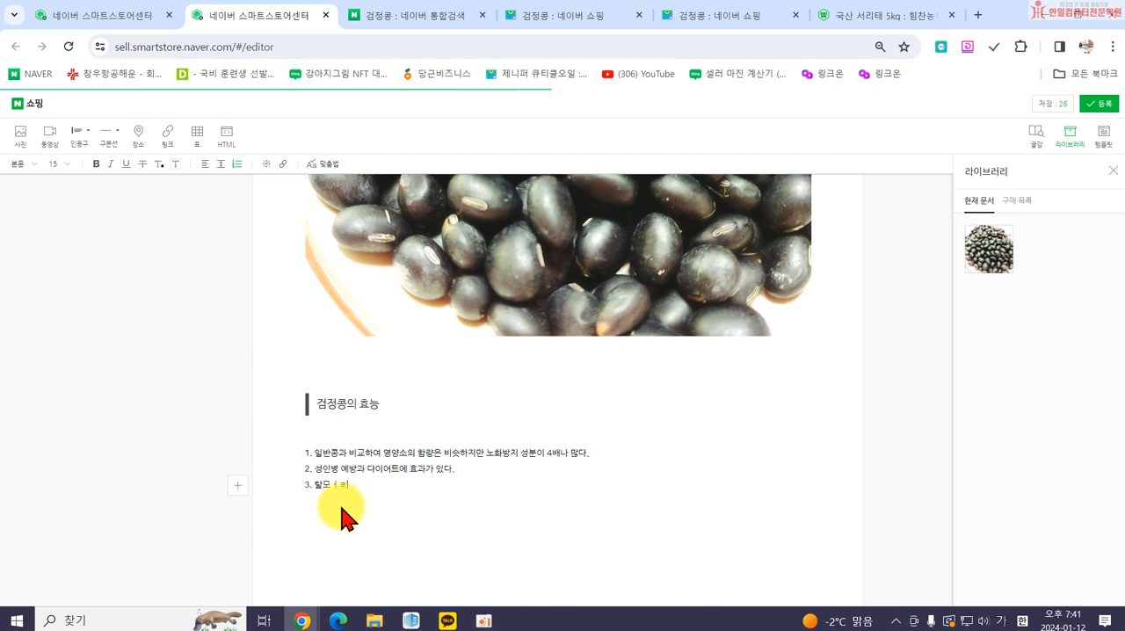
{"action": "type", "text": "지하는 데도 효과"}
{"action": "type", "text": "가 있다."}
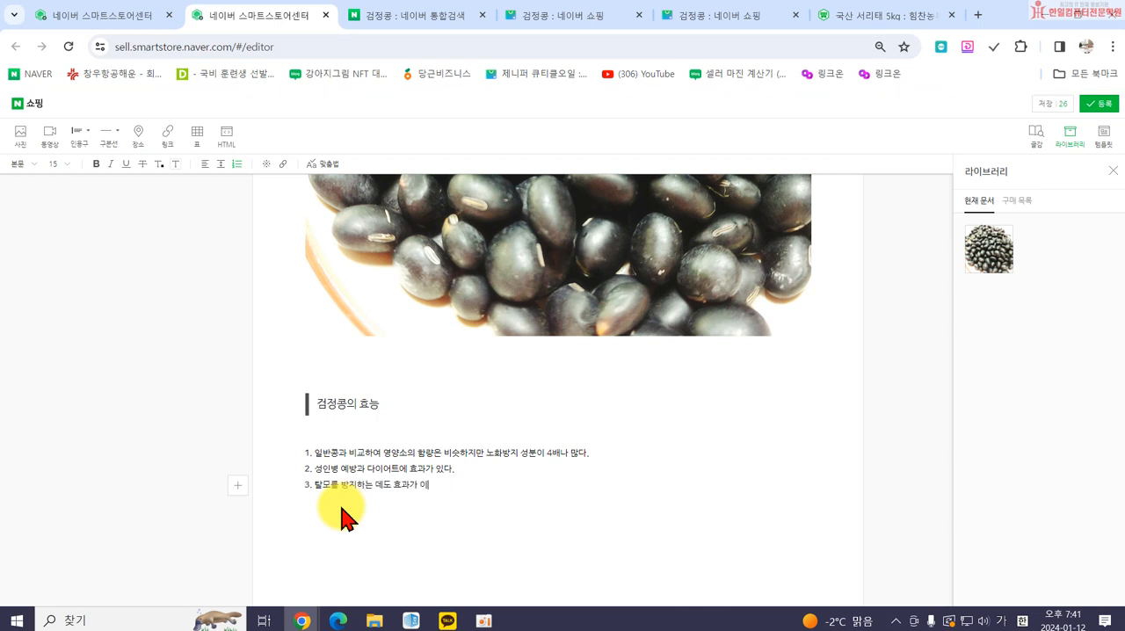
{"action": "key", "text": "Return"}
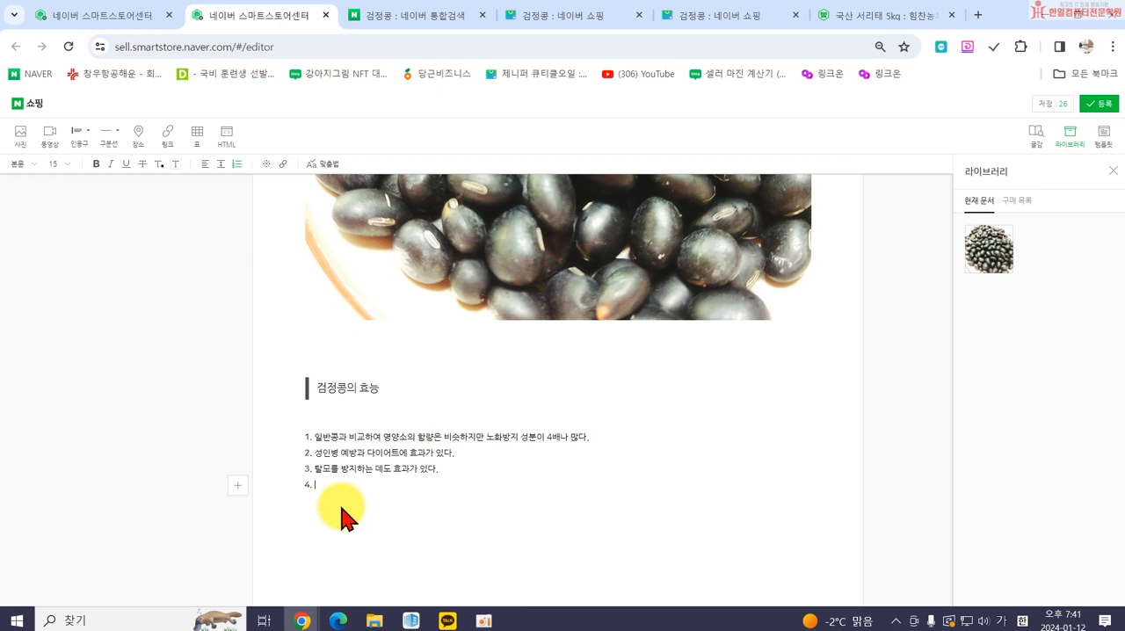
Add the fourth list item "신장과 방광의 기능을 원활하게 해준다." and end the list with a blank line below.
{"action": "type", "text": "장과 방광의 ㄱ리"}
{"action": "key", "text": "BackSpace"}
{"action": "key", "text": "BackSpace"}
{"action": "type", "text": "능을 원활하게 해준다."}
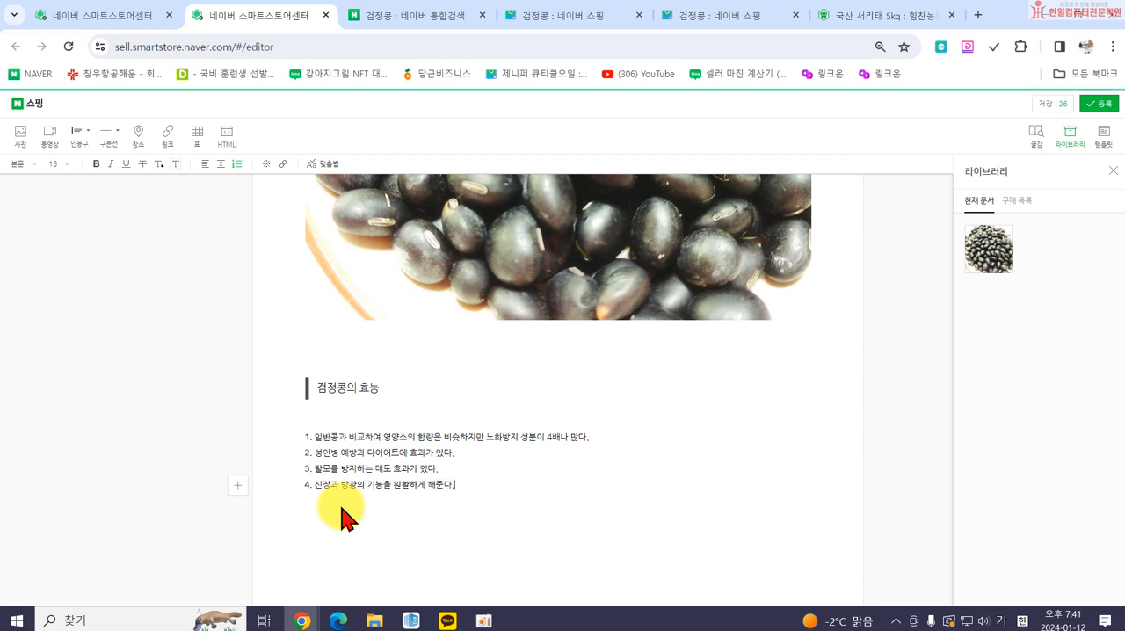
{"action": "key", "text": "Return"}
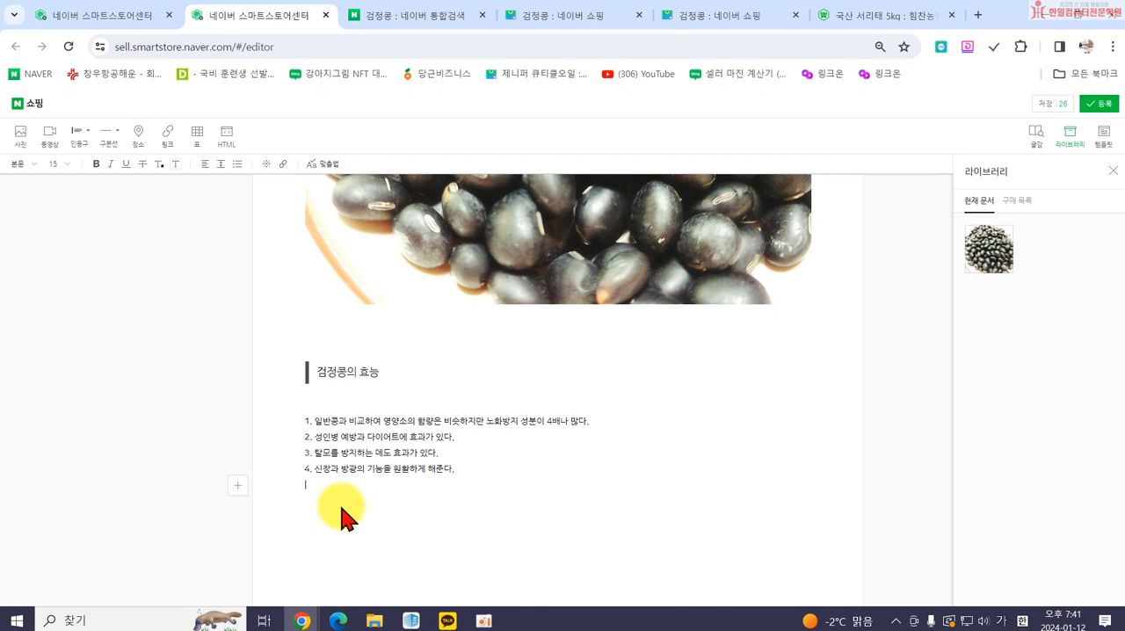
{"action": "key", "text": "Return"}
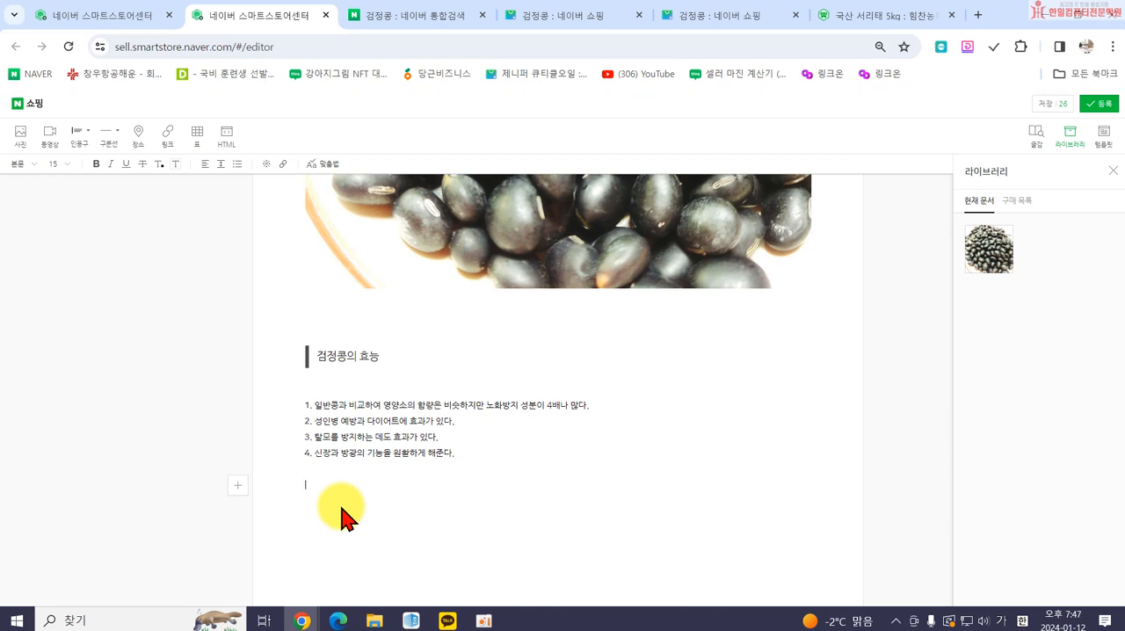
Insert the two photos 건강5 and 건강6 from the 수정 쓱싹스토어 folder below the numbered list.
{"action": "left_click", "coordinate": [21, 133]}
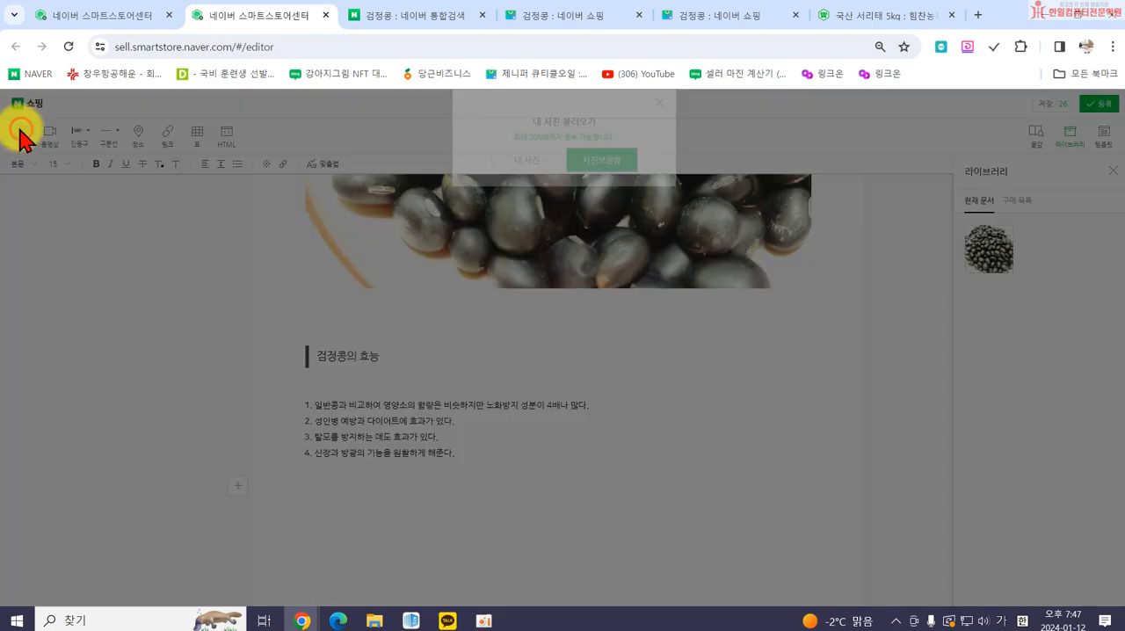
{"action": "left_click", "coordinate": [530, 187]}
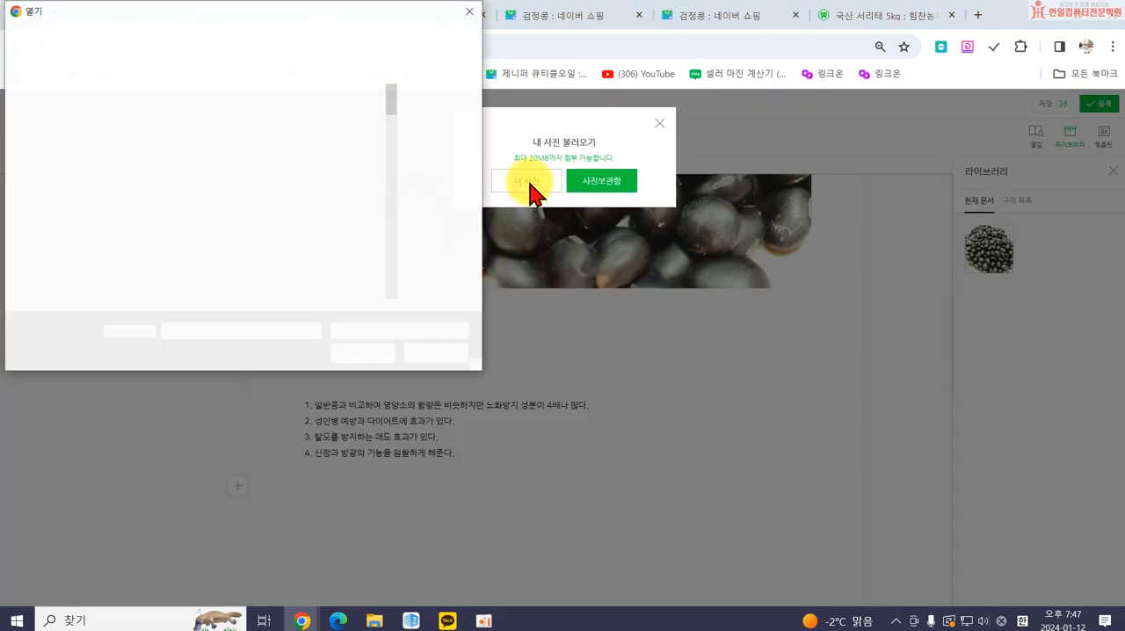
{"action": "scroll", "coordinate": [316, 203], "scroll_direction": "down", "scroll_amount": 6}
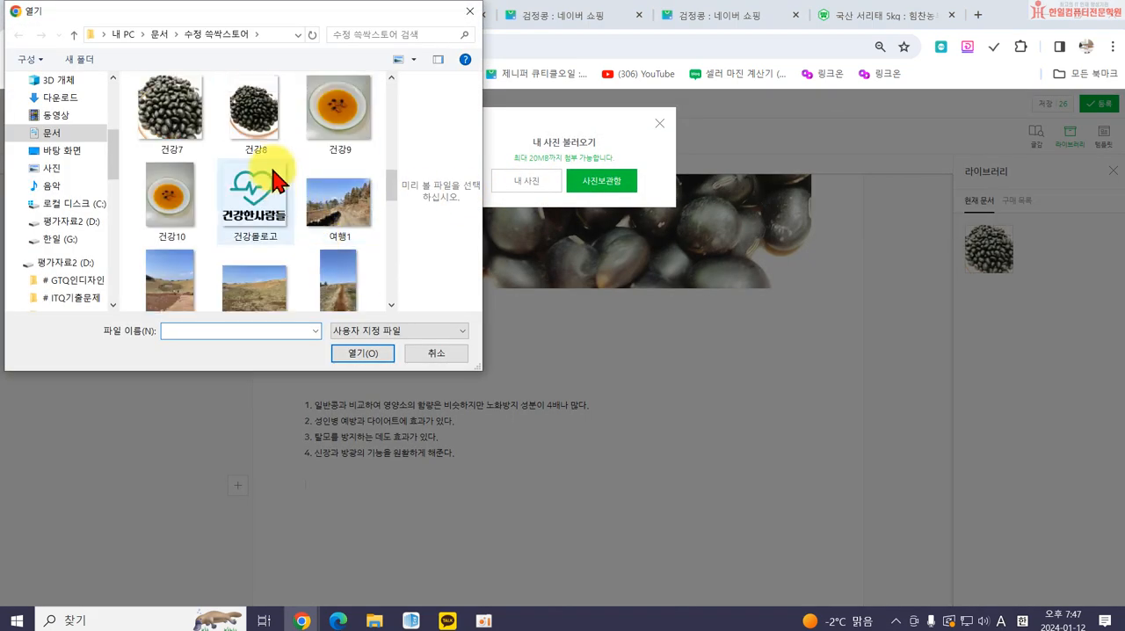
{"action": "scroll", "coordinate": [274, 180], "scroll_direction": "up", "scroll_amount": 3}
{"action": "left_click", "coordinate": [253, 192]}
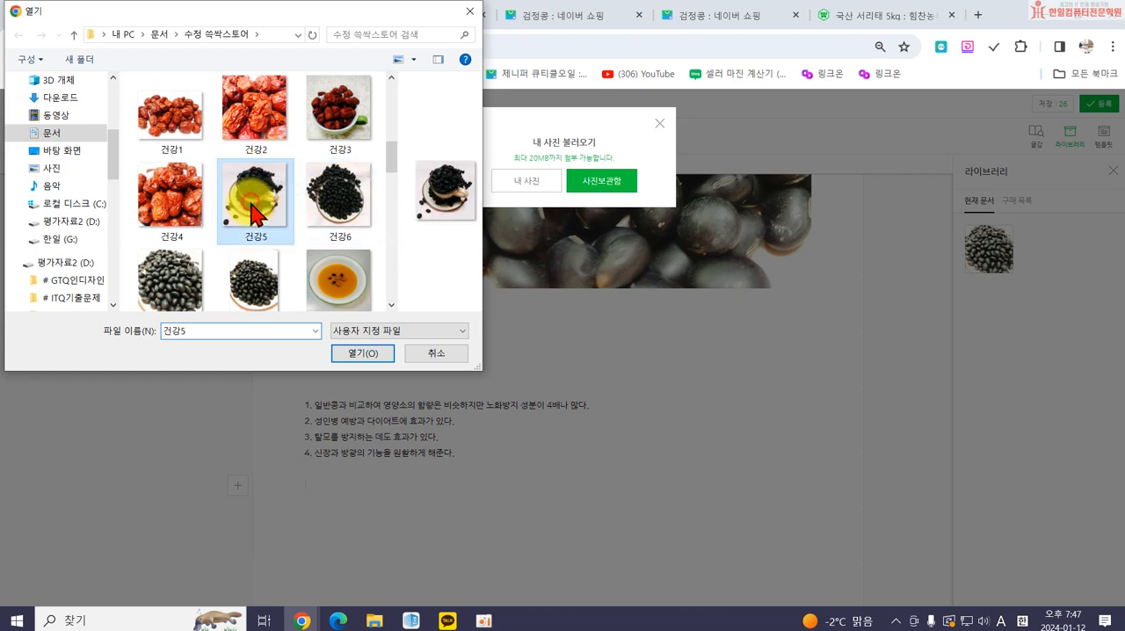
{"action": "left_click", "coordinate": [335, 219], "text": "ctrl"}
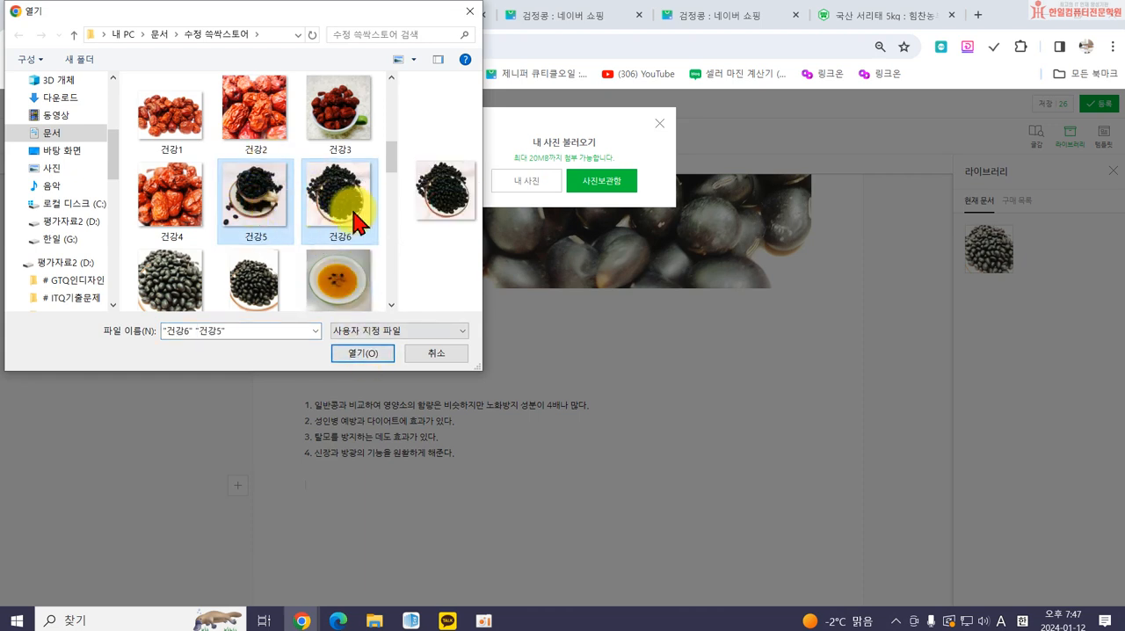
{"action": "left_click", "coordinate": [253, 209]}
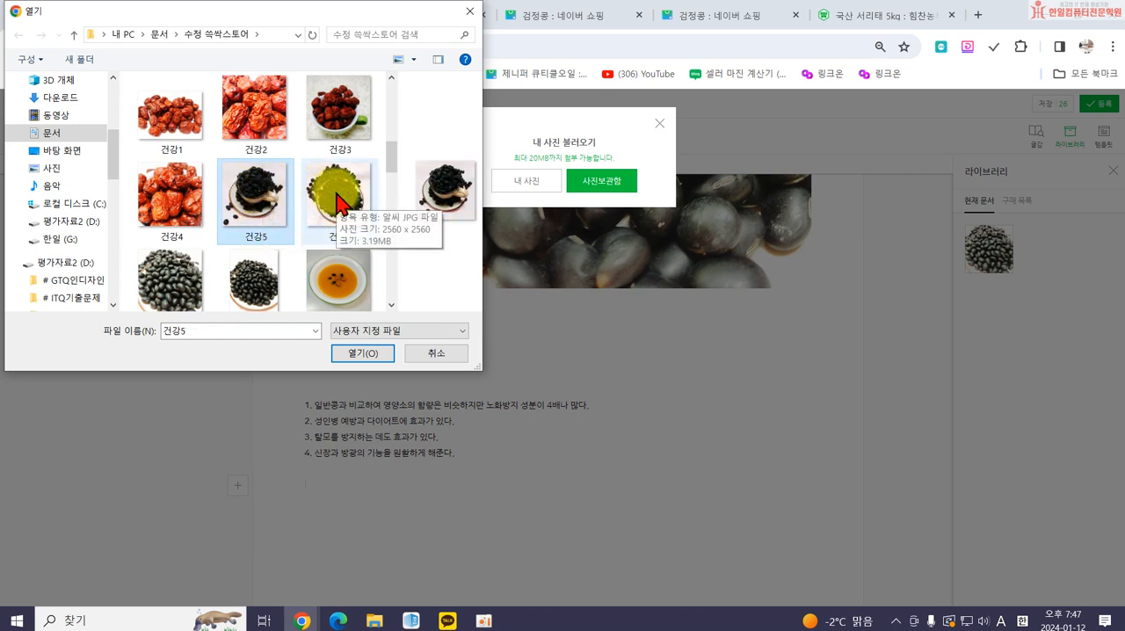
{"action": "left_click", "coordinate": [339, 204], "text": "ctrl"}
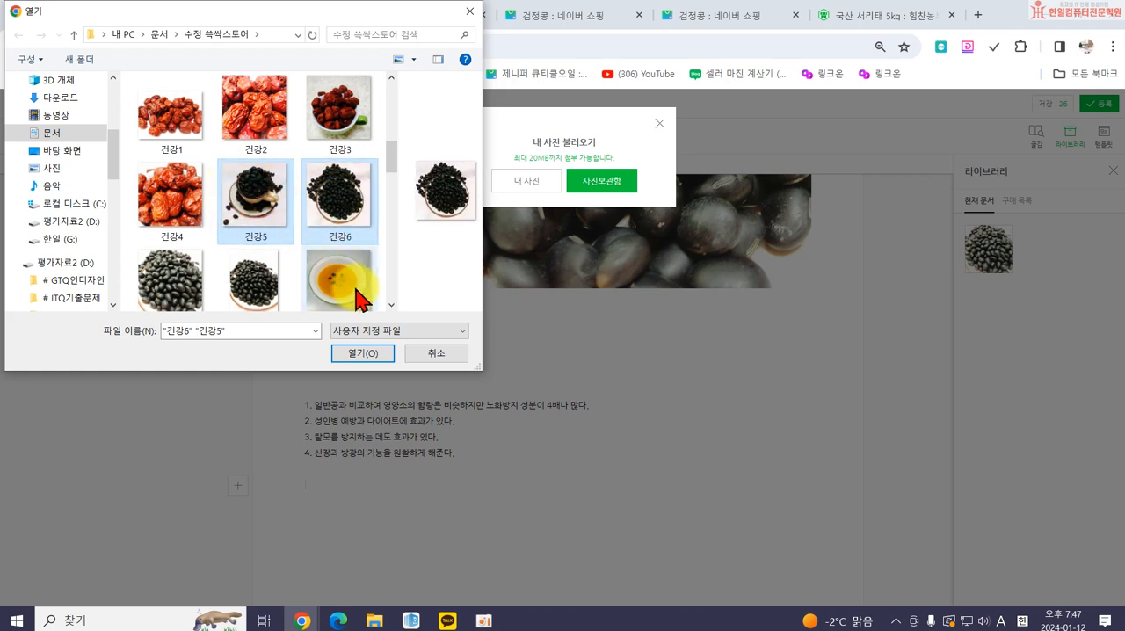
{"action": "left_click", "coordinate": [362, 353]}
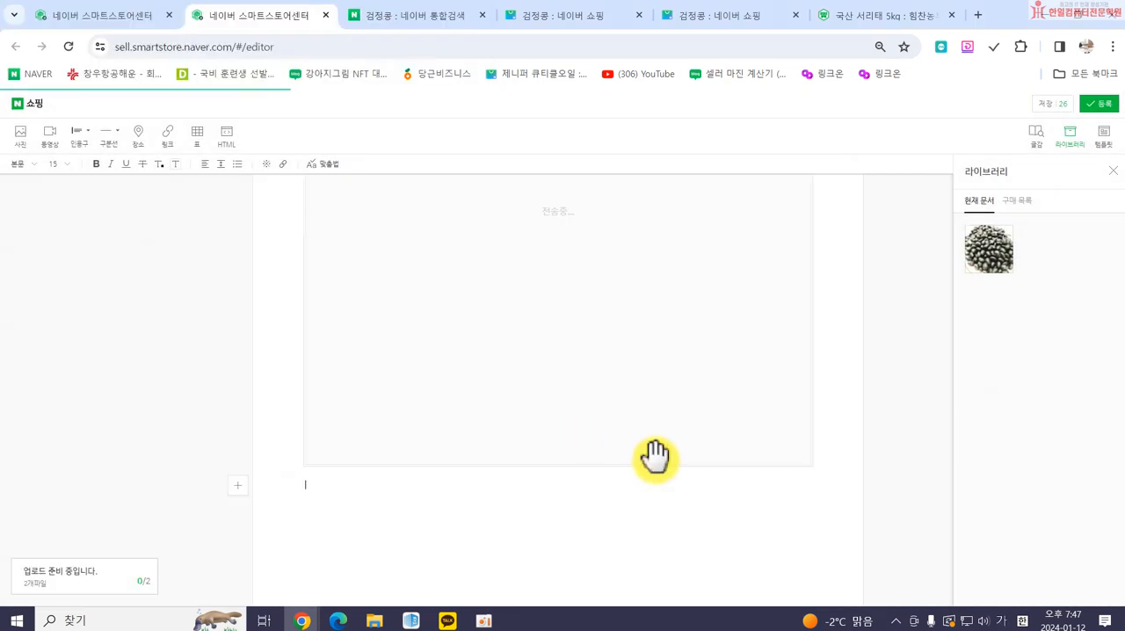
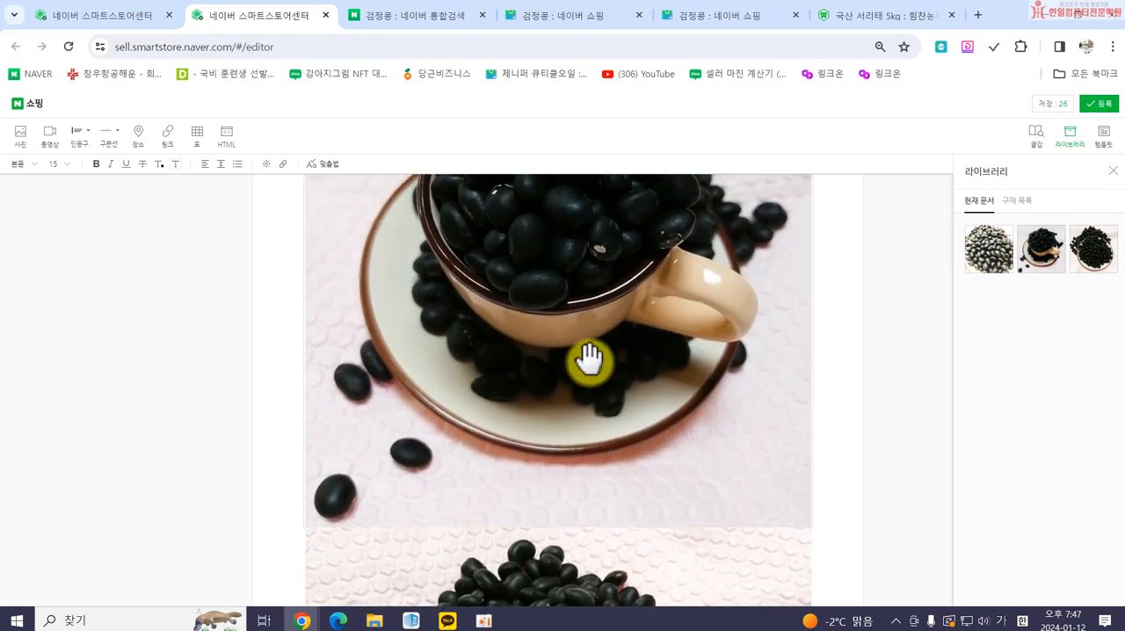
Place the plate photo beside the cup photo so both black bean images form one side-by-side row.
{"action": "scroll", "coordinate": [598, 413], "scroll_direction": "down", "scroll_amount": 4}
{"action": "scroll", "coordinate": [673, 514], "scroll_direction": "up", "scroll_amount": 3}
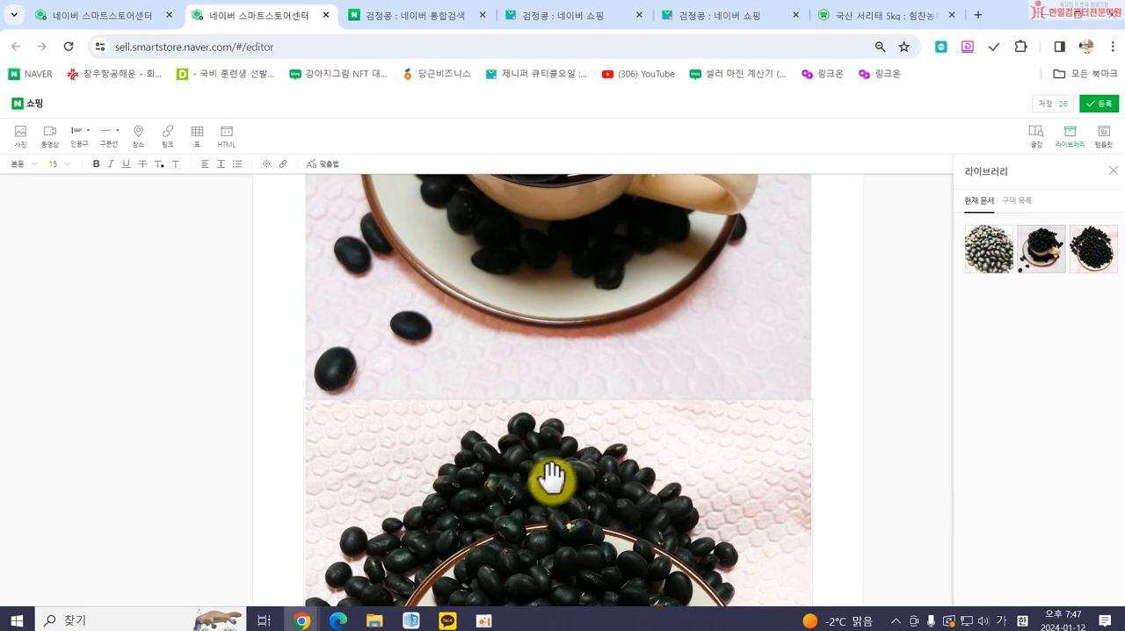
{"action": "left_click", "coordinate": [539, 504]}
{"action": "left_click_drag", "start_coordinate": [539, 505], "coordinate": [808, 463]}
{"action": "scroll", "coordinate": [712, 466], "scroll_direction": "up", "scroll_amount": 3}
{"action": "scroll", "coordinate": [685, 492], "scroll_direction": "down", "scroll_amount": 1}
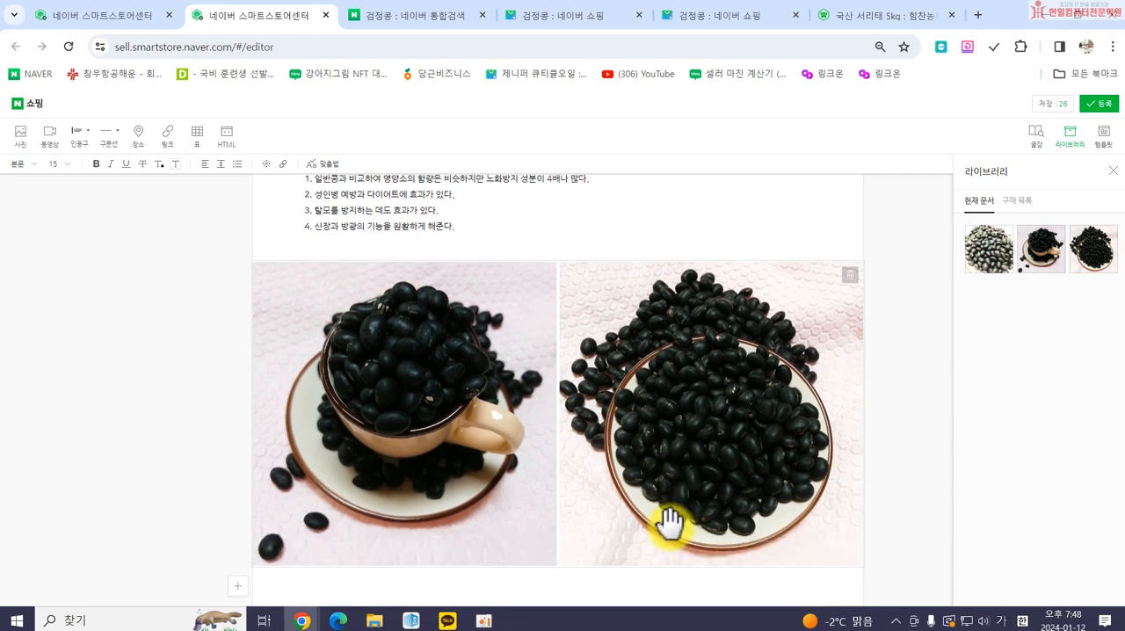
Add a vertical-line quote heading "검정콩 이렇게 먹으면 좋아요" below the photo pair.
{"action": "scroll", "coordinate": [667, 523], "scroll_direction": "down", "scroll_amount": 2}
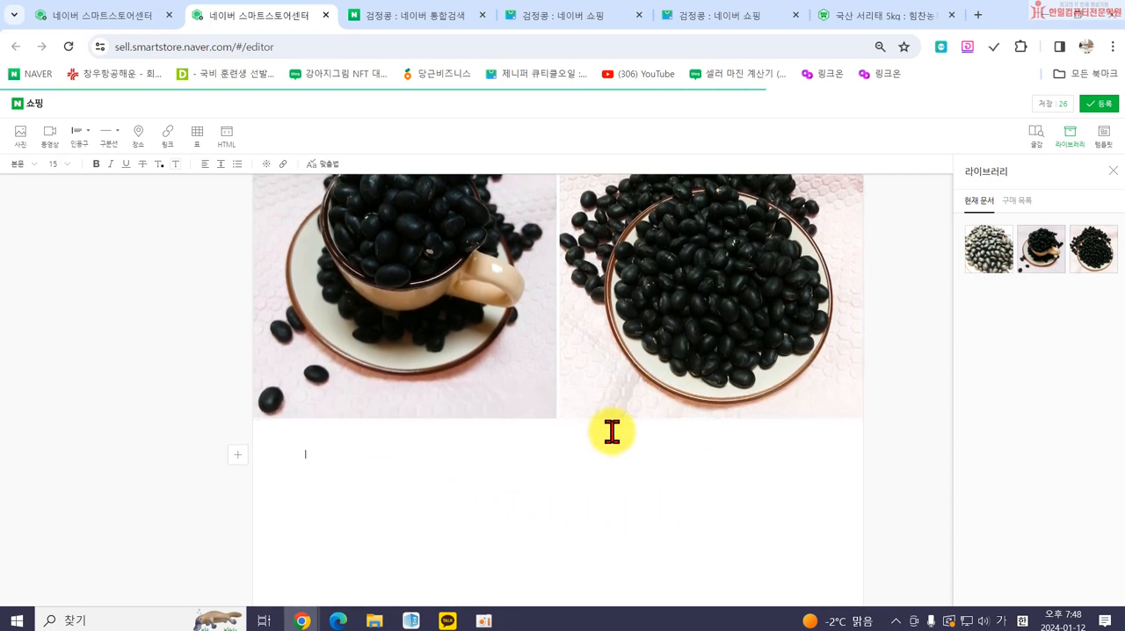
{"action": "left_click", "coordinate": [77, 134]}
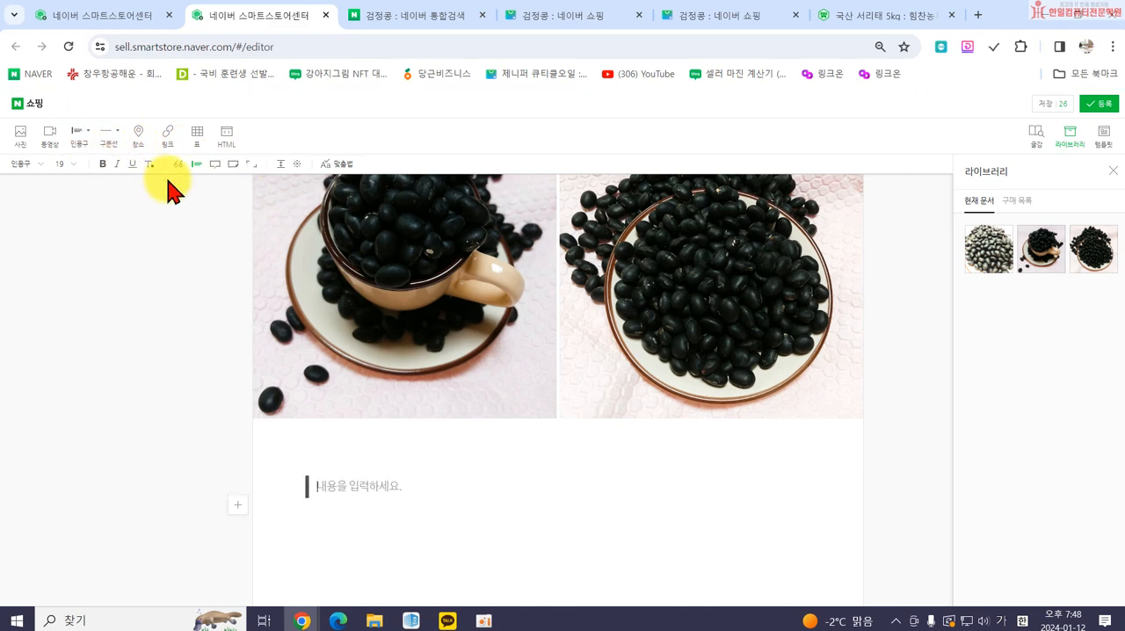
{"action": "type", "text": "검정콩 이렇게 먹이"}
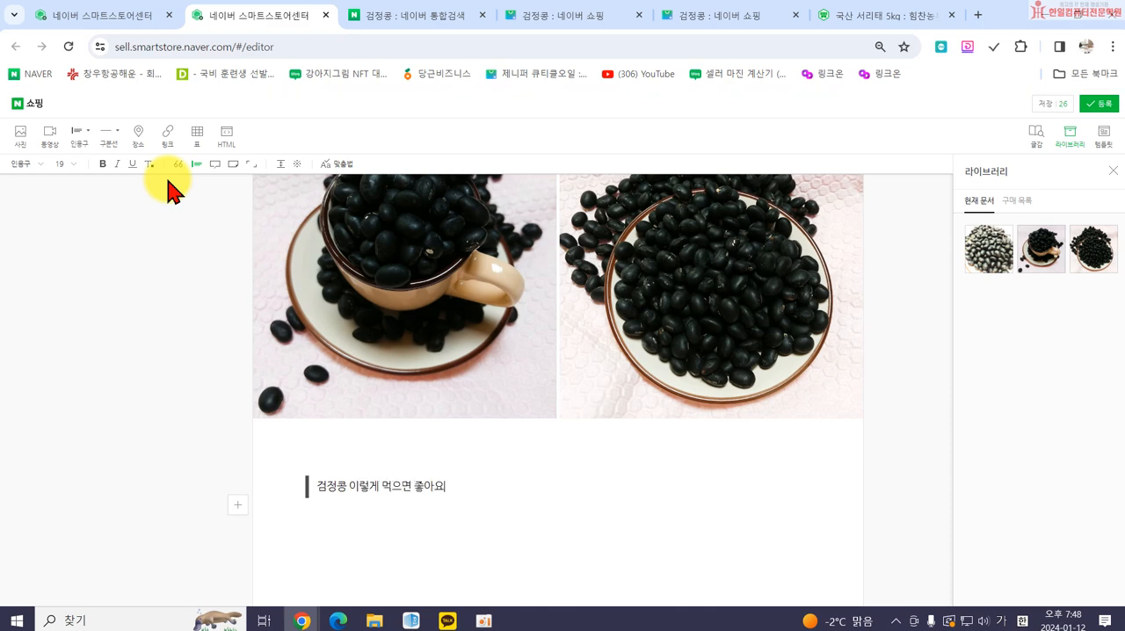
Start a numbered list below the quote heading with the item "검정콩은 그냥 먹는 것보다는 볶아서 먹으면 건강에 더 효과가 있다.".
{"action": "left_click", "coordinate": [318, 523]}
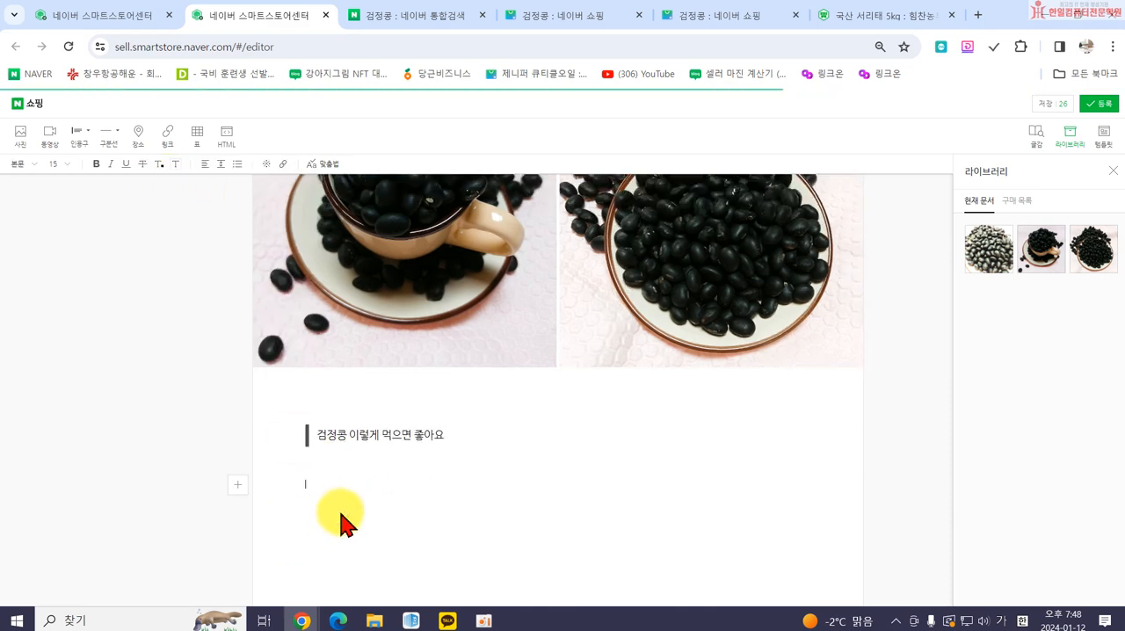
{"action": "type", "text": "1. 4ㅓ정콩"}
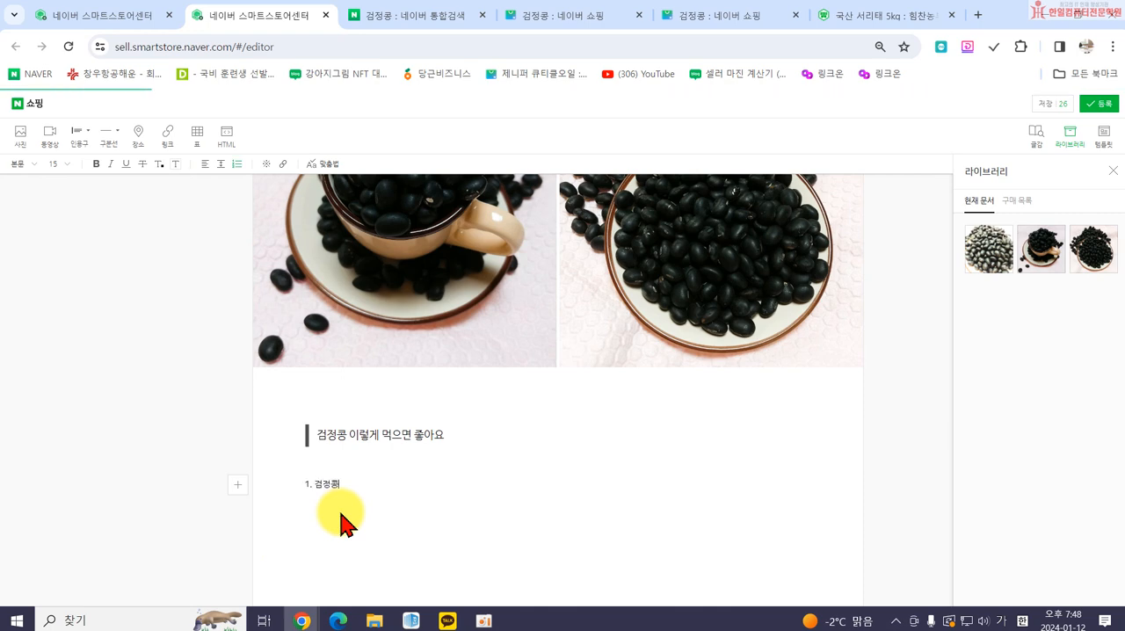
{"action": "type", "text": "은 그냥 먹"}
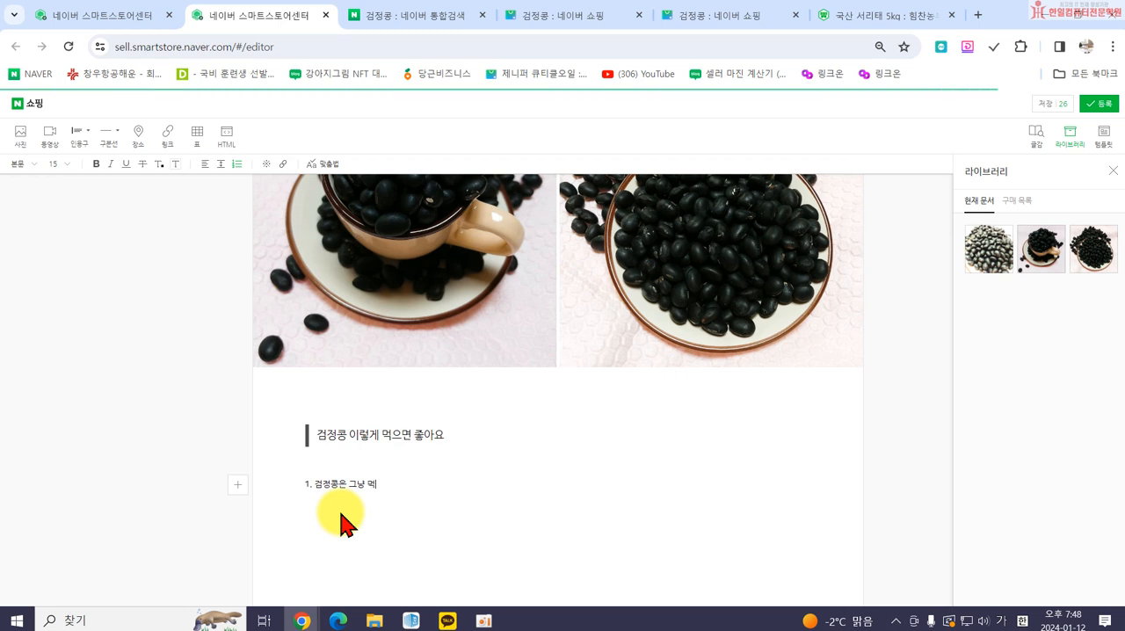
{"action": "type", "text": "는 게보다는 볶"}
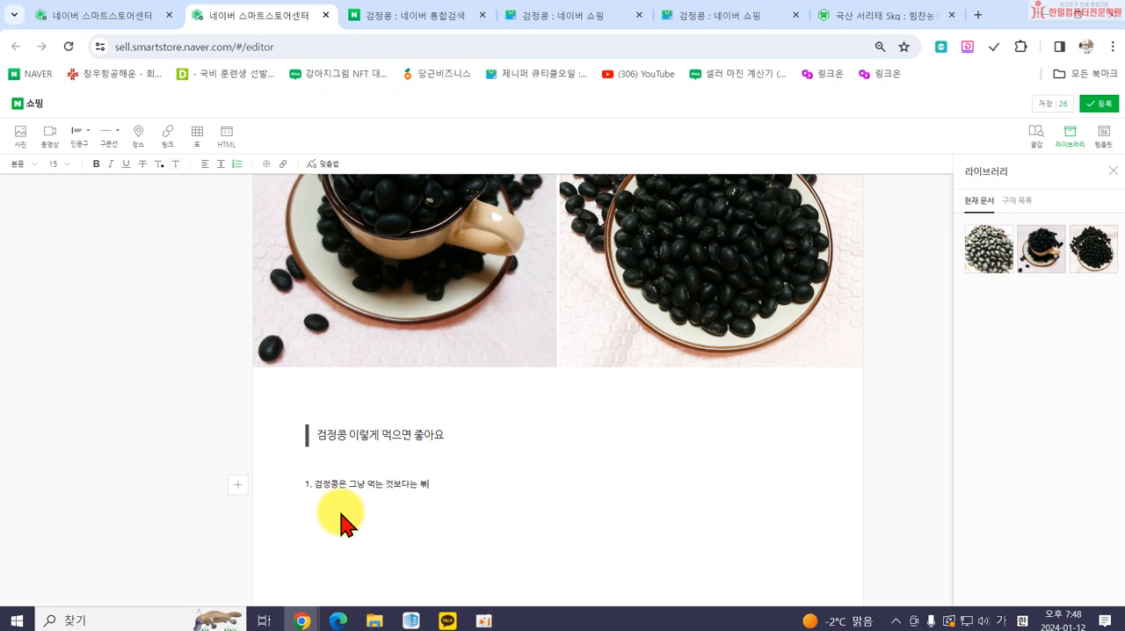
{"action": "type", "text": "아서 먹으면 ㄱ"}
{"action": "type", "text": "건강에 더 좋"}
{"action": "type", "text": "있다."}
{"action": "key", "text": "Return"}
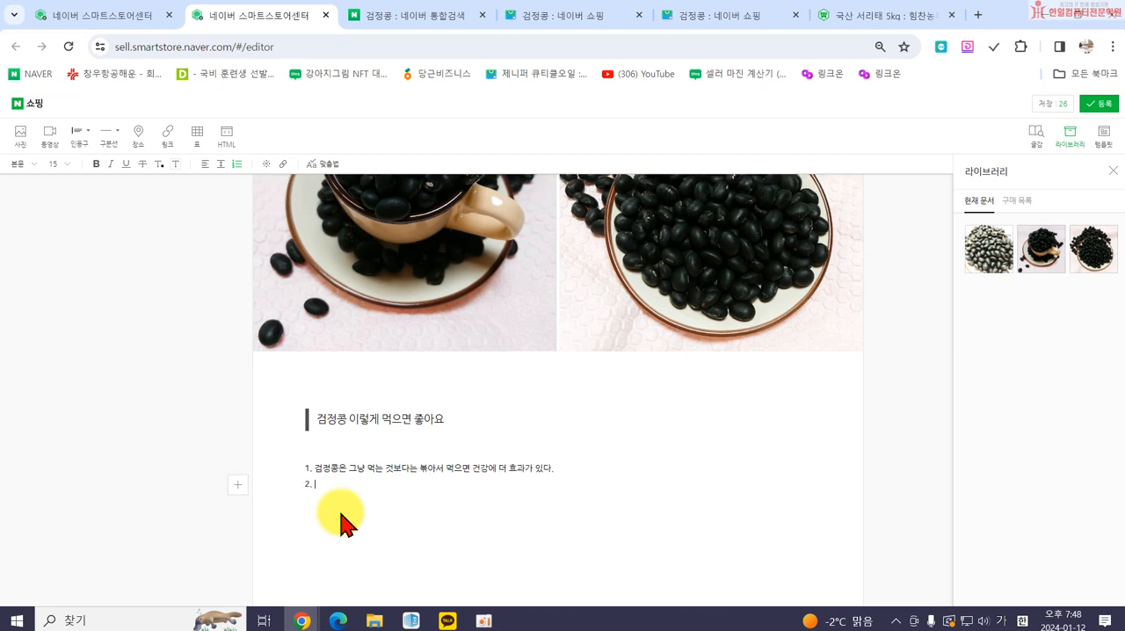
Add the second list item "볶은 검정콩은 하루에 10알씩 수시로 먹되, 한번 볶은 것은 1주일 안에 모두 먹는 것이 좋다.".
{"action": "type", "text": "ㅂ호"}
{"action": "key", "text": "BackSpace"}
{"action": "key", "text": "BackSpace"}
{"action": "key", "text": "BackSpace"}
{"action": "type", "text": "보"}
{"action": "type", "text": "은 검정콩"}
{"action": "type", "text": "은 하루에 10알씩 섞"}
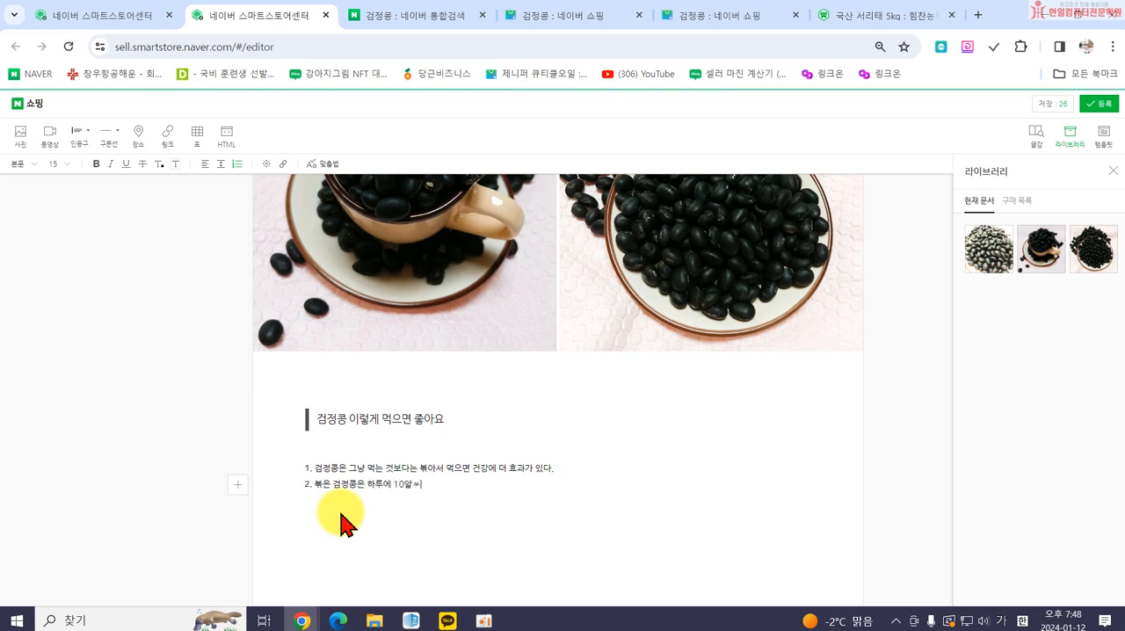
{"action": "type", "text": "시로 먹되, "}
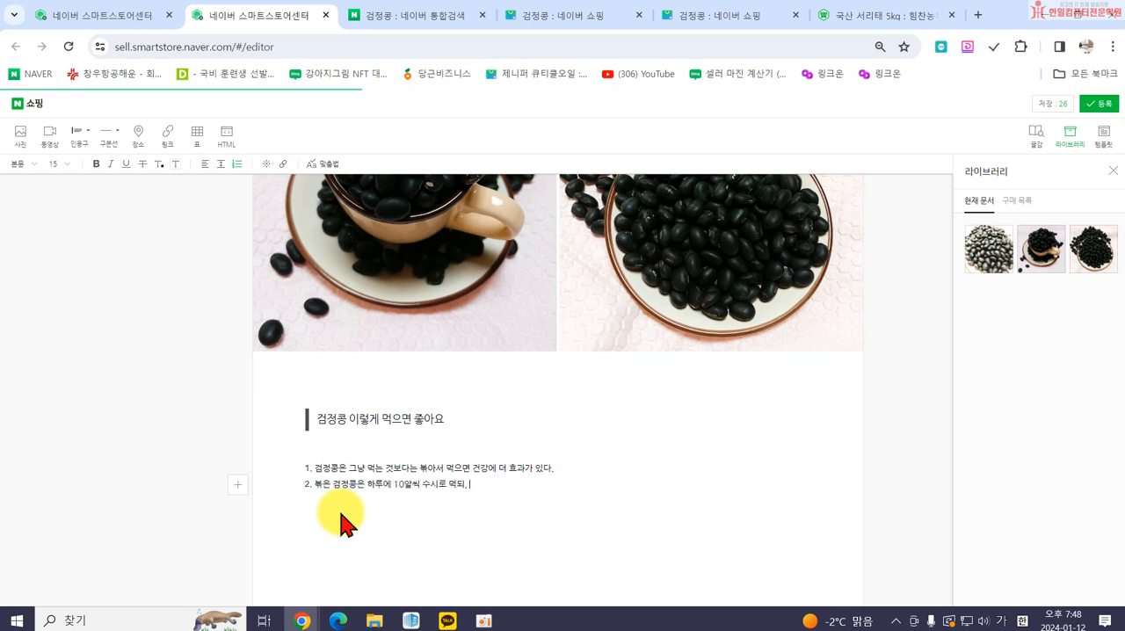
{"action": "type", "text": "핸번 뵈은 것은 1중"}
{"action": "type", "text": "일 안에 모두 먹는 ㄱ"}
{"action": "type", "text": "것에"}
{"action": "type", "text": " 좋다."}
{"action": "key", "text": "Return"}
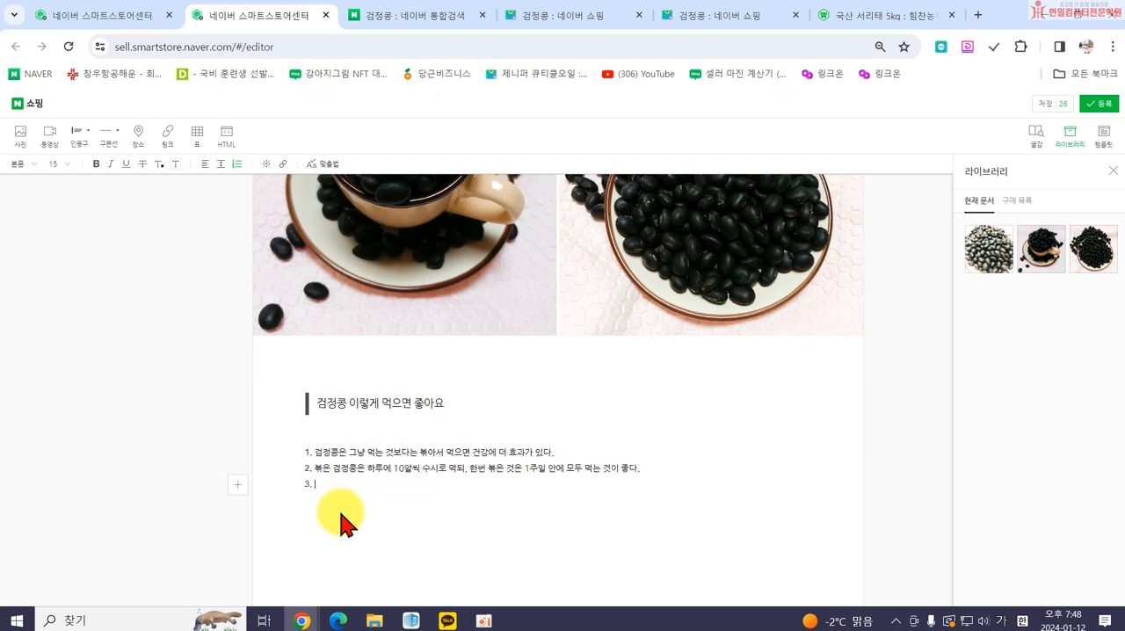
Add the third list item "검은콩 1컵을 10분정도 볶은 뒤에 식초 2ㅓㅂ에 담가 하룻밤 두었다가 마시면 통풍을 개선하는데 효과가 있다.".
{"action": "type", "text": "검은ㅋ콩 1컵을 10분정도 볶은 뒤에 식"}
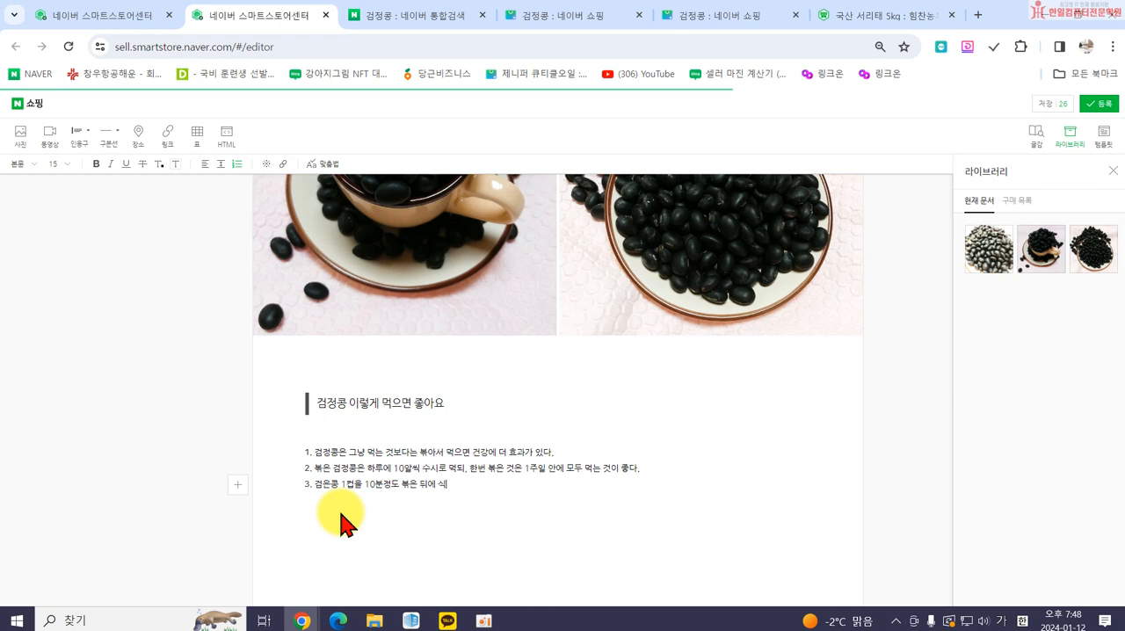
{"action": "type", "text": "초 2 ㅓㅂ에 담가 하룻밤 두었다"}
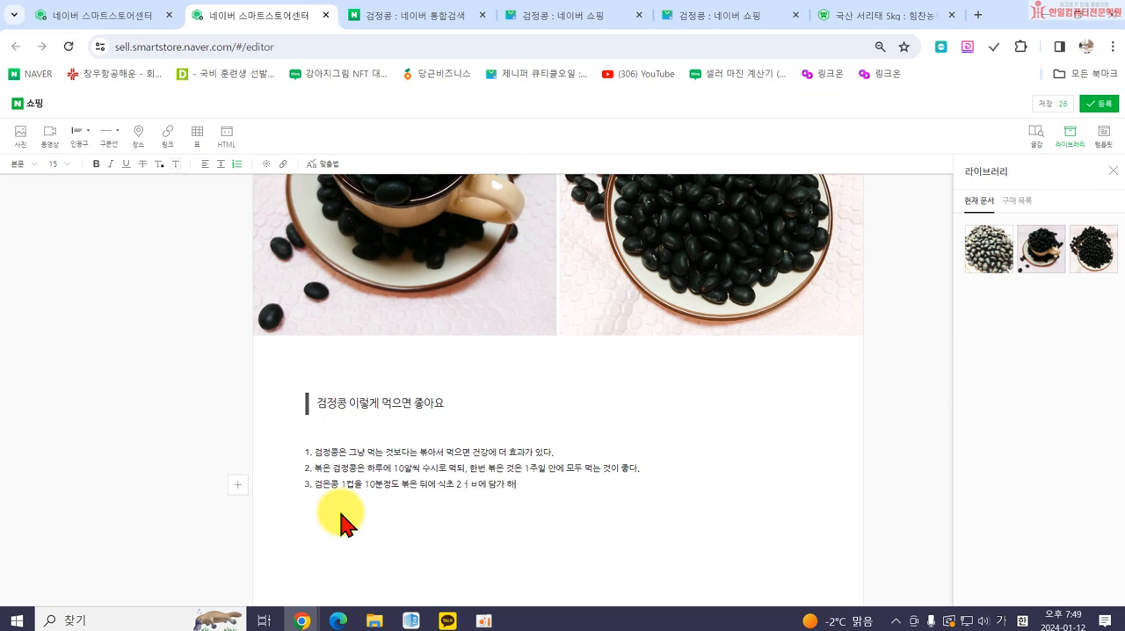
{"action": "type", "text": "가 마시면"}
{"action": "type", "text": " 통통해"}
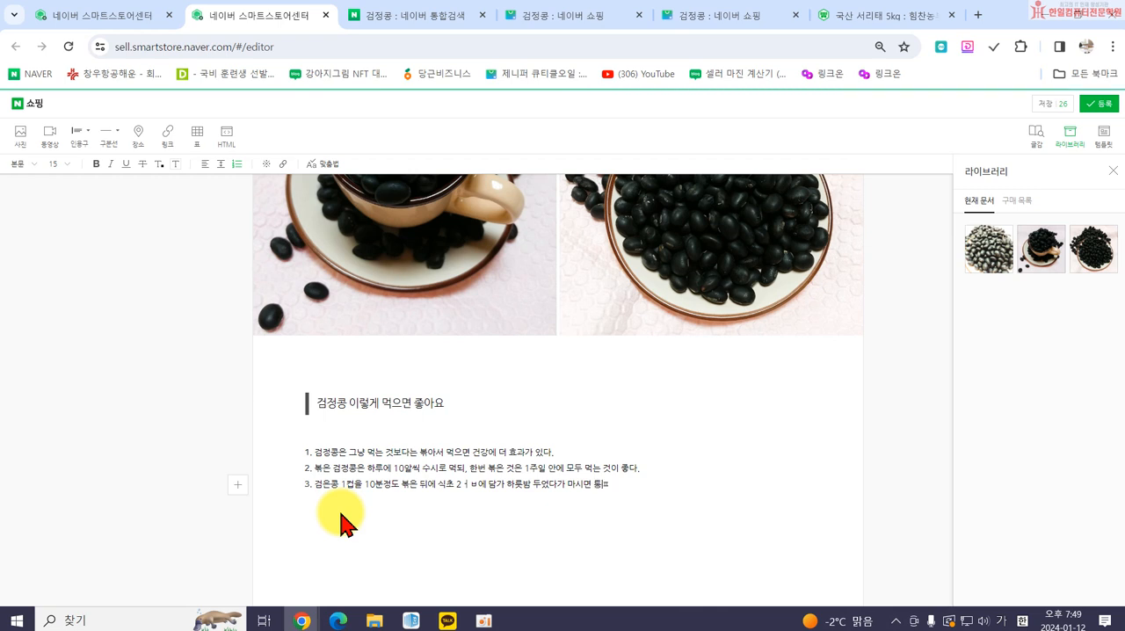
{"action": "type", "text": " 개선하는 디효과가 있다."}
{"action": "key", "text": "Return"}
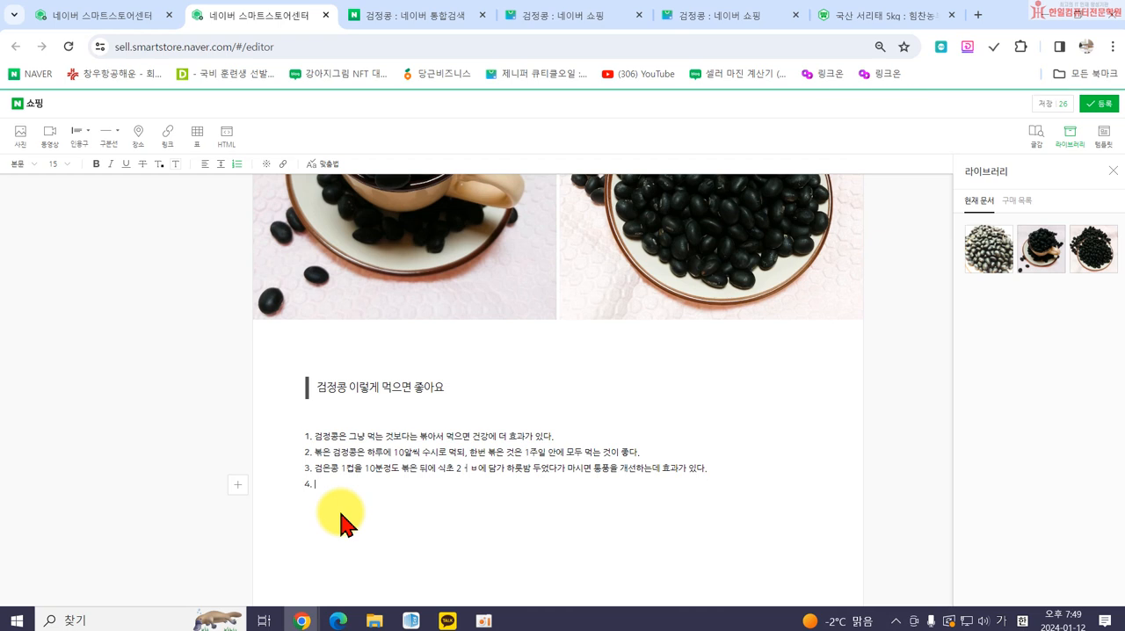
Add the fourth list item "검은콩 30g을 볶아서 청주나 소주 1컵에 담가 하룻밤 두었다가 하루에 2~3차례 1큰술씩 마시면 관절통에 효과가 있다.".
{"action": "type", "text": "검은 ㅋ콩 3-0ㅎ"}
{"action": "key", "text": "BackSpace"}
{"action": "key", "text": "BackSpace"}
{"action": "key", "text": "BackSpace"}
{"action": "key", "text": "BackSpace"}
{"action": "key", "text": "BackSpace"}
{"action": "key", "text": "BackSpace"}
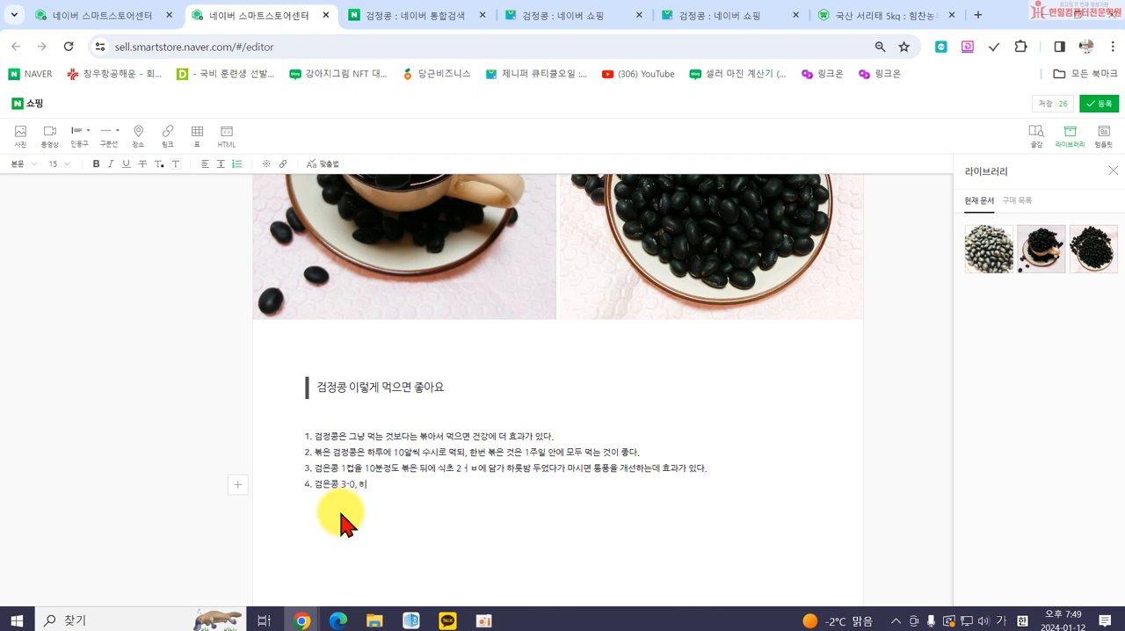
{"action": "type", "text": "0g을 "}
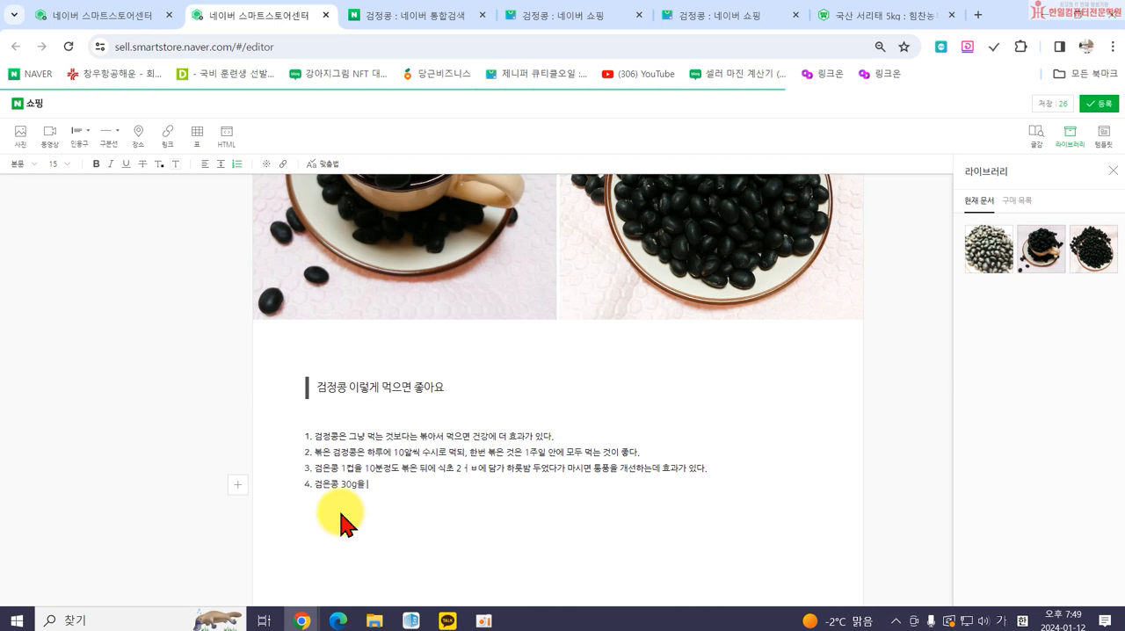
{"action": "type", "text": "볶아서"}
{"action": "type", "text": " 첨"}
{"action": "type", "text": "주나 소주 1케에 담가 하룻"}
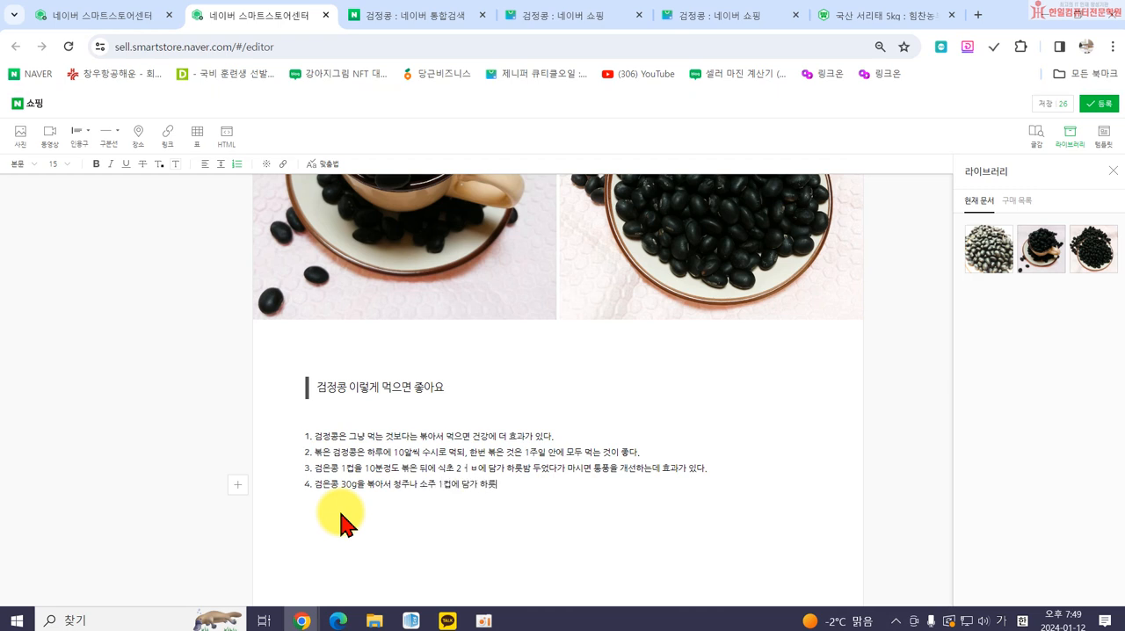
{"action": "type", "text": "밤 두었다가 하룻"}
{"action": "type", "text": "에 22~3차례"}
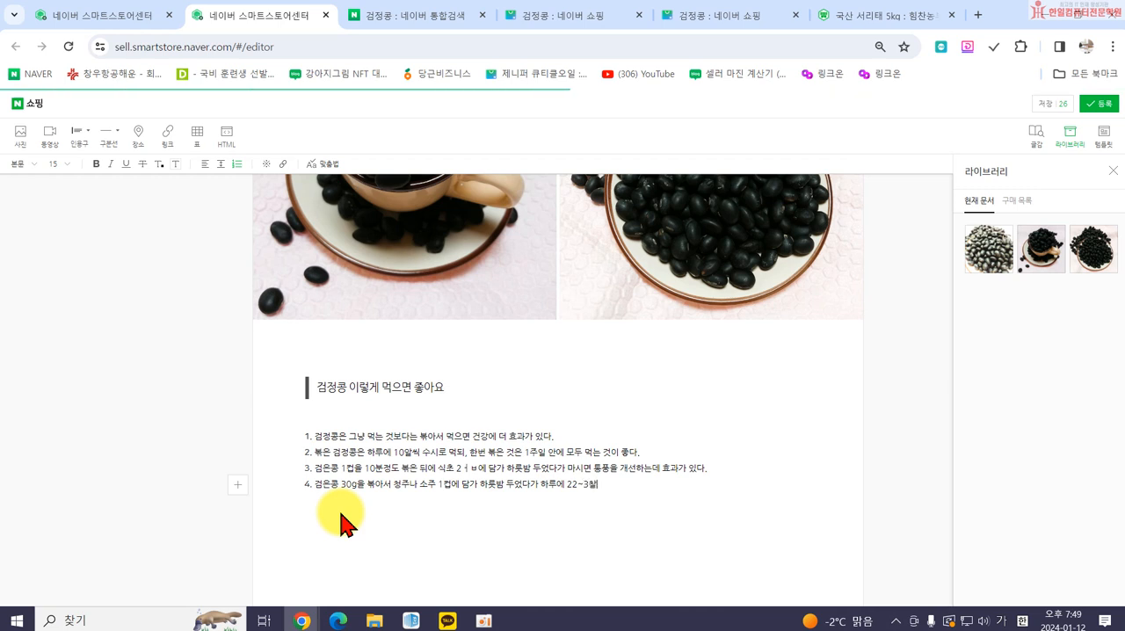
{"action": "type", "text": " 1큰술씩"}
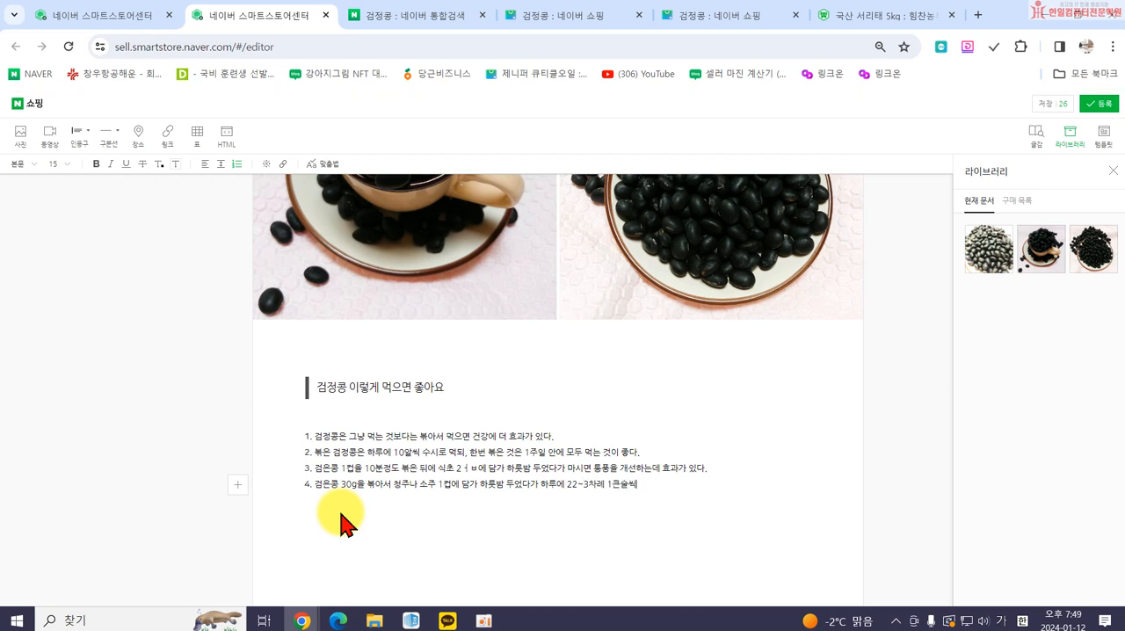
{"action": "type", "text": " 마심면 괜"}
{"action": "type", "text": "절통에 효과가"}
{"action": "type", "text": " 있다."}
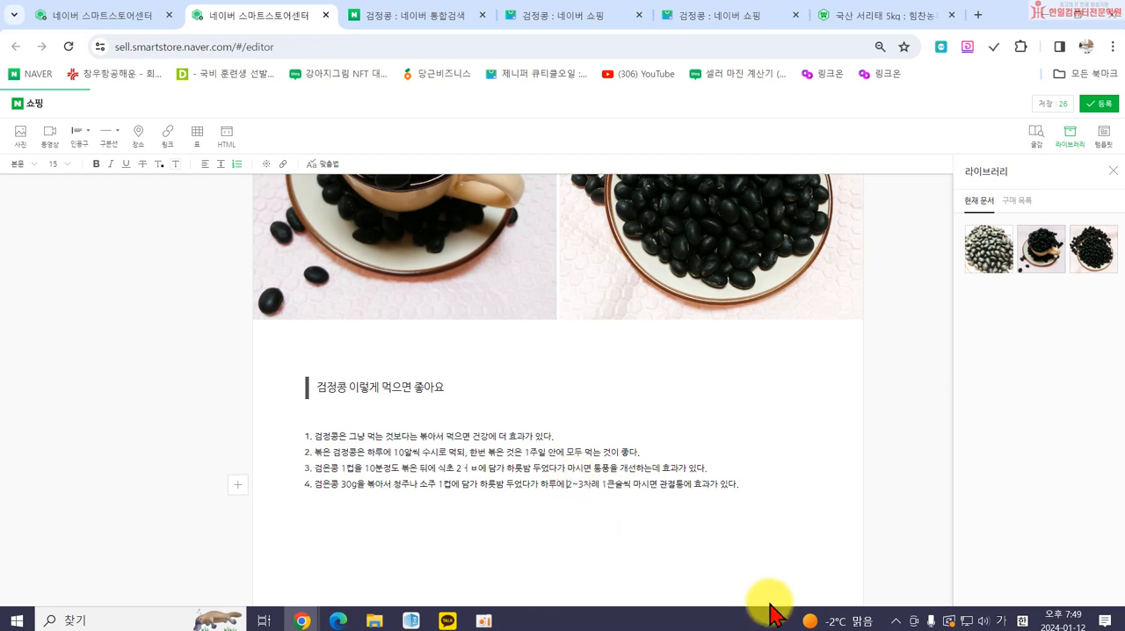
Reduce the side-by-side photo pair from full document width to the width of the body text.
{"action": "scroll", "coordinate": [587, 486], "scroll_direction": "up", "scroll_amount": 4}
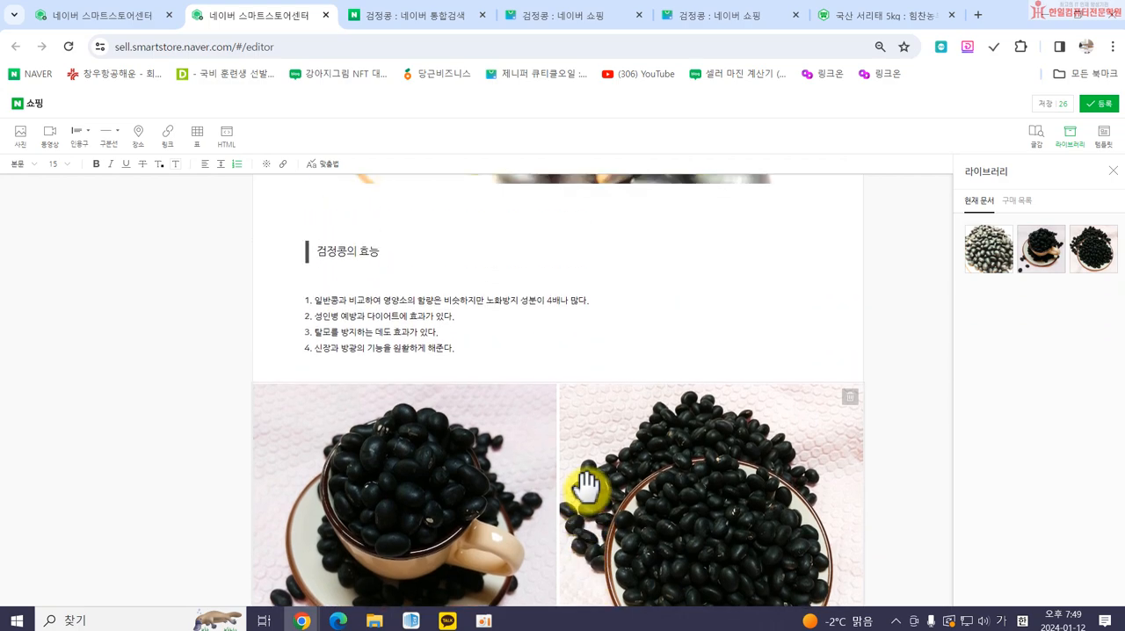
{"action": "scroll", "coordinate": [587, 486], "scroll_direction": "up", "scroll_amount": 2}
{"action": "scroll", "coordinate": [522, 439], "scroll_direction": "down", "scroll_amount": 4}
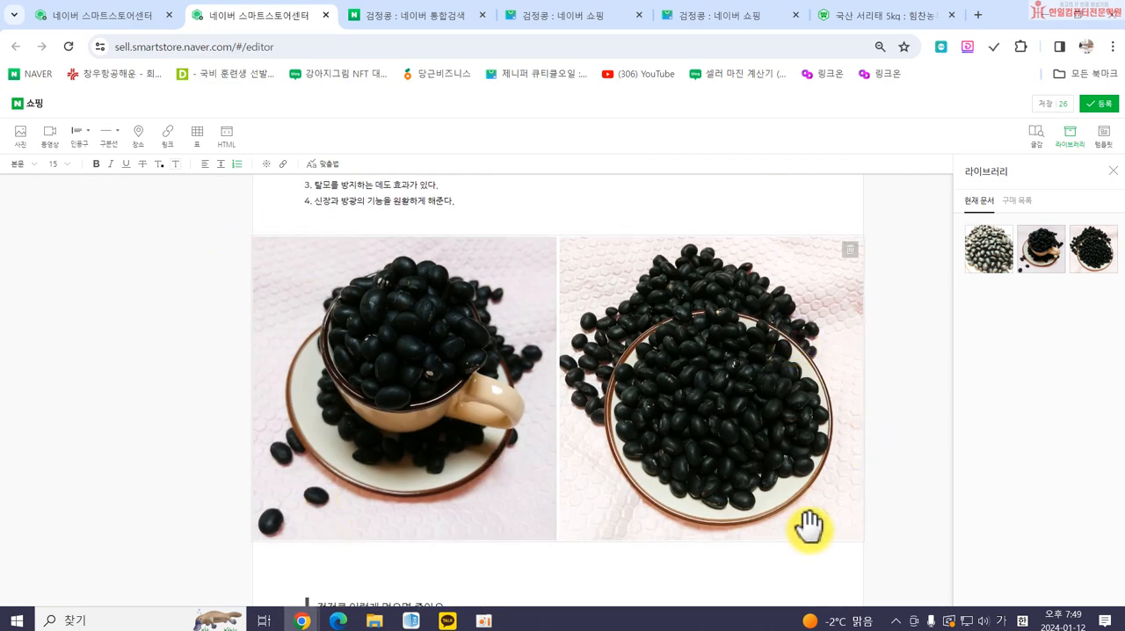
{"action": "left_click", "coordinate": [497, 323]}
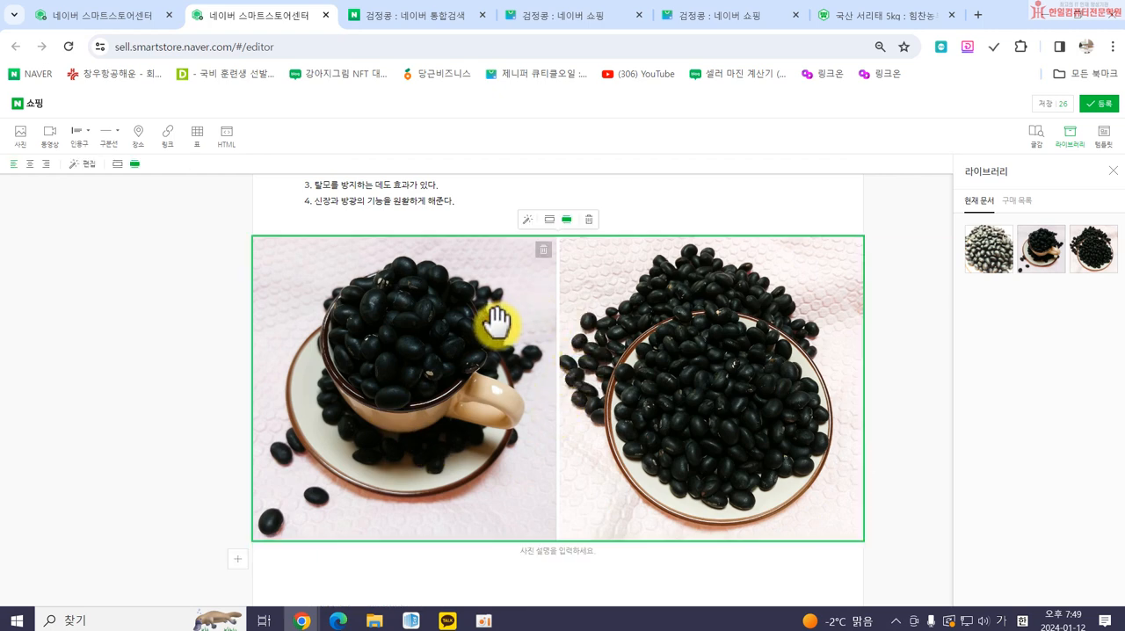
{"action": "left_click", "coordinate": [546, 221]}
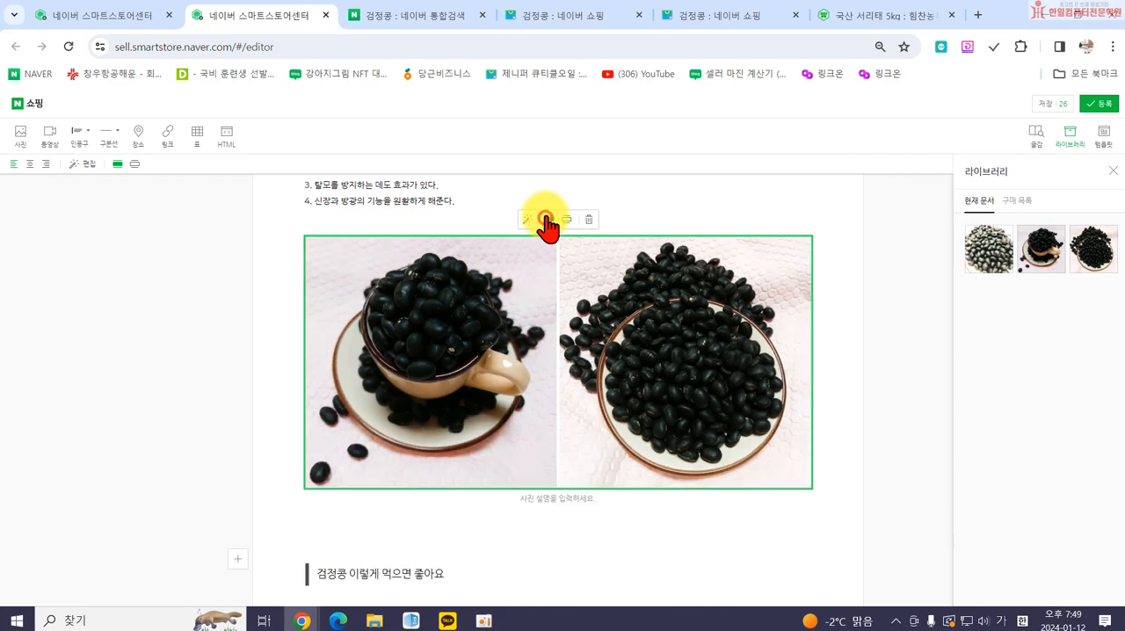
{"action": "scroll", "coordinate": [431, 450], "scroll_direction": "up", "scroll_amount": 4}
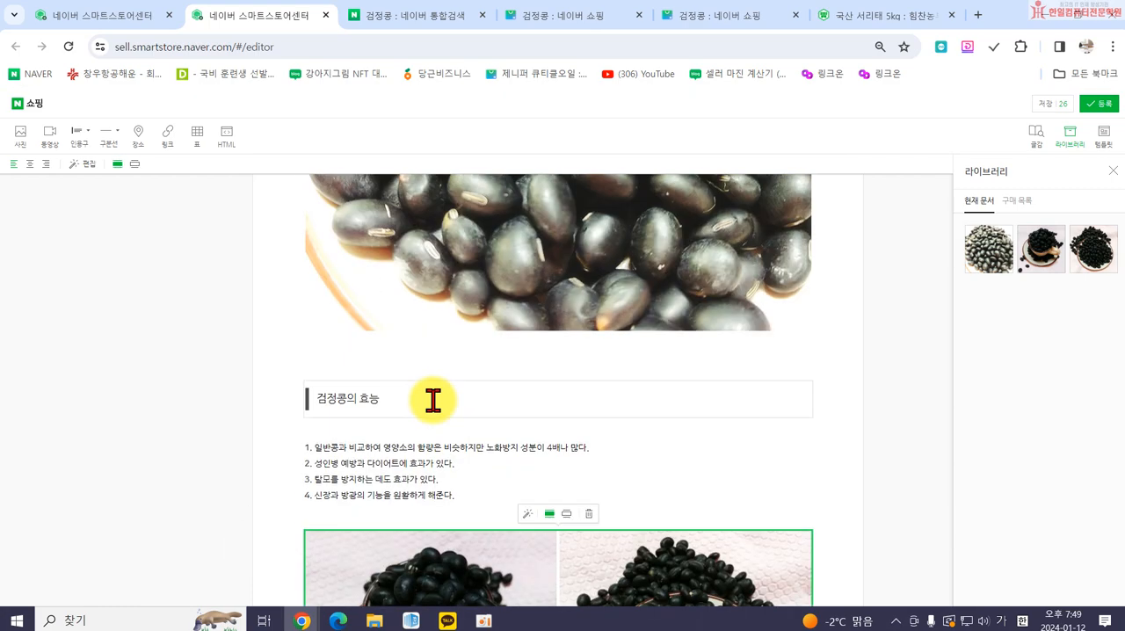
{"action": "scroll", "coordinate": [431, 455], "scroll_direction": "down", "scroll_amount": 4}
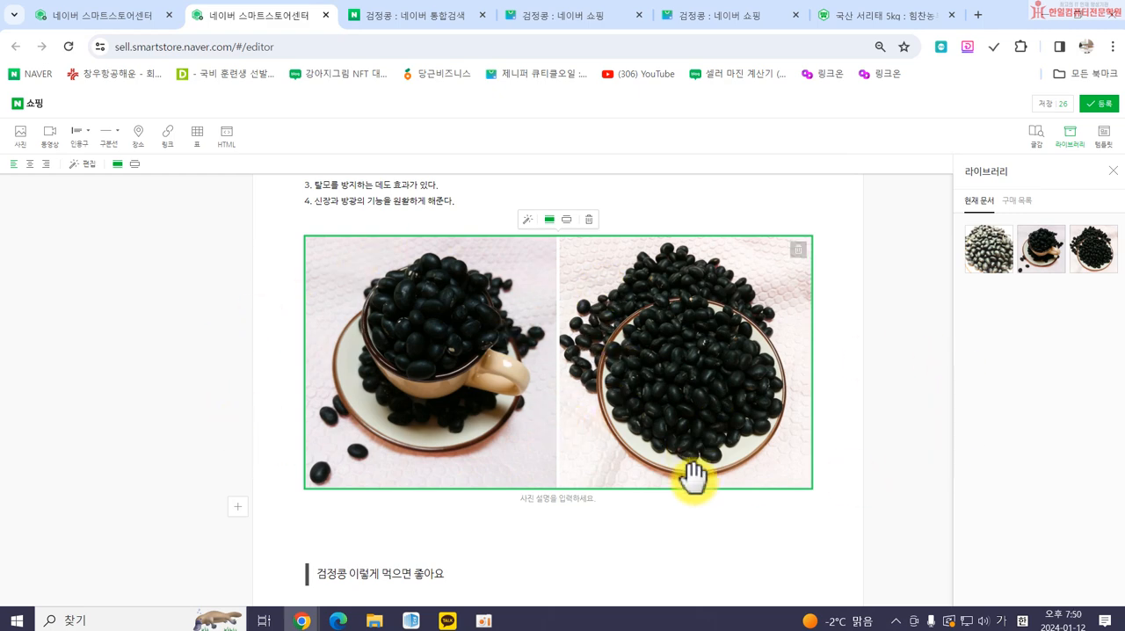
Insert the photo 건강9 from the computer below the fourth item of the "검정콩 이렇게 먹으면 좋아요" list.
{"action": "scroll", "coordinate": [647, 351], "scroll_direction": "down", "scroll_amount": 3}
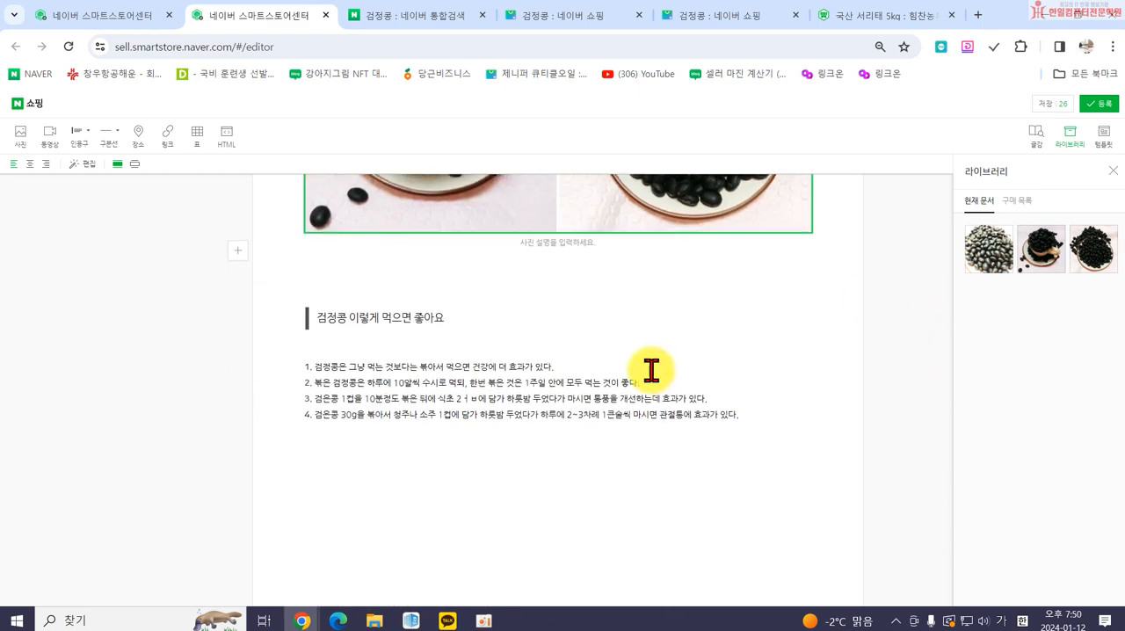
{"action": "left_click", "coordinate": [529, 455]}
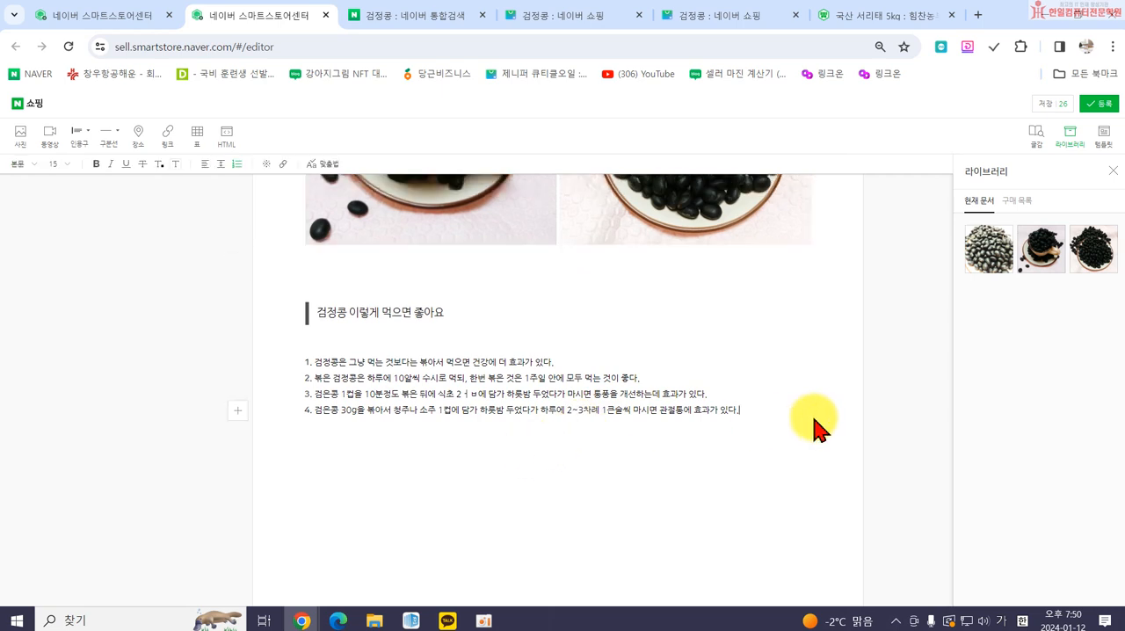
{"action": "key", "text": "Return"}
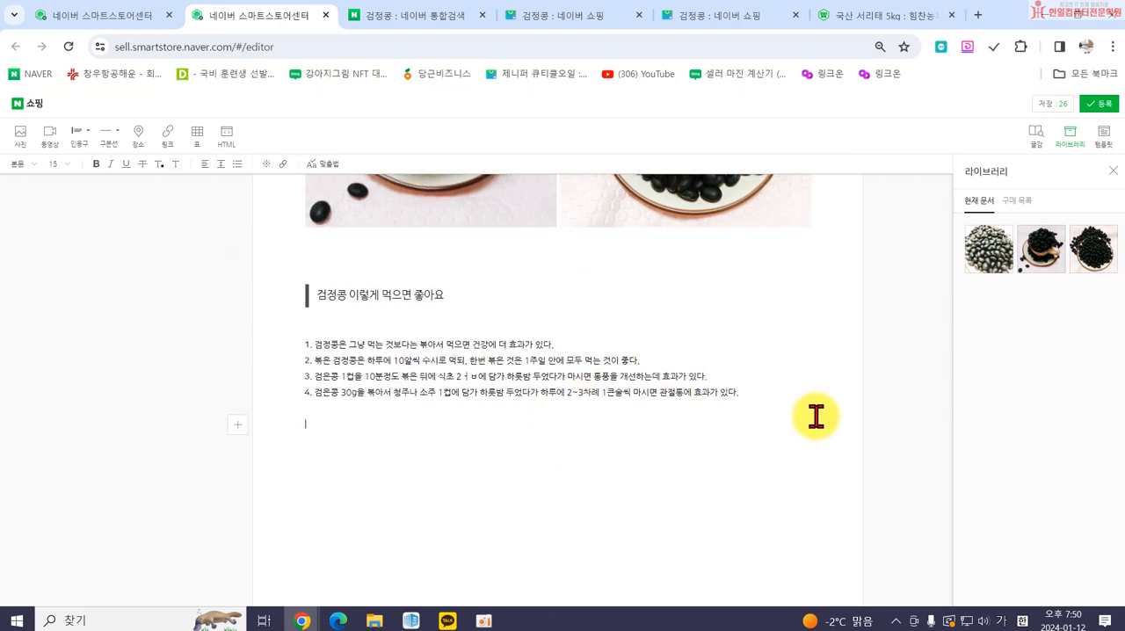
{"action": "left_click", "coordinate": [15, 141]}
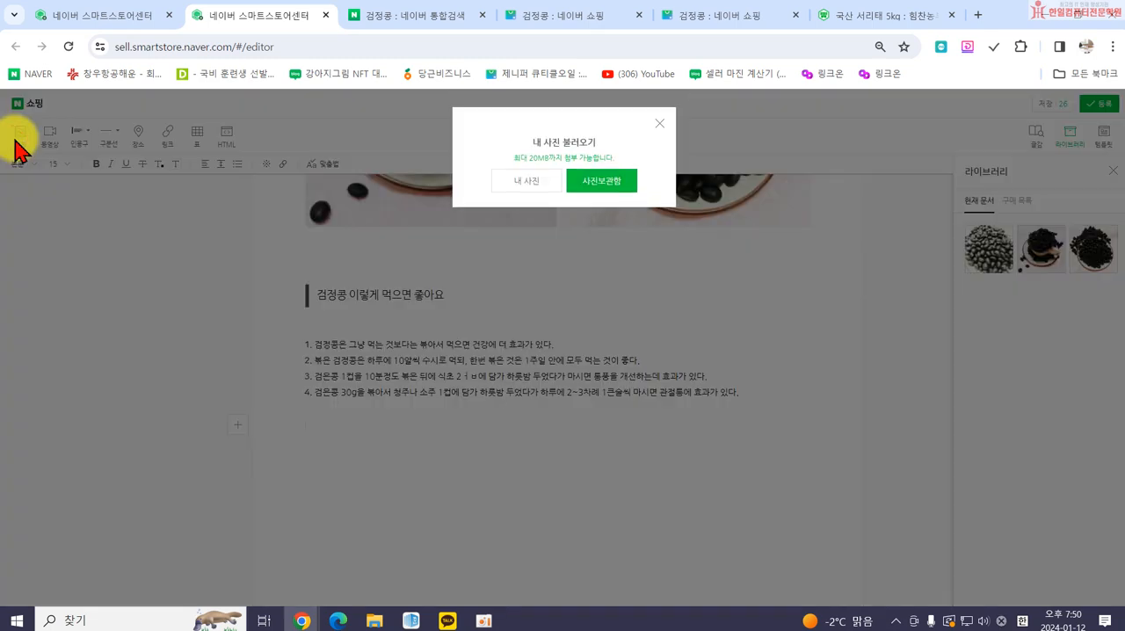
{"action": "left_click", "coordinate": [524, 183]}
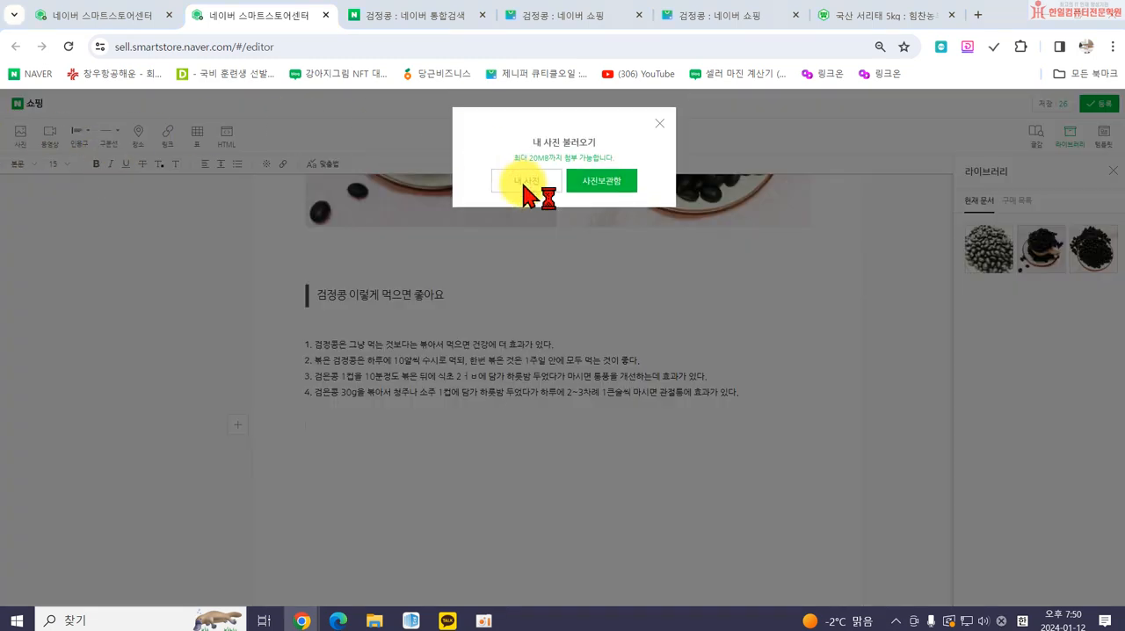
{"action": "scroll", "coordinate": [283, 165], "scroll_direction": "down", "scroll_amount": 5}
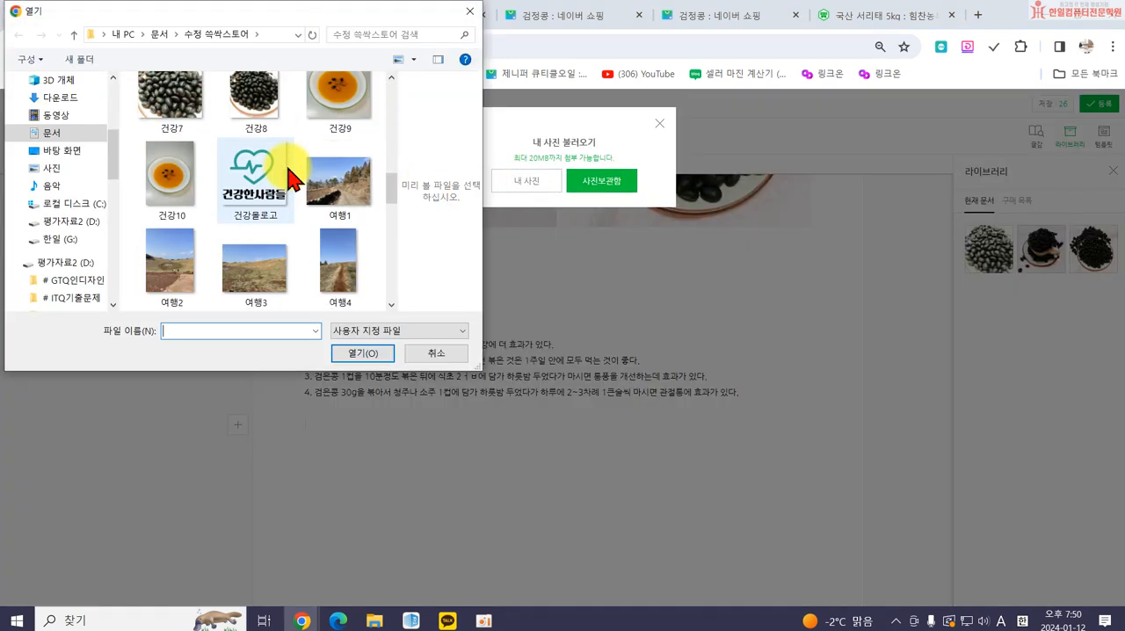
{"action": "scroll", "coordinate": [321, 196], "scroll_direction": "up", "scroll_amount": 3}
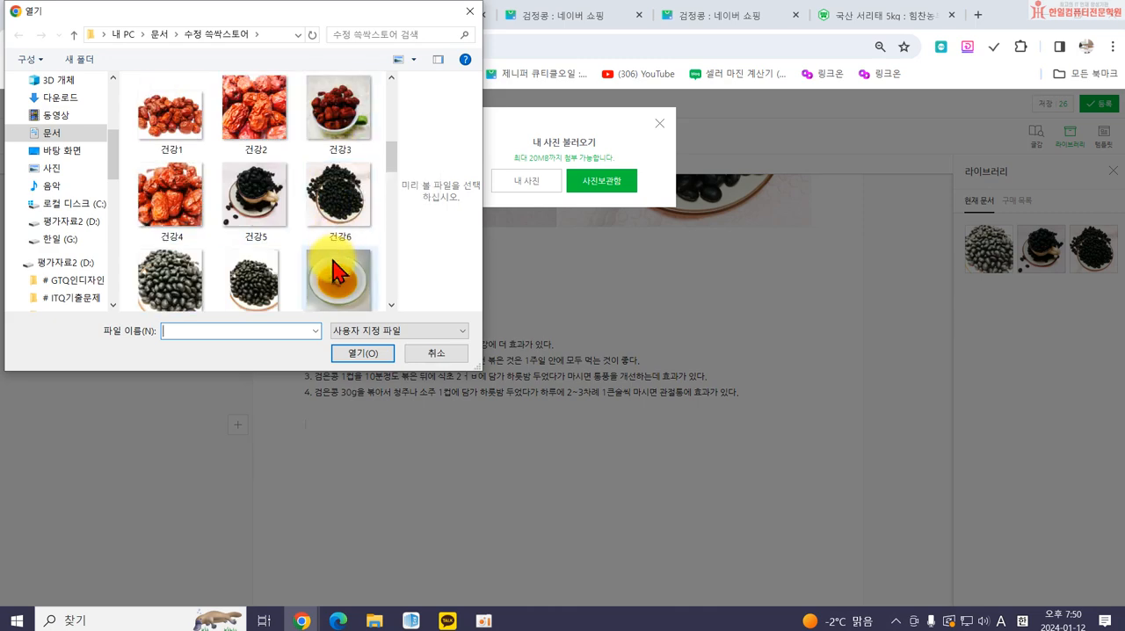
{"action": "double_click", "coordinate": [330, 265]}
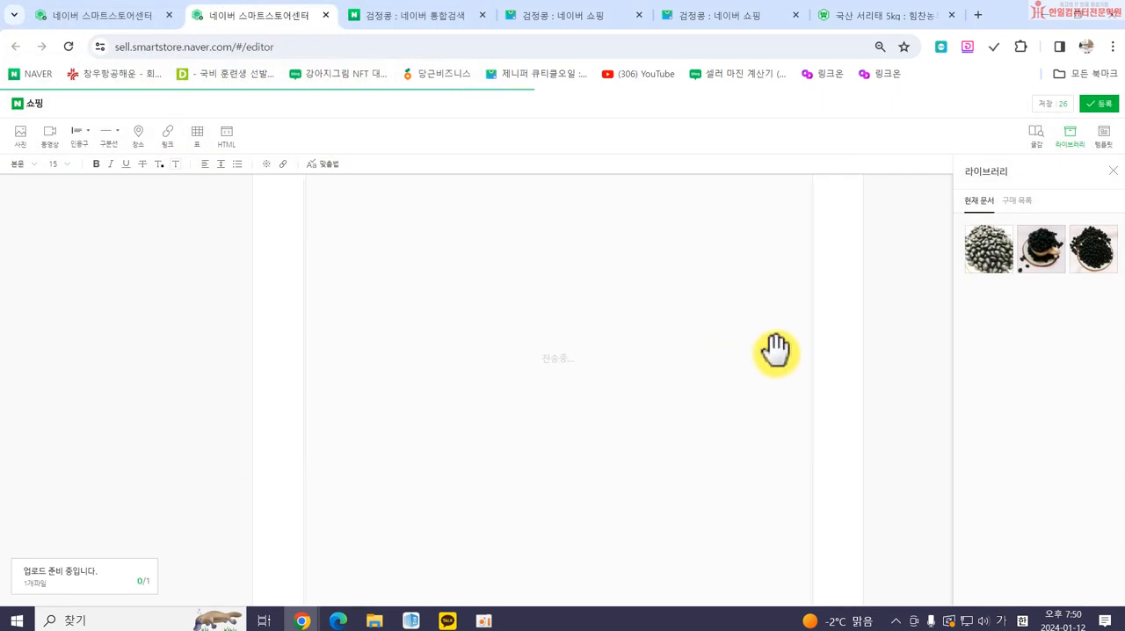
Review the whole detailed description from the title down to the newly inserted photo.
{"action": "scroll", "coordinate": [776, 351], "scroll_direction": "up", "scroll_amount": 15}
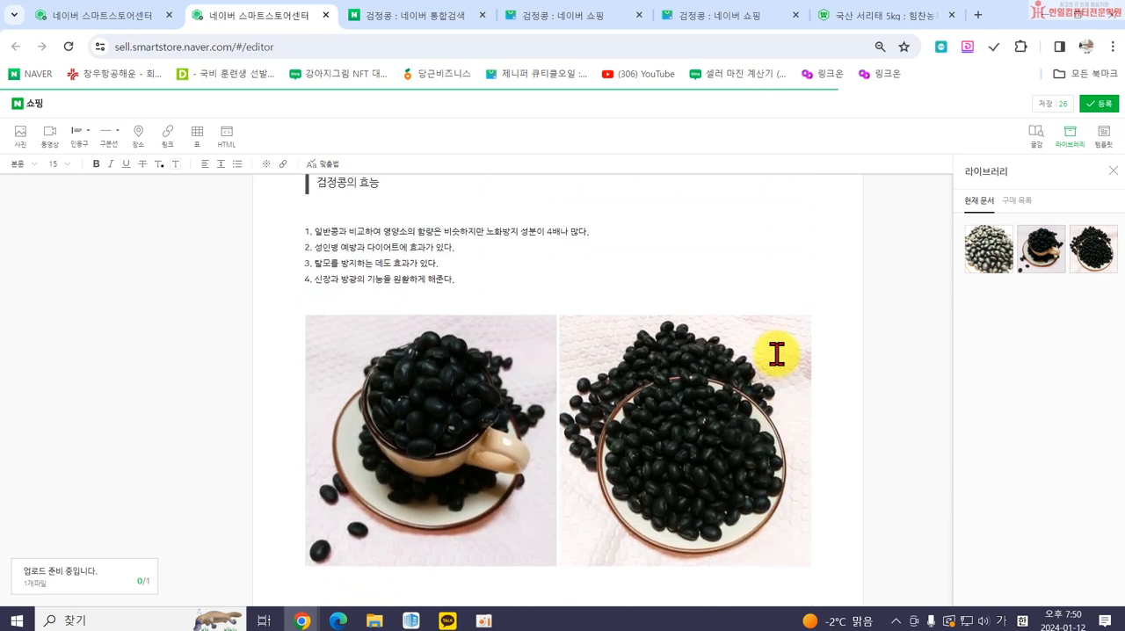
{"action": "scroll", "coordinate": [775, 353], "scroll_direction": "up", "scroll_amount": 3}
{"action": "scroll", "coordinate": [775, 354], "scroll_direction": "up", "scroll_amount": 2}
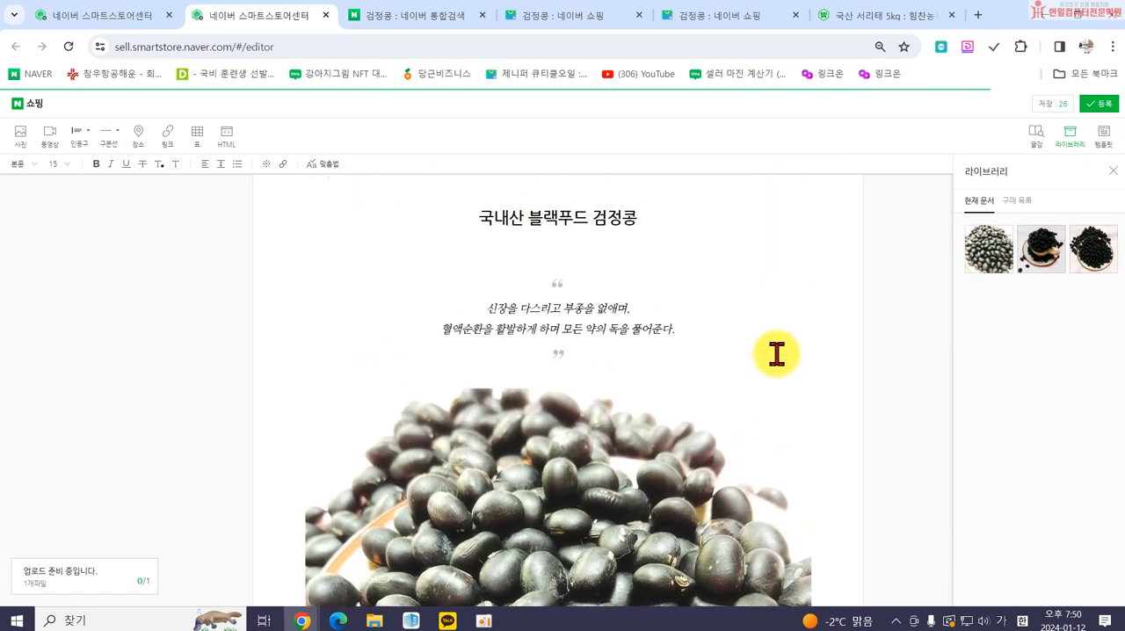
{"action": "scroll", "coordinate": [776, 354], "scroll_direction": "down", "scroll_amount": 10}
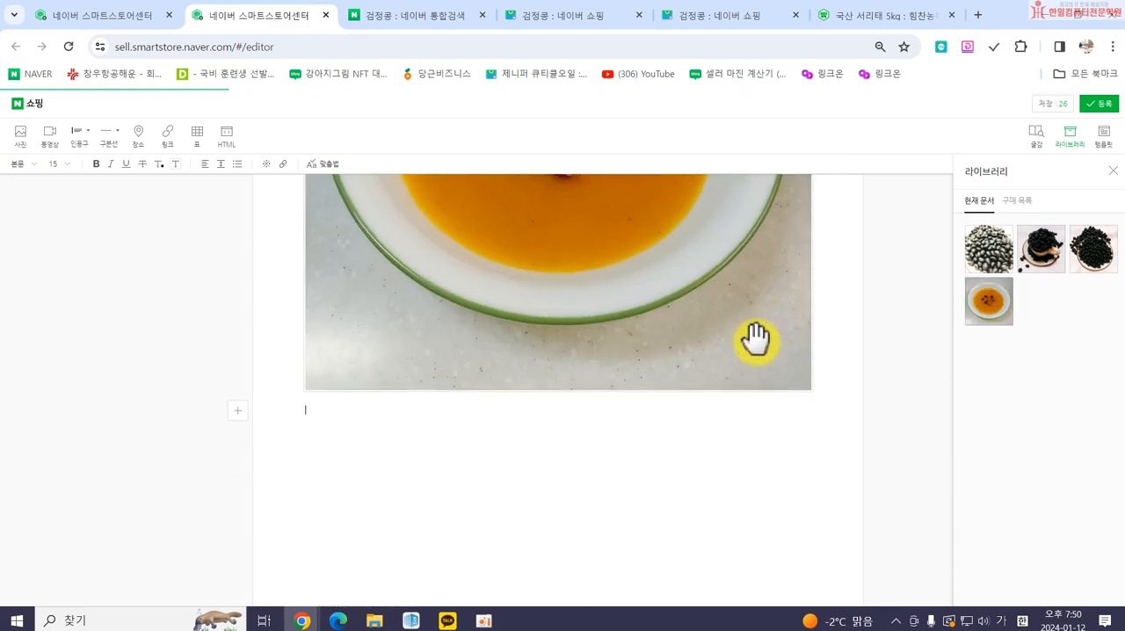
{"action": "scroll", "coordinate": [742, 329], "scroll_direction": "up", "scroll_amount": 4}
{"action": "scroll", "coordinate": [737, 323], "scroll_direction": "up", "scroll_amount": 1}
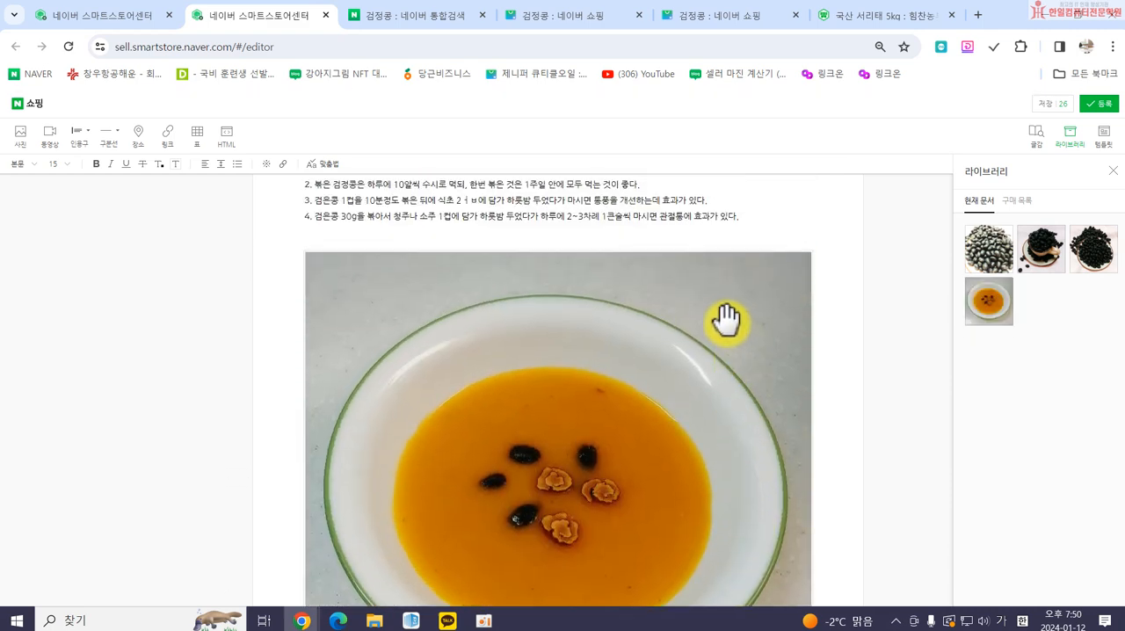
{"action": "scroll", "coordinate": [728, 320], "scroll_direction": "up", "scroll_amount": 5}
{"action": "scroll", "coordinate": [698, 317], "scroll_direction": "down", "scroll_amount": 10}
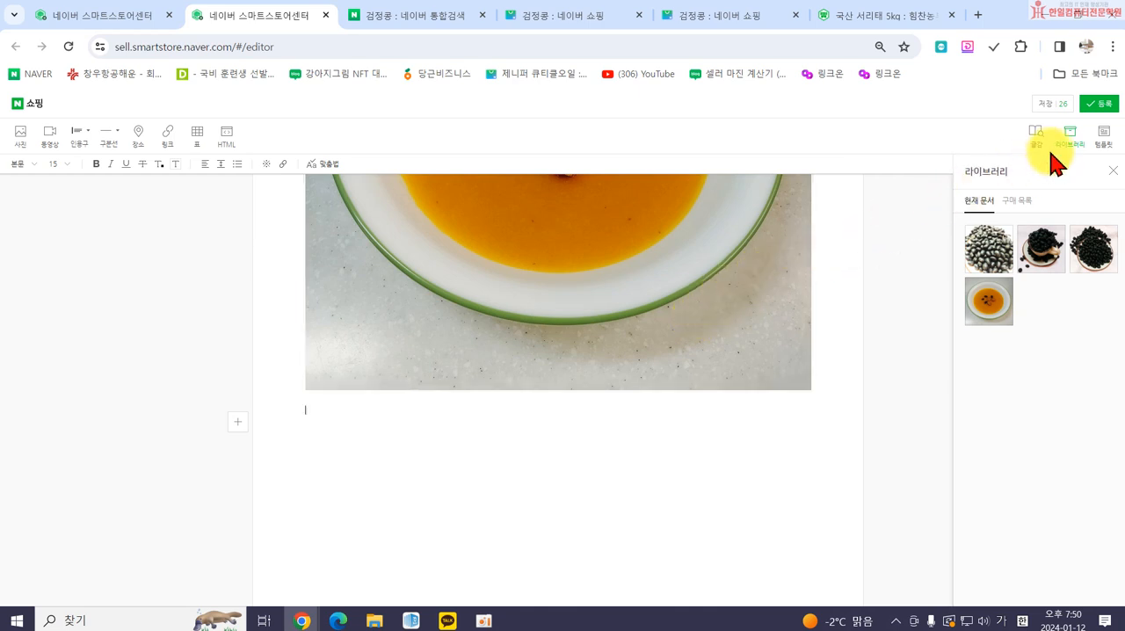
Register the finished detailed description in the product form and save the product temporarily (임시저장).
{"action": "left_click", "coordinate": [1095, 105]}
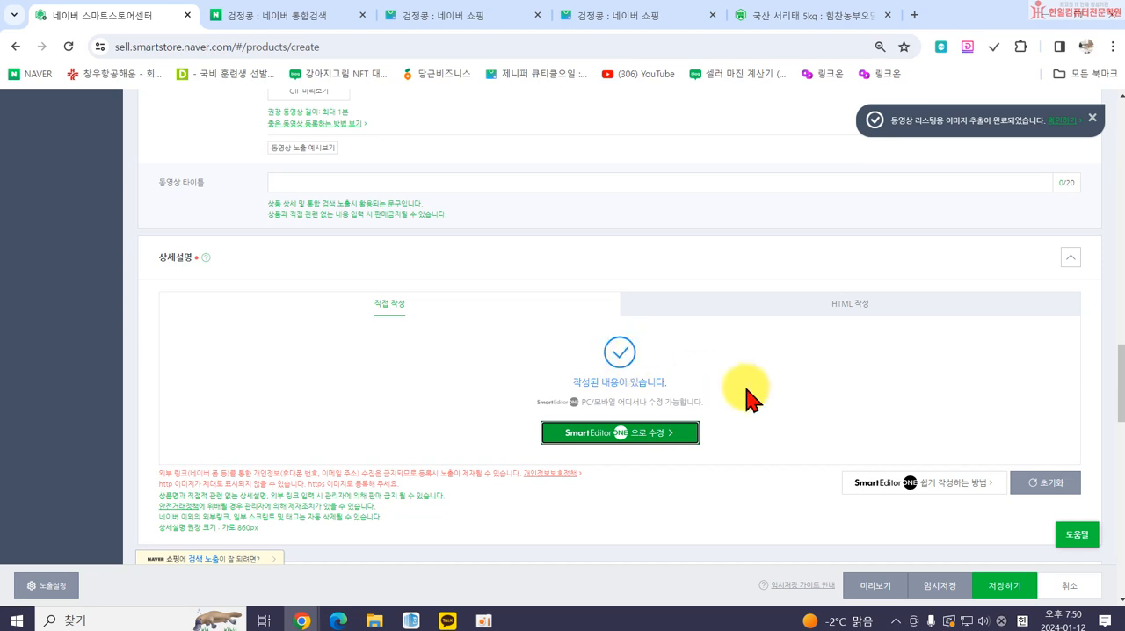
{"action": "left_click", "coordinate": [938, 587]}
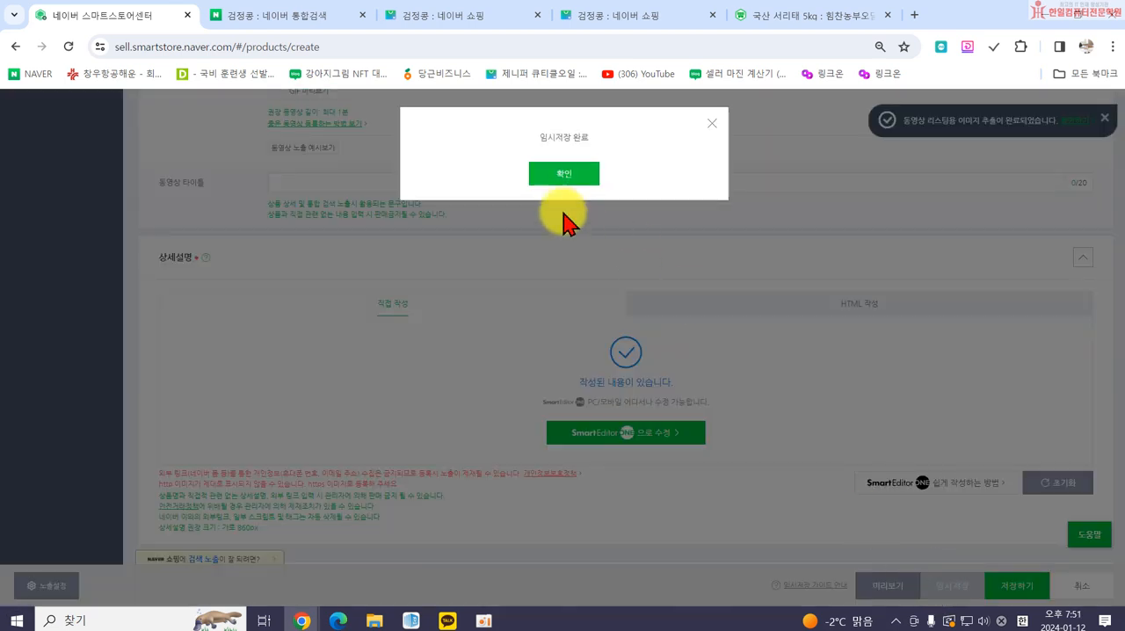
{"action": "left_click", "coordinate": [565, 175]}
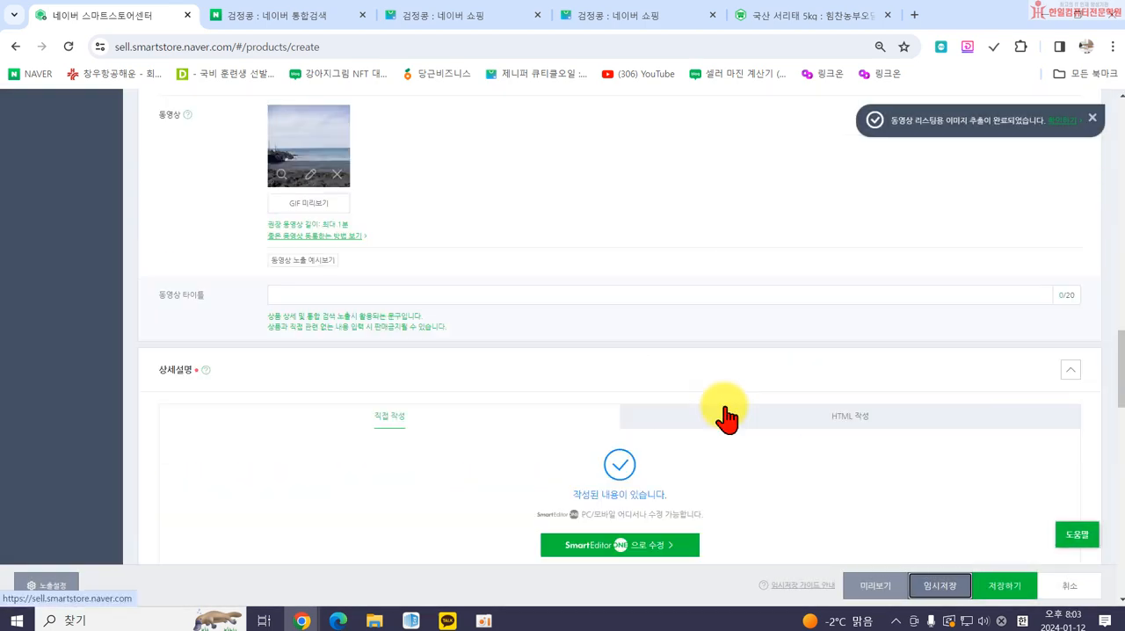
Expand the 상품 주요정보 section and look over its catalog, brand, manufacturer and product attribute fields.
{"action": "scroll", "coordinate": [557, 377], "scroll_direction": "down", "scroll_amount": 3}
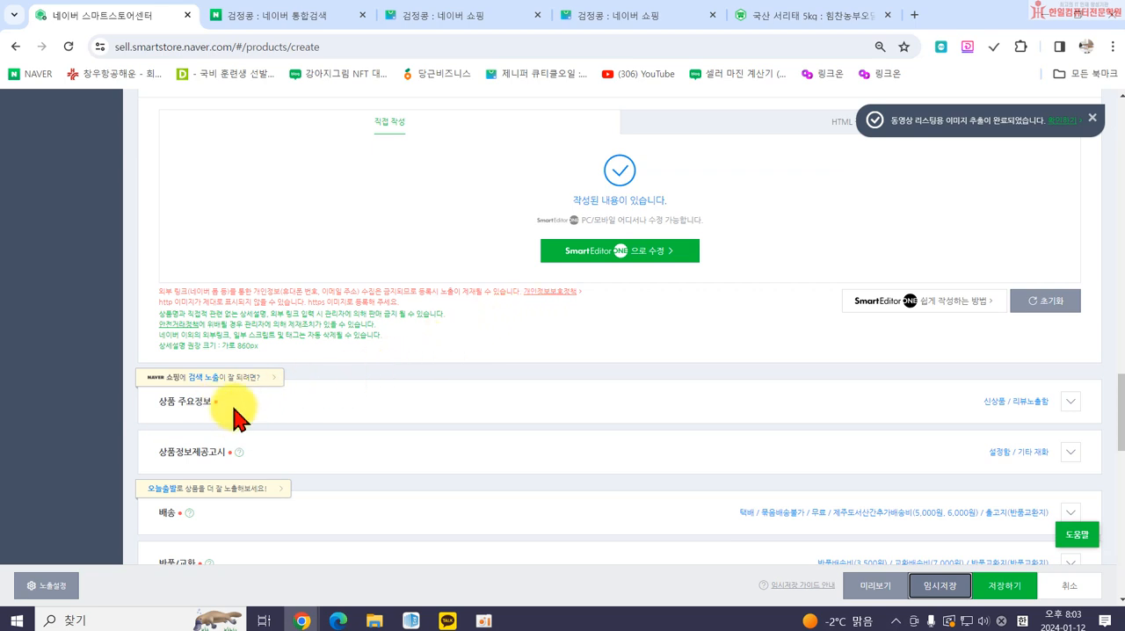
{"action": "left_click", "coordinate": [379, 401]}
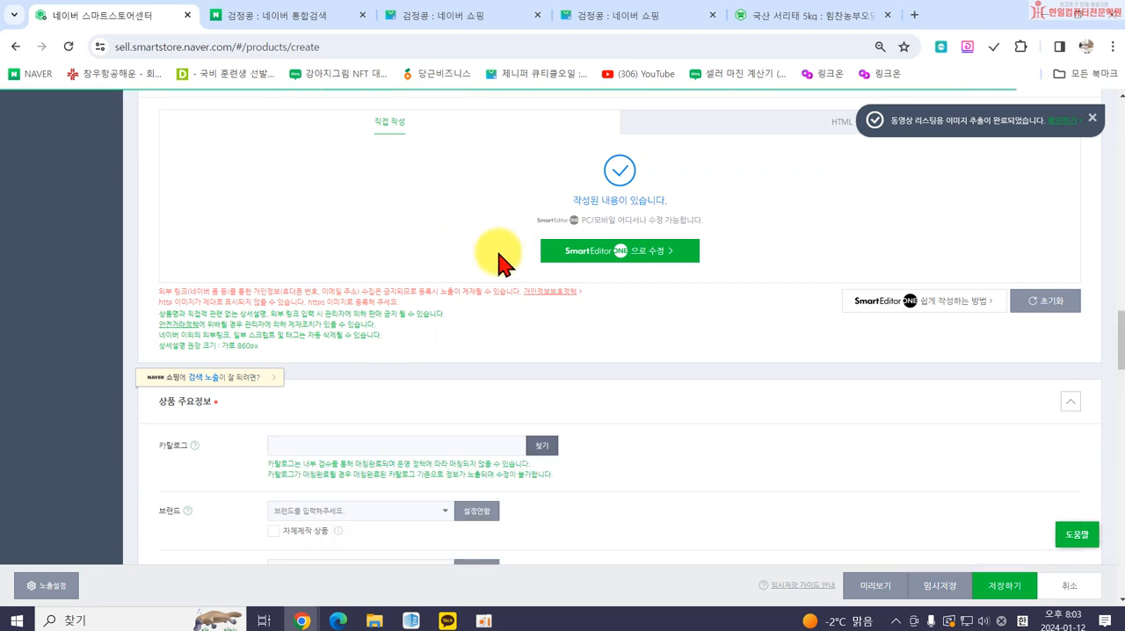
{"action": "scroll", "coordinate": [527, 413], "scroll_direction": "down", "scroll_amount": 1}
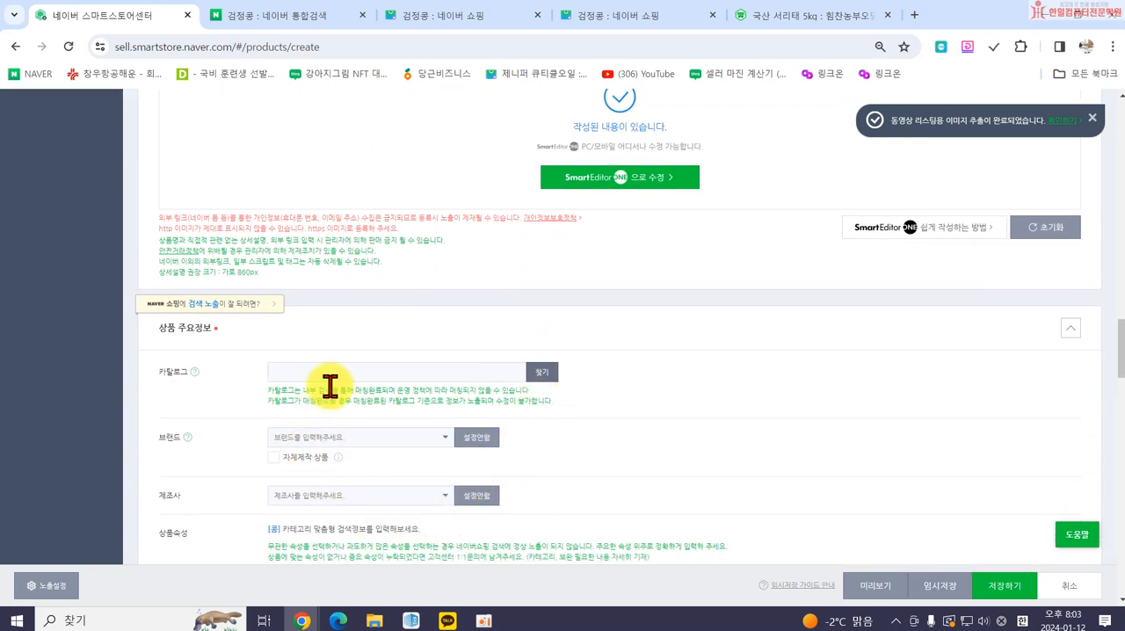
{"action": "scroll", "coordinate": [475, 505], "scroll_direction": "down", "scroll_amount": 2}
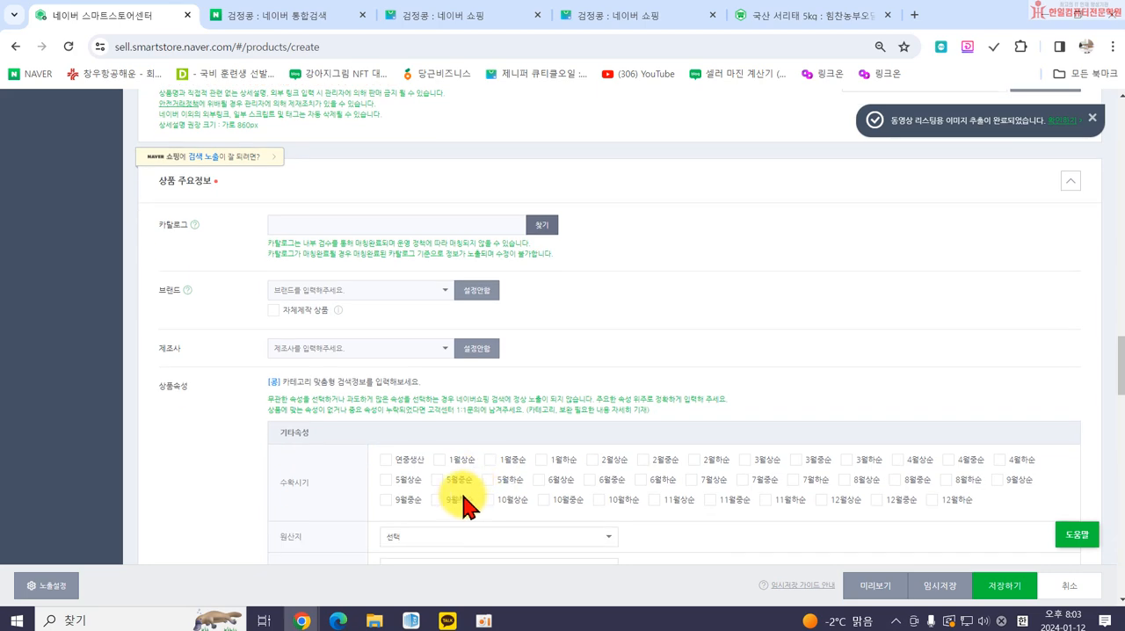
{"action": "scroll", "coordinate": [440, 479], "scroll_direction": "up", "scroll_amount": 1}
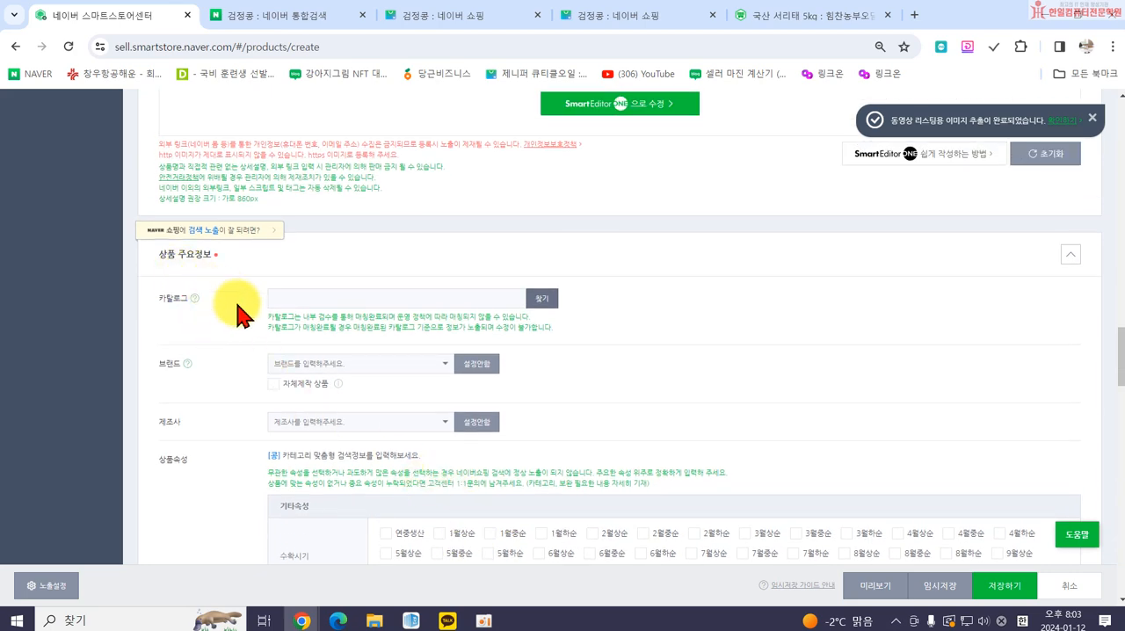
{"action": "scroll", "coordinate": [264, 325], "scroll_direction": "up", "scroll_amount": 15}
{"action": "scroll", "coordinate": [250, 263], "scroll_direction": "up", "scroll_amount": 4}
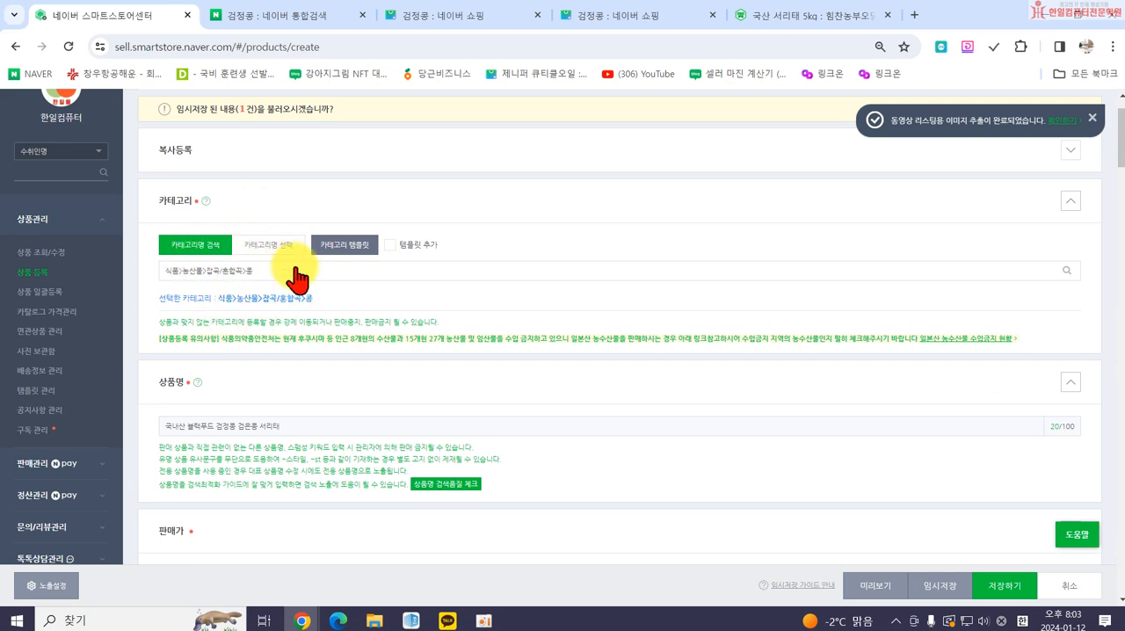
{"action": "scroll", "coordinate": [313, 382], "scroll_direction": "down", "scroll_amount": 15}
{"action": "scroll", "coordinate": [343, 422], "scroll_direction": "down", "scroll_amount": 2}
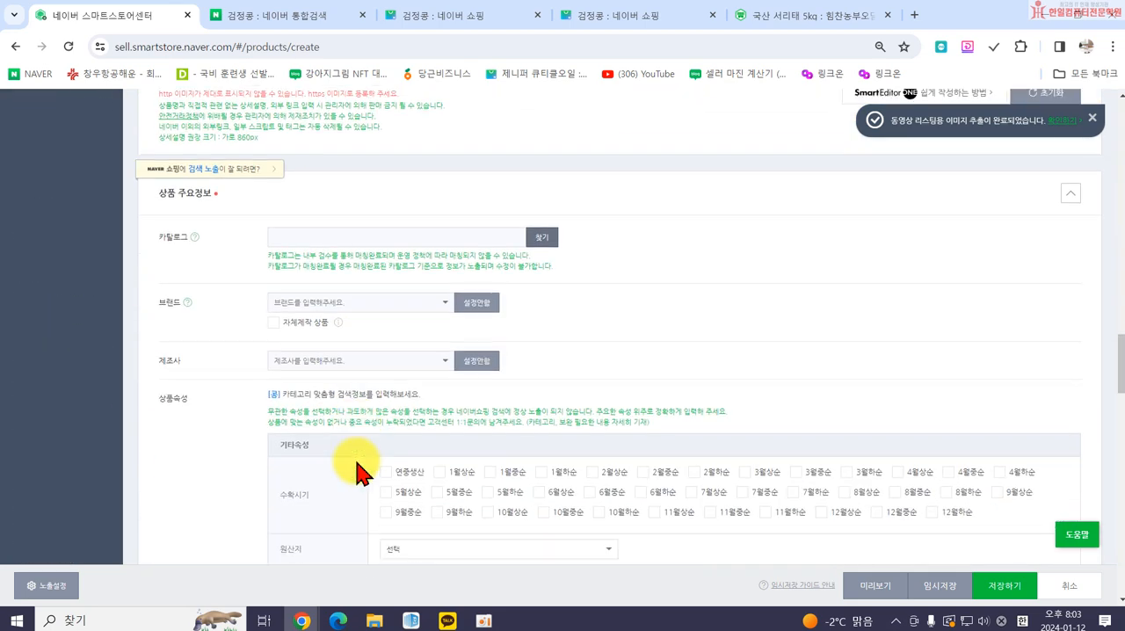
{"action": "scroll", "coordinate": [439, 343], "scroll_direction": "up", "scroll_amount": 1}
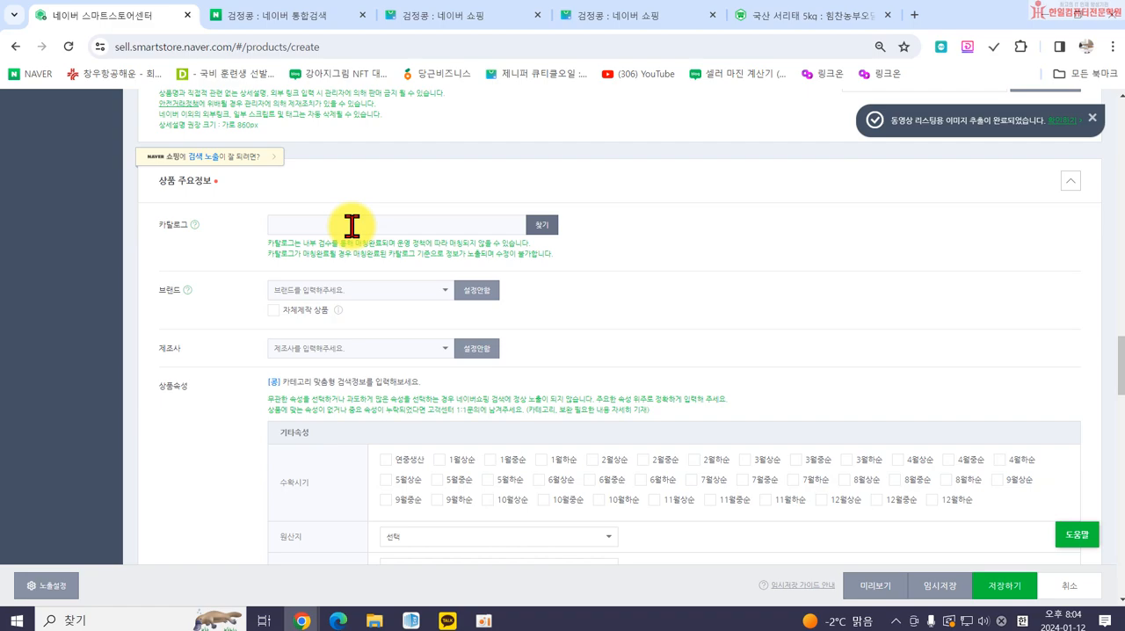
Examine the Naver Shopping results for 검정콩, comparing price-comparison catalog listings with single-store listings and their attributes.
{"action": "left_click", "coordinate": [439, 18]}
{"action": "scroll", "coordinate": [756, 273], "scroll_direction": "down", "scroll_amount": 12}
{"action": "scroll", "coordinate": [711, 369], "scroll_direction": "down", "scroll_amount": 4}
{"action": "scroll", "coordinate": [716, 351], "scroll_direction": "up", "scroll_amount": 2}
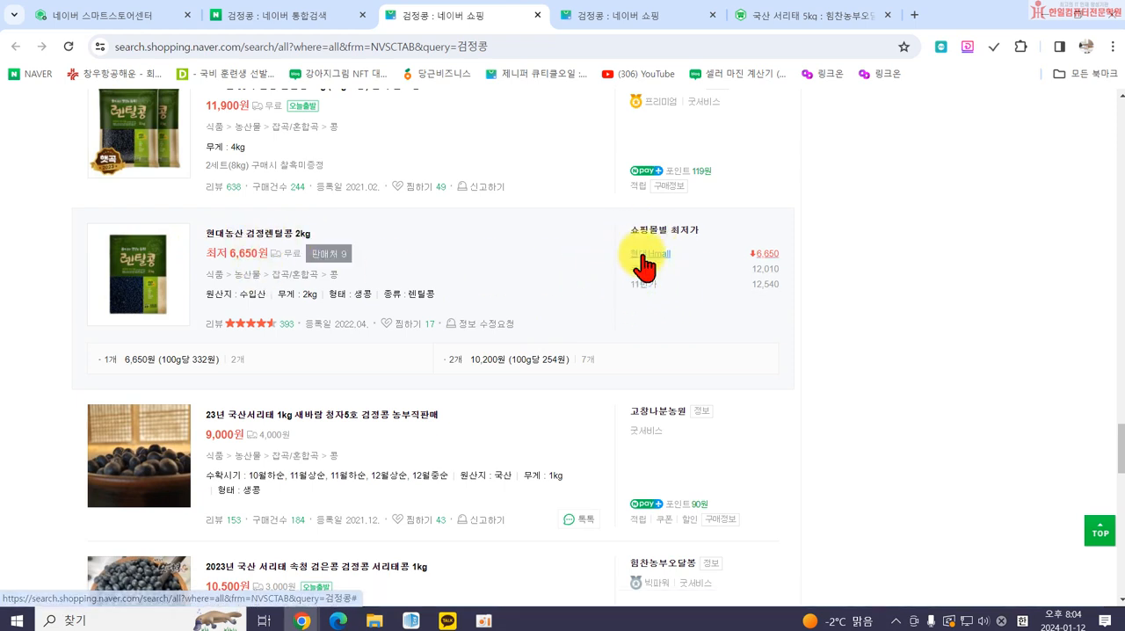
{"action": "scroll", "coordinate": [668, 219], "scroll_direction": "down", "scroll_amount": 2}
{"action": "scroll", "coordinate": [668, 220], "scroll_direction": "down", "scroll_amount": 8}
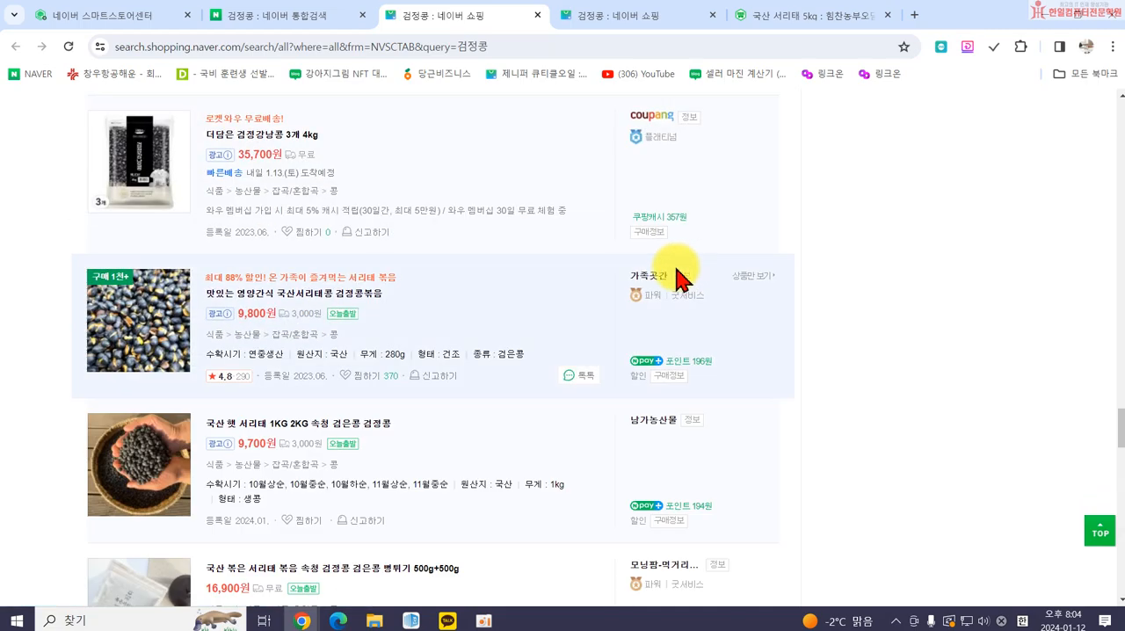
{"action": "scroll", "coordinate": [673, 264], "scroll_direction": "up", "scroll_amount": 10}
{"action": "scroll", "coordinate": [668, 254], "scroll_direction": "up", "scroll_amount": 3}
{"action": "scroll", "coordinate": [681, 290], "scroll_direction": "down", "scroll_amount": 4}
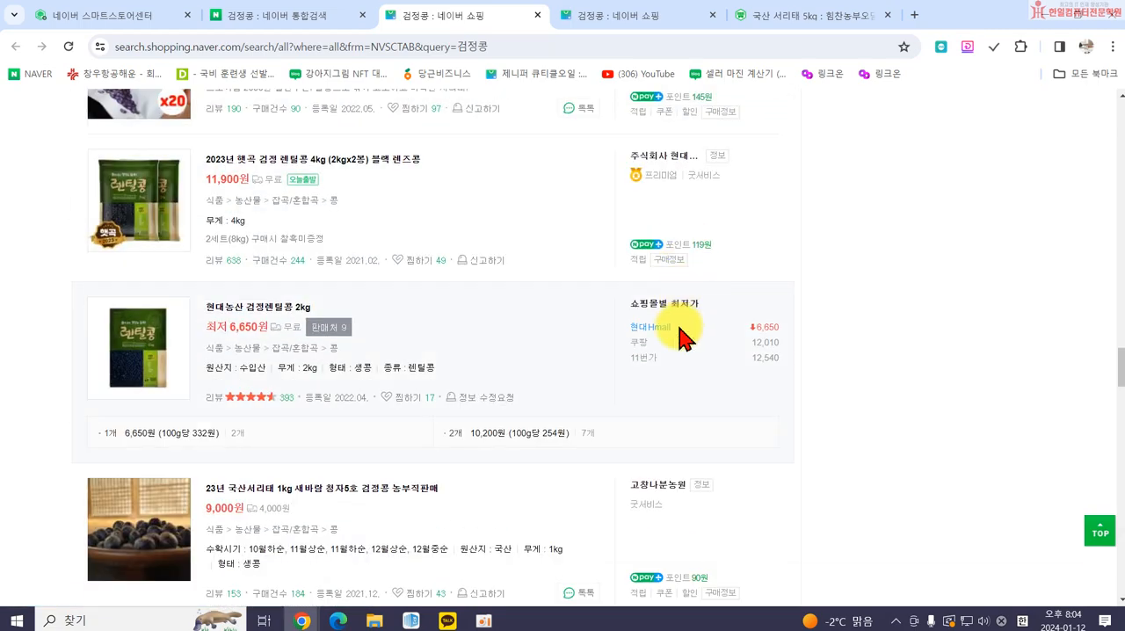
{"action": "scroll", "coordinate": [527, 395], "scroll_direction": "down", "scroll_amount": 2}
{"action": "scroll", "coordinate": [443, 338], "scroll_direction": "down", "scroll_amount": 6}
{"action": "scroll", "coordinate": [409, 334], "scroll_direction": "up", "scroll_amount": 2}
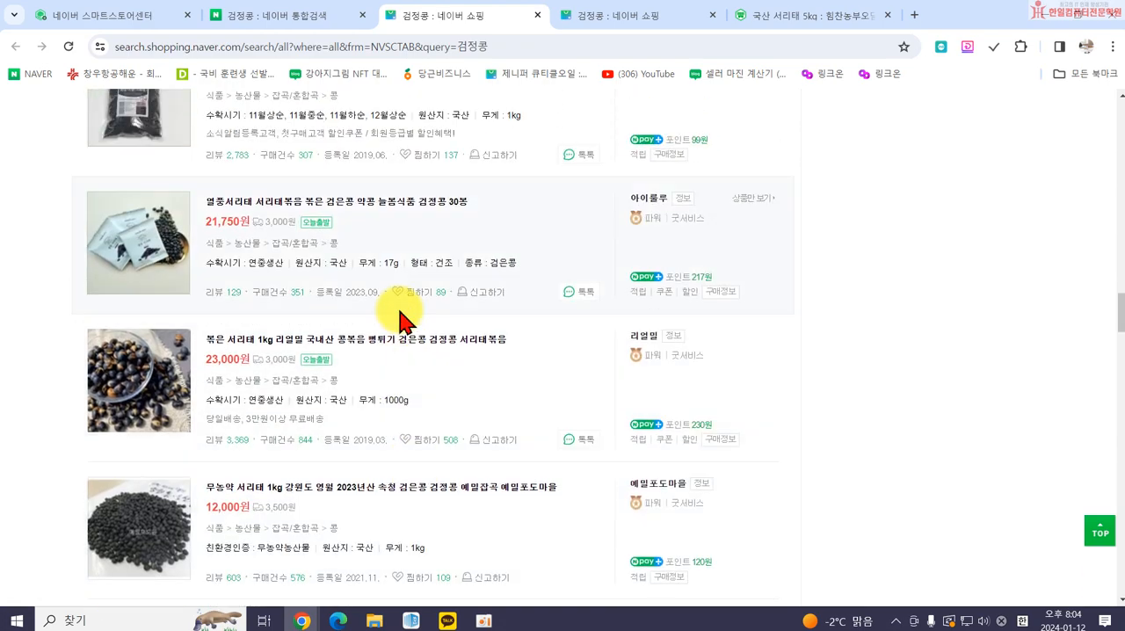
{"action": "scroll", "coordinate": [398, 322], "scroll_direction": "up", "scroll_amount": 3}
{"action": "scroll", "coordinate": [404, 317], "scroll_direction": "up", "scroll_amount": 2}
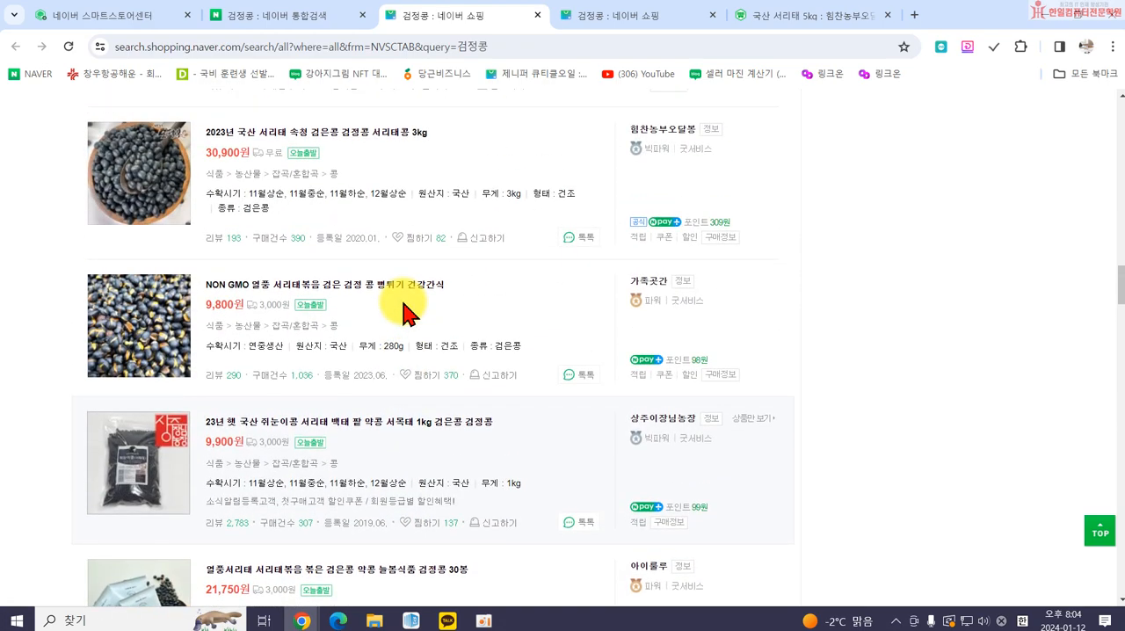
{"action": "scroll", "coordinate": [406, 309], "scroll_direction": "up", "scroll_amount": 9}
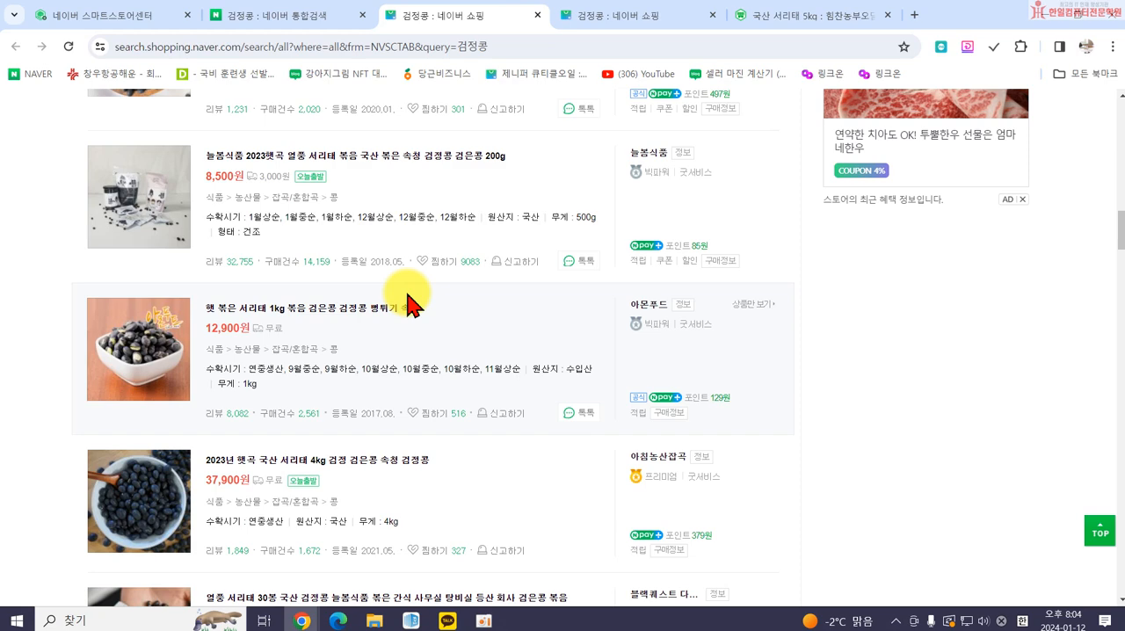
Search Naver for 전자레인지 and examine how catalog products and their sellers are listed in the shopping results.
{"action": "left_click", "coordinate": [261, 15]}
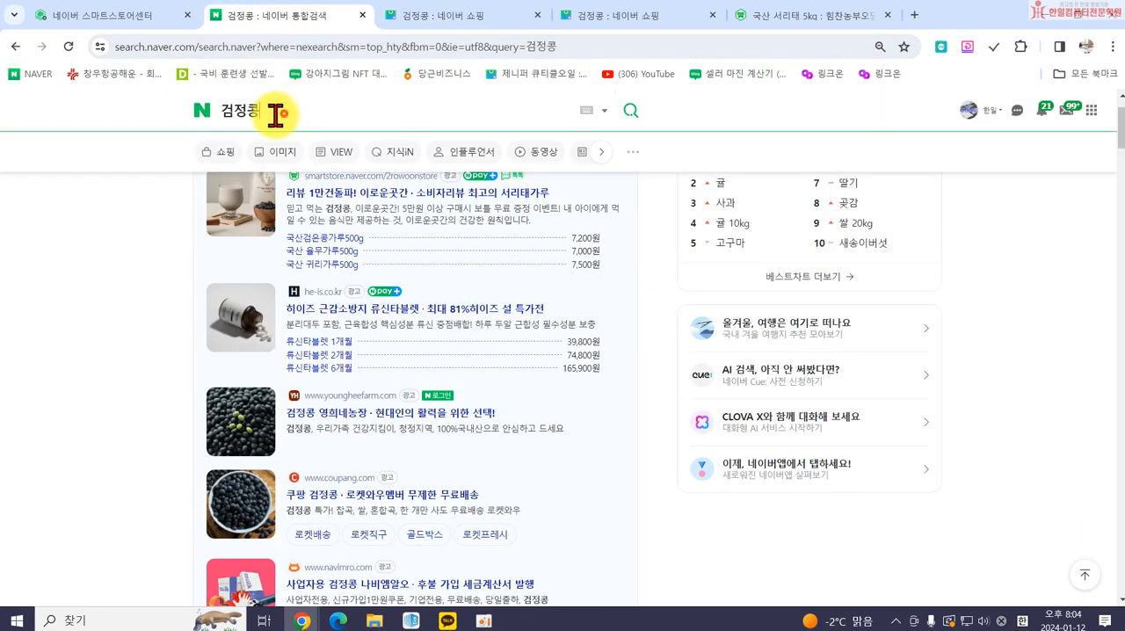
{"action": "left_click_drag", "start_coordinate": [276, 111], "coordinate": [167, 123]}
{"action": "type", "text": "전자레인지"}
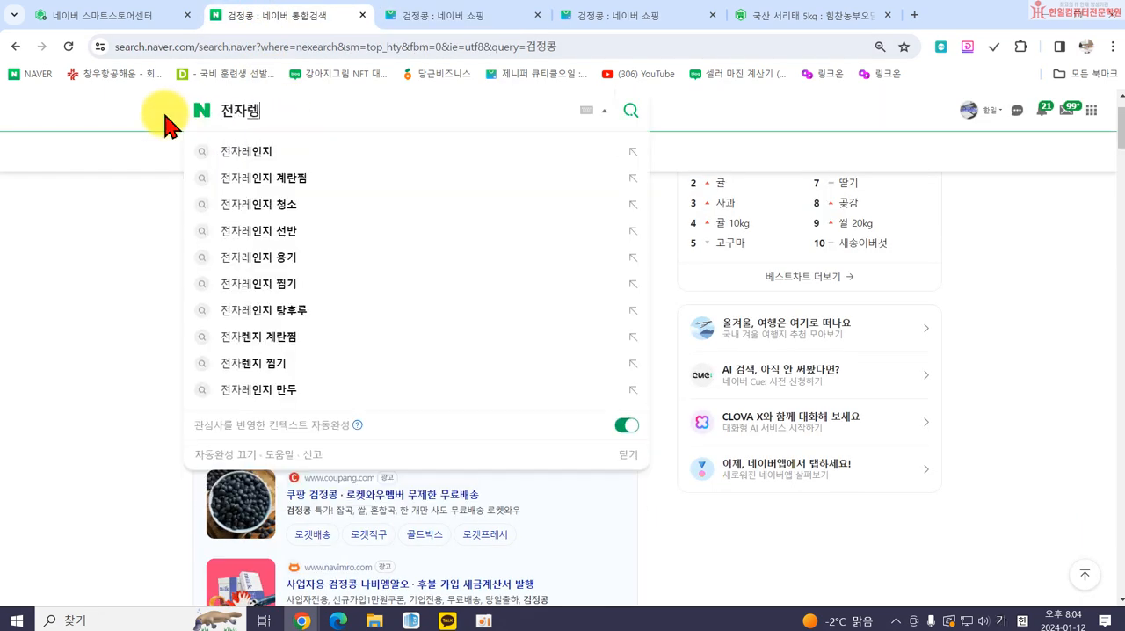
{"action": "key", "text": "Return"}
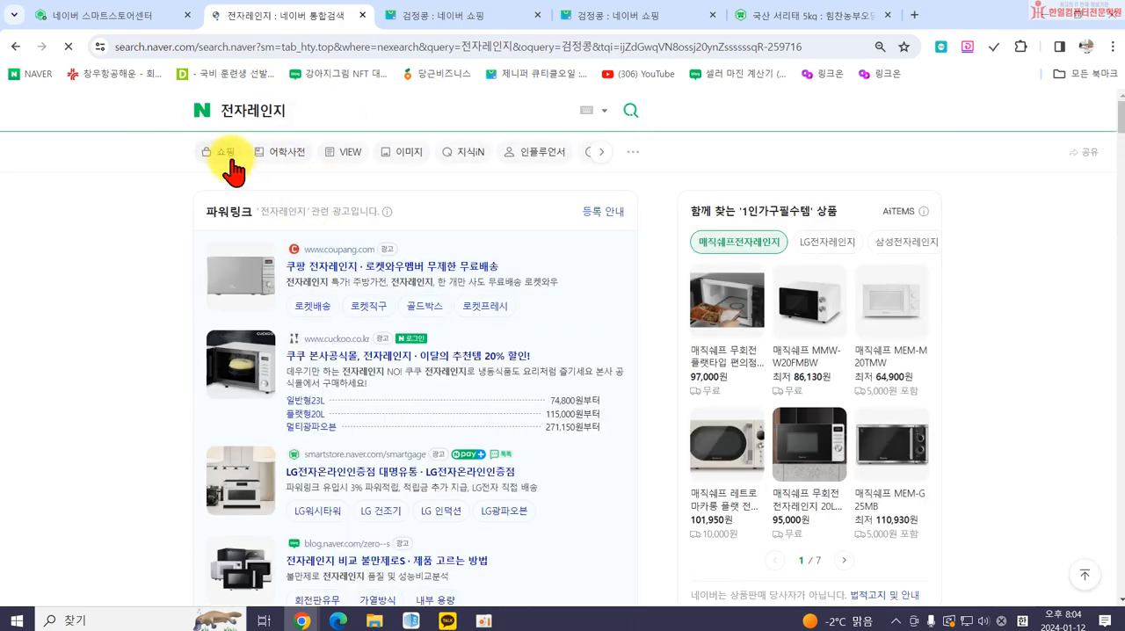
{"action": "left_click", "coordinate": [224, 151]}
{"action": "scroll", "coordinate": [539, 251], "scroll_direction": "down", "scroll_amount": 6}
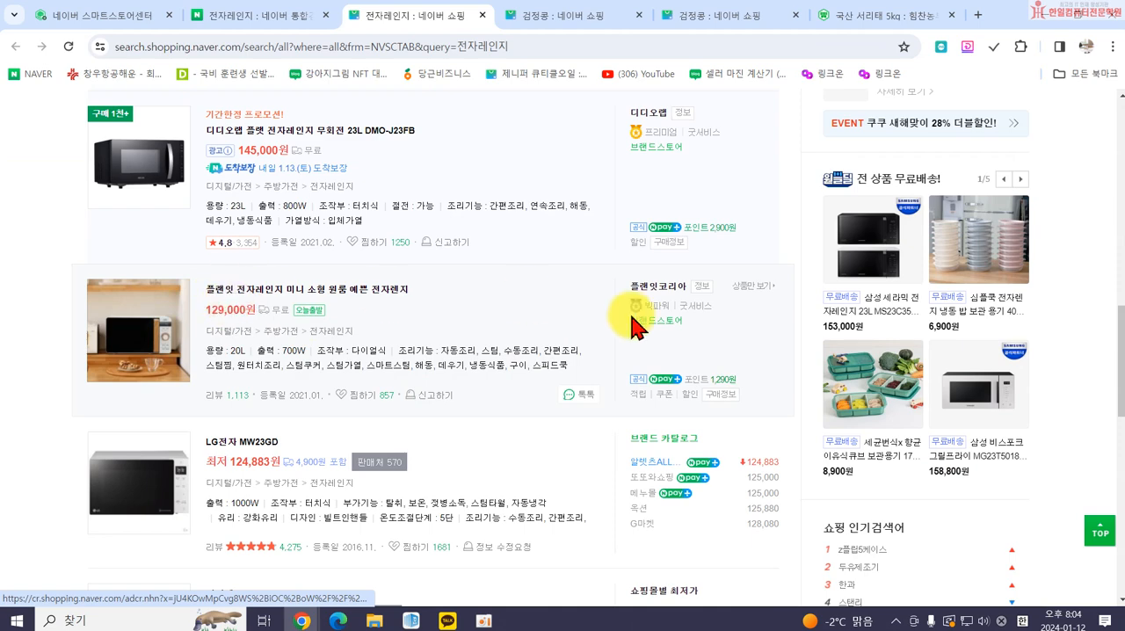
{"action": "scroll", "coordinate": [672, 389], "scroll_direction": "down", "scroll_amount": 3}
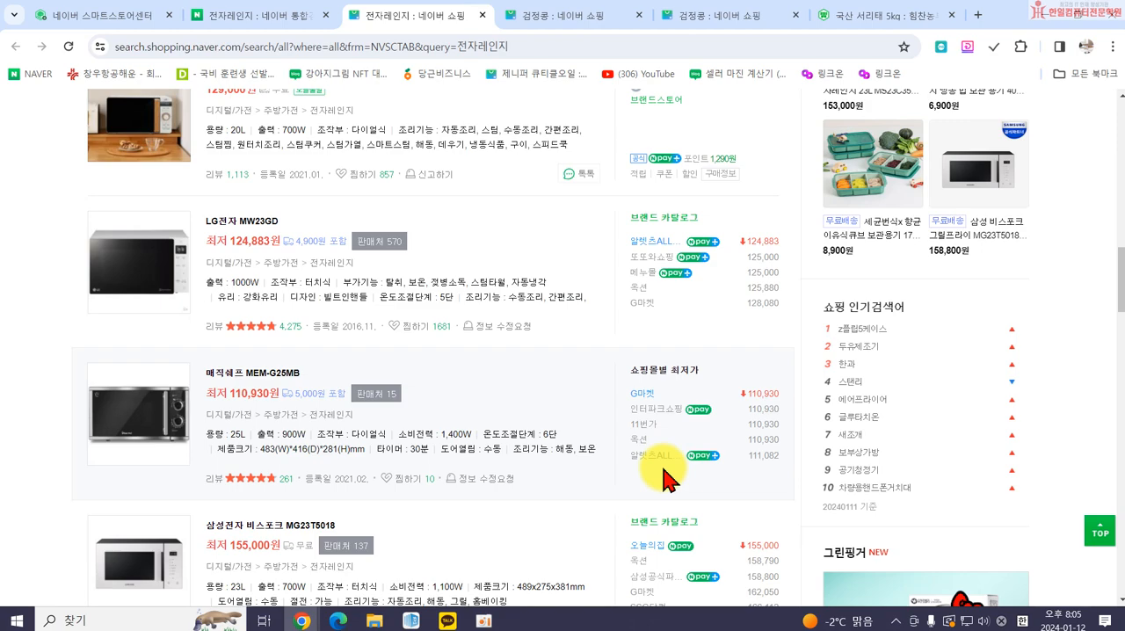
Compare the brand-catalog, price-comparison and single-store listings in the 전자레인지 shopping results, including their sellers, prices and attributes.
{"action": "scroll", "coordinate": [557, 263], "scroll_direction": "up", "scroll_amount": 5}
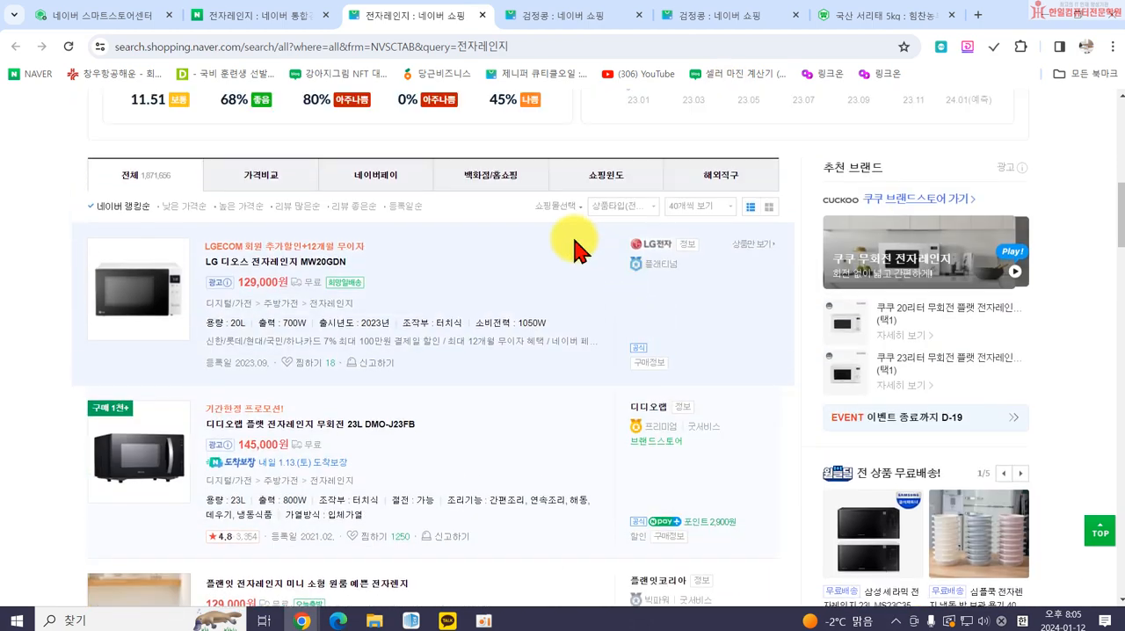
{"action": "scroll", "coordinate": [522, 293], "scroll_direction": "down", "scroll_amount": 2}
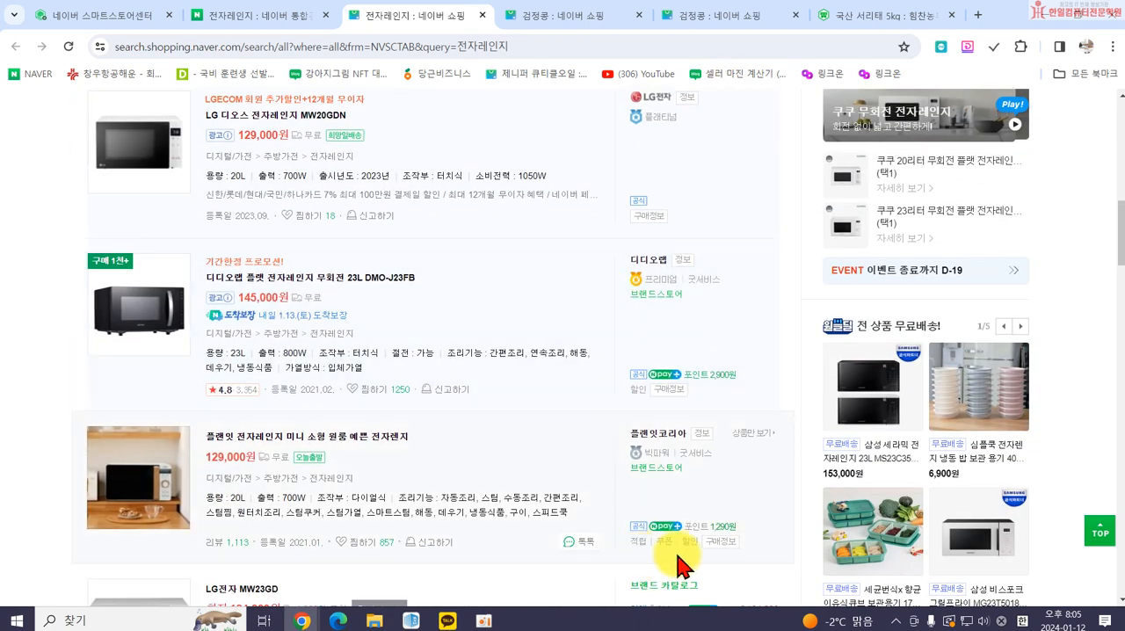
{"action": "scroll", "coordinate": [623, 345], "scroll_direction": "down", "scroll_amount": 10}
{"action": "scroll", "coordinate": [650, 343], "scroll_direction": "down", "scroll_amount": 10}
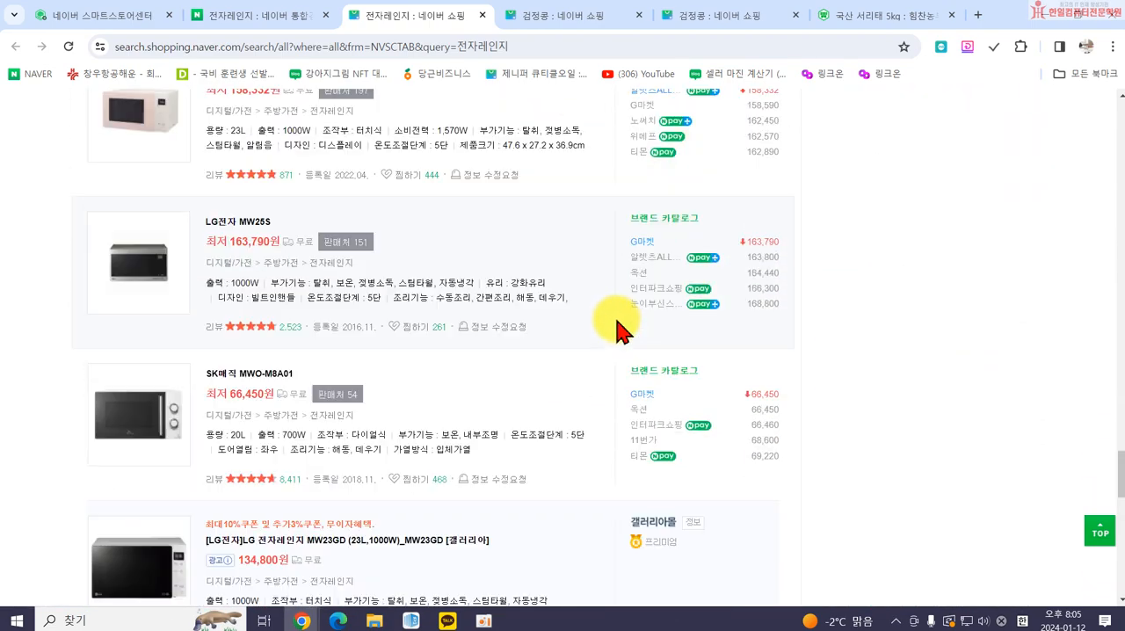
{"action": "scroll", "coordinate": [619, 325], "scroll_direction": "down", "scroll_amount": 10}
{"action": "scroll", "coordinate": [615, 325], "scroll_direction": "up", "scroll_amount": 4}
{"action": "scroll", "coordinate": [661, 280], "scroll_direction": "down", "scroll_amount": 15}
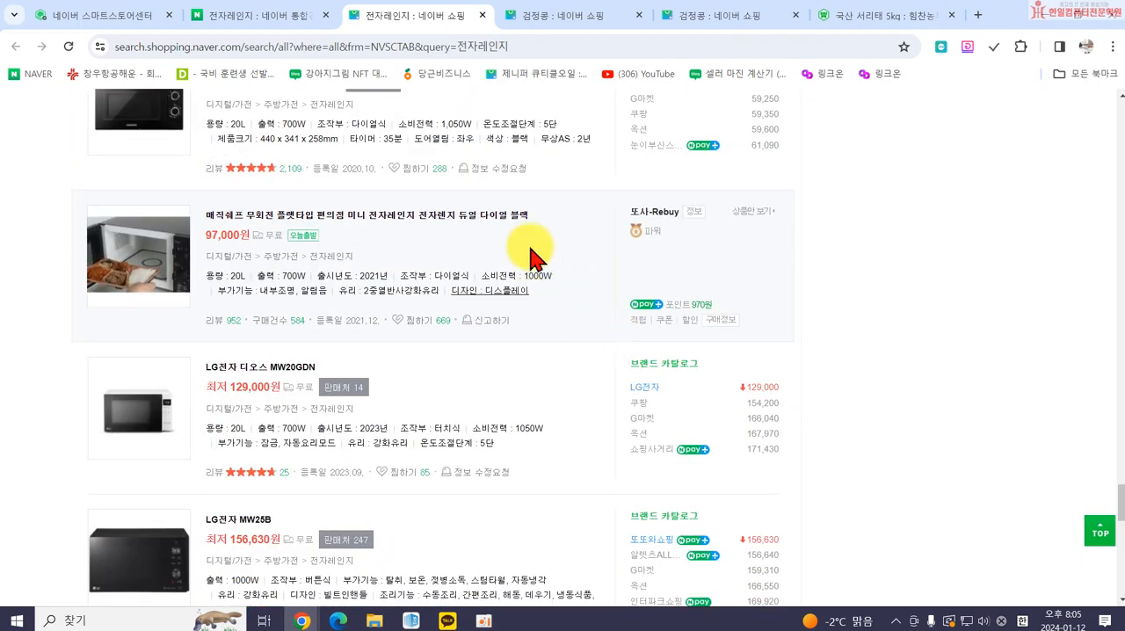
{"action": "scroll", "coordinate": [657, 196], "scroll_direction": "down", "scroll_amount": 15}
{"action": "scroll", "coordinate": [812, 263], "scroll_direction": "up", "scroll_amount": 15}
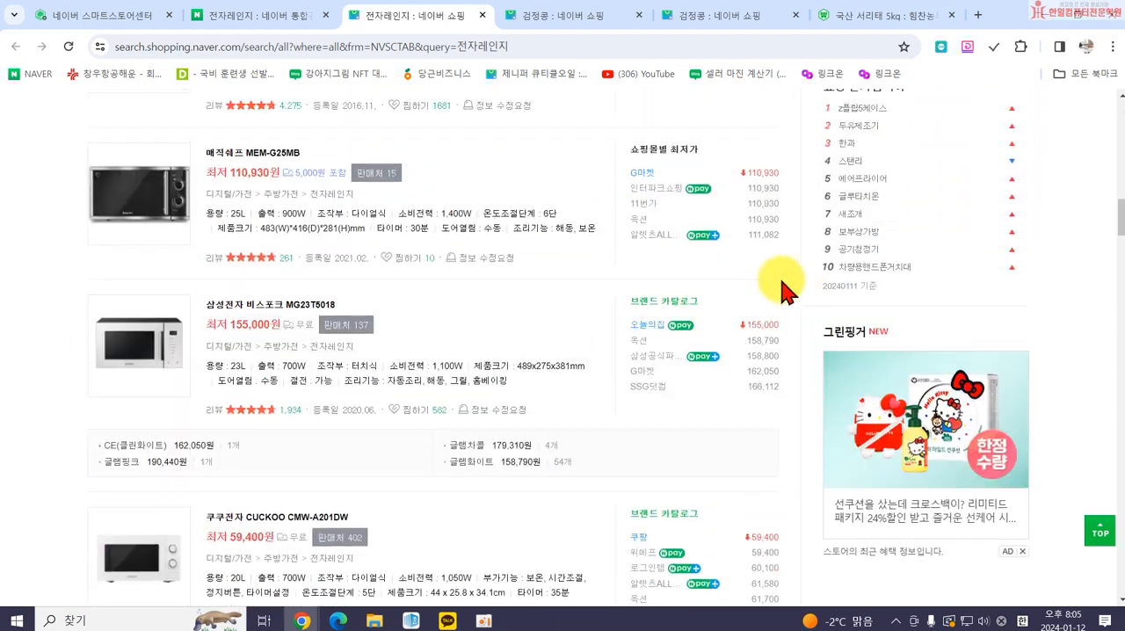
{"action": "scroll", "coordinate": [802, 283], "scroll_direction": "up", "scroll_amount": 4}
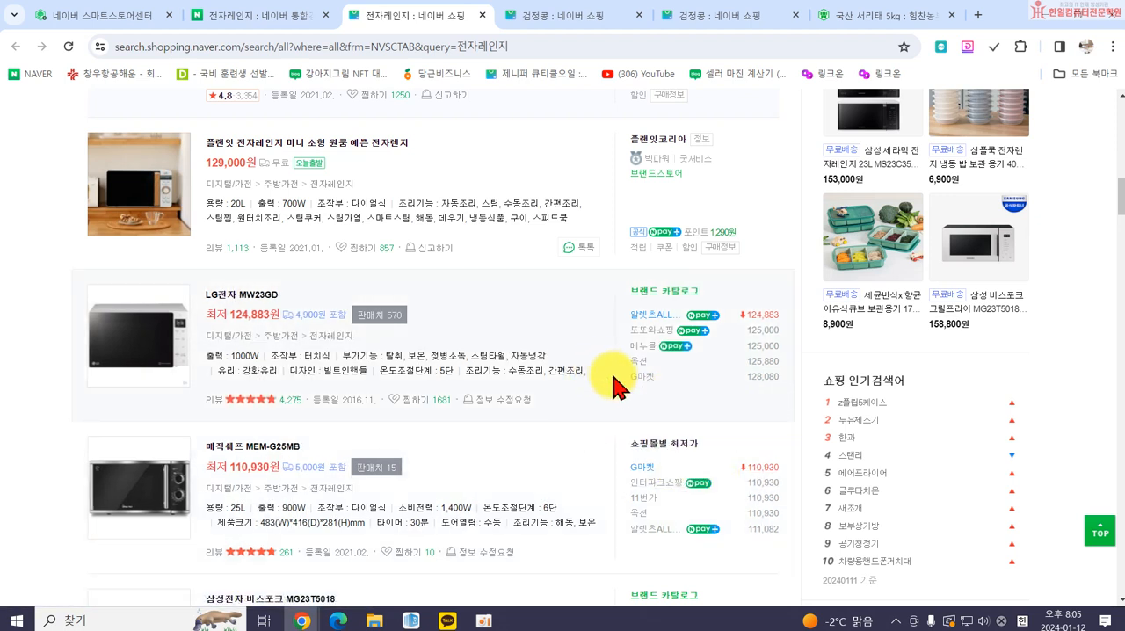
Close the 전자레인지 shopping results, return to the product form and set the 원산지 product attribute to 국산.
{"action": "left_click", "coordinate": [482, 16]}
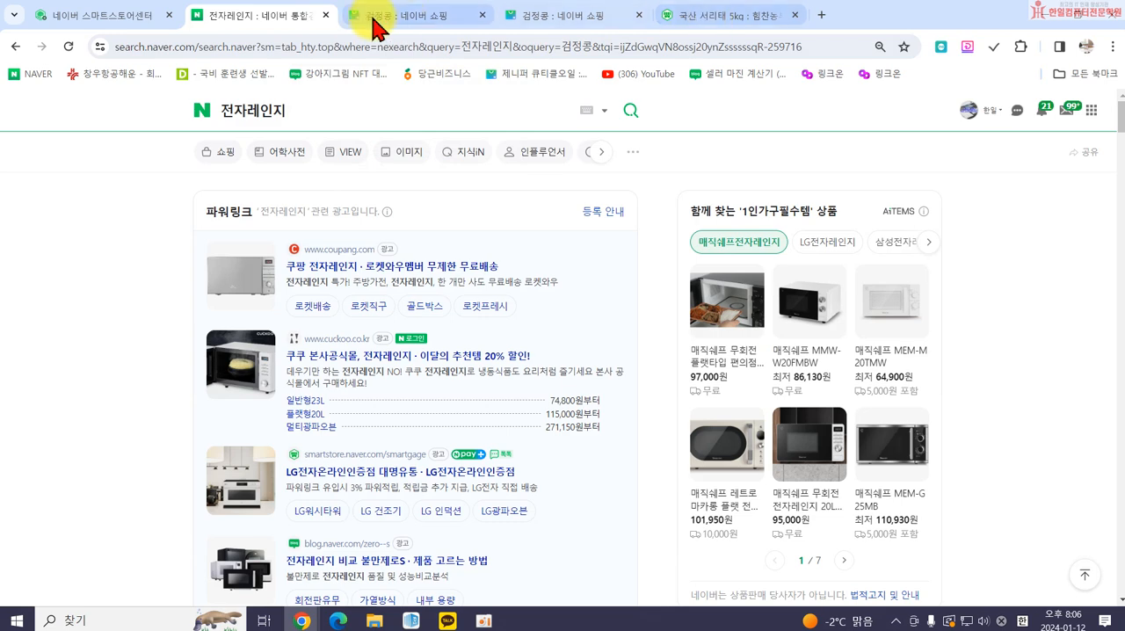
{"action": "left_click", "coordinate": [179, 21]}
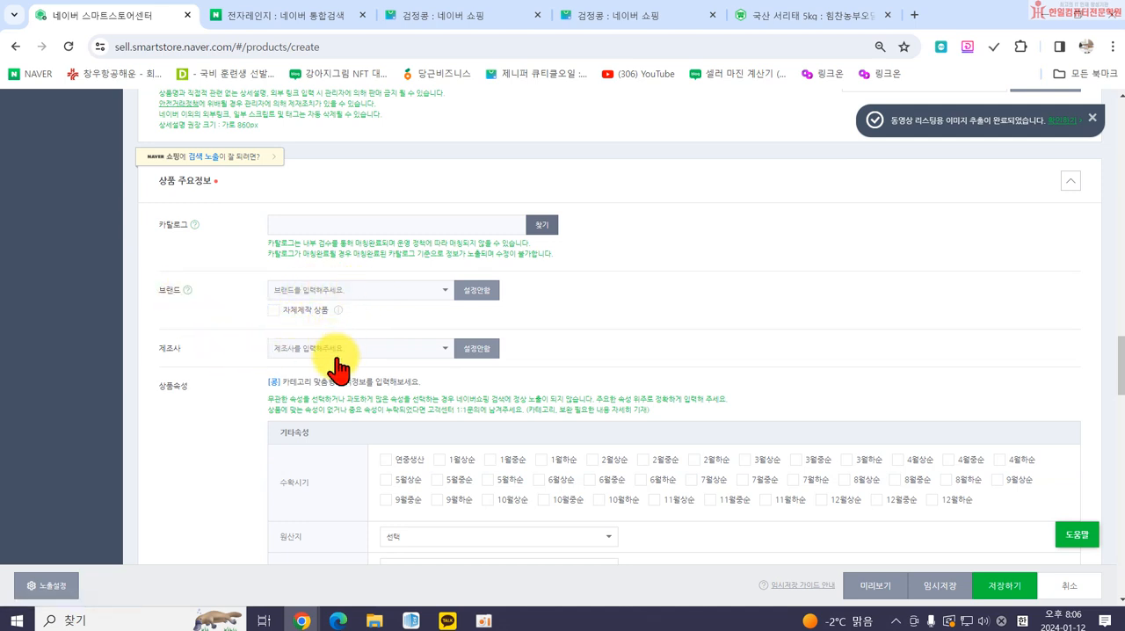
{"action": "scroll", "coordinate": [360, 334], "scroll_direction": "down", "scroll_amount": 2}
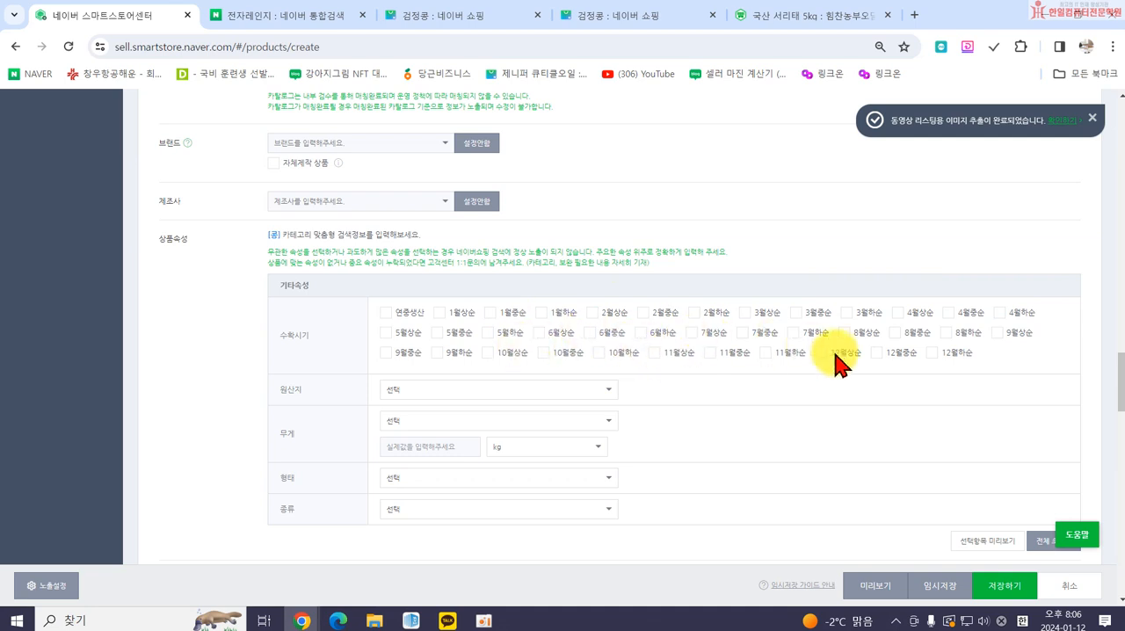
{"action": "left_click", "coordinate": [527, 391]}
{"action": "left_click", "coordinate": [484, 429]}
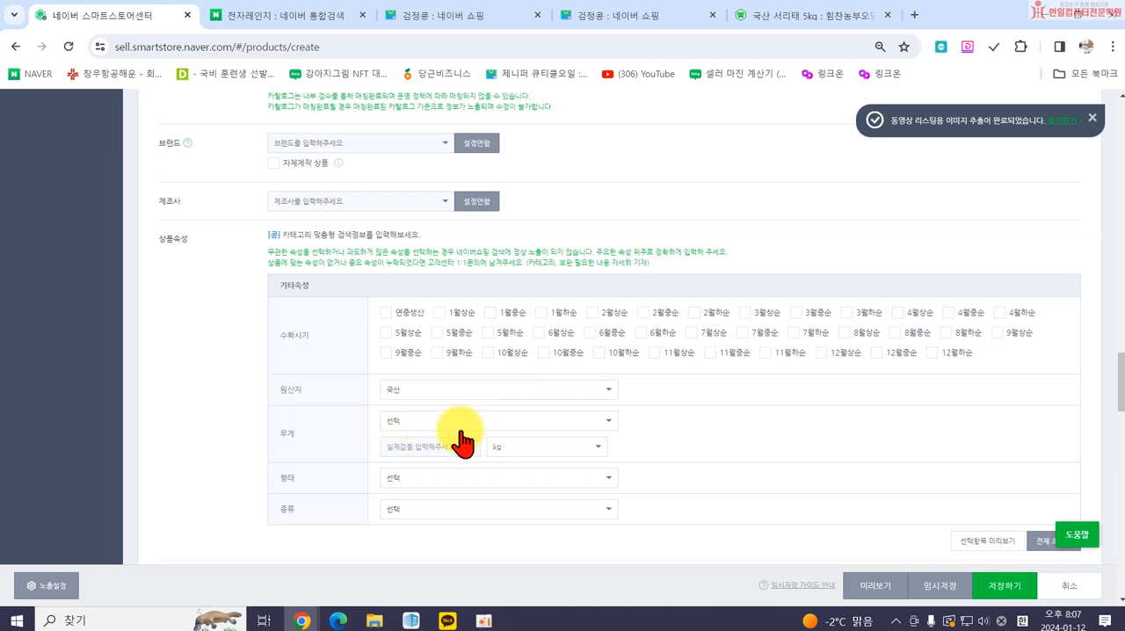
Set the 무게 attribute to the 0.5kg ~ 2kg range with an actual value of 1 kg.
{"action": "left_click", "coordinate": [450, 421]}
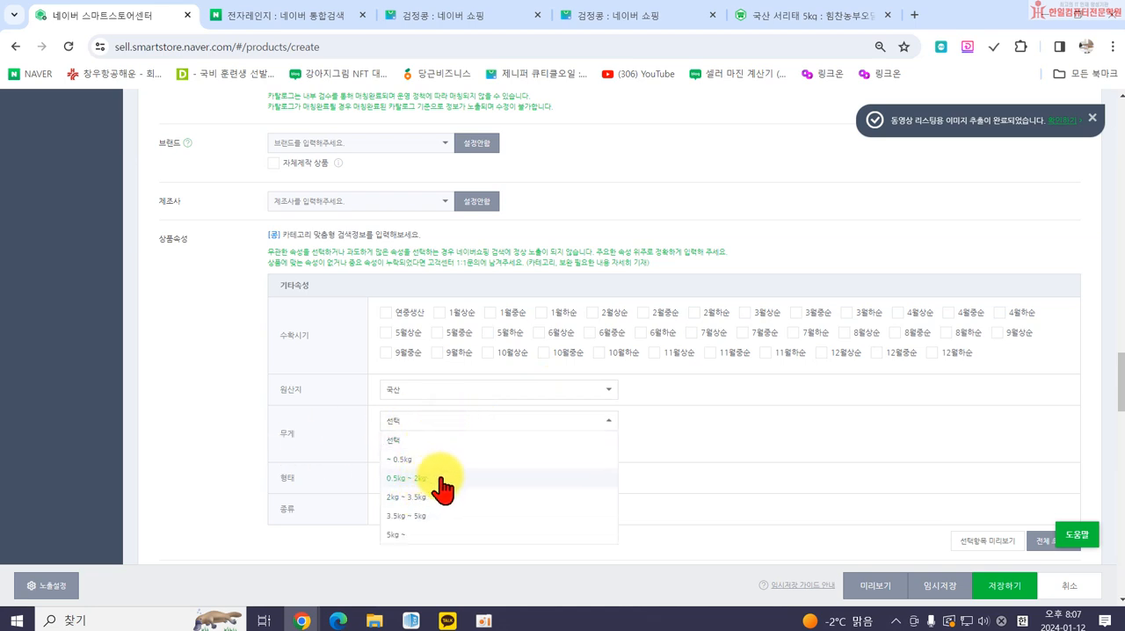
{"action": "left_click", "coordinate": [429, 479]}
{"action": "left_click", "coordinate": [453, 445]}
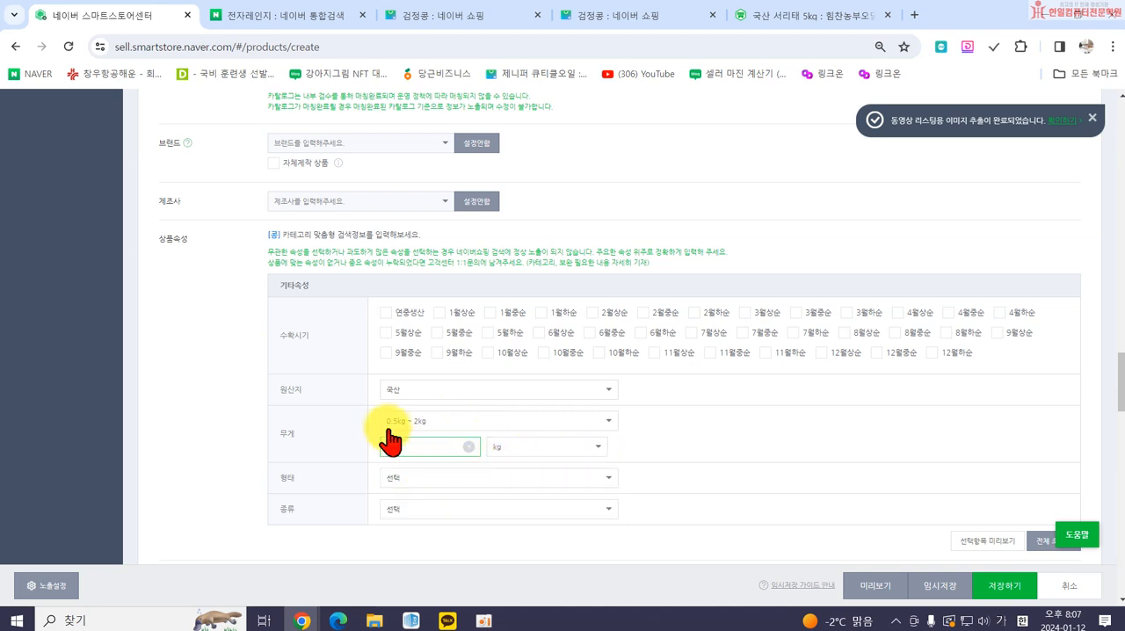
{"action": "type", "text": "1"}
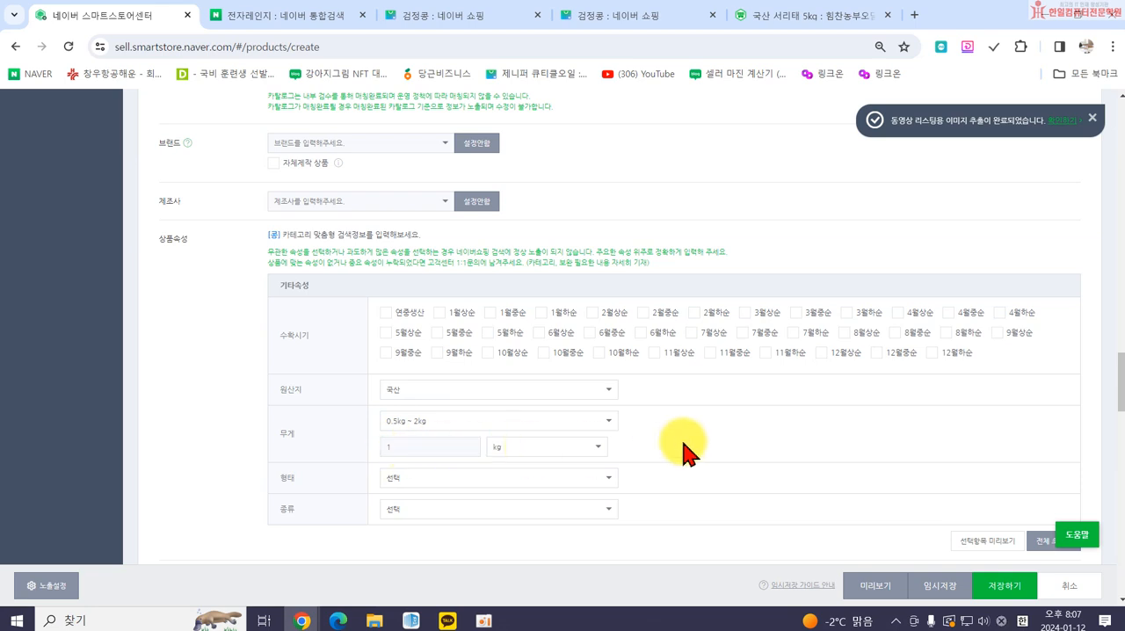
Set the 형태 attribute to 건조 and the 종류 attribute to 검은콩.
{"action": "left_click", "coordinate": [536, 479]}
{"action": "scroll", "coordinate": [489, 547], "scroll_direction": "down", "scroll_amount": 2}
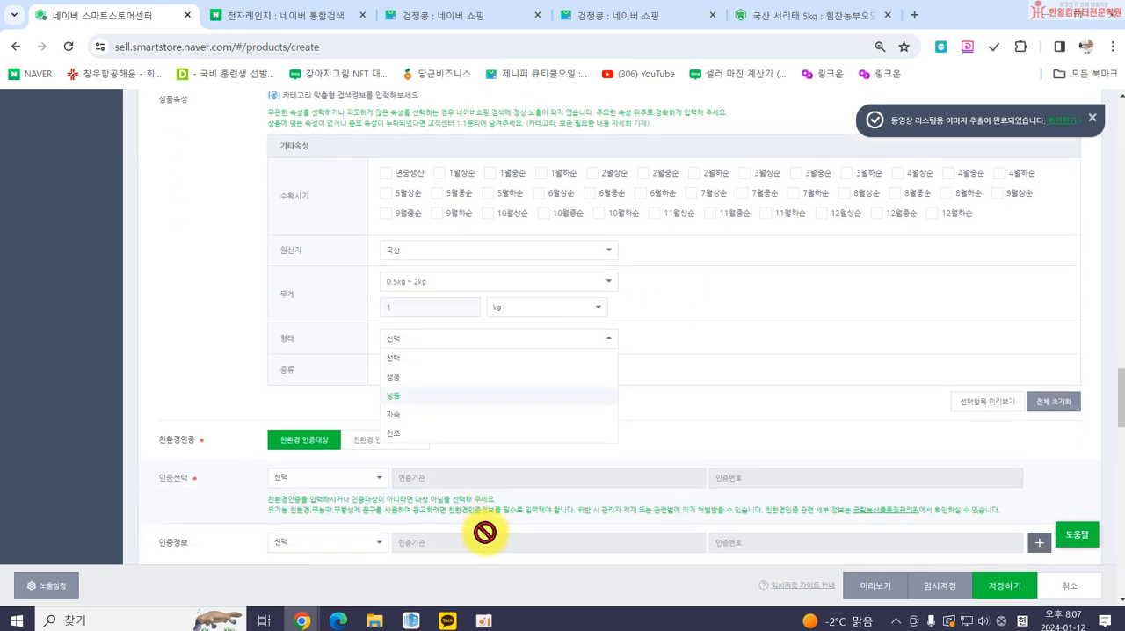
{"action": "left_click", "coordinate": [447, 427]}
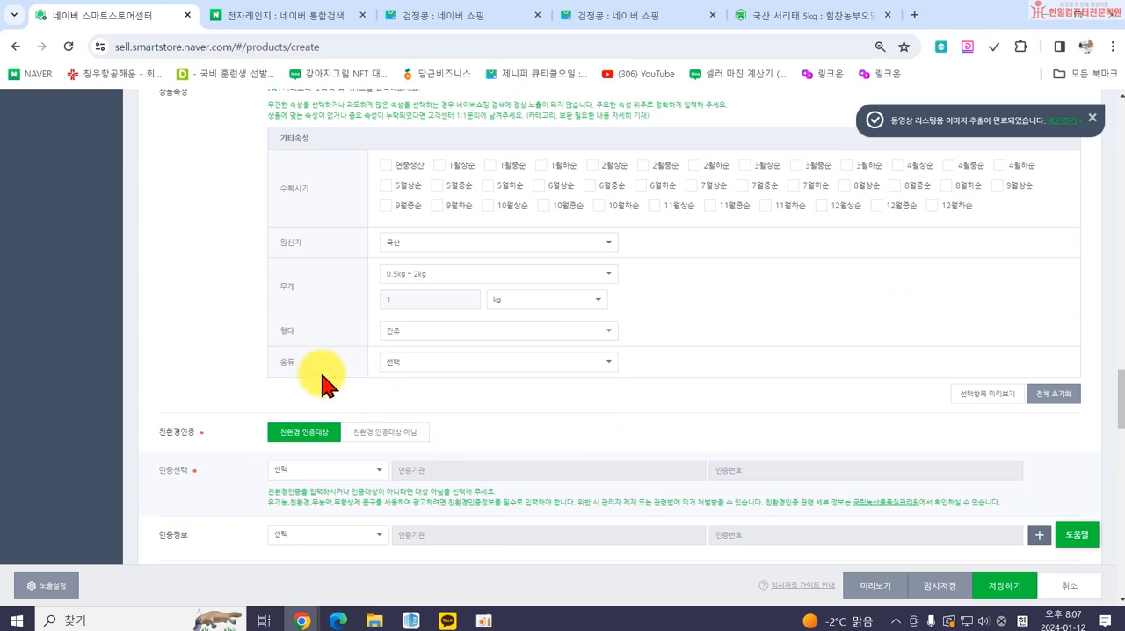
{"action": "left_click", "coordinate": [446, 361]}
{"action": "left_click", "coordinate": [444, 419]}
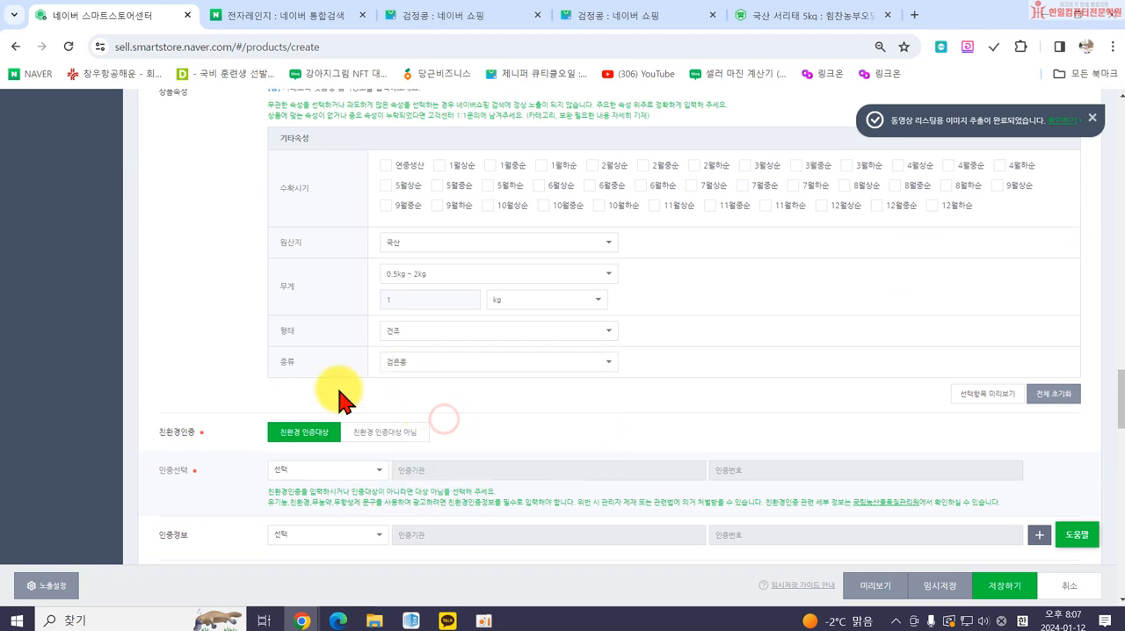
{"action": "scroll", "coordinate": [326, 372], "scroll_direction": "up", "scroll_amount": 1}
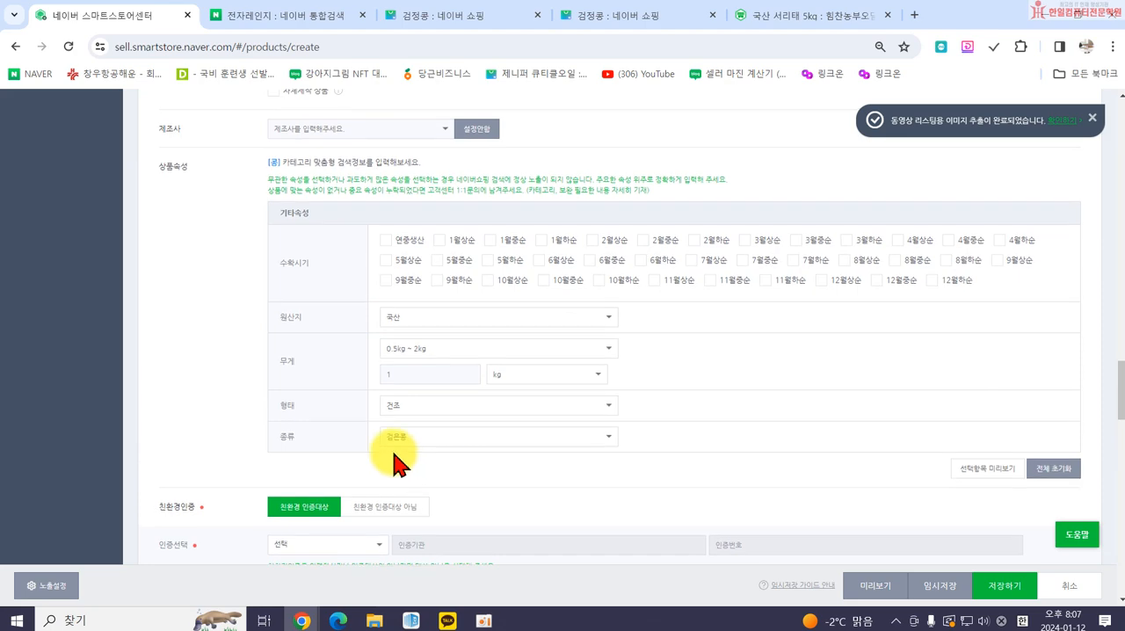
{"action": "scroll", "coordinate": [301, 419], "scroll_direction": "up", "scroll_amount": 3}
{"action": "scroll", "coordinate": [328, 263], "scroll_direction": "down", "scroll_amount": 3}
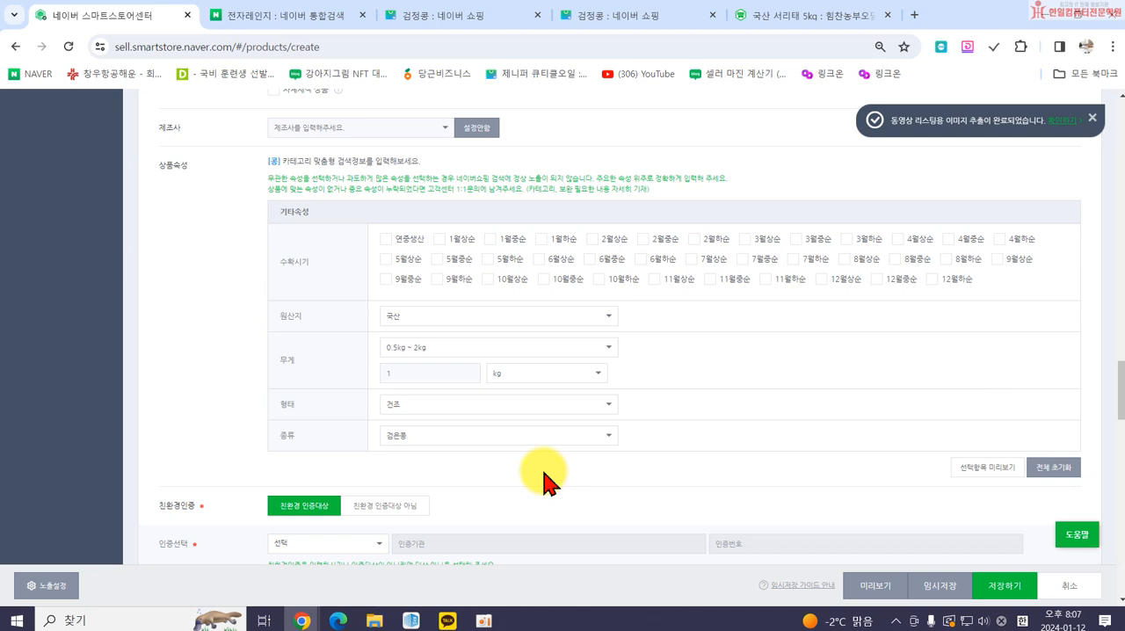
Mark the product as 친환경 인증대상 아님 and set the required 원산지 information to 국산.
{"action": "scroll", "coordinate": [492, 470], "scroll_direction": "down", "scroll_amount": 1}
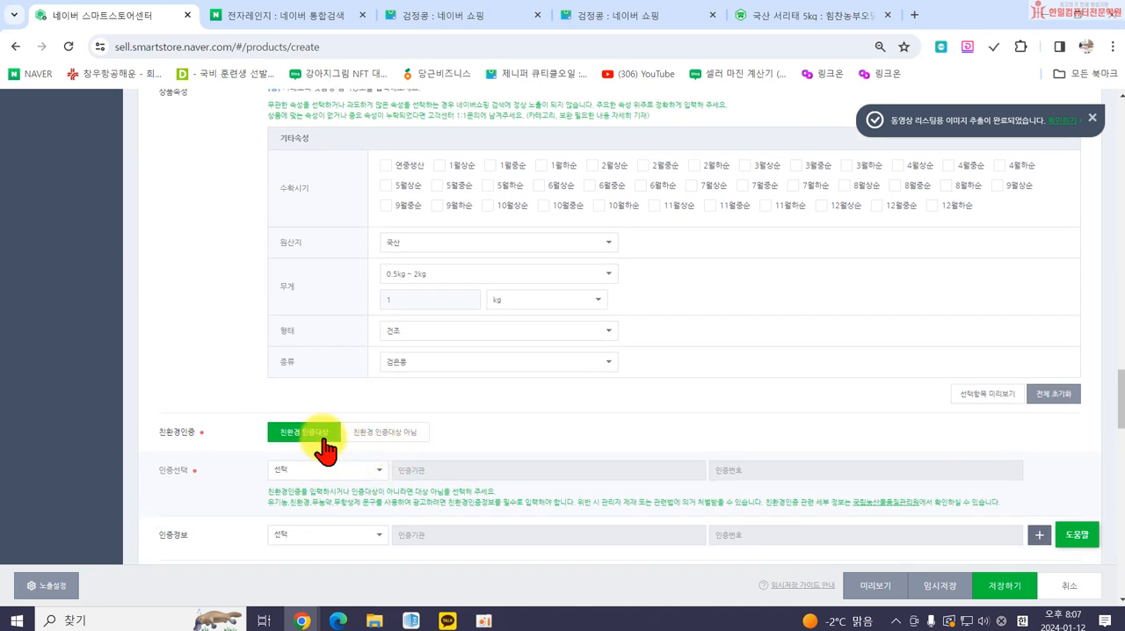
{"action": "left_click", "coordinate": [386, 434]}
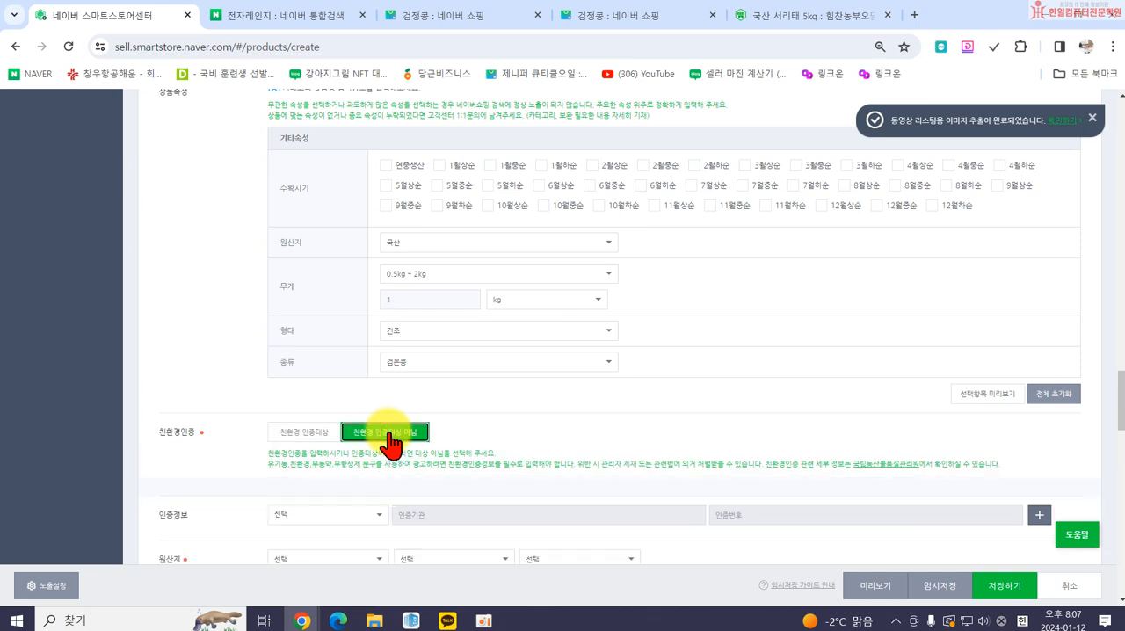
{"action": "scroll", "coordinate": [519, 435], "scroll_direction": "down", "scroll_amount": 2}
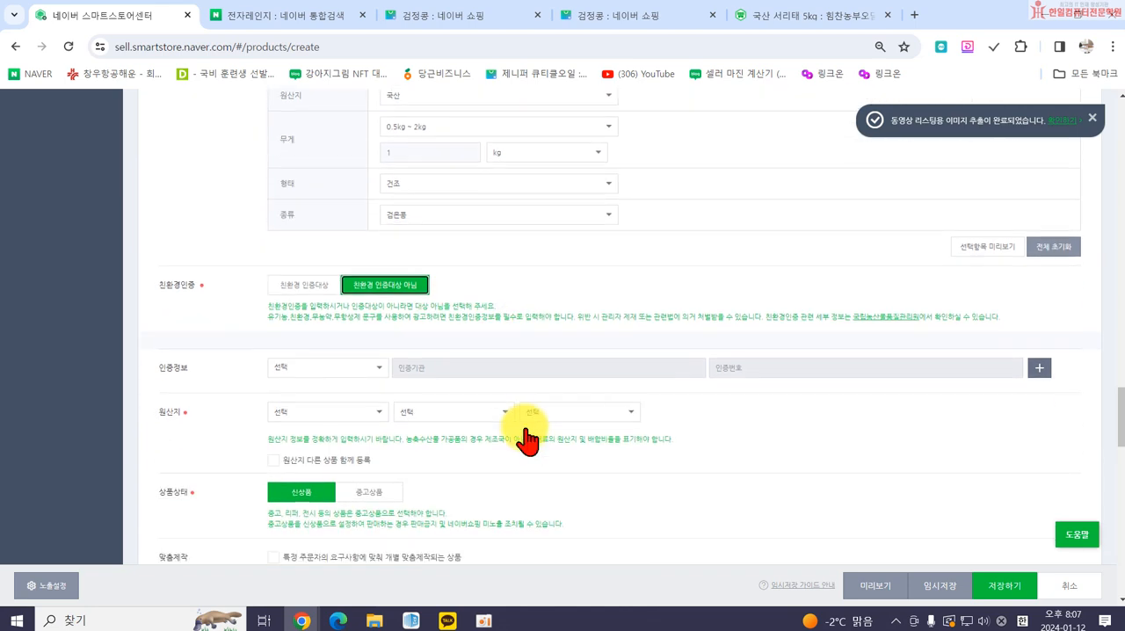
{"action": "left_click", "coordinate": [320, 427]}
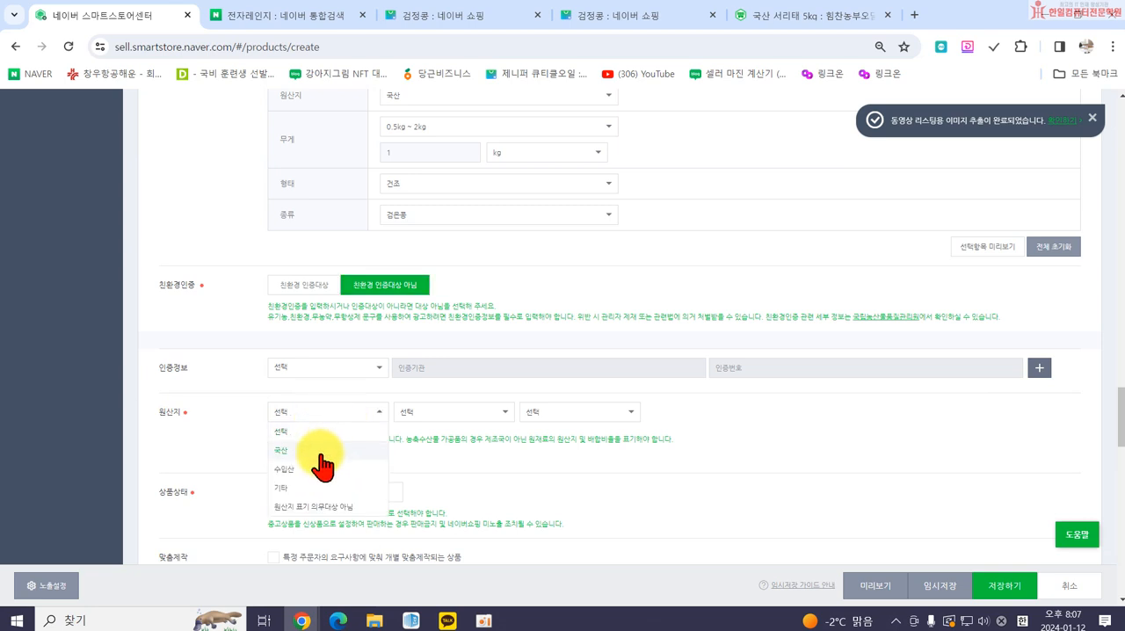
{"action": "left_click", "coordinate": [319, 455]}
Expand the 상품정보제공고시 section and set its 상품군 to 식품(농,축,수산물).
{"action": "scroll", "coordinate": [484, 431], "scroll_direction": "down", "scroll_amount": 1}
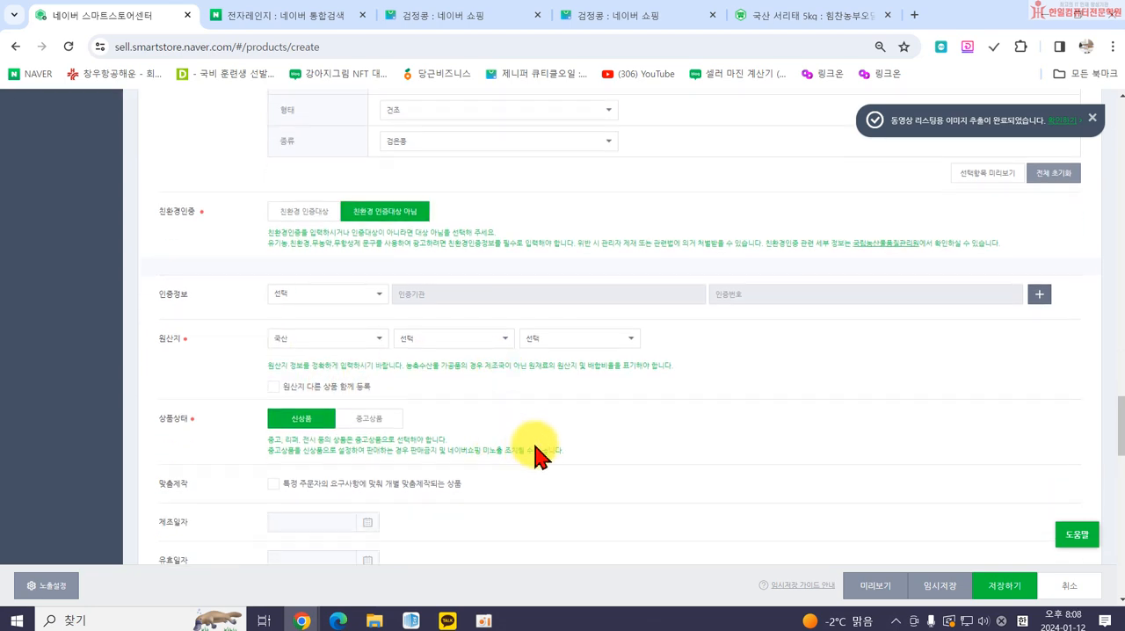
{"action": "scroll", "coordinate": [413, 406], "scroll_direction": "down", "scroll_amount": 1}
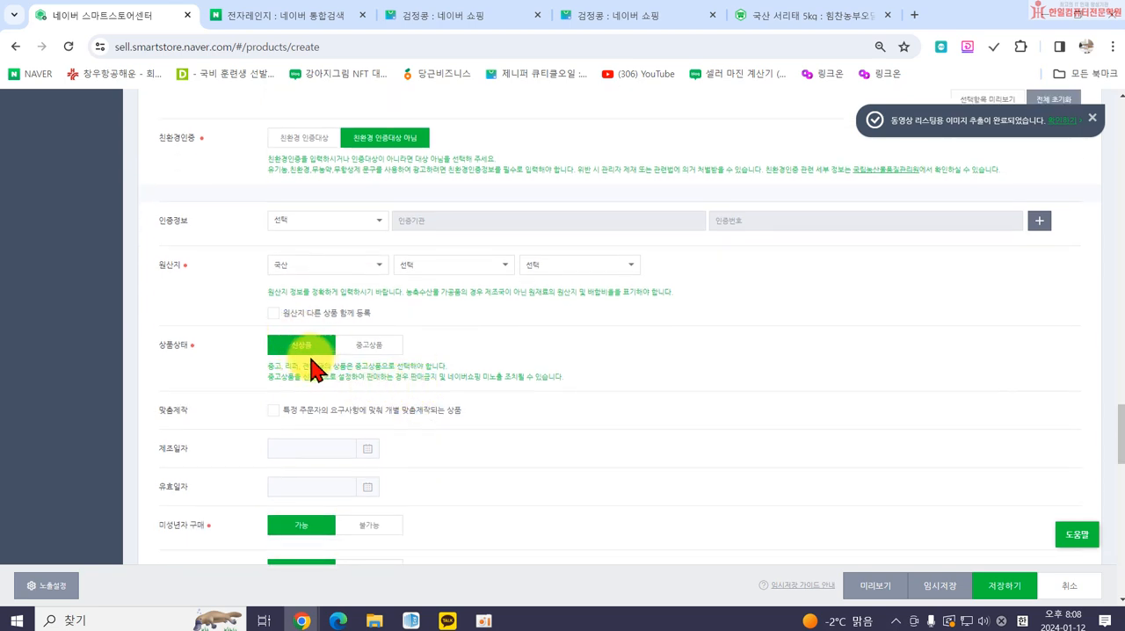
{"action": "scroll", "coordinate": [308, 367], "scroll_direction": "down", "scroll_amount": 1}
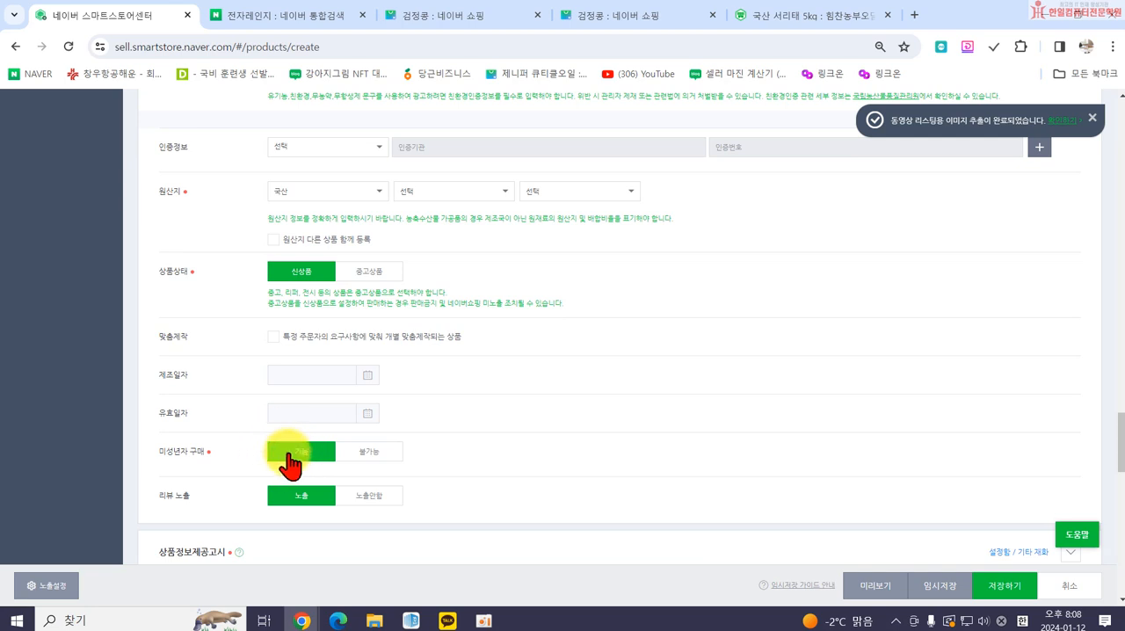
{"action": "scroll", "coordinate": [309, 470], "scroll_direction": "down", "scroll_amount": 3}
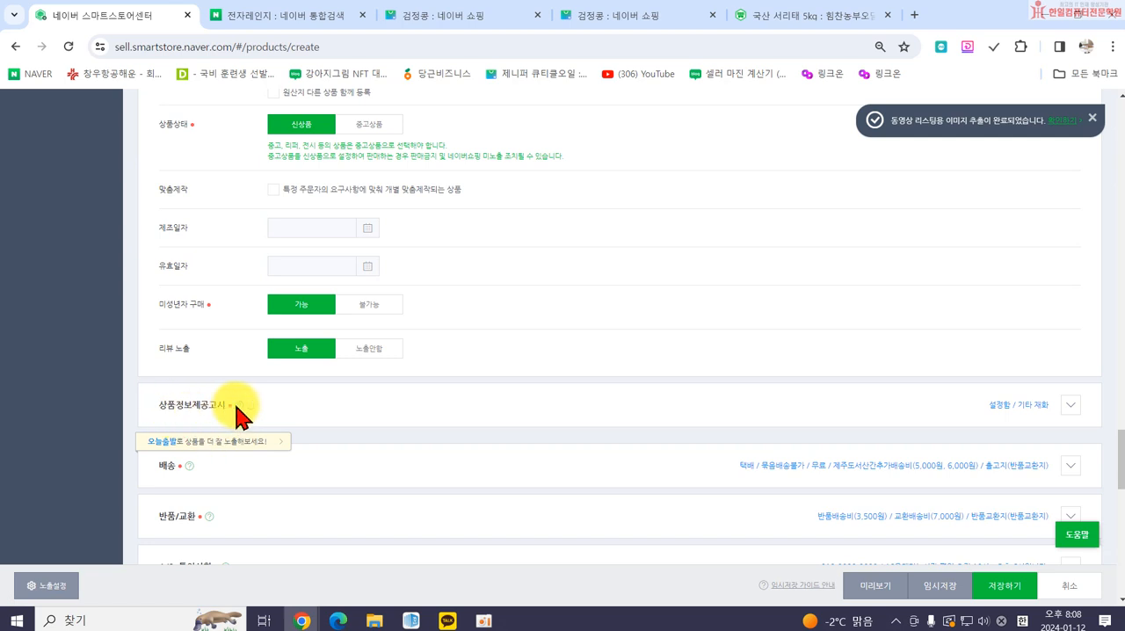
{"action": "left_click", "coordinate": [1070, 409]}
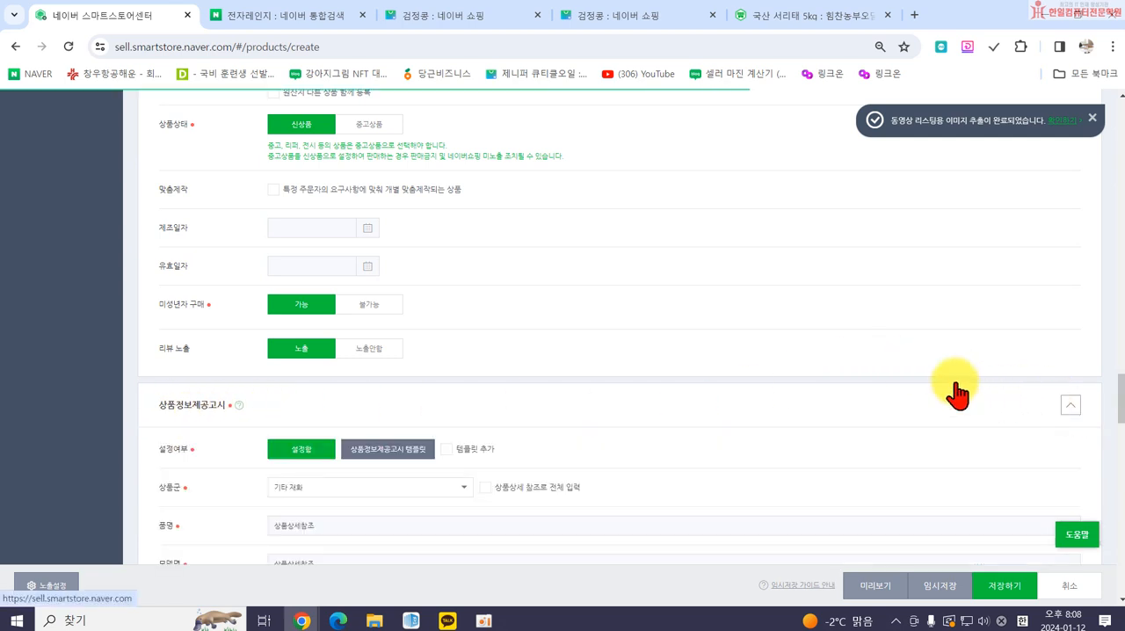
{"action": "scroll", "coordinate": [884, 382], "scroll_direction": "down", "scroll_amount": 2}
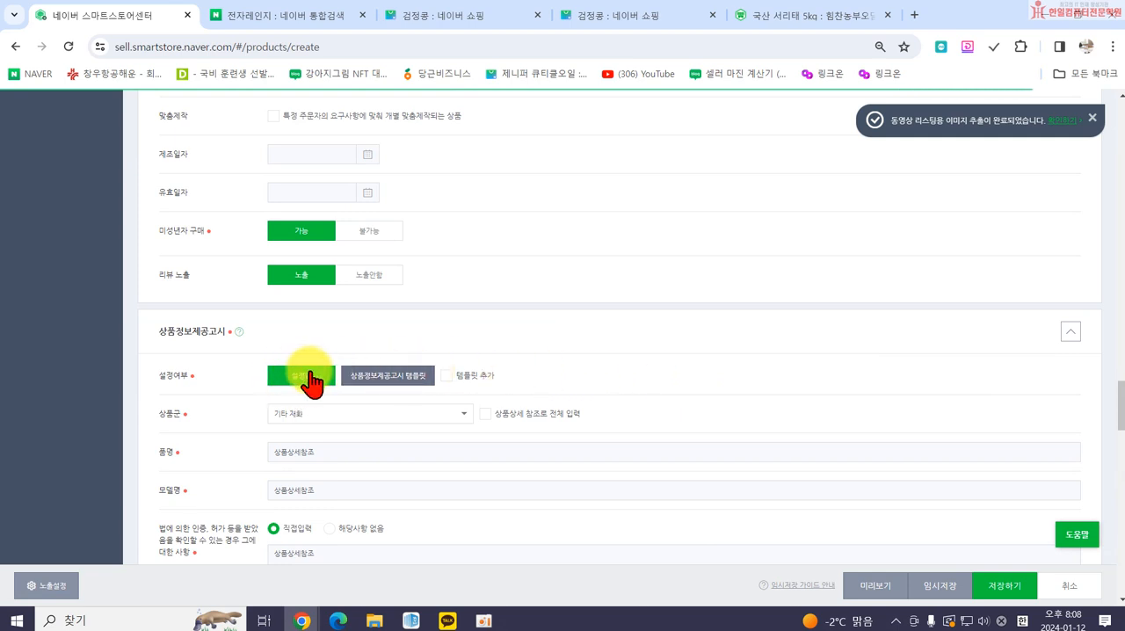
{"action": "scroll", "coordinate": [299, 379], "scroll_direction": "down", "scroll_amount": 2}
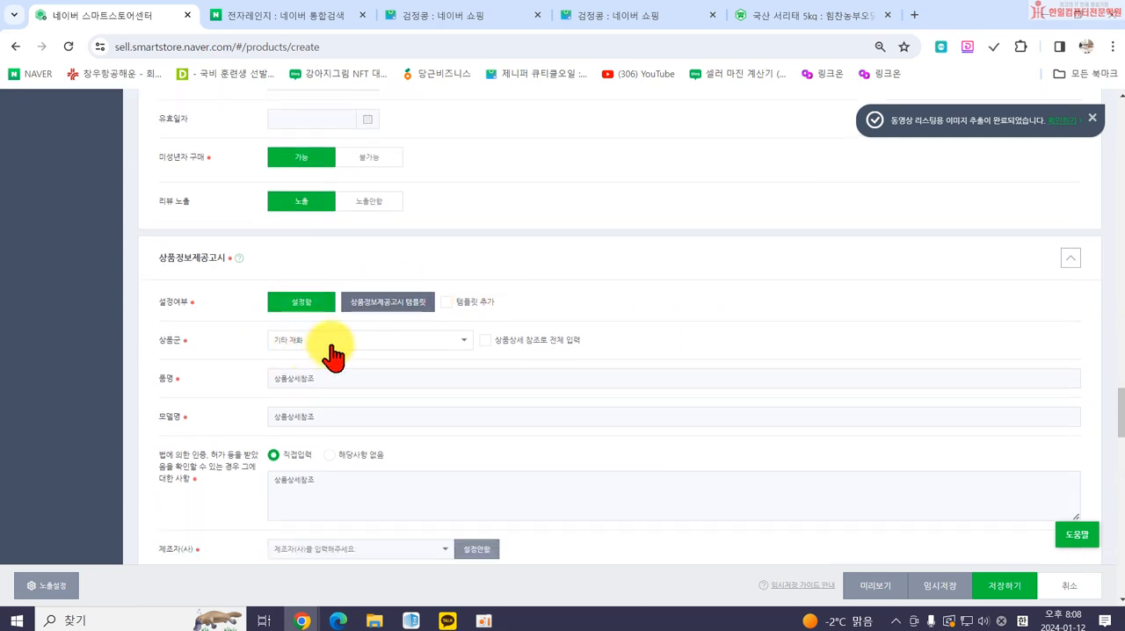
{"action": "left_click", "coordinate": [333, 347]}
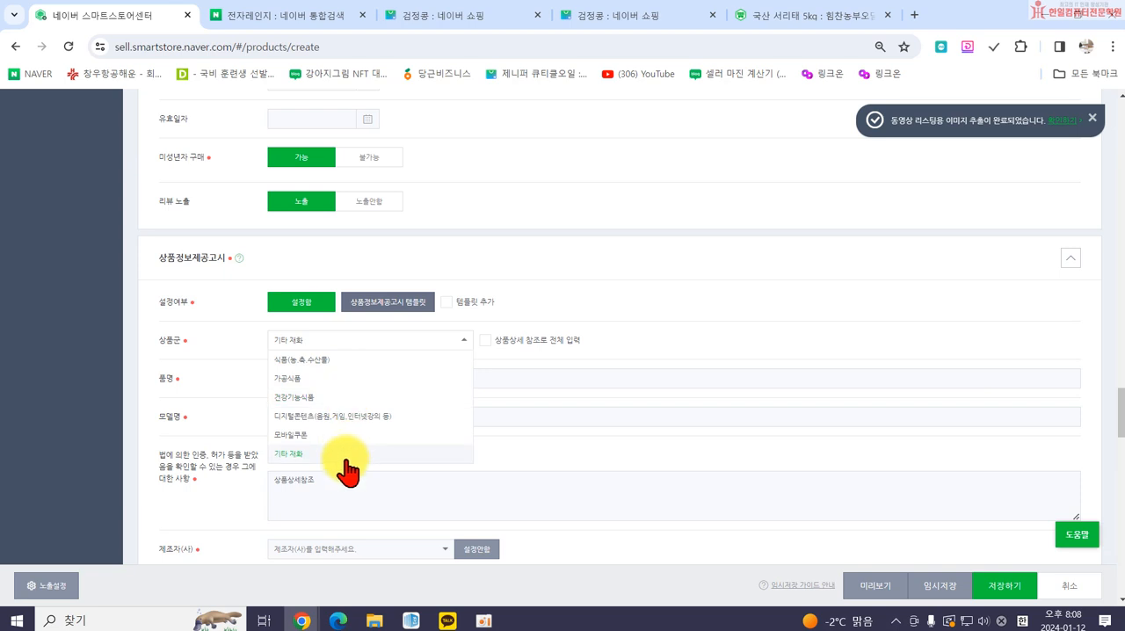
{"action": "left_click", "coordinate": [327, 362]}
Fill in all 상품정보제공고시 fields with the 상품상세 참조로 전체 입력 option and look over the section through to 배송.
{"action": "scroll", "coordinate": [492, 369], "scroll_direction": "down", "scroll_amount": 2}
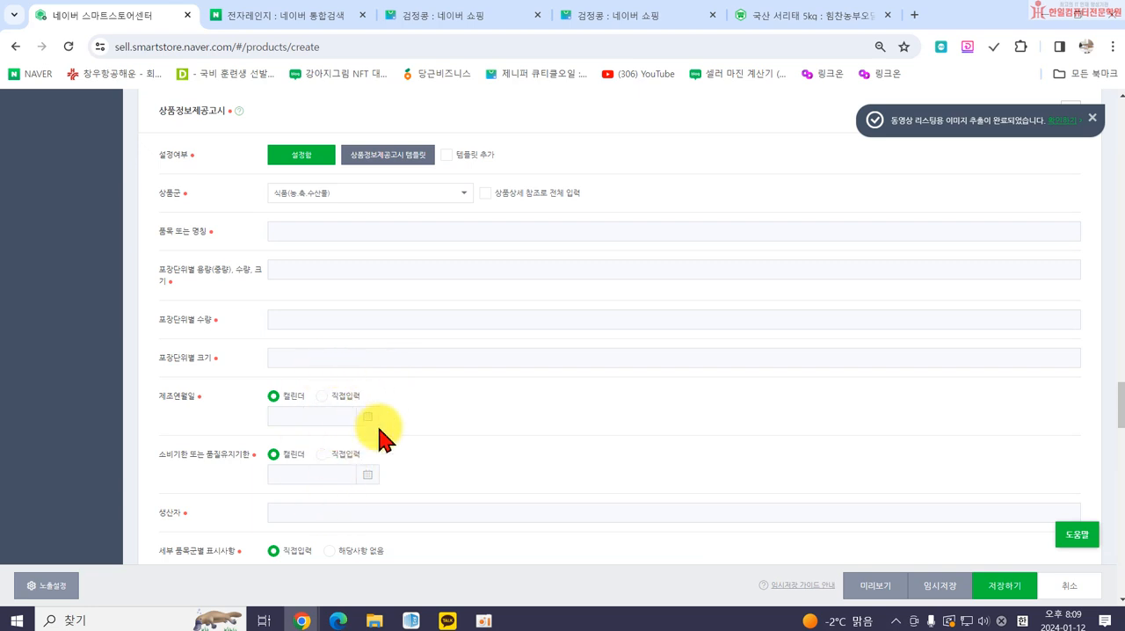
{"action": "left_click", "coordinate": [484, 194]}
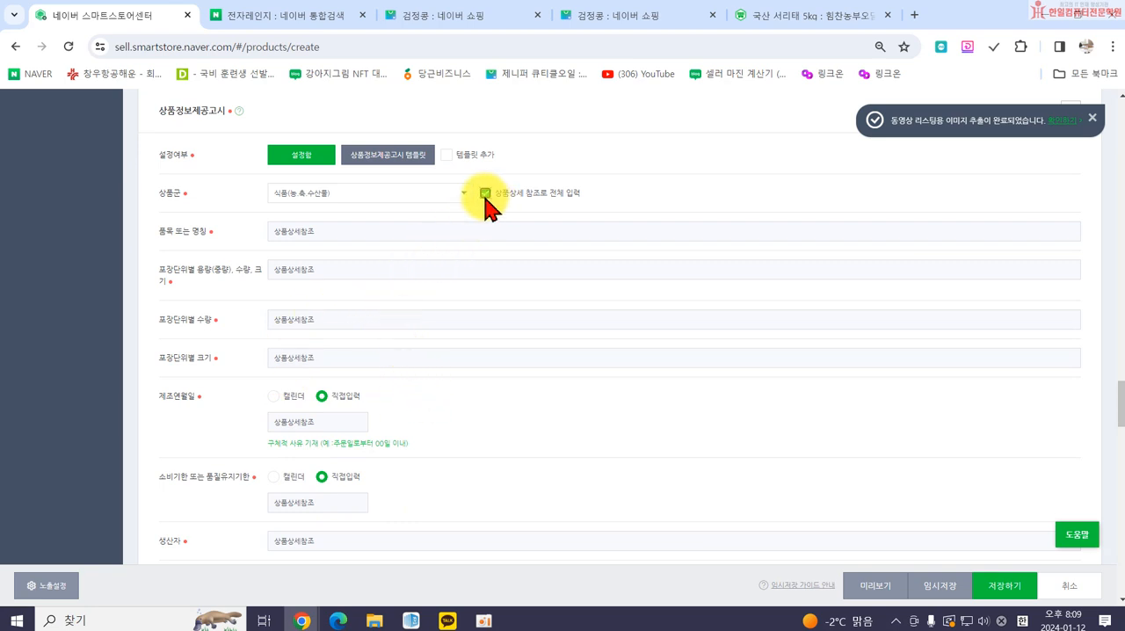
{"action": "scroll", "coordinate": [446, 403], "scroll_direction": "down", "scroll_amount": 2}
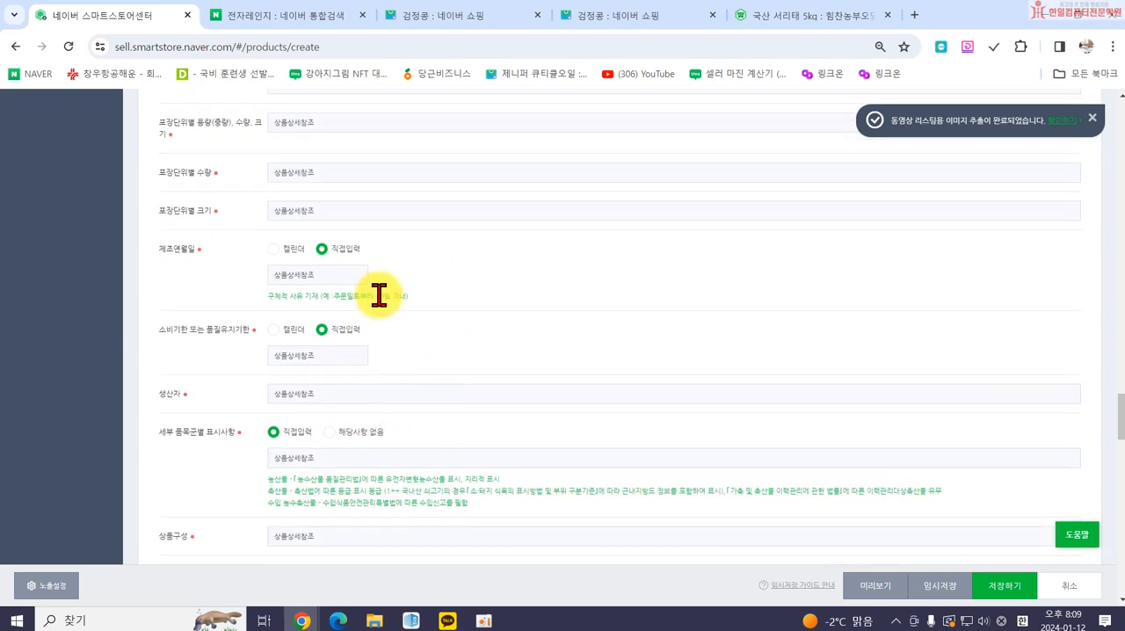
{"action": "scroll", "coordinate": [463, 327], "scroll_direction": "down", "scroll_amount": 4}
{"action": "scroll", "coordinate": [466, 329], "scroll_direction": "down", "scroll_amount": 5}
{"action": "scroll", "coordinate": [465, 334], "scroll_direction": "down", "scroll_amount": 3}
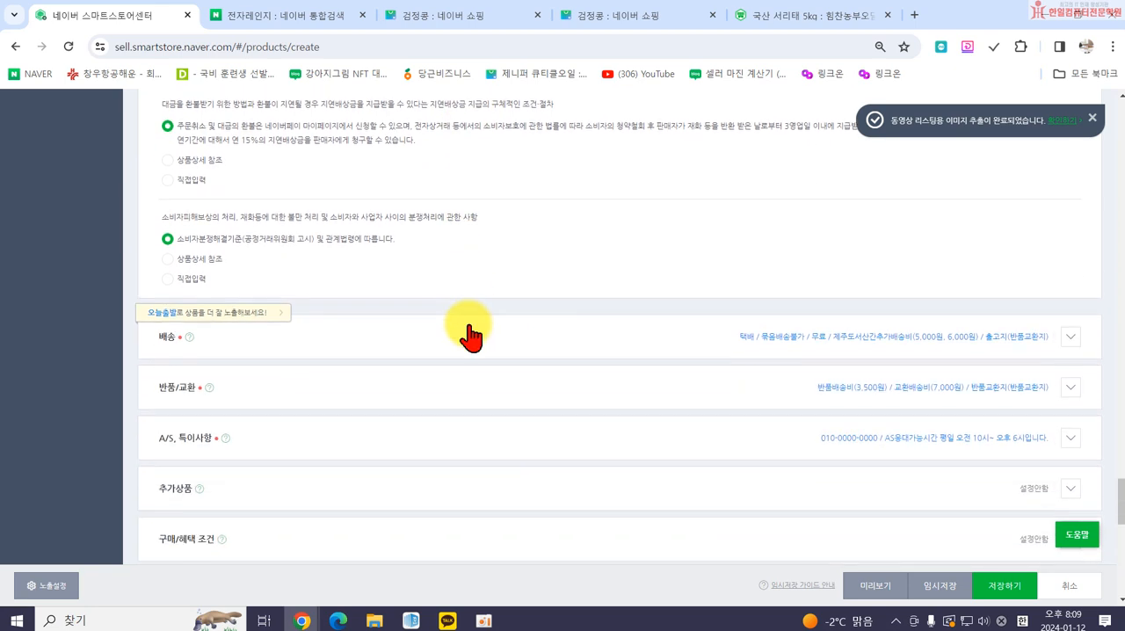
{"action": "scroll", "coordinate": [469, 329], "scroll_direction": "up", "scroll_amount": 1}
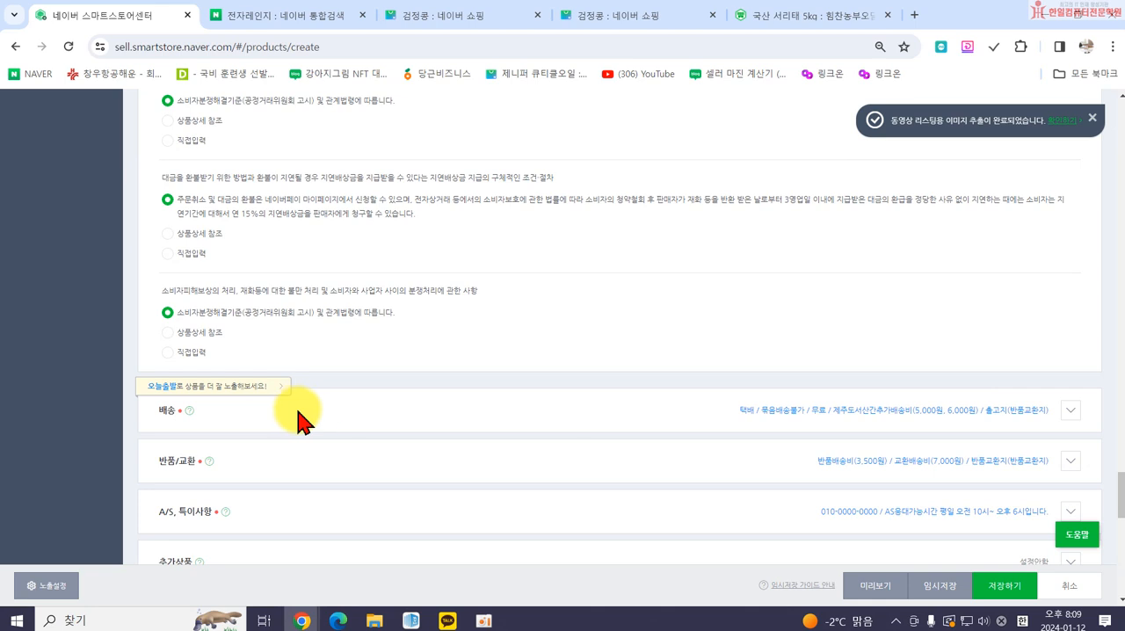
Expand the 배송 section and review its delivery method and 배송속성 options down to 묶음배송.
{"action": "left_click", "coordinate": [427, 427]}
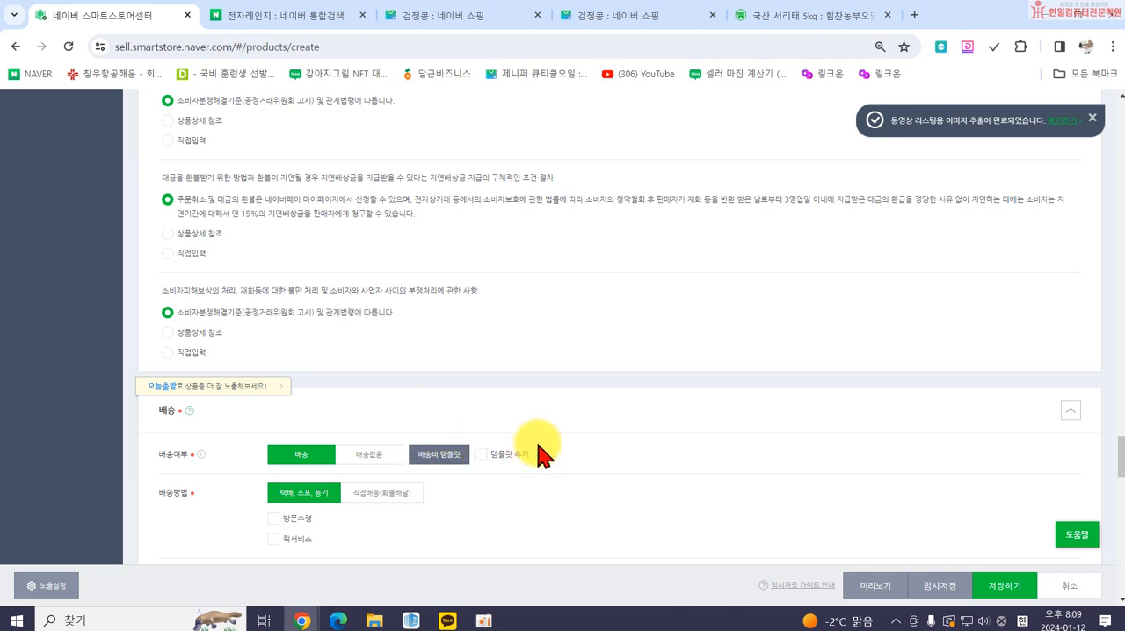
{"action": "scroll", "coordinate": [298, 444], "scroll_direction": "down", "scroll_amount": 1}
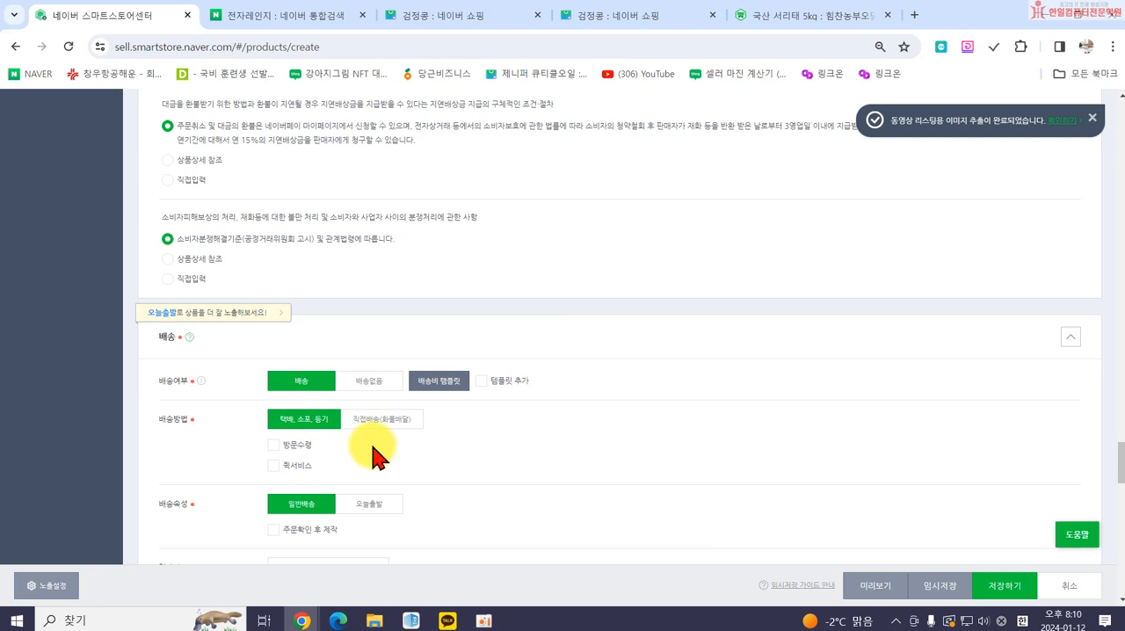
{"action": "scroll", "coordinate": [342, 466], "scroll_direction": "down", "scroll_amount": 1}
{"action": "scroll", "coordinate": [343, 465], "scroll_direction": "down", "scroll_amount": 1}
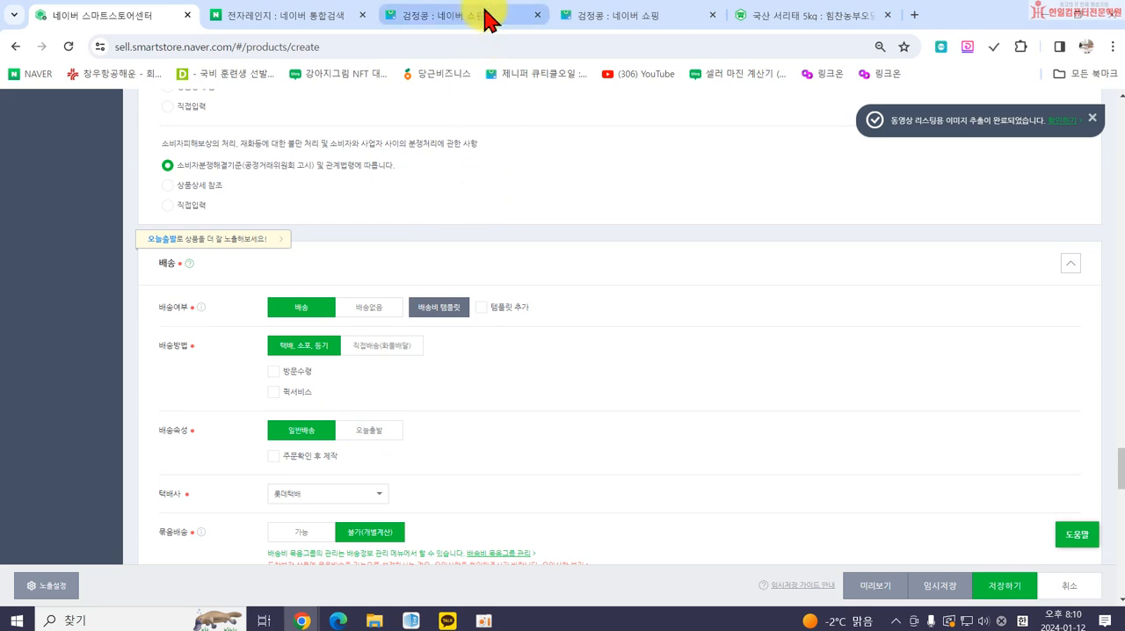
Examine how 오늘출발 and shipping fees appear on the 검정콩 results in Naver Shopping, and return to the product form.
{"action": "left_click", "coordinate": [415, 18]}
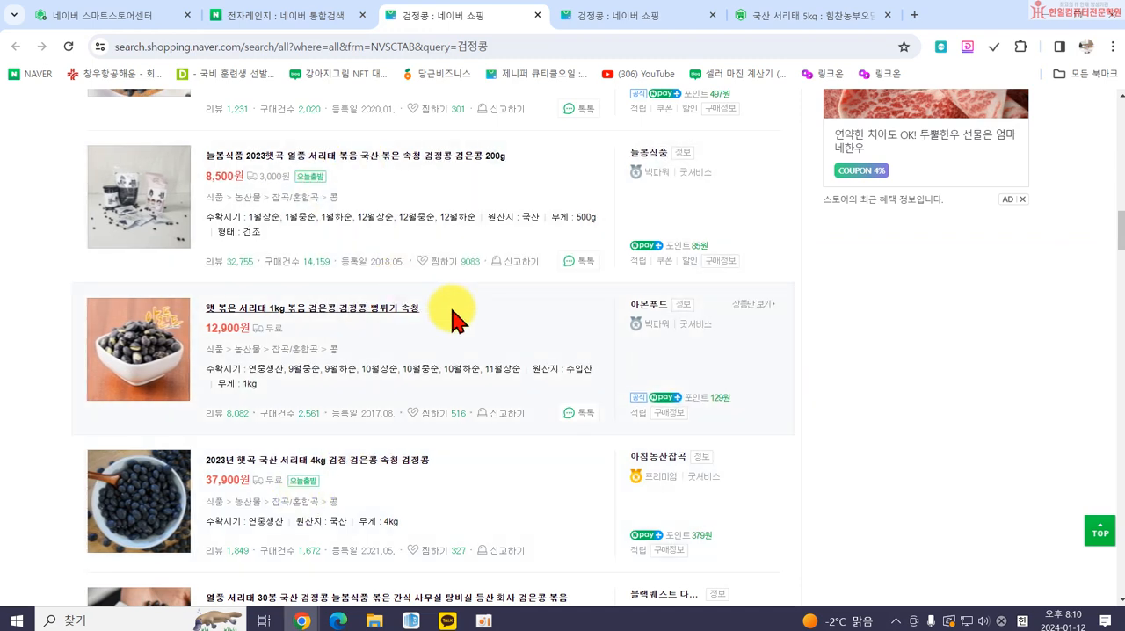
{"action": "scroll", "coordinate": [515, 487], "scroll_direction": "down", "scroll_amount": 1}
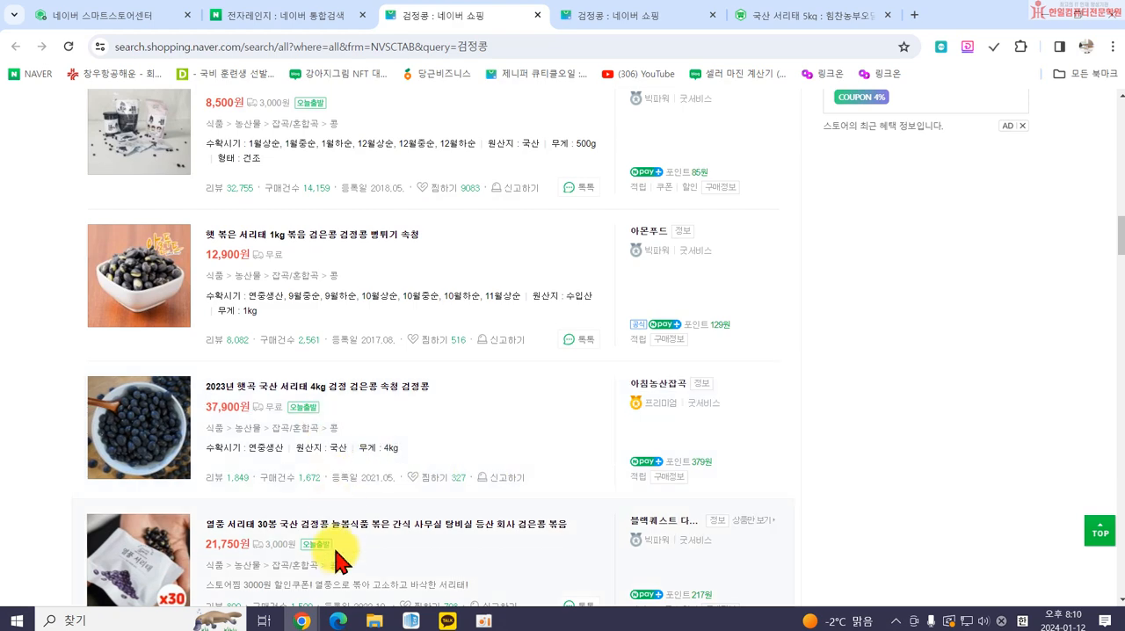
{"action": "scroll", "coordinate": [361, 533], "scroll_direction": "down", "scroll_amount": 1}
{"action": "scroll", "coordinate": [369, 523], "scroll_direction": "up", "scroll_amount": 1}
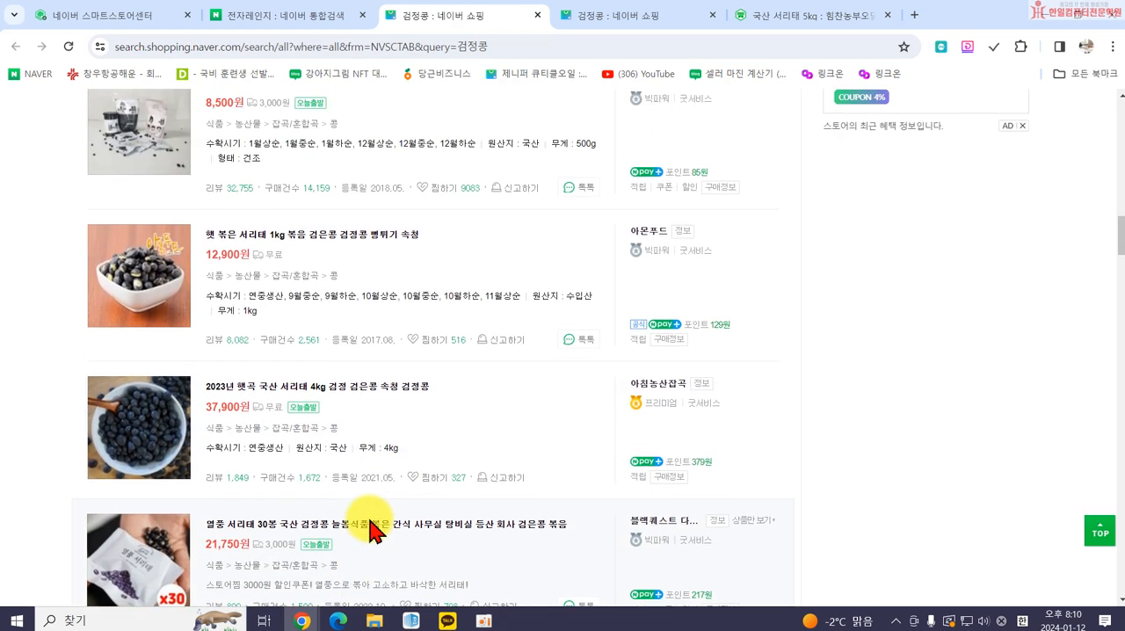
{"action": "scroll", "coordinate": [369, 527], "scroll_direction": "up", "scroll_amount": 1}
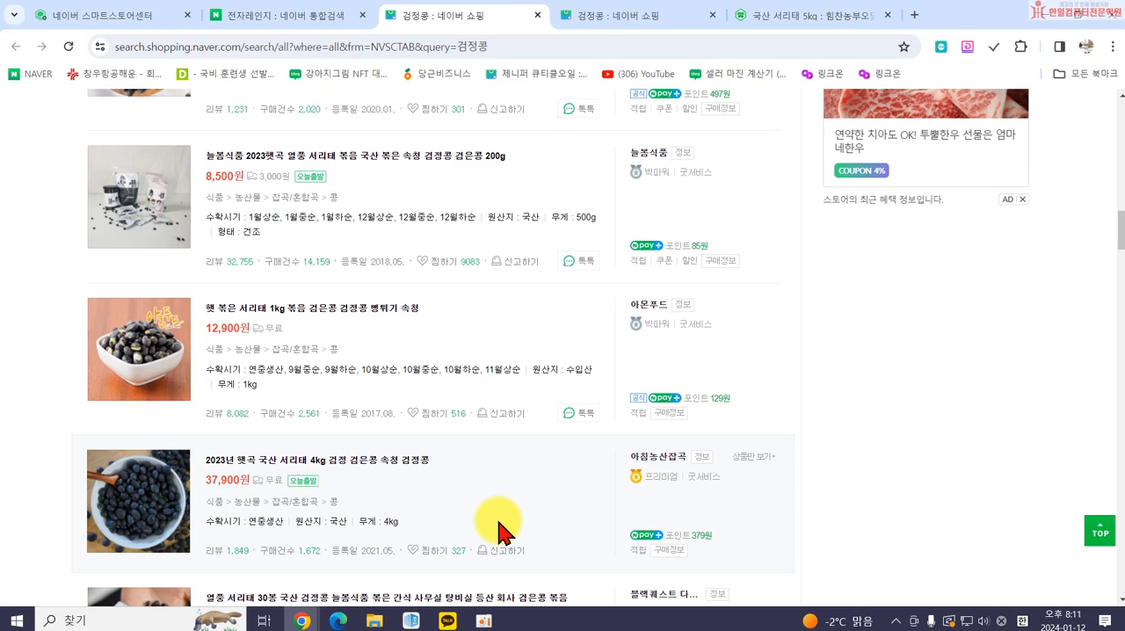
{"action": "left_click", "coordinate": [290, 14]}
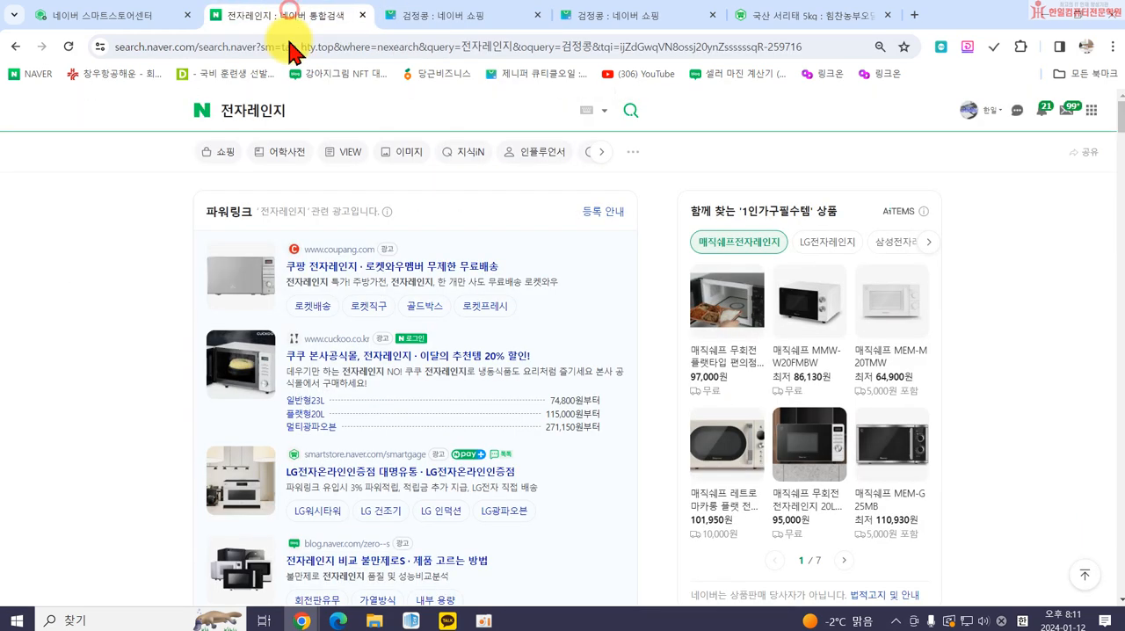
{"action": "left_click", "coordinate": [132, 16]}
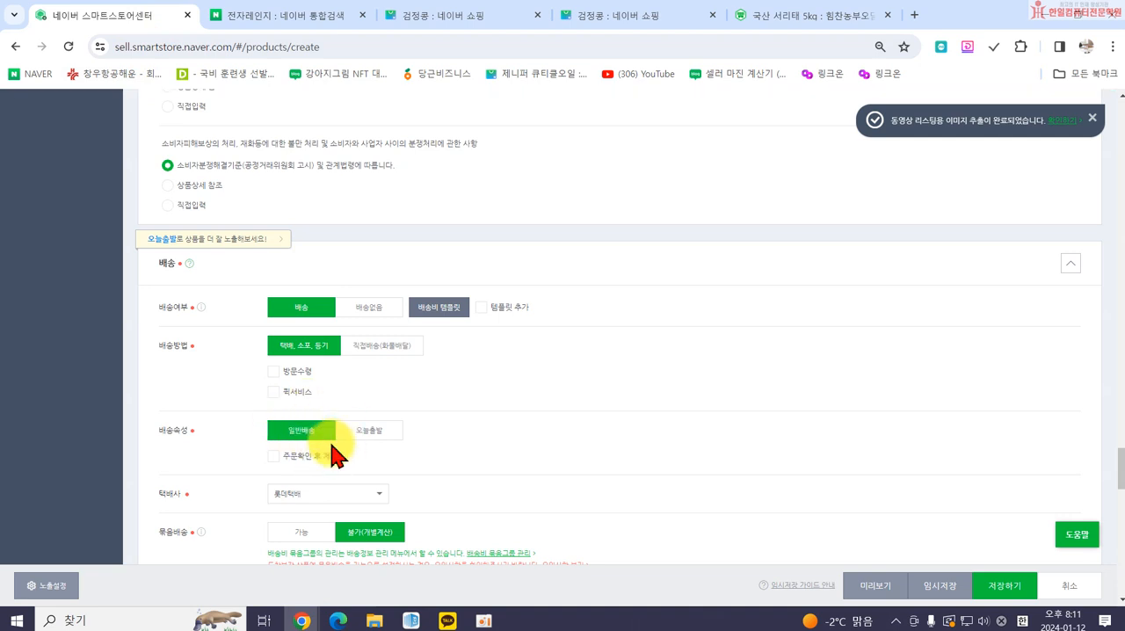
Set the 택배사 for the product's delivery to CJ대한통운.
{"action": "scroll", "coordinate": [358, 441], "scroll_direction": "down", "scroll_amount": 1}
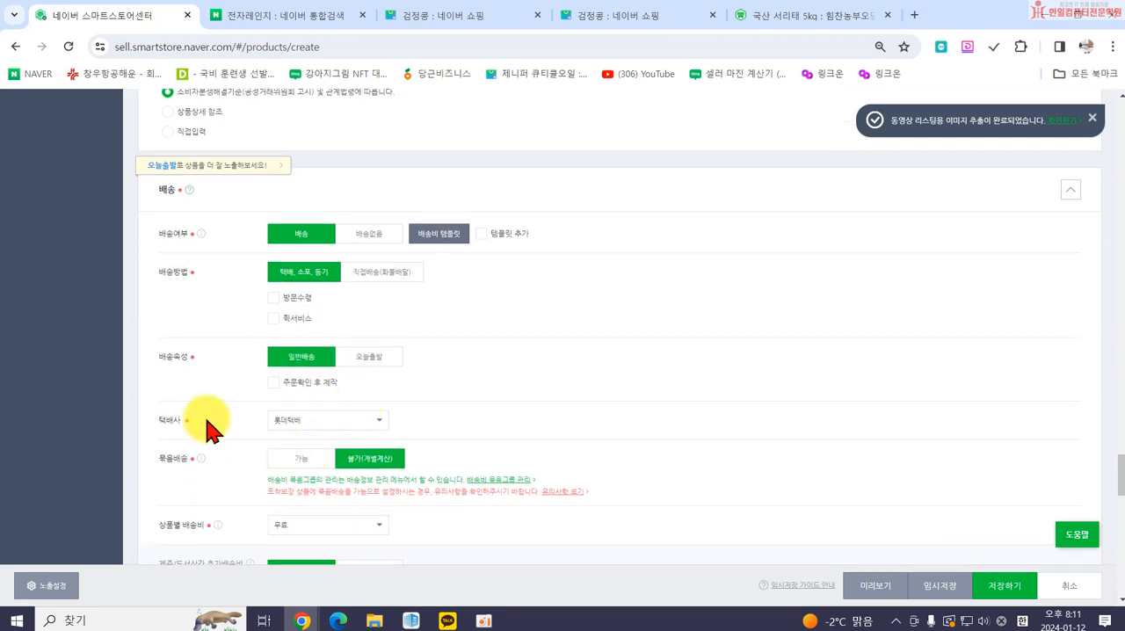
{"action": "left_click", "coordinate": [293, 420]}
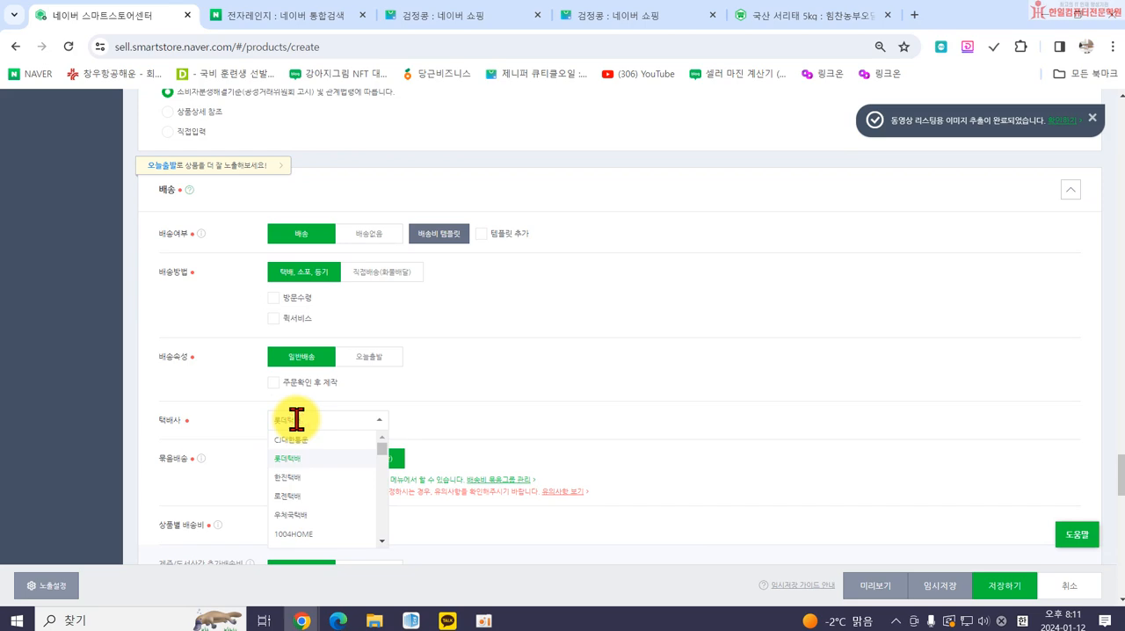
{"action": "scroll", "coordinate": [342, 453], "scroll_direction": "up", "scroll_amount": 3}
{"action": "scroll", "coordinate": [343, 464], "scroll_direction": "down", "scroll_amount": 4}
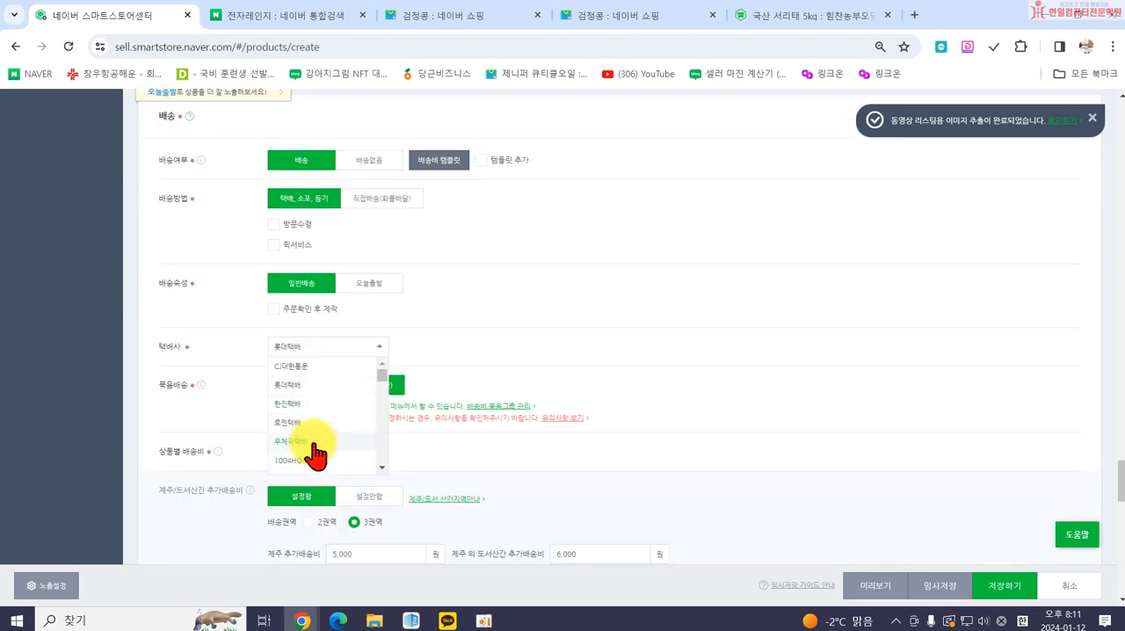
{"action": "scroll", "coordinate": [327, 400], "scroll_direction": "down", "scroll_amount": 6}
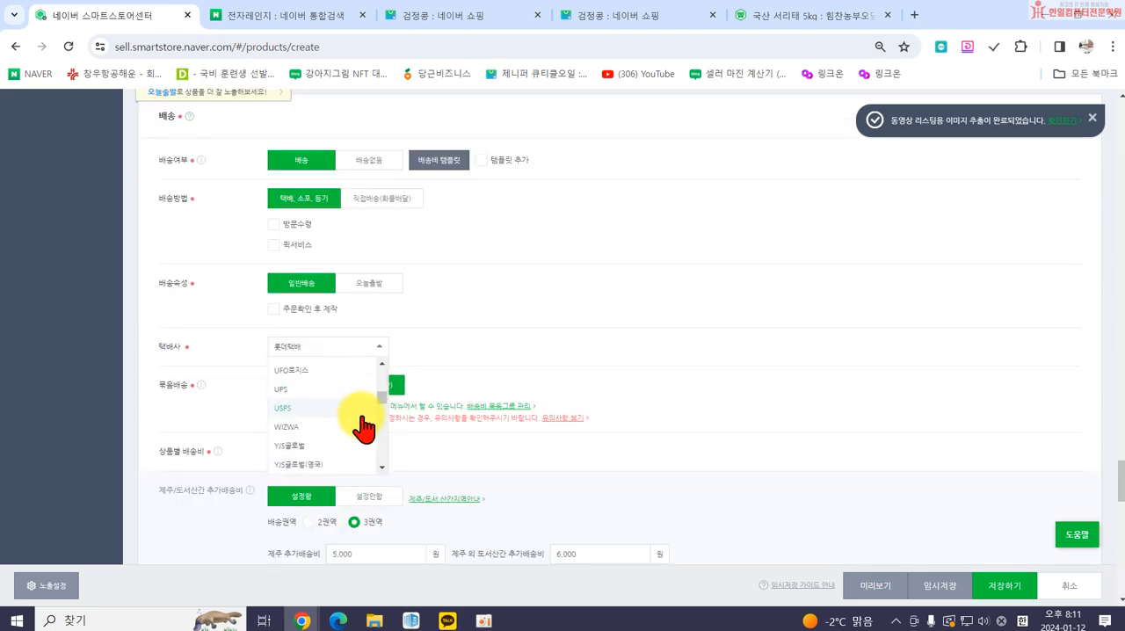
{"action": "scroll", "coordinate": [355, 431], "scroll_direction": "up", "scroll_amount": 8}
{"action": "scroll", "coordinate": [339, 448], "scroll_direction": "down", "scroll_amount": 2}
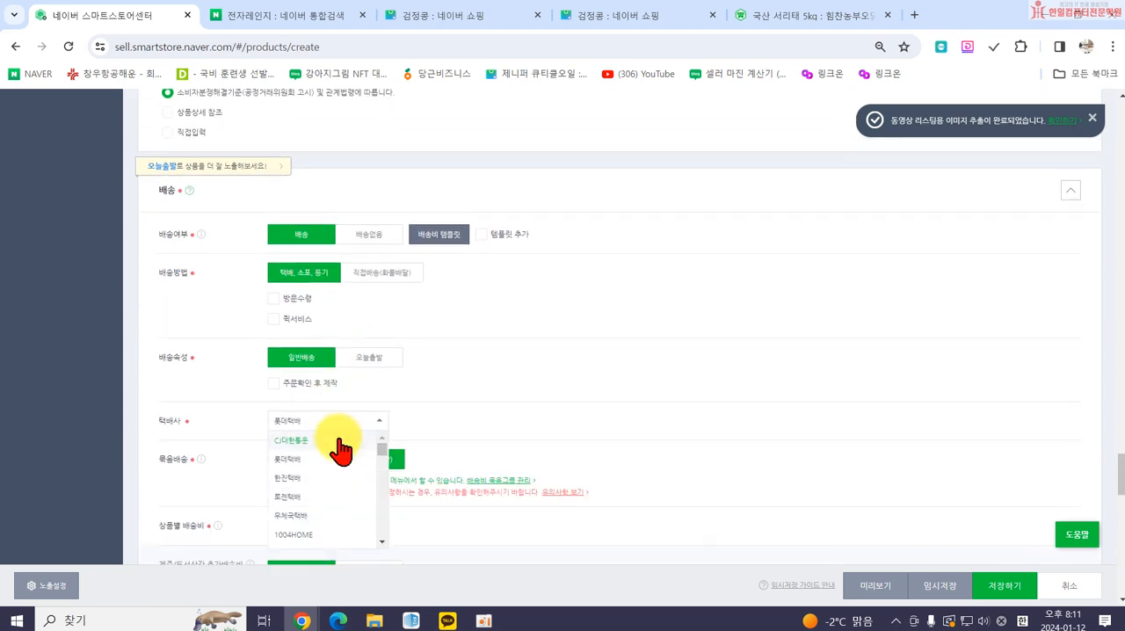
{"action": "left_click", "coordinate": [316, 442]}
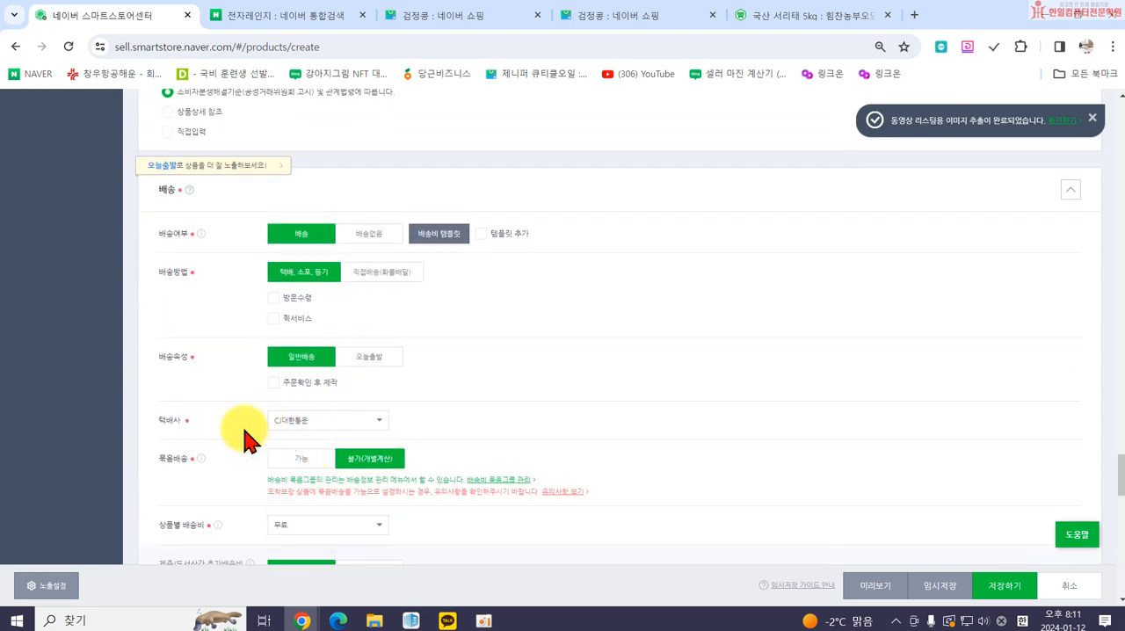
Recheck the 택배사 choices and set 묶음배송 to 가능.
{"action": "scroll", "coordinate": [474, 426], "scroll_direction": "down", "scroll_amount": 1}
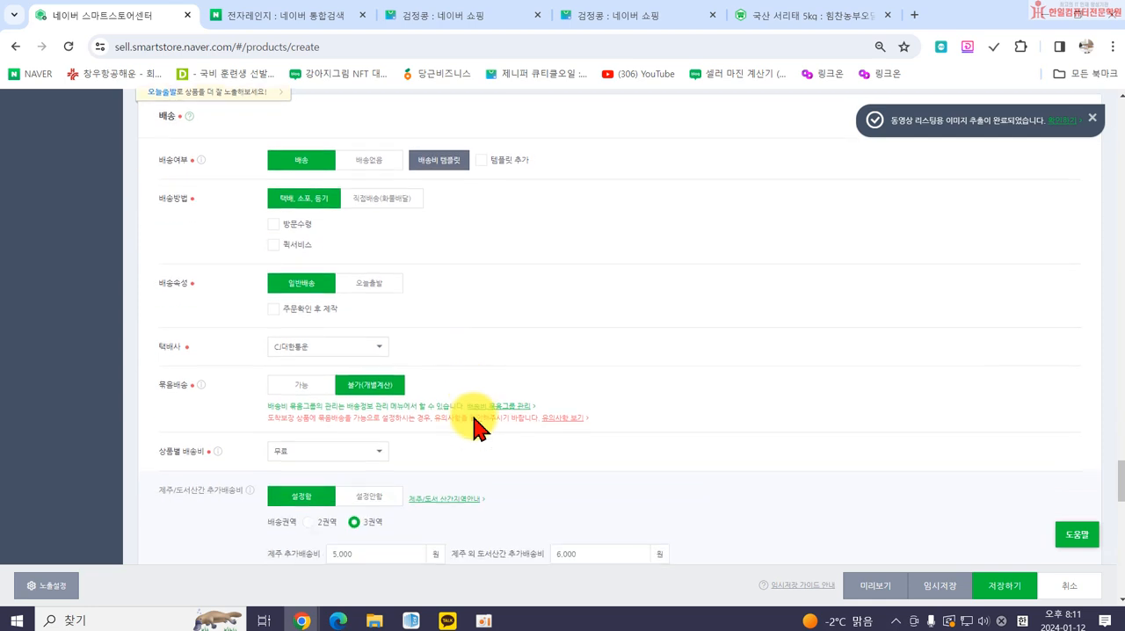
{"action": "left_click", "coordinate": [306, 350]}
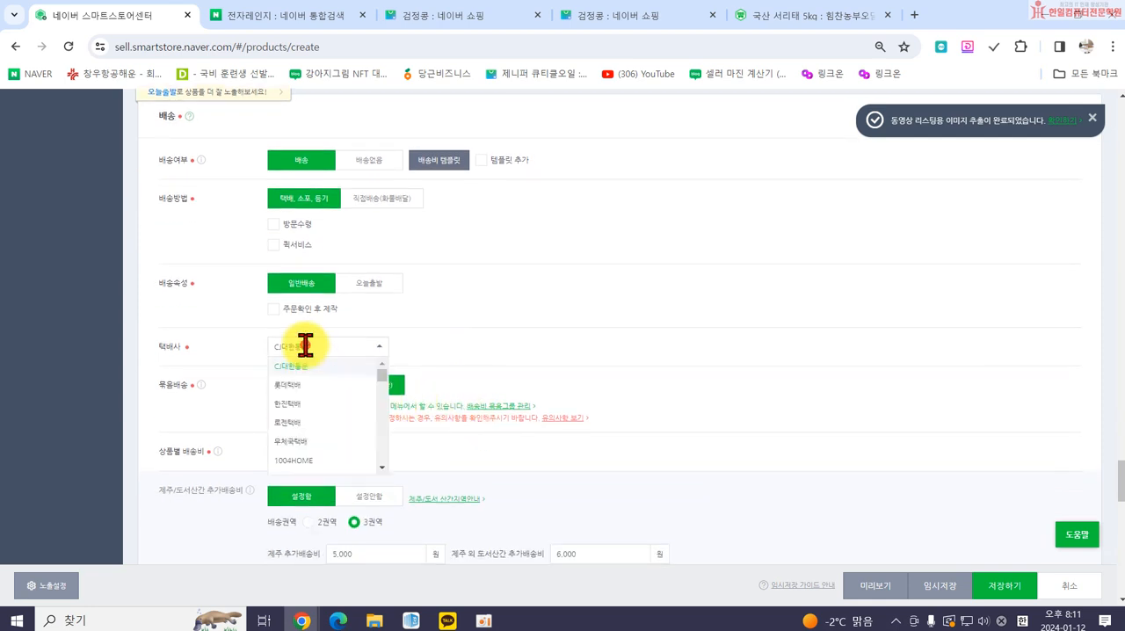
{"action": "left_click", "coordinate": [305, 348]}
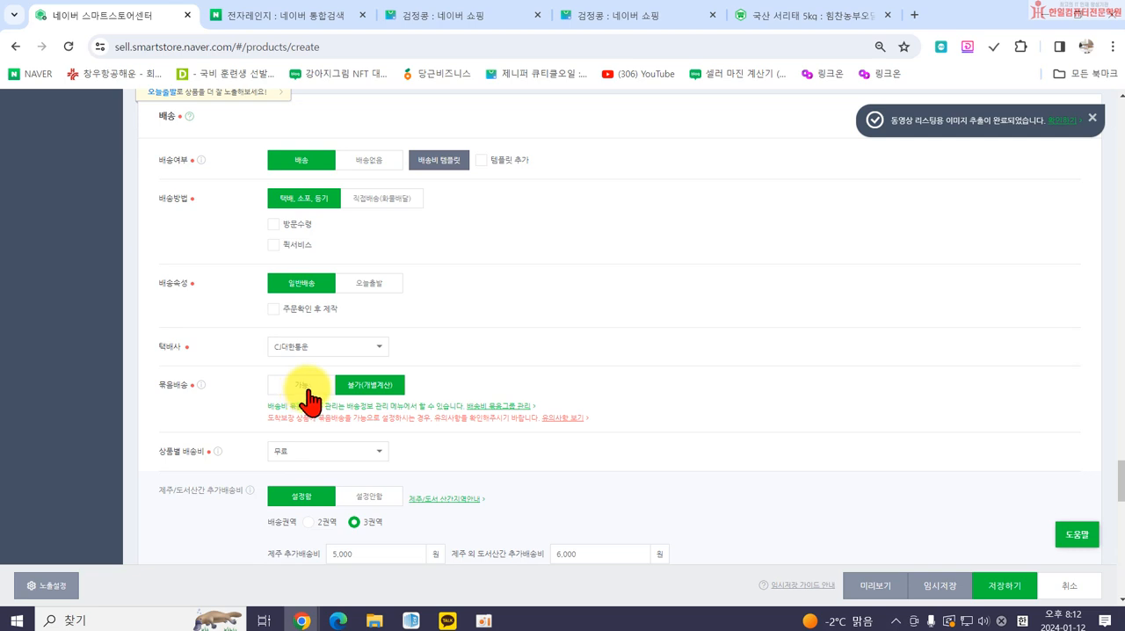
{"action": "left_click", "coordinate": [304, 388]}
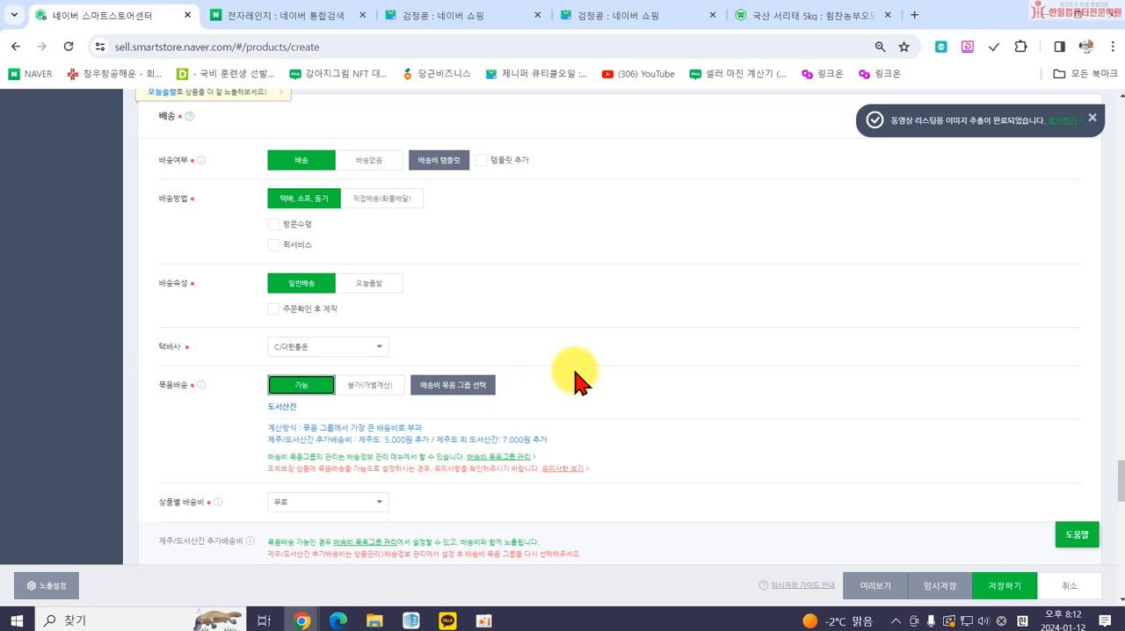
{"action": "scroll", "coordinate": [387, 411], "scroll_direction": "down", "scroll_amount": 1}
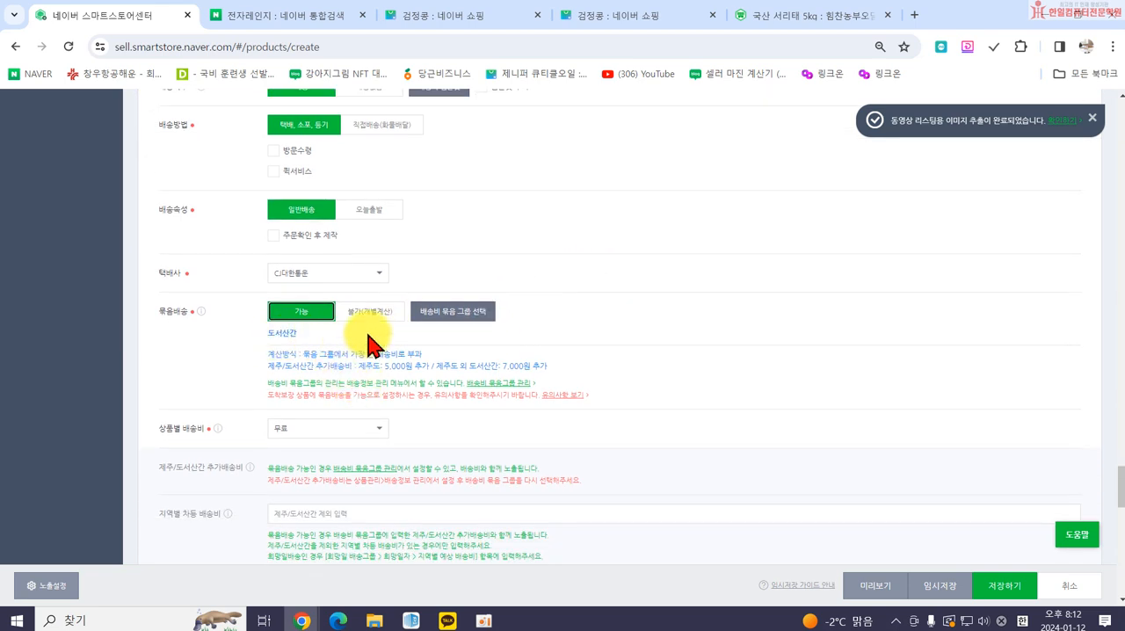
Try the 조건부 무료 and 유료 options for 상품별 배송비 and set it back to 무료.
{"action": "left_click", "coordinate": [311, 430]}
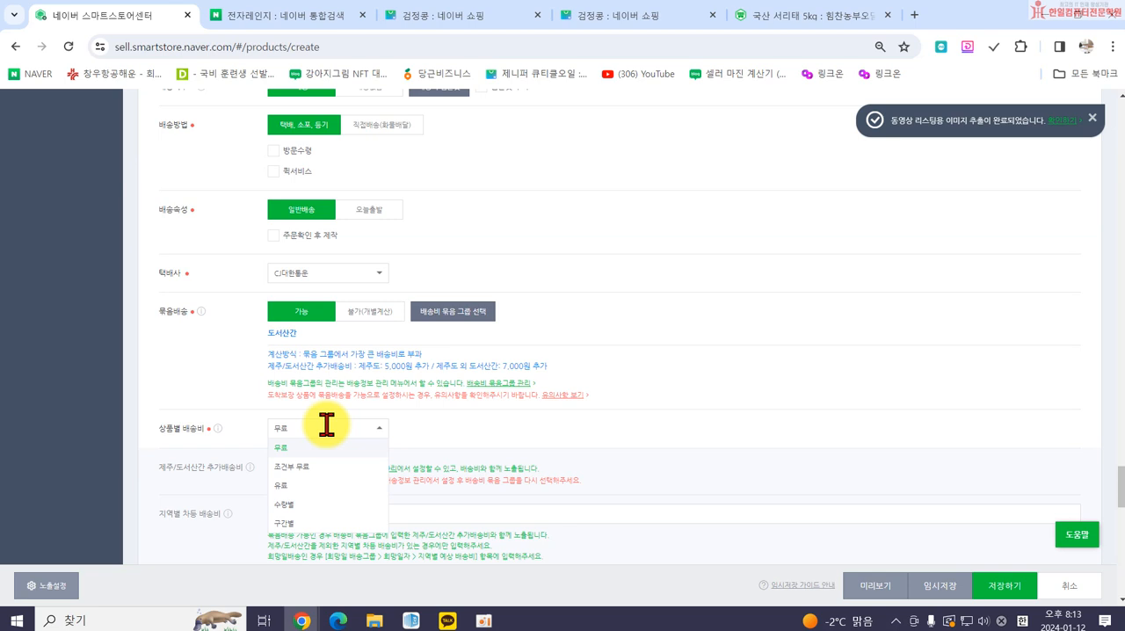
{"action": "left_click", "coordinate": [326, 466]}
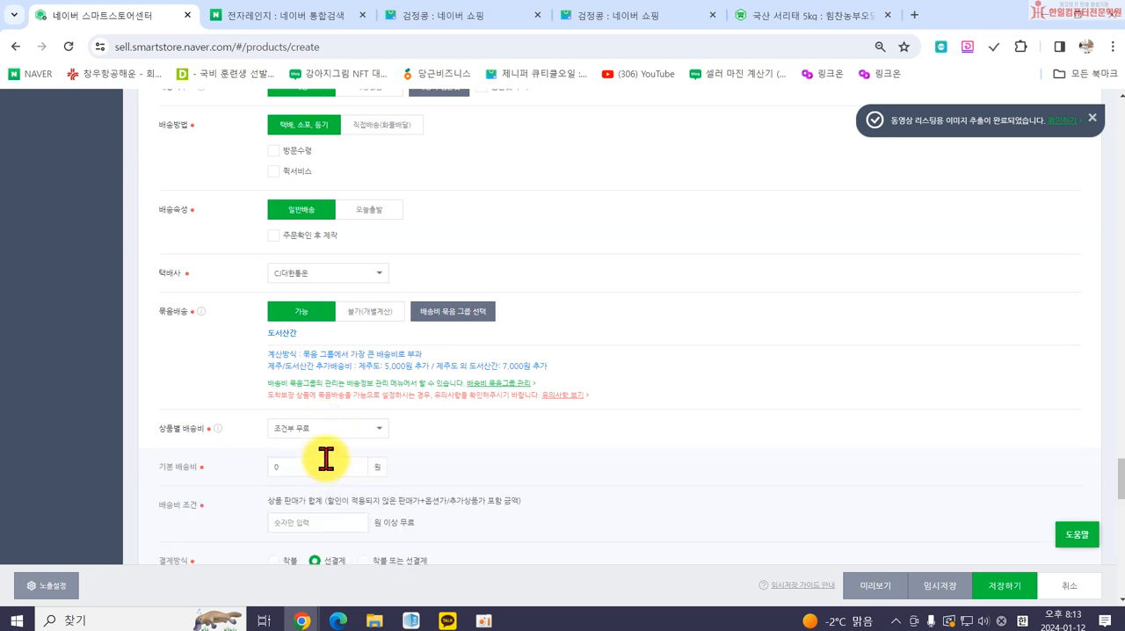
{"action": "left_click", "coordinate": [332, 430]}
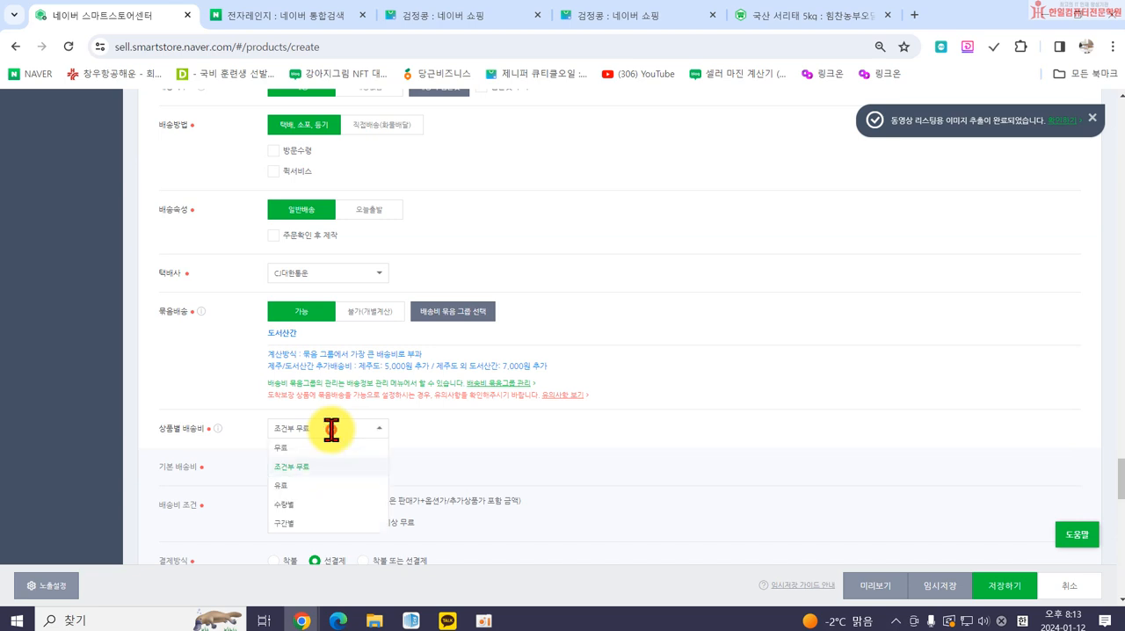
{"action": "left_click", "coordinate": [328, 486]}
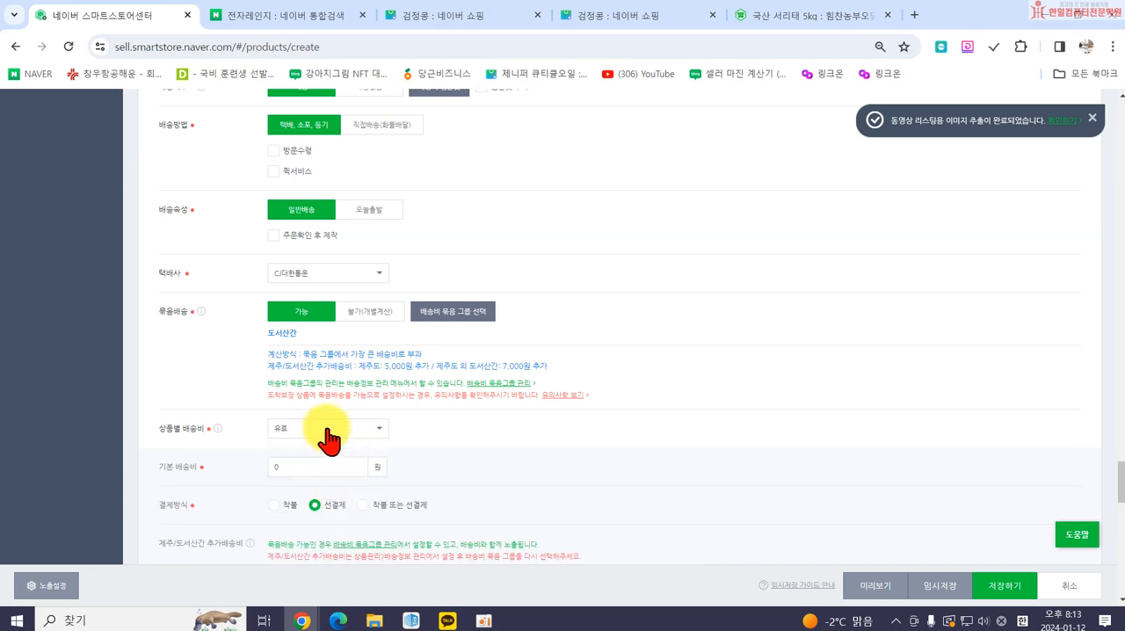
{"action": "left_click", "coordinate": [314, 429]}
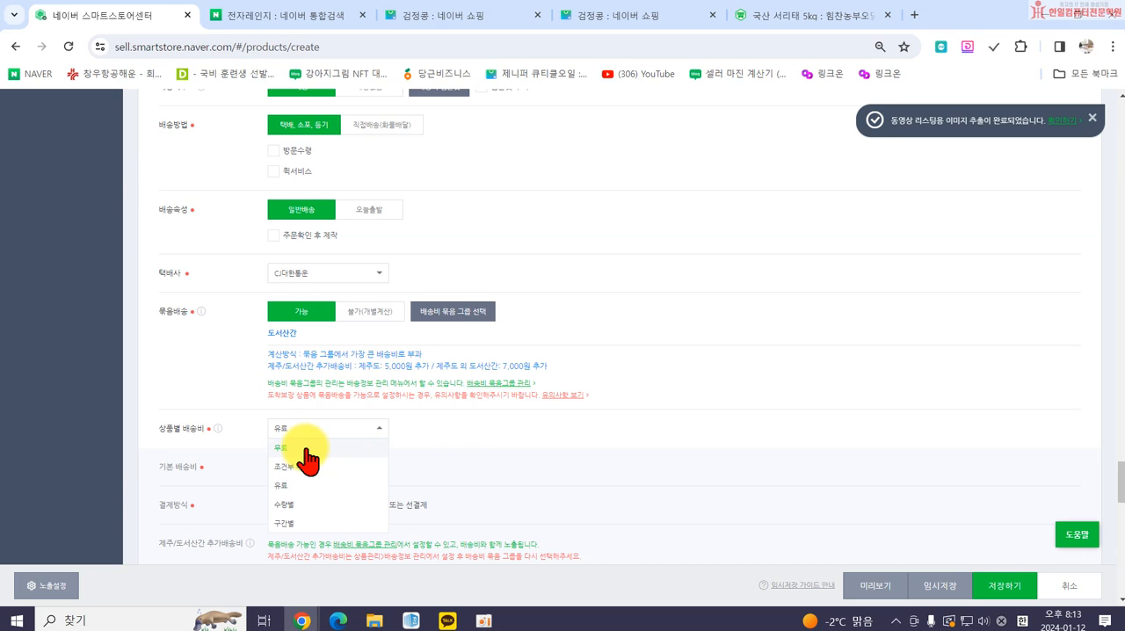
{"action": "left_click", "coordinate": [283, 450]}
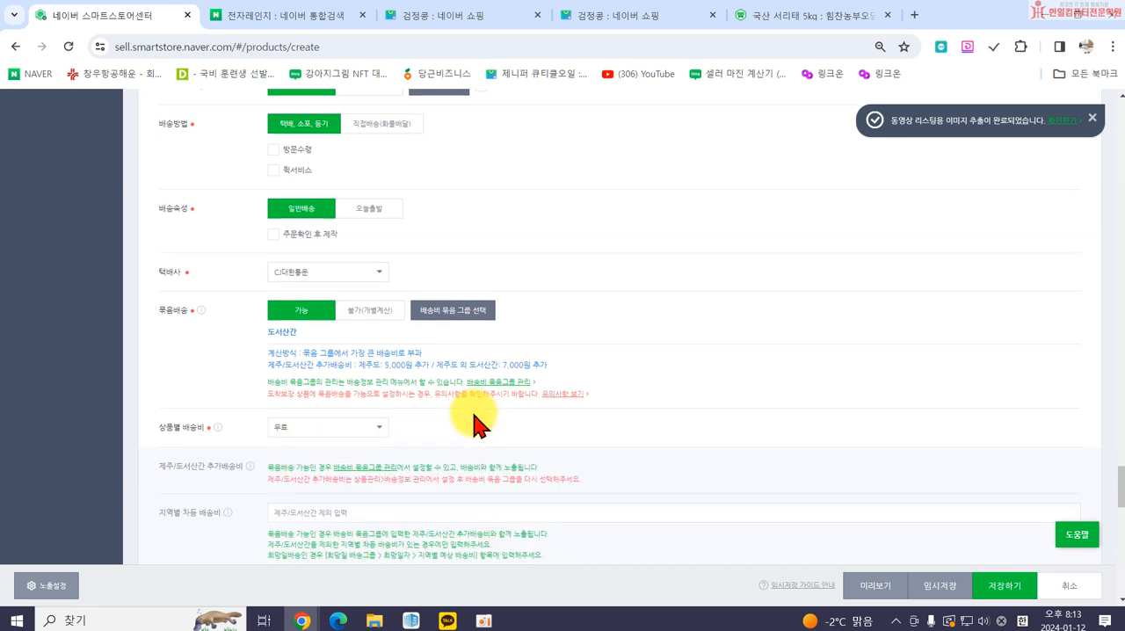
View the available 배송비 묶음그룹 choices for bundled shipping and close the list without picking another group.
{"action": "scroll", "coordinate": [473, 475], "scroll_direction": "down", "scroll_amount": 2}
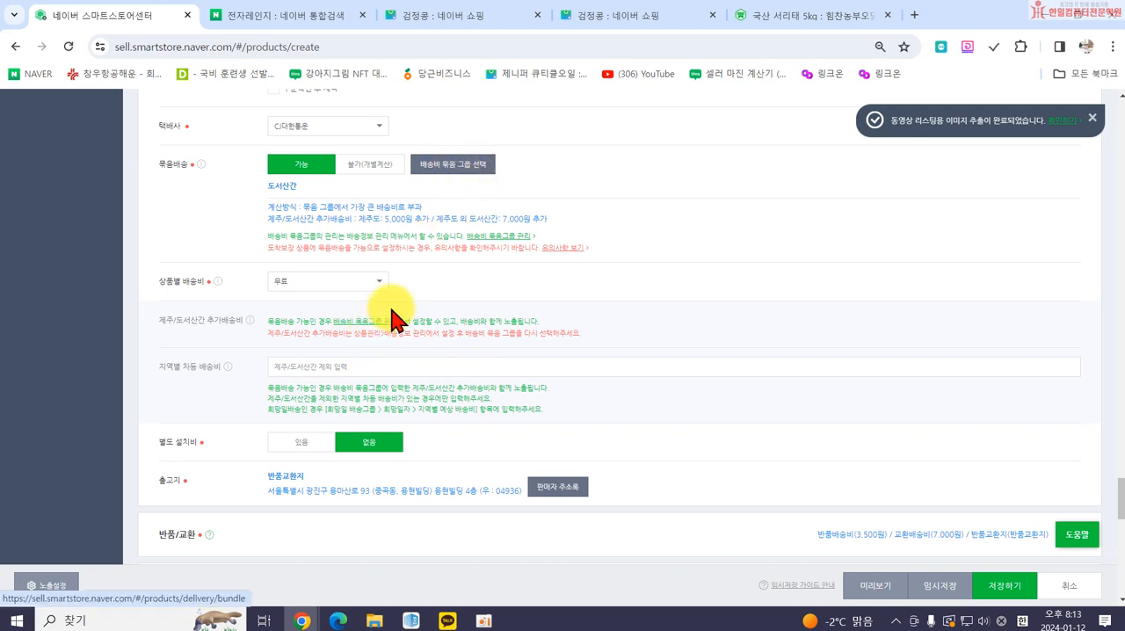
{"action": "left_click", "coordinate": [472, 167]}
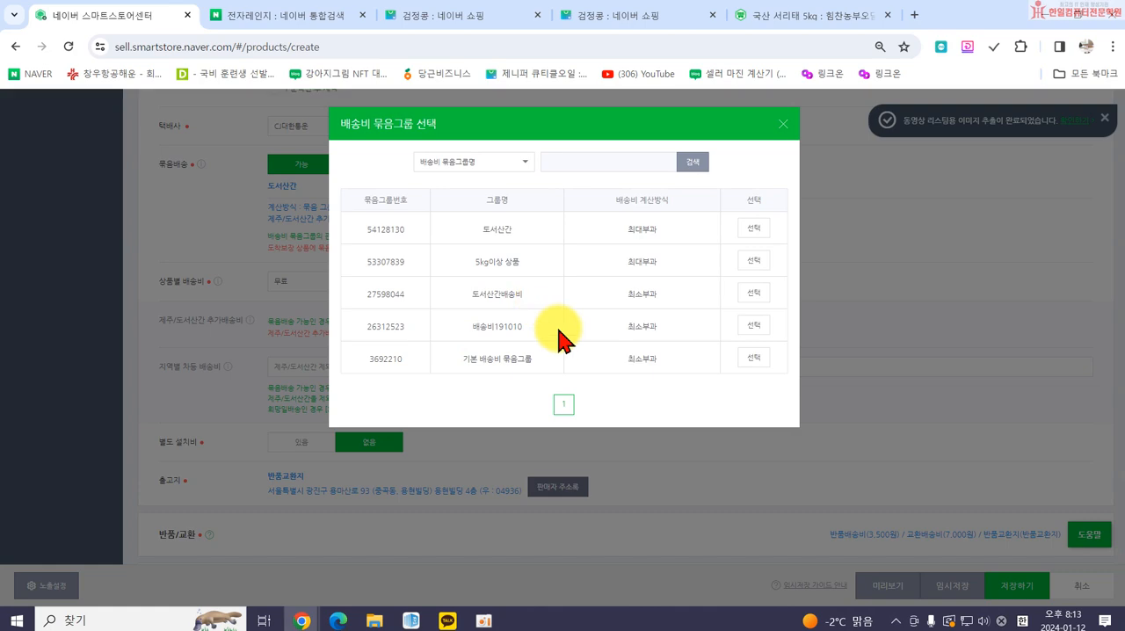
{"action": "left_click", "coordinate": [782, 124]}
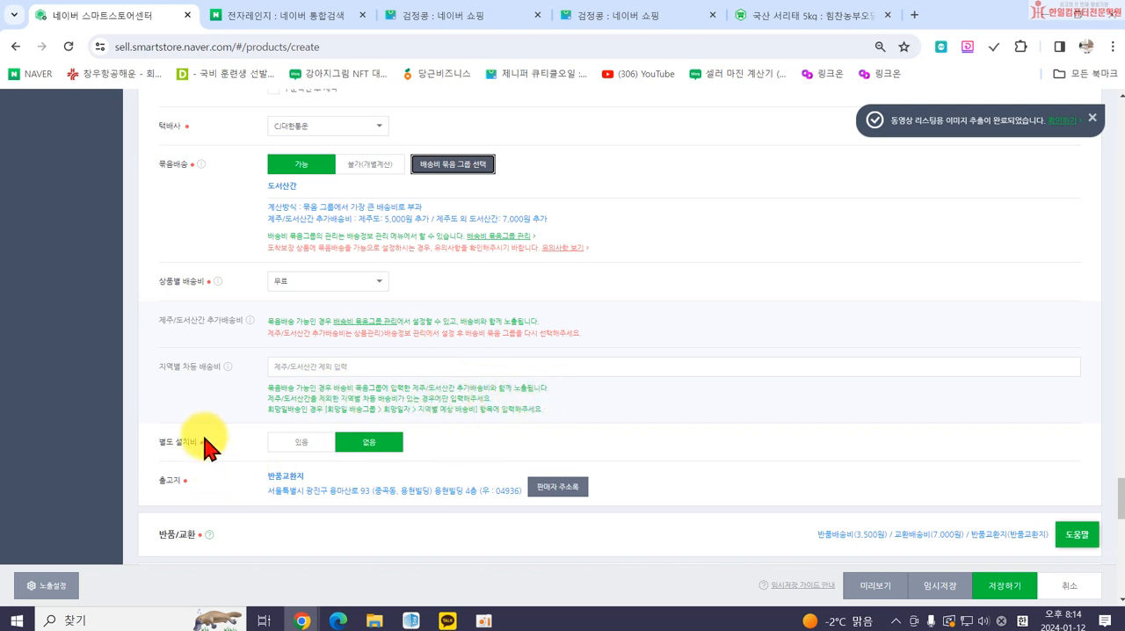
Review the 출고지 entries in the 판매자 주소록 and close the address book without changing the address.
{"action": "scroll", "coordinate": [208, 446], "scroll_direction": "down", "scroll_amount": 1}
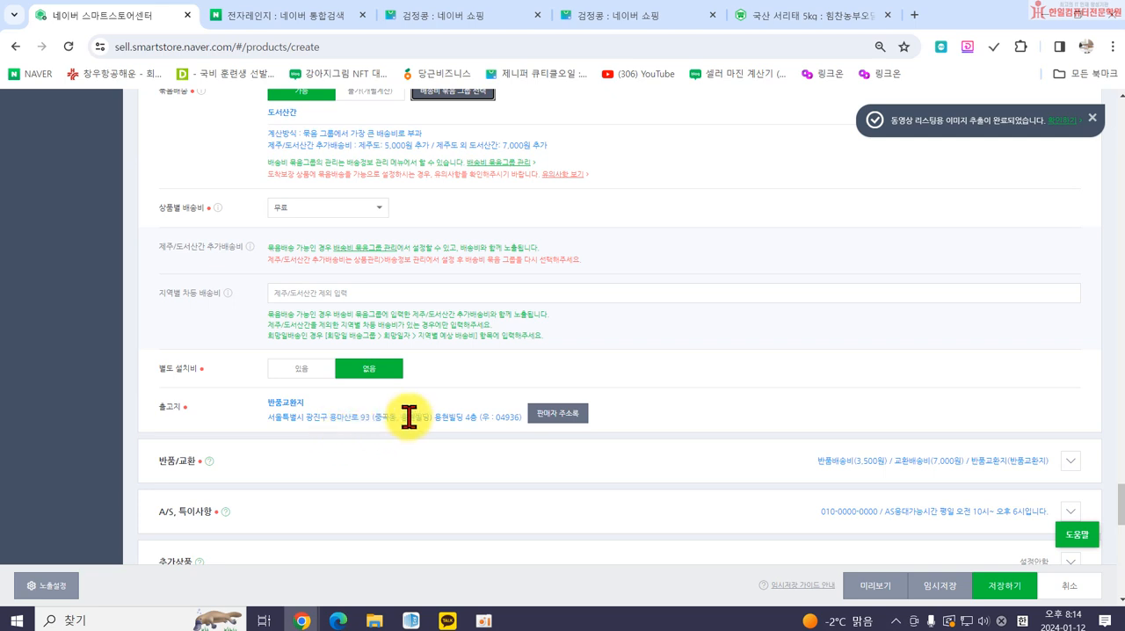
{"action": "left_click", "coordinate": [546, 415]}
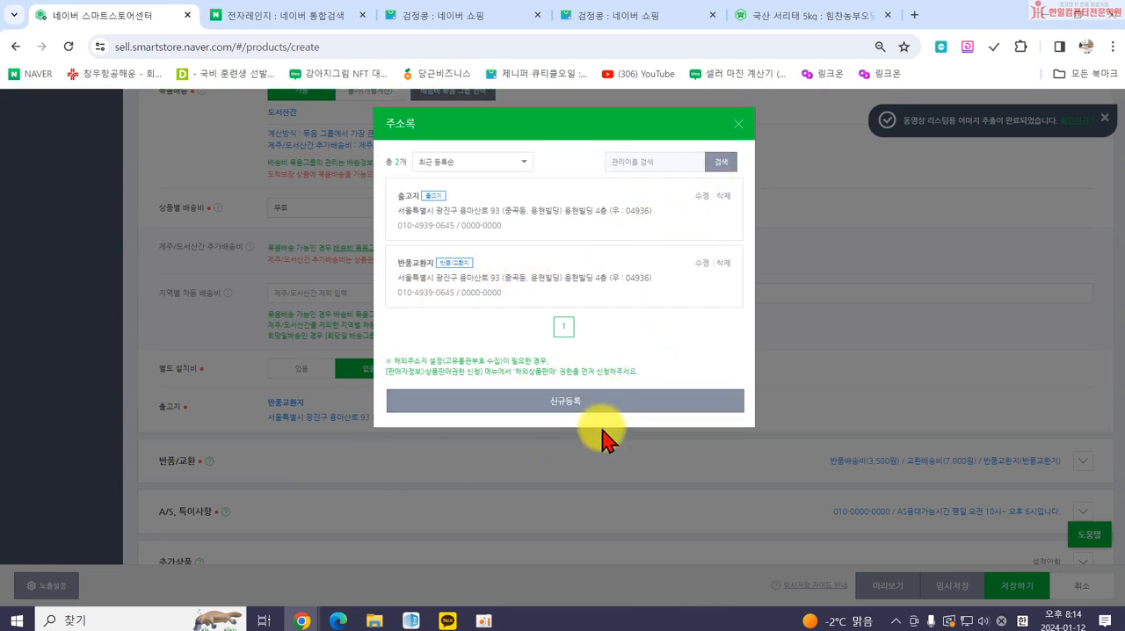
{"action": "left_click", "coordinate": [738, 128]}
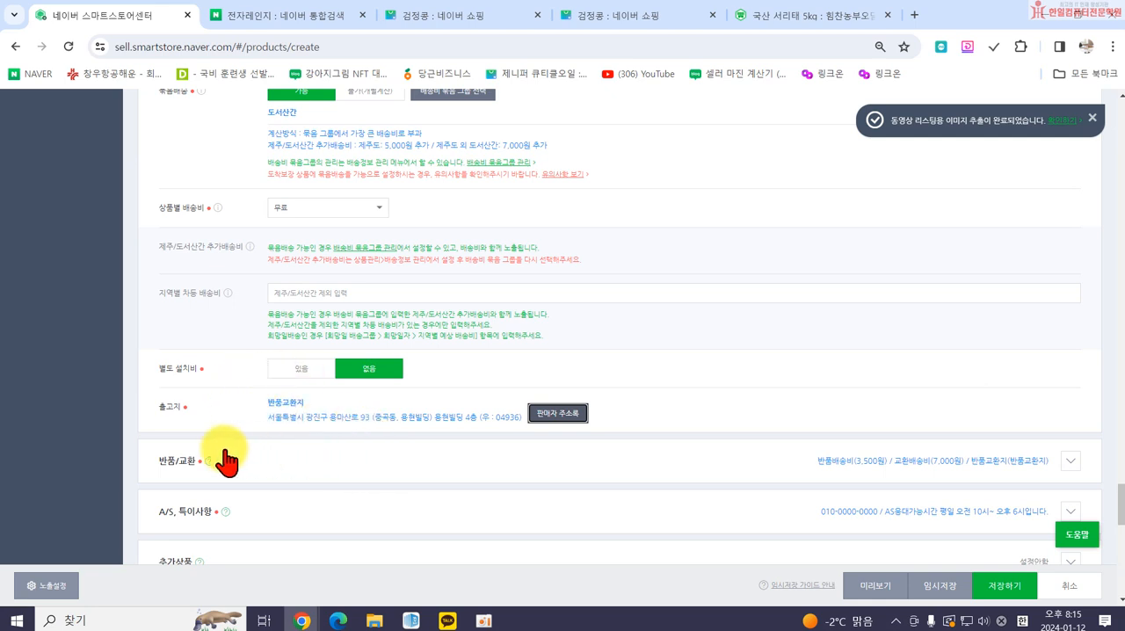
Expand the 반품/교환 section and examine the 반품/교환 택배사 choices and the note on 택배사 계약정보 확인.
{"action": "left_click", "coordinate": [1071, 462]}
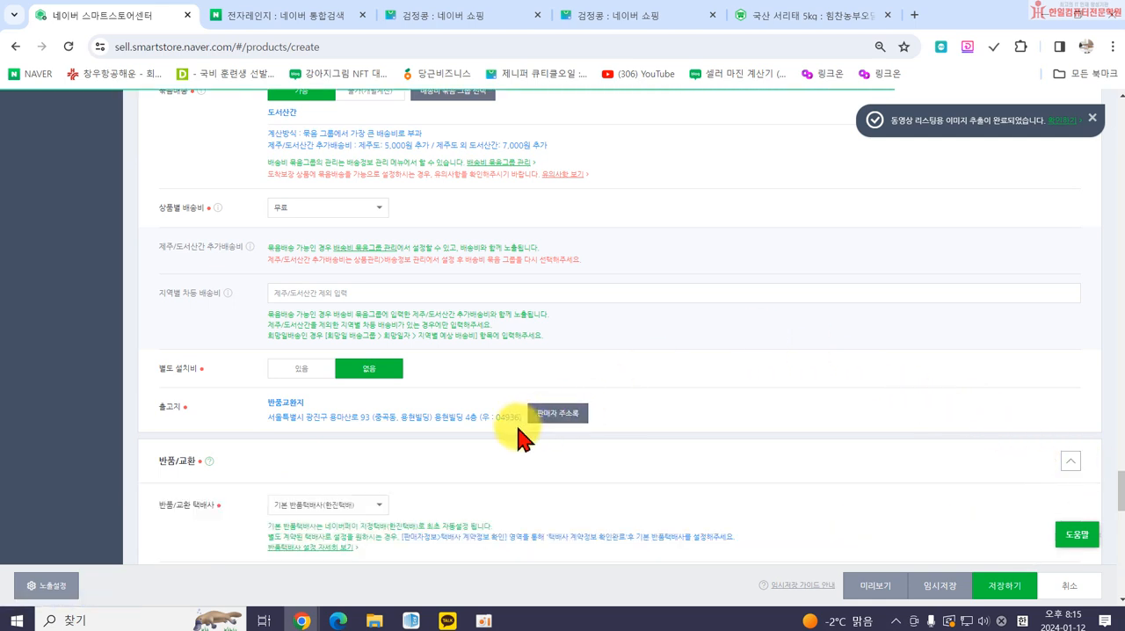
{"action": "scroll", "coordinate": [515, 435], "scroll_direction": "down", "scroll_amount": 2}
{"action": "left_click", "coordinate": [369, 359]}
{"action": "left_click", "coordinate": [371, 377]}
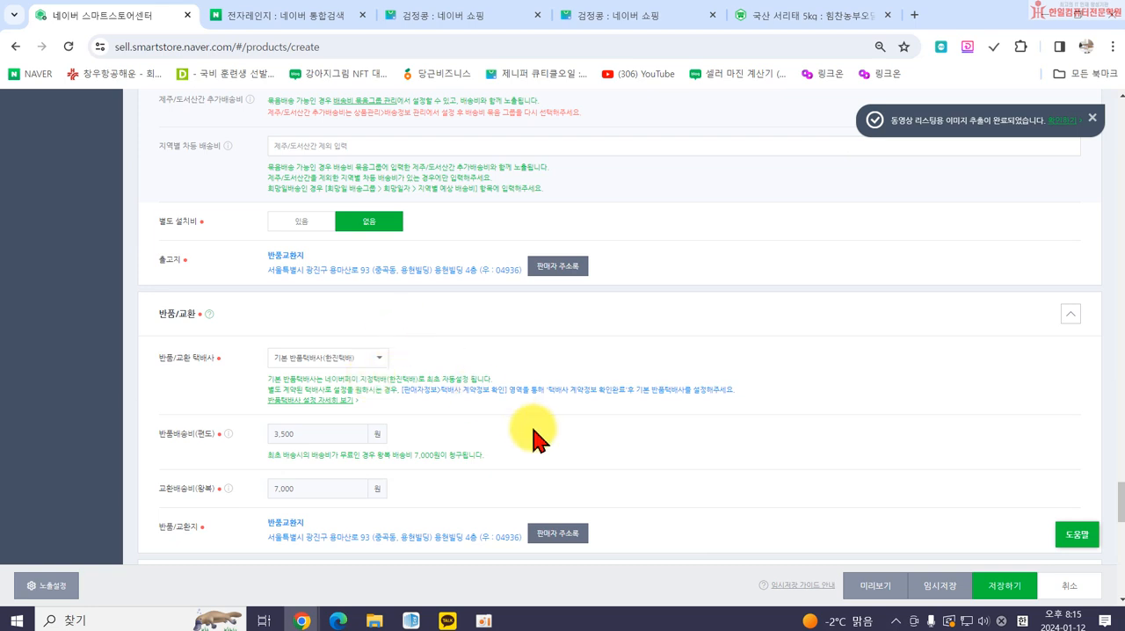
{"action": "left_click_drag", "start_coordinate": [401, 389], "coordinate": [507, 389]}
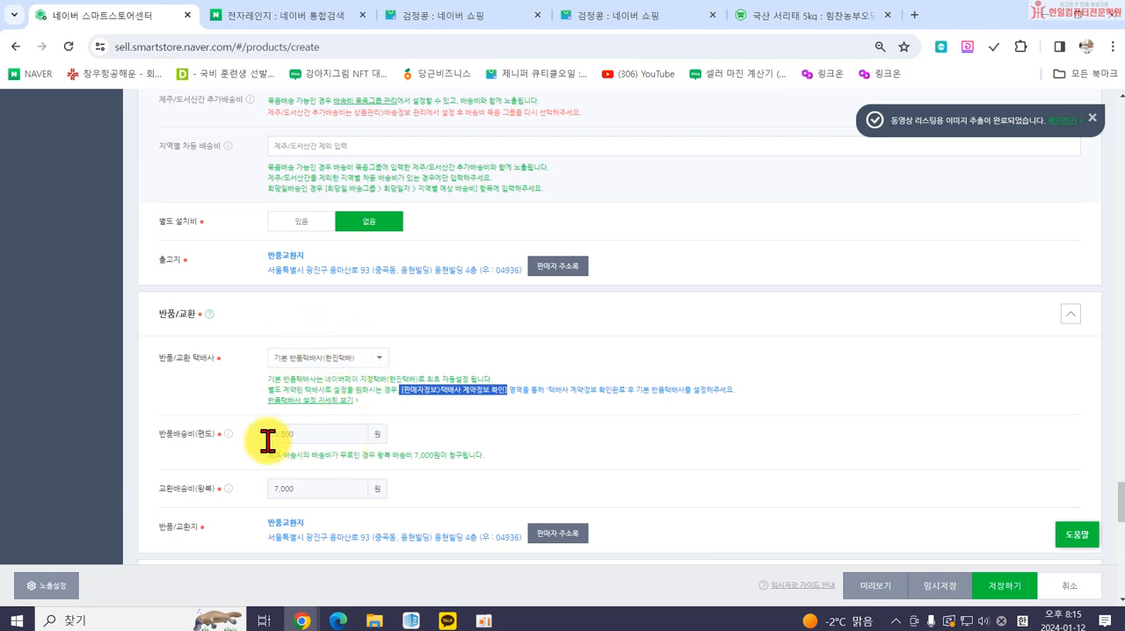
Review the 반품배송비(편도) and 교환배송비(왕복) amounts in the 반품/교환 section without changing them.
{"action": "left_click", "coordinate": [322, 439]}
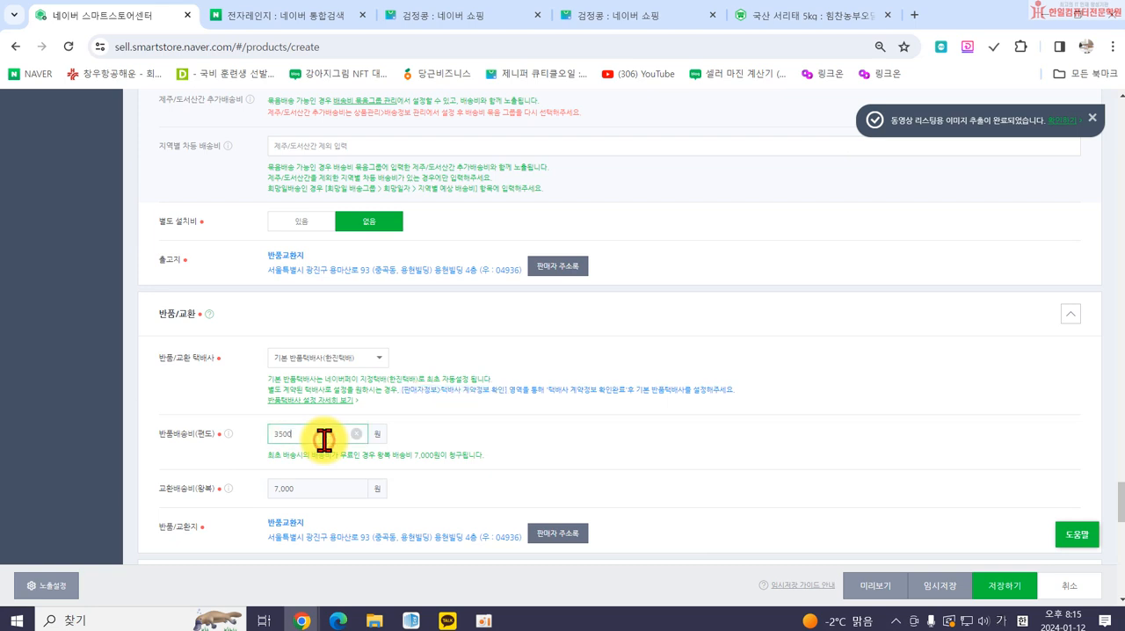
{"action": "left_click", "coordinate": [327, 487]}
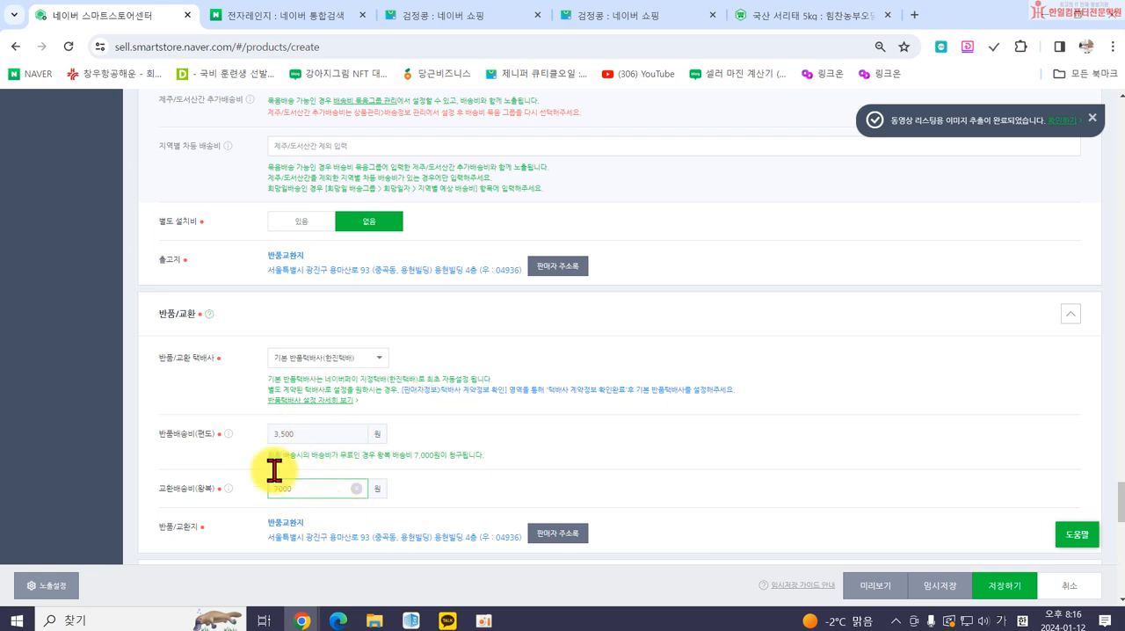
{"action": "left_click", "coordinate": [301, 431]}
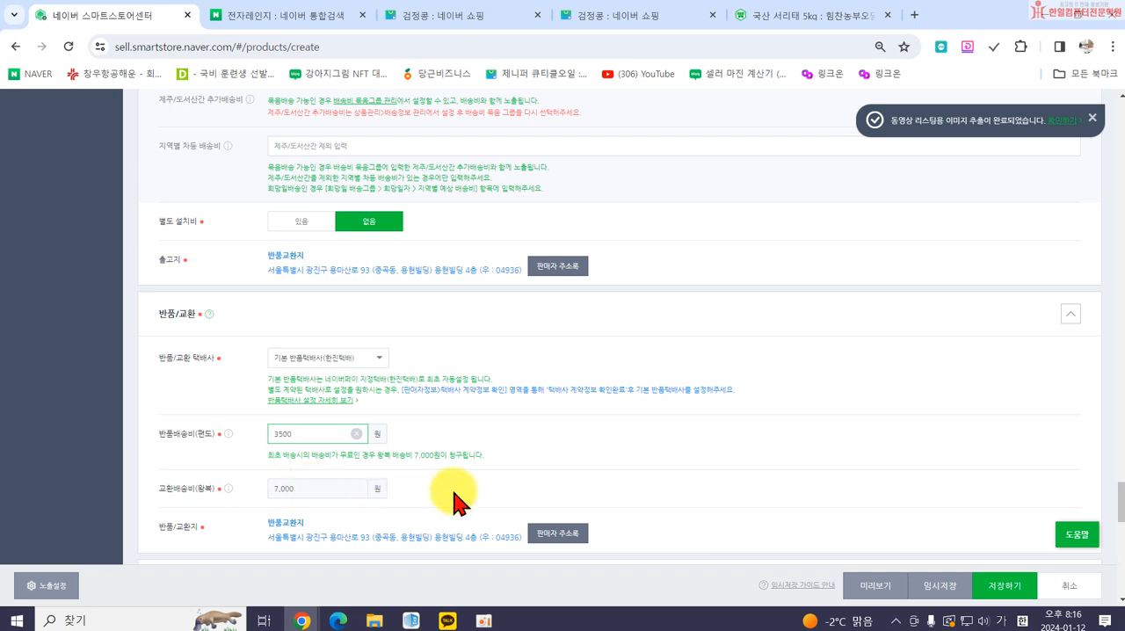
Expand the A/S, 특이사항 section and review its A/S전화번호, A/S안내 and 판매자 특이사항 fields.
{"action": "scroll", "coordinate": [457, 492], "scroll_direction": "down", "scroll_amount": 1}
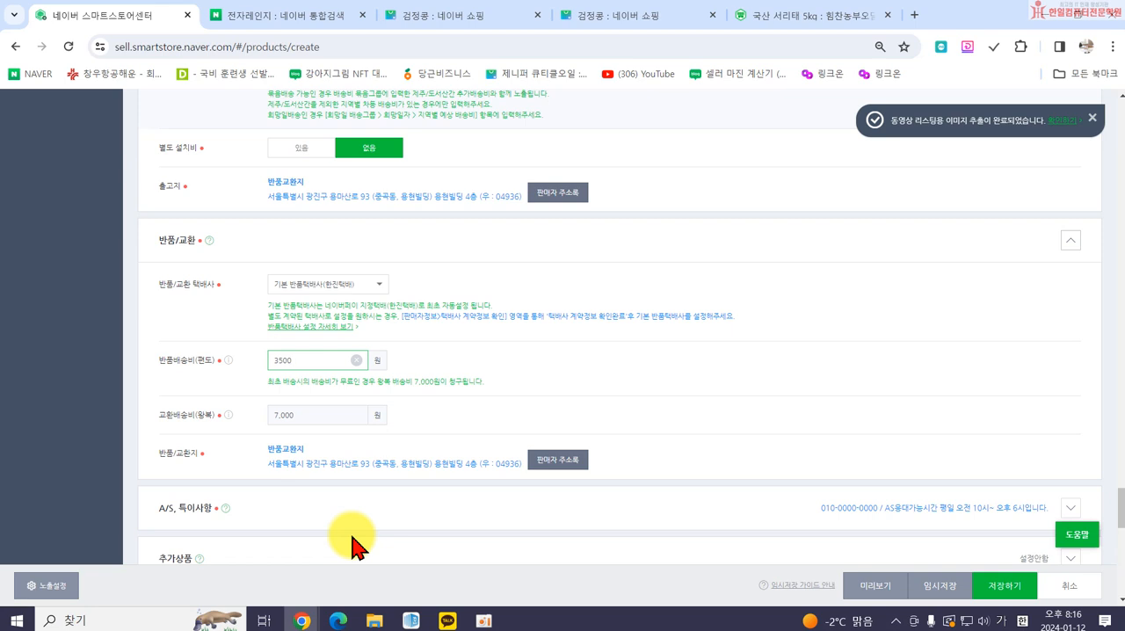
{"action": "scroll", "coordinate": [427, 494], "scroll_direction": "down", "scroll_amount": 1}
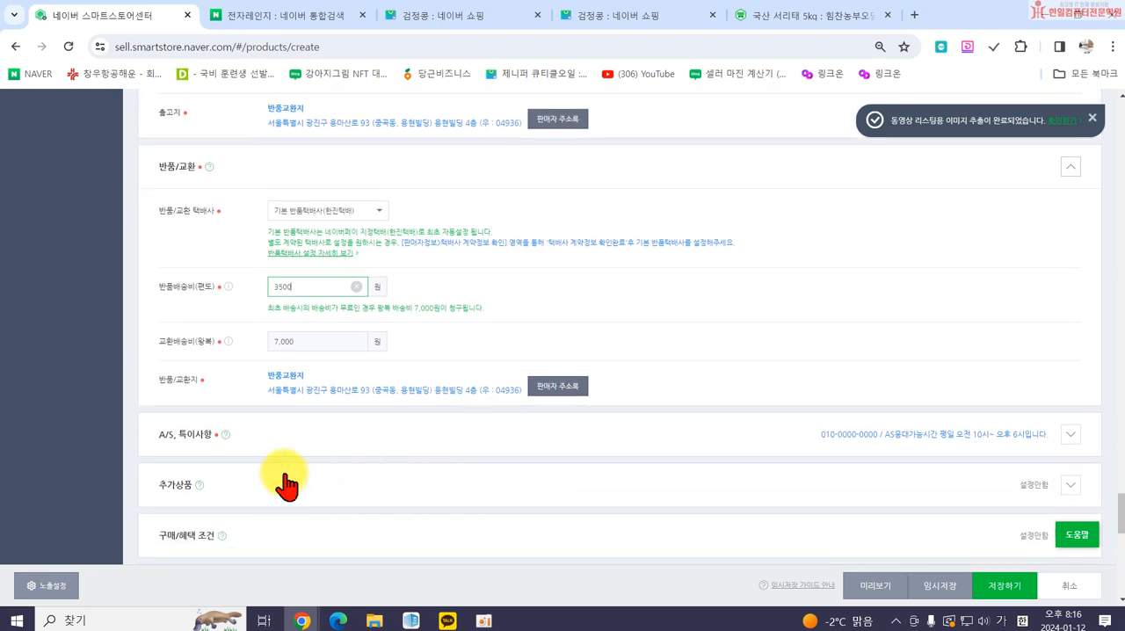
{"action": "left_click", "coordinate": [1070, 436]}
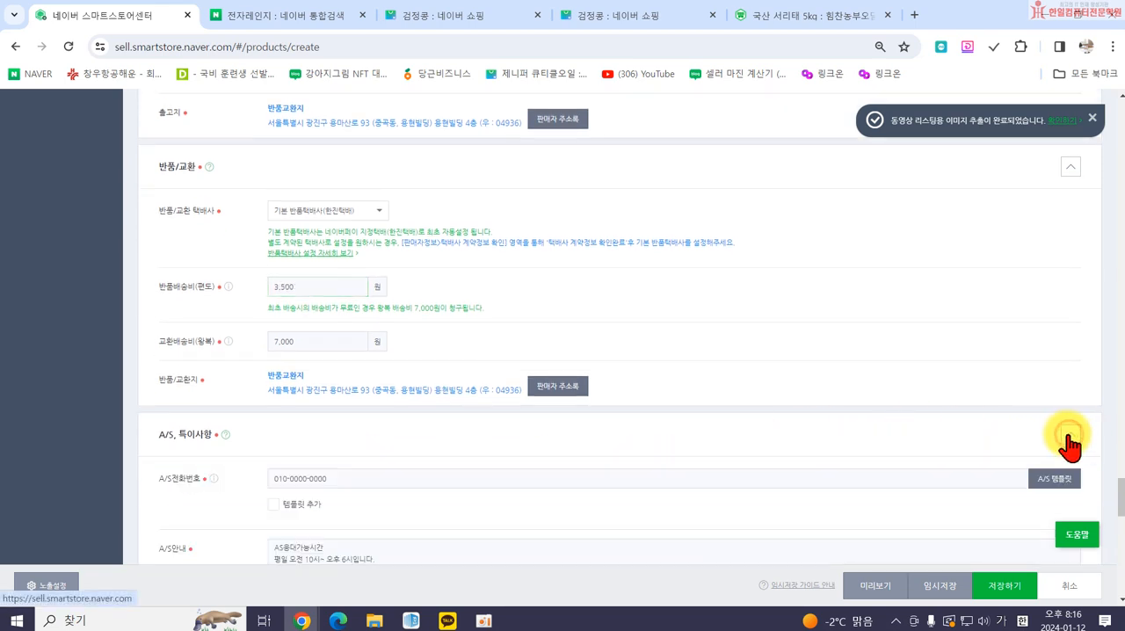
{"action": "scroll", "coordinate": [515, 464], "scroll_direction": "down", "scroll_amount": 2}
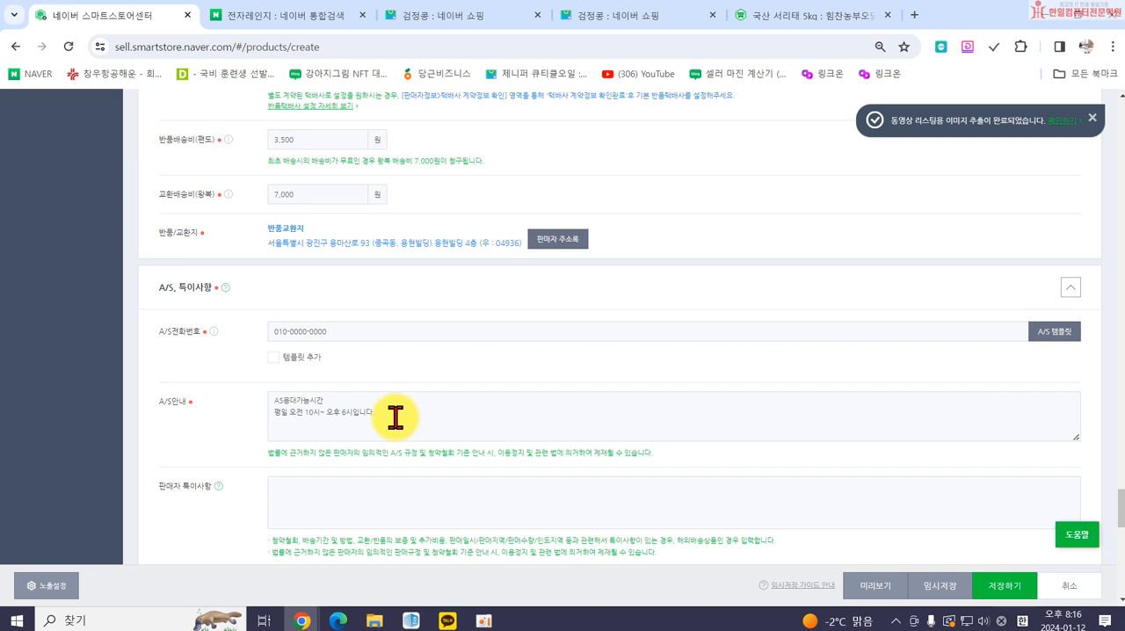
Expand the 추가상품 section, review its input options and collapse it without adding any extra product.
{"action": "scroll", "coordinate": [431, 429], "scroll_direction": "down", "scroll_amount": 2}
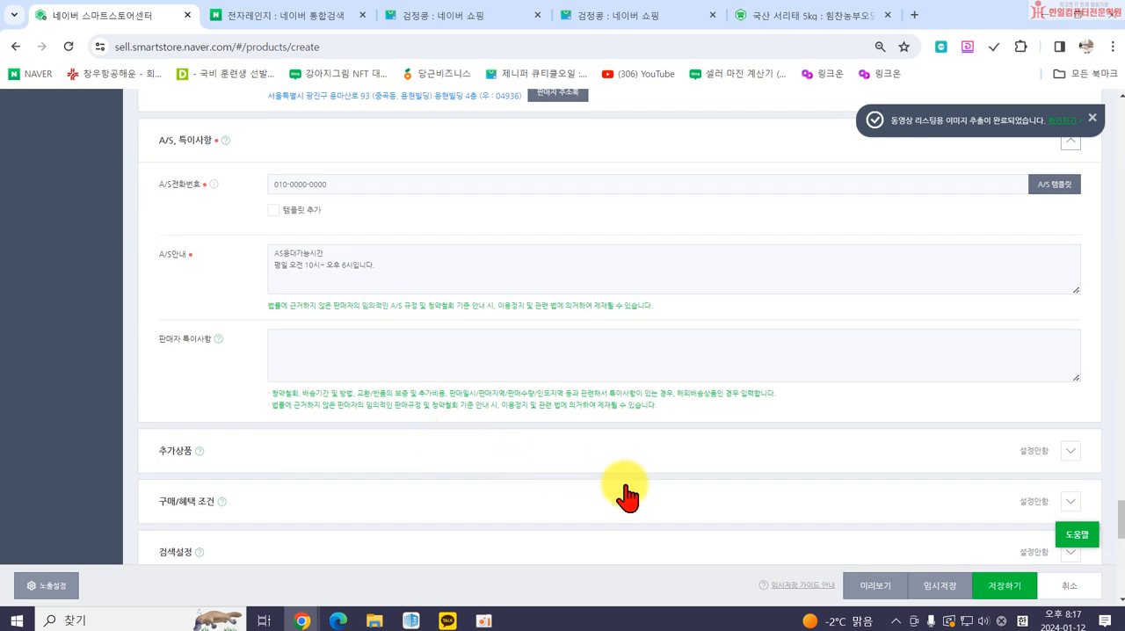
{"action": "left_click", "coordinate": [1072, 451]}
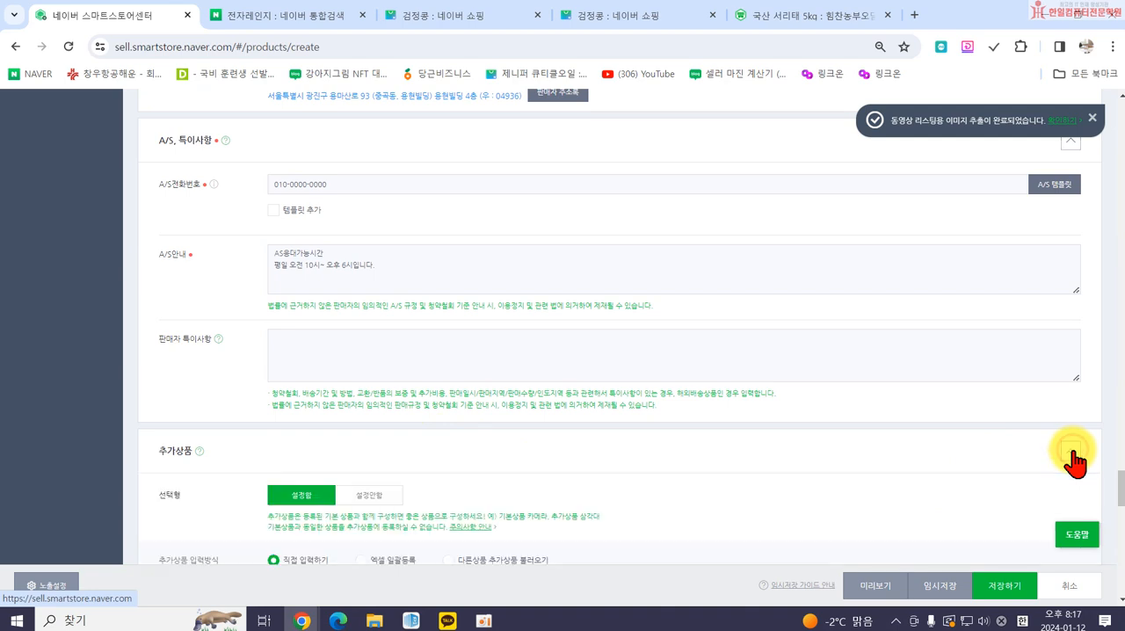
{"action": "scroll", "coordinate": [1002, 452], "scroll_direction": "down", "scroll_amount": 2}
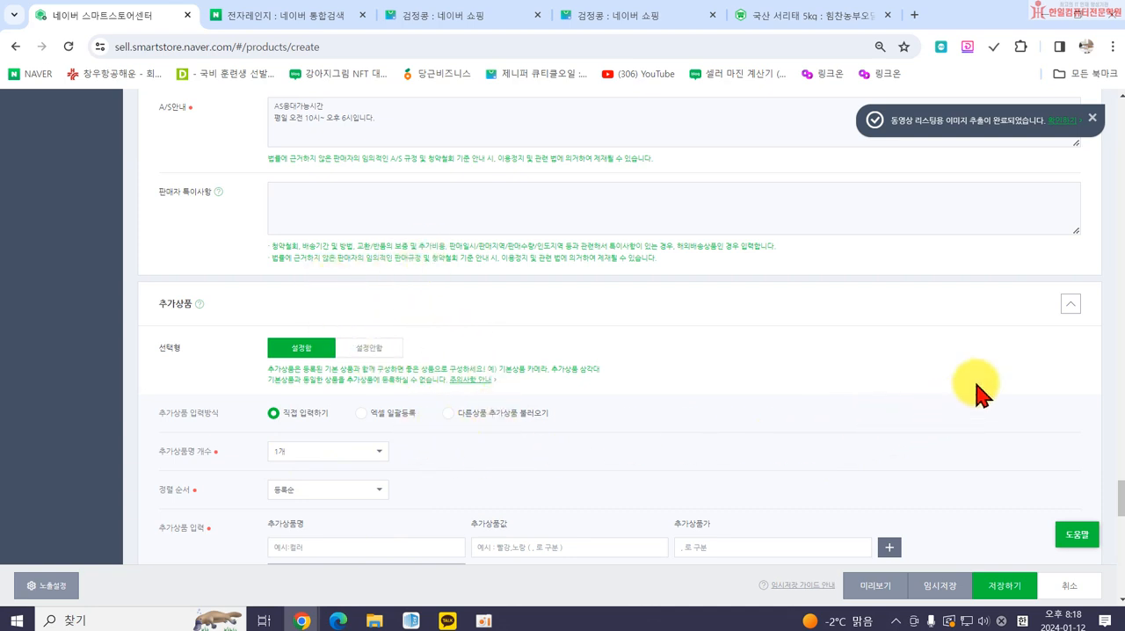
{"action": "left_click", "coordinate": [1068, 305]}
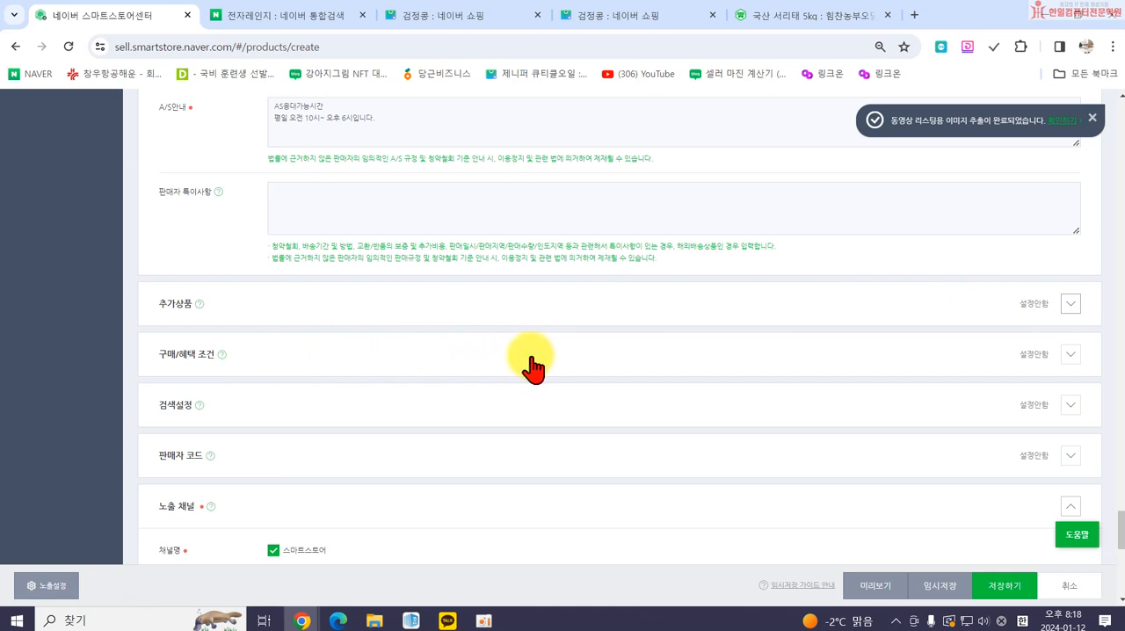
Expand 구매/혜택 조건, try 설정함 for 복수구매할인 to see its discount fields, and set it back to 설정안함.
{"action": "left_click", "coordinate": [1071, 354]}
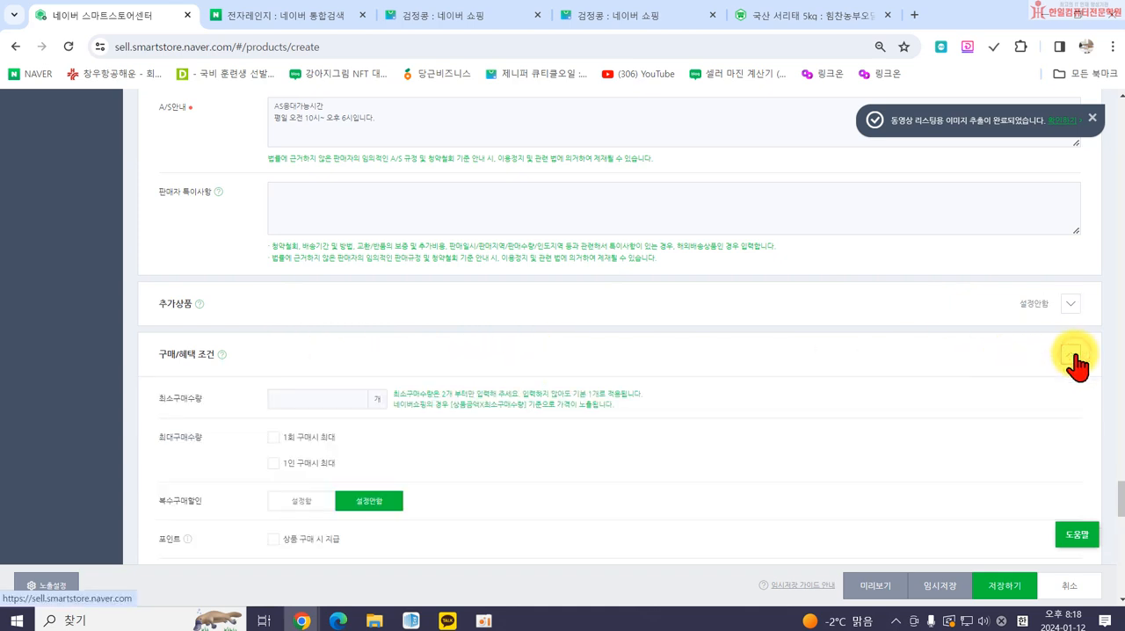
{"action": "scroll", "coordinate": [557, 361], "scroll_direction": "down", "scroll_amount": 2}
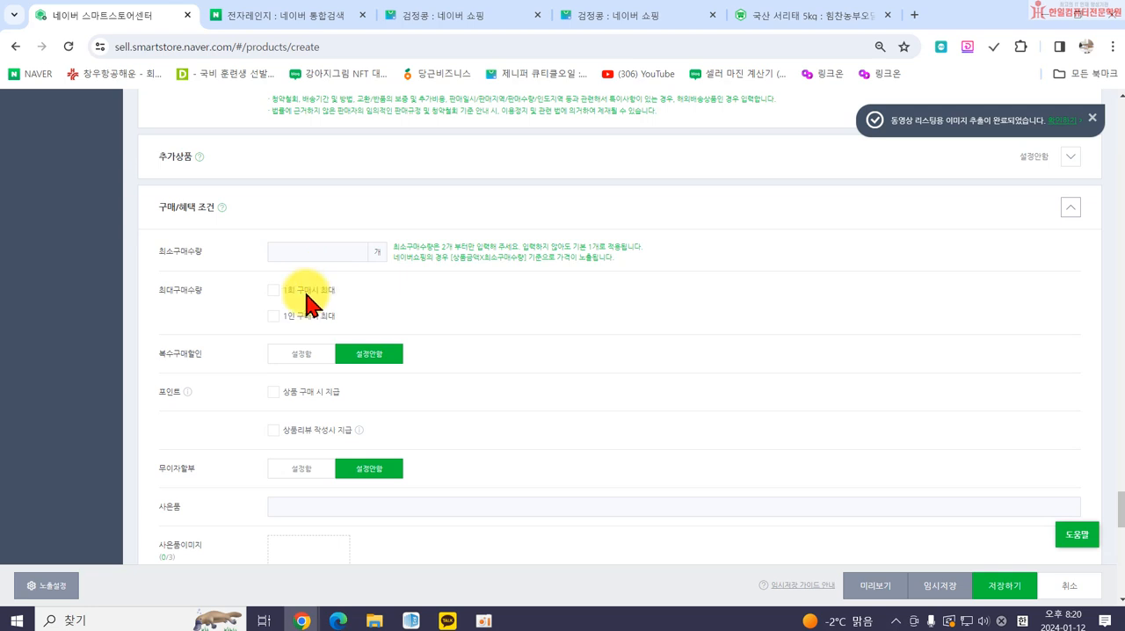
{"action": "left_click", "coordinate": [299, 353]}
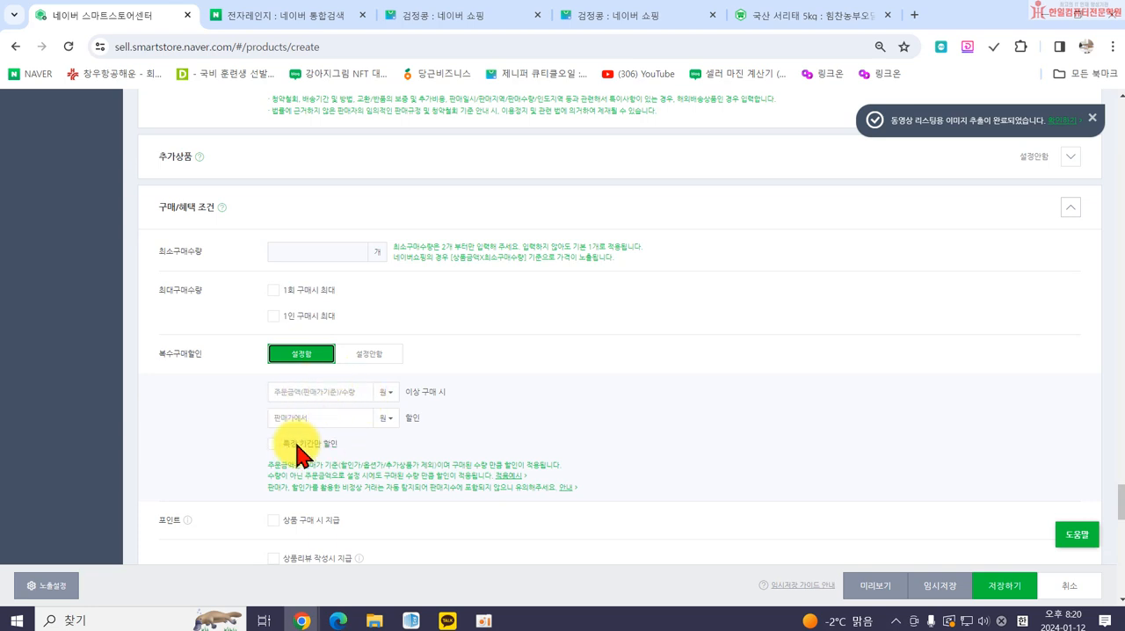
{"action": "left_click", "coordinate": [343, 359]}
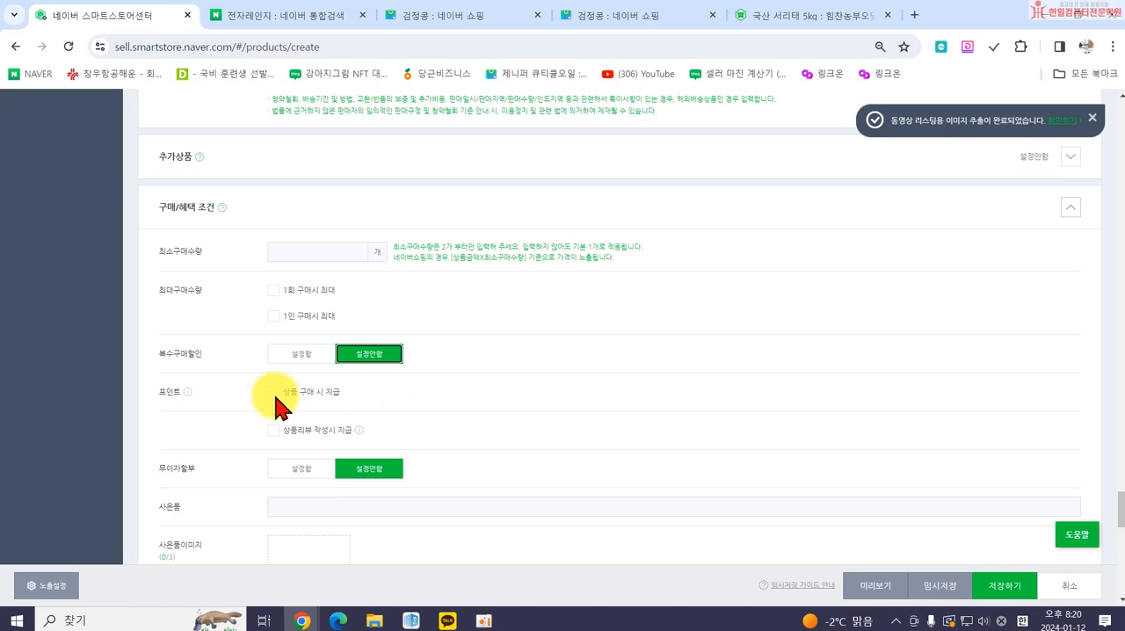
Open the 늘봄식품 서리태 200g listing from the 검정콩 shopping results, examine its points, 무이자할부 and 이벤트 details, and return to the product form.
{"action": "left_click", "coordinate": [457, 19]}
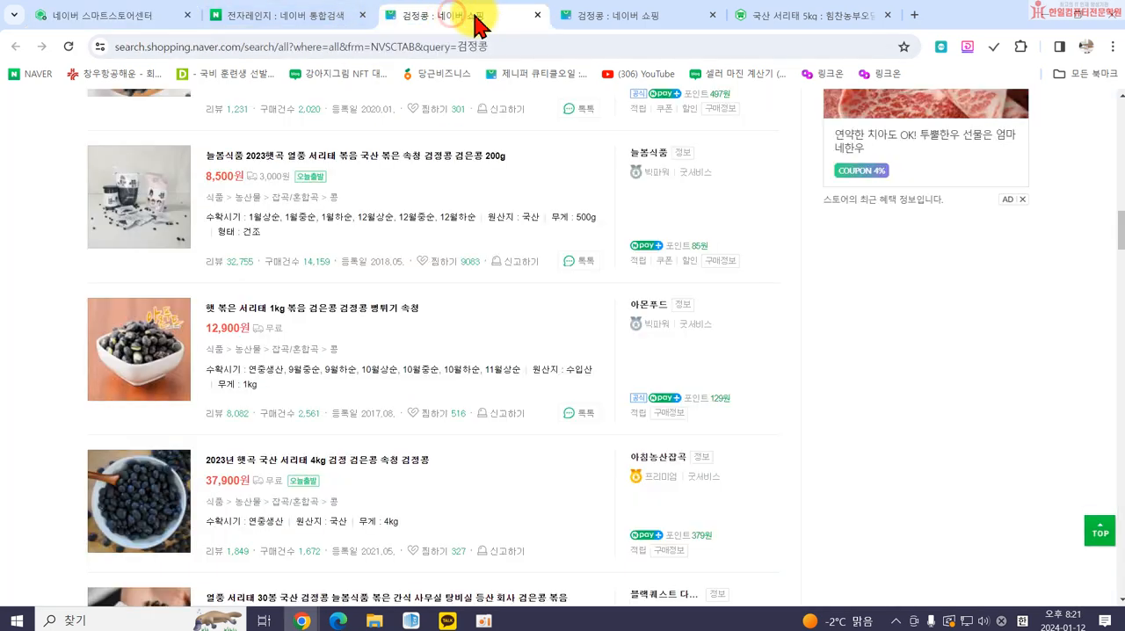
{"action": "left_click", "coordinate": [352, 158]}
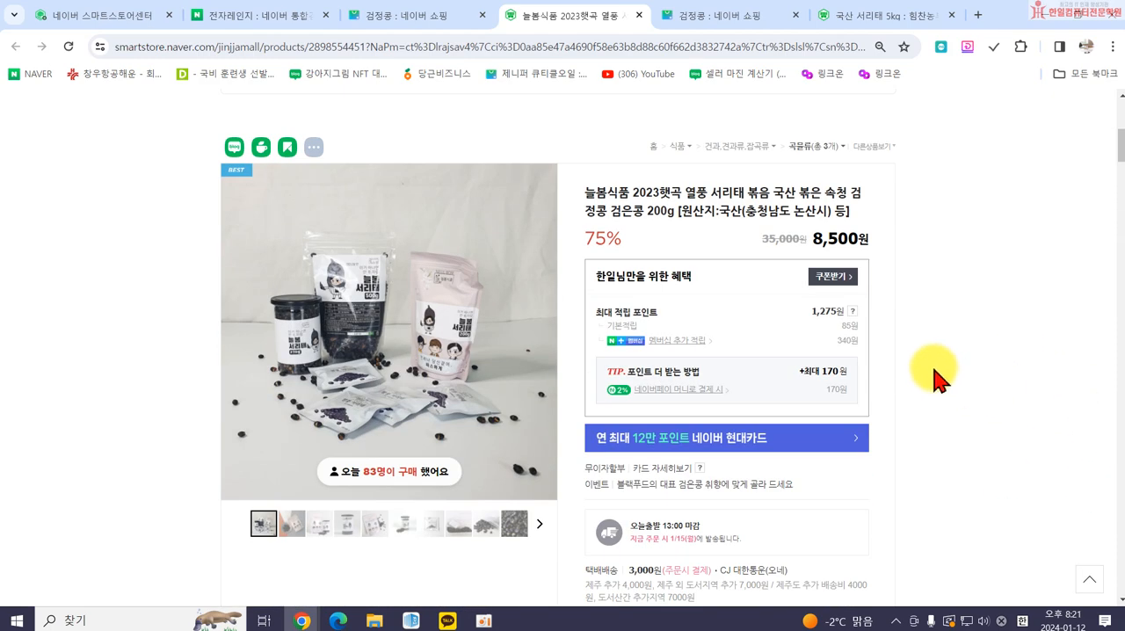
{"action": "scroll", "coordinate": [791, 321], "scroll_direction": "down", "scroll_amount": 1}
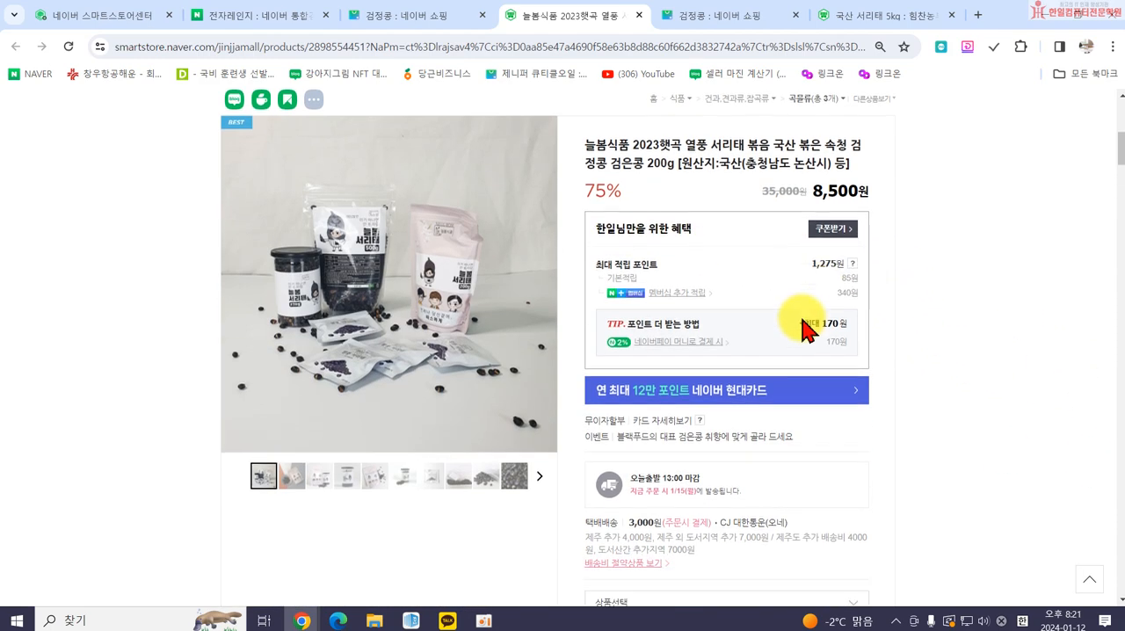
{"action": "scroll", "coordinate": [801, 325], "scroll_direction": "down", "scroll_amount": 1}
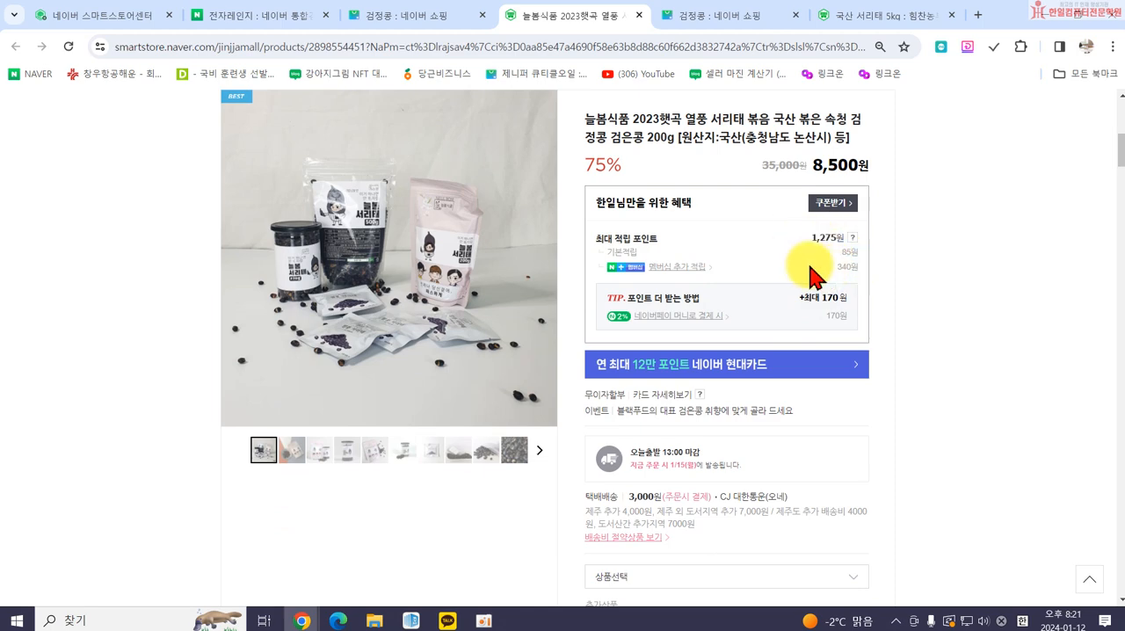
{"action": "scroll", "coordinate": [808, 253], "scroll_direction": "up", "scroll_amount": 1}
{"action": "scroll", "coordinate": [808, 253], "scroll_direction": "up", "scroll_amount": 1}
{"action": "scroll", "coordinate": [779, 284], "scroll_direction": "down", "scroll_amount": 3}
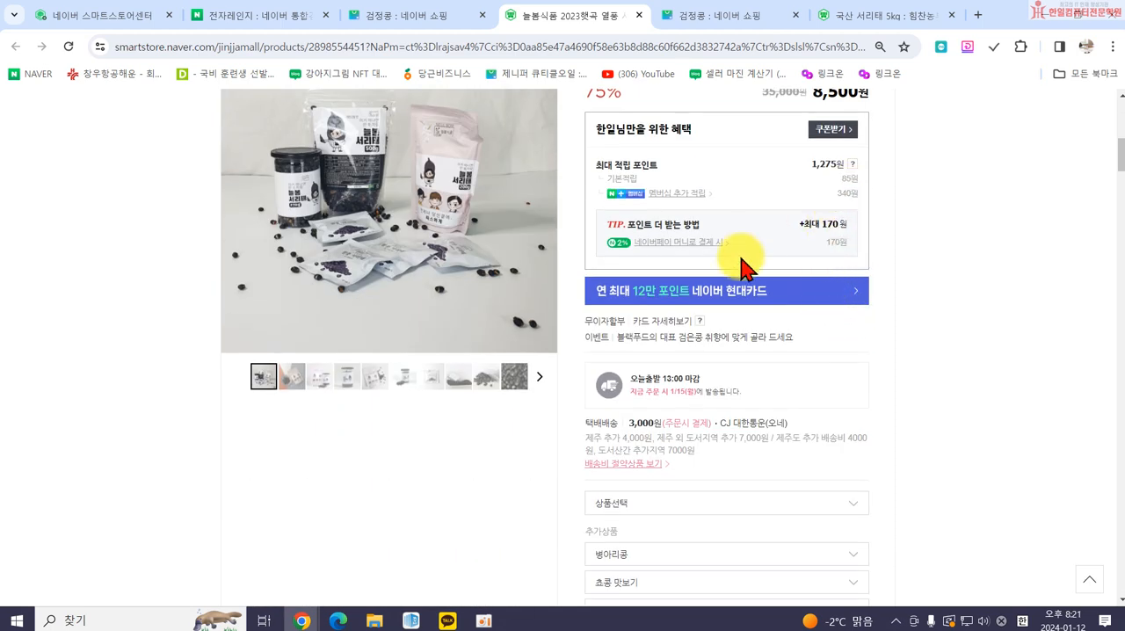
{"action": "left_click", "coordinate": [387, 16]}
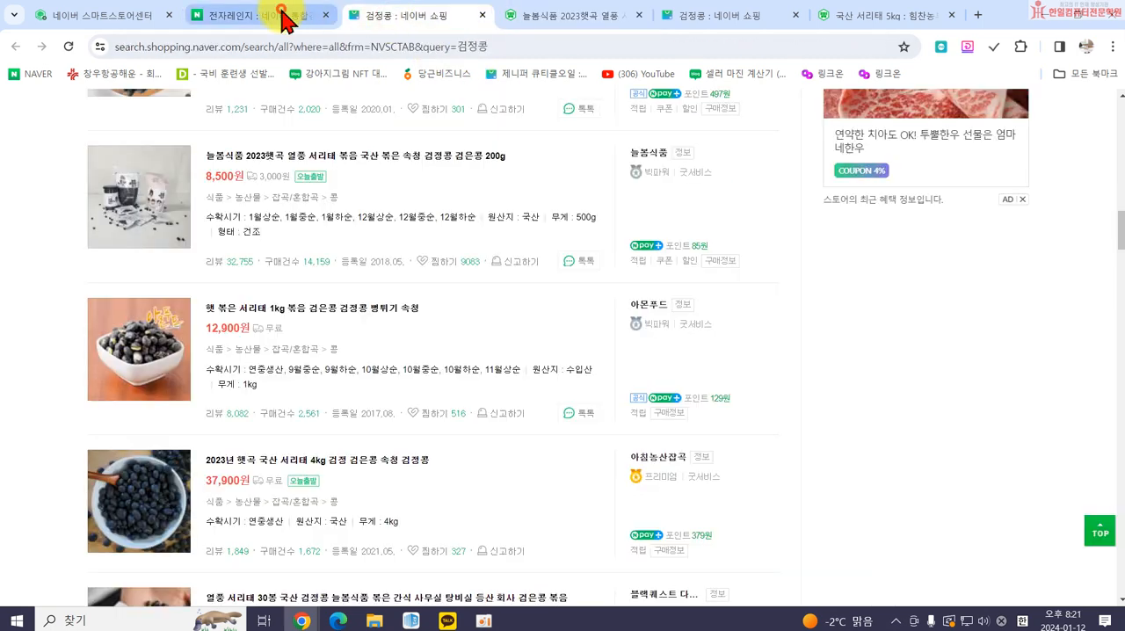
{"action": "left_click", "coordinate": [281, 16]}
{"action": "left_click", "coordinate": [100, 16]}
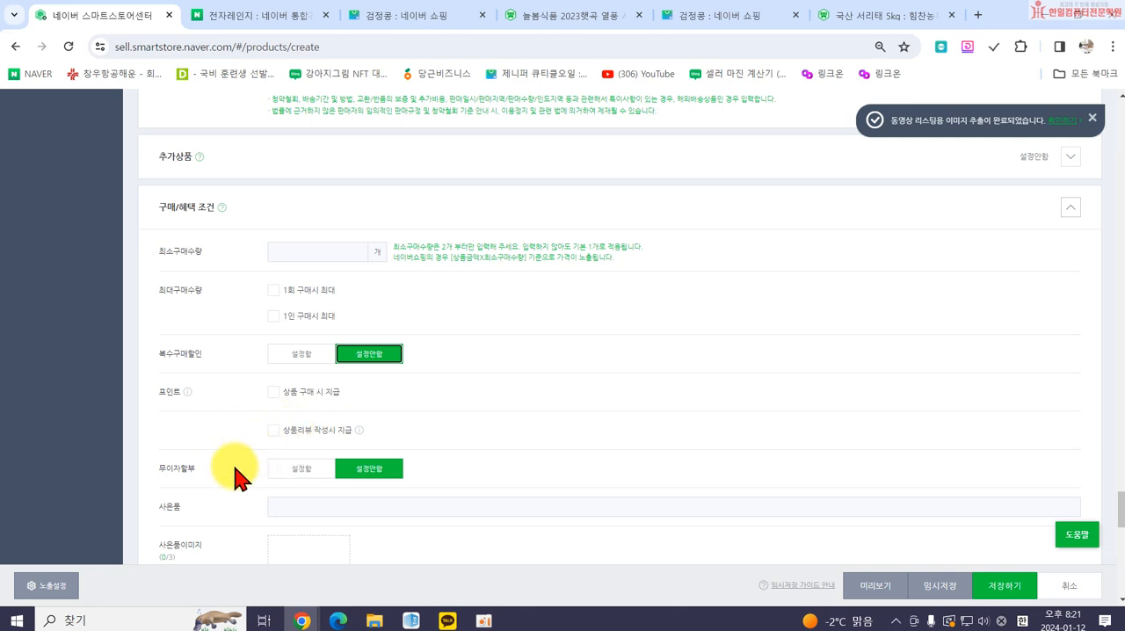
Review the 사은품, 사은품이미지 and 이벤트 fields without filling them, and expand the 검색설정 section.
{"action": "scroll", "coordinate": [233, 474], "scroll_direction": "down", "scroll_amount": 2}
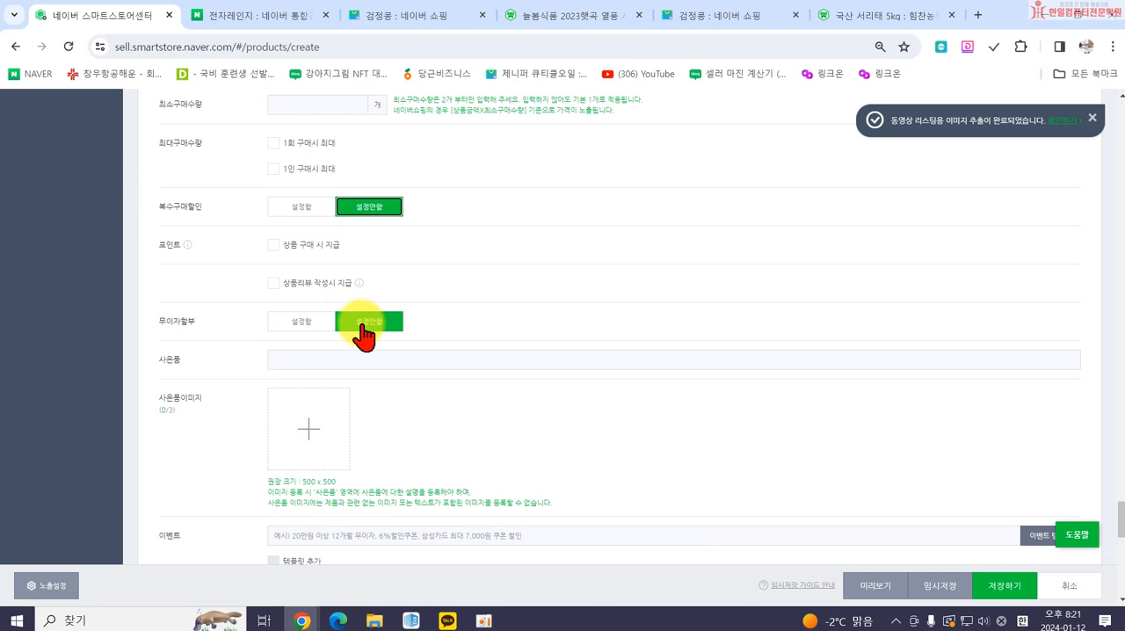
{"action": "left_click", "coordinate": [291, 359]}
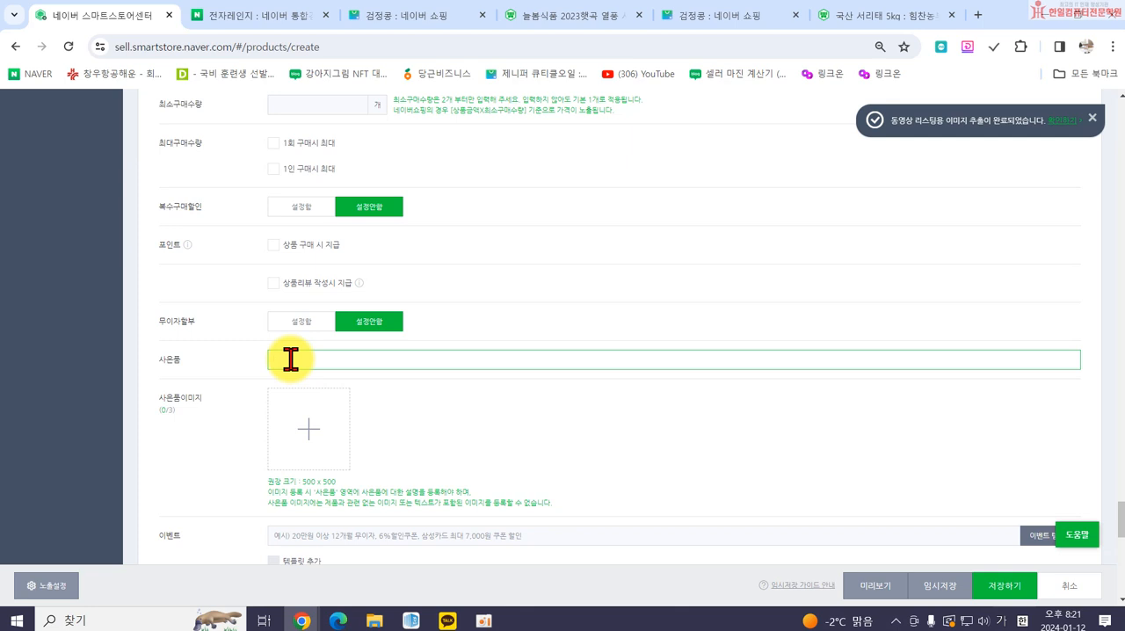
{"action": "scroll", "coordinate": [321, 461], "scroll_direction": "down", "scroll_amount": 3}
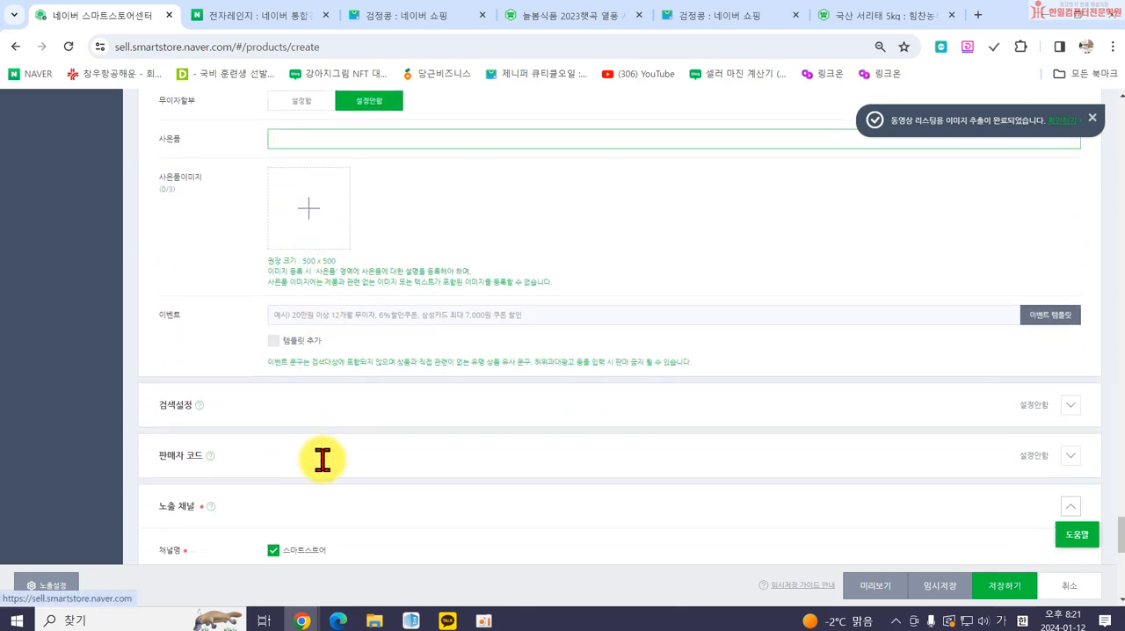
{"action": "left_click", "coordinate": [310, 409]}
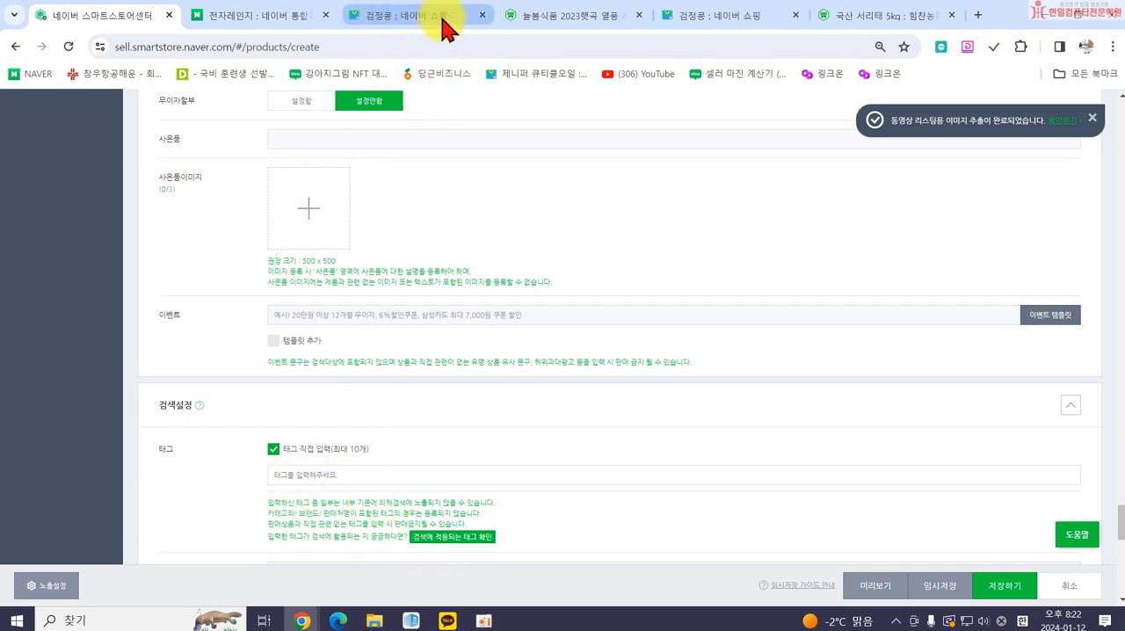
Switch to the competing 국산 서리태 5kg product page and examine its 관련 태그 list.
{"action": "left_click", "coordinate": [834, 16]}
{"action": "scroll", "coordinate": [575, 351], "scroll_direction": "down", "scroll_amount": 5}
{"action": "scroll", "coordinate": [576, 351], "scroll_direction": "down", "scroll_amount": 20}
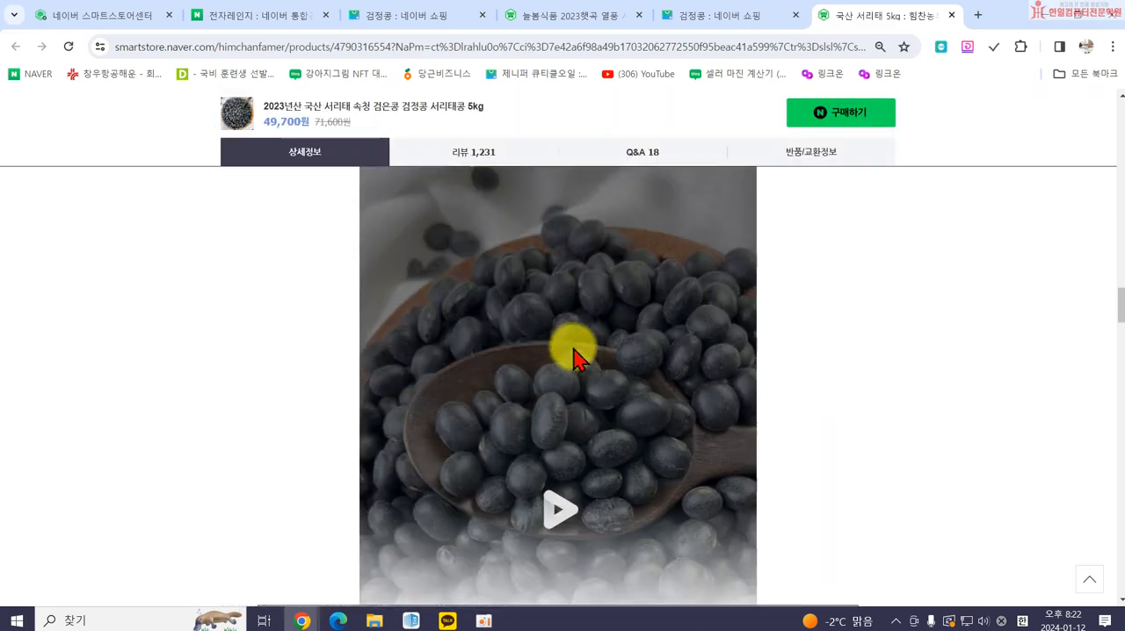
{"action": "scroll", "coordinate": [573, 359], "scroll_direction": "down", "scroll_amount": 5}
{"action": "scroll", "coordinate": [570, 360], "scroll_direction": "up", "scroll_amount": 6}
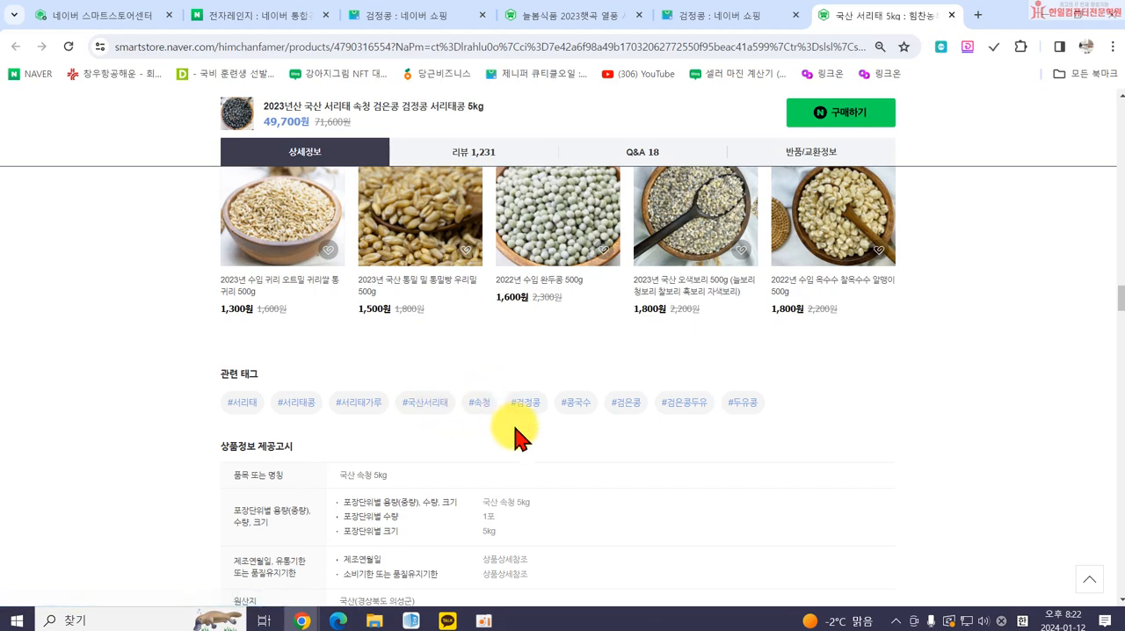
Compare the keywords in the competing listing's product title with the tags in its 관련 태그 list.
{"action": "scroll", "coordinate": [565, 390], "scroll_direction": "up", "scroll_amount": 15}
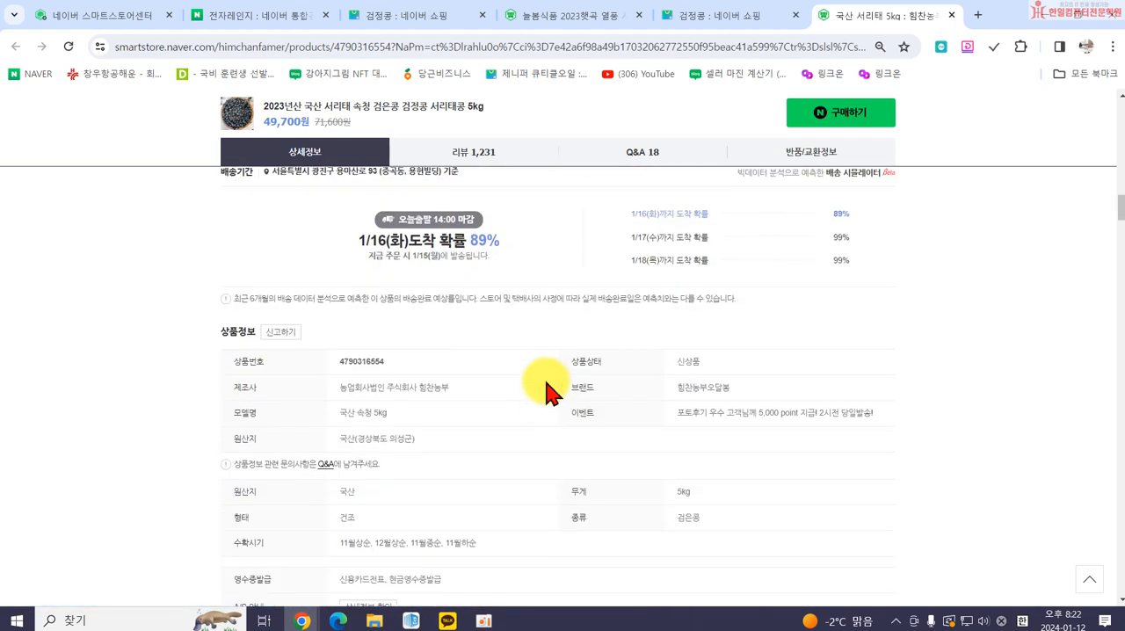
{"action": "scroll", "coordinate": [475, 321], "scroll_direction": "up", "scroll_amount": 15}
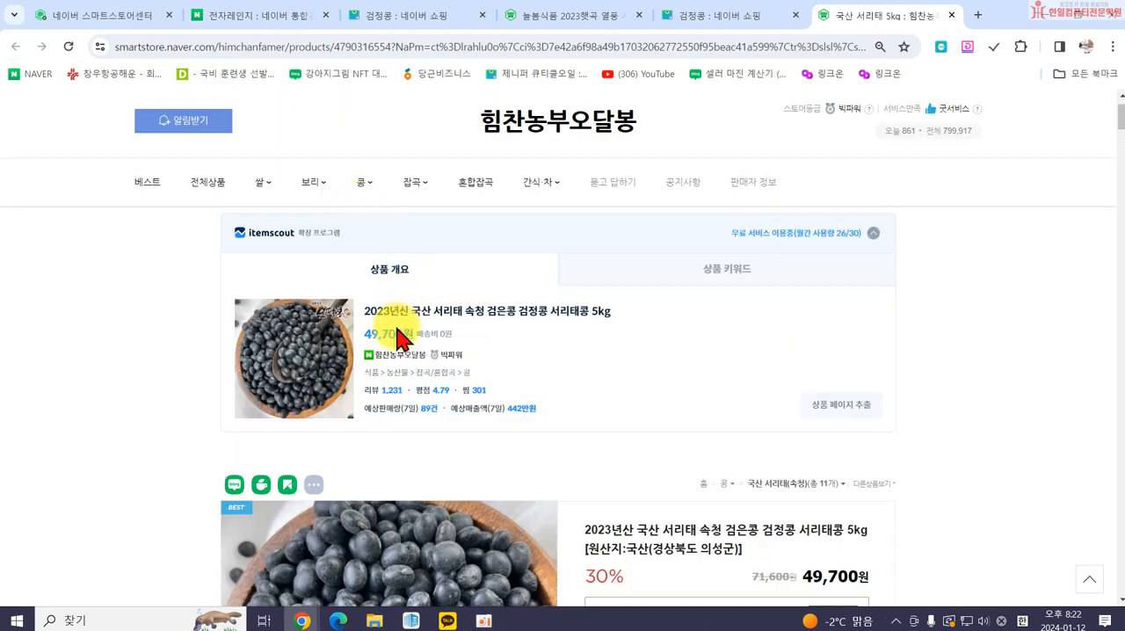
{"action": "left_click_drag", "start_coordinate": [427, 305], "coordinate": [573, 312]}
{"action": "scroll", "coordinate": [676, 387], "scroll_direction": "down", "scroll_amount": 10}
{"action": "scroll", "coordinate": [675, 387], "scroll_direction": "down", "scroll_amount": 15}
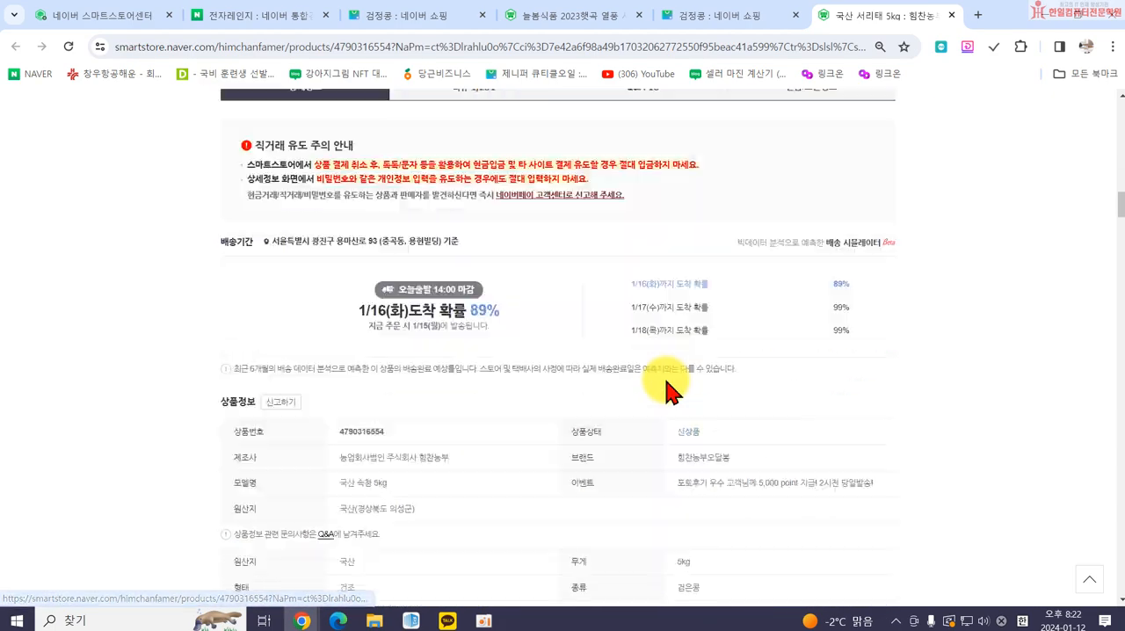
{"action": "scroll", "coordinate": [665, 393], "scroll_direction": "down", "scroll_amount": 15}
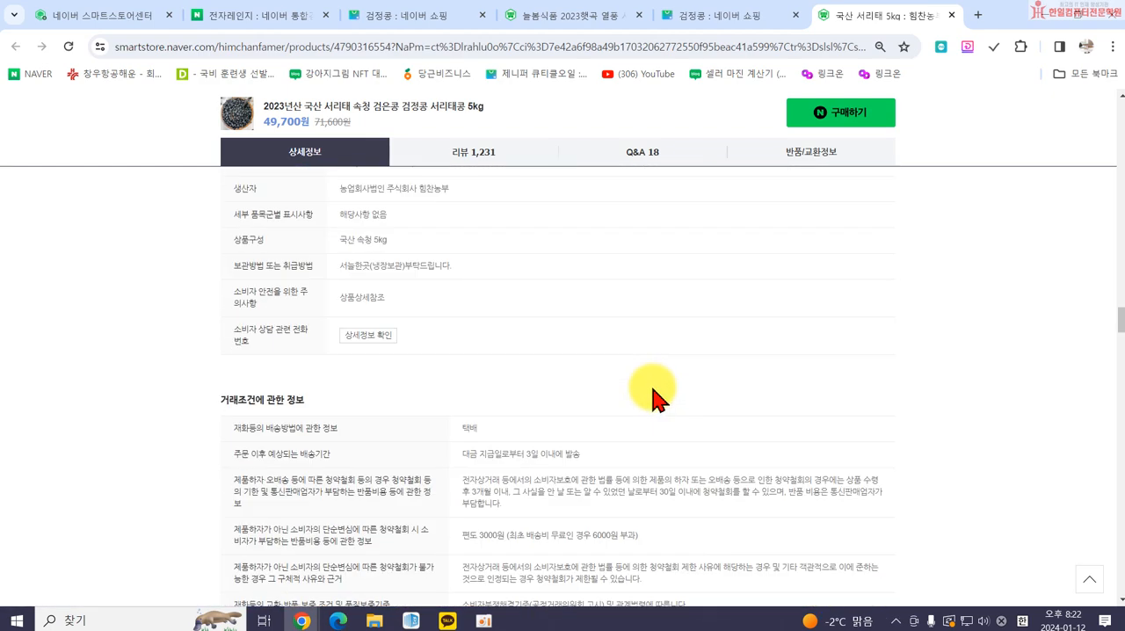
{"action": "scroll", "coordinate": [657, 397], "scroll_direction": "up", "scroll_amount": 4}
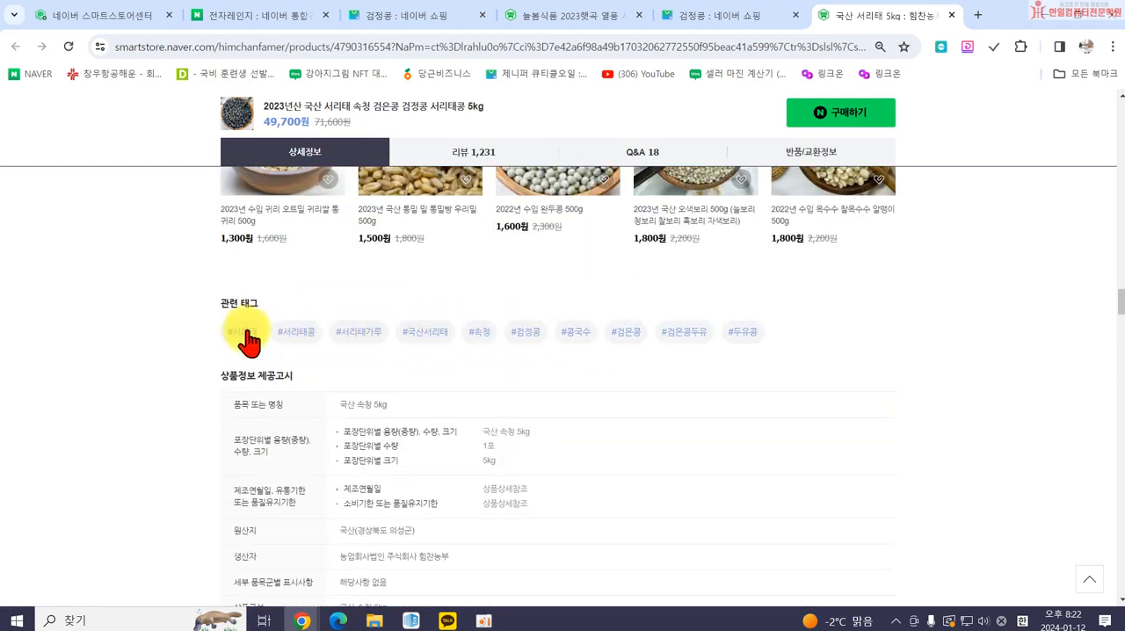
Return to the product form and add 검은콩, 검정콩 and 서리태 as directly entered tags in 검색설정.
{"action": "left_click", "coordinate": [126, 15]}
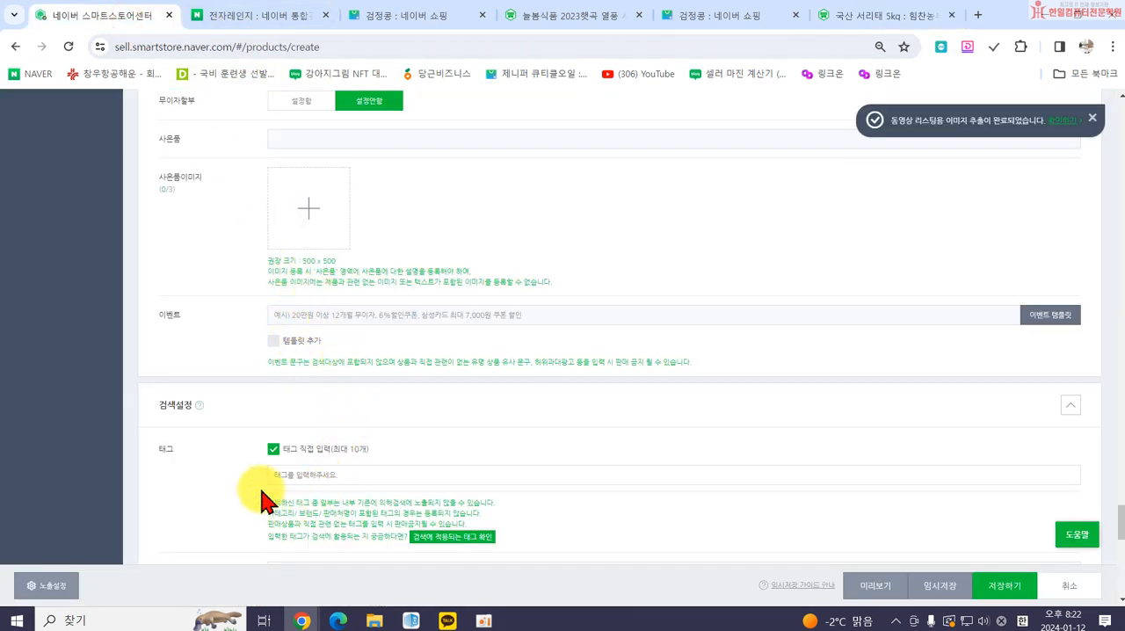
{"action": "left_click", "coordinate": [362, 473]}
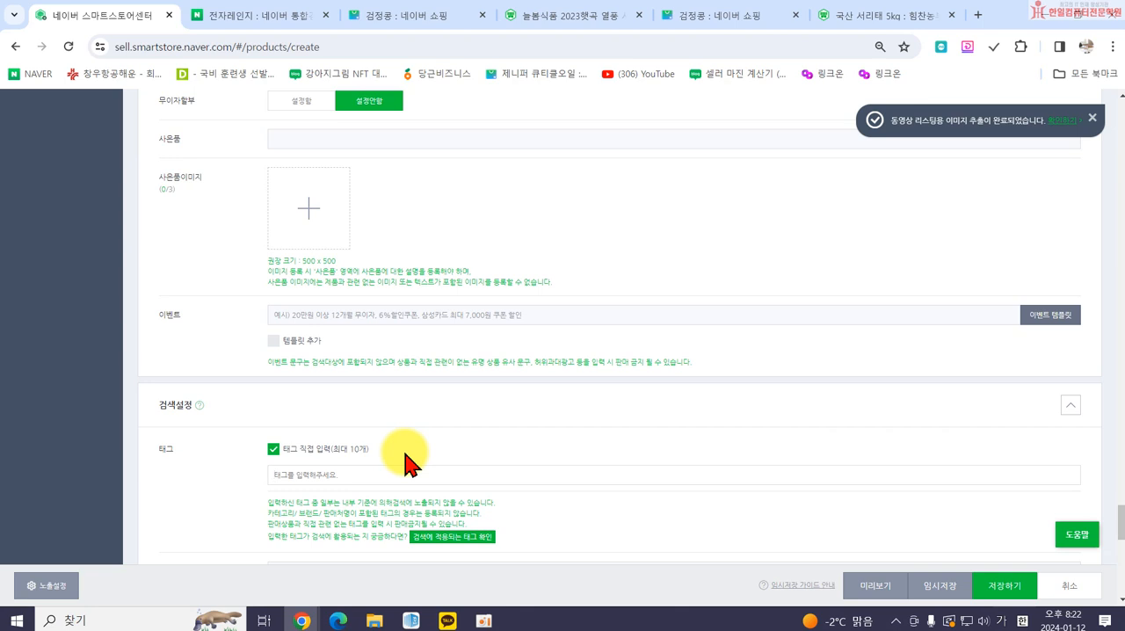
{"action": "scroll", "coordinate": [408, 461], "scroll_direction": "down", "scroll_amount": 1}
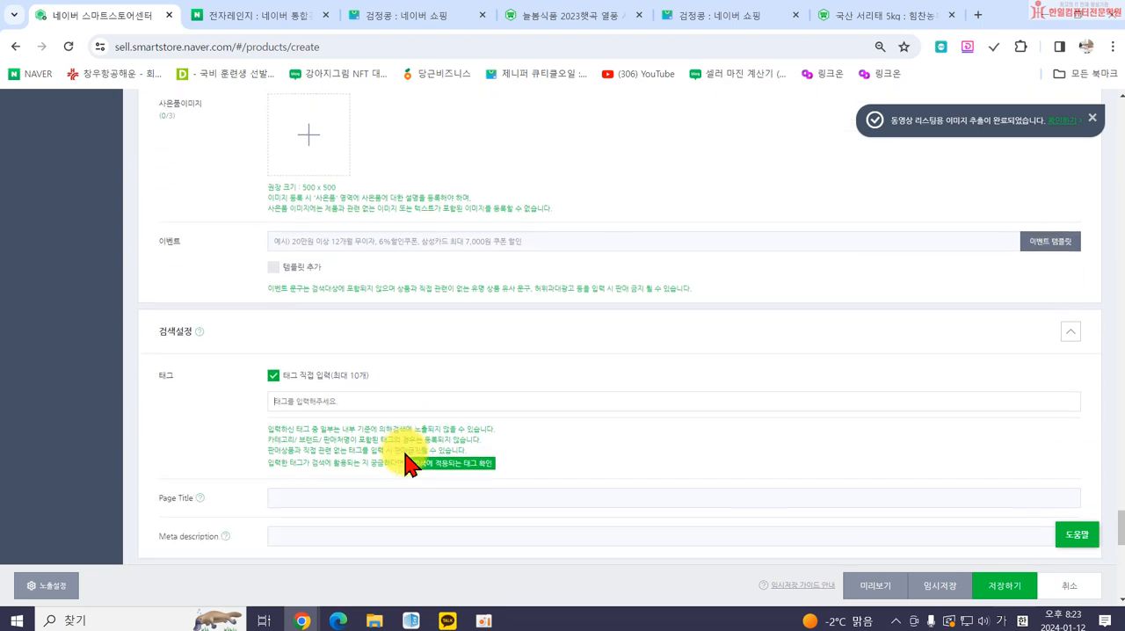
{"action": "left_click", "coordinate": [353, 402]}
{"action": "type", "text": "검은콩"}
{"action": "key", "text": "Return"}
{"action": "type", "text": "검정콩"}
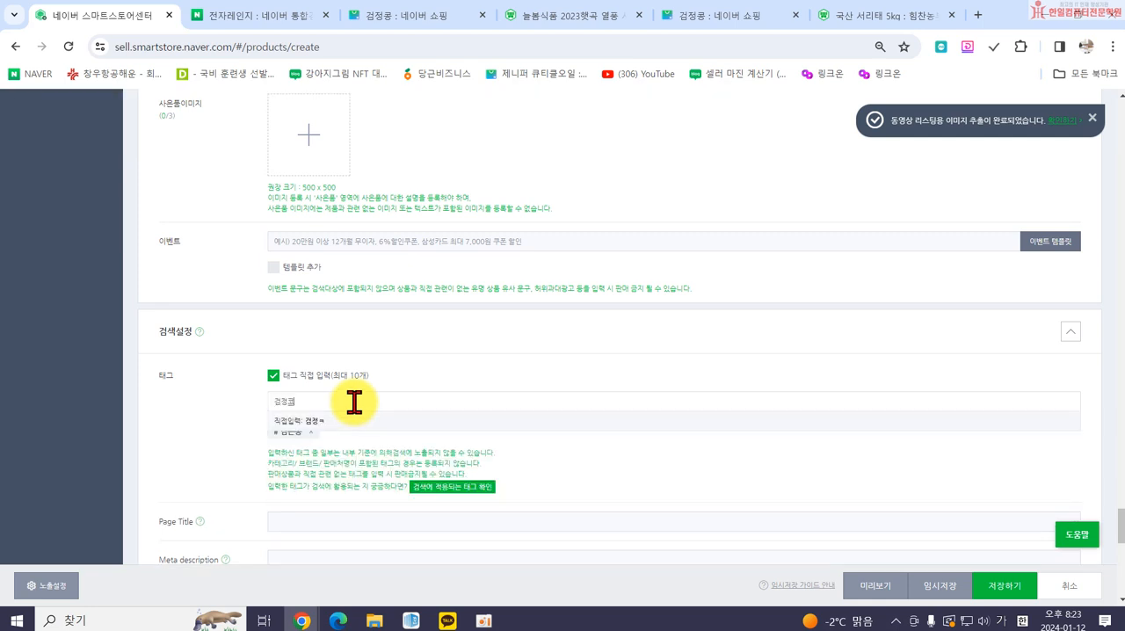
{"action": "key", "text": "Return"}
{"action": "type", "text": "서리태"}
{"action": "key", "text": "Return"}
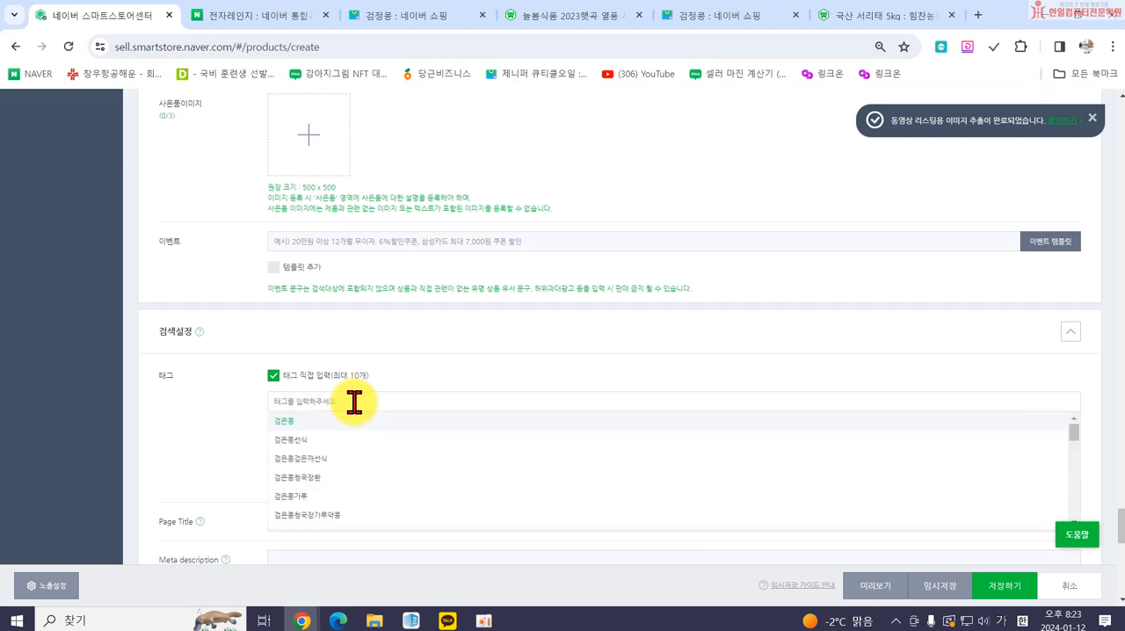
{"action": "left_click", "coordinate": [225, 449]}
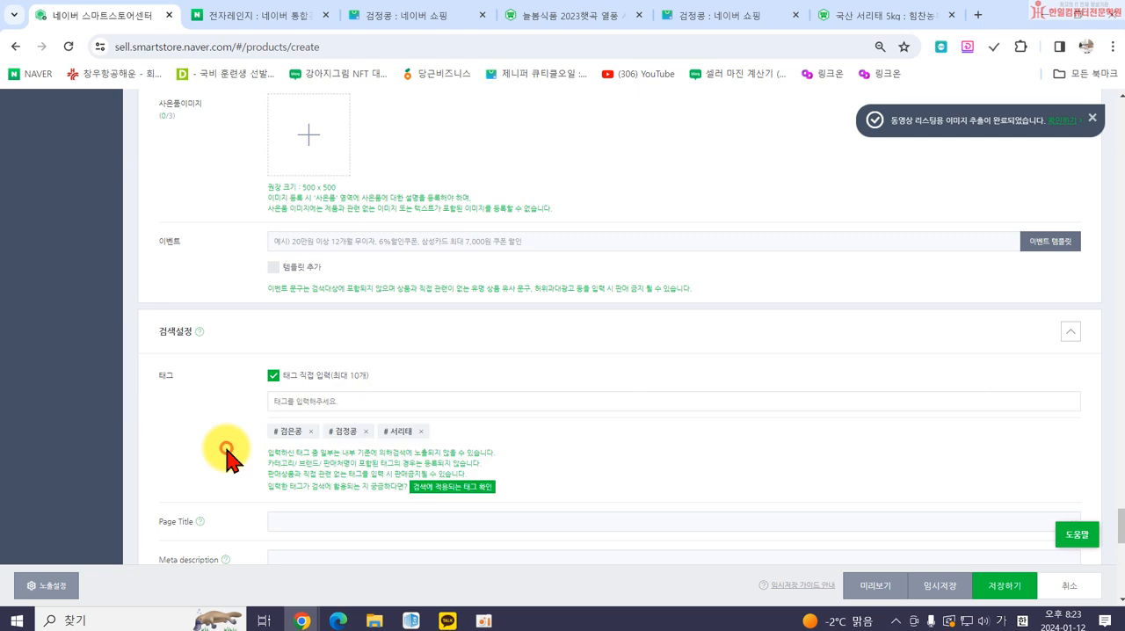
Check which of the entered tags apply to search, and open the help on Page Title and Meta description.
{"action": "left_click", "coordinate": [441, 491]}
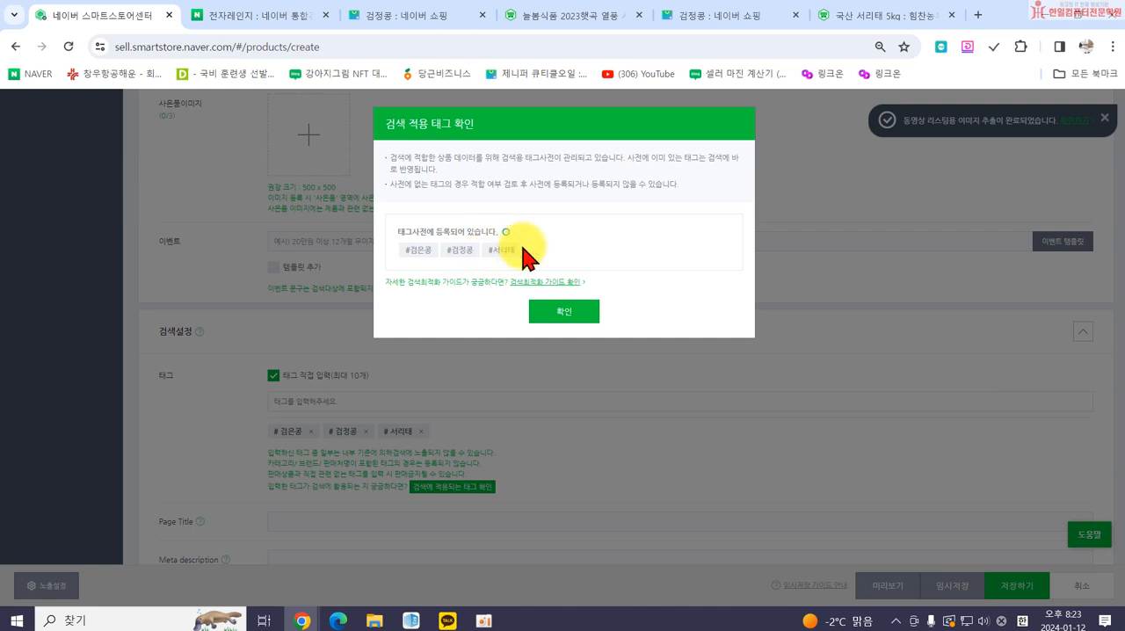
{"action": "left_click", "coordinate": [567, 313]}
{"action": "scroll", "coordinate": [630, 398], "scroll_direction": "down", "scroll_amount": 2}
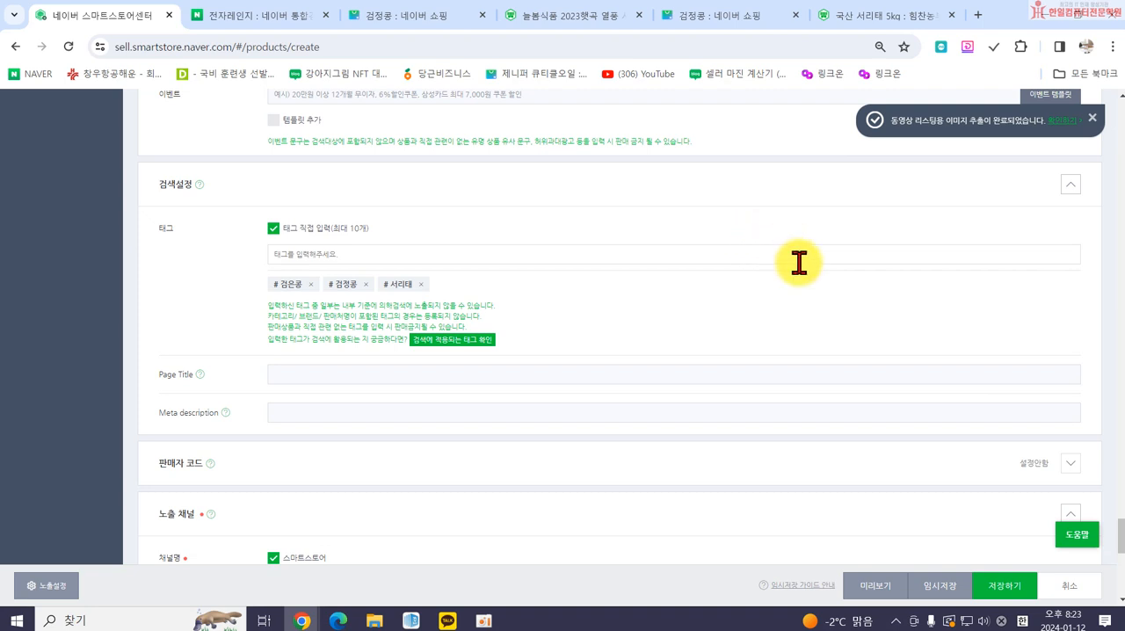
{"action": "left_click", "coordinate": [283, 412]}
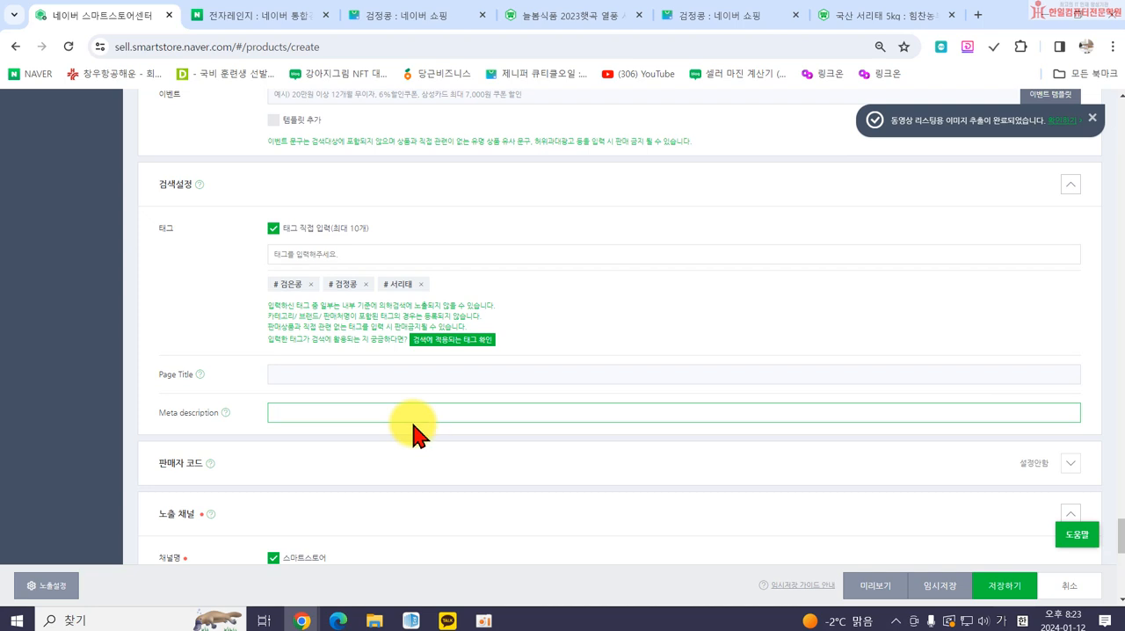
{"action": "left_click", "coordinate": [199, 374]}
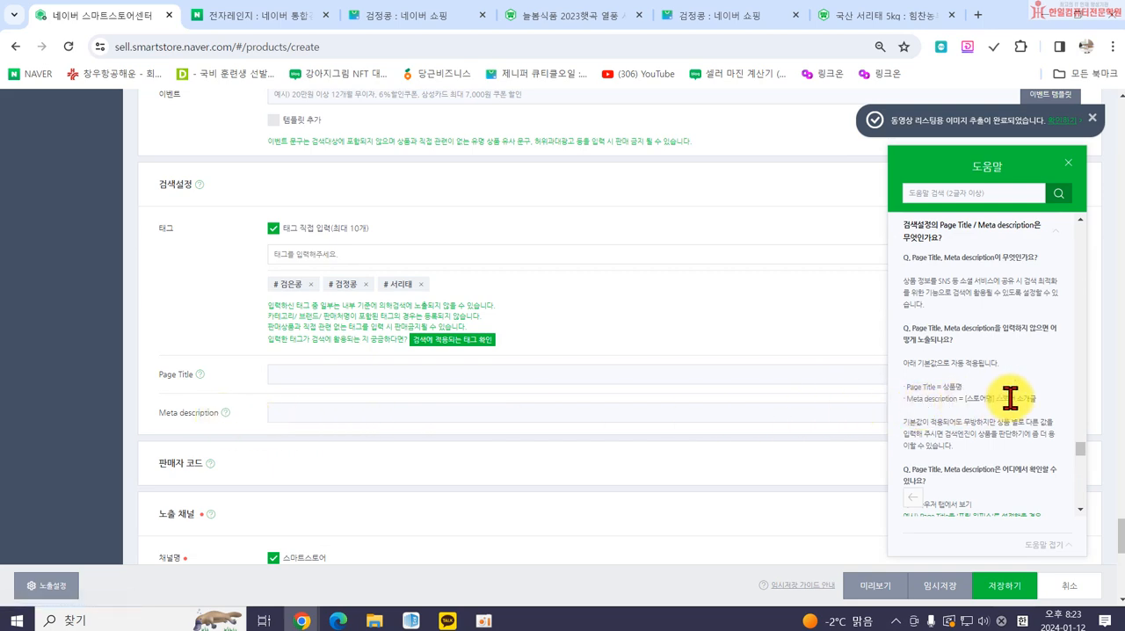
Search Naver for 한일컴퓨터, examine the store's introduction text in the results, and return to the form with its help closed.
{"action": "left_click", "coordinate": [230, 15]}
{"action": "left_click_drag", "start_coordinate": [296, 111], "coordinate": [195, 149]}
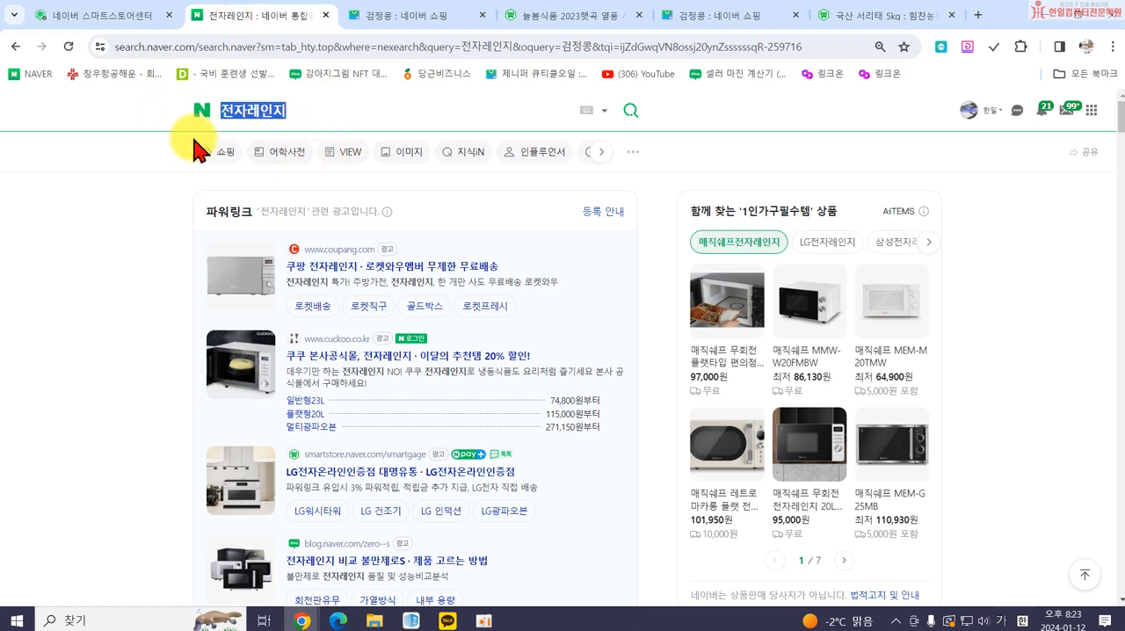
{"action": "type", "text": "한일컴퓨터"}
{"action": "key", "text": "Return"}
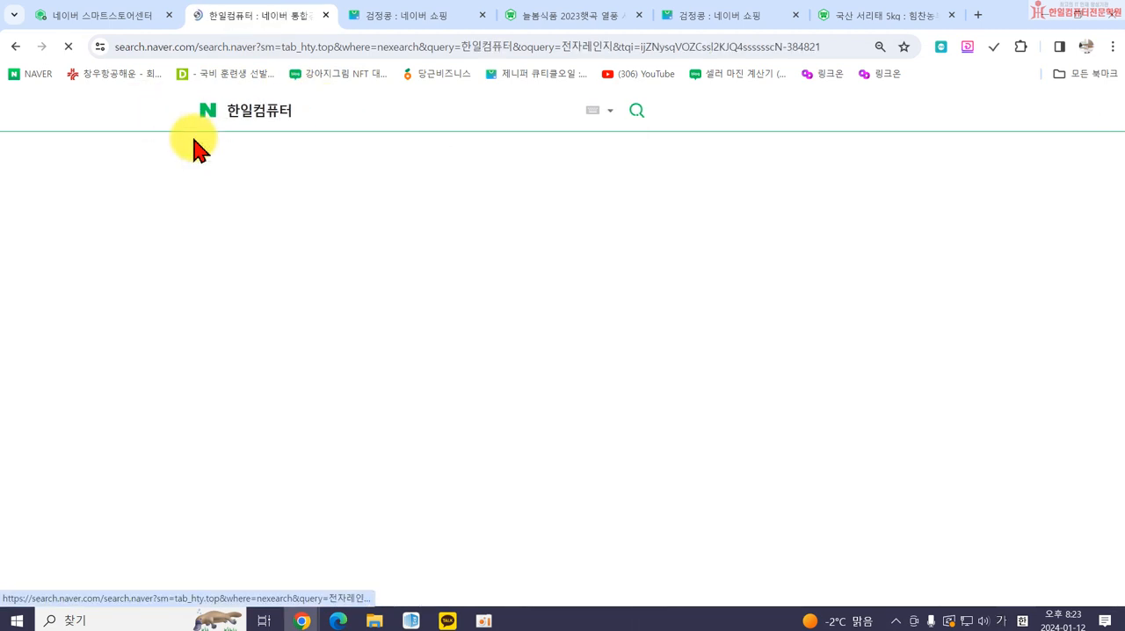
{"action": "scroll", "coordinate": [422, 421], "scroll_direction": "down", "scroll_amount": 10}
{"action": "scroll", "coordinate": [427, 402], "scroll_direction": "up", "scroll_amount": 4}
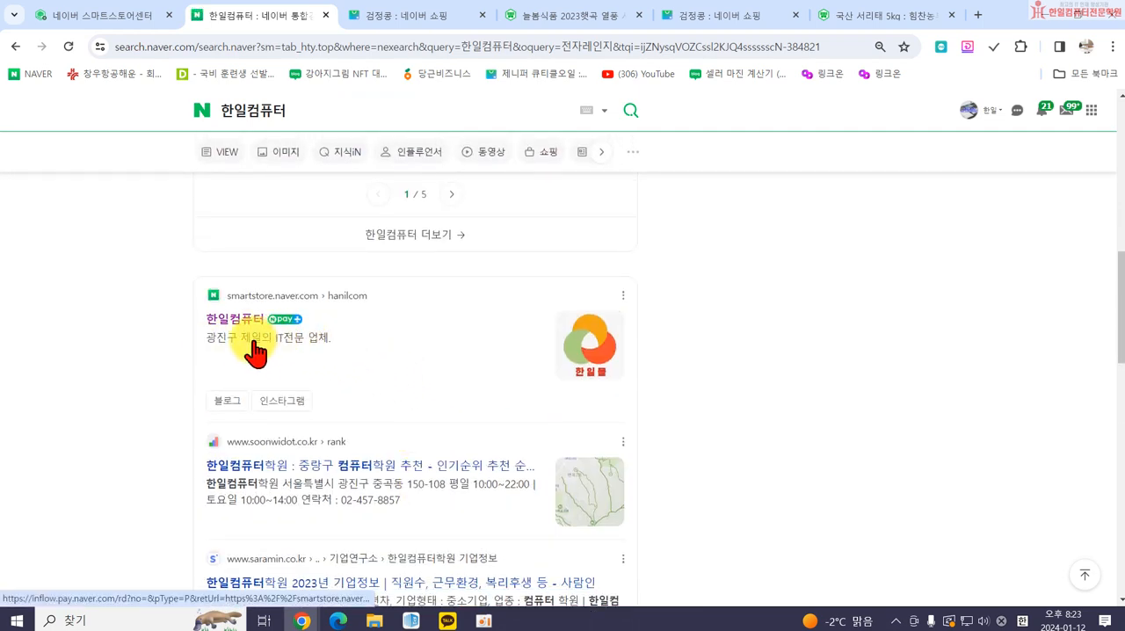
{"action": "left_click", "coordinate": [102, 15]}
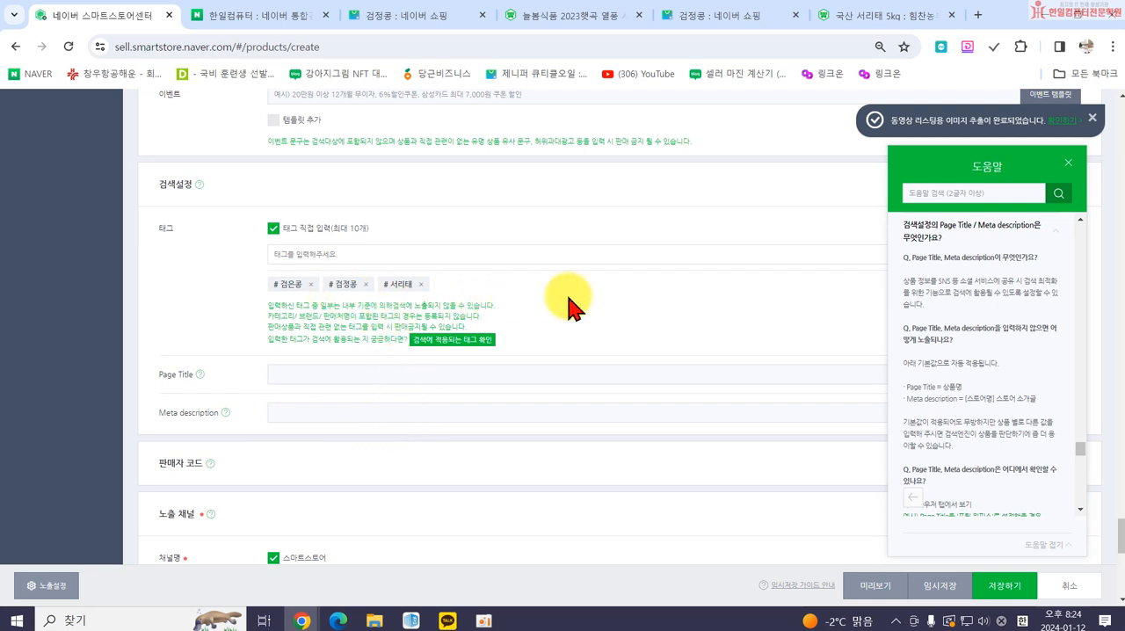
{"action": "left_click", "coordinate": [1068, 163]}
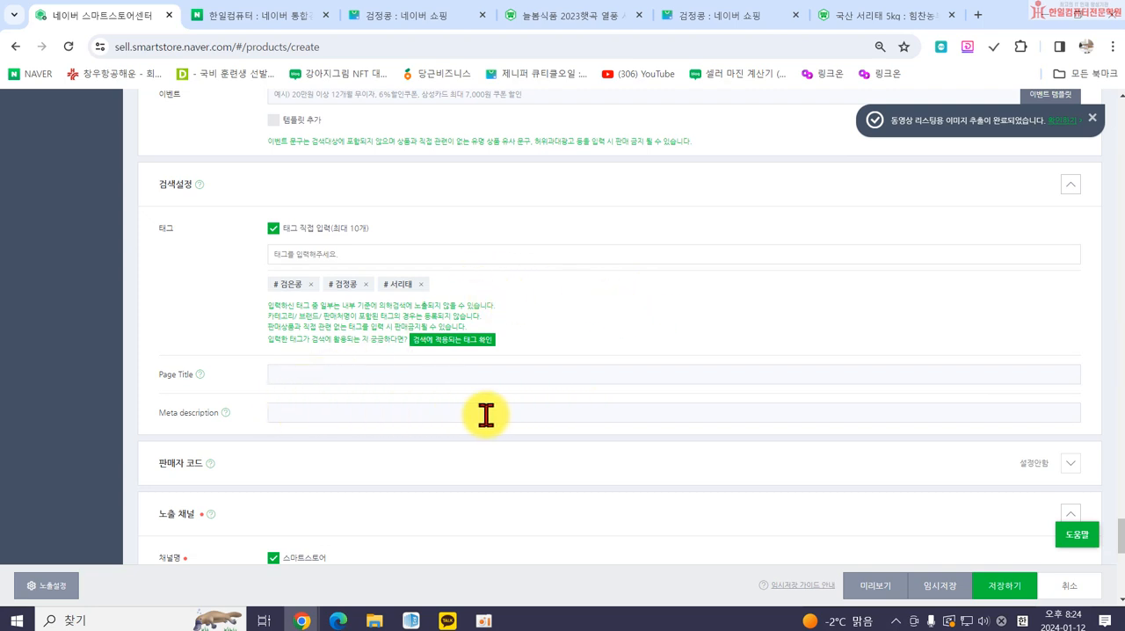
Expand the 판매자 코드 section, review its product code, barcode and internal code fields without filling them, and collapse it.
{"action": "scroll", "coordinate": [486, 416], "scroll_direction": "down", "scroll_amount": 1}
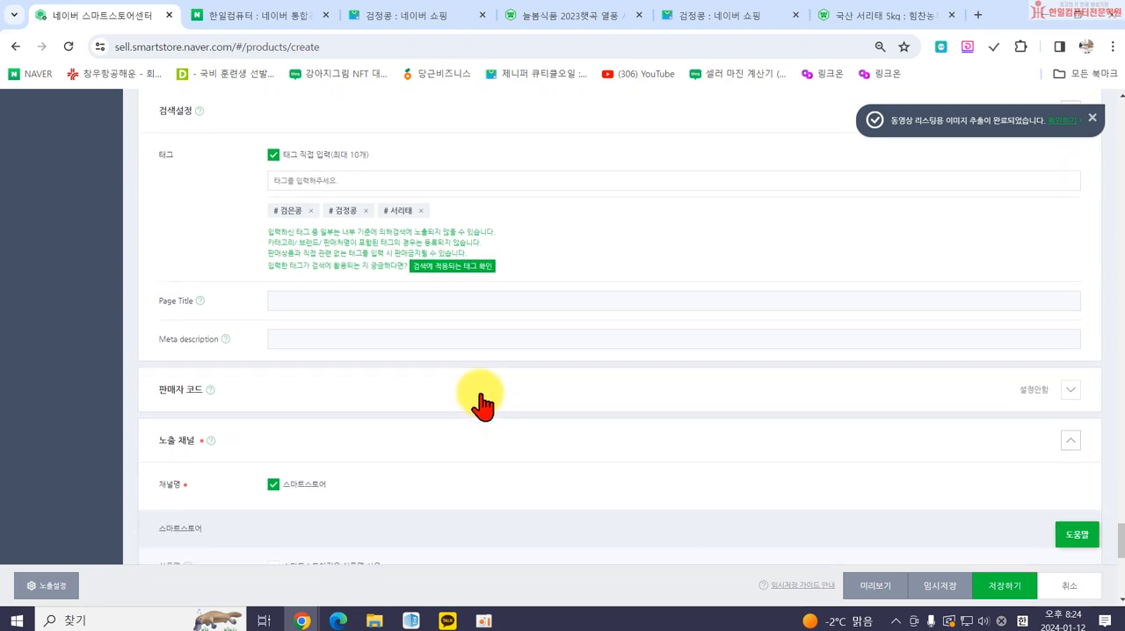
{"action": "left_click", "coordinate": [482, 405]}
{"action": "scroll", "coordinate": [485, 396], "scroll_direction": "down", "scroll_amount": 2}
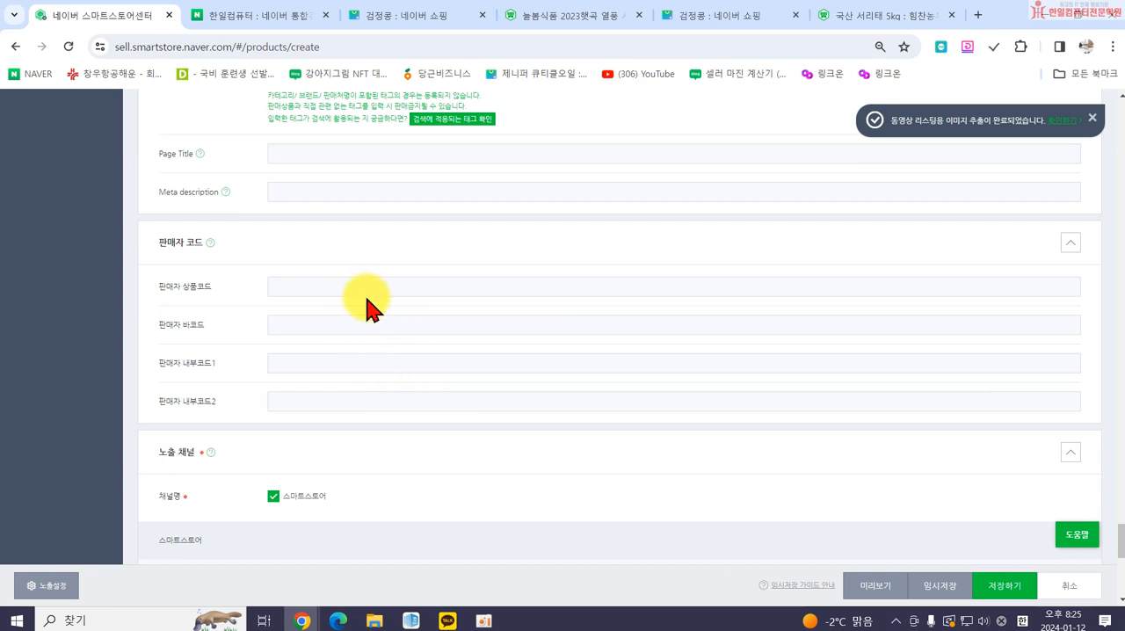
{"action": "left_click", "coordinate": [308, 286]}
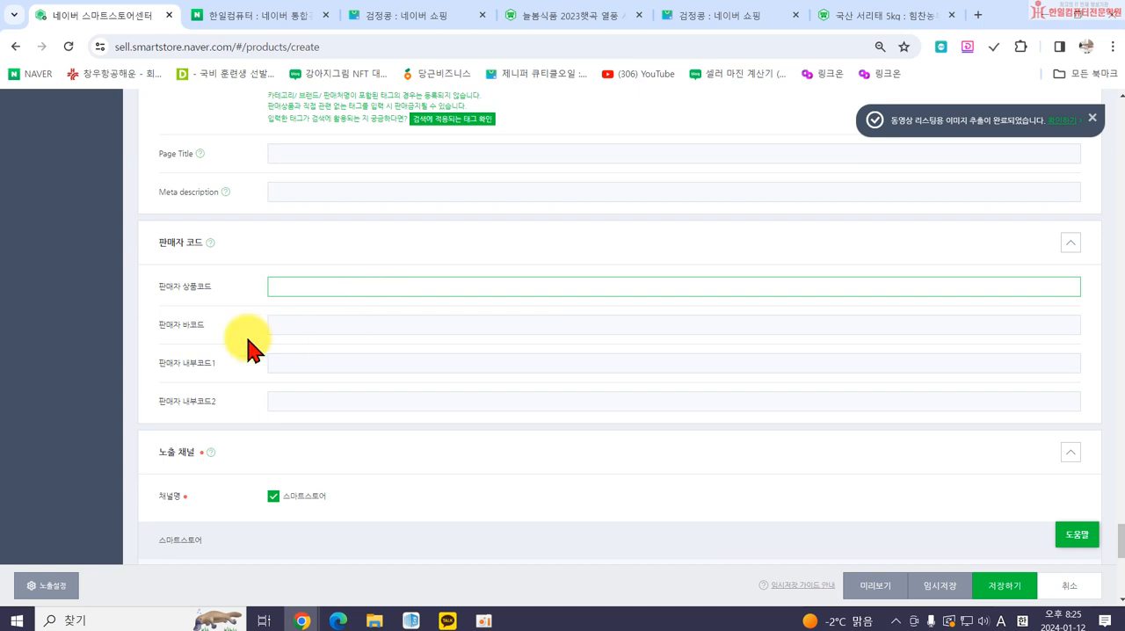
{"action": "left_click", "coordinate": [1069, 245]}
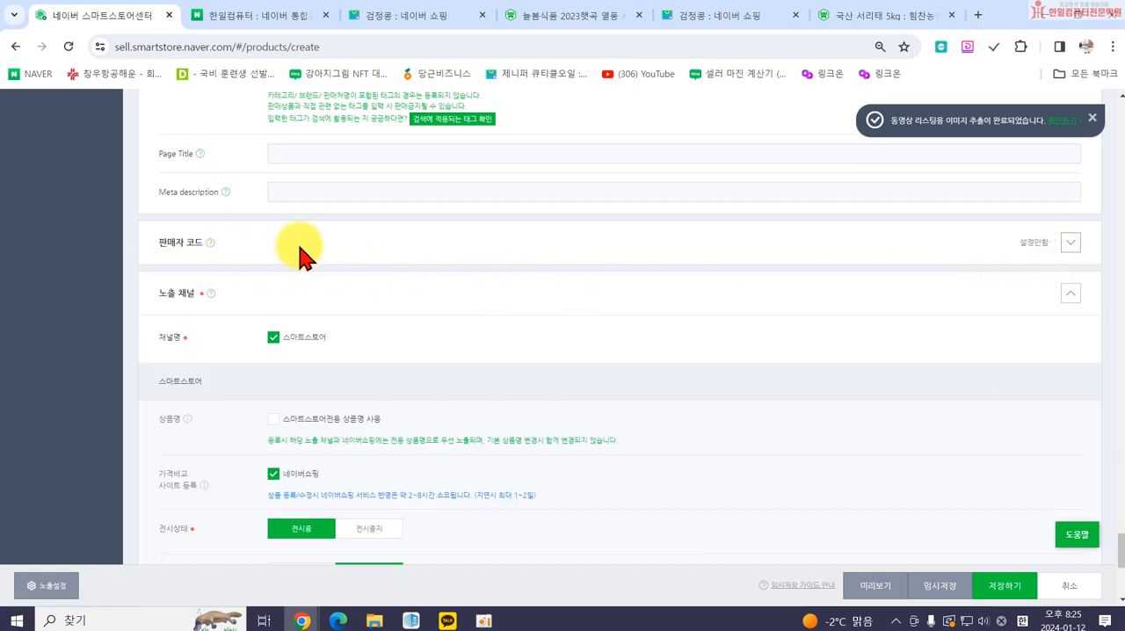
Review the 노출 채널 settings and run the 쇼핑 상품정보 검색품질 체크.
{"action": "scroll", "coordinate": [268, 308], "scroll_direction": "down", "scroll_amount": 2}
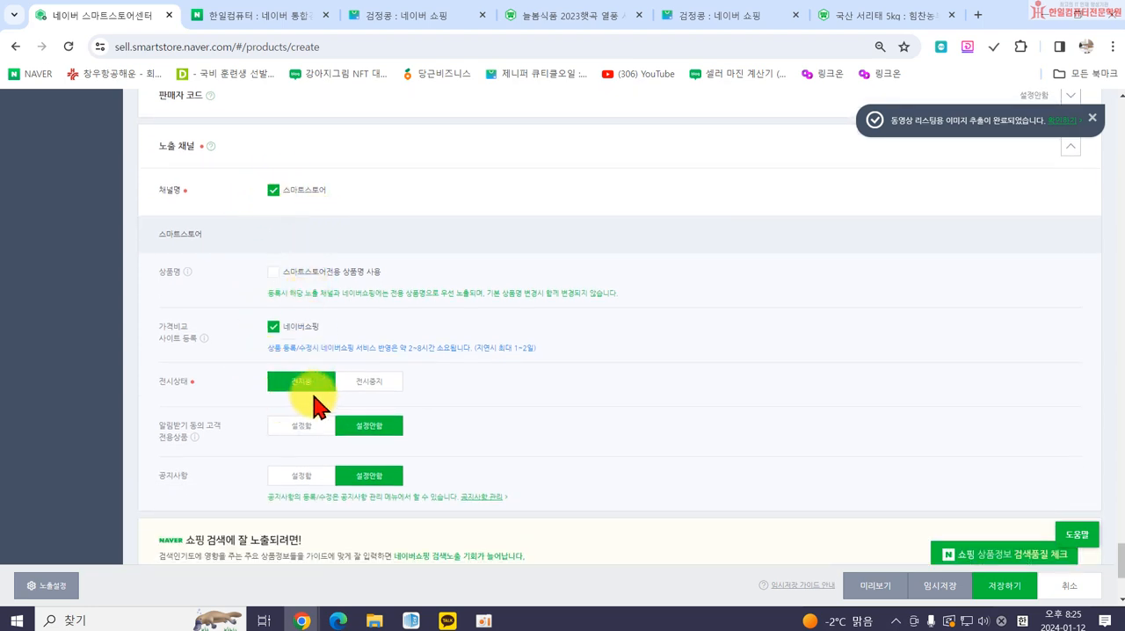
{"action": "scroll", "coordinate": [427, 485], "scroll_direction": "down", "scroll_amount": 1}
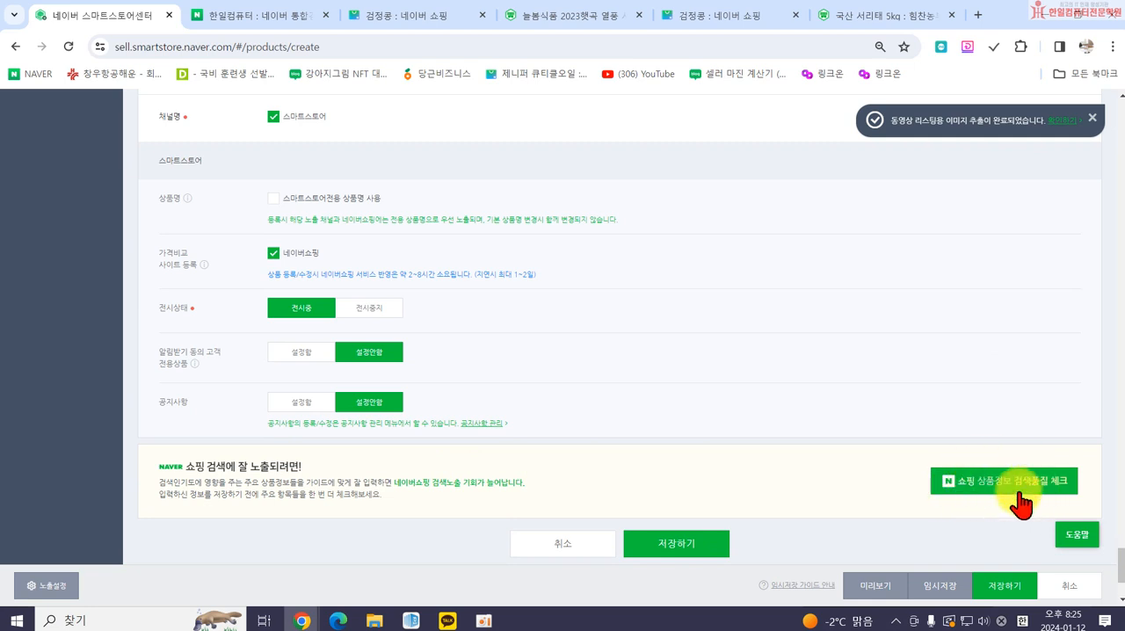
{"action": "left_click", "coordinate": [982, 492]}
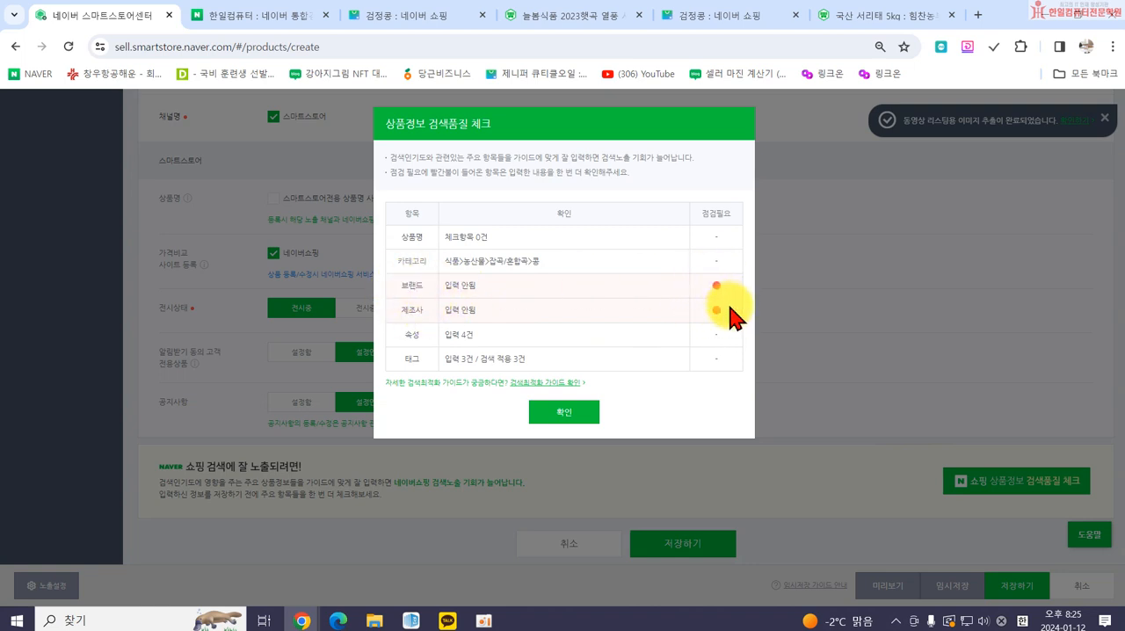
{"action": "left_click", "coordinate": [563, 410]}
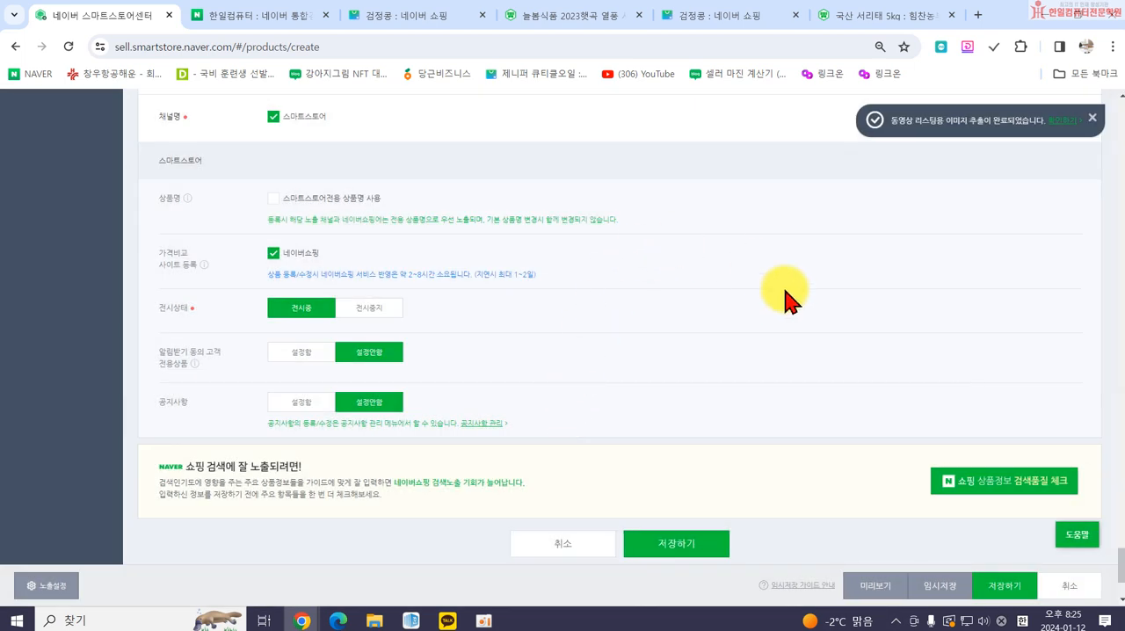
Save the black bean product and open its Smart Store product page.
{"action": "left_click", "coordinate": [701, 535]}
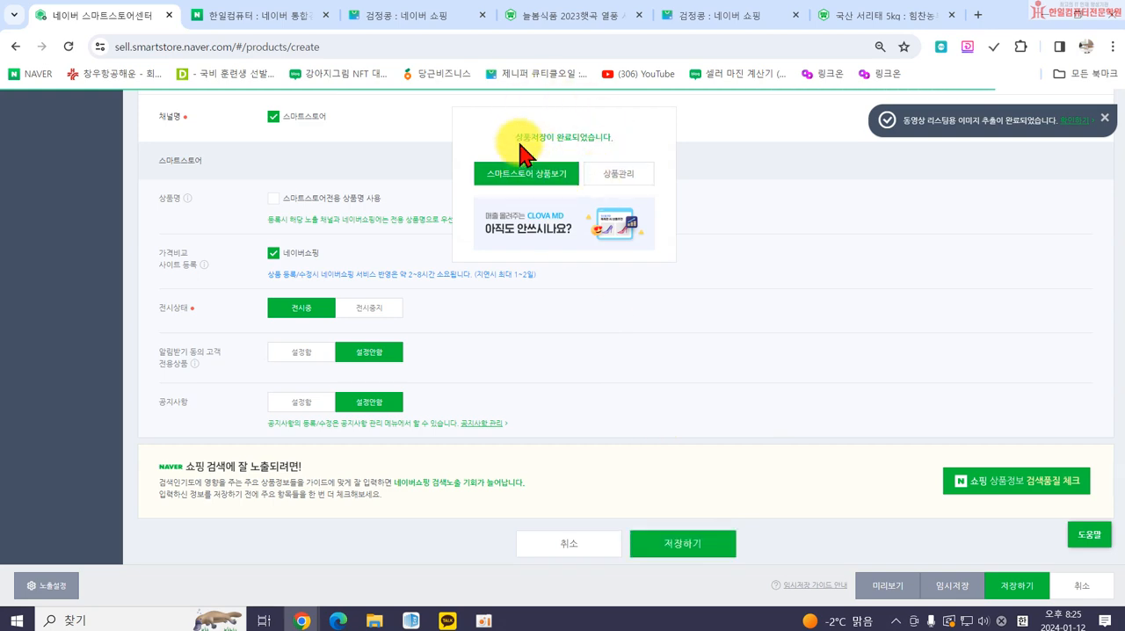
{"action": "left_click", "coordinate": [521, 176]}
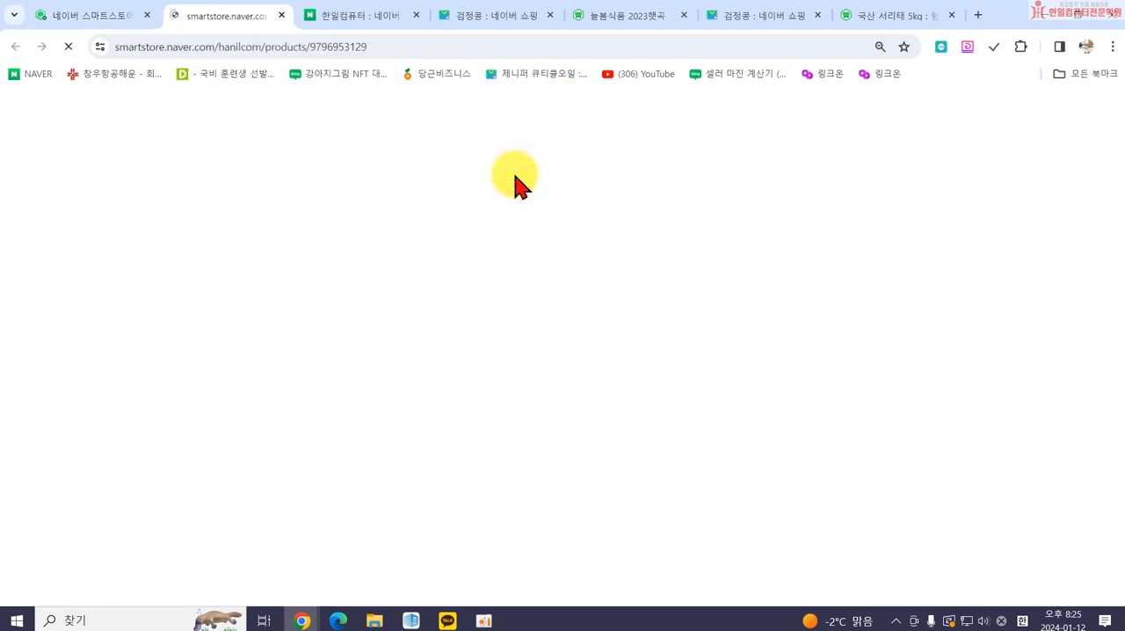
Examine the published listing's images, price, points, delivery terms and detail information.
{"action": "scroll", "coordinate": [802, 363], "scroll_direction": "down", "scroll_amount": 2}
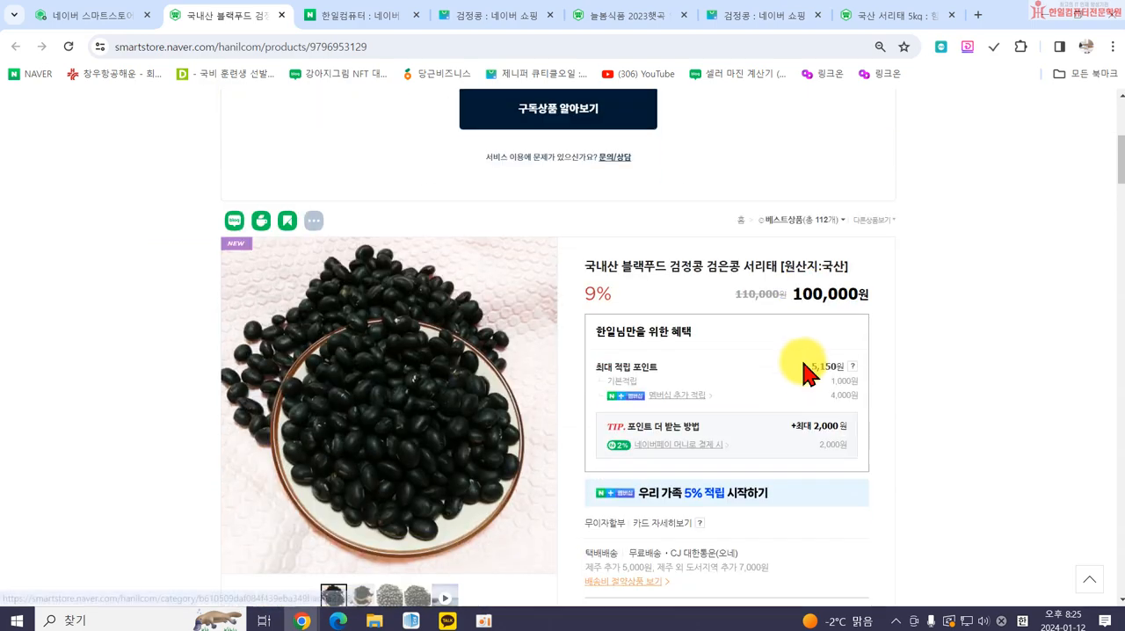
{"action": "scroll", "coordinate": [802, 363], "scroll_direction": "down", "scroll_amount": 10}
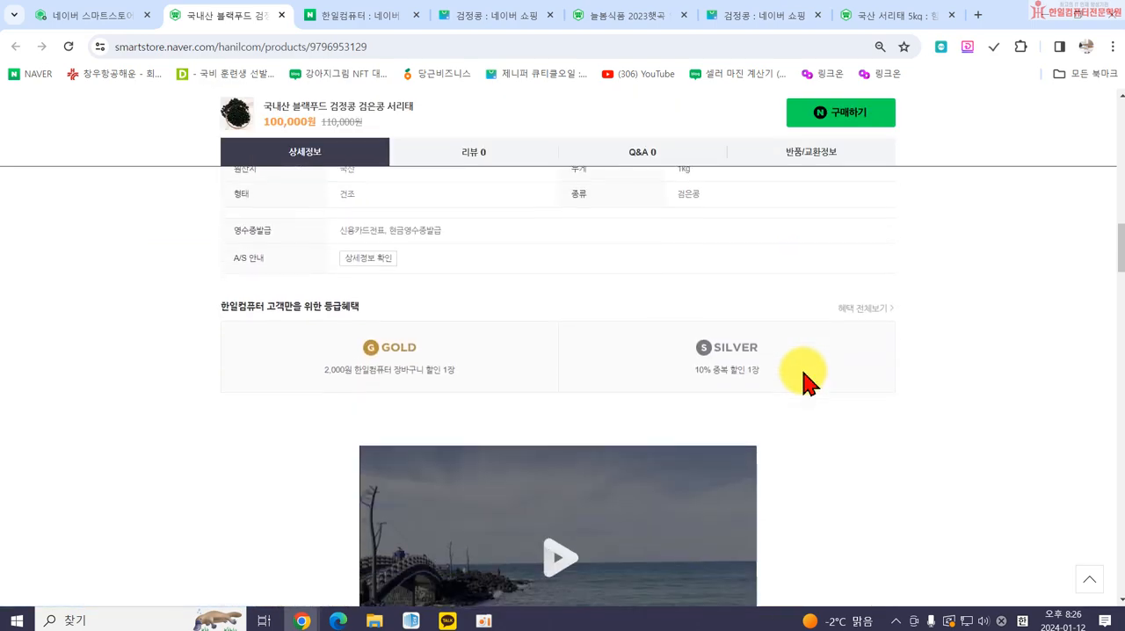
{"action": "scroll", "coordinate": [806, 380], "scroll_direction": "up", "scroll_amount": 10}
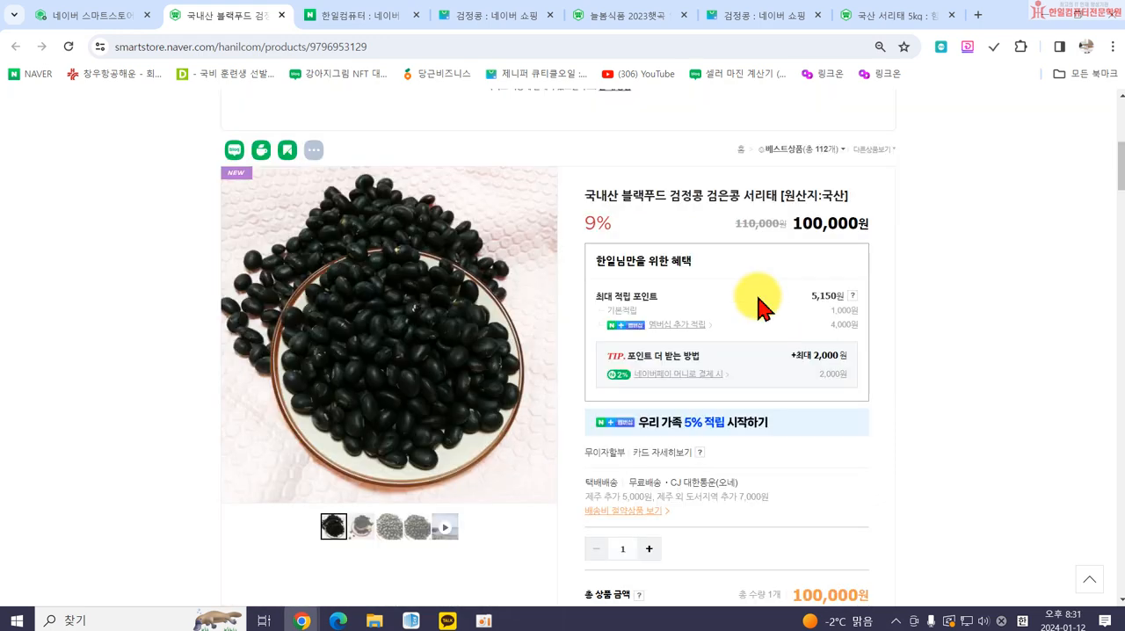
{"action": "scroll", "coordinate": [757, 253], "scroll_direction": "up", "scroll_amount": 5}
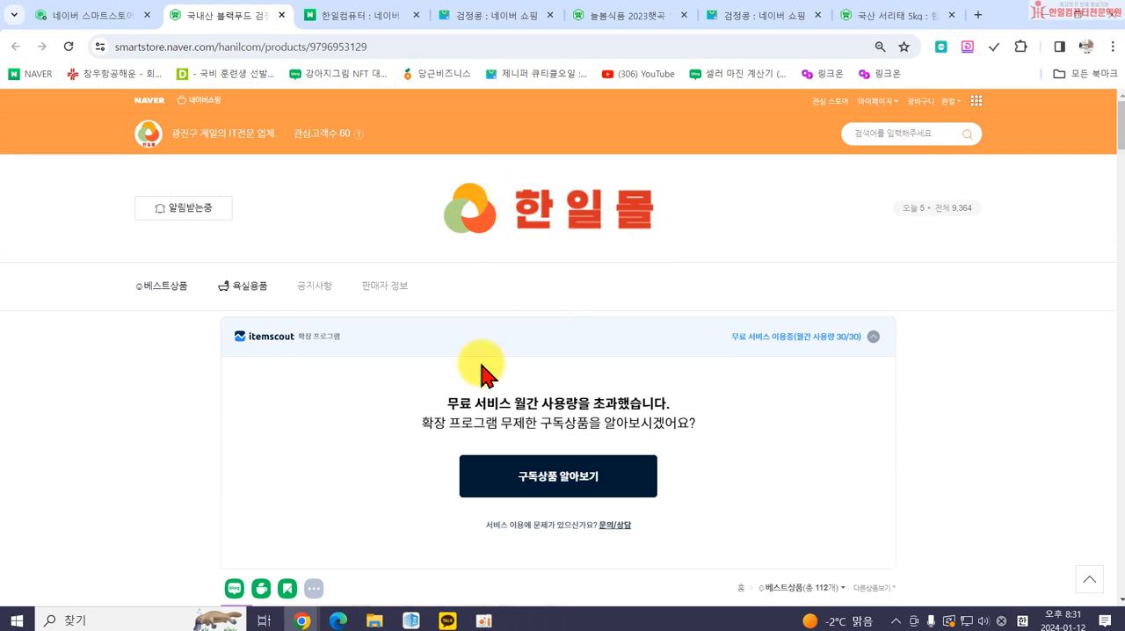
{"action": "scroll", "coordinate": [497, 422], "scroll_direction": "down", "scroll_amount": 2}
{"action": "scroll", "coordinate": [756, 474], "scroll_direction": "down", "scroll_amount": 4}
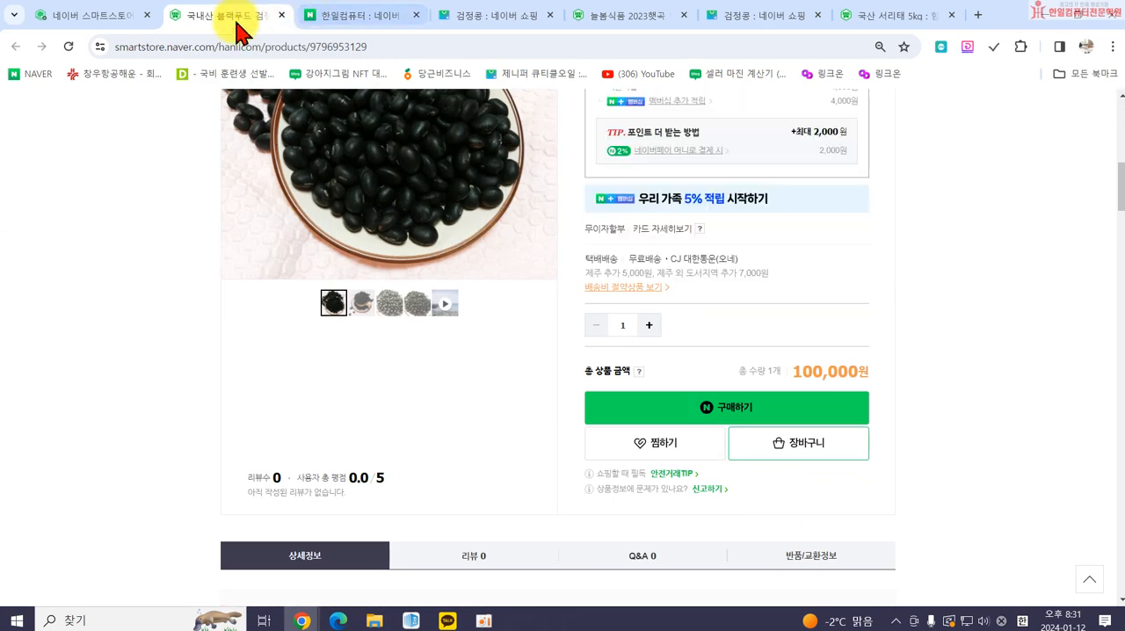
Switch back to the seller center, dismiss the 기본할인 notice, and look over the 상품 조회/수정 page.
{"action": "left_click", "coordinate": [95, 19]}
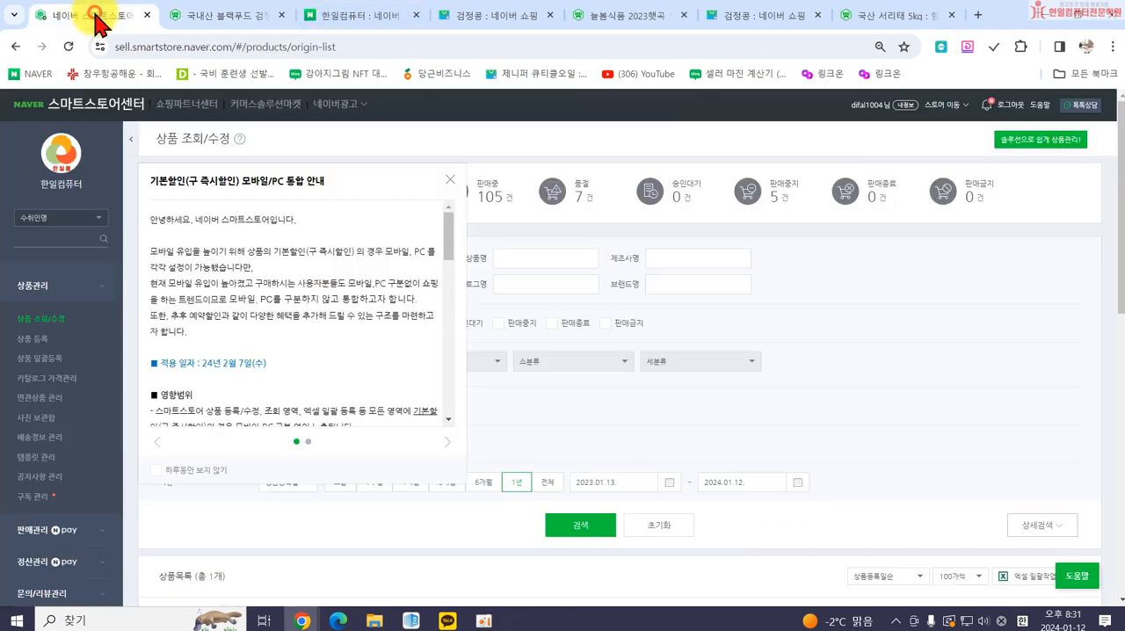
{"action": "left_click", "coordinate": [449, 179]}
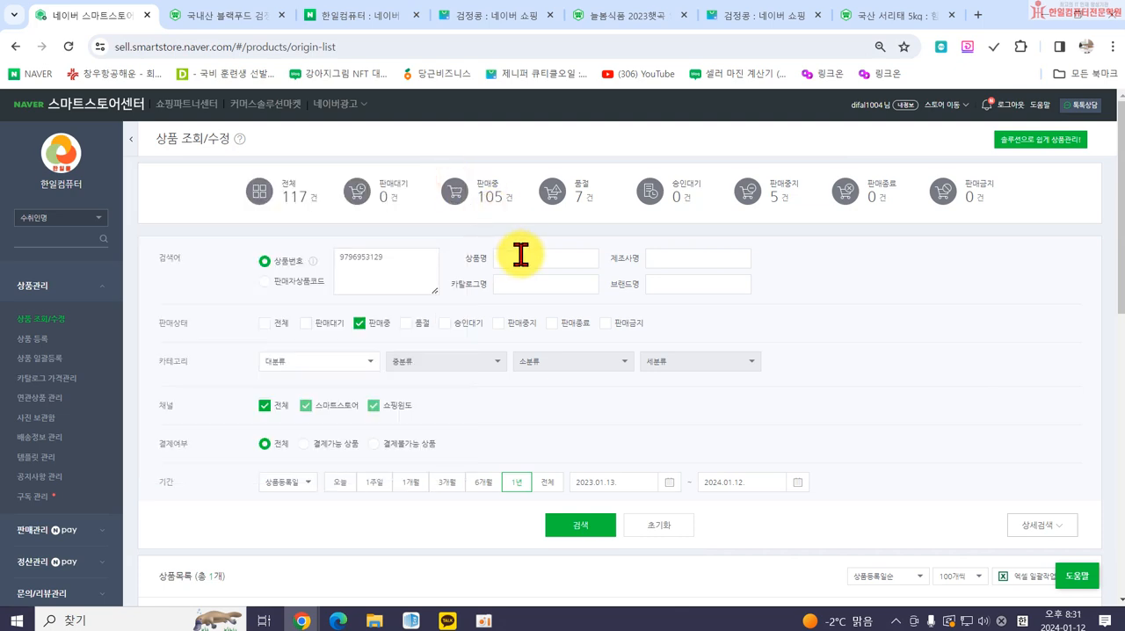
{"action": "scroll", "coordinate": [477, 252], "scroll_direction": "down", "scroll_amount": 4}
{"action": "scroll", "coordinate": [339, 269], "scroll_direction": "up", "scroll_amount": 3}
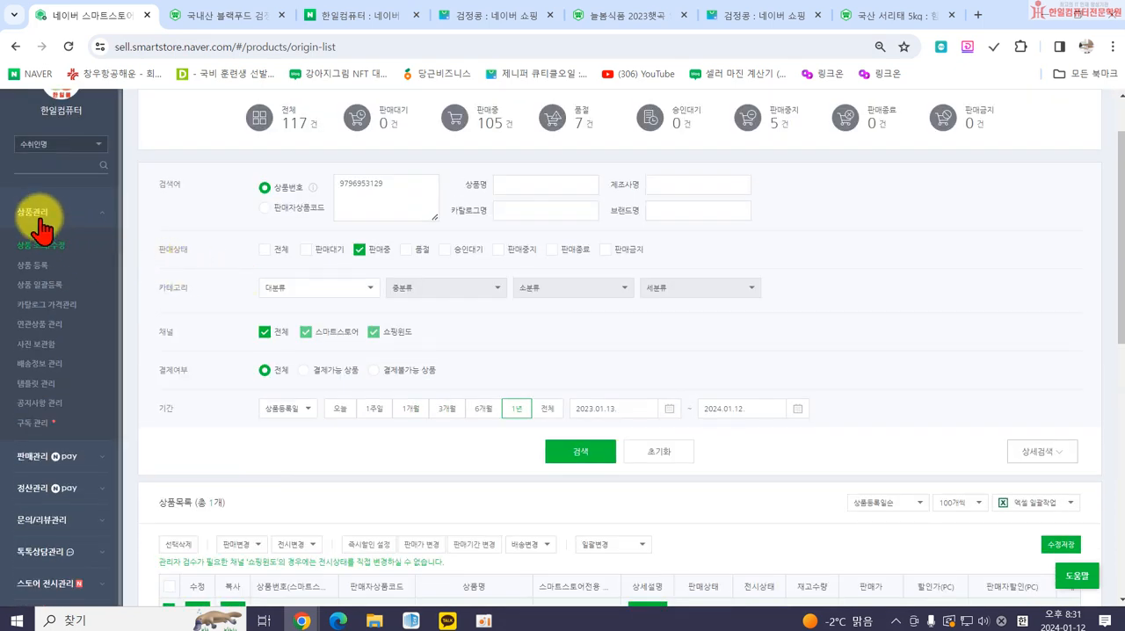
Open a new 상품 등록 form, dismiss the 기본할인 notice, and launch SmartEditor ONE for the 상세설명 section.
{"action": "left_click", "coordinate": [28, 266]}
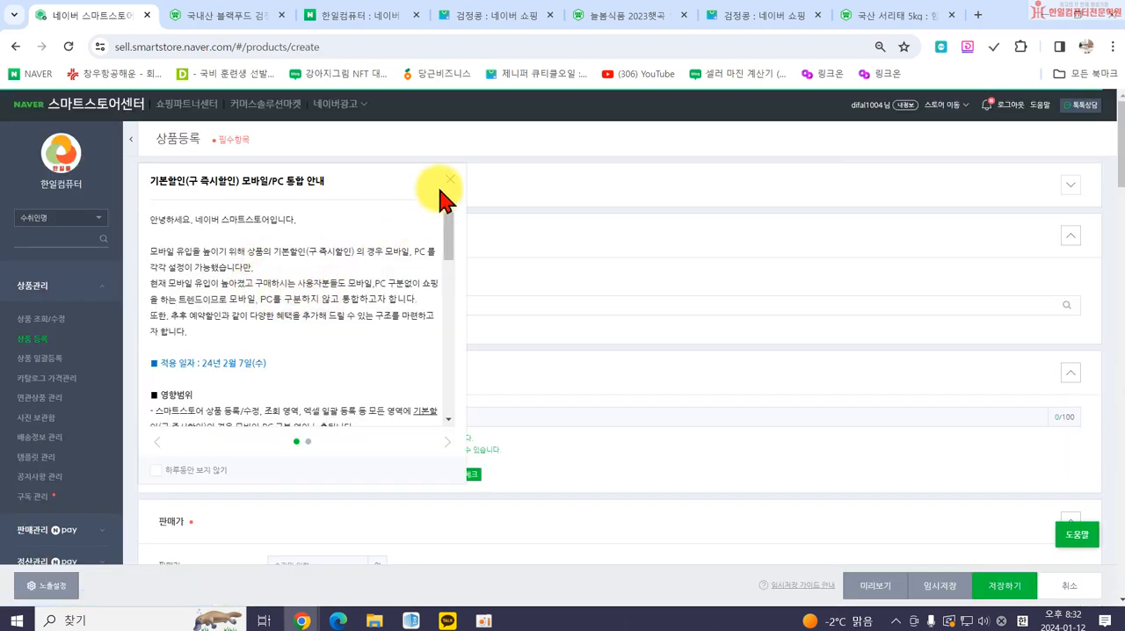
{"action": "left_click", "coordinate": [447, 181]}
{"action": "scroll", "coordinate": [650, 334], "scroll_direction": "down", "scroll_amount": 5}
{"action": "scroll", "coordinate": [659, 345], "scroll_direction": "down", "scroll_amount": 15}
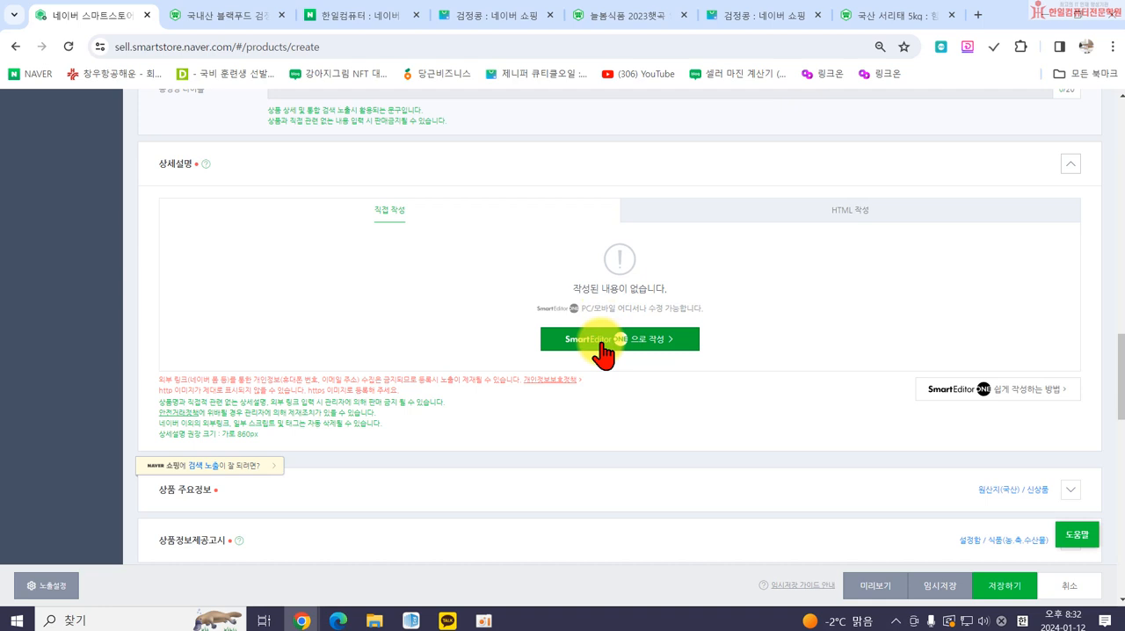
{"action": "left_click", "coordinate": [603, 345]}
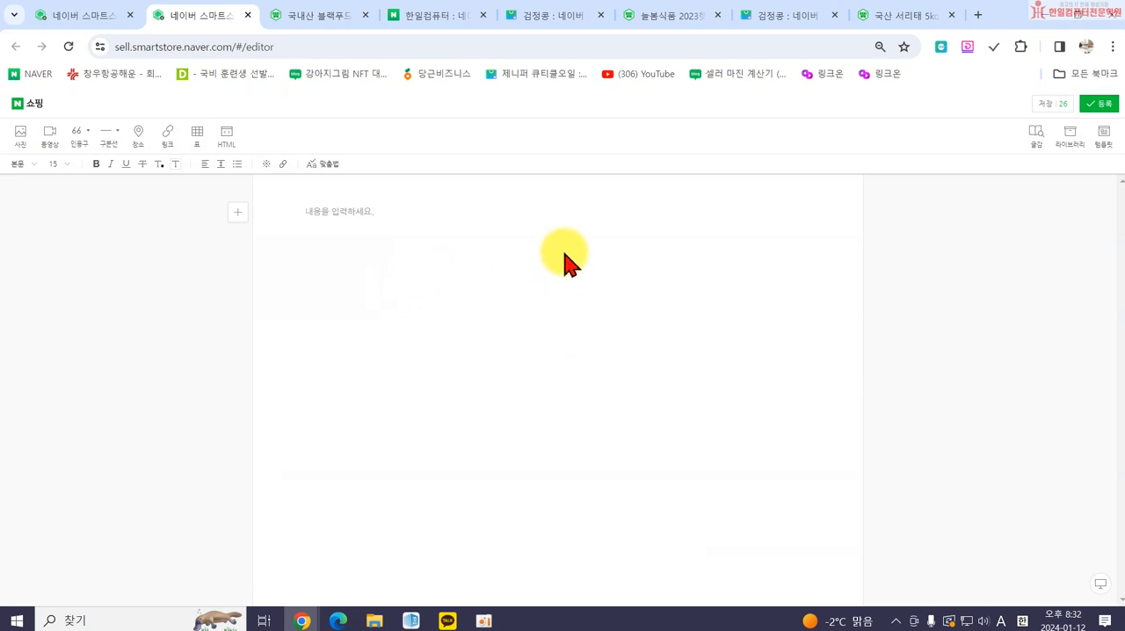
Enlarge the editor page and check the photo import options for the product description, closing them without adding a photo.
{"action": "key", "text": "ctrl+plus"}
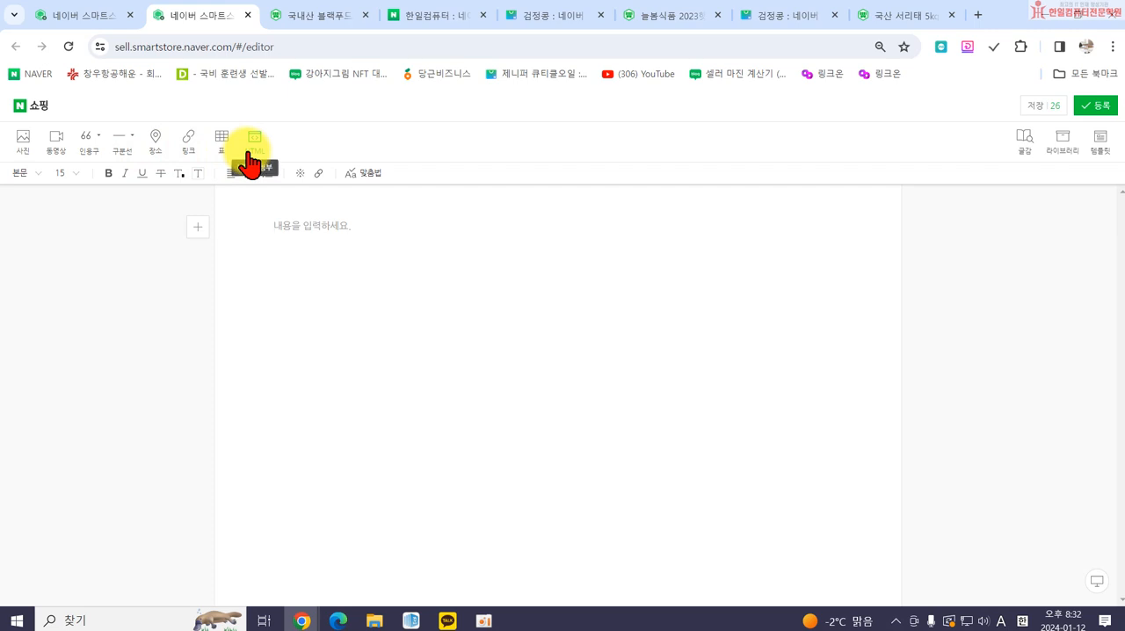
{"action": "left_click", "coordinate": [22, 142]}
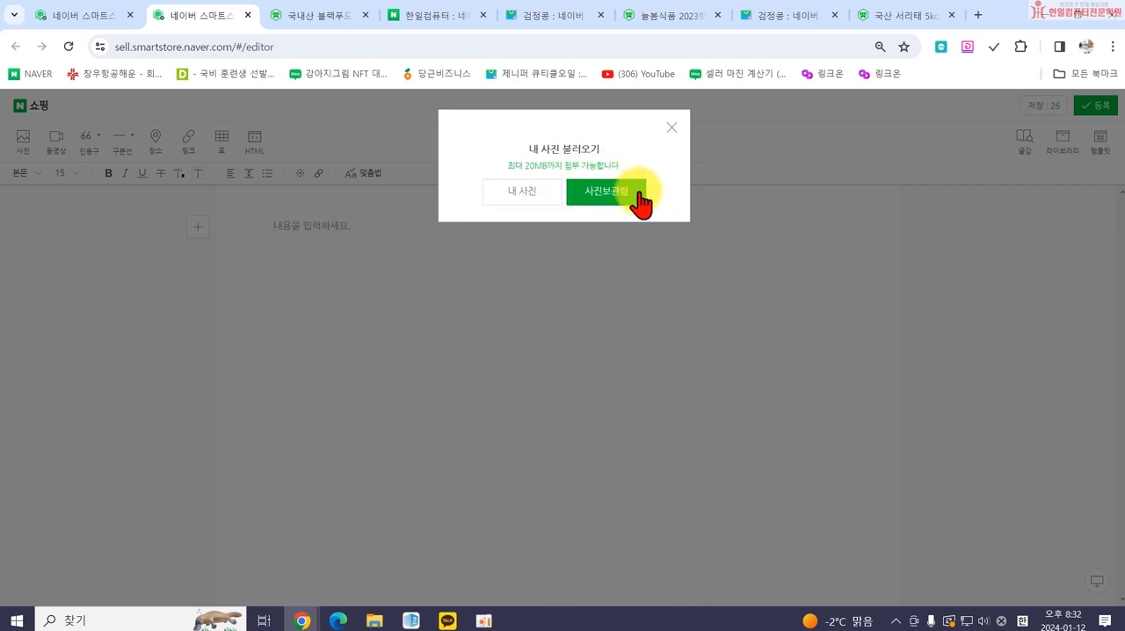
{"action": "left_click", "coordinate": [670, 129]}
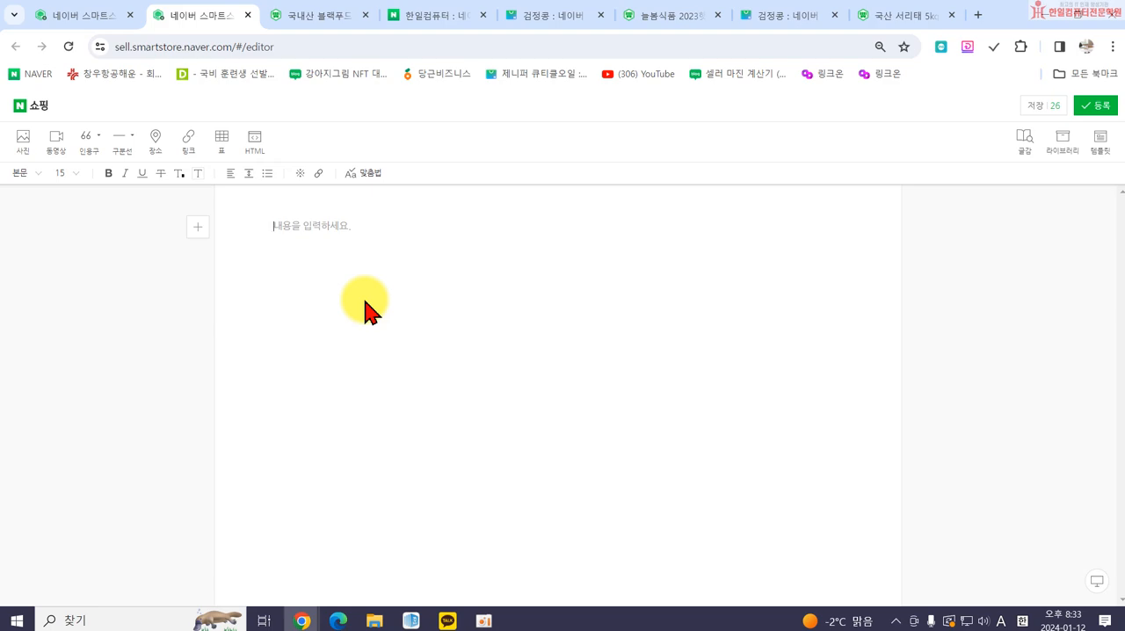
Return to the seller center and review the 매니저 관리 page under 판매자정보 for the 한일컴퓨터 store.
{"action": "left_click", "coordinate": [131, 15]}
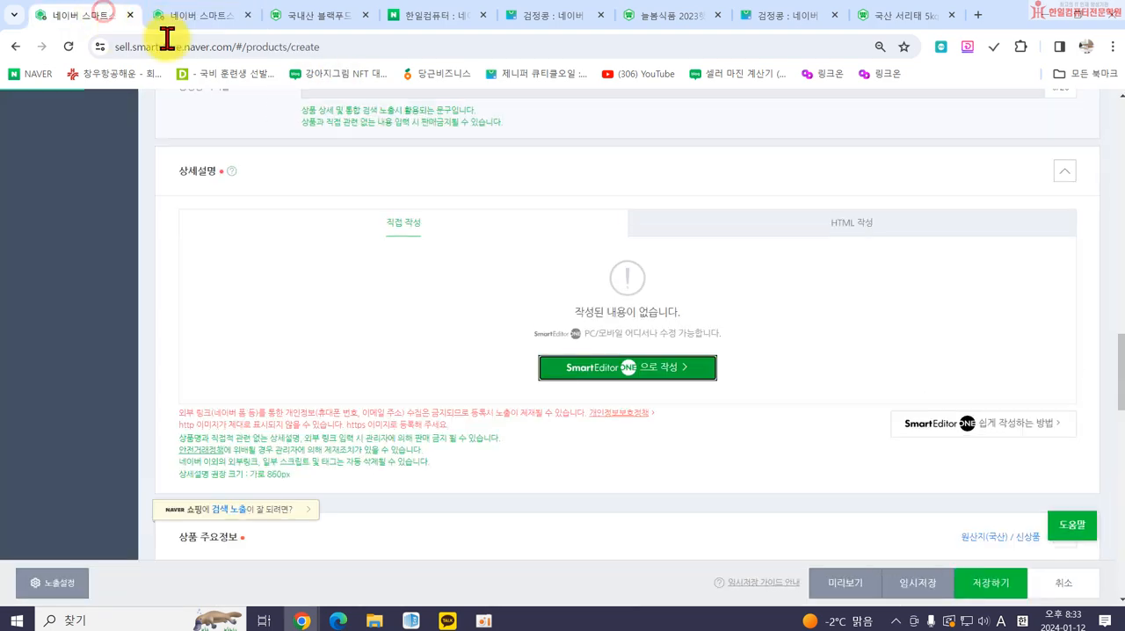
{"action": "scroll", "coordinate": [36, 246], "scroll_direction": "up", "scroll_amount": 5}
{"action": "scroll", "coordinate": [36, 246], "scroll_direction": "up", "scroll_amount": 10}
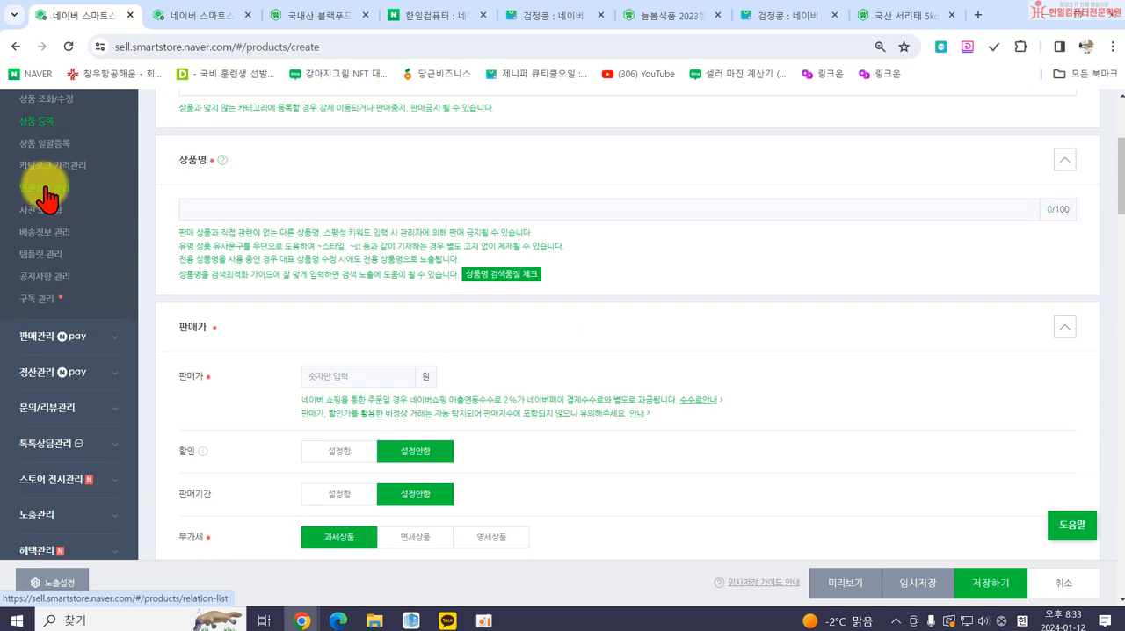
{"action": "scroll", "coordinate": [40, 274], "scroll_direction": "down", "scroll_amount": 10}
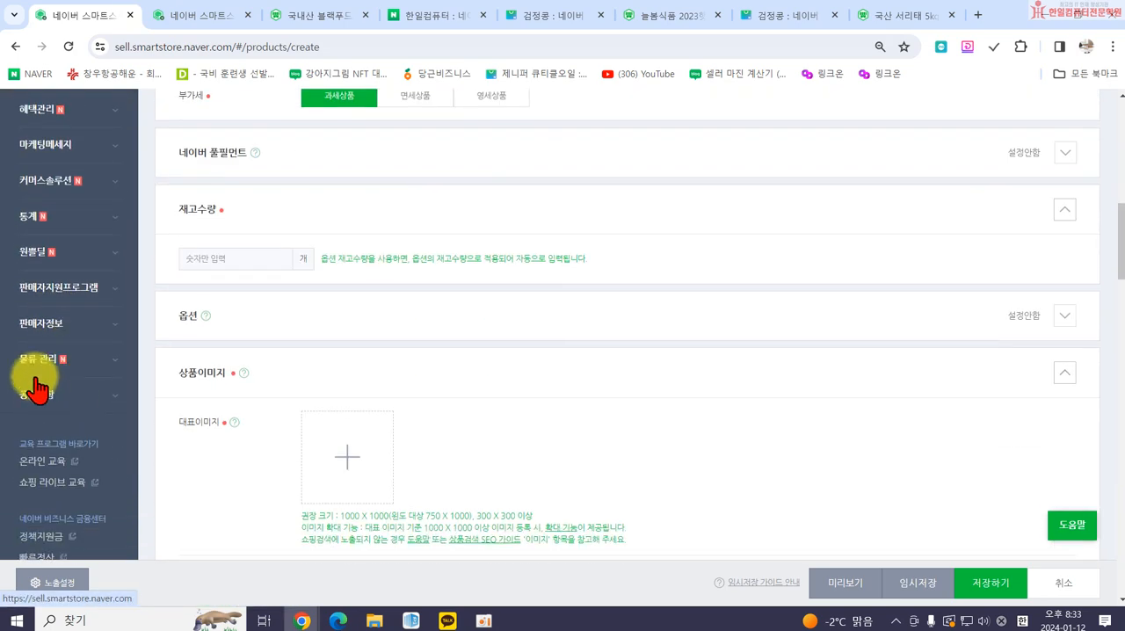
{"action": "left_click", "coordinate": [42, 323]}
{"action": "scroll", "coordinate": [63, 325], "scroll_direction": "down", "scroll_amount": 3}
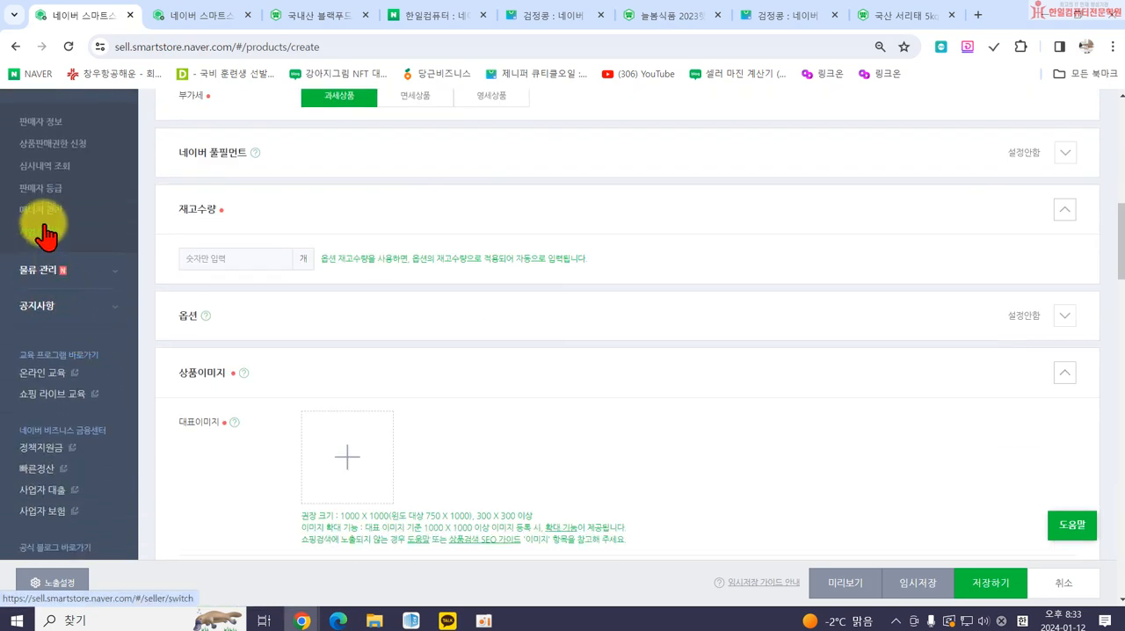
{"action": "scroll", "coordinate": [30, 255], "scroll_direction": "up", "scroll_amount": 1}
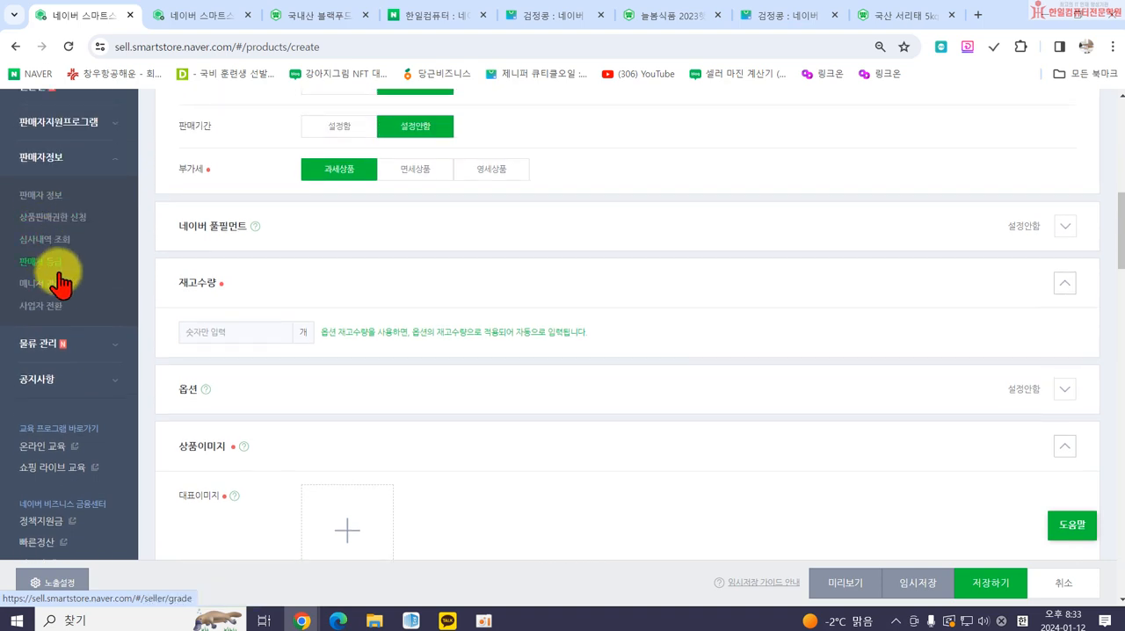
{"action": "left_click", "coordinate": [43, 288]}
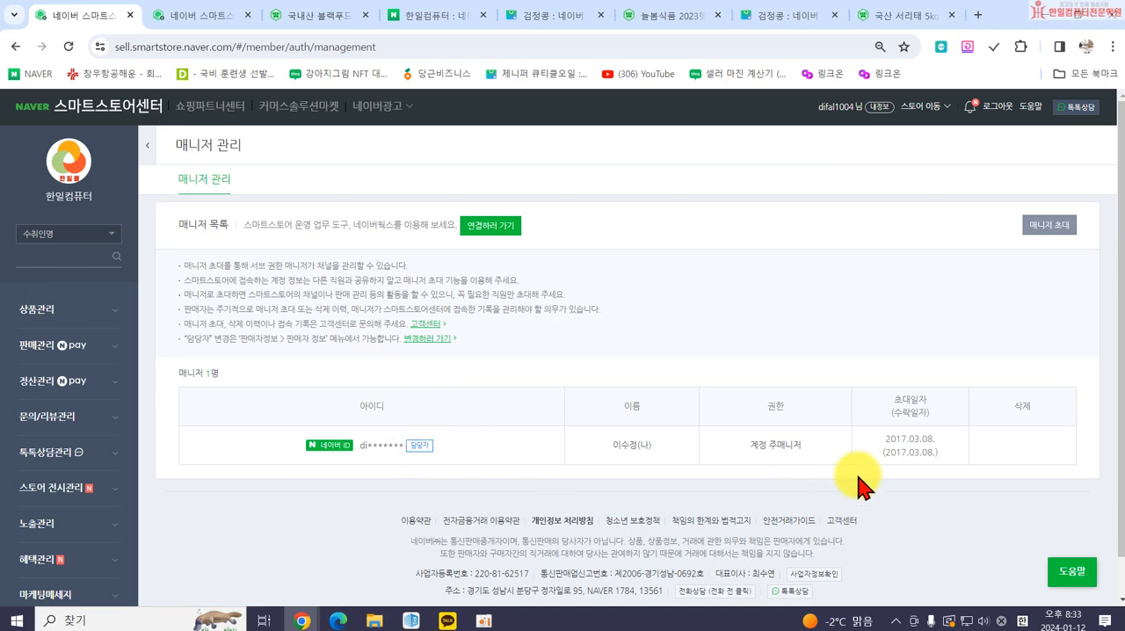
{"action": "scroll", "coordinate": [803, 465], "scroll_direction": "down", "scroll_amount": 1}
{"action": "scroll", "coordinate": [636, 457], "scroll_direction": "up", "scroll_amount": 1}
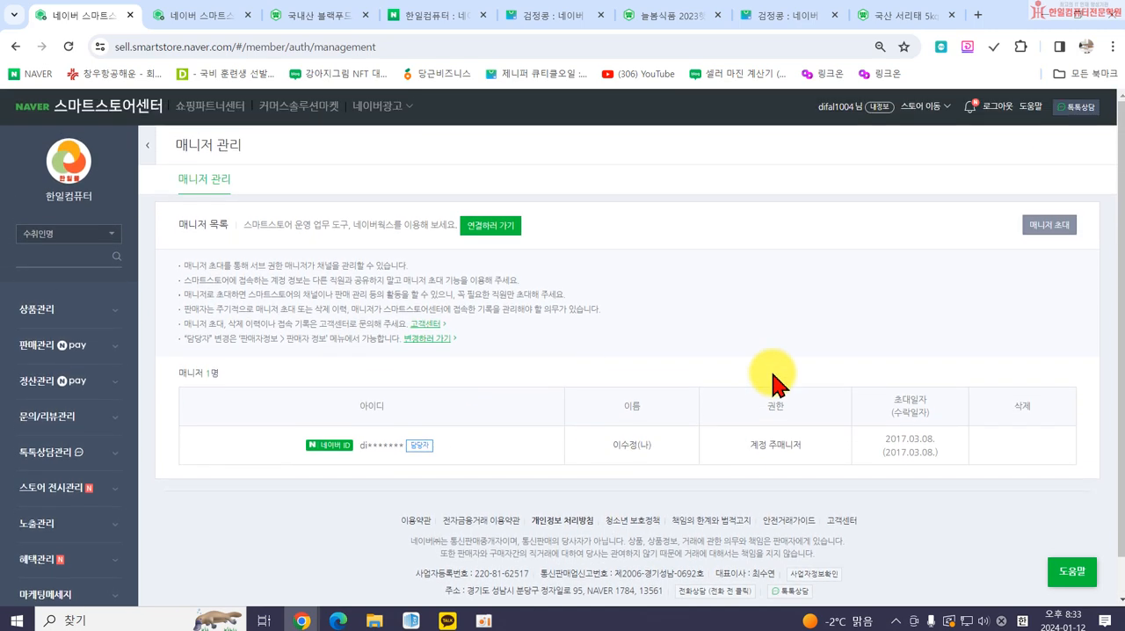
Switch the seller center to the 사업자나라 store and dismiss the 스마트스토어센터 공지 notice.
{"action": "left_click", "coordinate": [934, 106]}
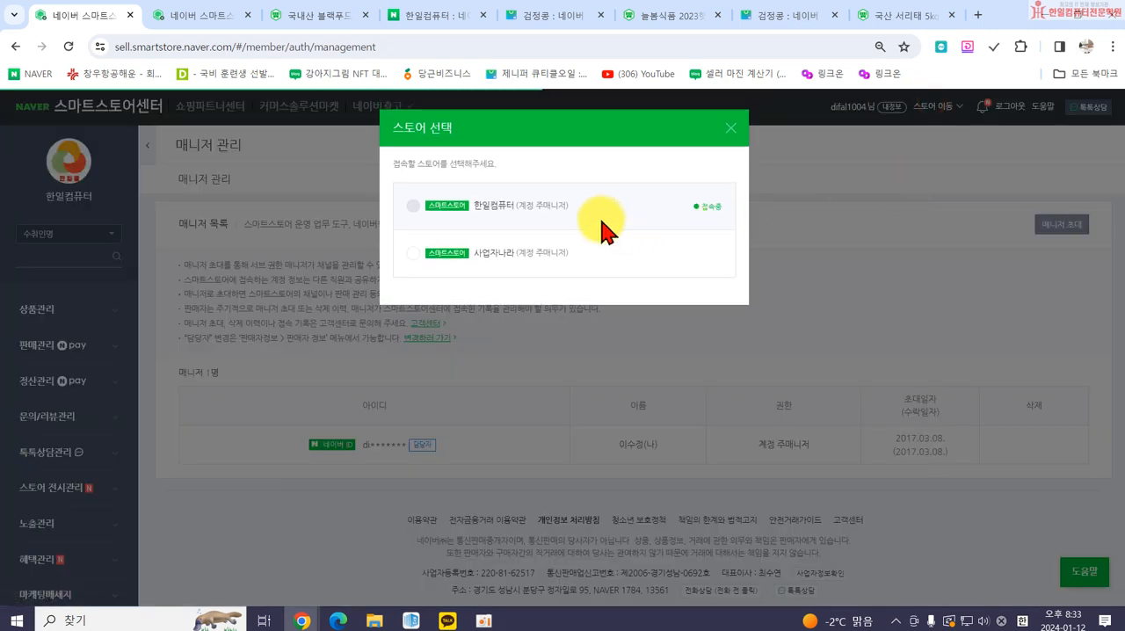
{"action": "left_click", "coordinate": [528, 261]}
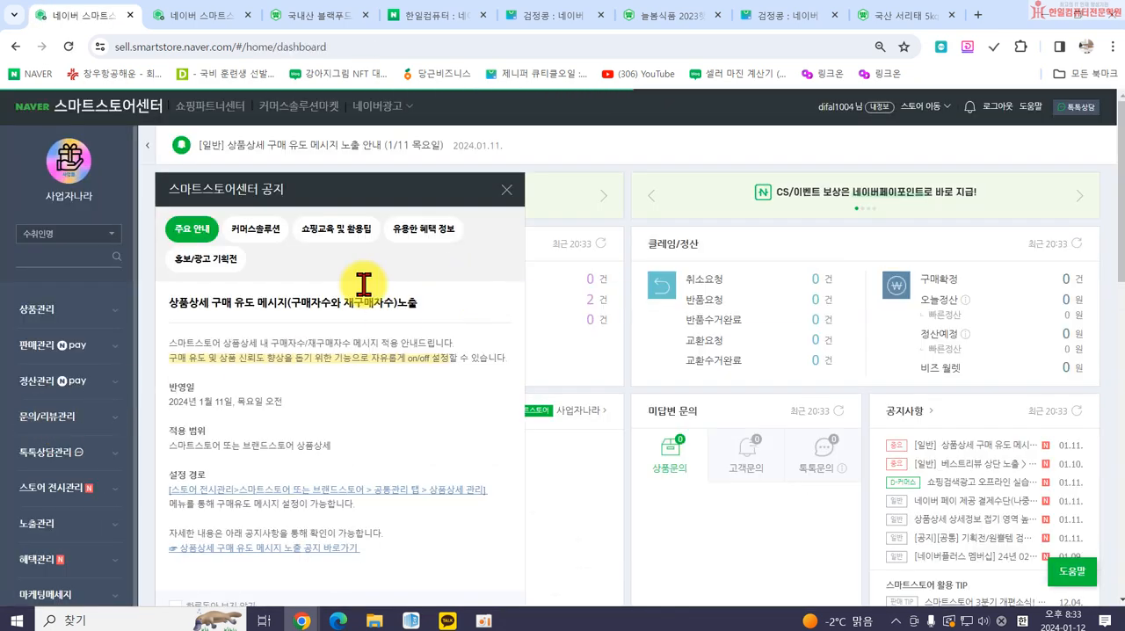
{"action": "left_click", "coordinate": [507, 192]}
Open the 매니저 관리 page of the 사업자나라 store and review its manager list and permissions.
{"action": "scroll", "coordinate": [114, 527], "scroll_direction": "down", "scroll_amount": 9}
{"action": "scroll", "coordinate": [70, 439], "scroll_direction": "up", "scroll_amount": 7}
{"action": "scroll", "coordinate": [57, 404], "scroll_direction": "up", "scroll_amount": 1}
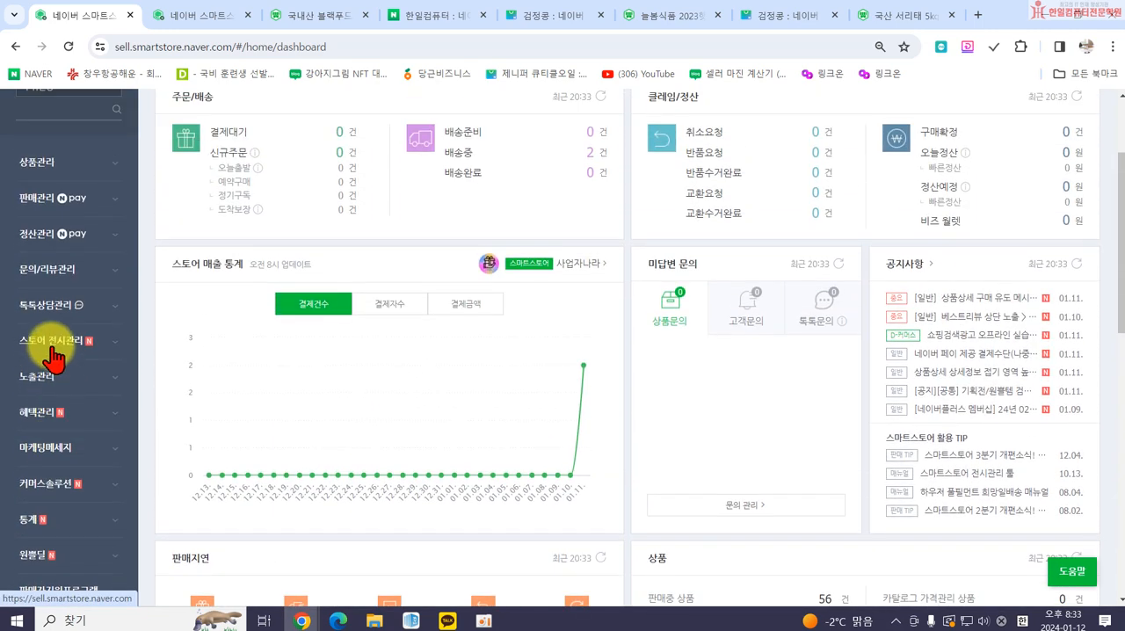
{"action": "scroll", "coordinate": [46, 503], "scroll_direction": "down", "scroll_amount": 2}
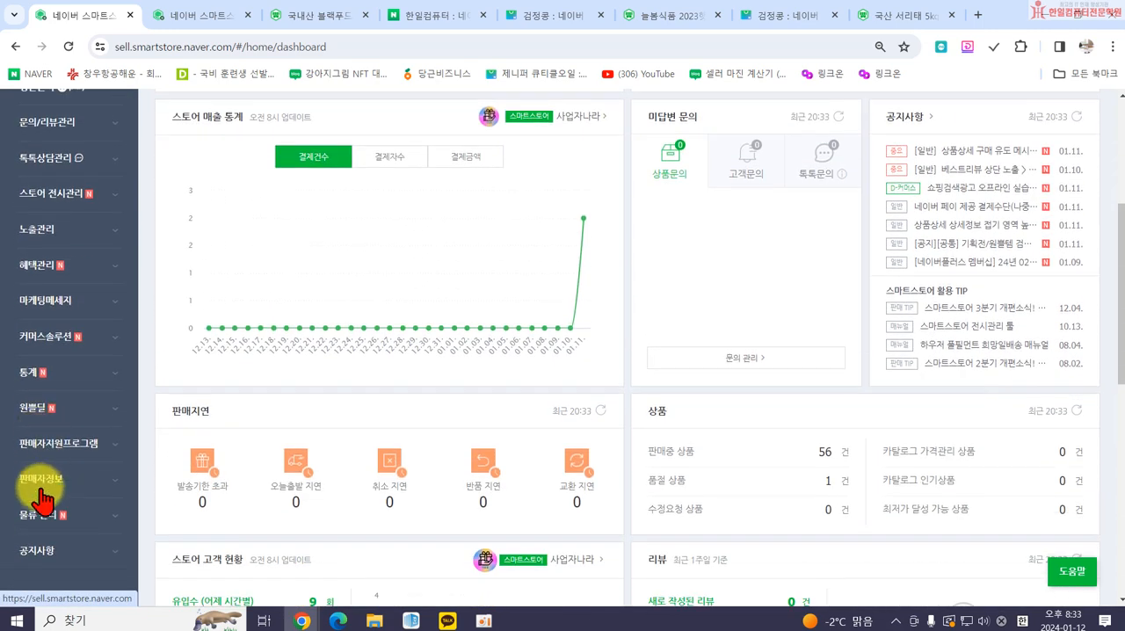
{"action": "left_click", "coordinate": [58, 485]}
{"action": "scroll", "coordinate": [62, 496], "scroll_direction": "down", "scroll_amount": 3}
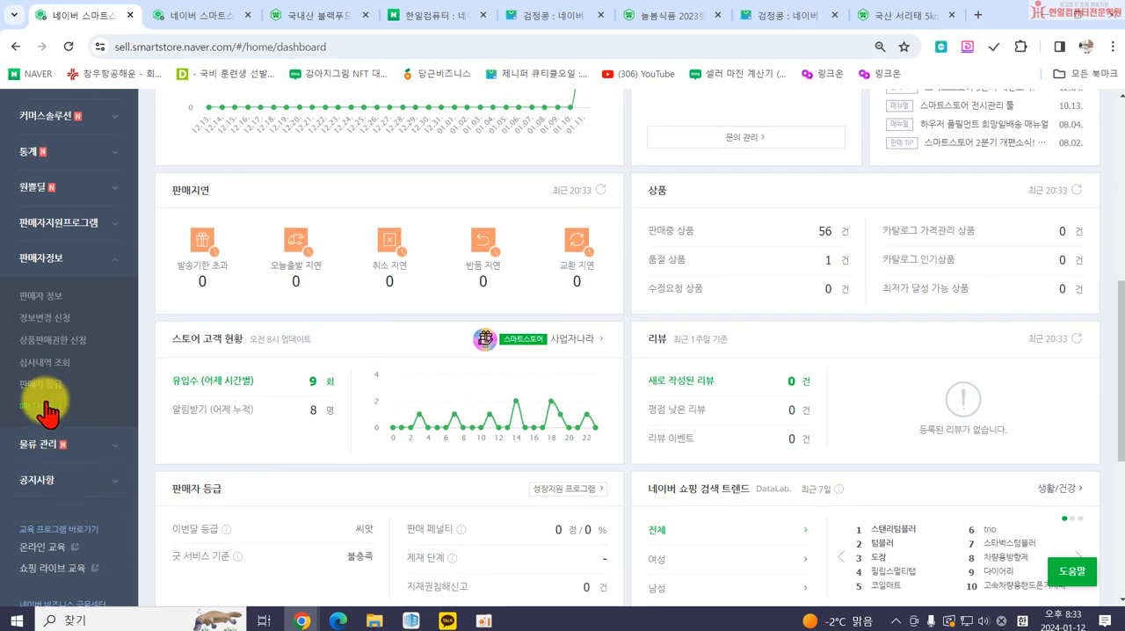
{"action": "left_click", "coordinate": [40, 411]}
{"action": "scroll", "coordinate": [694, 528], "scroll_direction": "down", "scroll_amount": 1}
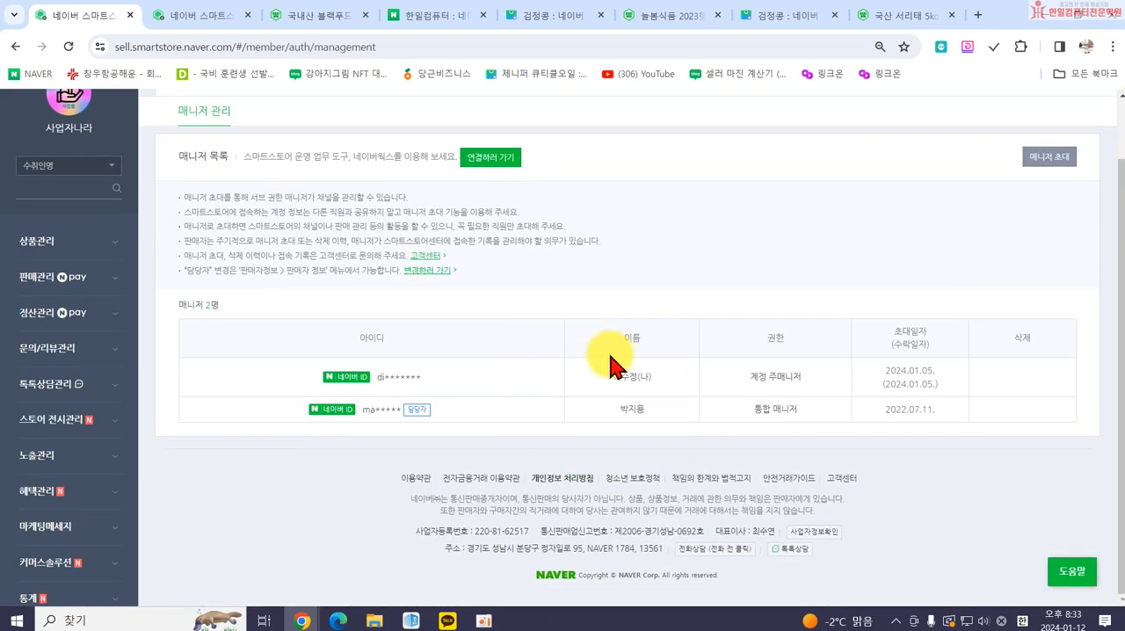
{"action": "scroll", "coordinate": [474, 378], "scroll_direction": "up", "scroll_amount": 1}
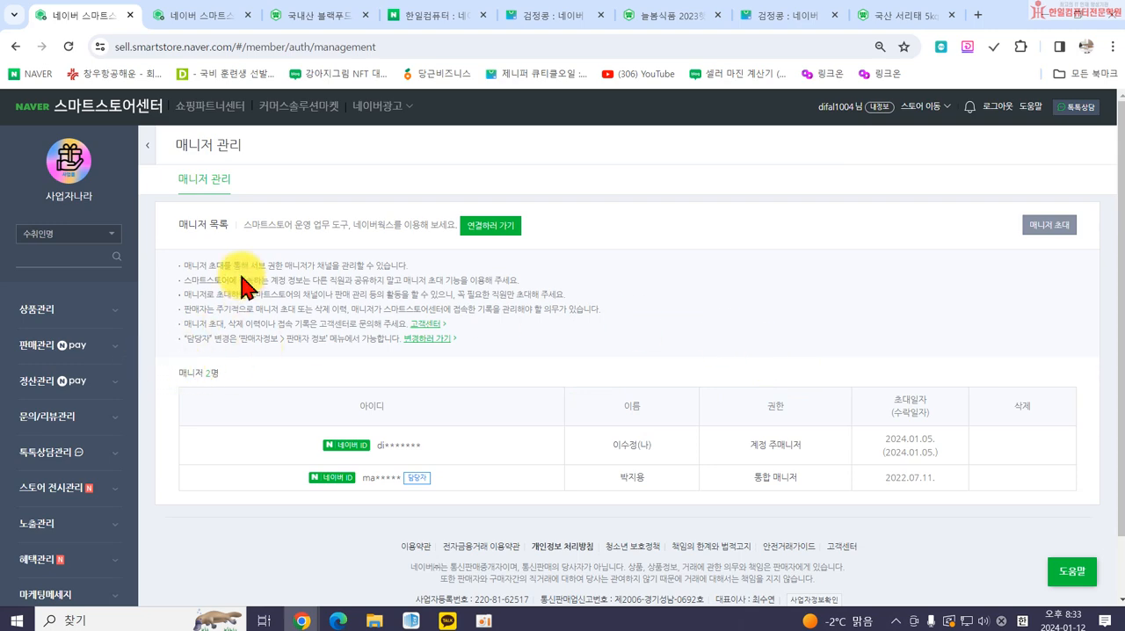
View the 사진 보관함 of the 사업자나라 store, close it, and expand the 상품관리 options again.
{"action": "left_click", "coordinate": [39, 310]}
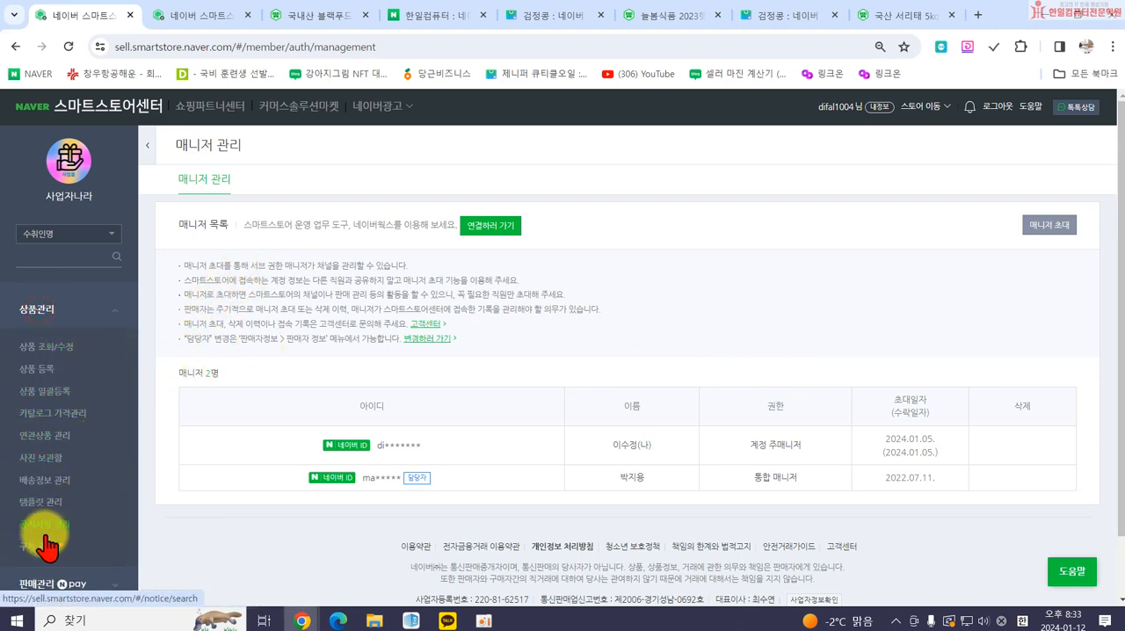
{"action": "left_click", "coordinate": [42, 457]}
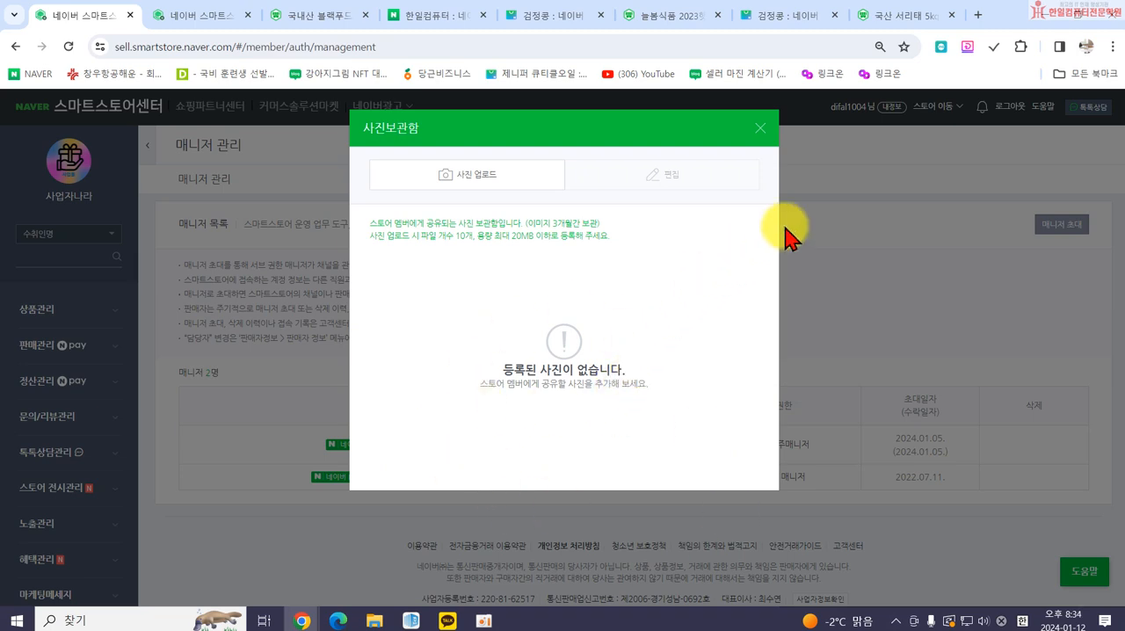
{"action": "left_click", "coordinate": [759, 132]}
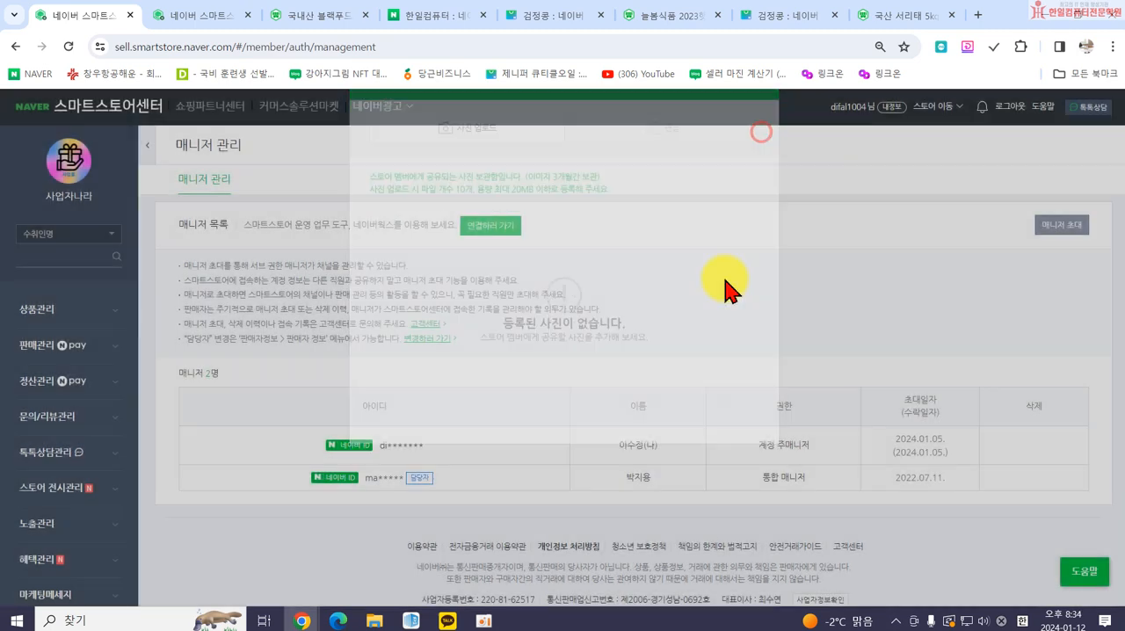
{"action": "left_click", "coordinate": [35, 321]}
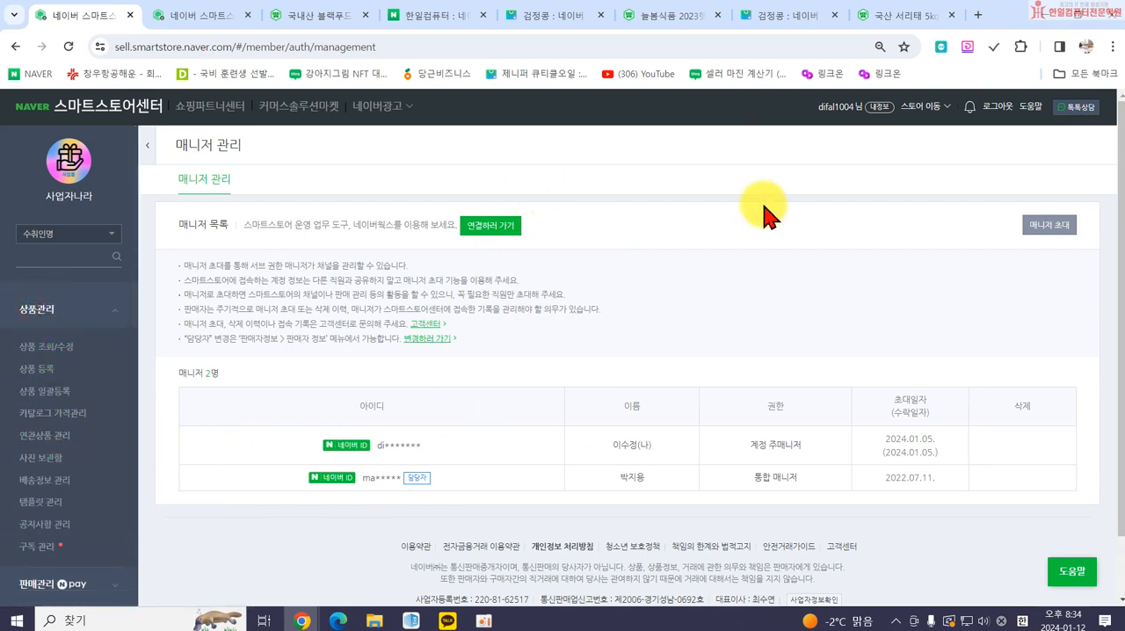
Switch back to the 한일컴퓨터 store and dismiss the customer-center phone verification notice.
{"action": "left_click", "coordinate": [923, 106]}
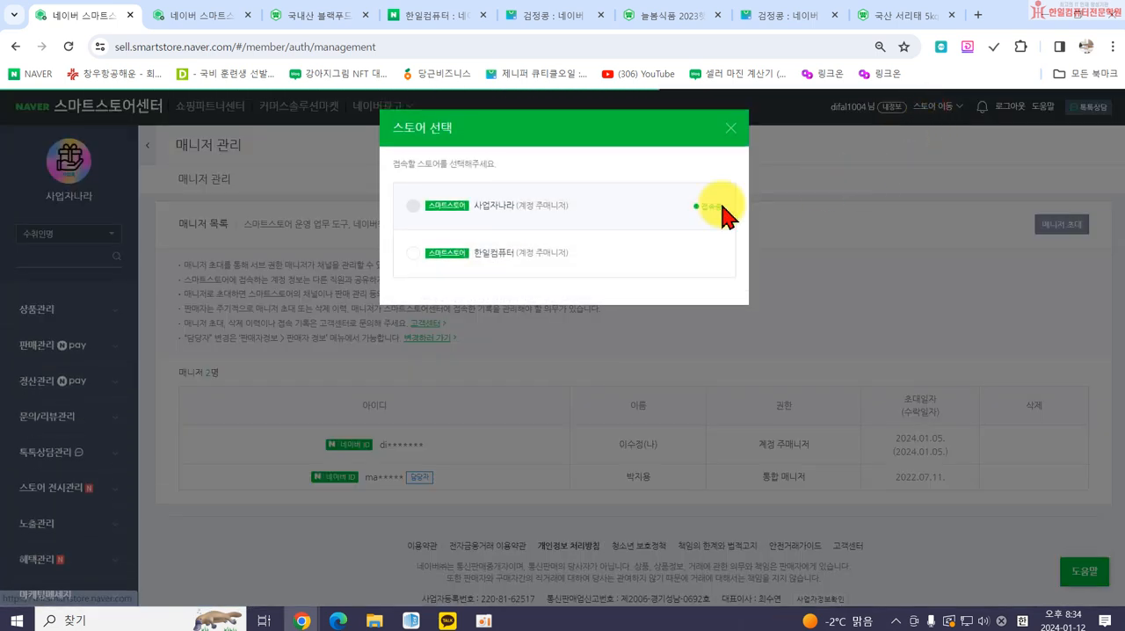
{"action": "left_click", "coordinate": [490, 259]}
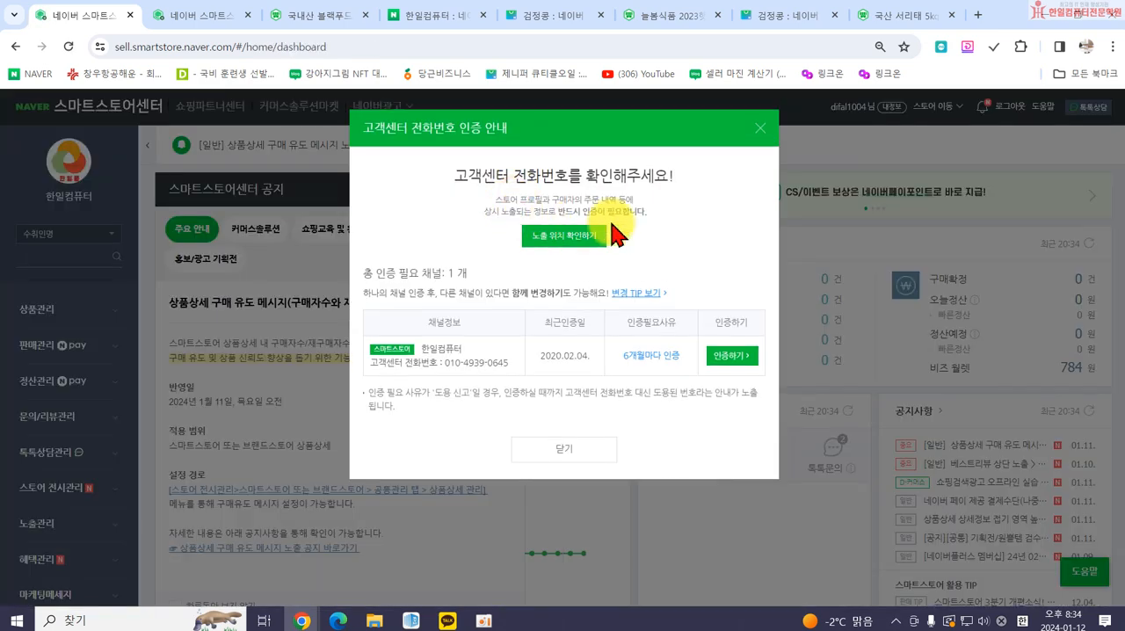
{"action": "left_click", "coordinate": [760, 134]}
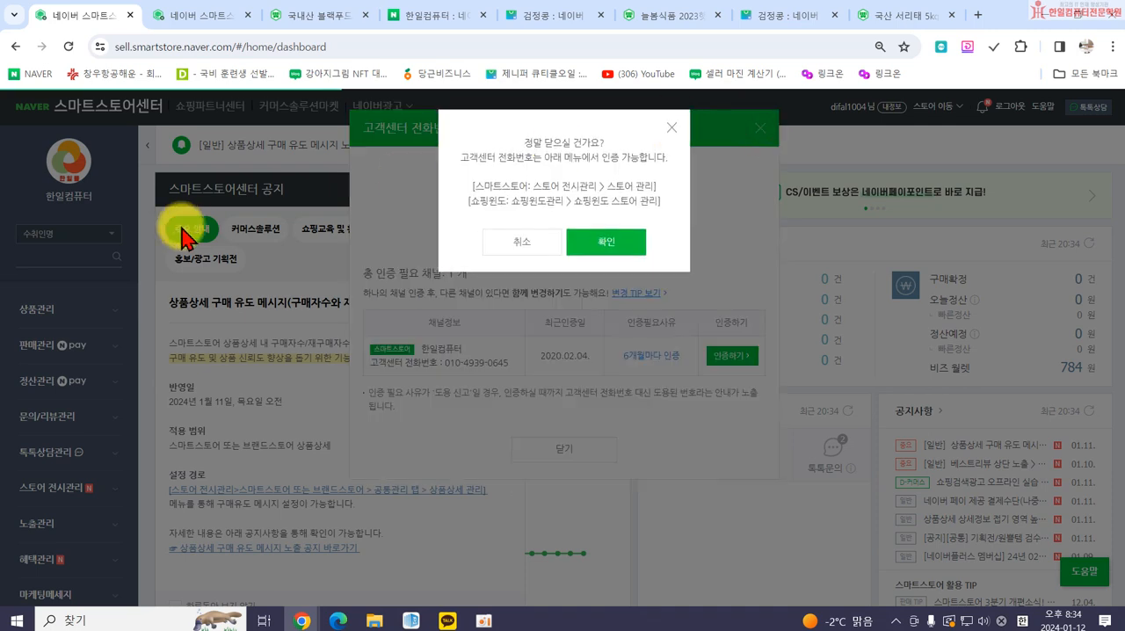
{"action": "left_click", "coordinate": [640, 246]}
Go through 상품 조회/수정 to a new 상품 등록 form, dismissing the store and 기본할인 notices.
{"action": "left_click", "coordinate": [37, 309]}
{"action": "left_click", "coordinate": [48, 346]}
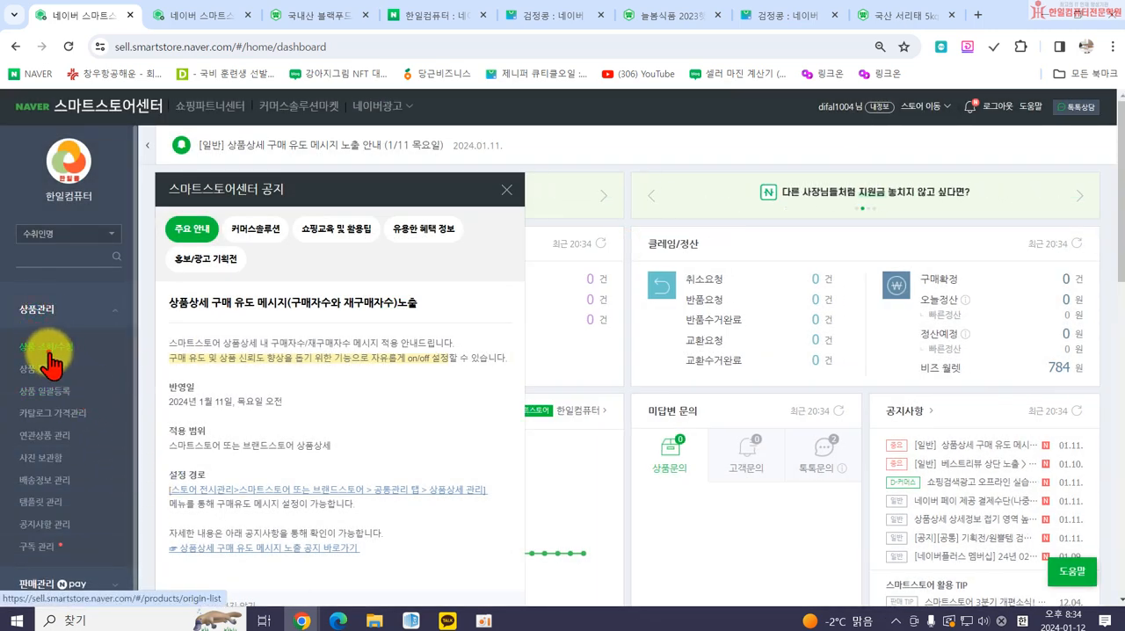
{"action": "left_click", "coordinate": [506, 191]}
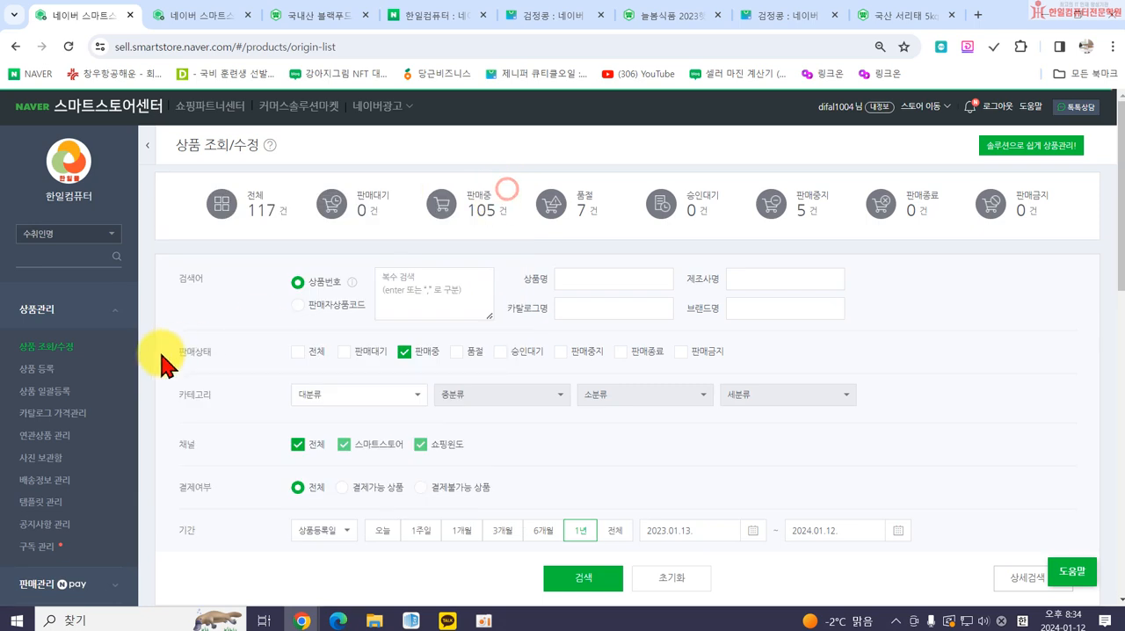
{"action": "left_click", "coordinate": [37, 370]}
{"action": "scroll", "coordinate": [484, 377], "scroll_direction": "down", "scroll_amount": 5}
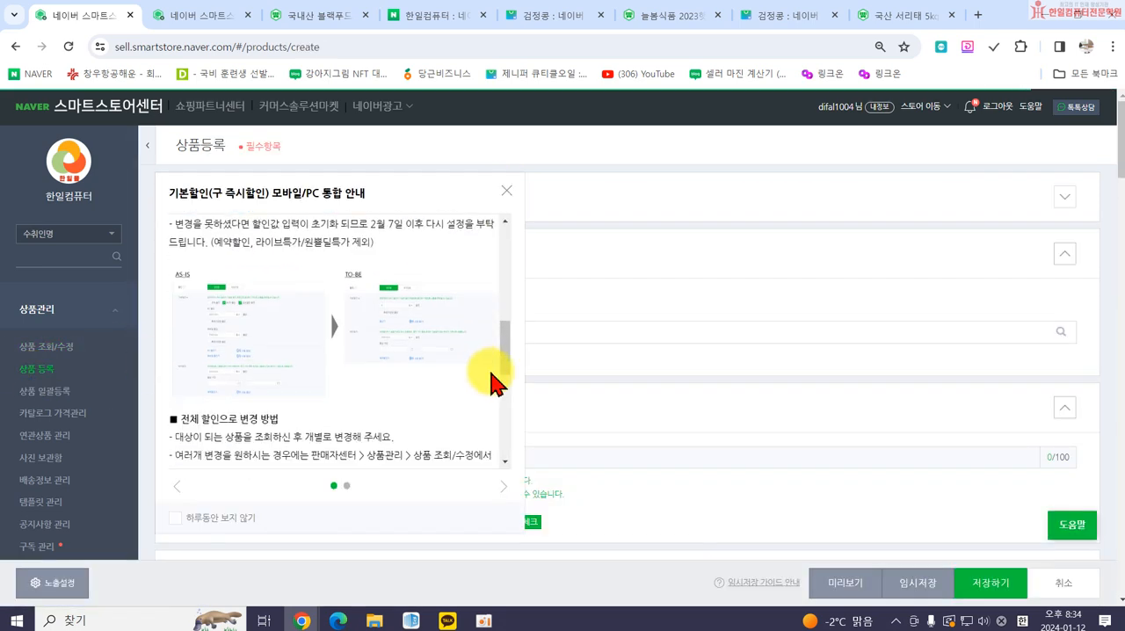
{"action": "left_click", "coordinate": [506, 192]}
{"action": "scroll", "coordinate": [562, 290], "scroll_direction": "down", "scroll_amount": 20}
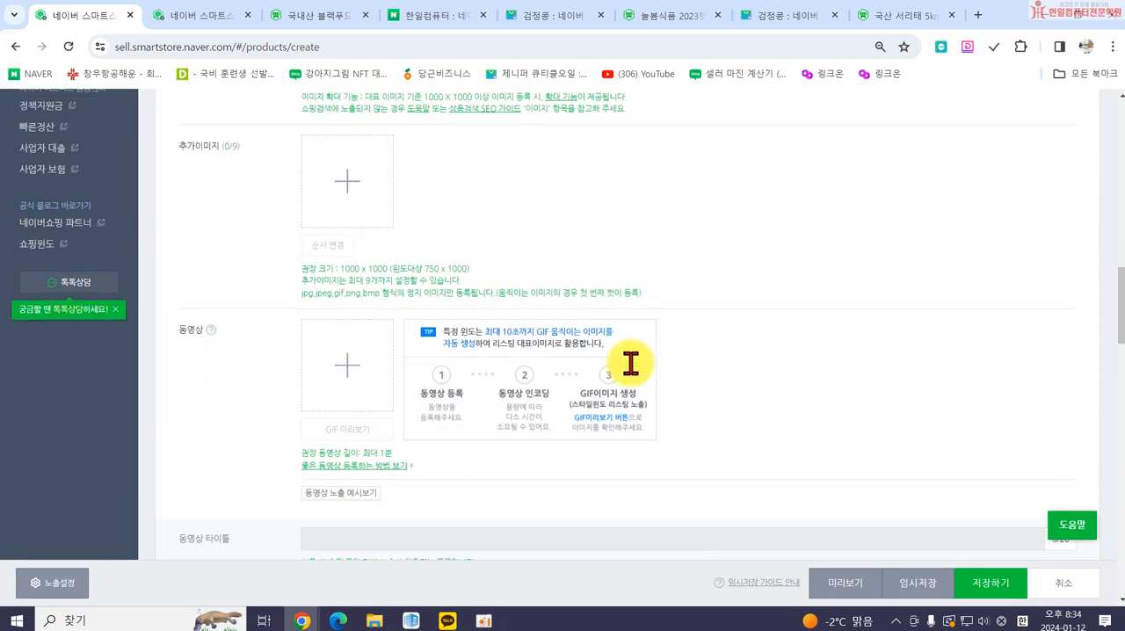
Launch SmartEditor ONE for the 상세설명 and check the 일반 동영상 upload dialog, closing it without adding a video.
{"action": "left_click", "coordinate": [621, 325]}
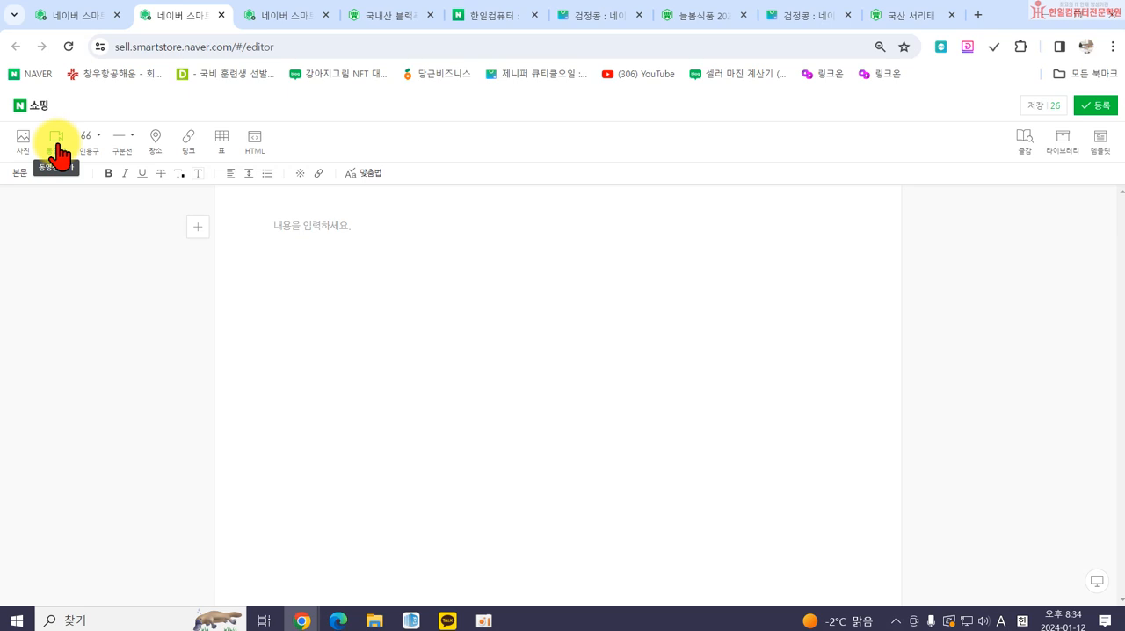
{"action": "left_click", "coordinate": [57, 142]}
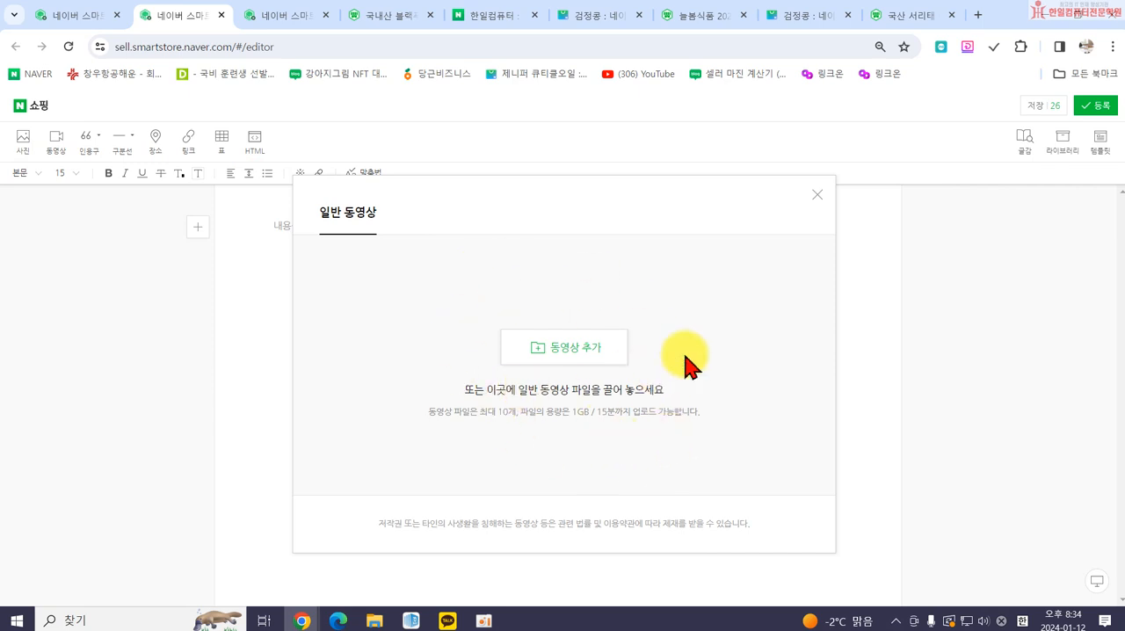
{"action": "left_click", "coordinate": [819, 204]}
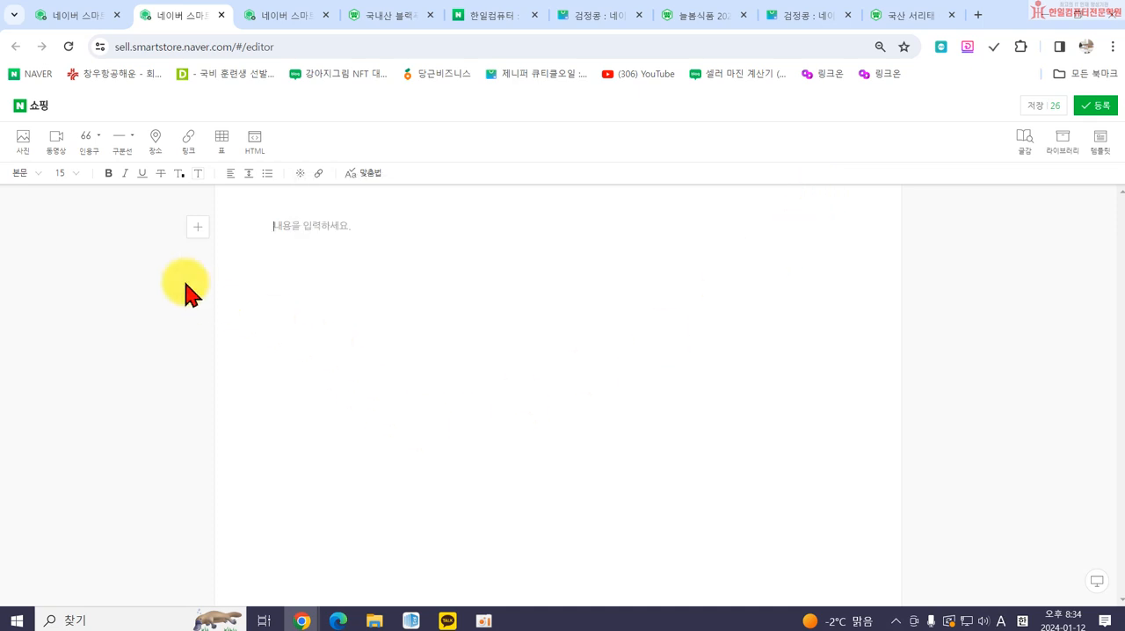
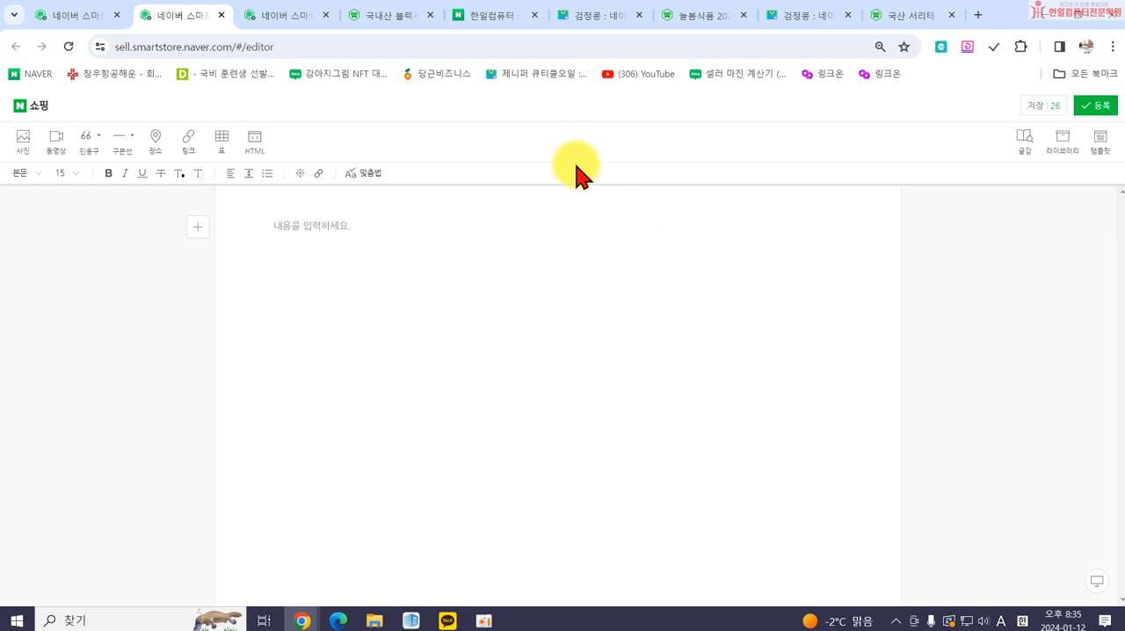
Switch to YouTube in a new browser tab and look over its home page.
{"action": "left_click", "coordinate": [979, 15]}
{"action": "left_click", "coordinate": [426, 391]}
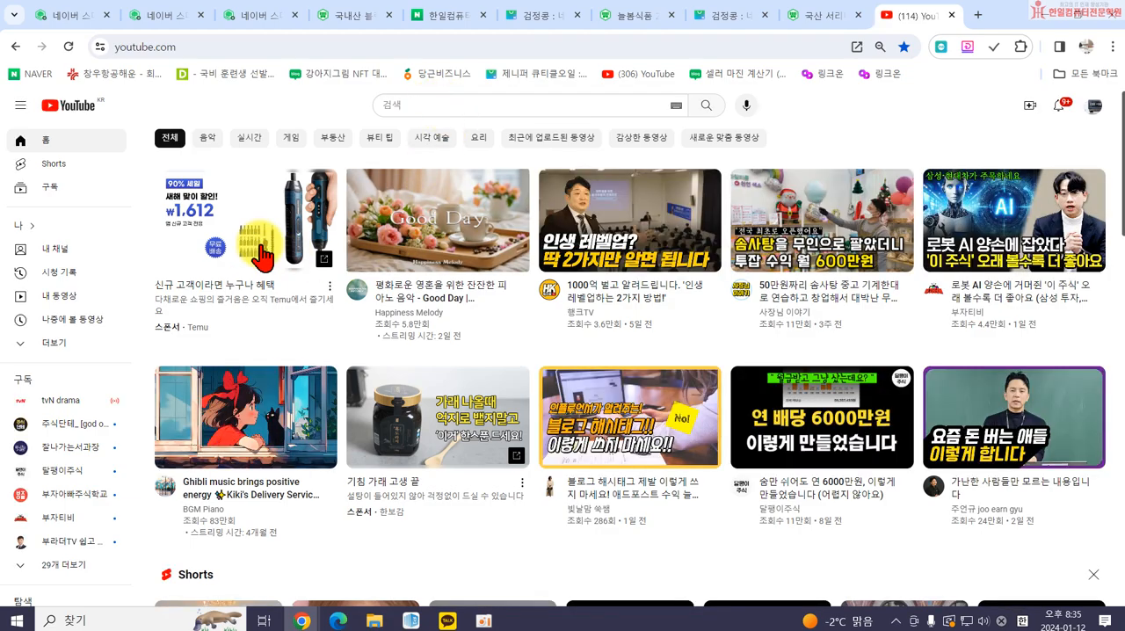
{"action": "scroll", "coordinate": [422, 254], "scroll_direction": "down", "scroll_amount": 3}
{"action": "scroll", "coordinate": [457, 276], "scroll_direction": "down", "scroll_amount": 7}
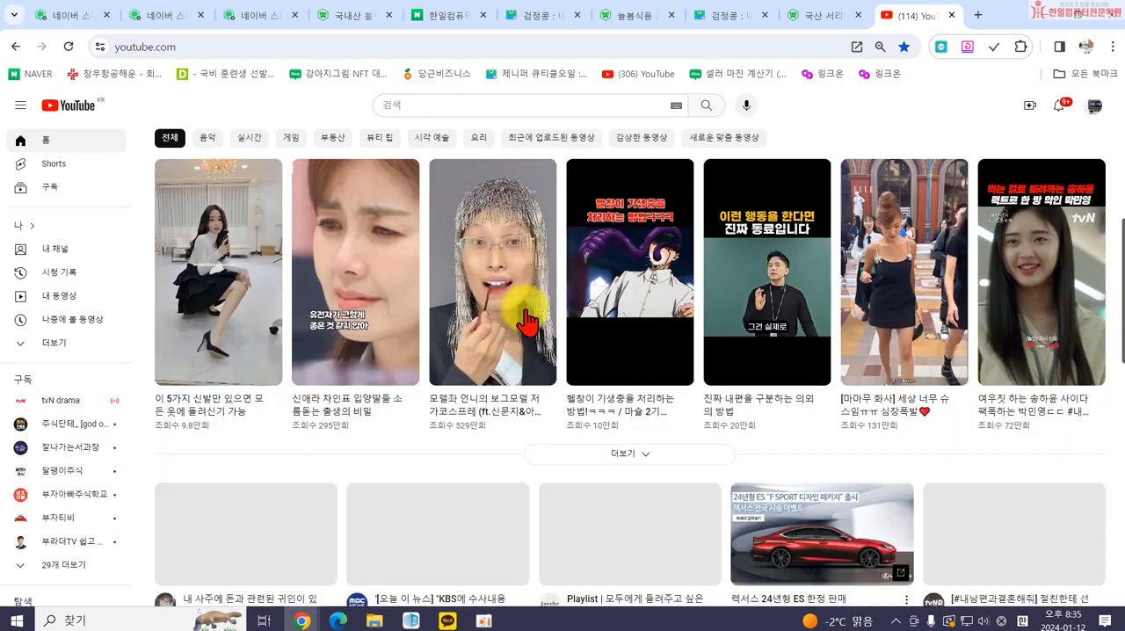
{"action": "scroll", "coordinate": [583, 402], "scroll_direction": "down", "scroll_amount": 2}
{"action": "scroll", "coordinate": [608, 400], "scroll_direction": "up", "scroll_amount": 10}
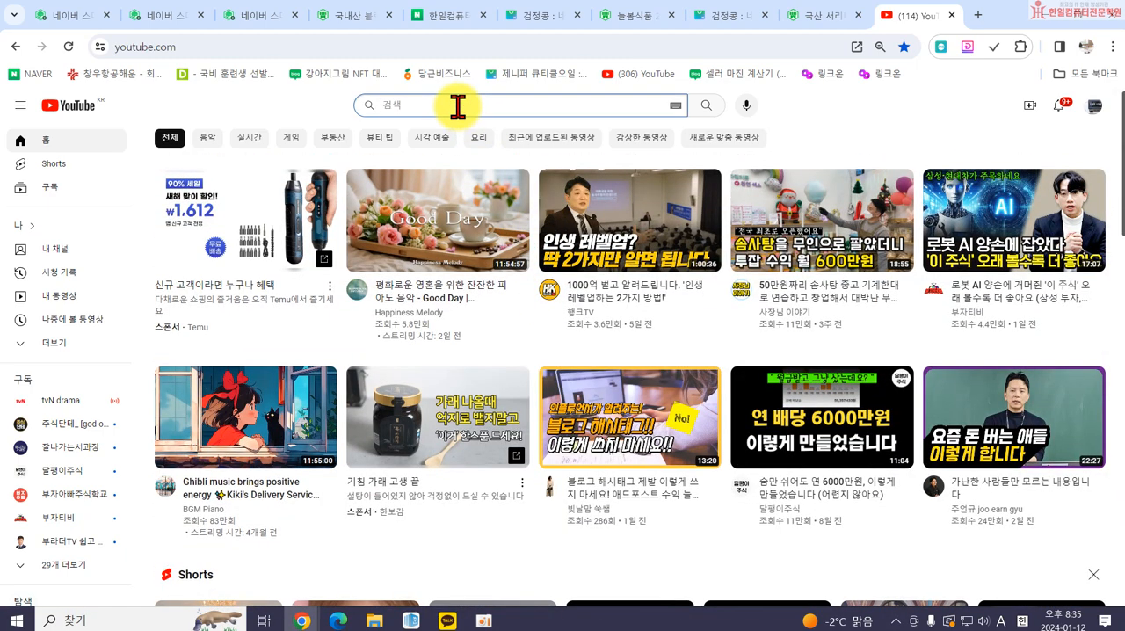
Search YouTube for 네일드릴기.
{"action": "type", "text": "spdlq"}
{"action": "key", "text": "BackSpace"}
{"action": "key", "text": "BackSpace"}
{"action": "key", "text": "BackSpace"}
{"action": "key", "text": "BackSpace"}
{"action": "key", "text": "BackSpace"}
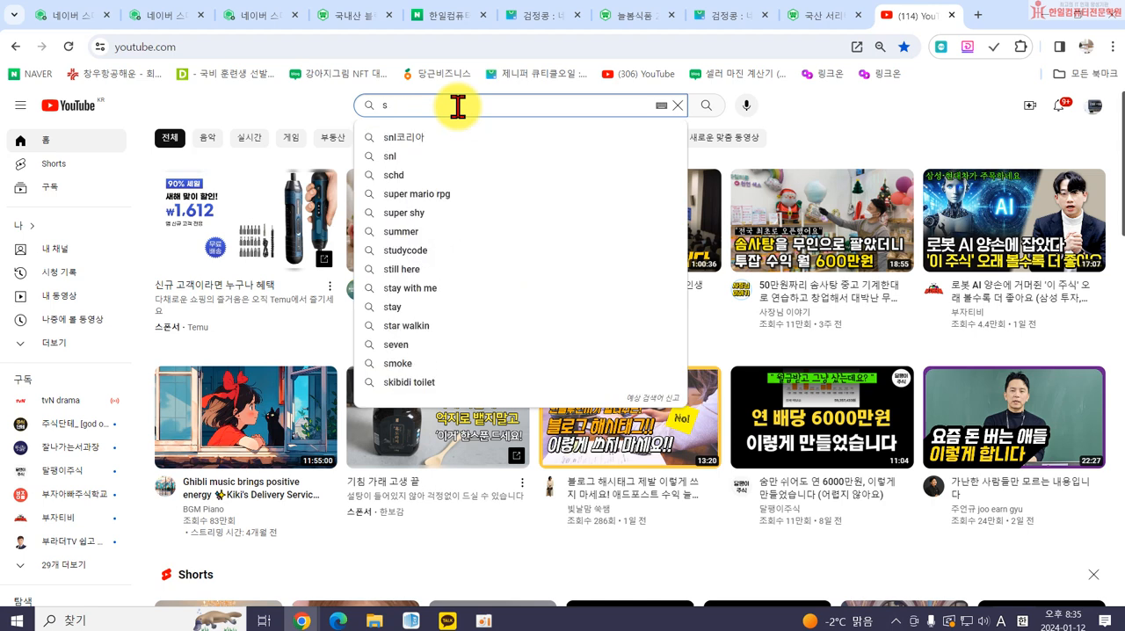
{"action": "type", "text": "네일드릴기"}
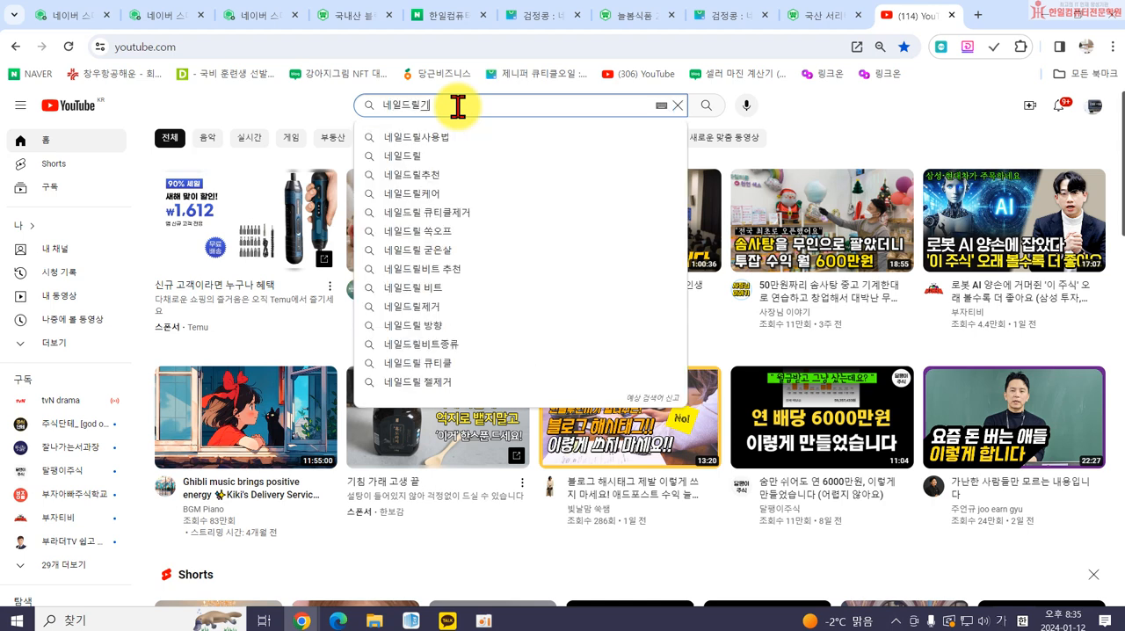
{"action": "key", "text": "Return"}
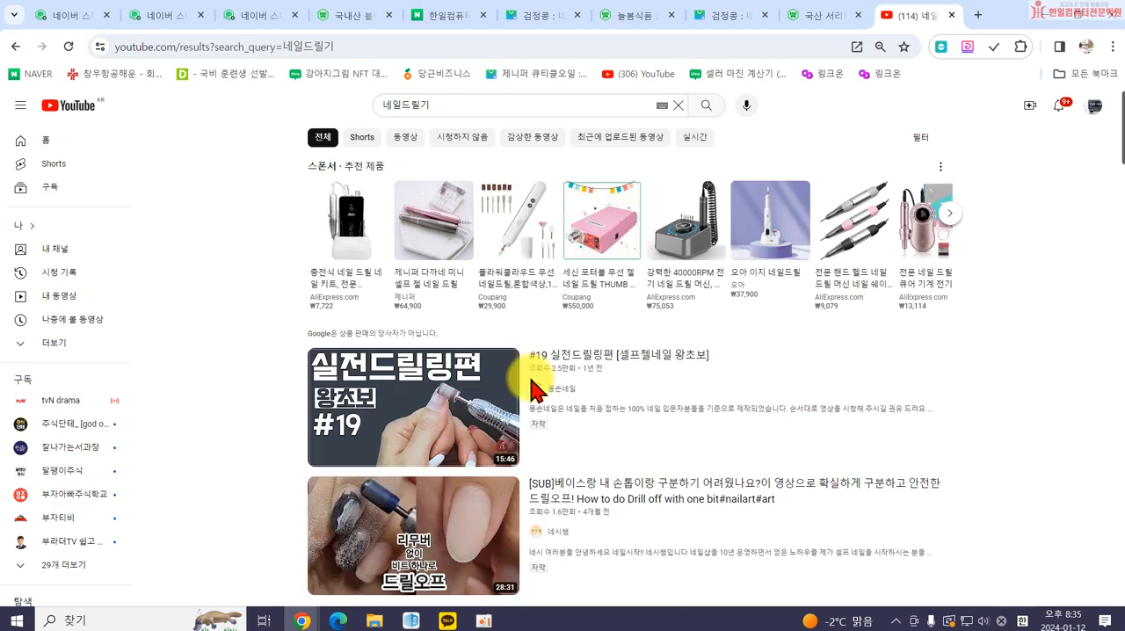
Open the video "#19 실전드릴링편 [셀프젤네일 왕초보]" from the results and pause playback.
{"action": "scroll", "coordinate": [515, 409], "scroll_direction": "down", "scroll_amount": 1}
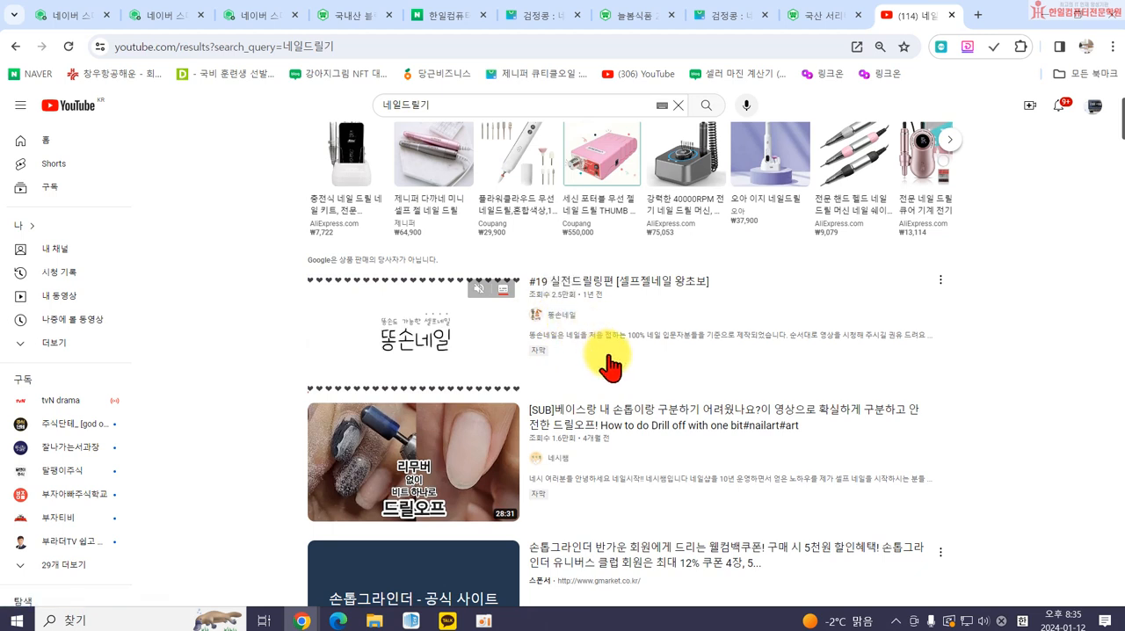
{"action": "mouse_move", "coordinate": [446, 374]}
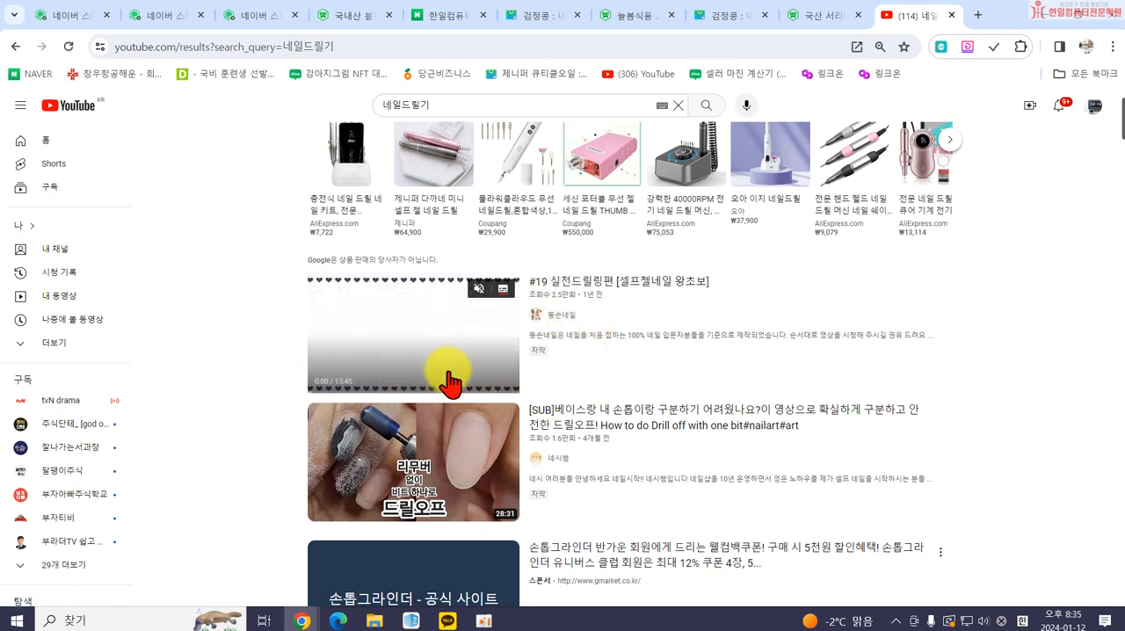
{"action": "left_click", "coordinate": [637, 295]}
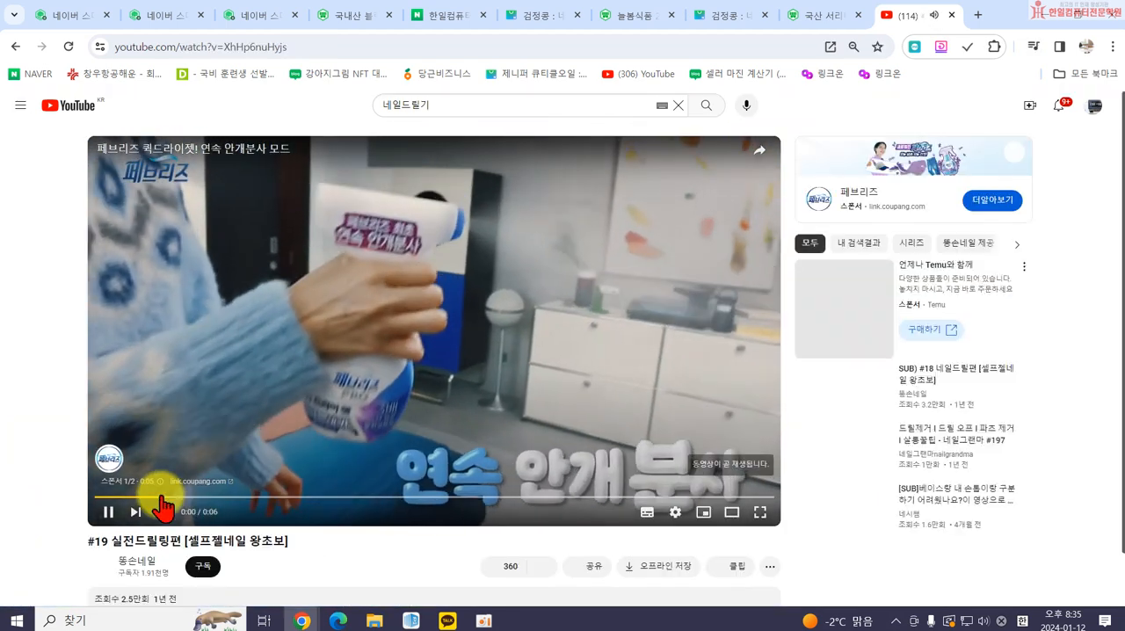
{"action": "left_click", "coordinate": [107, 513]}
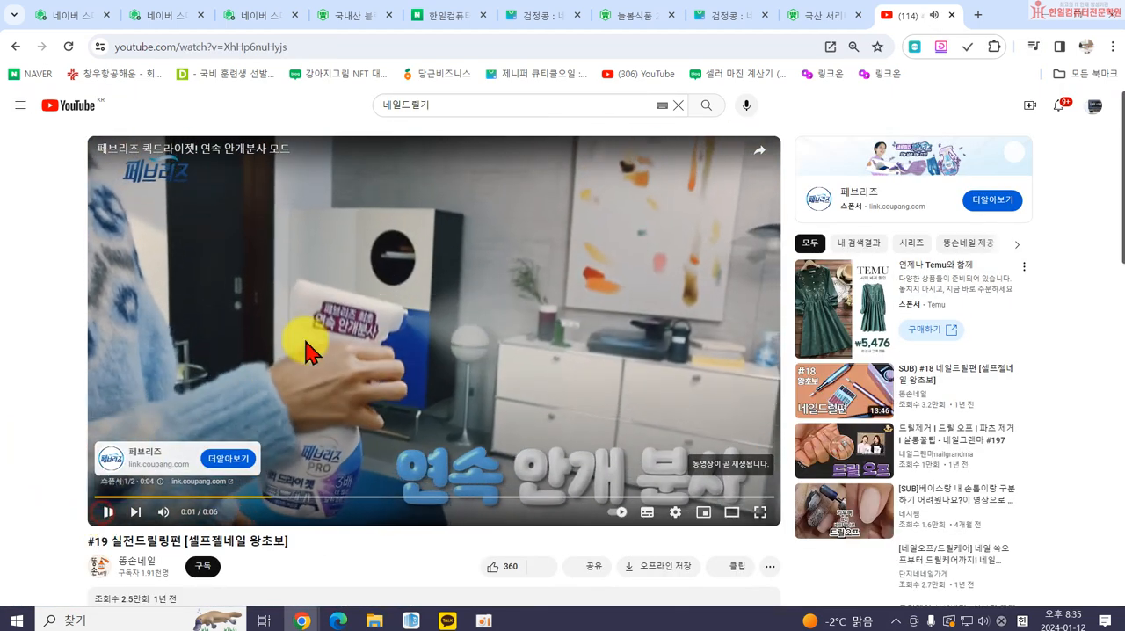
Copy the share link of the #19 실전드릴링편 video and close the share window.
{"action": "scroll", "coordinate": [302, 339], "scroll_direction": "down", "scroll_amount": 2}
{"action": "scroll", "coordinate": [344, 426], "scroll_direction": "up", "scroll_amount": 2}
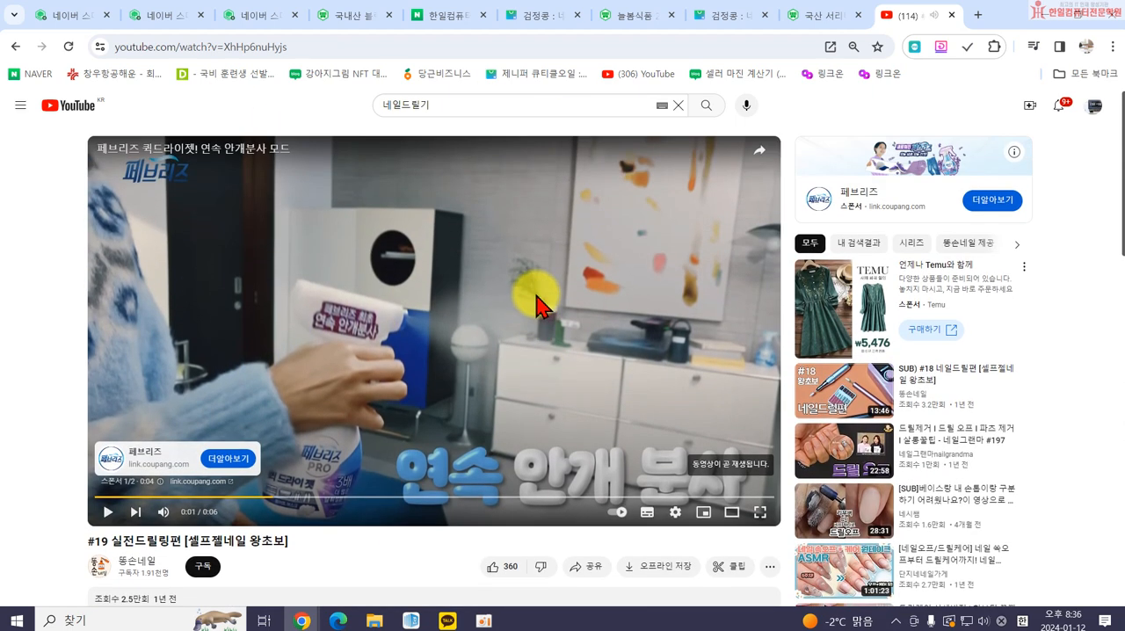
{"action": "left_click", "coordinate": [589, 566]}
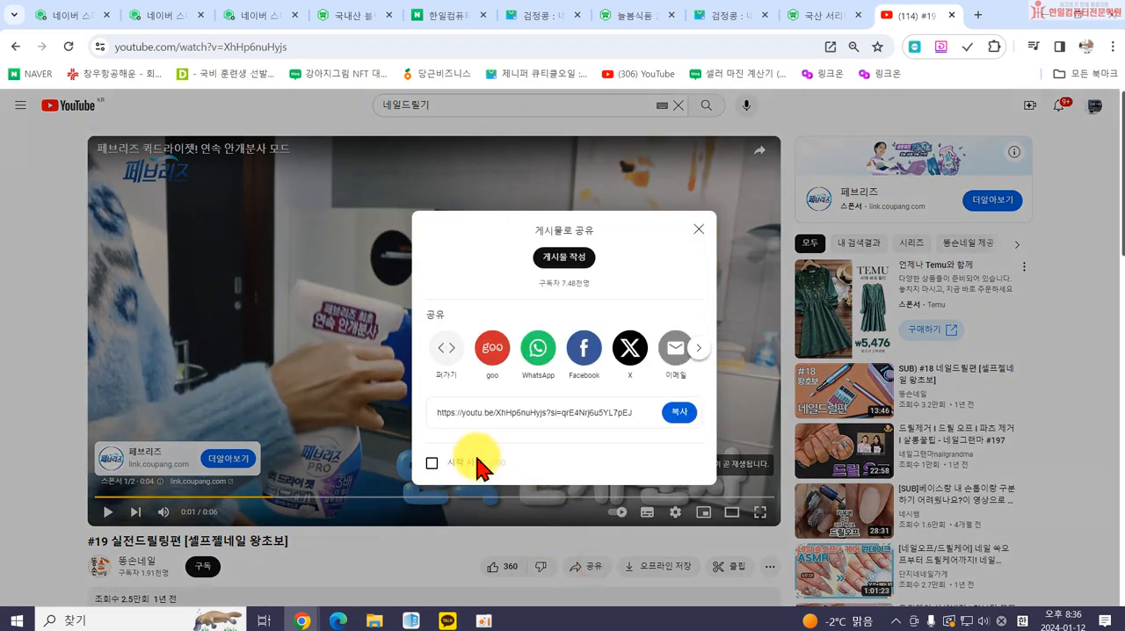
{"action": "left_click", "coordinate": [678, 412]}
{"action": "left_click", "coordinate": [699, 231]}
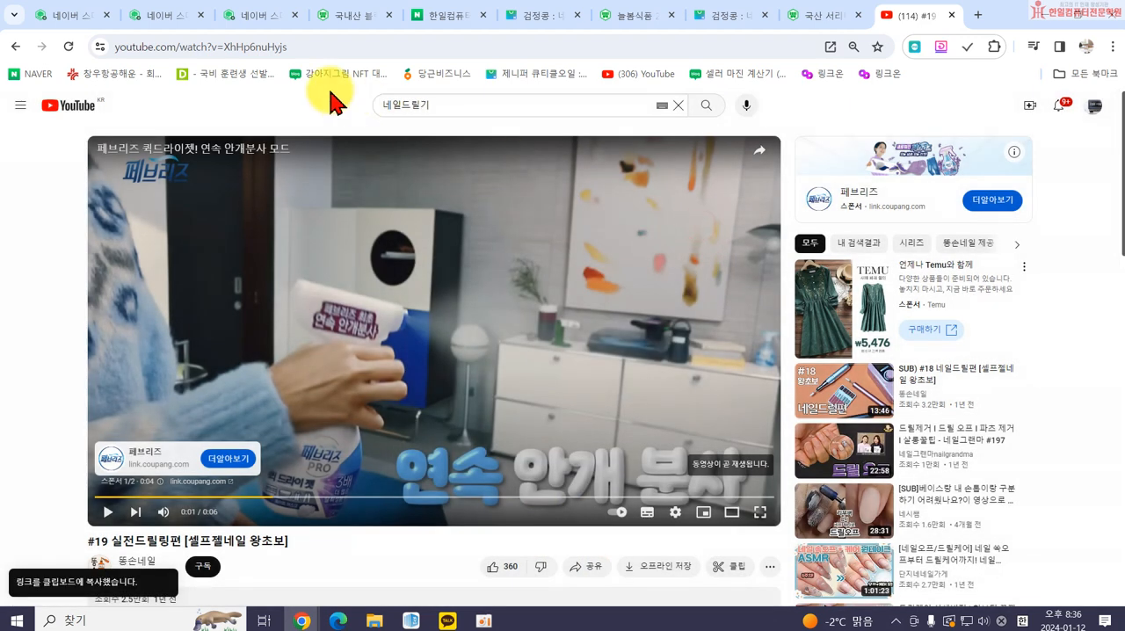
Dismiss the changed-user notice in the outdated SmartEditor page, leave that page, and switch to the other open SmartEditor.
{"action": "left_click", "coordinate": [249, 18]}
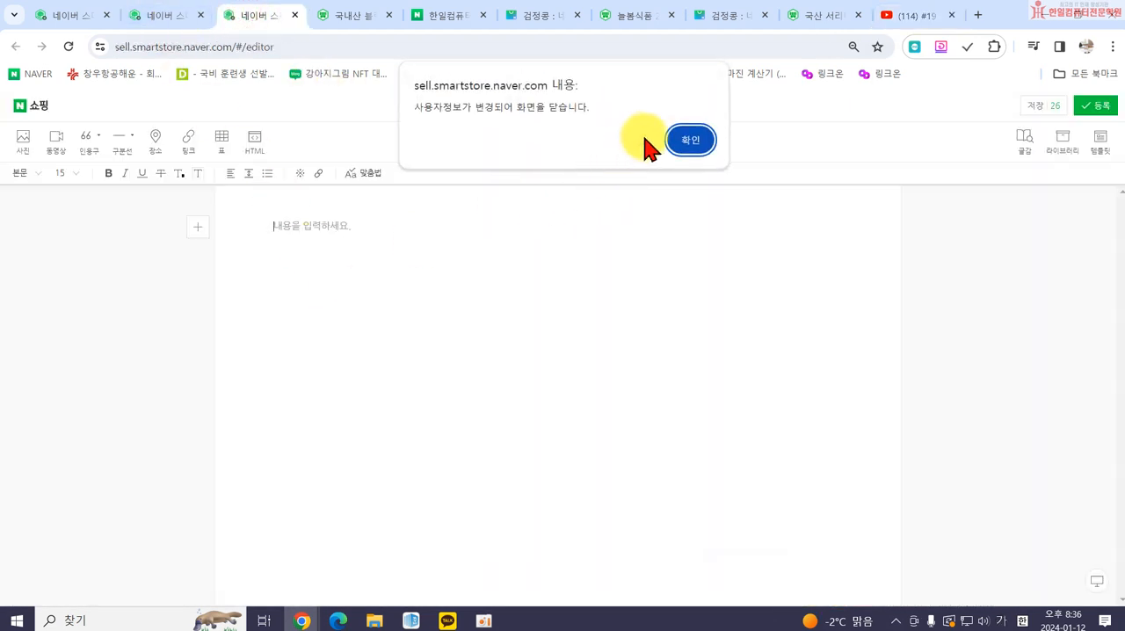
{"action": "left_click", "coordinate": [690, 140]}
{"action": "left_click", "coordinate": [661, 141]}
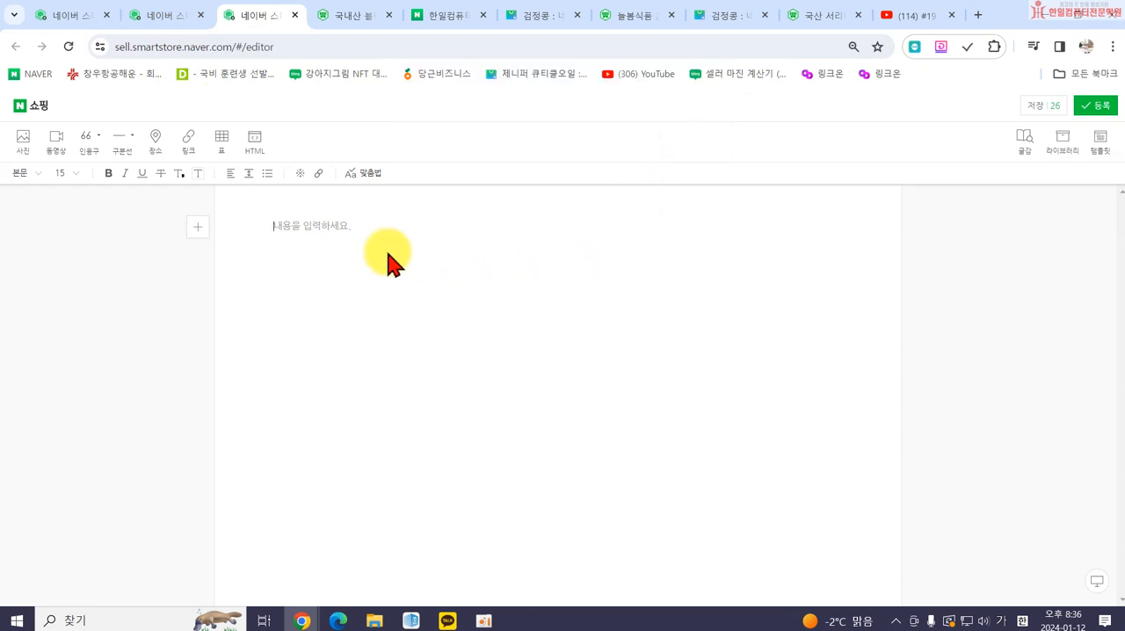
{"action": "left_click", "coordinate": [693, 142]}
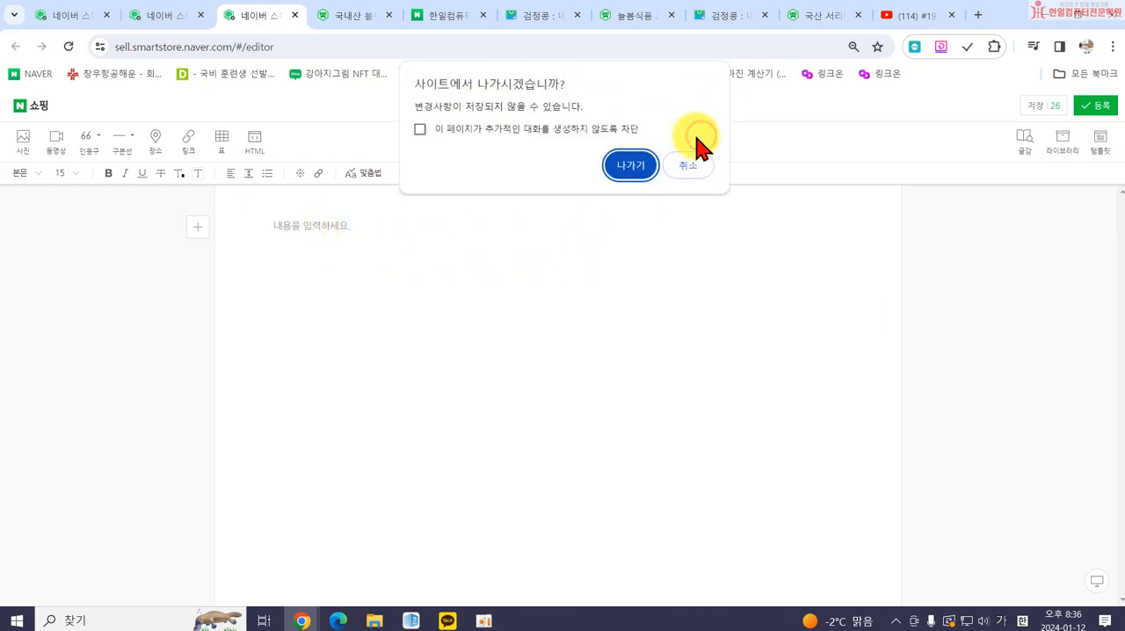
{"action": "left_click", "coordinate": [629, 165]}
{"action": "left_click", "coordinate": [168, 13]}
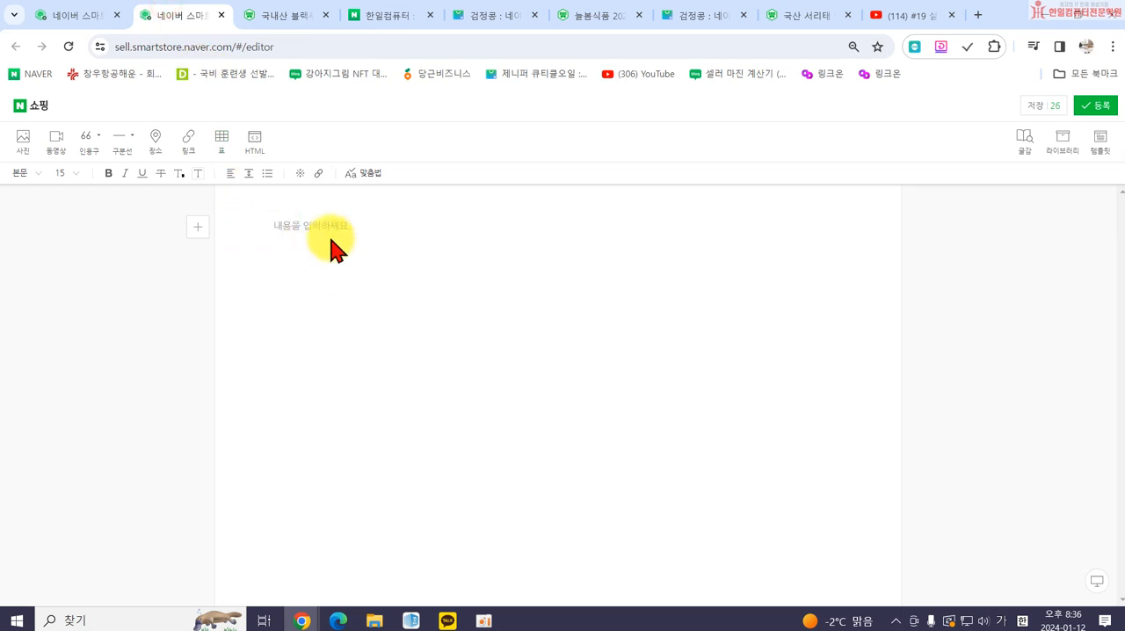
Try inserting the copied #19 실전드릴링편 video link into the 상세설명 body, and delete the resulting link card.
{"action": "left_click", "coordinate": [191, 144]}
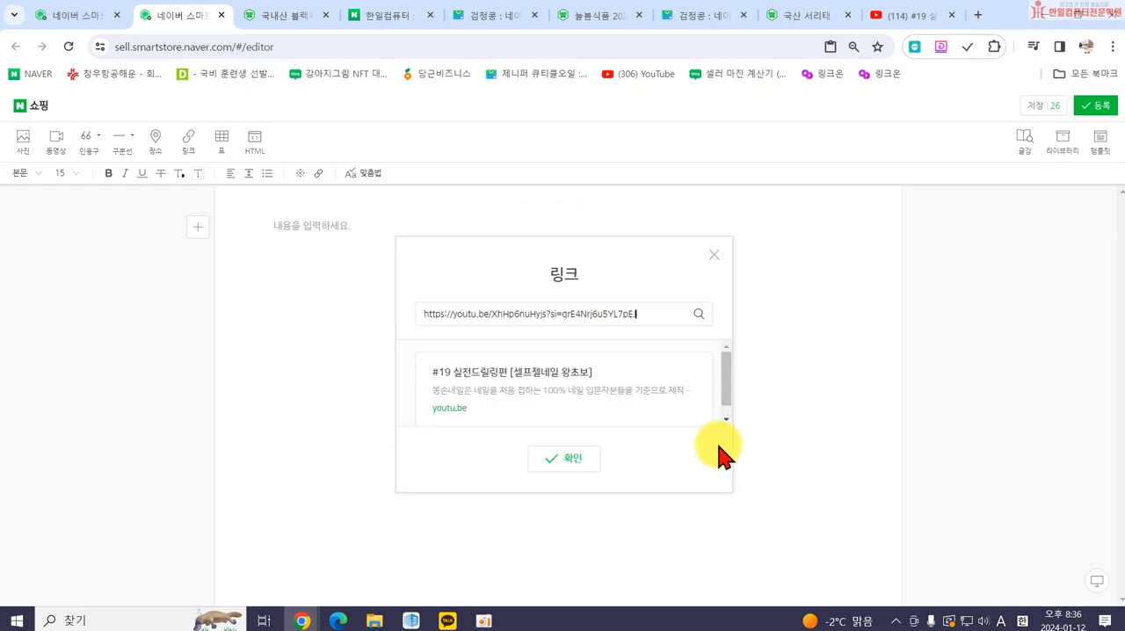
{"action": "left_click", "coordinate": [562, 542]}
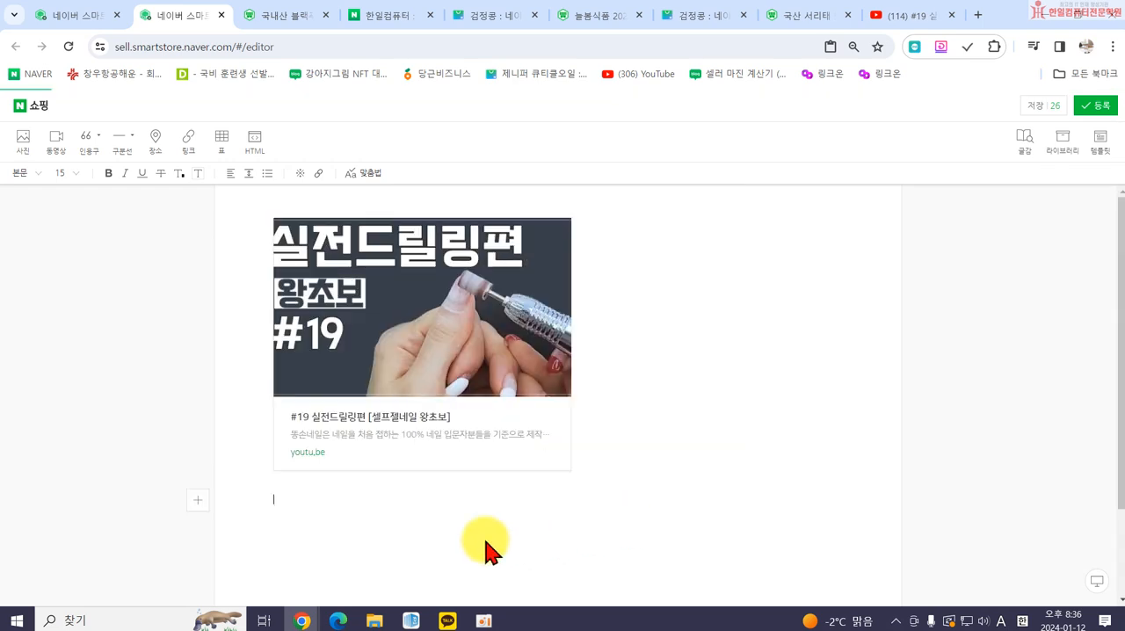
{"action": "left_click", "coordinate": [535, 433]}
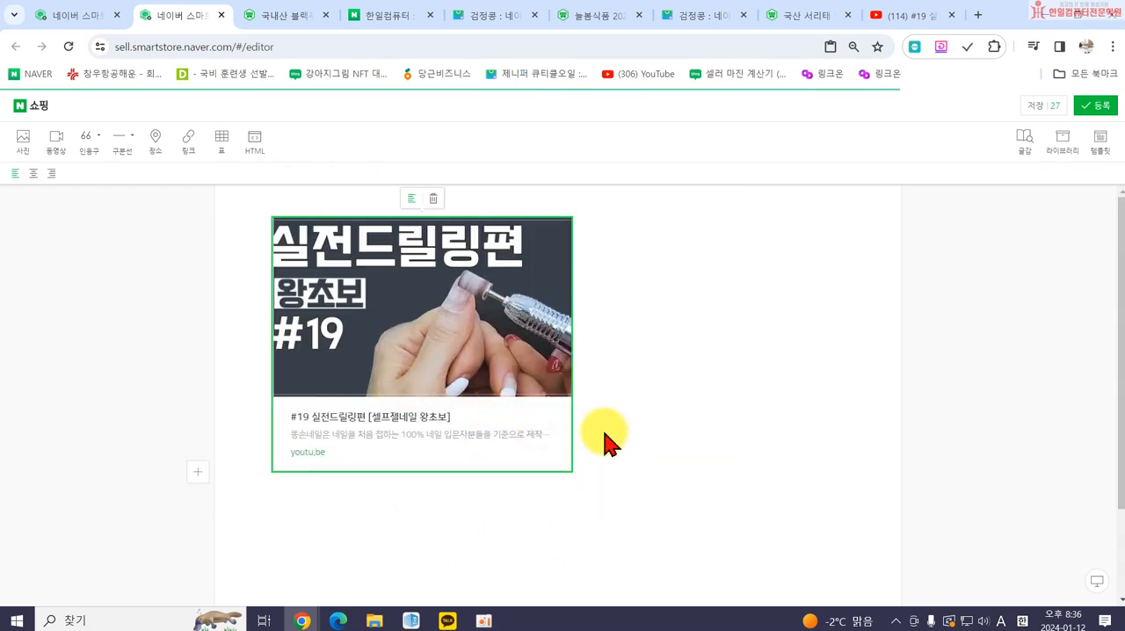
{"action": "key", "text": "Delete"}
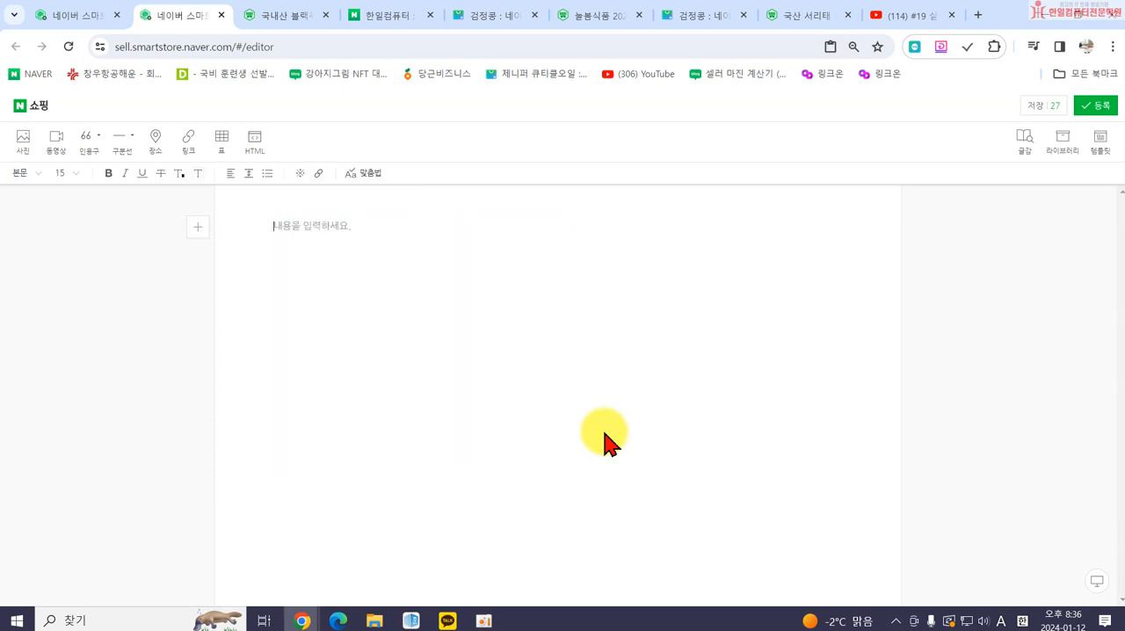
Return to the YouTube results for 네일드릴기, open the "[SUB]베이스랑 내 손톱이랑 구분하기 어려웠나요?" video, and pause it.
{"action": "left_click", "coordinate": [888, 16]}
{"action": "left_click", "coordinate": [15, 46]}
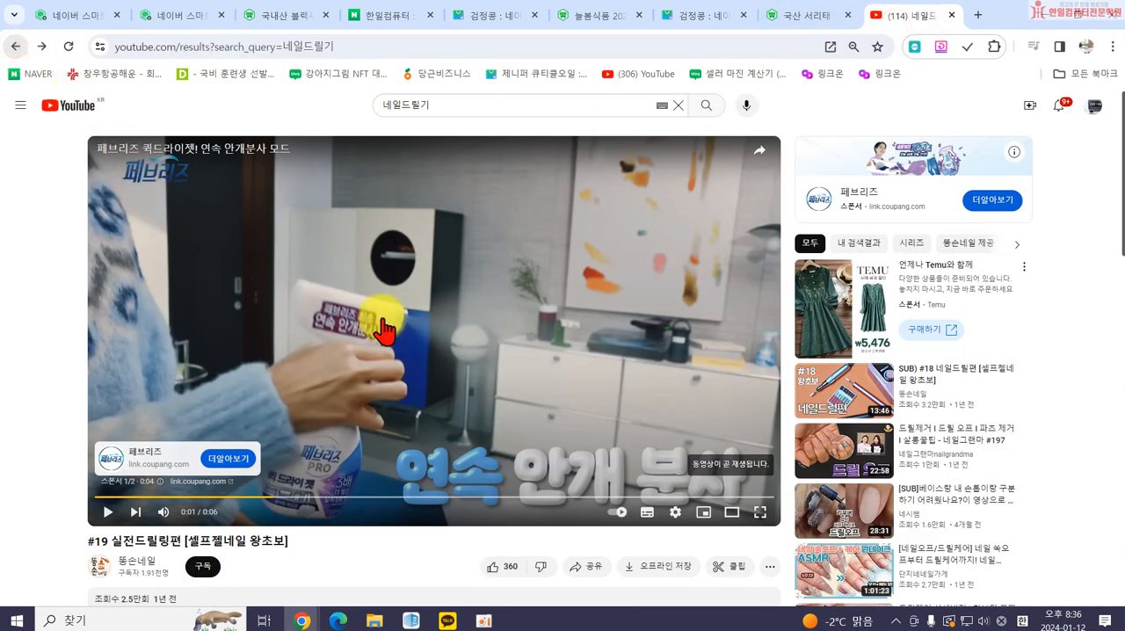
{"action": "scroll", "coordinate": [572, 460], "scroll_direction": "down", "scroll_amount": 3}
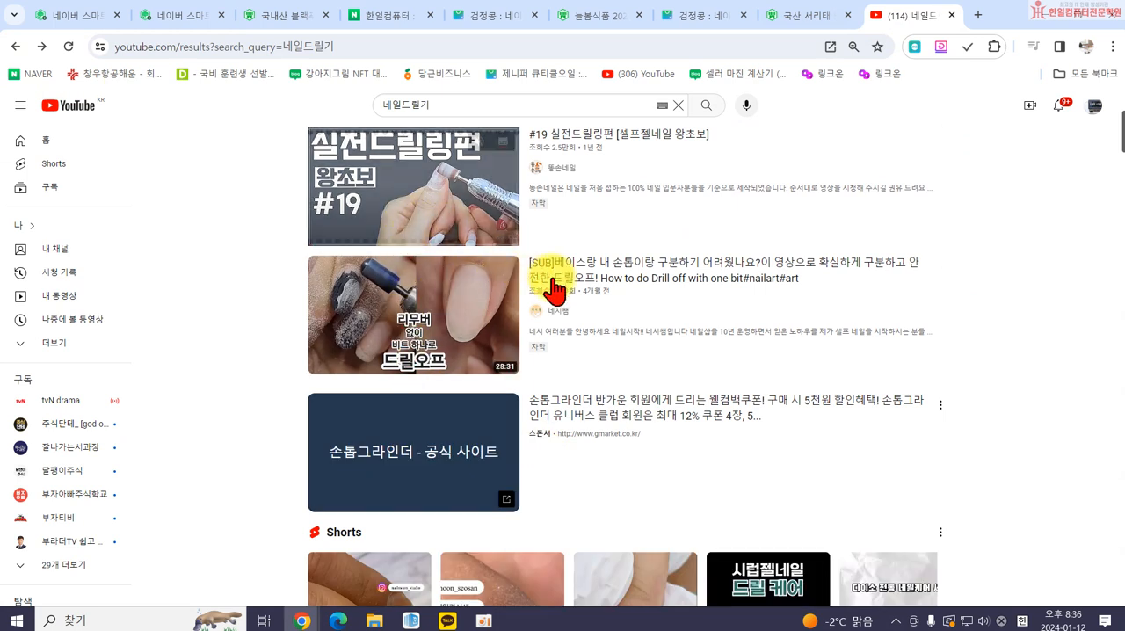
{"action": "mouse_move", "coordinate": [553, 283]}
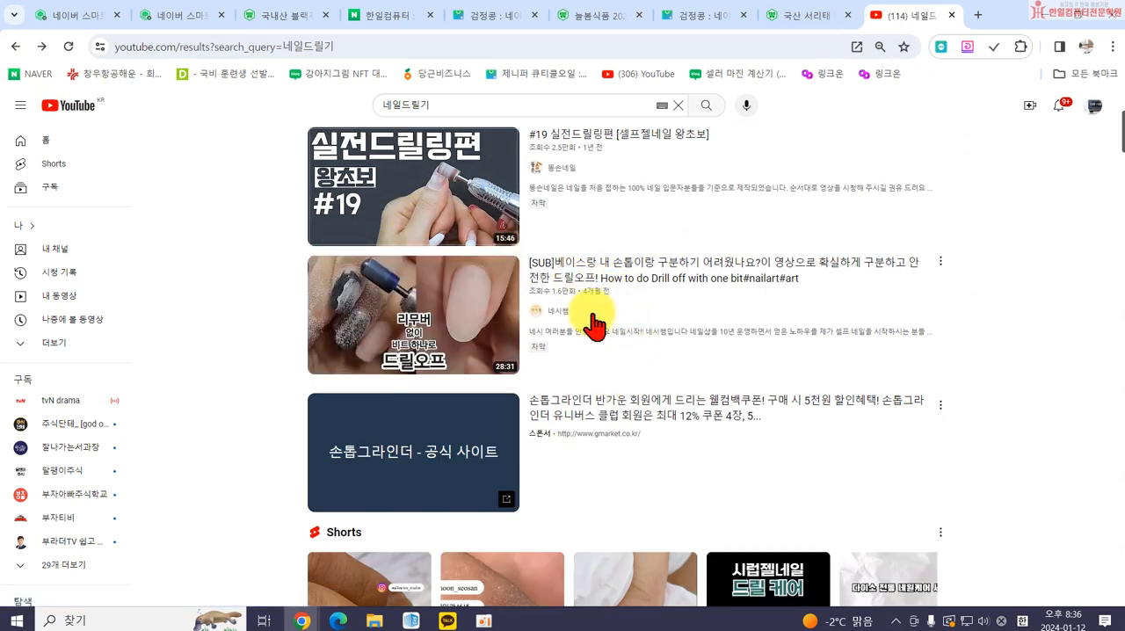
{"action": "left_click", "coordinate": [534, 276]}
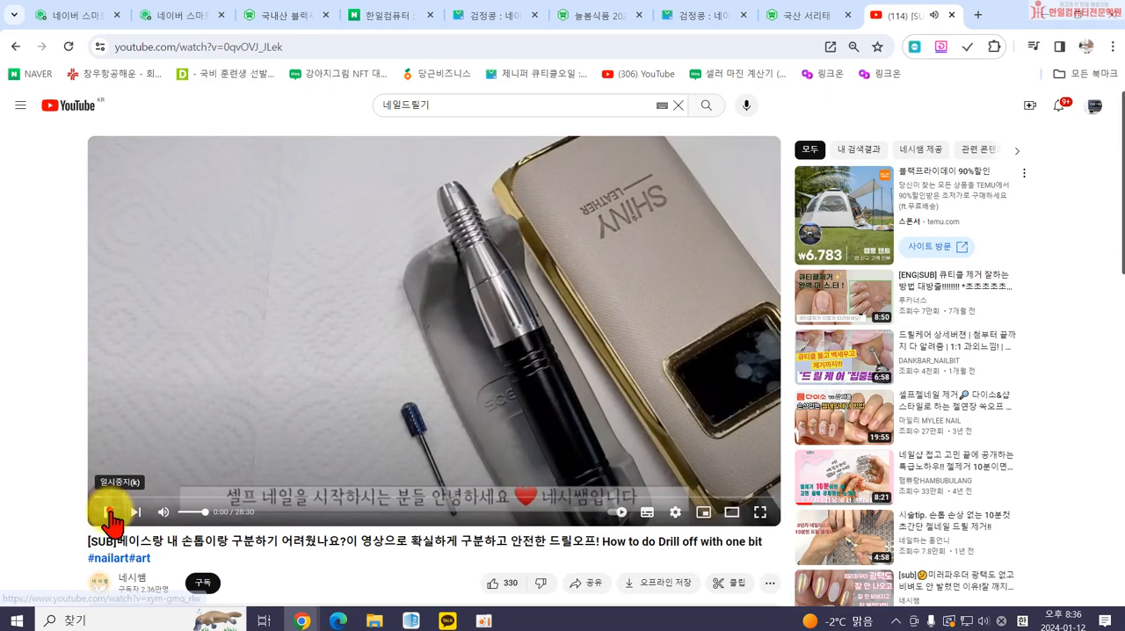
{"action": "left_click", "coordinate": [112, 520]}
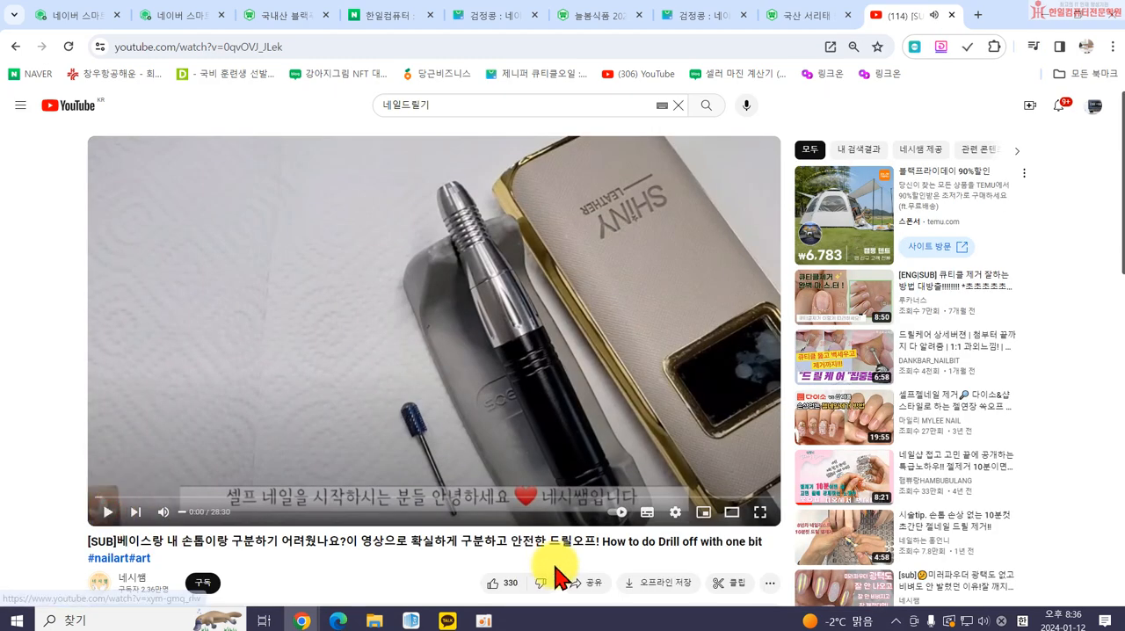
Copy the paused video's share link and insert it as a link in the SmartEditor body.
{"action": "left_click", "coordinate": [584, 583]}
{"action": "left_click", "coordinate": [677, 412]}
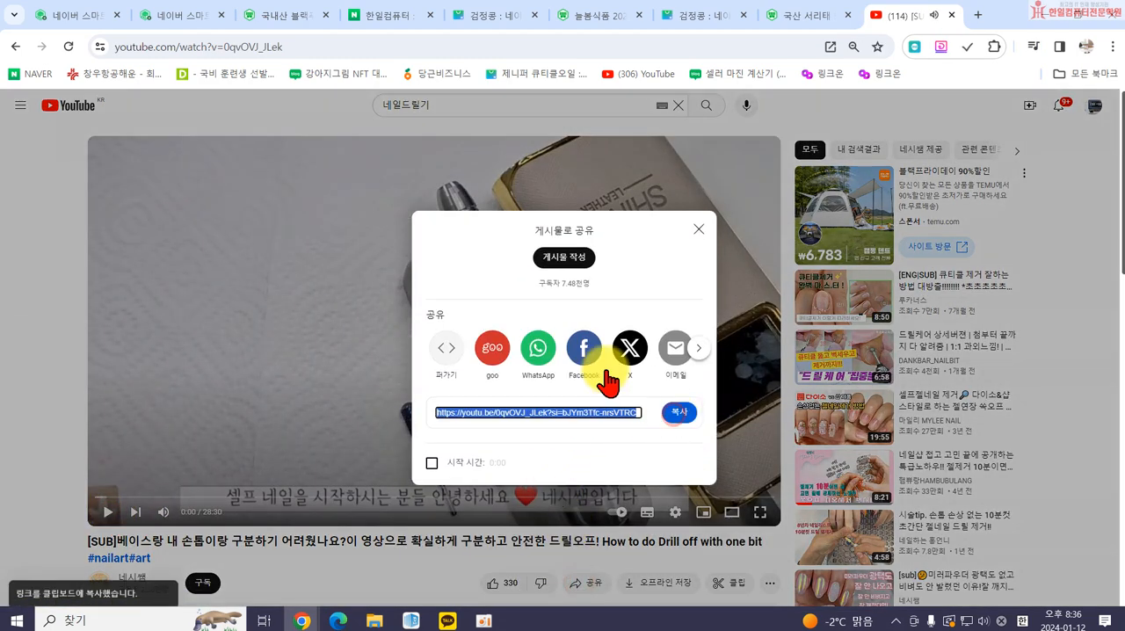
{"action": "left_click", "coordinate": [167, 16]}
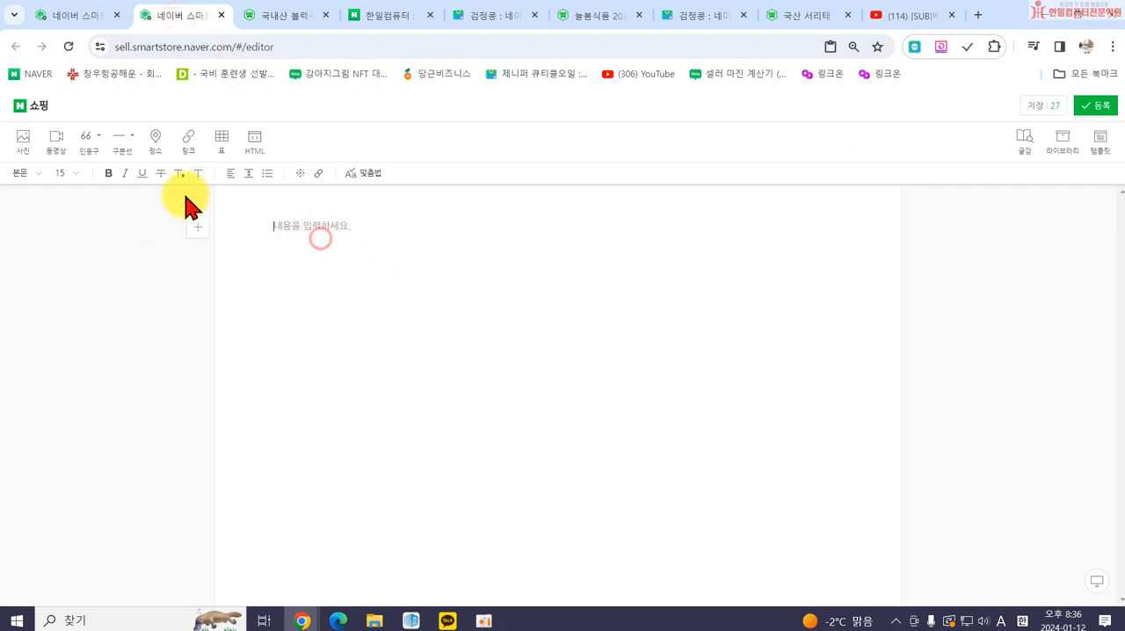
{"action": "left_click", "coordinate": [187, 141]}
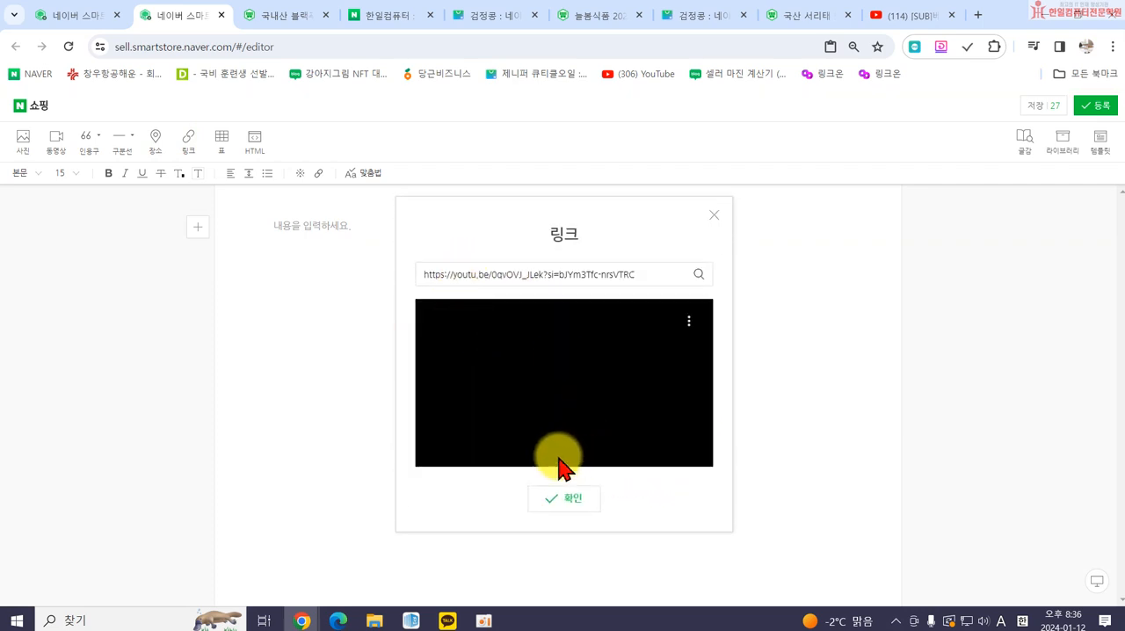
{"action": "left_click", "coordinate": [564, 499]}
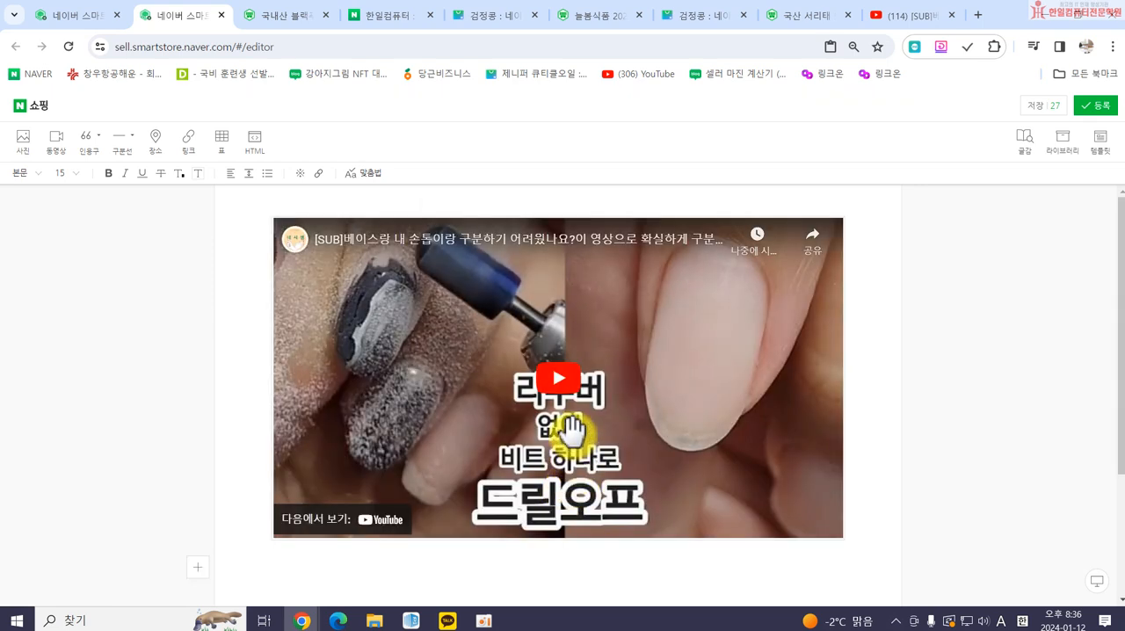
{"action": "scroll", "coordinate": [573, 433], "scroll_direction": "down", "scroll_amount": 2}
{"action": "scroll", "coordinate": [554, 387], "scroll_direction": "up", "scroll_amount": 2}
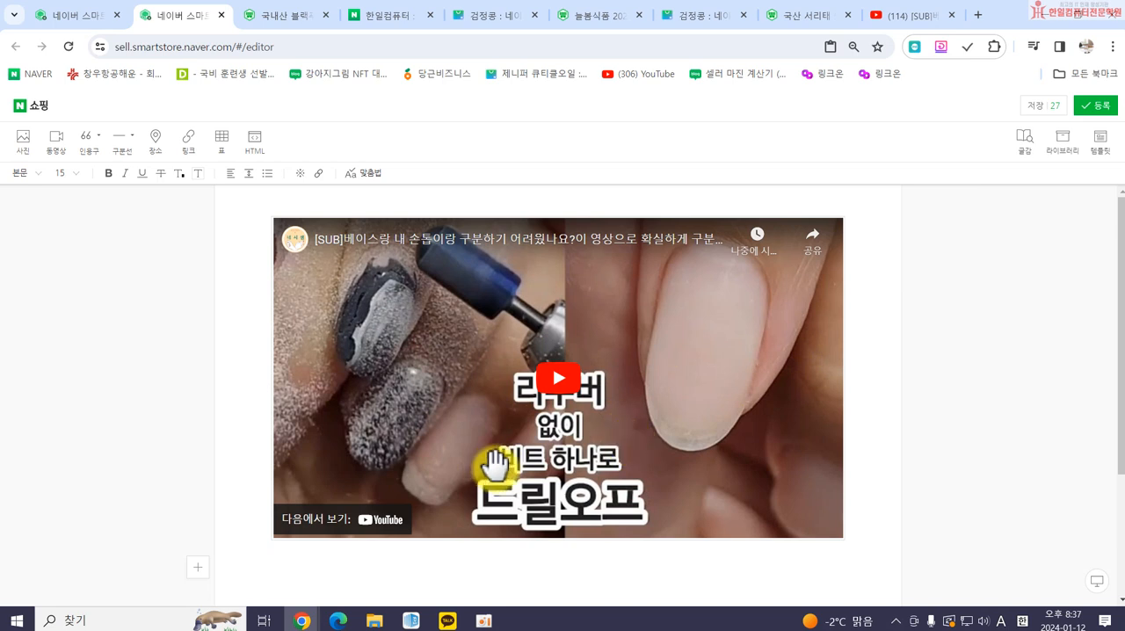
Close the share window left open on YouTube and return to the SmartEditor.
{"action": "left_click", "coordinate": [889, 16]}
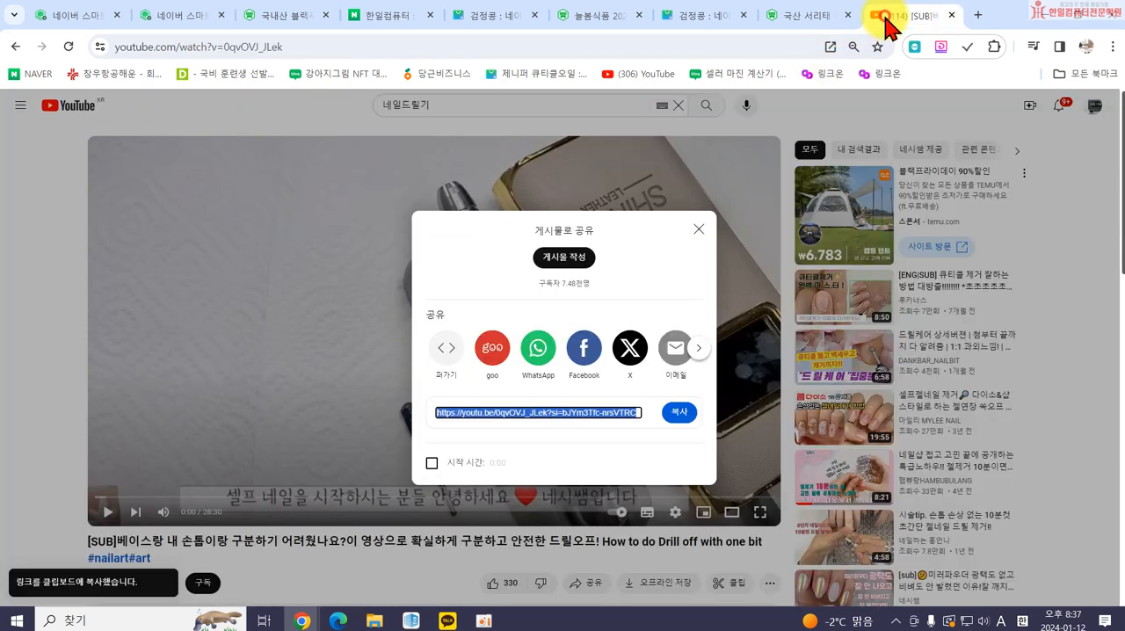
{"action": "left_click", "coordinate": [695, 229]}
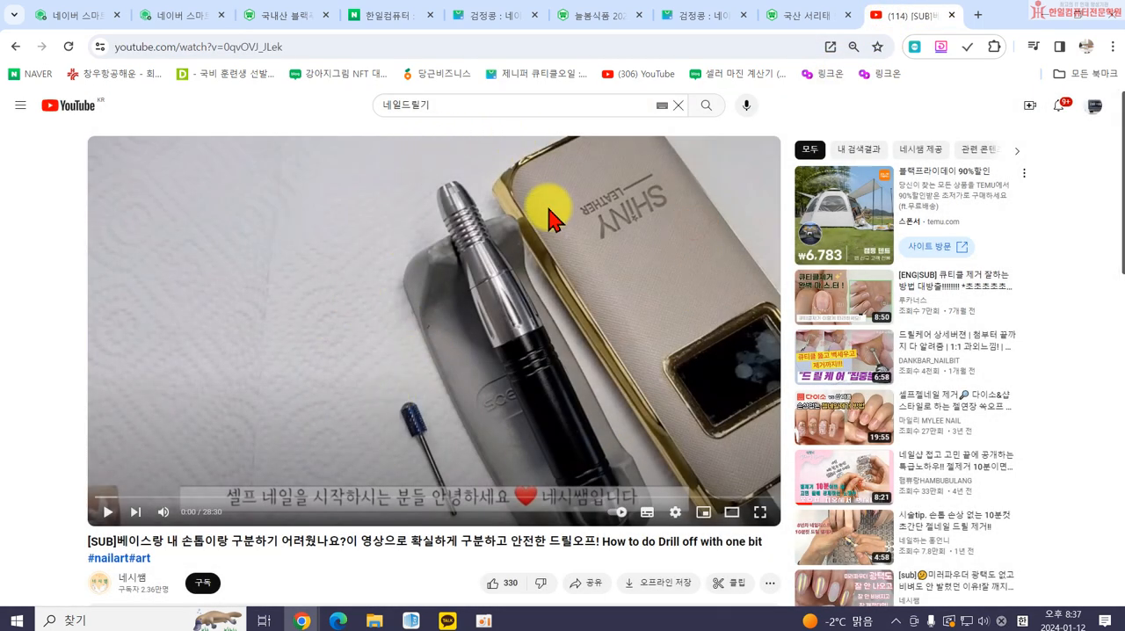
{"action": "left_click", "coordinate": [171, 16]}
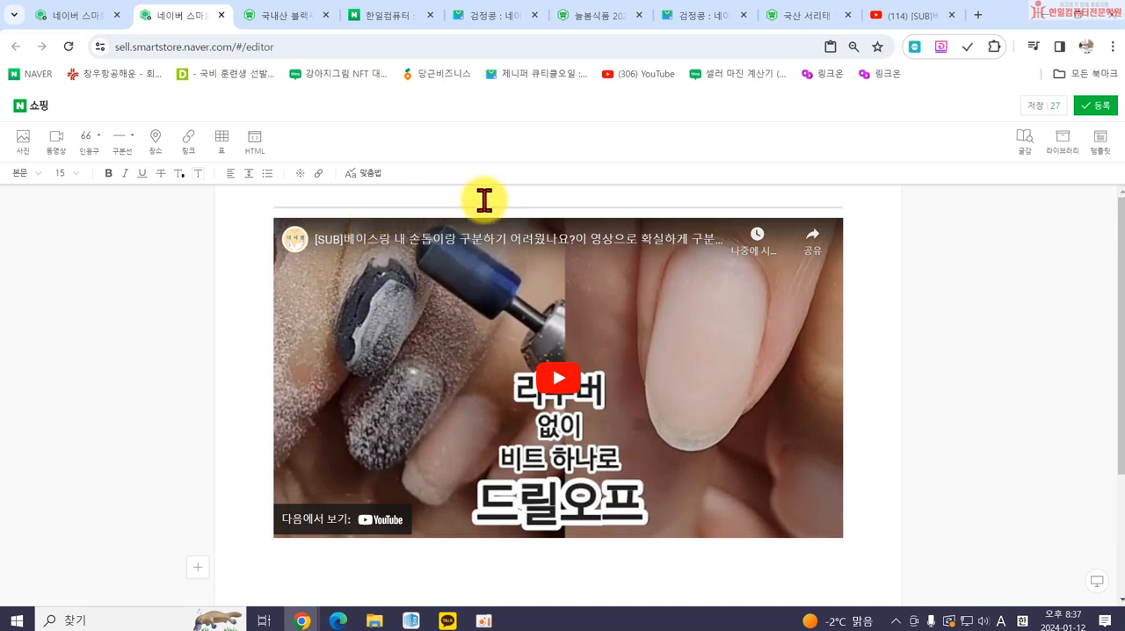
Add the text lines 143131, 121313 and 122 above the embedded video, followed by blank lines.
{"action": "left_click", "coordinate": [510, 207]}
{"action": "type", "text": "143131"}
{"action": "key", "text": "Return"}
{"action": "type", "text": "121313"}
{"action": "key", "text": "Return"}
{"action": "type", "text": "122"}
{"action": "key", "text": "Return"}
{"action": "key", "text": "Return"}
{"action": "key", "text": "Return"}
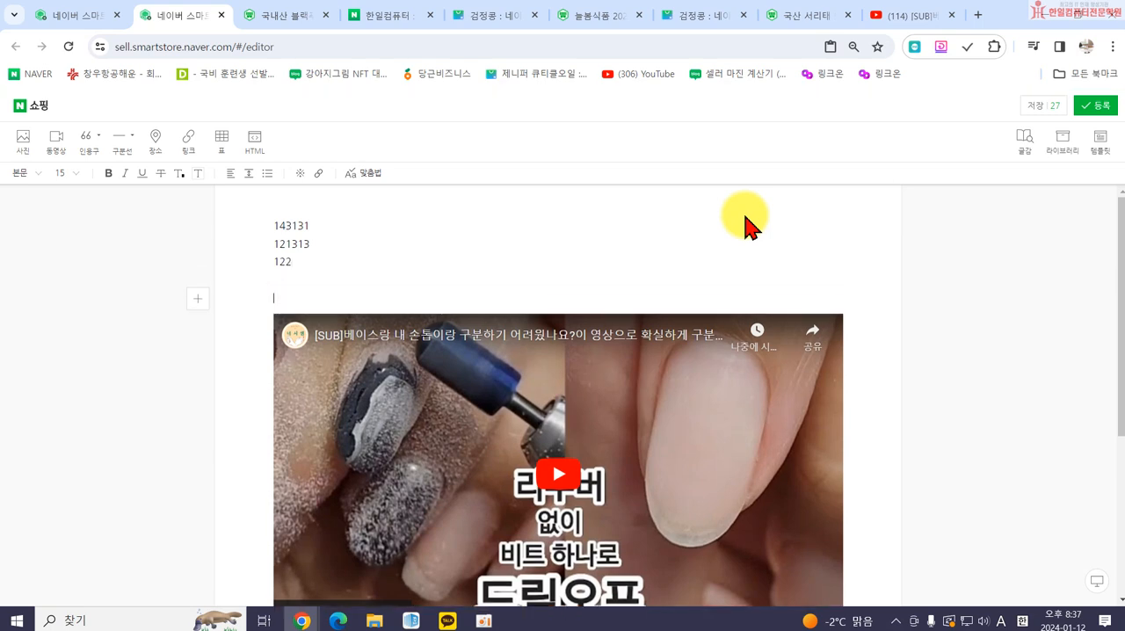
Add the text lines 454645 and 55 below the embedded video.
{"action": "scroll", "coordinate": [665, 397], "scroll_direction": "down", "scroll_amount": 3}
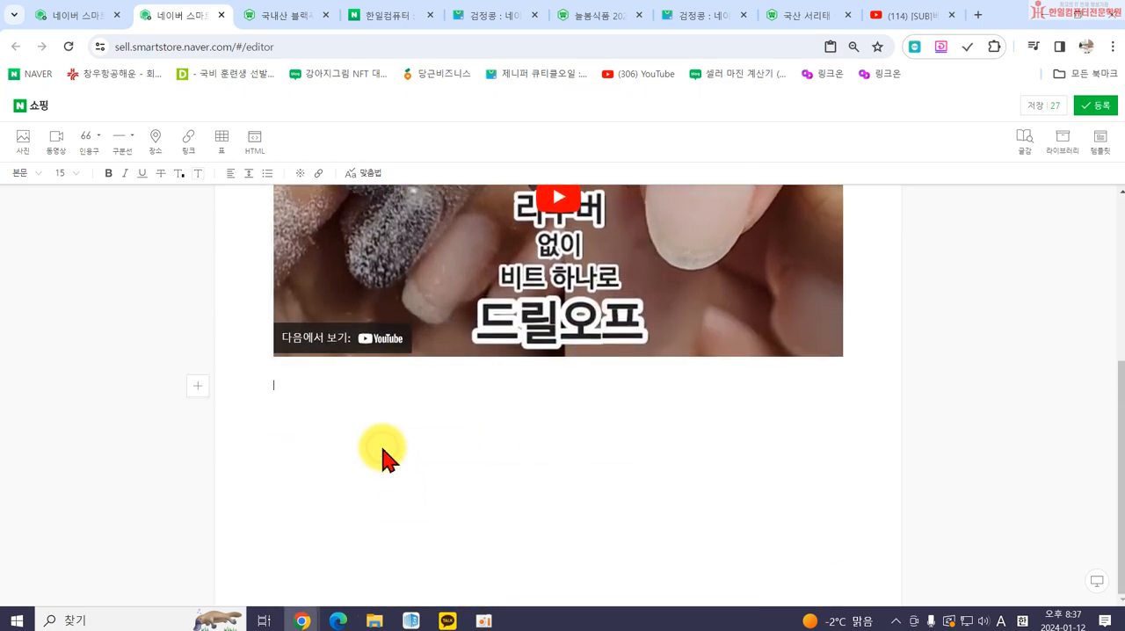
{"action": "type", "text": "55"}
{"action": "key", "text": "Return"}
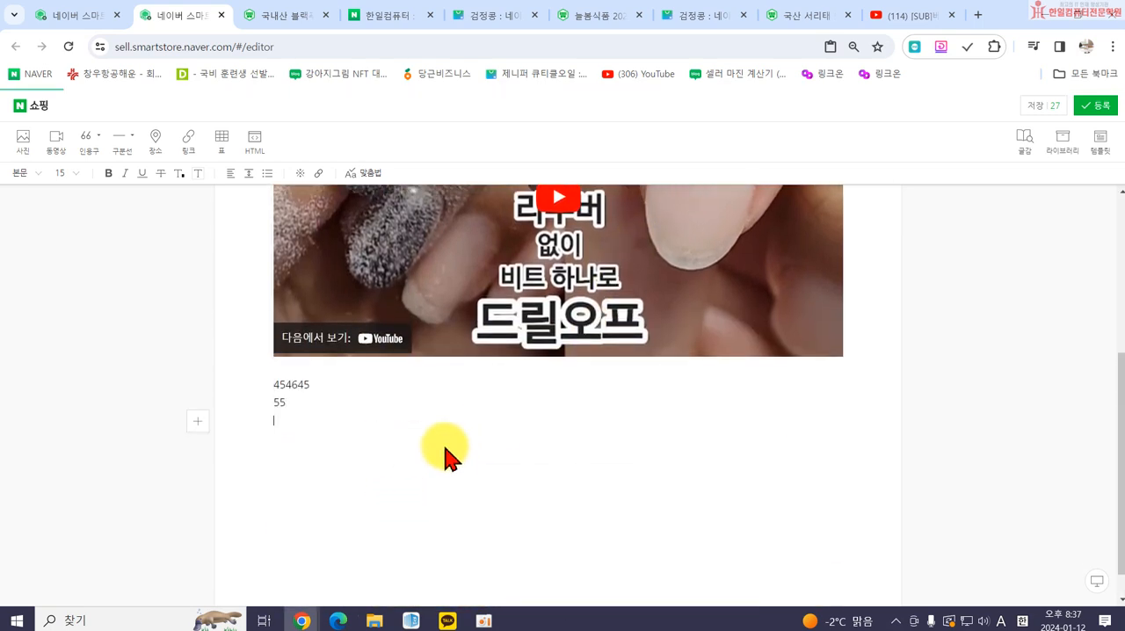
{"action": "scroll", "coordinate": [466, 453], "scroll_direction": "up", "scroll_amount": 3}
{"action": "scroll", "coordinate": [527, 412], "scroll_direction": "down", "scroll_amount": 2}
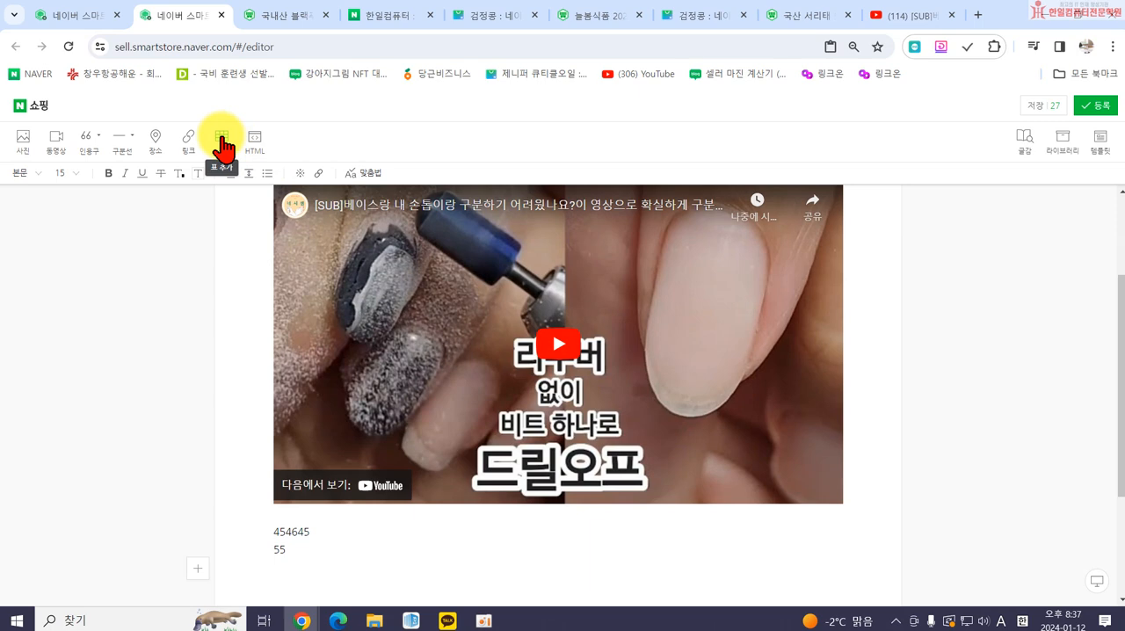
Insert a three-row table below the text line 55 and add a fourth column to it.
{"action": "left_click", "coordinate": [221, 145]}
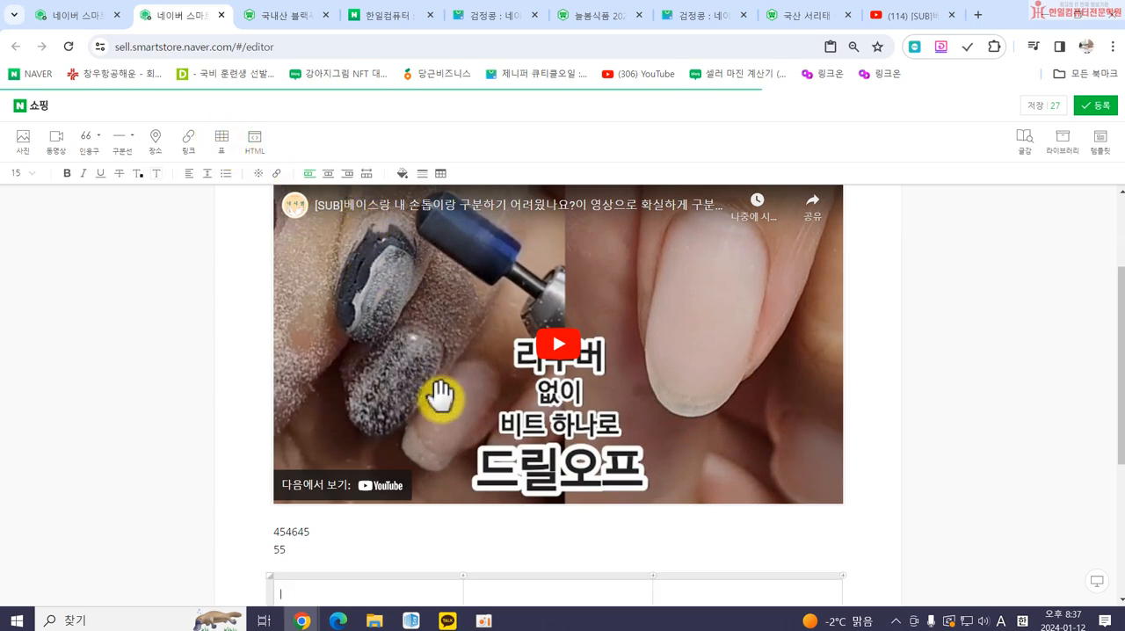
{"action": "scroll", "coordinate": [444, 413], "scroll_direction": "down", "scroll_amount": 3}
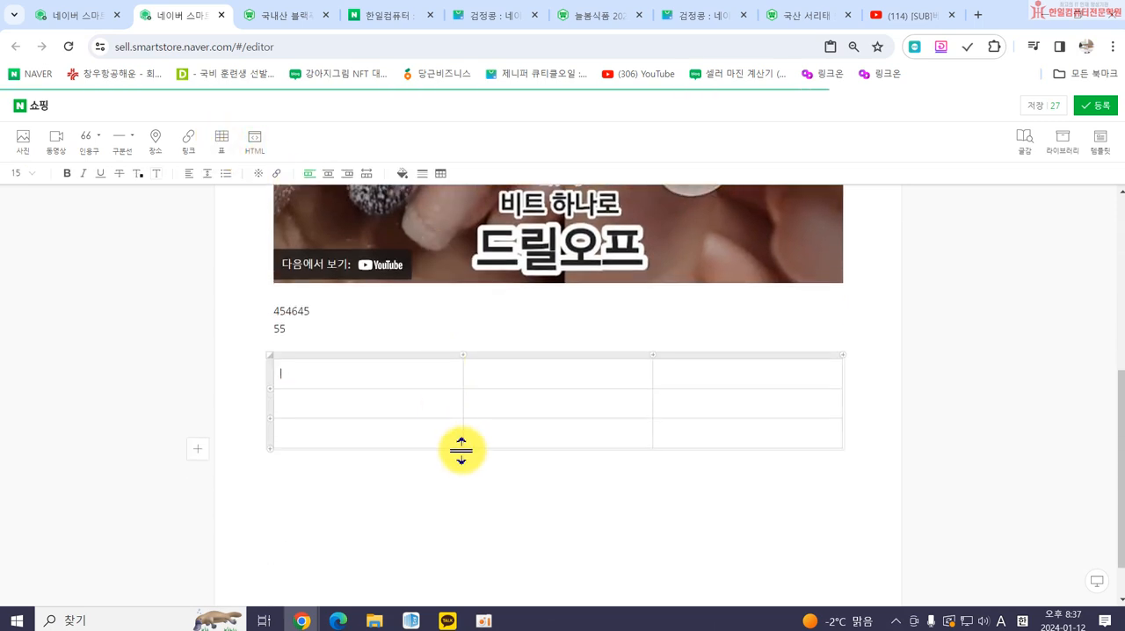
{"action": "left_click", "coordinate": [460, 355]}
{"action": "left_click", "coordinate": [369, 396]}
{"action": "left_click", "coordinate": [447, 395]}
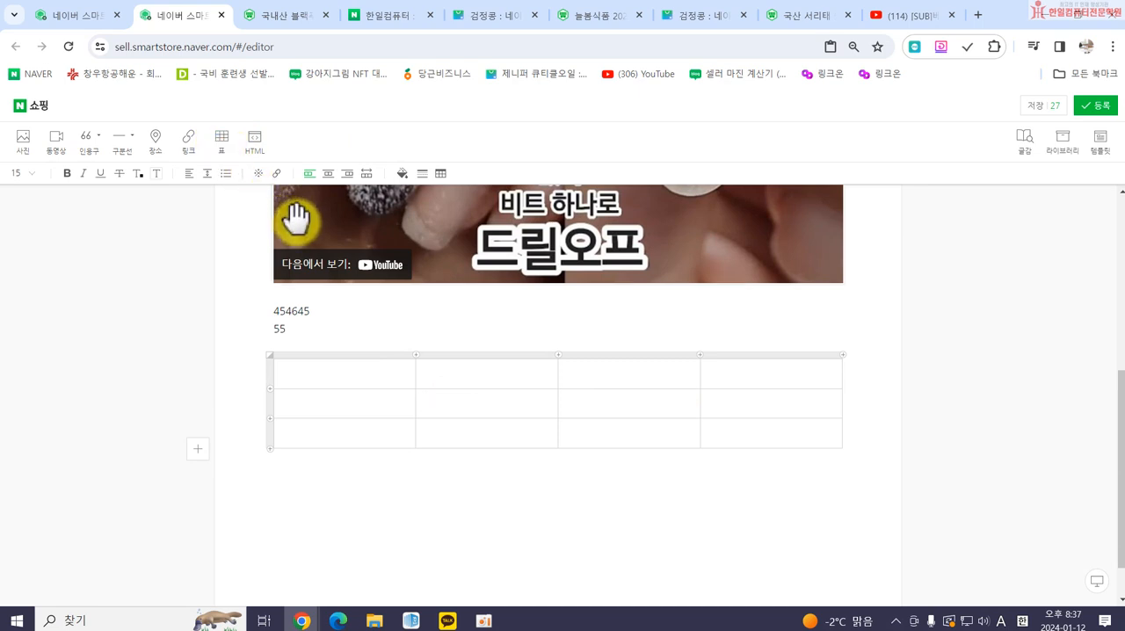
{"action": "left_click", "coordinate": [771, 532]}
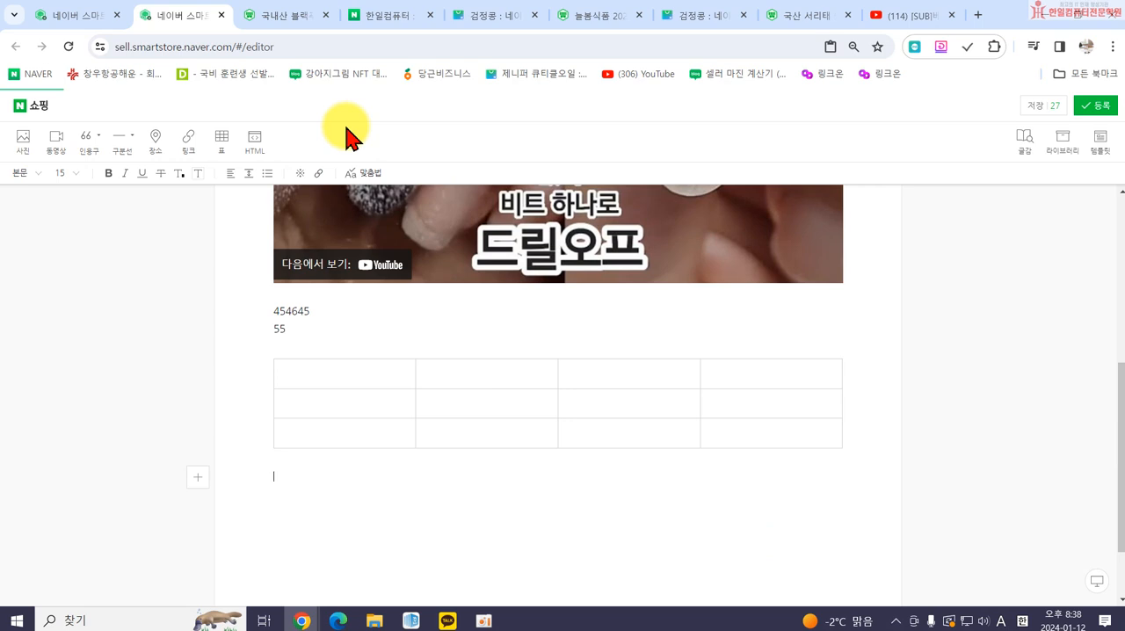
Delete the table, the text lines and the embedded video to leave the editor body empty.
{"action": "key", "text": "BackSpace"}
{"action": "key", "text": "BackSpace"}
{"action": "key", "text": "BackSpace"}
{"action": "key", "text": "BackSpace"}
{"action": "key", "text": "BackSpace"}
{"action": "key", "text": "BackSpace"}
{"action": "key", "text": "BackSpace"}
{"action": "key", "text": "BackSpace"}
{"action": "key", "text": "BackSpace"}
{"action": "key", "text": "BackSpace"}
{"action": "key", "text": "BackSpace"}
{"action": "key", "text": "BackSpace"}
{"action": "key", "text": "BackSpace"}
{"action": "key", "text": "BackSpace"}
{"action": "key", "text": "BackSpace"}
{"action": "key", "text": "BackSpace"}
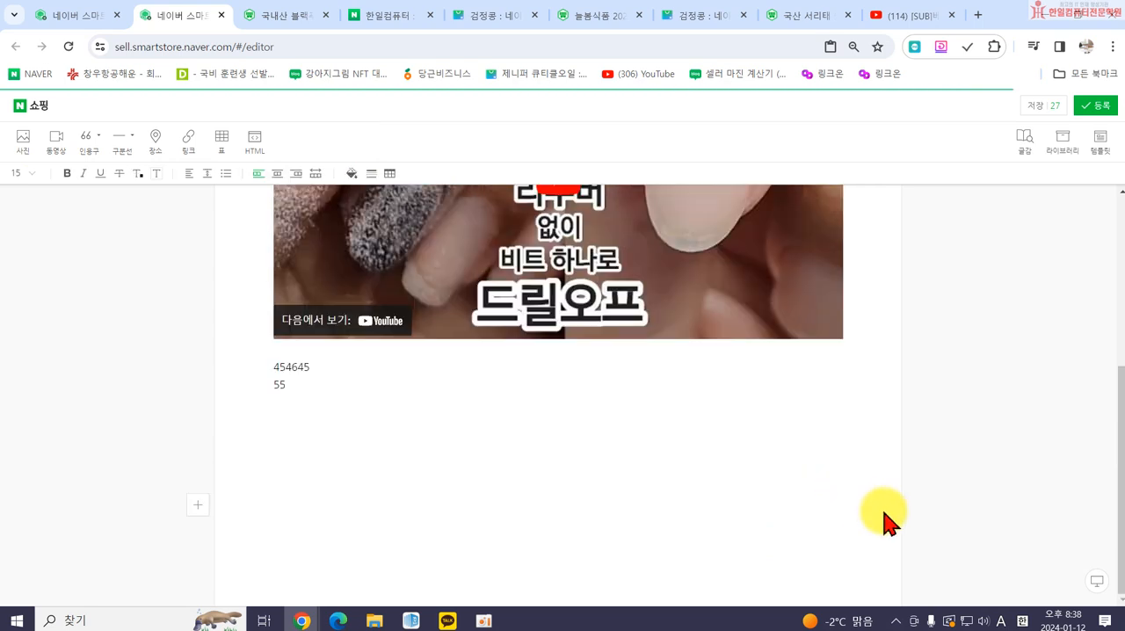
{"action": "key", "text": "BackSpace"}
{"action": "key", "text": "BackSpace"}
{"action": "key", "text": "BackSpace"}
{"action": "key", "text": "BackSpace"}
{"action": "key", "text": "BackSpace"}
{"action": "key", "text": "BackSpace"}
{"action": "key", "text": "BackSpace"}
{"action": "key", "text": "BackSpace"}
{"action": "key", "text": "BackSpace"}
{"action": "key", "text": "BackSpace"}
{"action": "key", "text": "BackSpace"}
{"action": "key", "text": "BackSpace"}
{"action": "key", "text": "BackSpace"}
{"action": "key", "text": "BackSpace"}
{"action": "key", "text": "BackSpace"}
{"action": "key", "text": "BackSpace"}
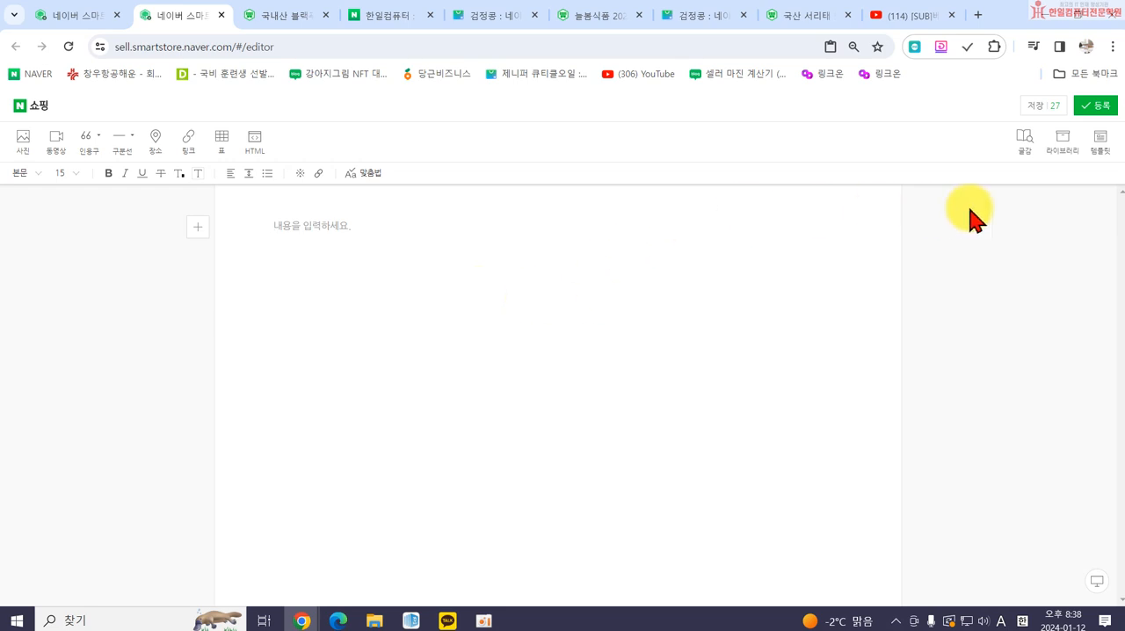
Browse the recommended templates, then apply the saved personal template with the 상 품 설 명 and 상 품 사이즈 headings.
{"action": "left_click", "coordinate": [1100, 145]}
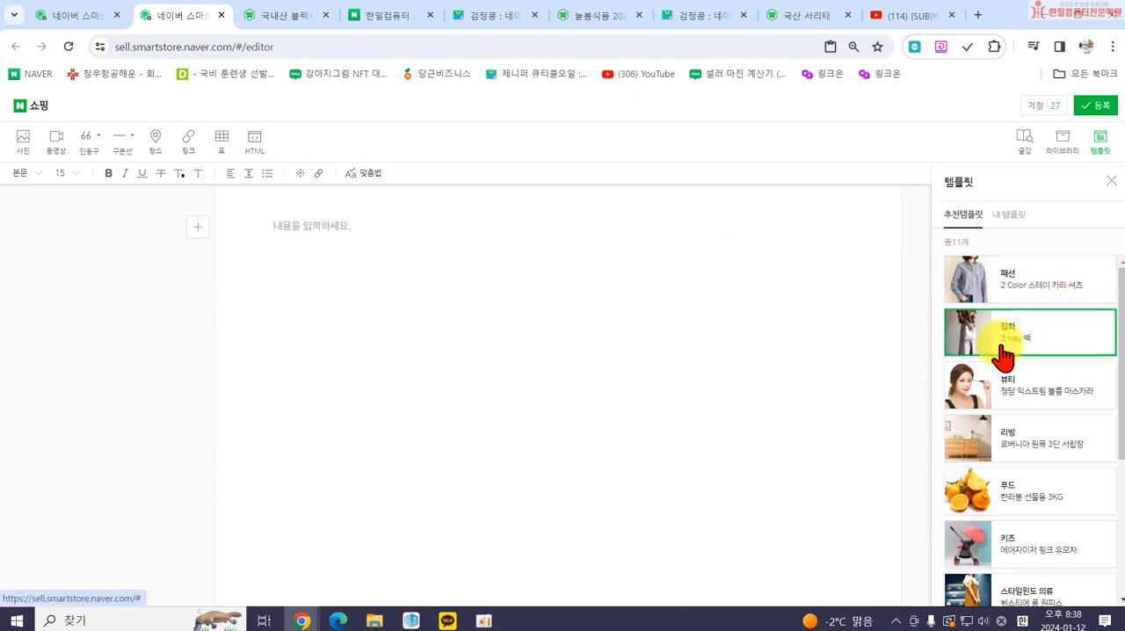
{"action": "scroll", "coordinate": [1008, 365], "scroll_direction": "down", "scroll_amount": 3}
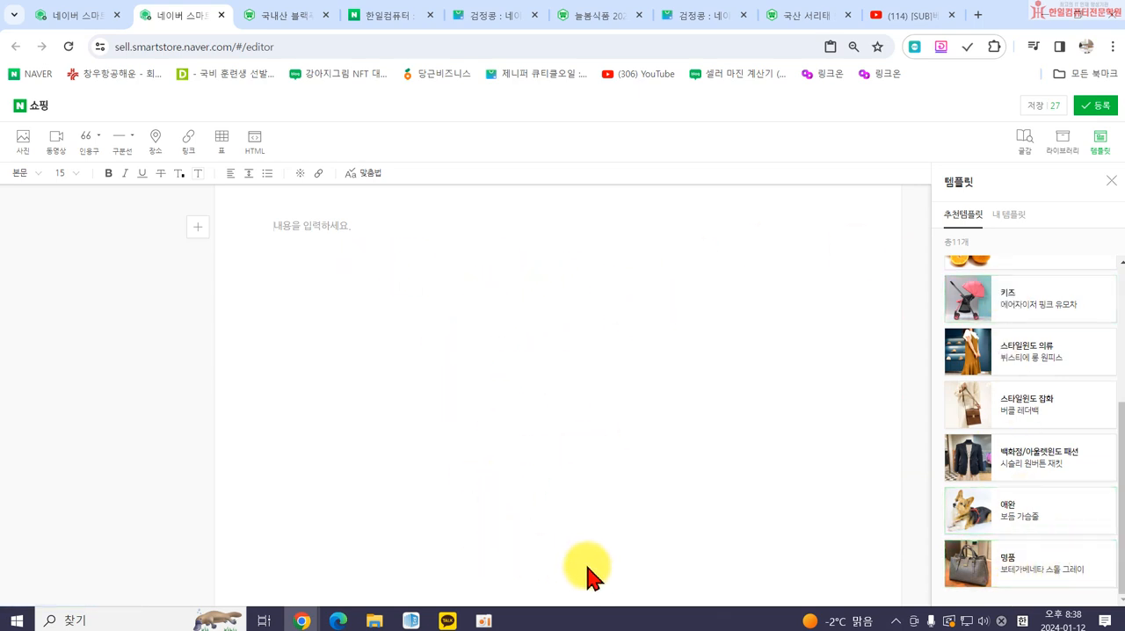
{"action": "left_click", "coordinate": [1006, 217]}
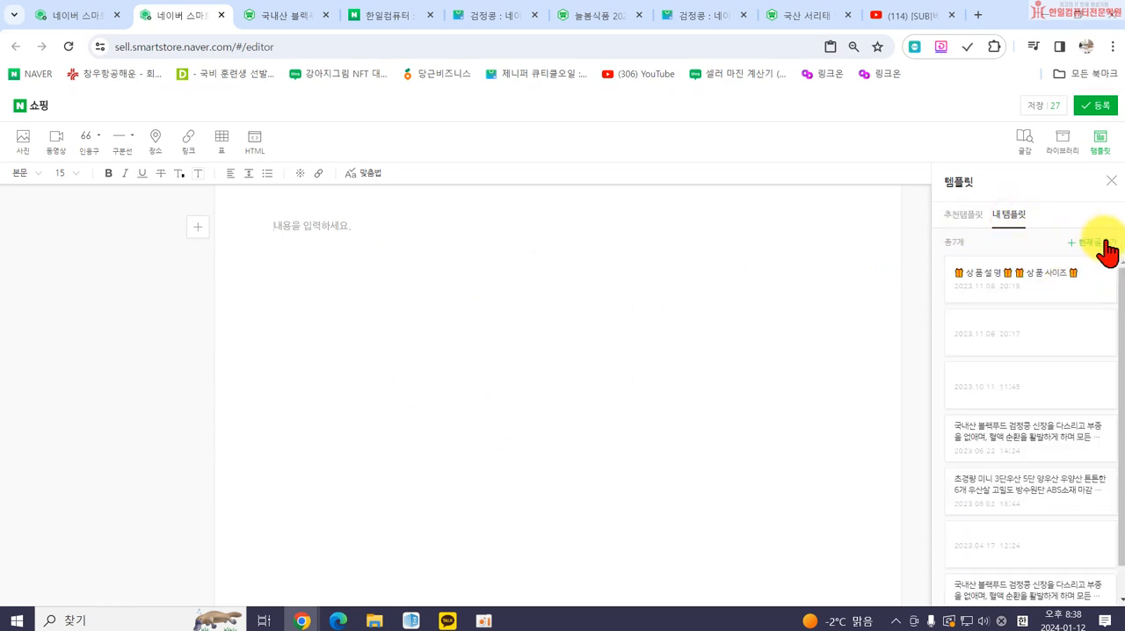
{"action": "left_click", "coordinate": [1024, 298]}
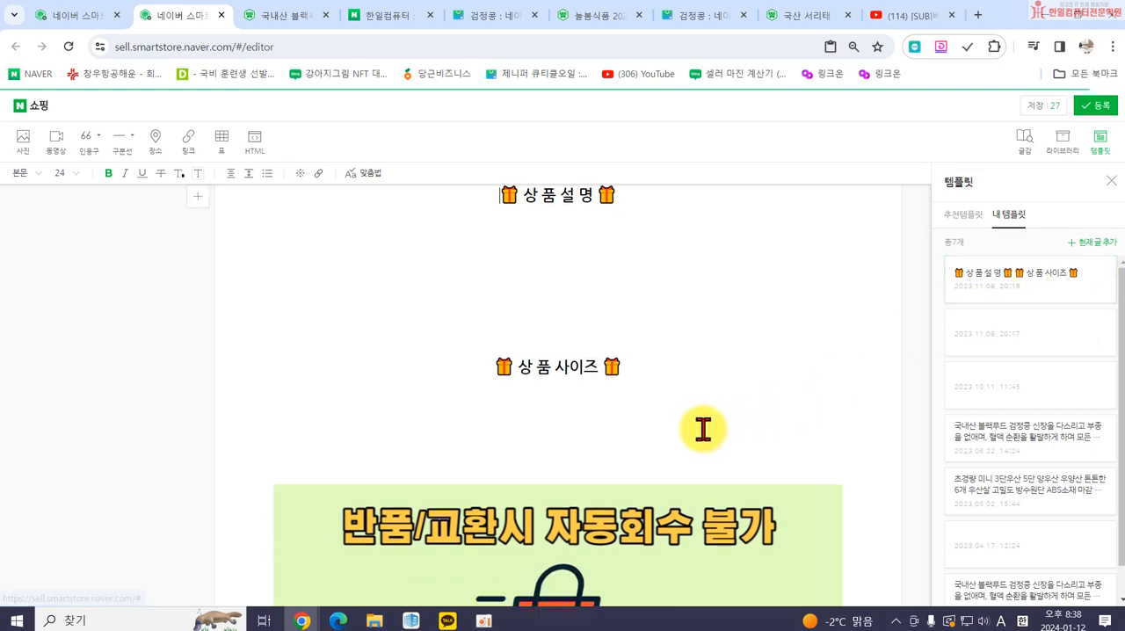
Review the applied template's product description and size sections and the blank space for content between them.
{"action": "scroll", "coordinate": [707, 457], "scroll_direction": "down", "scroll_amount": 5}
{"action": "scroll", "coordinate": [713, 444], "scroll_direction": "up", "scroll_amount": 3}
{"action": "scroll", "coordinate": [712, 434], "scroll_direction": "up", "scroll_amount": 2}
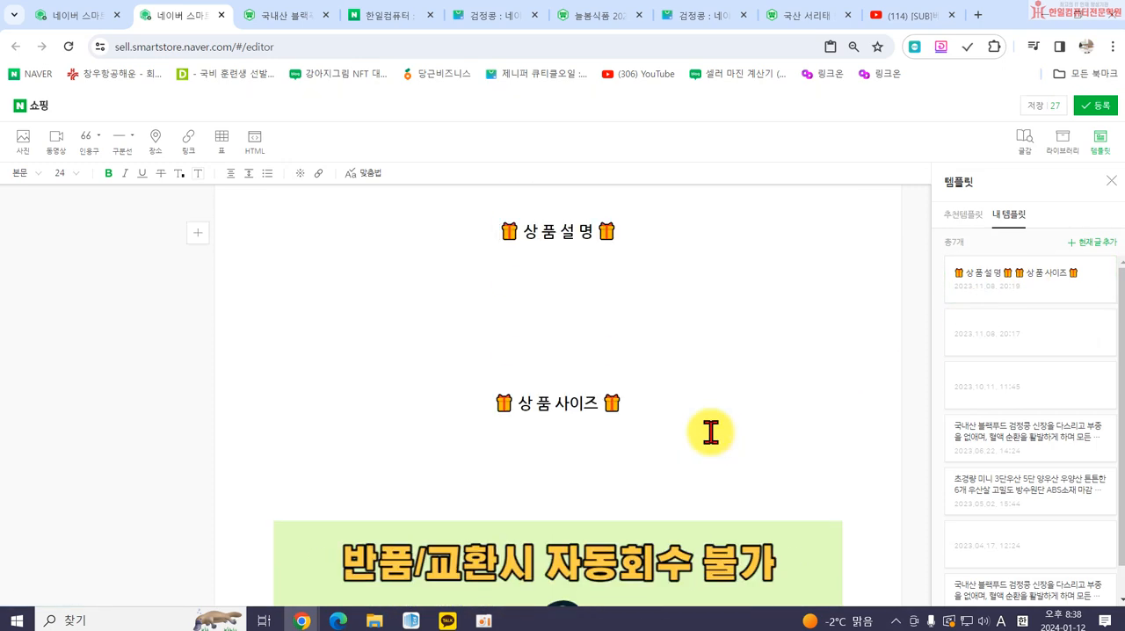
{"action": "scroll", "coordinate": [708, 431], "scroll_direction": "down", "scroll_amount": 3}
{"action": "scroll", "coordinate": [627, 431], "scroll_direction": "up", "scroll_amount": 3}
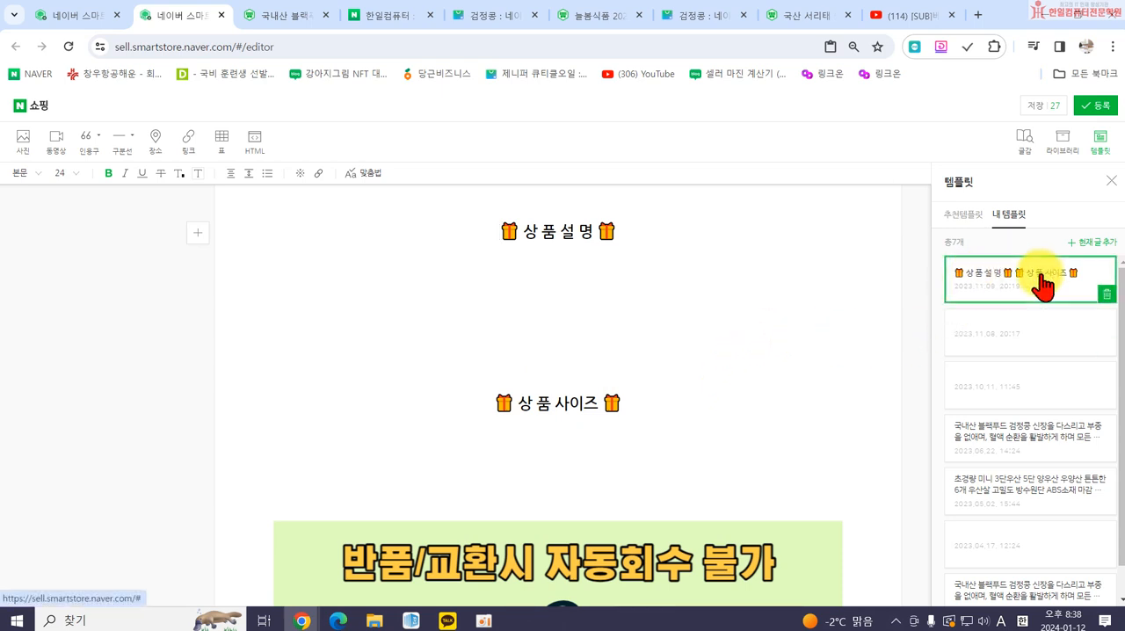
{"action": "left_click", "coordinate": [505, 271]}
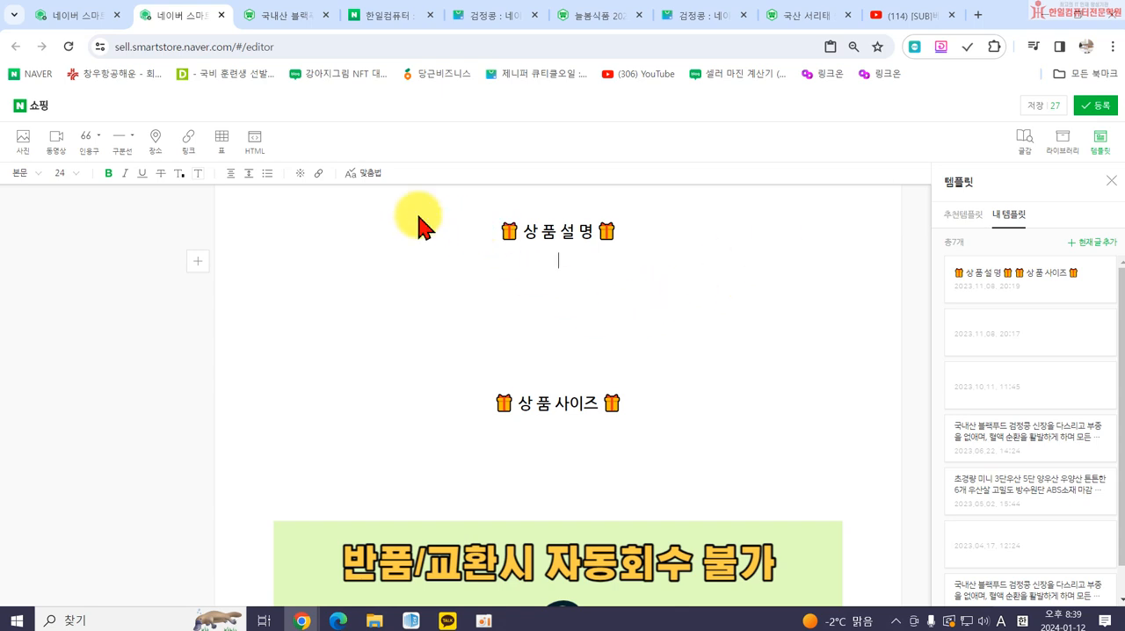
{"action": "left_click", "coordinate": [500, 231]}
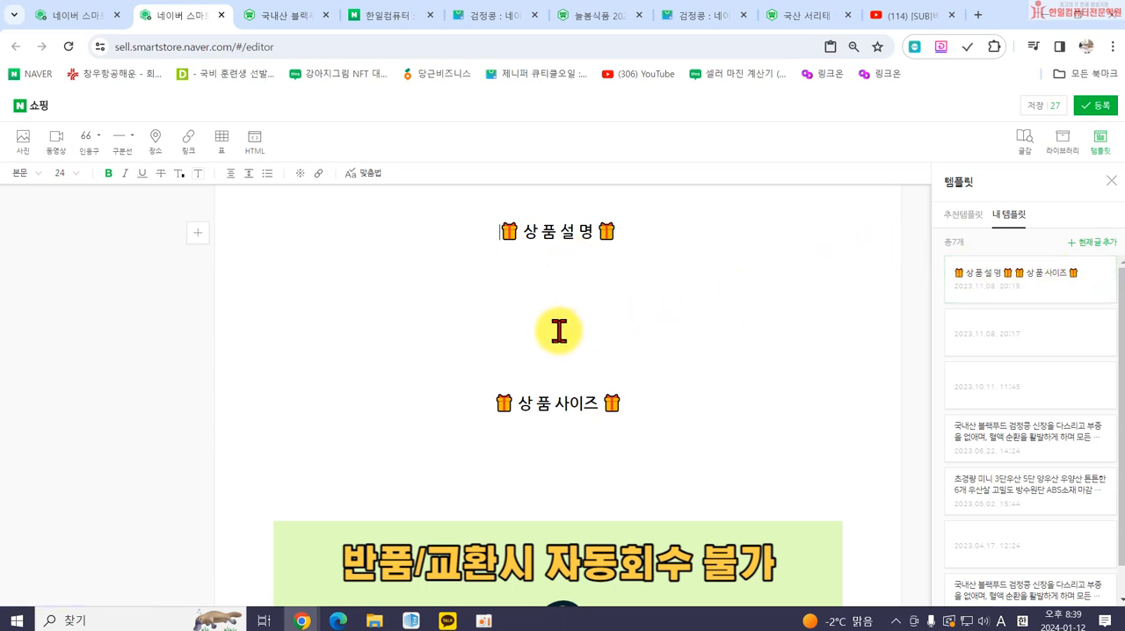
{"action": "left_click", "coordinate": [502, 279]}
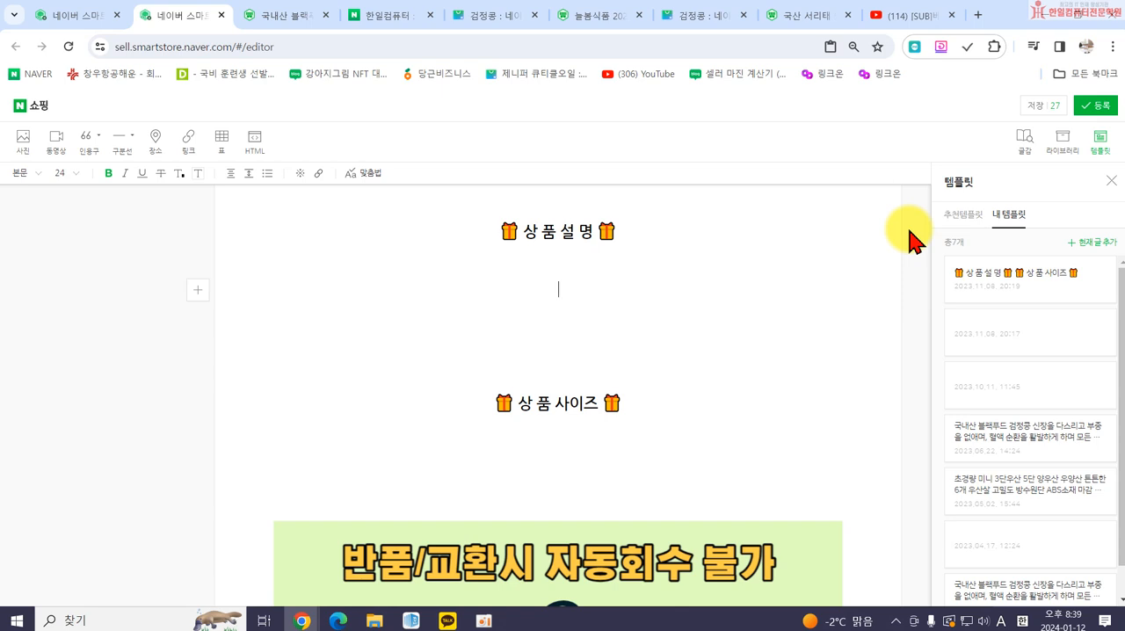
{"action": "left_click", "coordinate": [757, 315]}
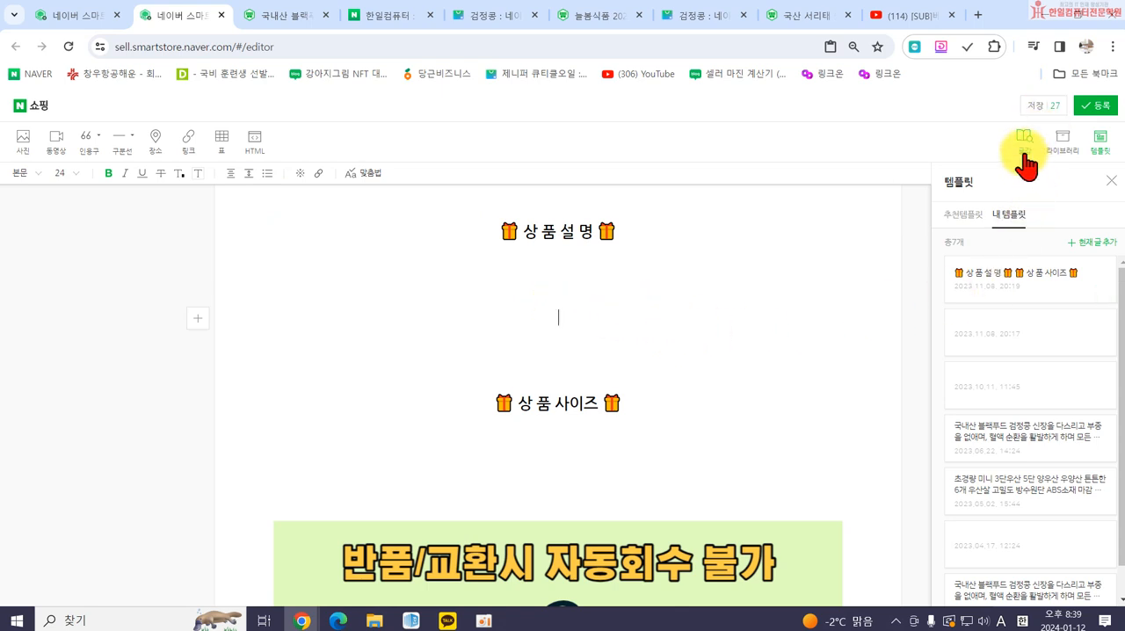
Place the cursor below the return notice image and search the shopping writing materials for 닥터지 UV 울트라.
{"action": "scroll", "coordinate": [556, 459], "scroll_direction": "down", "scroll_amount": 6}
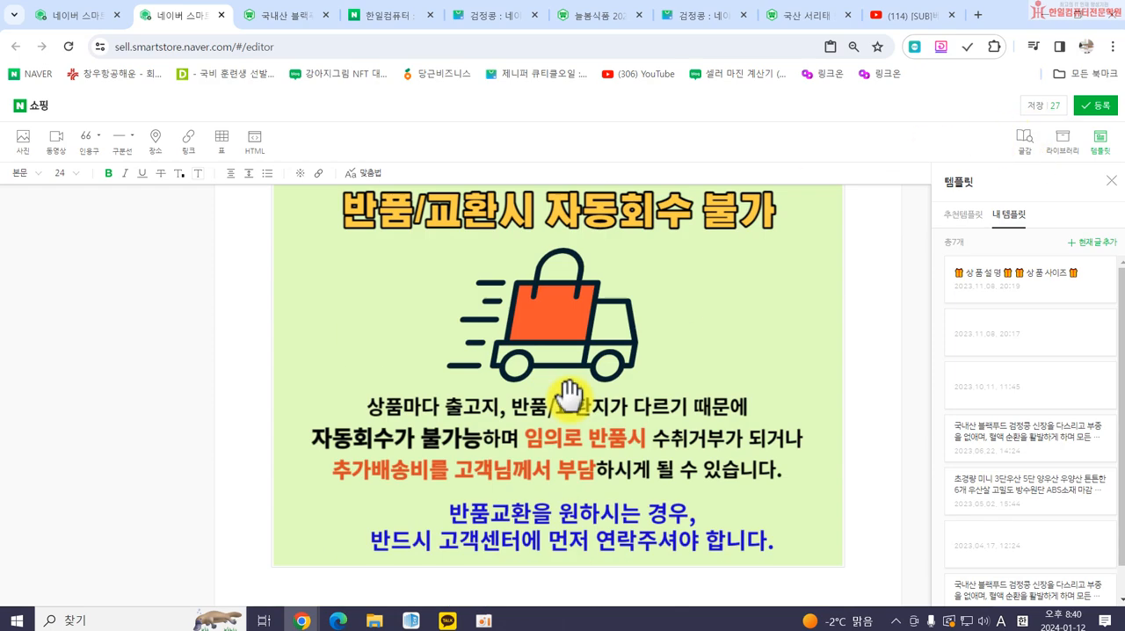
{"action": "left_click", "coordinate": [546, 444]}
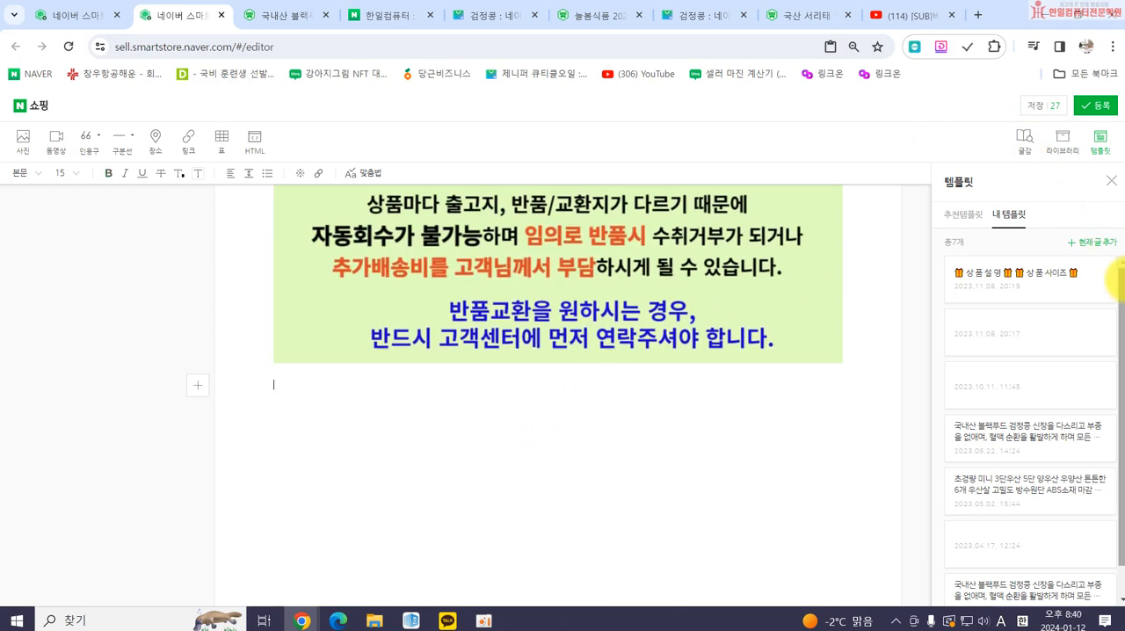
{"action": "left_click", "coordinate": [1025, 140]}
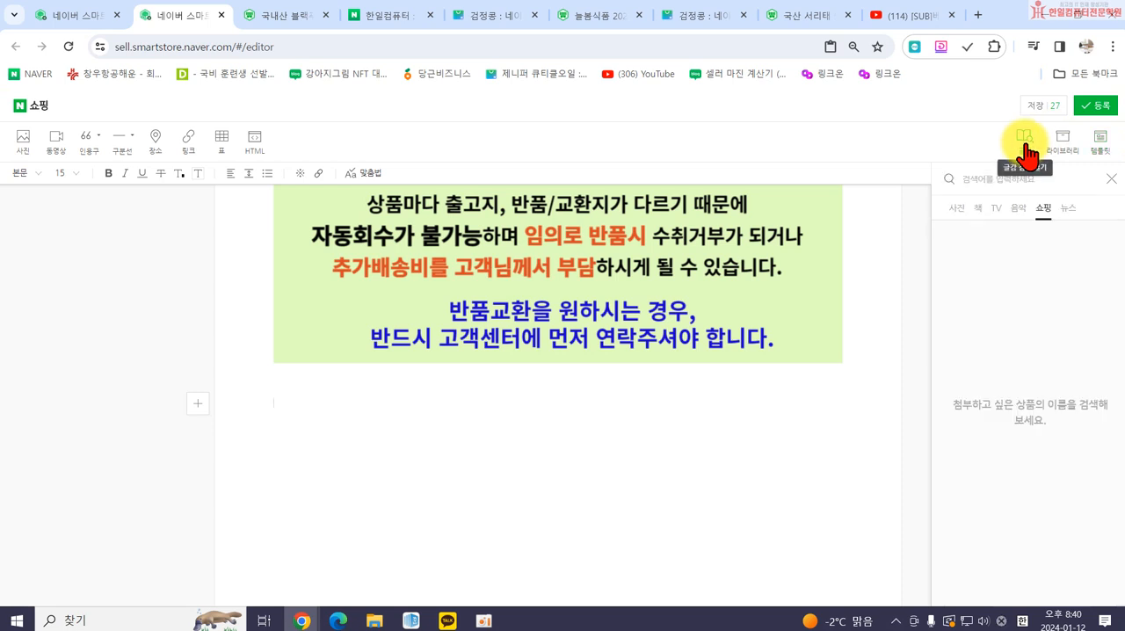
{"action": "left_click", "coordinate": [956, 209]}
{"action": "left_click", "coordinate": [981, 180]}
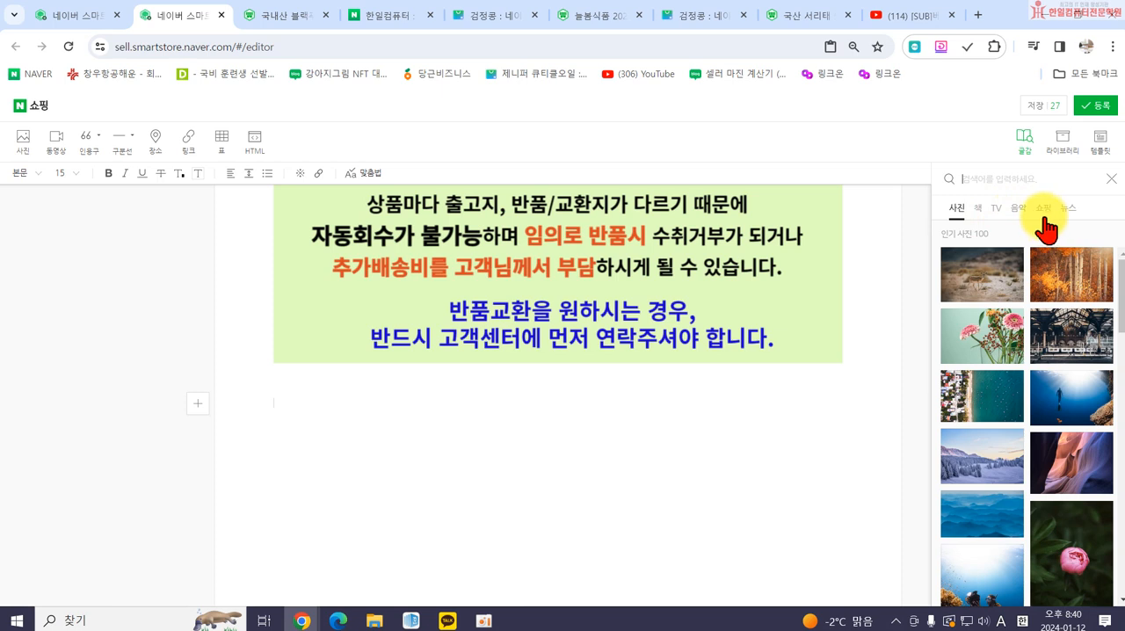
{"action": "left_click", "coordinate": [1041, 211]}
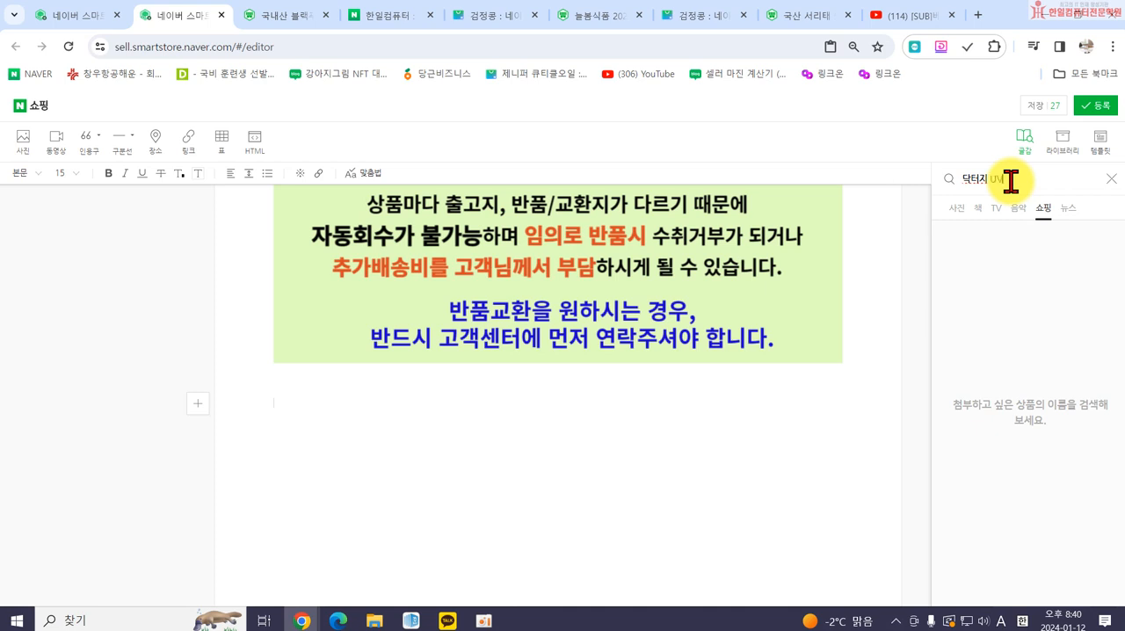
{"action": "type", "text": "트라"}
{"action": "key", "text": "Return"}
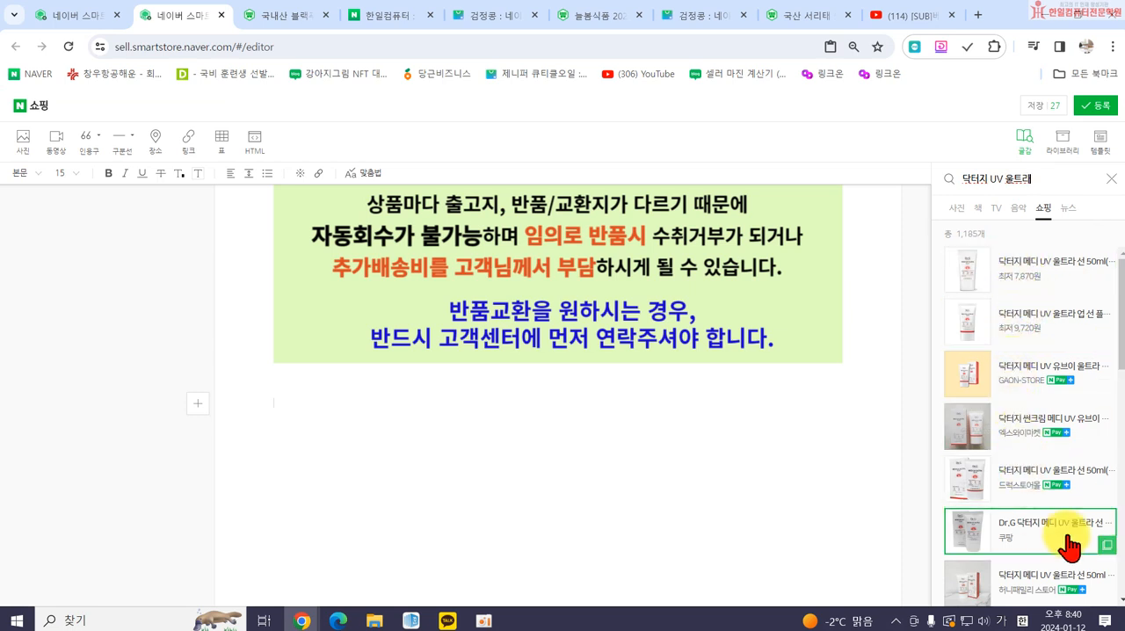
Insert 한일컴퓨터's 닥터지 uv울트라 선크림 product card below the return notice image and center it.
{"action": "scroll", "coordinate": [1028, 492], "scroll_direction": "down", "scroll_amount": 2}
{"action": "scroll", "coordinate": [1037, 534], "scroll_direction": "down", "scroll_amount": 3}
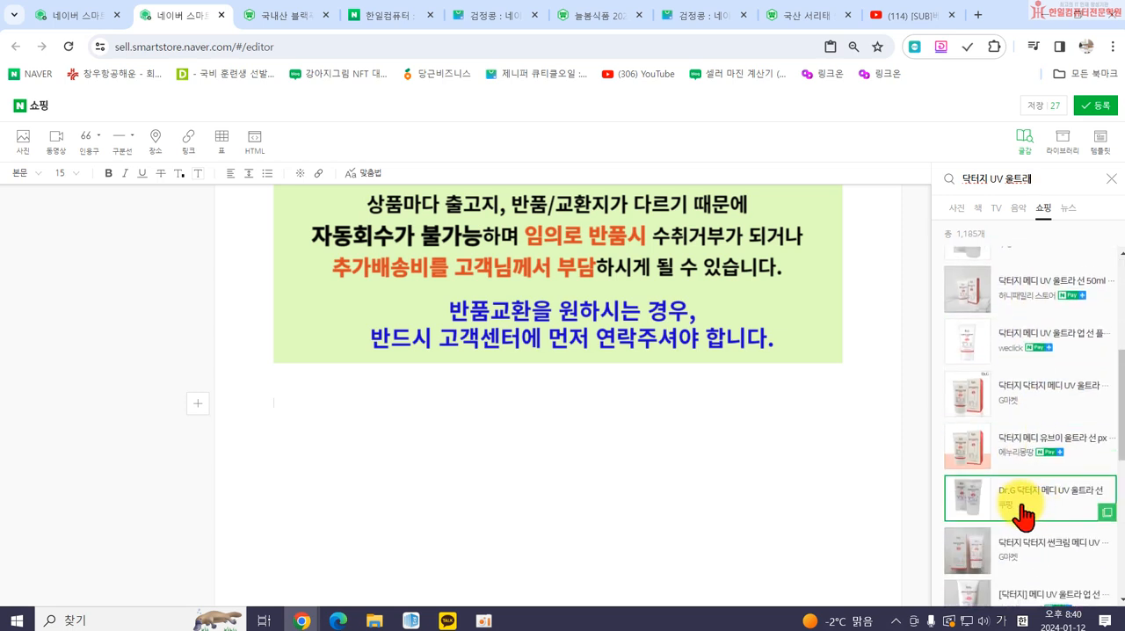
{"action": "scroll", "coordinate": [1039, 534], "scroll_direction": "down", "scroll_amount": 3}
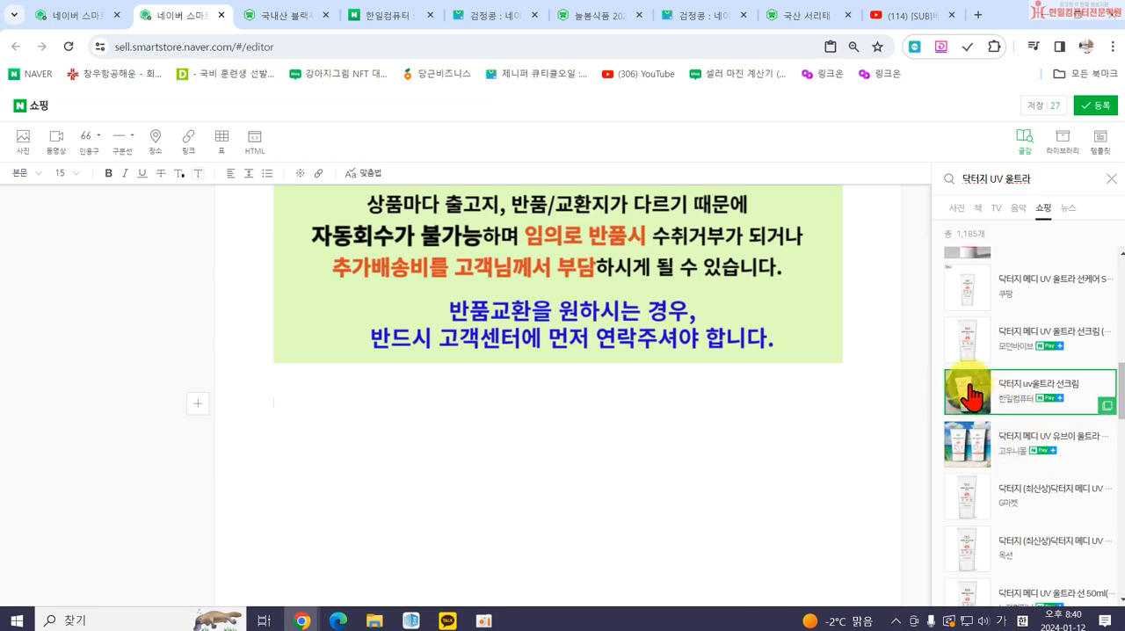
{"action": "left_click", "coordinate": [1026, 398]}
{"action": "left_click", "coordinate": [422, 455]}
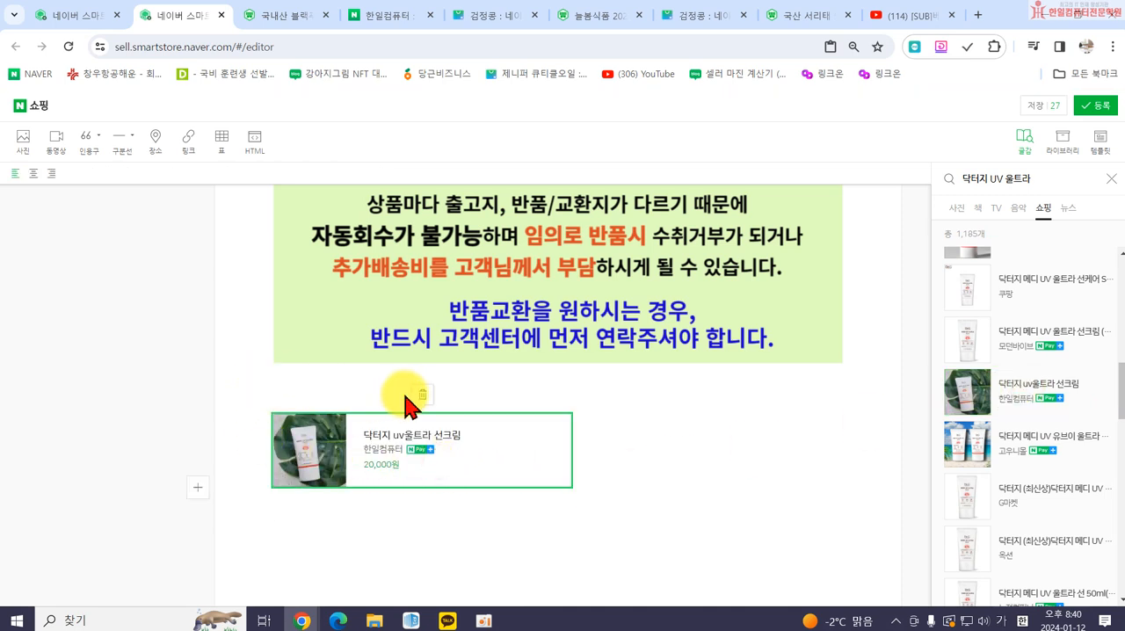
{"action": "left_click", "coordinate": [33, 173]}
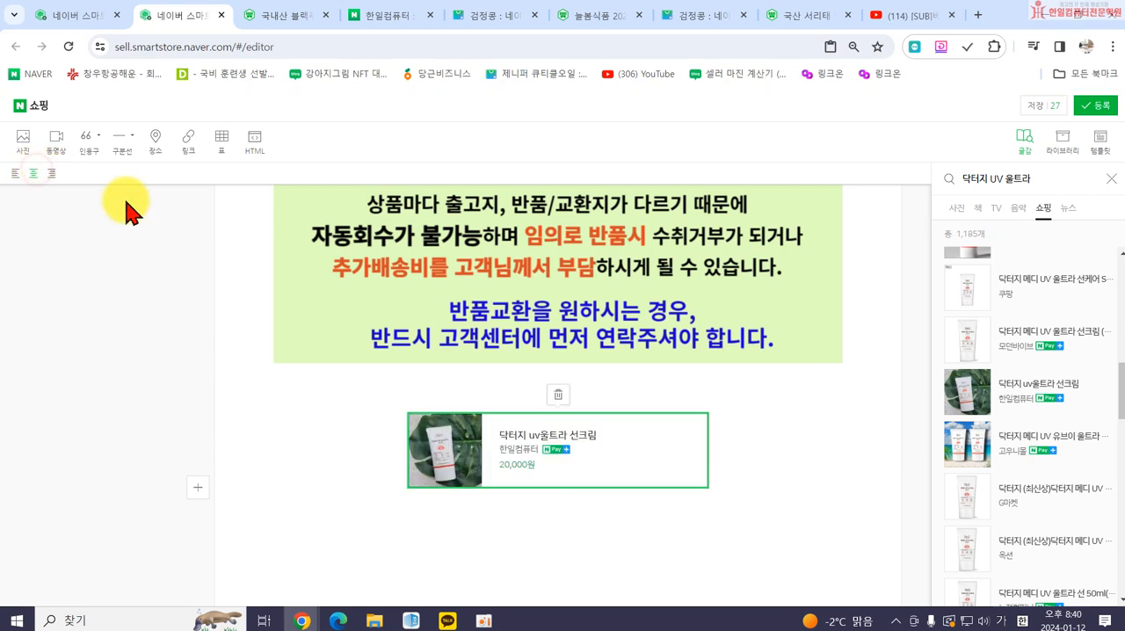
Copy the 상 품 사이즈 heading with its gift emojis to the line between the return notice image and the product card.
{"action": "left_click", "coordinate": [515, 389]}
{"action": "scroll", "coordinate": [544, 395], "scroll_direction": "up", "scroll_amount": 7}
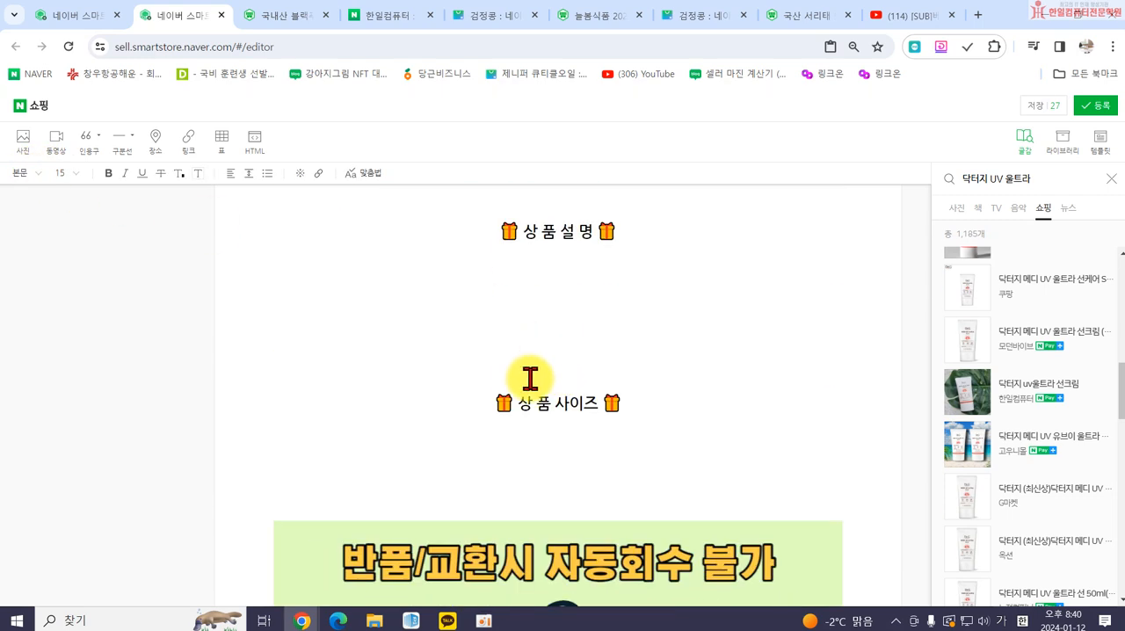
{"action": "left_click_drag", "start_coordinate": [495, 401], "coordinate": [618, 388]}
{"action": "key", "text": "ctrl+c"}
{"action": "scroll", "coordinate": [652, 470], "scroll_direction": "down", "scroll_amount": 1}
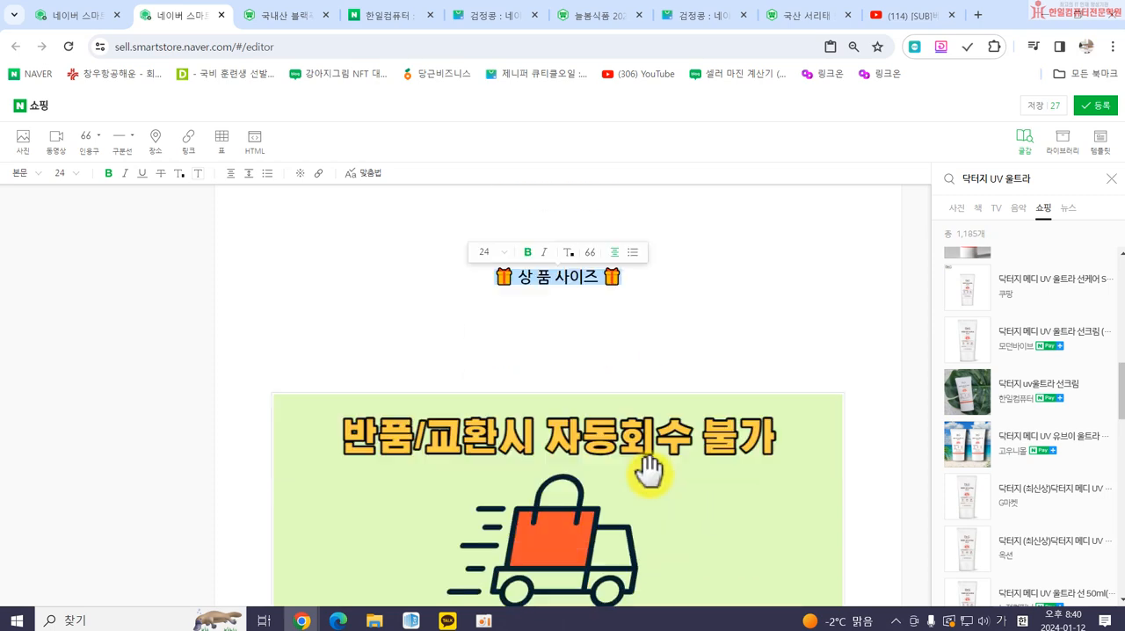
{"action": "scroll", "coordinate": [652, 470], "scroll_direction": "down", "scroll_amount": 7}
{"action": "left_click", "coordinate": [550, 354]}
{"action": "key", "text": "ctrl+v"}
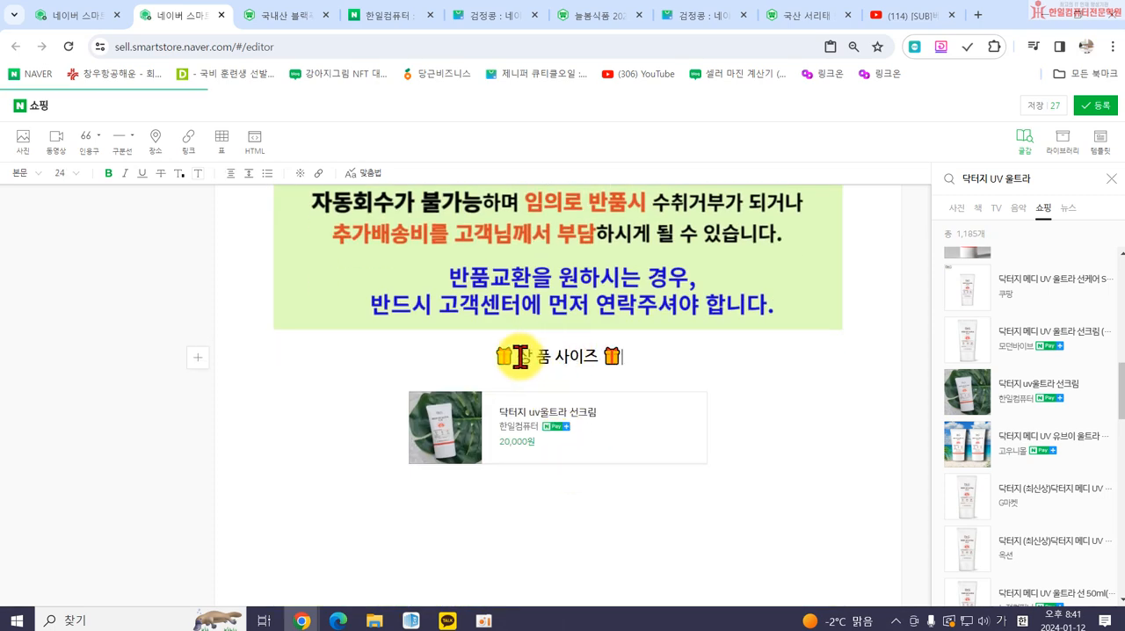
Change the copied heading's text to 다른상품 보기, keeping the gift emojis on both sides.
{"action": "left_click", "coordinate": [522, 356]}
{"action": "key", "text": "Delete"}
{"action": "key", "text": "Delete"}
{"action": "key", "text": "Delete"}
{"action": "key", "text": "Delete"}
{"action": "key", "text": "Delete"}
{"action": "key", "text": "Delete"}
{"action": "type", "text": "다른상품 보기"}
{"action": "key", "text": "Delete"}
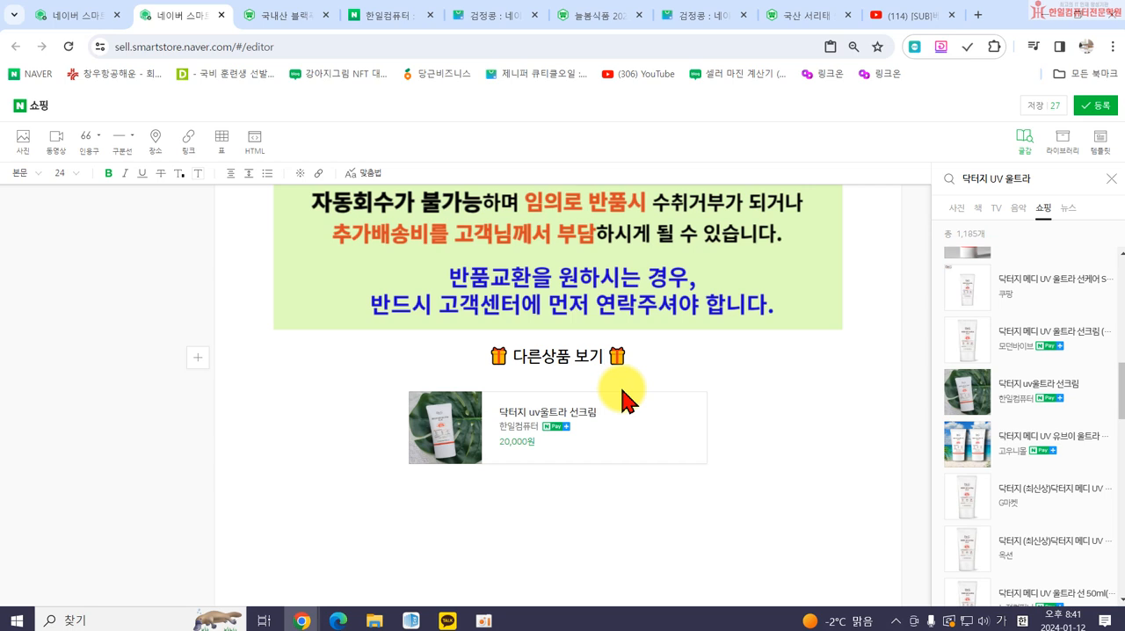
{"action": "left_click", "coordinate": [475, 465]}
{"action": "left_click", "coordinate": [486, 494]}
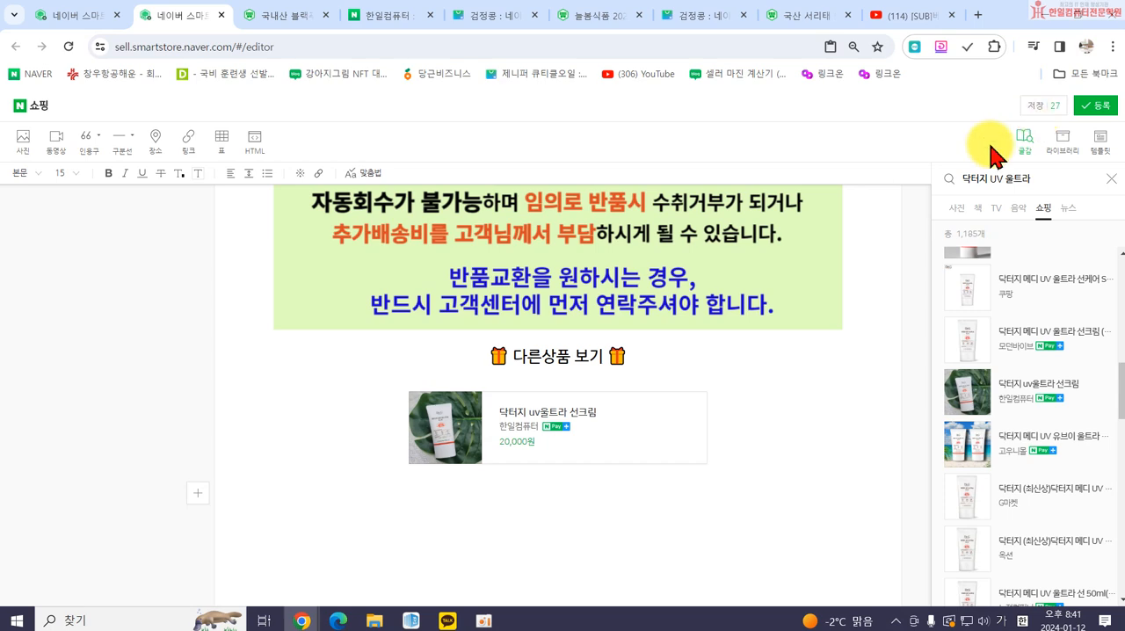
{"action": "scroll", "coordinate": [698, 309], "scroll_direction": "up", "scroll_amount": 5}
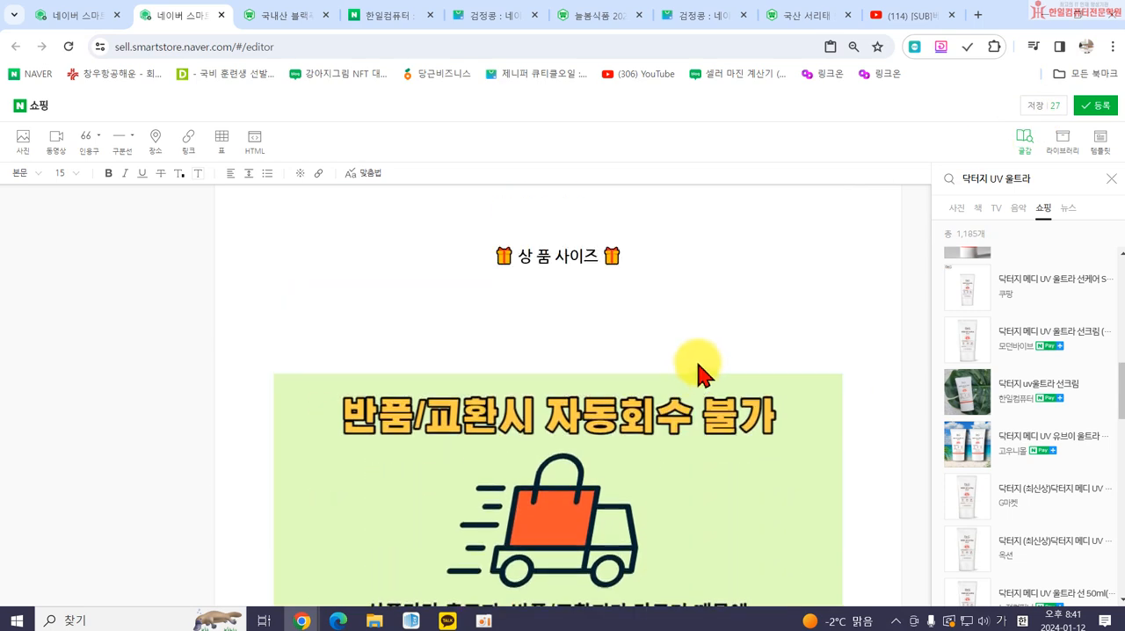
Save the product description as a draft and load the newest entry from the saved drafts.
{"action": "scroll", "coordinate": [698, 372], "scroll_direction": "up", "scroll_amount": 2}
{"action": "left_click", "coordinate": [1036, 108]}
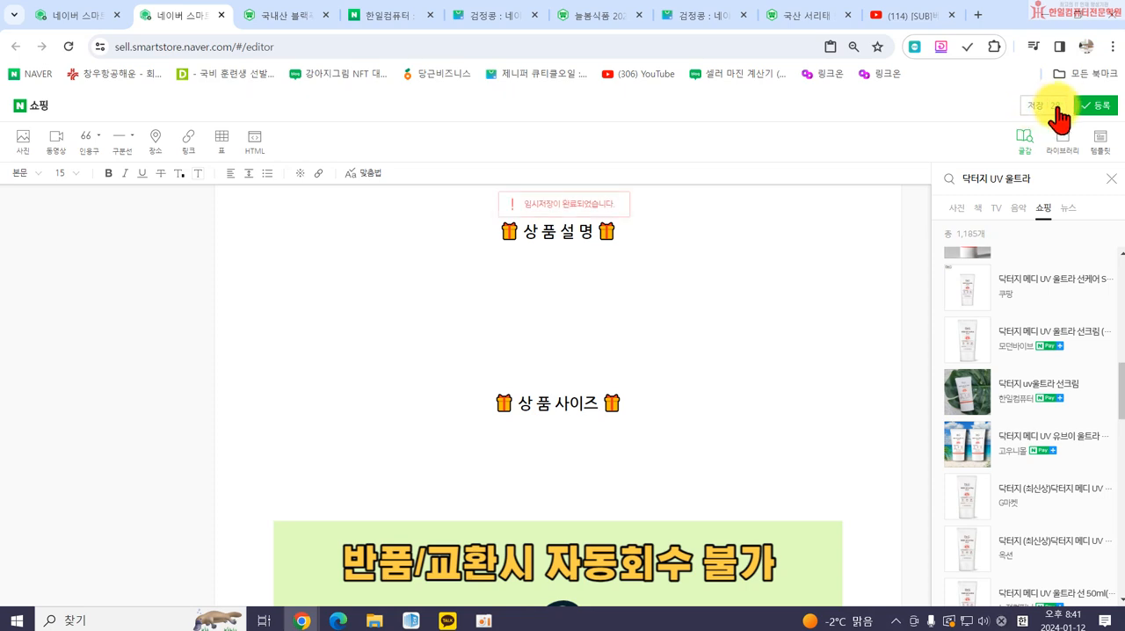
{"action": "left_click", "coordinate": [1055, 107]}
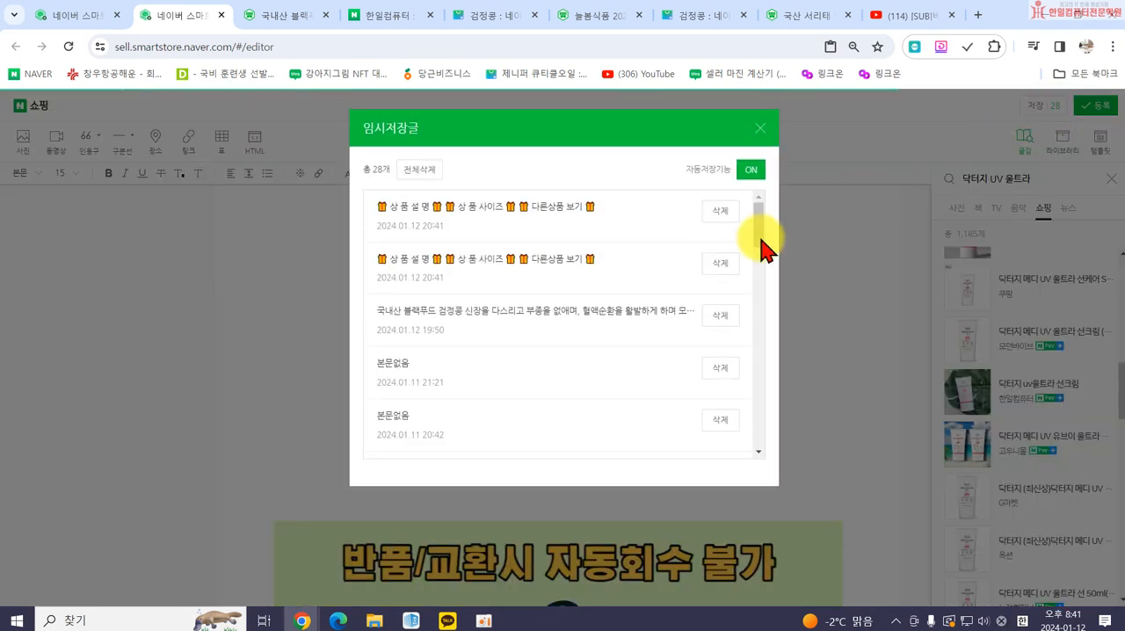
{"action": "left_click", "coordinate": [489, 217]}
{"action": "left_click", "coordinate": [594, 182]}
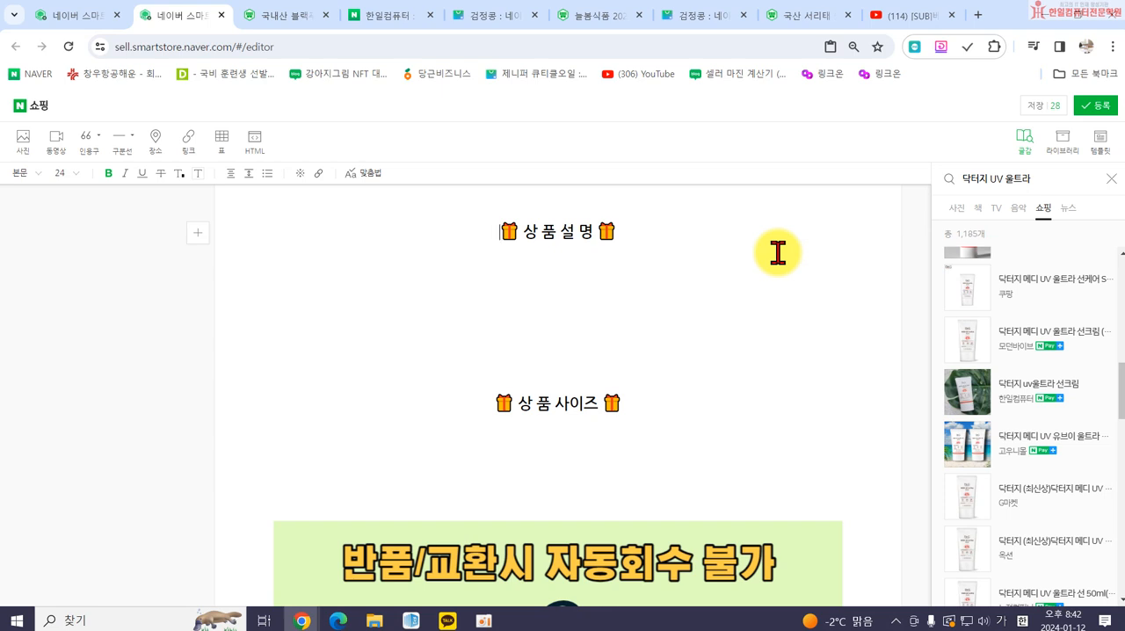
Close the writing materials search and place the cursor on the empty line under the 상 품 설 명 heading.
{"action": "left_click", "coordinate": [1111, 179]}
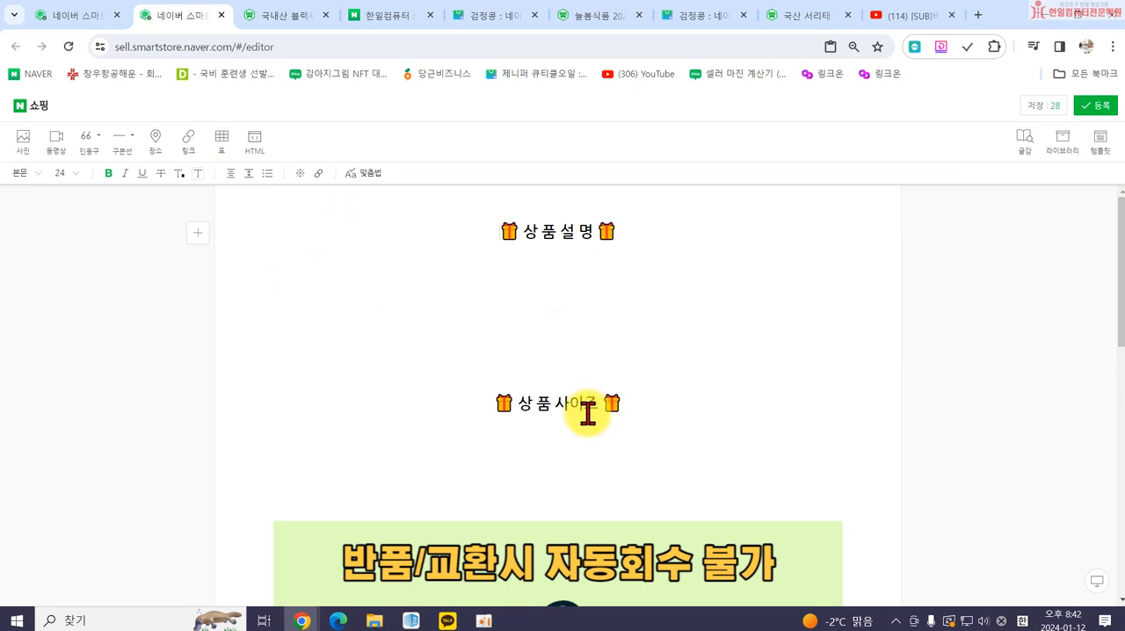
{"action": "scroll", "coordinate": [753, 483], "scroll_direction": "down", "scroll_amount": 3}
{"action": "scroll", "coordinate": [753, 484], "scroll_direction": "up", "scroll_amount": 3}
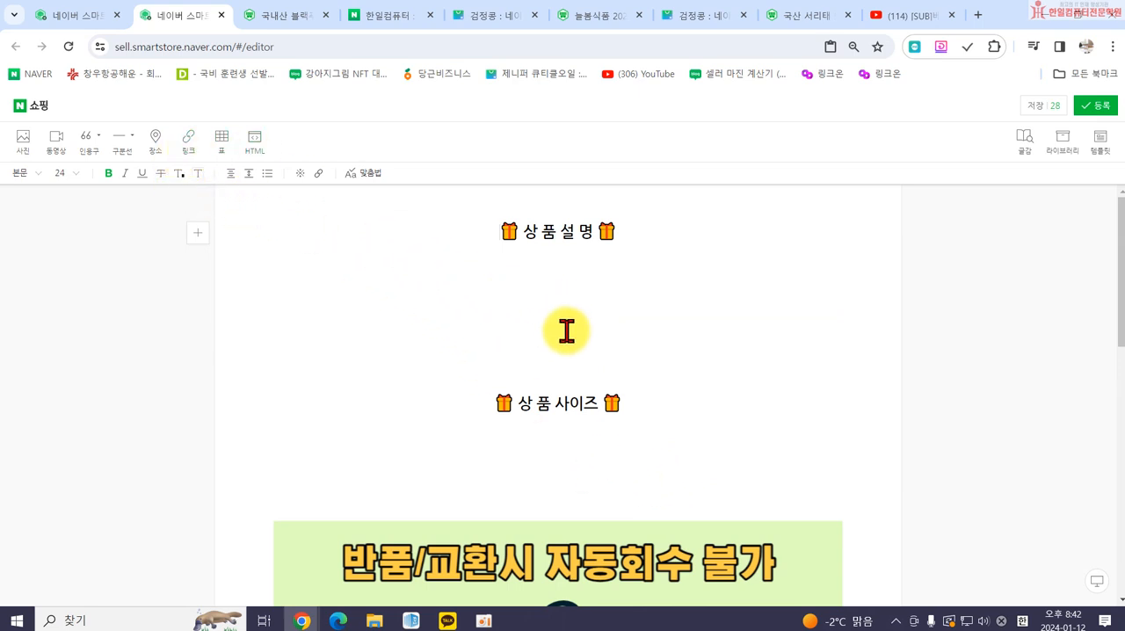
{"action": "left_click", "coordinate": [543, 297]}
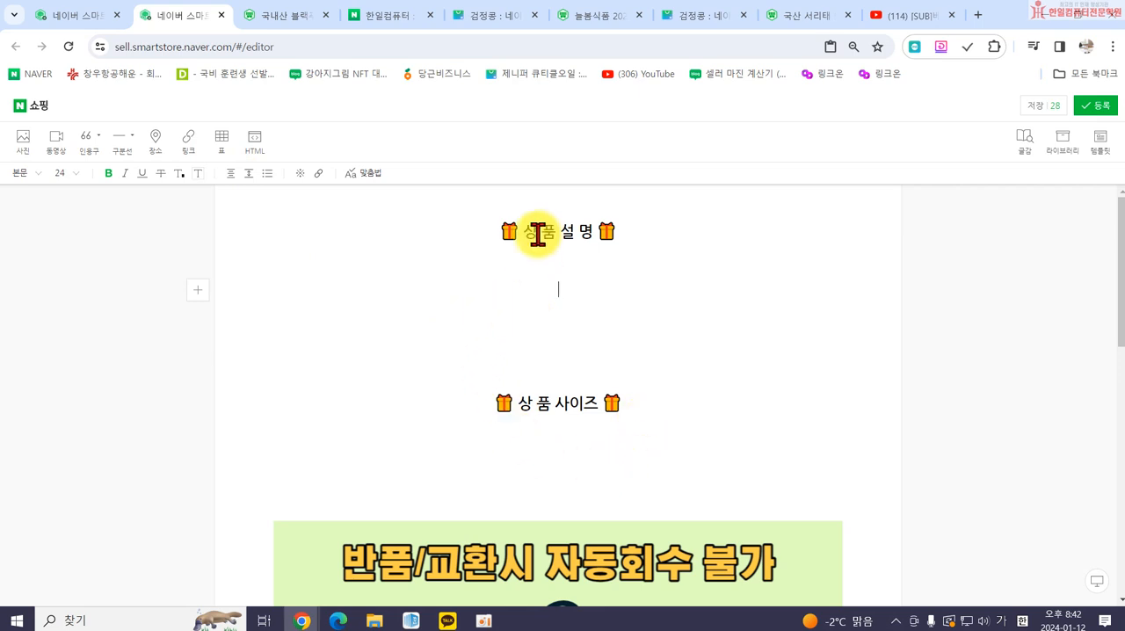
Close the editor and the black bean store page, returning to the top of the product registration form.
{"action": "left_click", "coordinate": [220, 18]}
{"action": "left_click", "coordinate": [638, 138]}
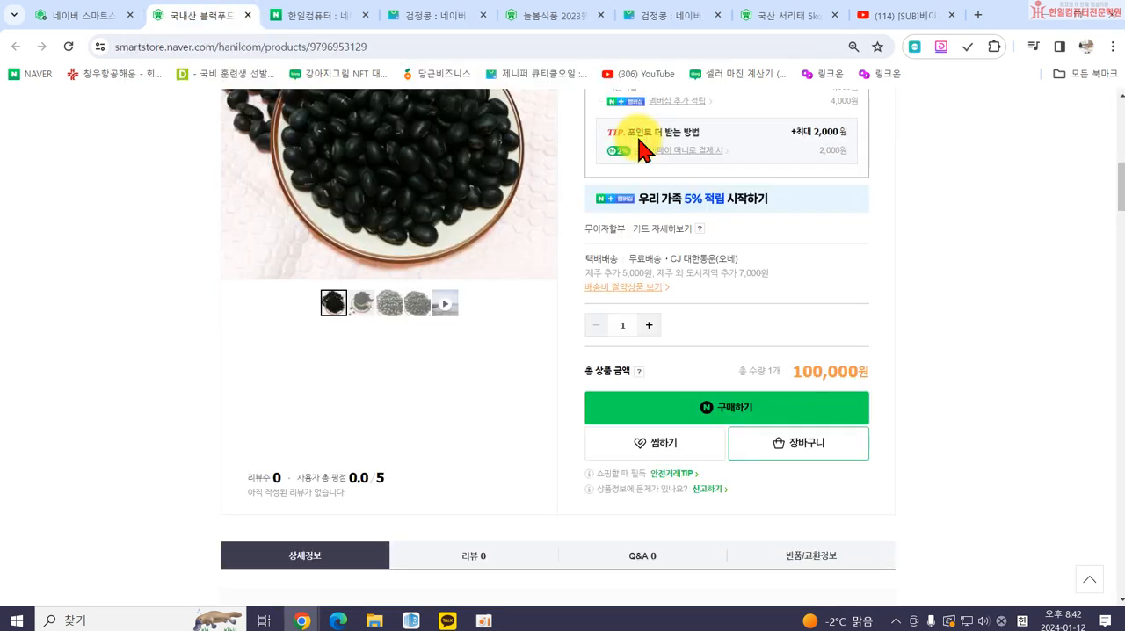
{"action": "left_click", "coordinate": [79, 16]}
{"action": "left_click", "coordinate": [247, 15]}
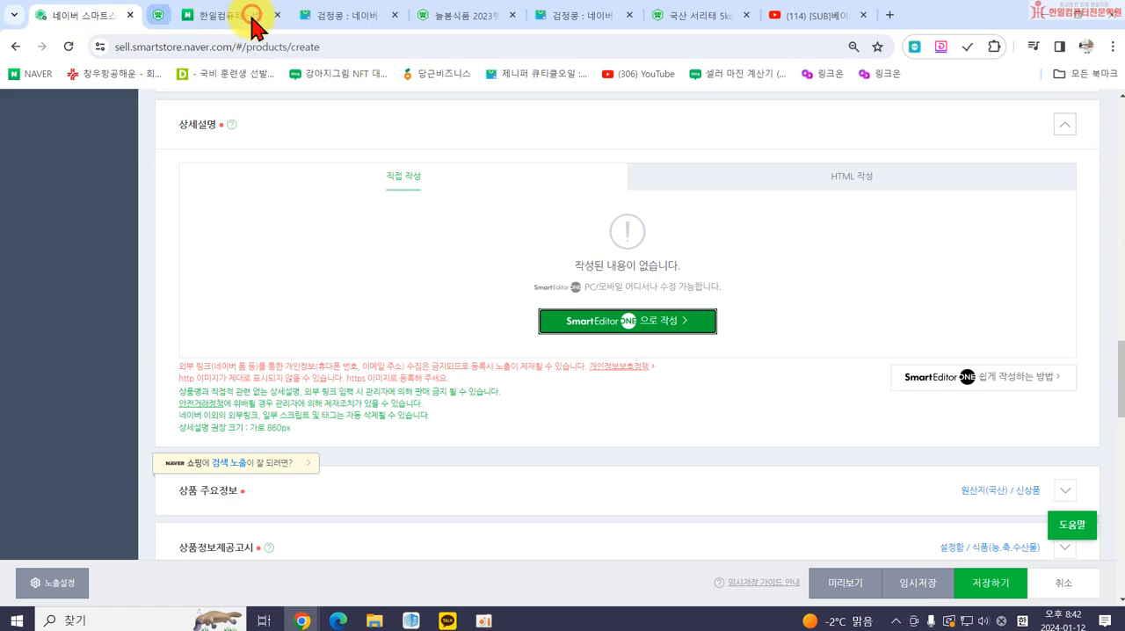
{"action": "scroll", "coordinate": [495, 327], "scroll_direction": "up", "scroll_amount": 15}
{"action": "scroll", "coordinate": [235, 226], "scroll_direction": "up", "scroll_amount": 10}
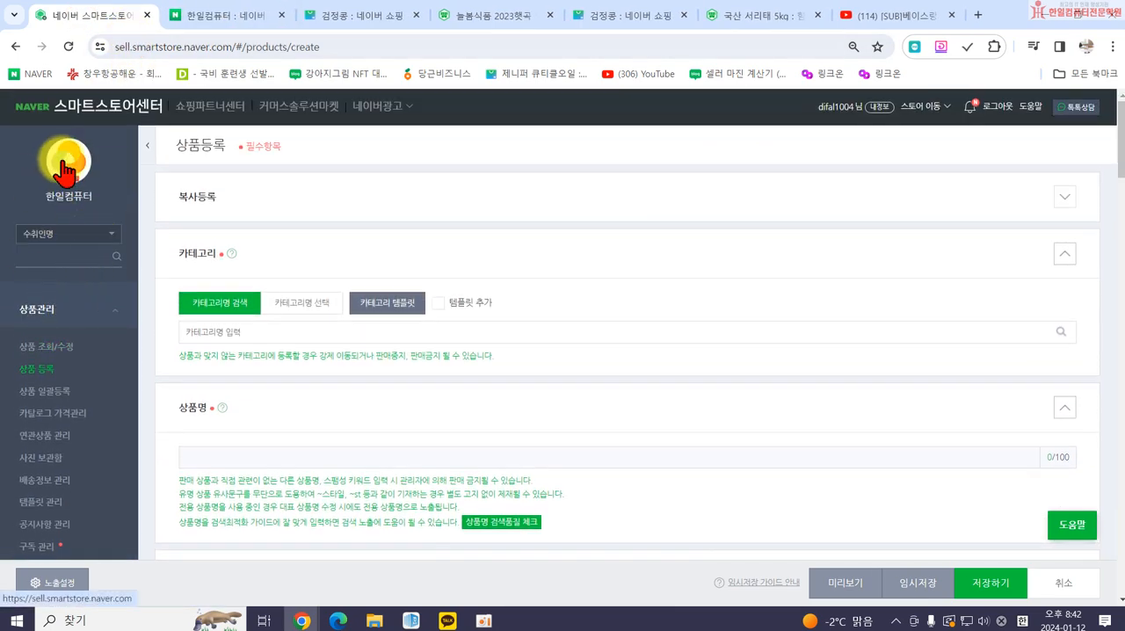
Search 상품 조회/수정 for 판매중 products registered within the past 1년, dismissing the discount notice.
{"action": "left_click", "coordinate": [31, 351]}
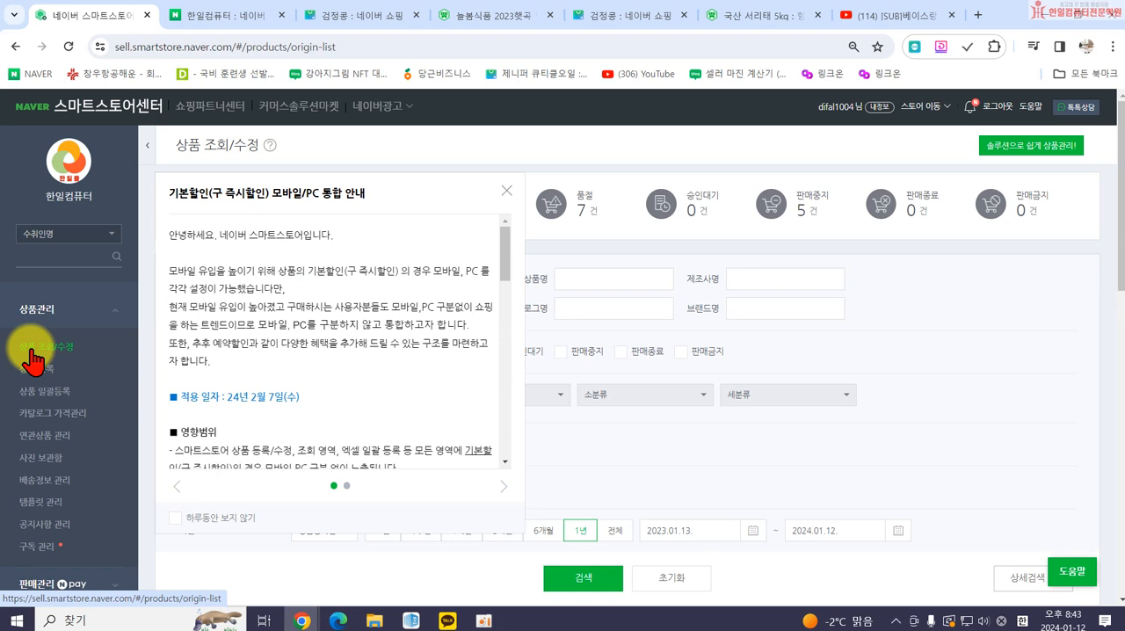
{"action": "left_click", "coordinate": [506, 192]}
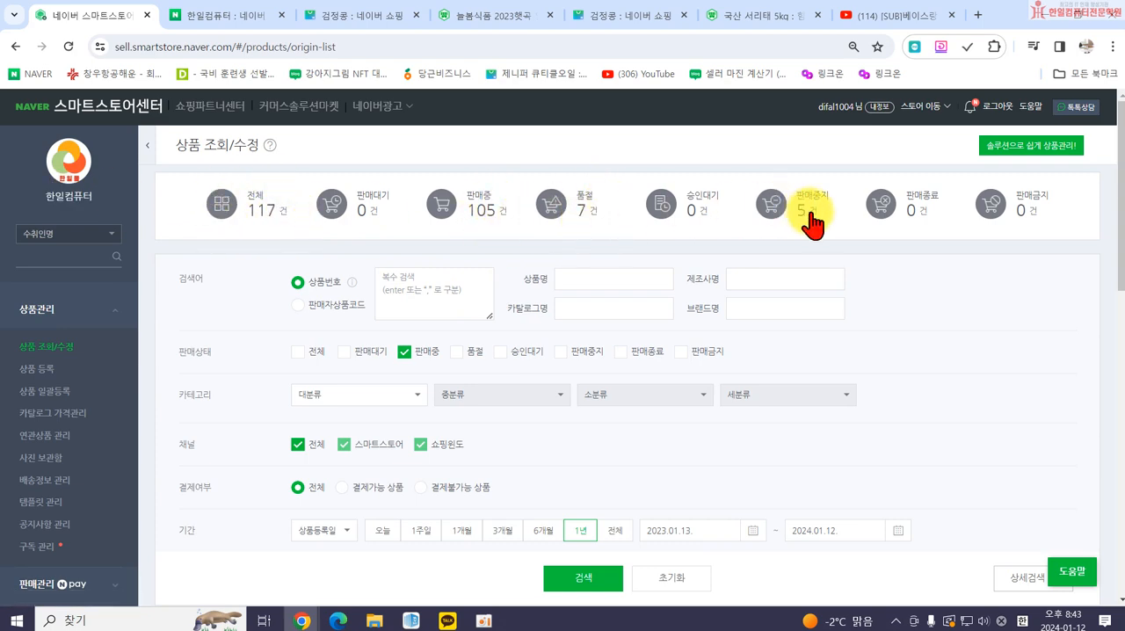
{"action": "scroll", "coordinate": [650, 224], "scroll_direction": "down", "scroll_amount": 3}
{"action": "left_click", "coordinate": [585, 358]}
{"action": "scroll", "coordinate": [586, 351], "scroll_direction": "down", "scroll_amount": 1}
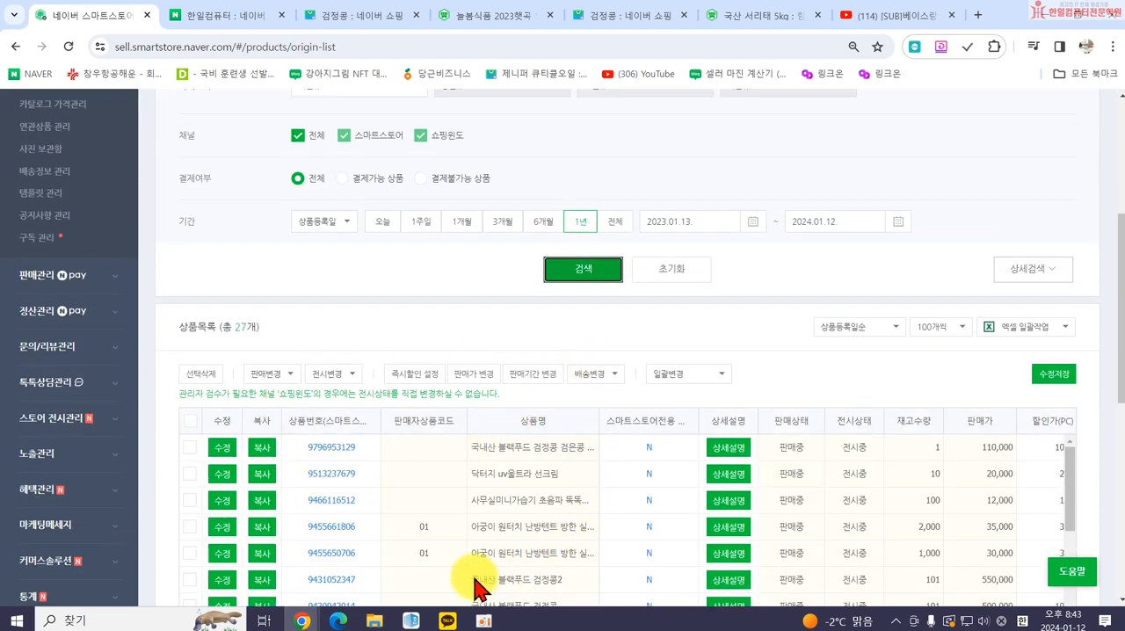
{"action": "scroll", "coordinate": [615, 352], "scroll_direction": "down", "scroll_amount": 2}
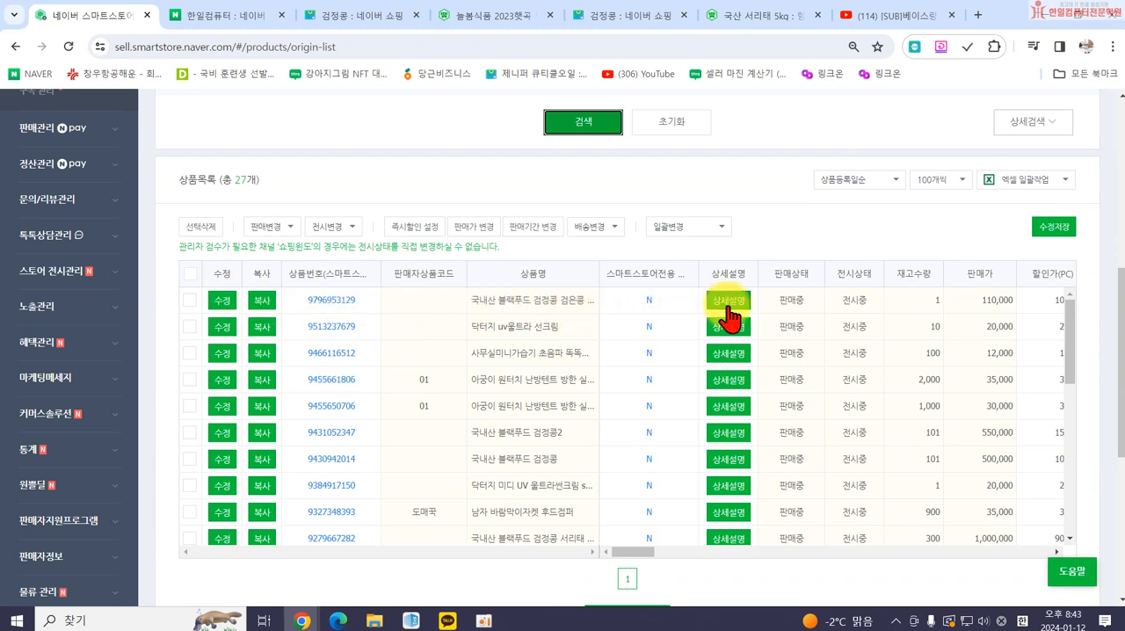
View the store page of the newest black bean product in the list, then close it.
{"action": "left_click", "coordinate": [331, 300]}
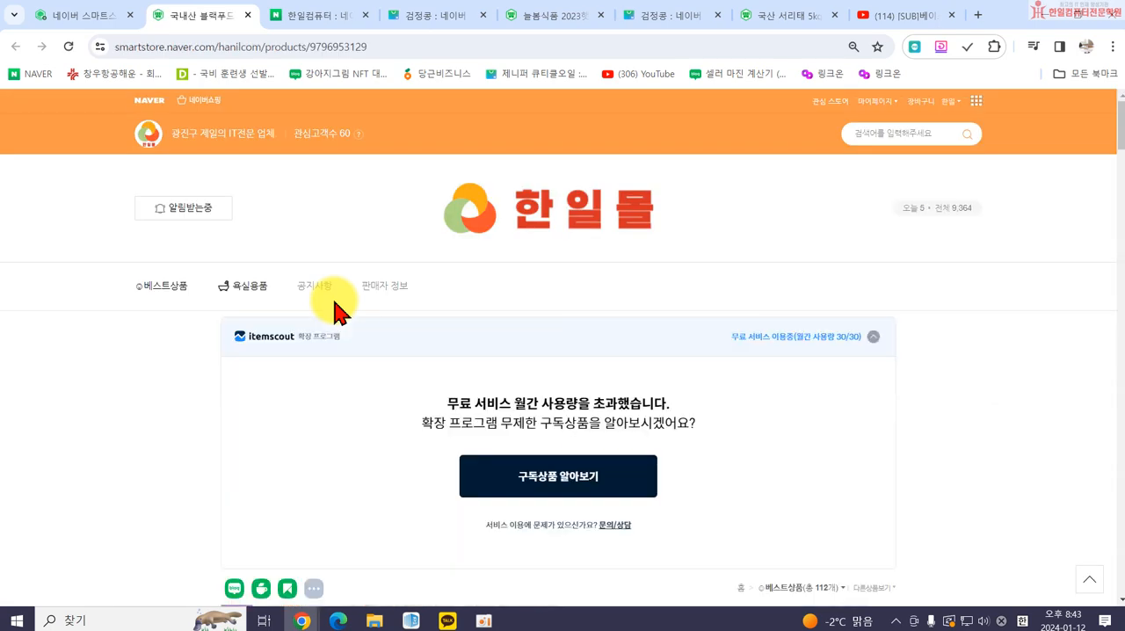
{"action": "scroll", "coordinate": [338, 308], "scroll_direction": "down", "scroll_amount": 10}
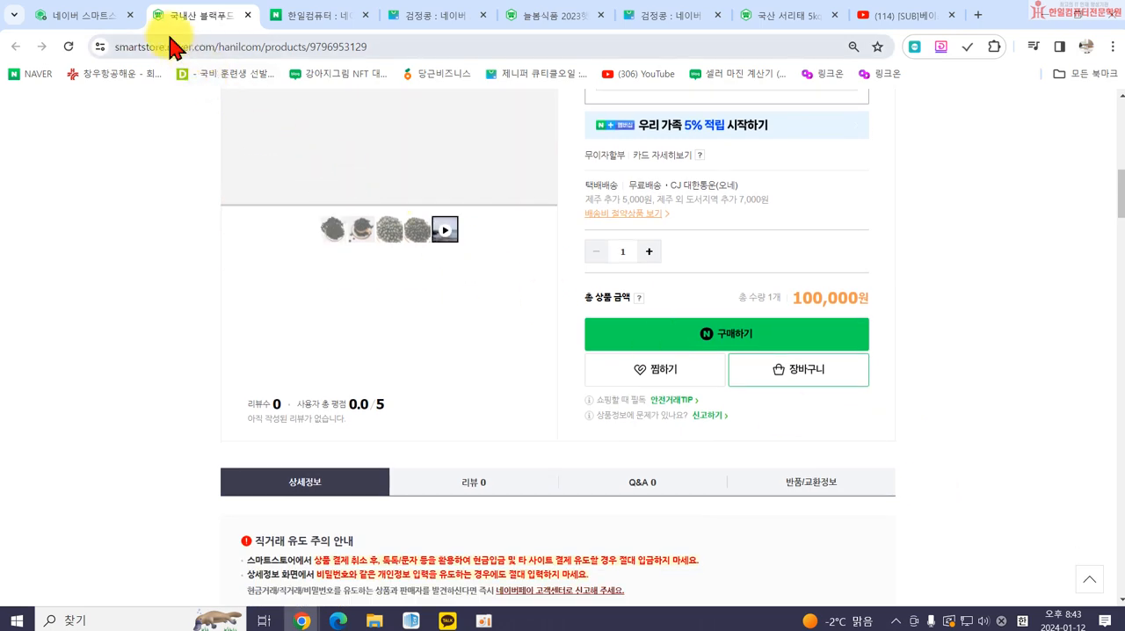
{"action": "left_click", "coordinate": [248, 15]}
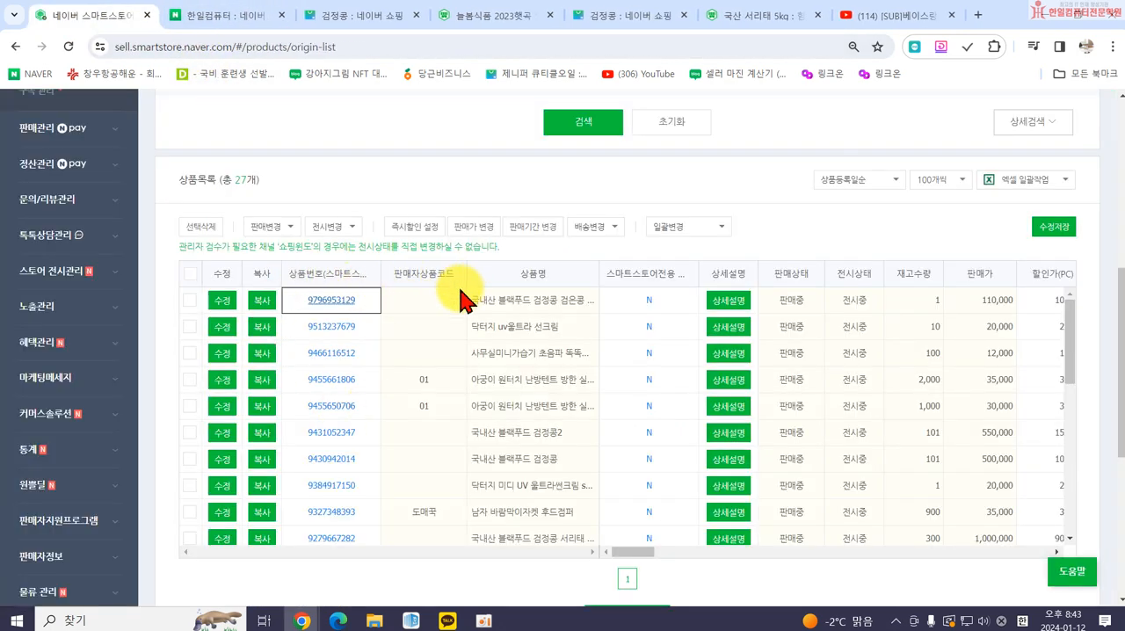
Open the newest black bean product for editing, dismiss the certification notice, and return to the product list without saving.
{"action": "left_click", "coordinate": [223, 302]}
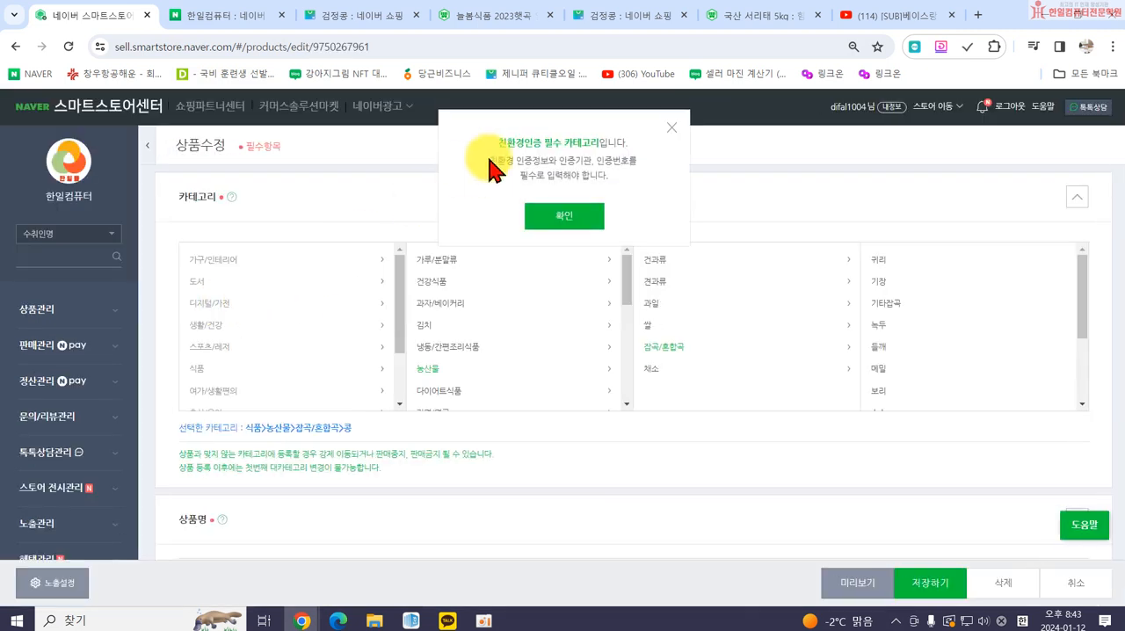
{"action": "left_click", "coordinate": [672, 130]}
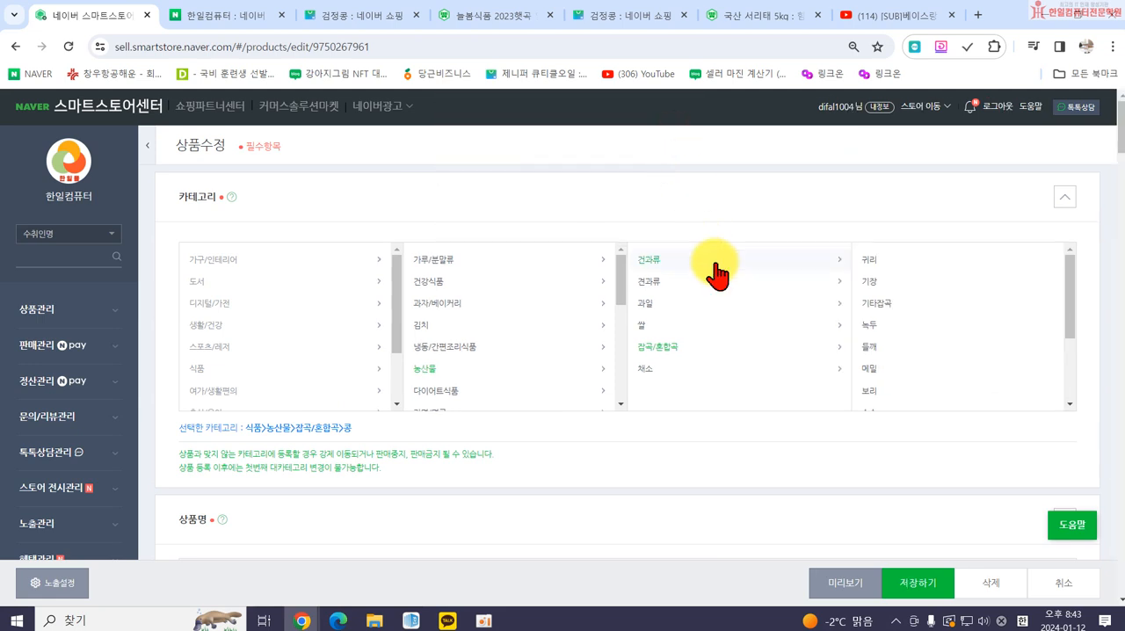
{"action": "left_click", "coordinate": [15, 48]}
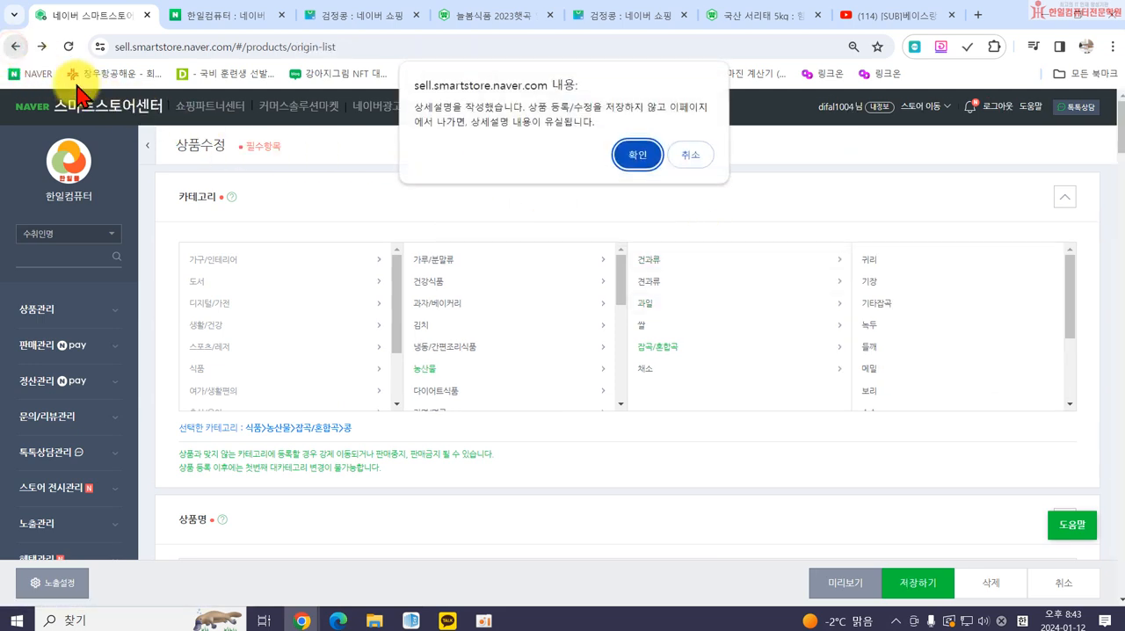
{"action": "left_click", "coordinate": [631, 155]}
Dismiss the discount notice and review the edit and copy options in the product list.
{"action": "scroll", "coordinate": [121, 307], "scroll_direction": "up", "scroll_amount": 10}
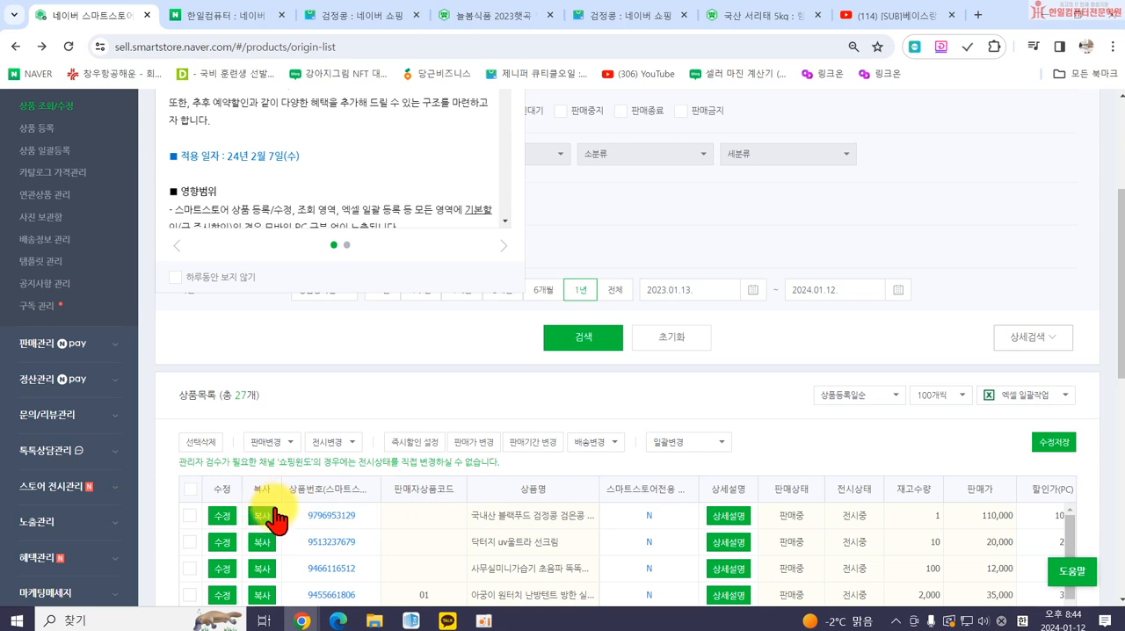
{"action": "scroll", "coordinate": [427, 319], "scroll_direction": "up", "scroll_amount": 3}
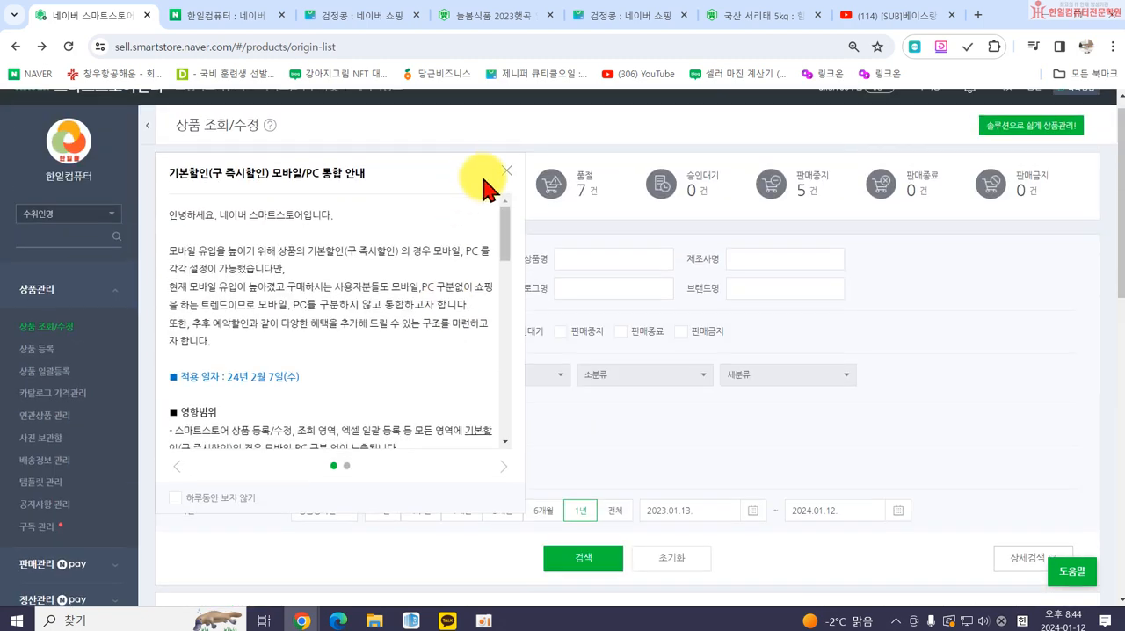
{"action": "left_click", "coordinate": [510, 178]}
{"action": "scroll", "coordinate": [580, 386], "scroll_direction": "down", "scroll_amount": 2}
{"action": "scroll", "coordinate": [639, 450], "scroll_direction": "down", "scroll_amount": 1}
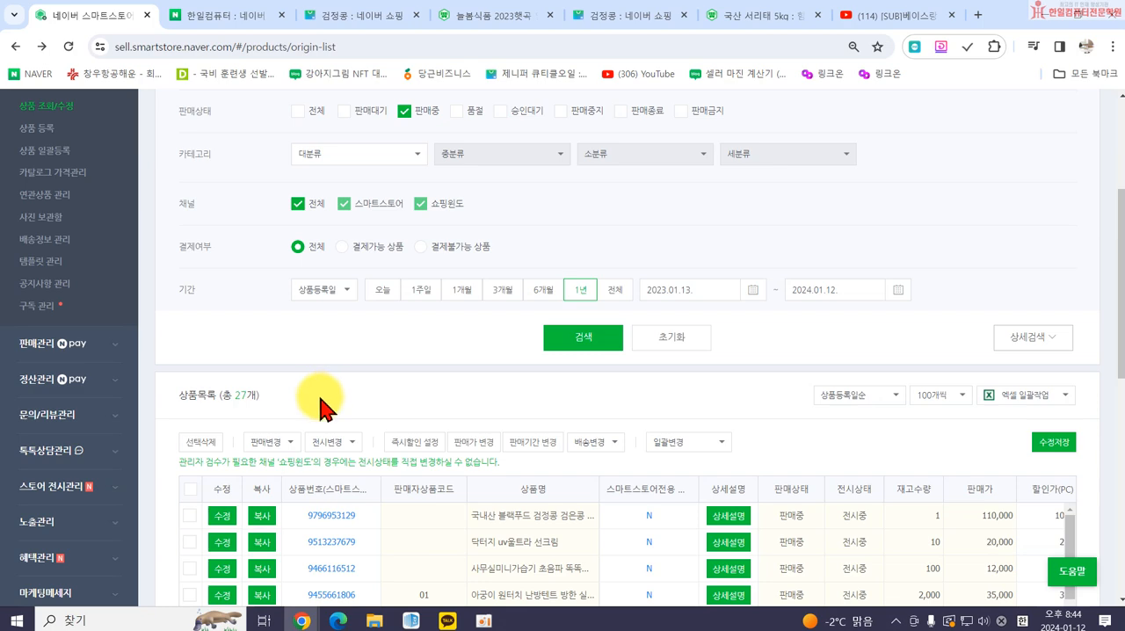
Start a new product registration using 복사등록 to copy the 국내산 블랙푸드 검정콩 검은콩 서리태 product.
{"action": "scroll", "coordinate": [319, 406], "scroll_direction": "up", "scroll_amount": 3}
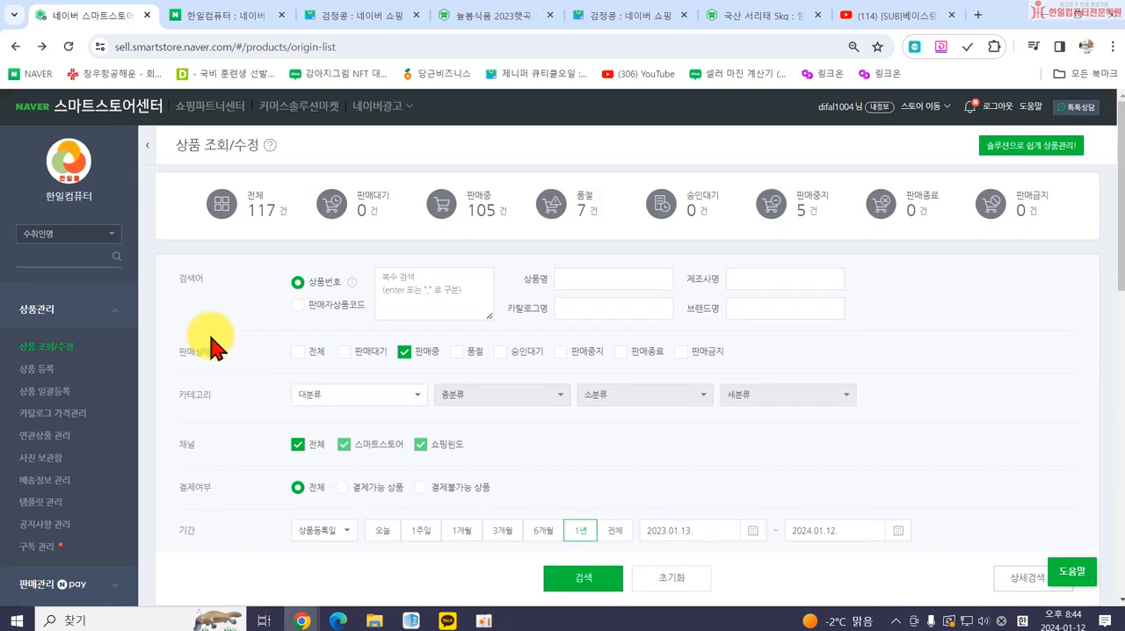
{"action": "left_click", "coordinate": [39, 369]}
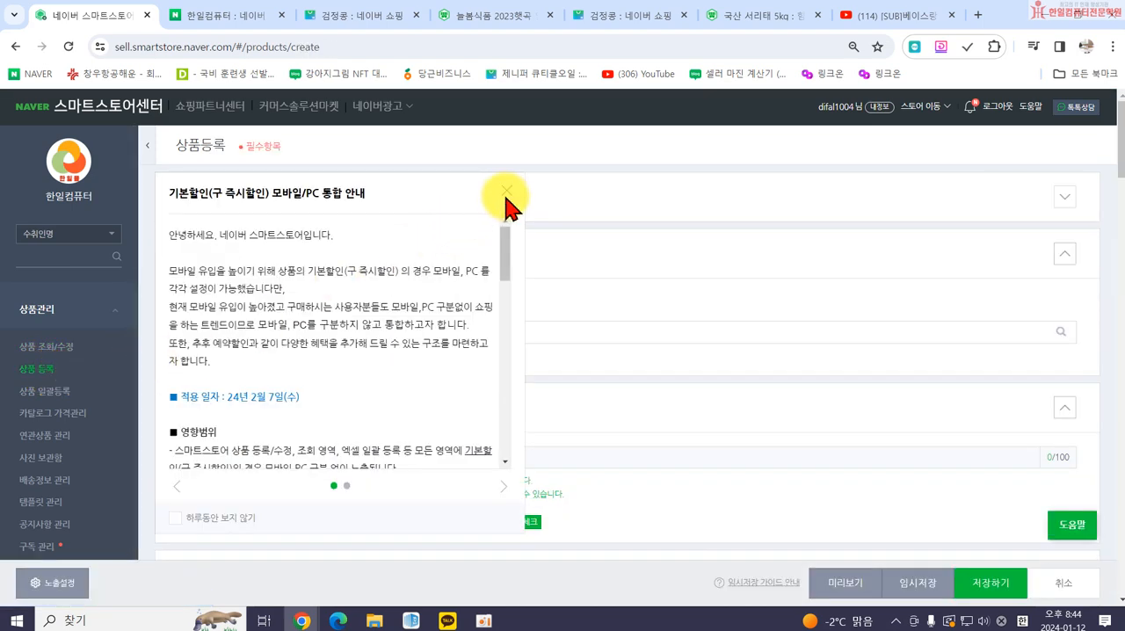
{"action": "left_click", "coordinate": [507, 191]}
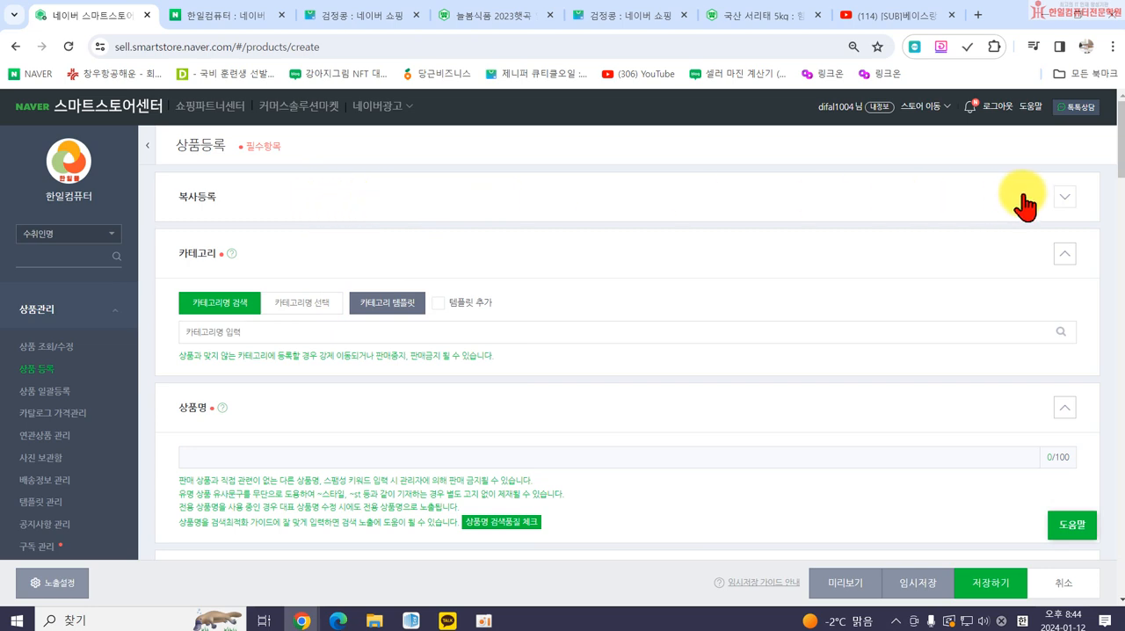
{"action": "left_click", "coordinate": [1064, 196]}
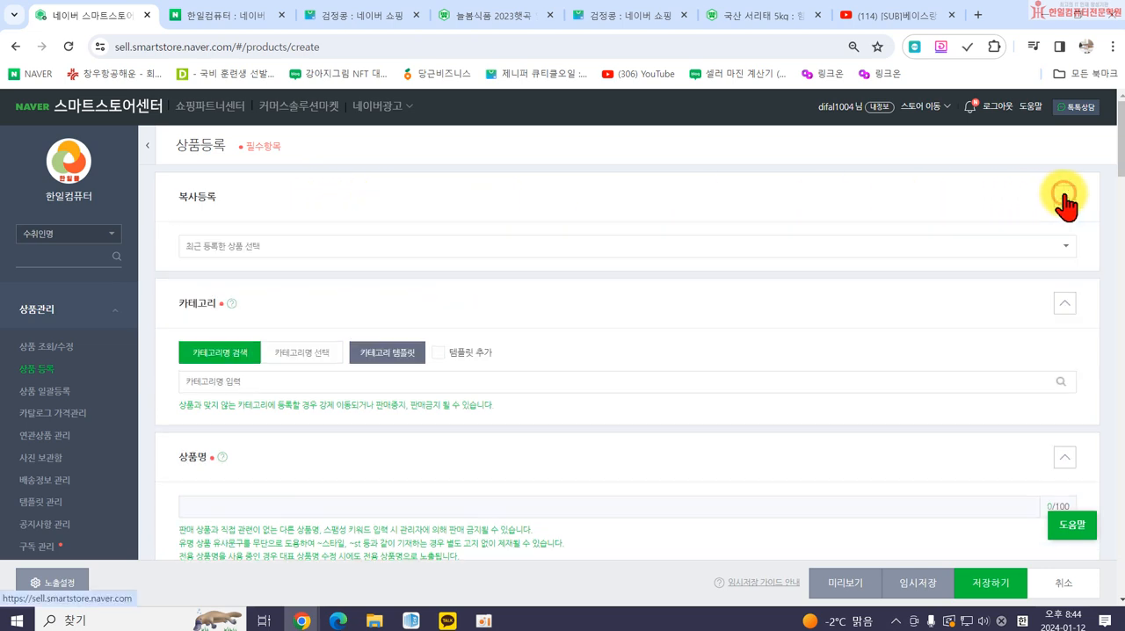
{"action": "left_click", "coordinate": [470, 250]}
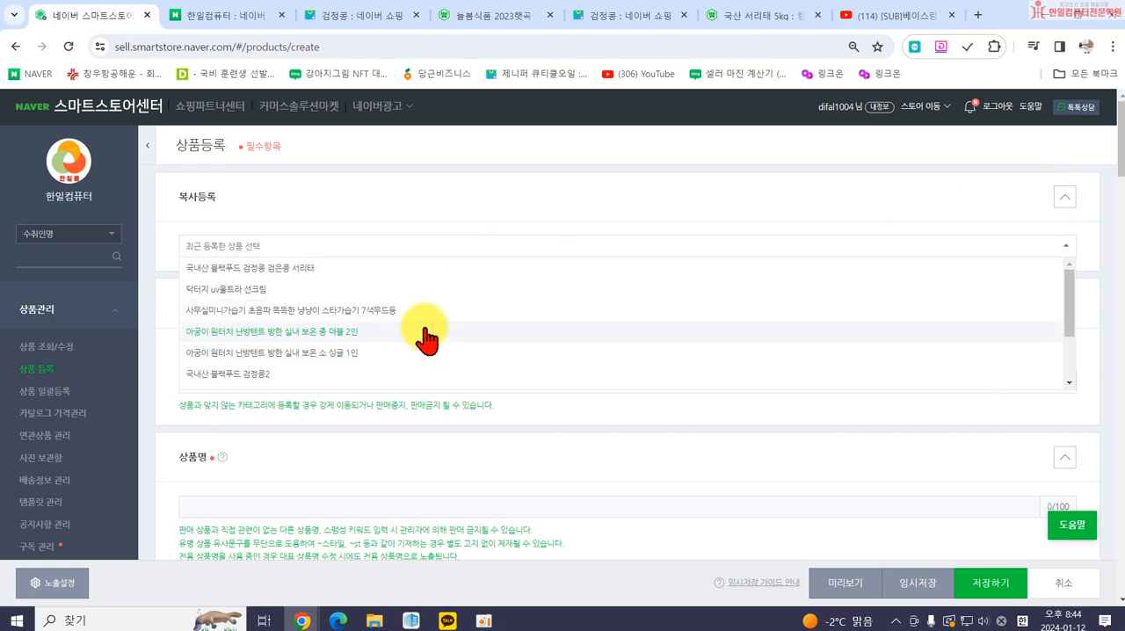
{"action": "left_click", "coordinate": [295, 271]}
{"action": "left_click", "coordinate": [614, 201]}
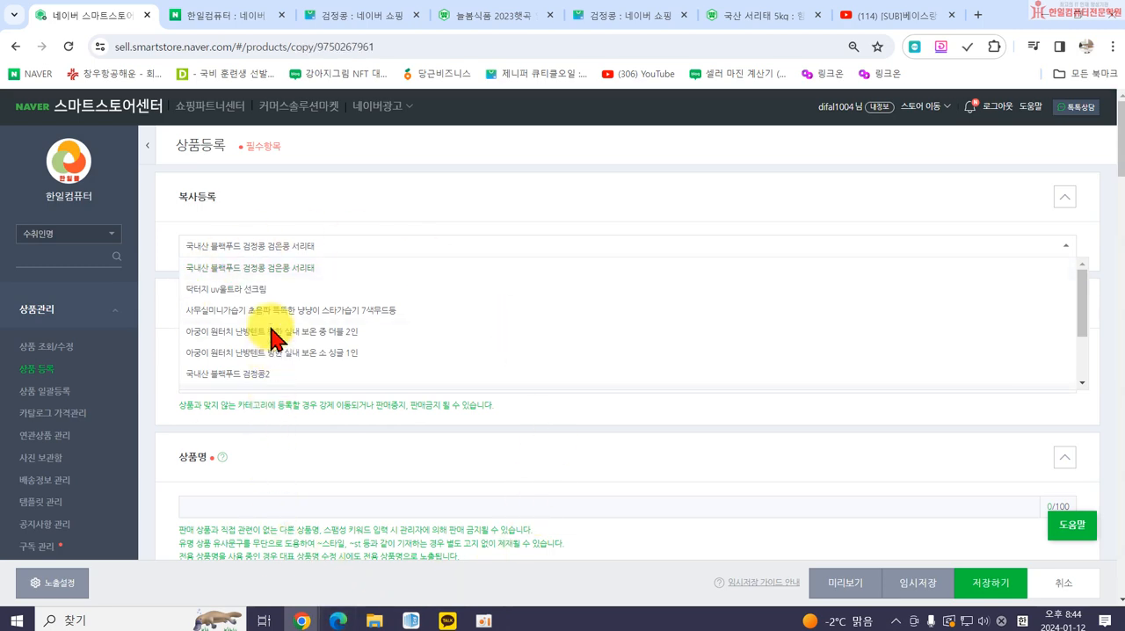
{"action": "left_click", "coordinate": [541, 209]}
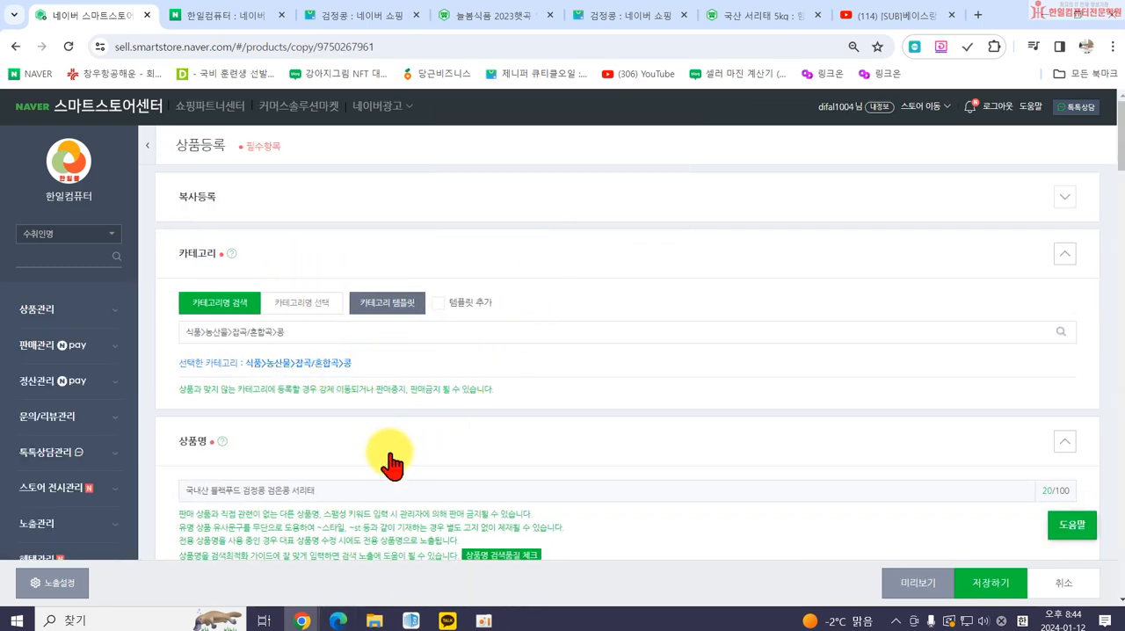
Append 복사본 to the copied product's name.
{"action": "left_click", "coordinate": [321, 341]}
{"action": "scroll", "coordinate": [346, 392], "scroll_direction": "down", "scroll_amount": 2}
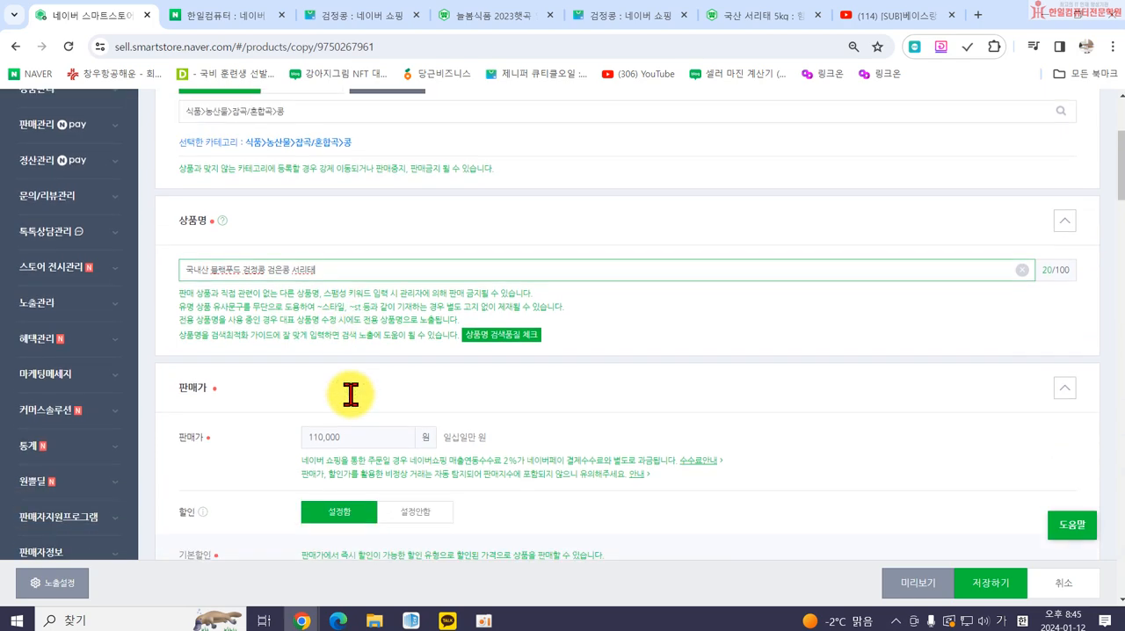
{"action": "scroll", "coordinate": [356, 407], "scroll_direction": "down", "scroll_amount": 2}
{"action": "scroll", "coordinate": [369, 322], "scroll_direction": "up", "scroll_amount": 4}
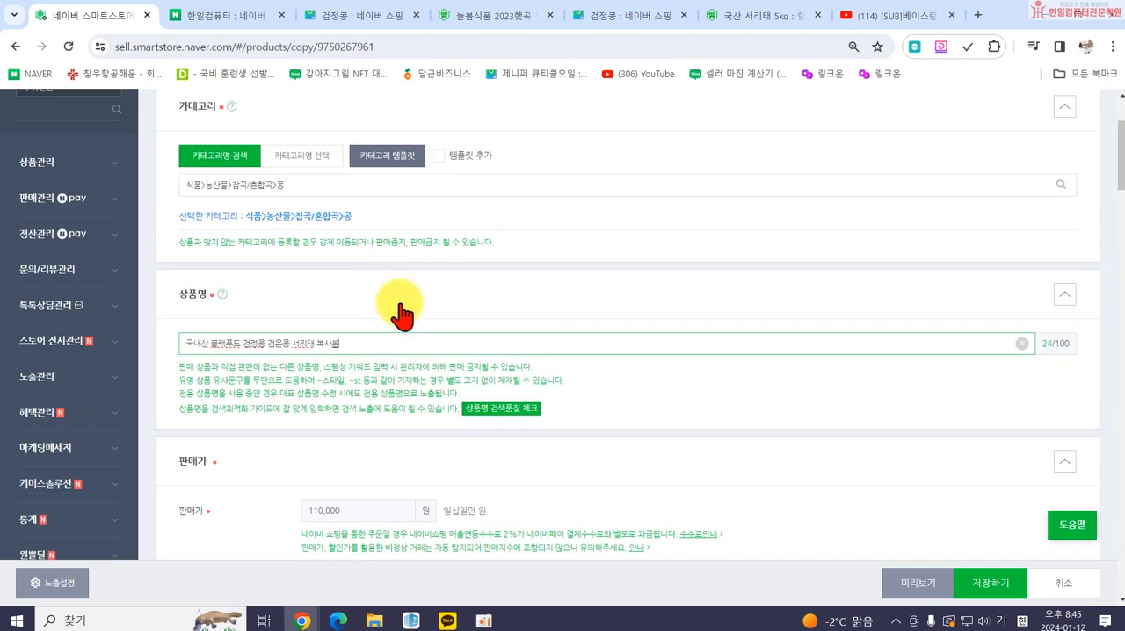
Set the copied product's sale price to 200000 won.
{"action": "scroll", "coordinate": [357, 327], "scroll_direction": "down", "scroll_amount": 3}
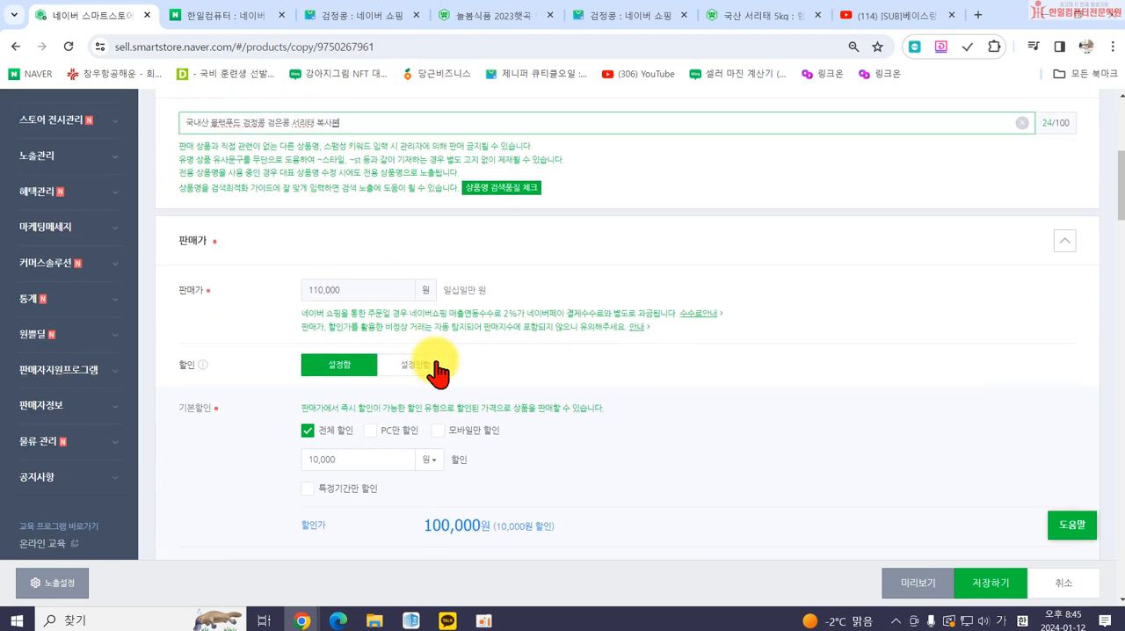
{"action": "double_click", "coordinate": [351, 294]}
{"action": "type", "text": "20000"}
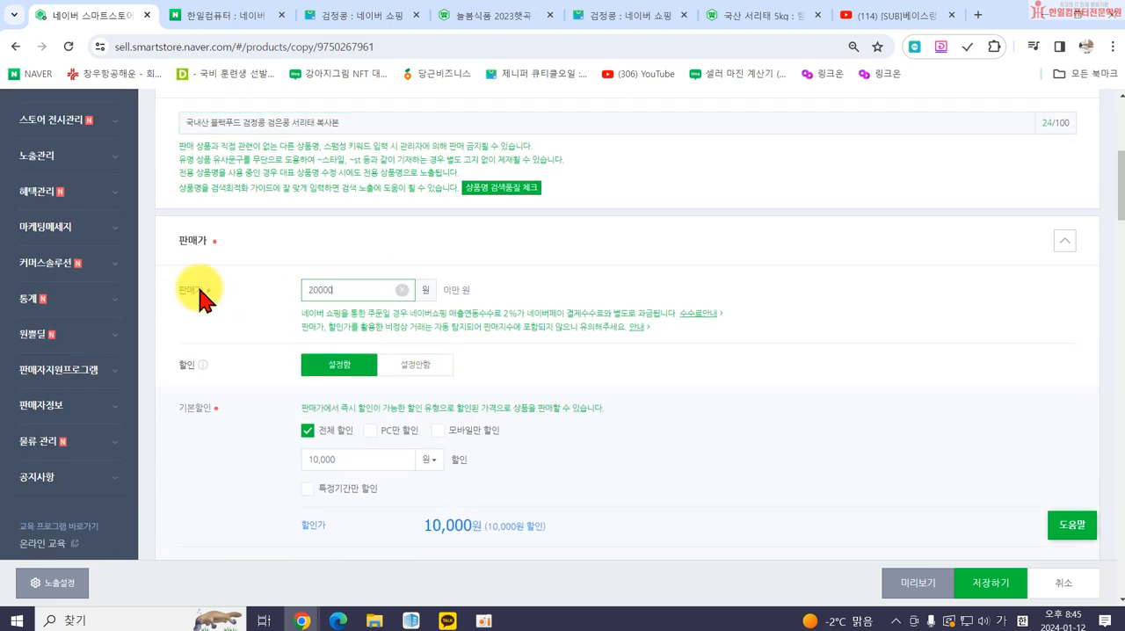
{"action": "scroll", "coordinate": [477, 364], "scroll_direction": "down", "scroll_amount": 2}
{"action": "scroll", "coordinate": [572, 376], "scroll_direction": "up", "scroll_amount": 2}
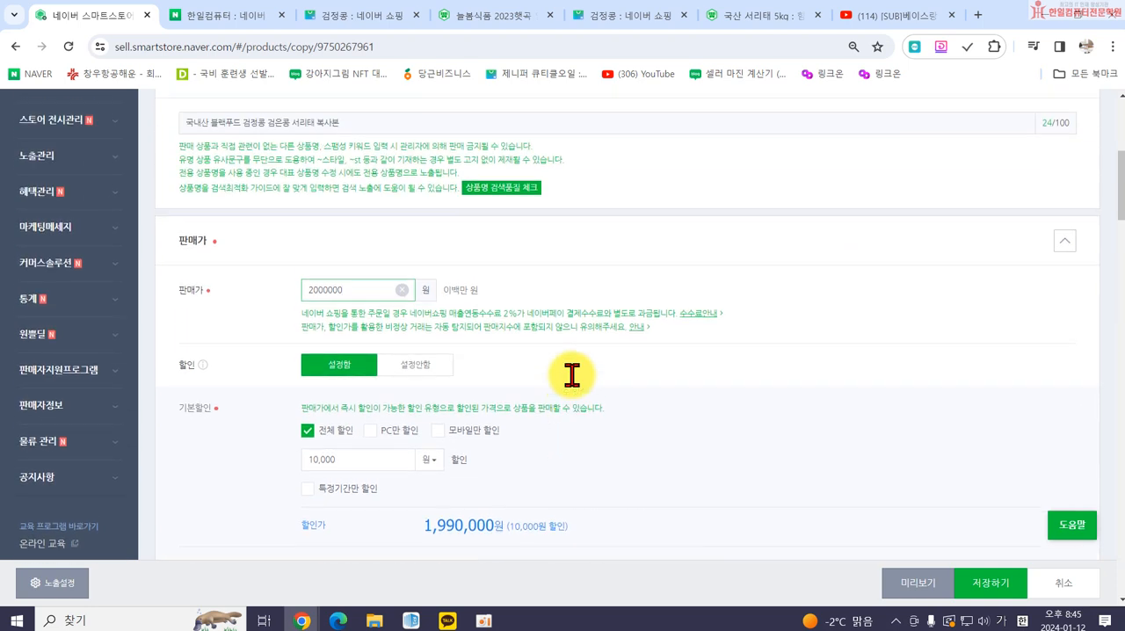
{"action": "key", "text": "BackSpace"}
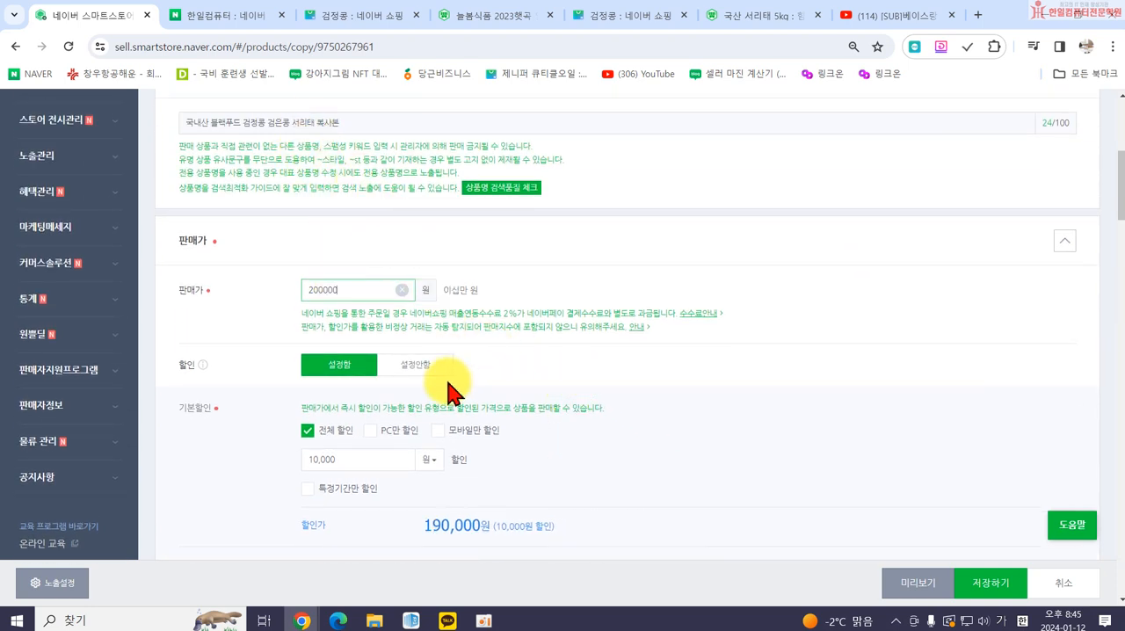
Replace the copied product's 대표이미지 with the photo of black beans heaped in a cup.
{"action": "scroll", "coordinate": [598, 477], "scroll_direction": "down", "scroll_amount": 10}
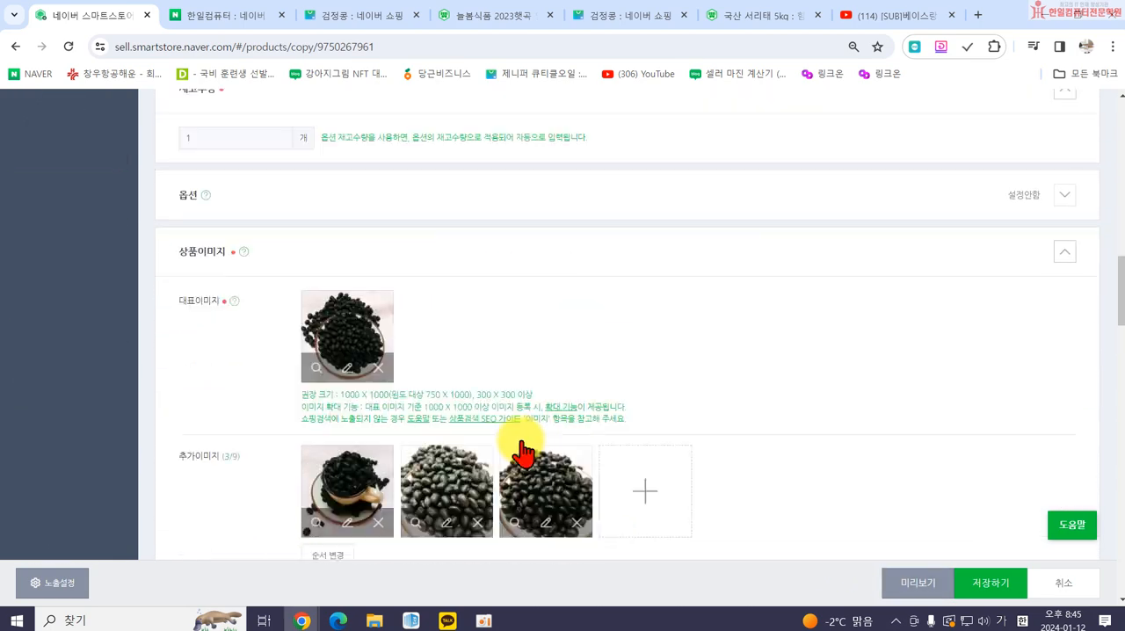
{"action": "scroll", "coordinate": [330, 376], "scroll_direction": "down", "scroll_amount": 1}
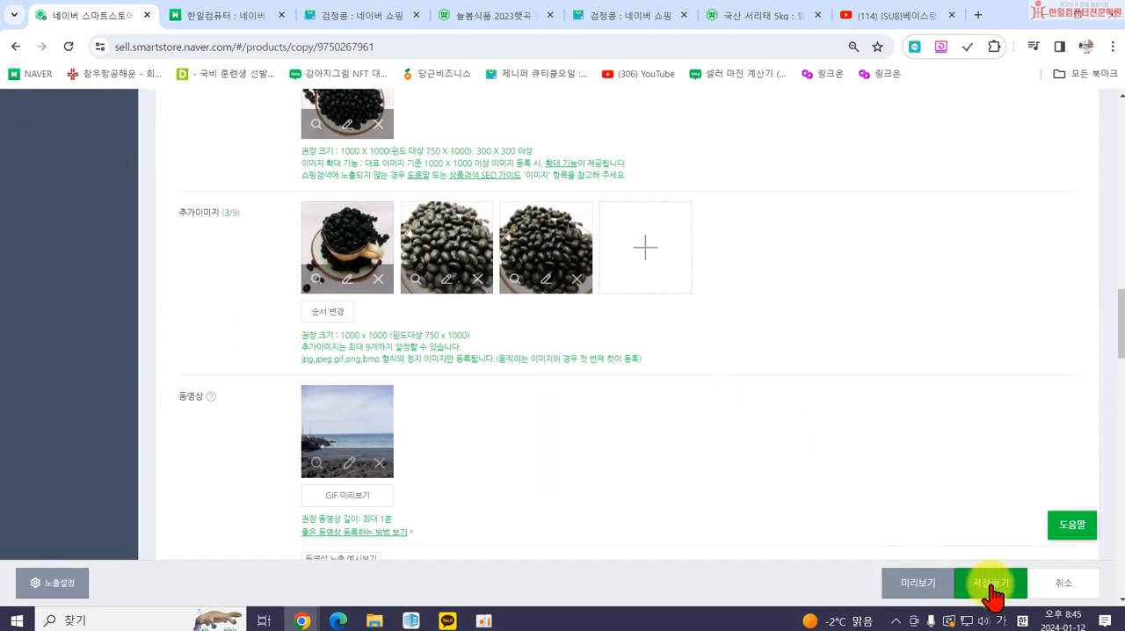
{"action": "scroll", "coordinate": [431, 255], "scroll_direction": "up", "scroll_amount": 1}
{"action": "left_click", "coordinate": [384, 209]}
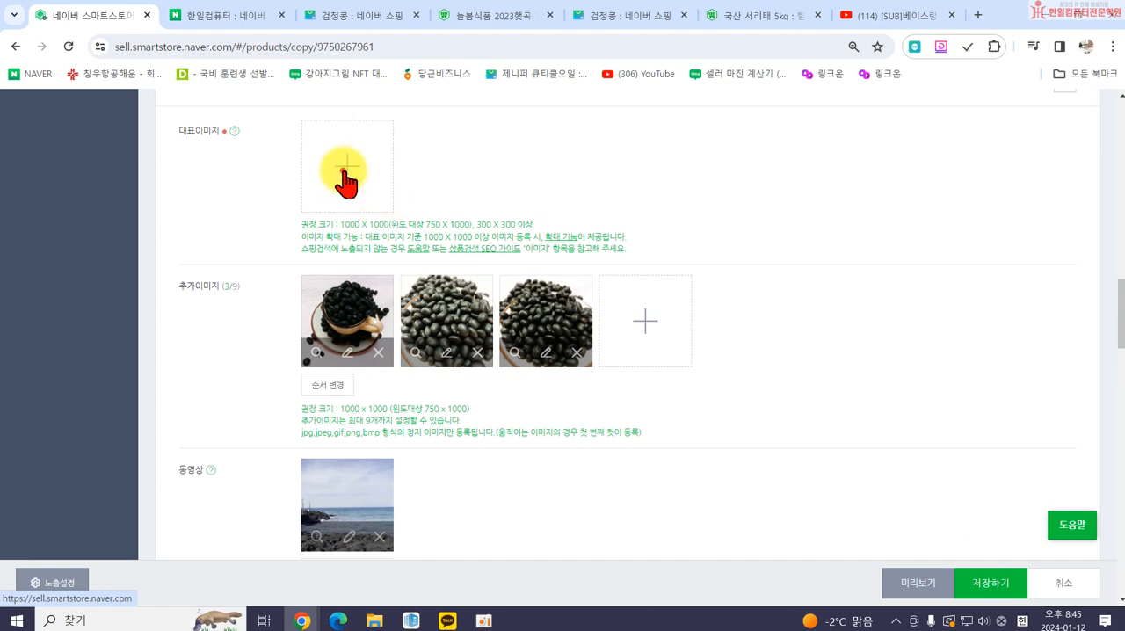
{"action": "left_click", "coordinate": [539, 198]}
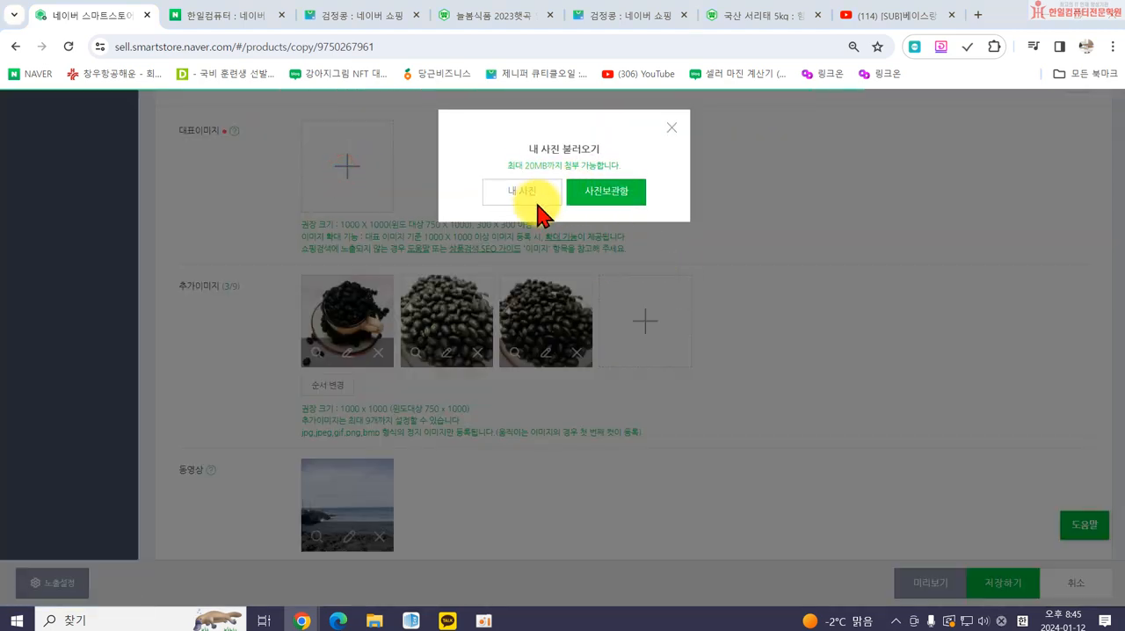
{"action": "scroll", "coordinate": [316, 220], "scroll_direction": "down", "scroll_amount": 6}
{"action": "double_click", "coordinate": [253, 174]}
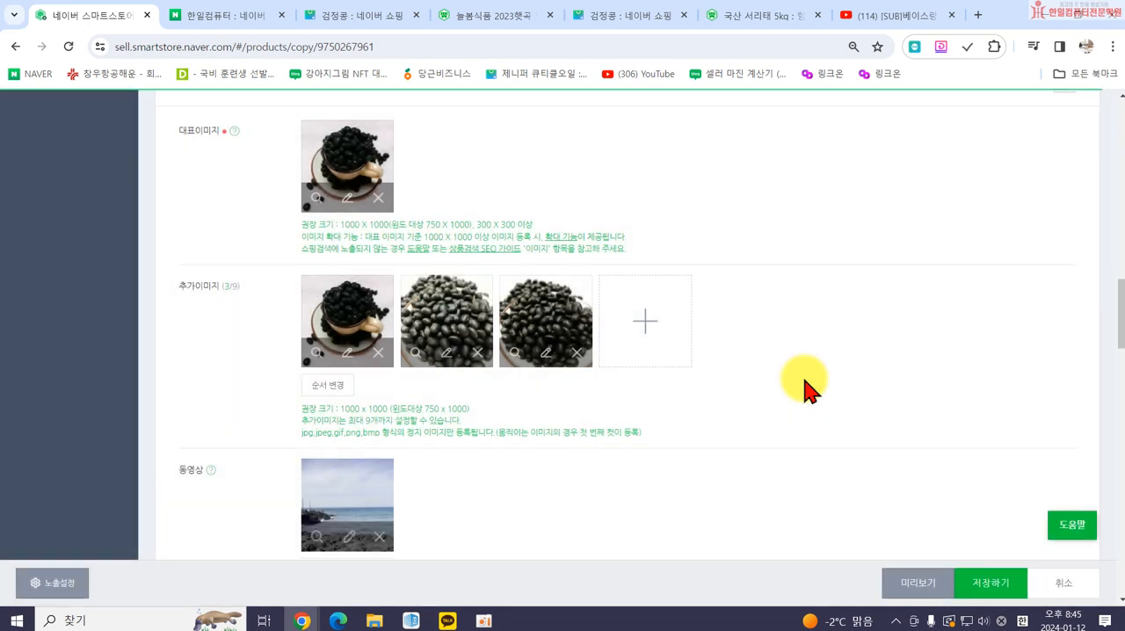
Save the copied product, go to 상품관리, and dismiss the discount notice.
{"action": "left_click", "coordinate": [976, 575]}
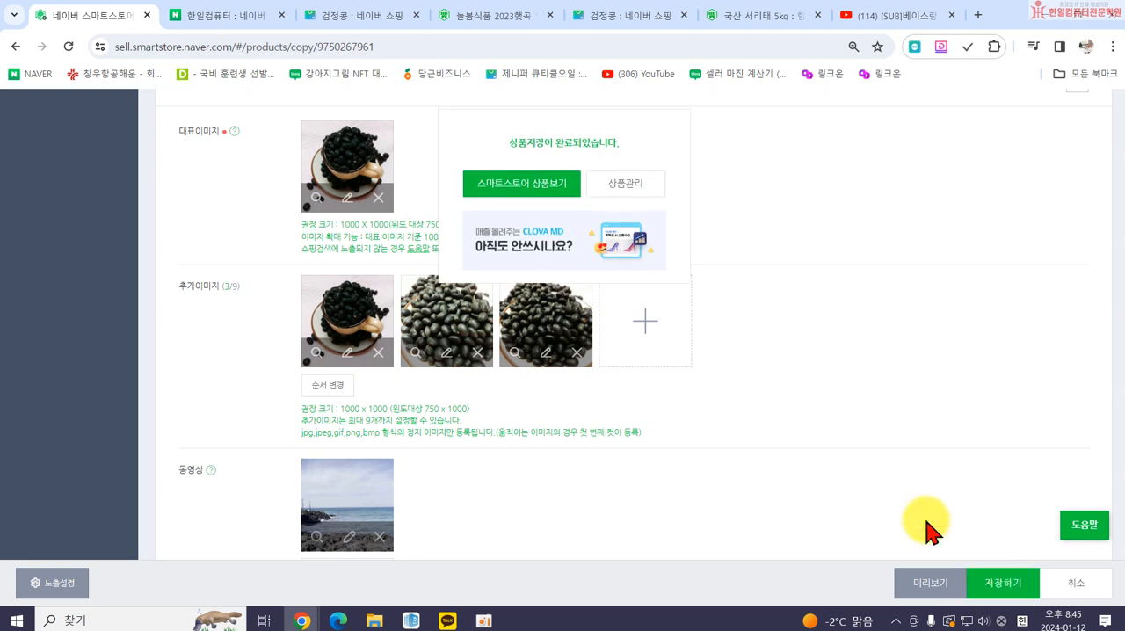
{"action": "left_click", "coordinate": [629, 185]}
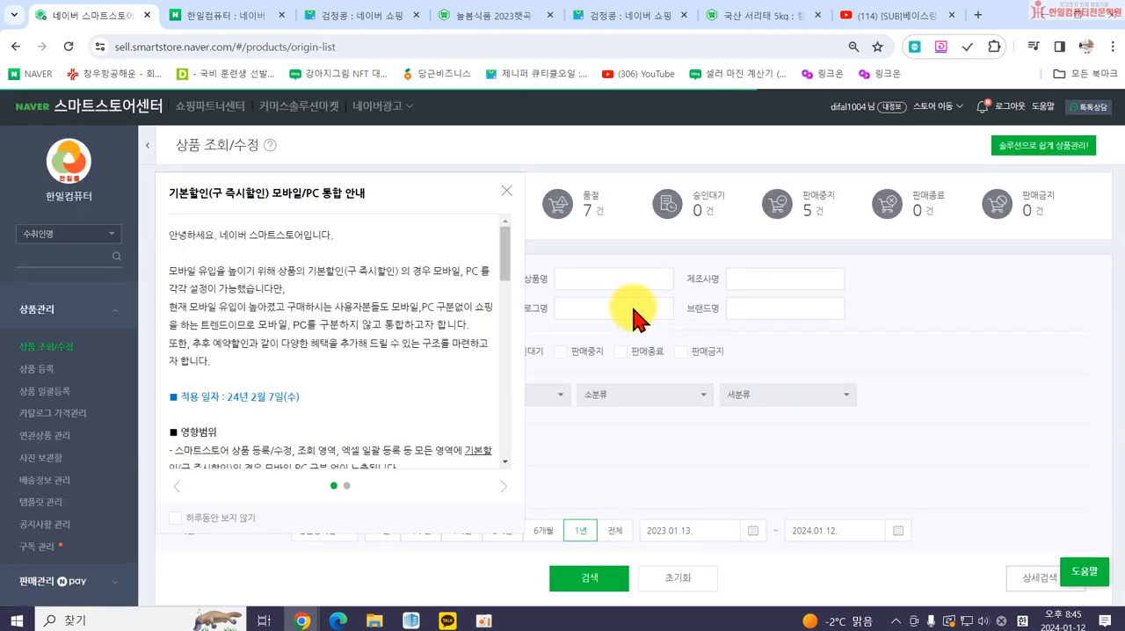
{"action": "left_click", "coordinate": [508, 190]}
Clear the 상품번호 filter and search the product list again for all 판매중 products.
{"action": "scroll", "coordinate": [509, 308], "scroll_direction": "down", "scroll_amount": 4}
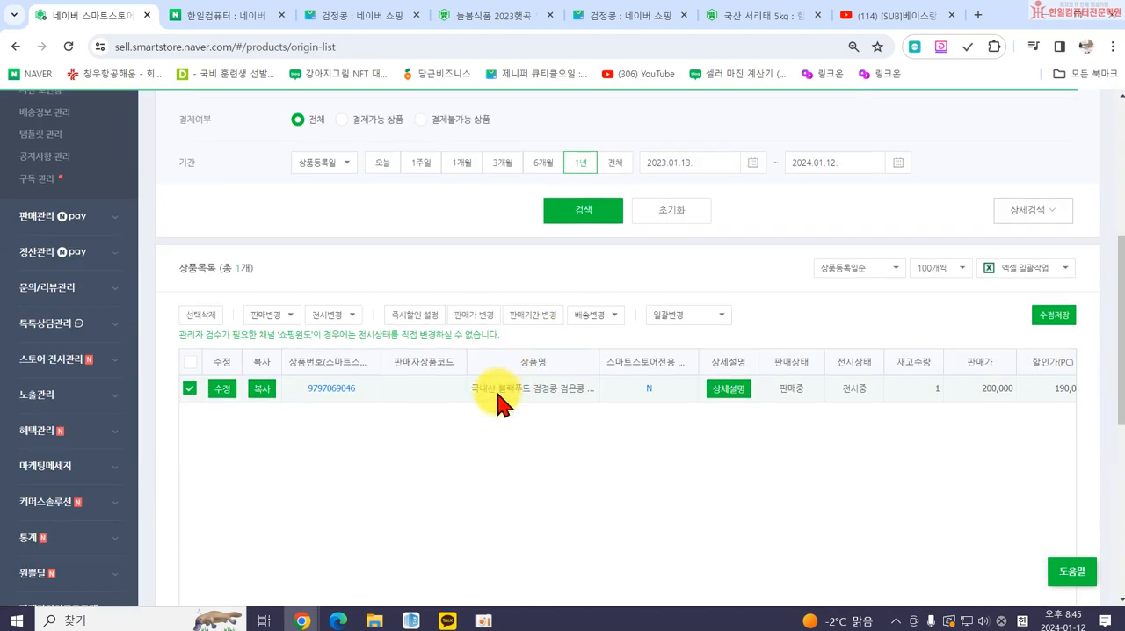
{"action": "left_click", "coordinate": [582, 219]}
{"action": "scroll", "coordinate": [243, 301], "scroll_direction": "up", "scroll_amount": 5}
{"action": "left_click_drag", "start_coordinate": [442, 278], "coordinate": [330, 280]}
{"action": "key", "text": "BackSpace"}
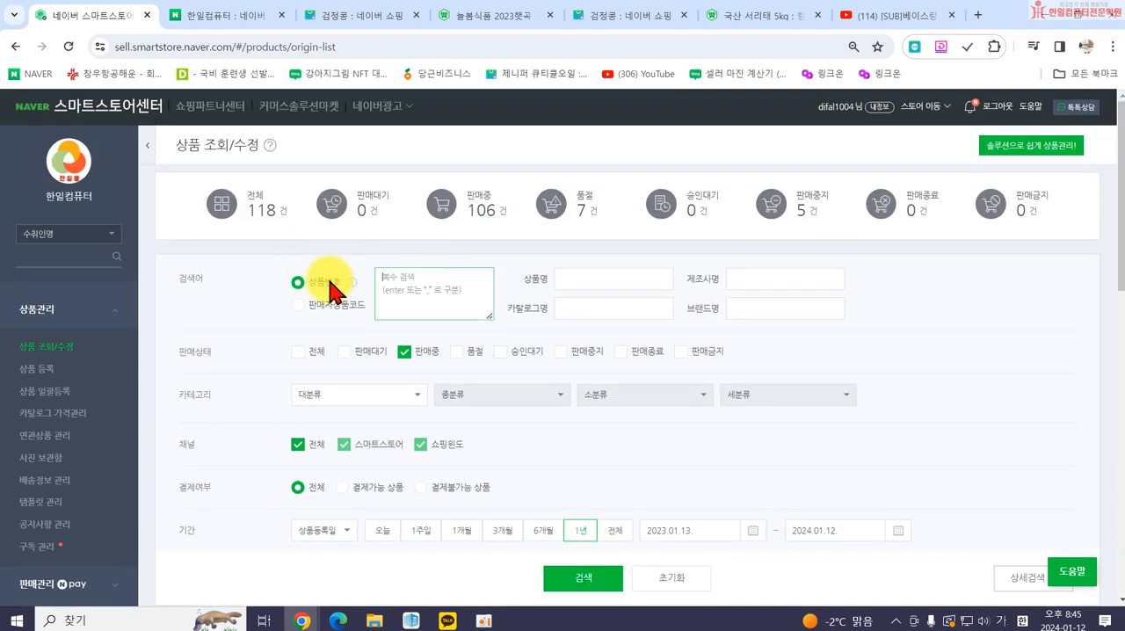
{"action": "left_click", "coordinate": [582, 577]}
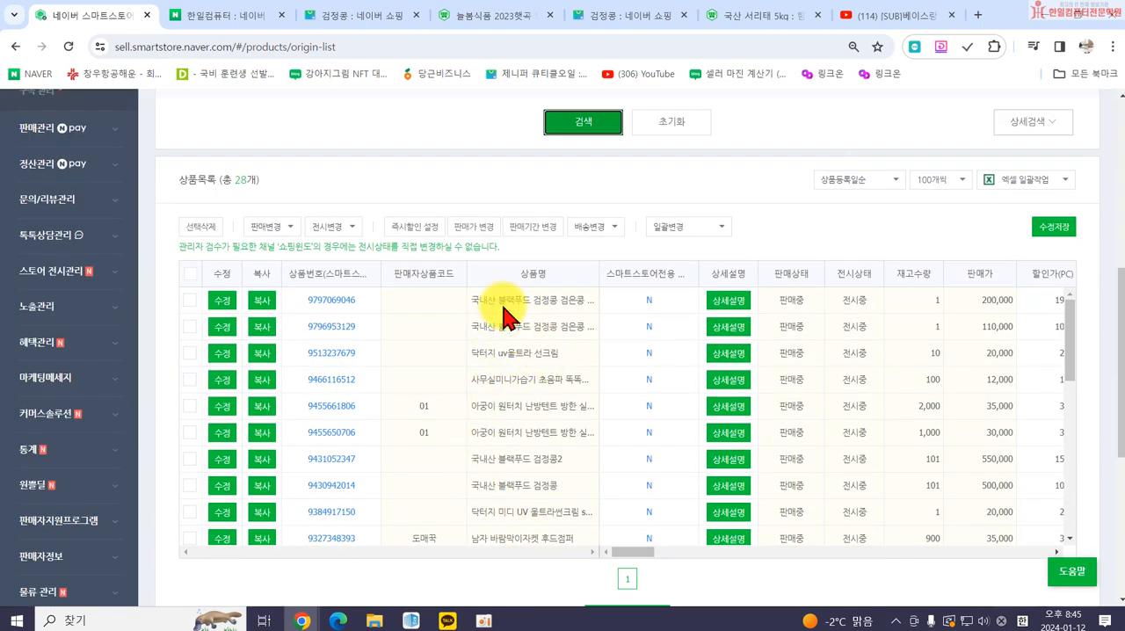
Open the 복사본 product's store page, check its name, price and photos, and close the page.
{"action": "left_click", "coordinate": [331, 300]}
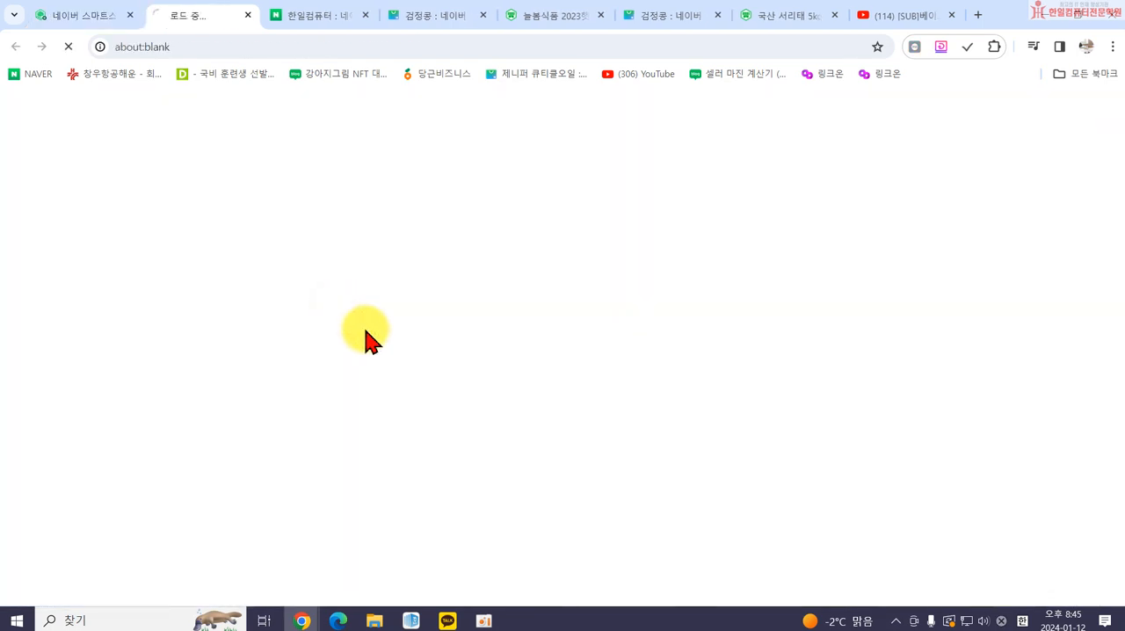
{"action": "scroll", "coordinate": [463, 470], "scroll_direction": "down", "scroll_amount": 2}
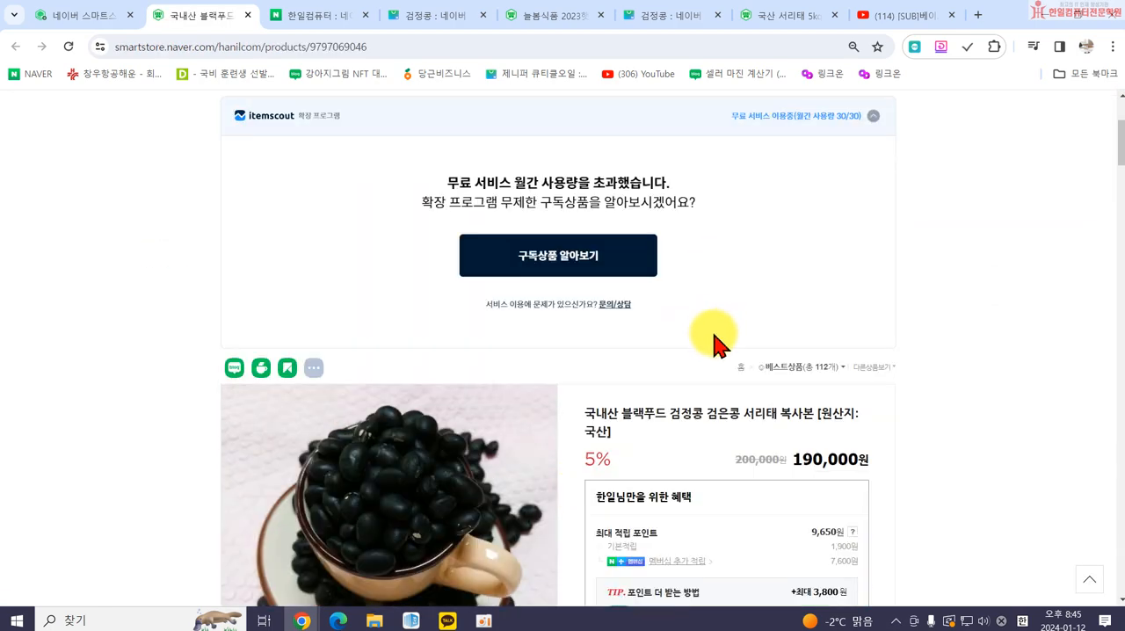
{"action": "scroll", "coordinate": [606, 341], "scroll_direction": "down", "scroll_amount": 2}
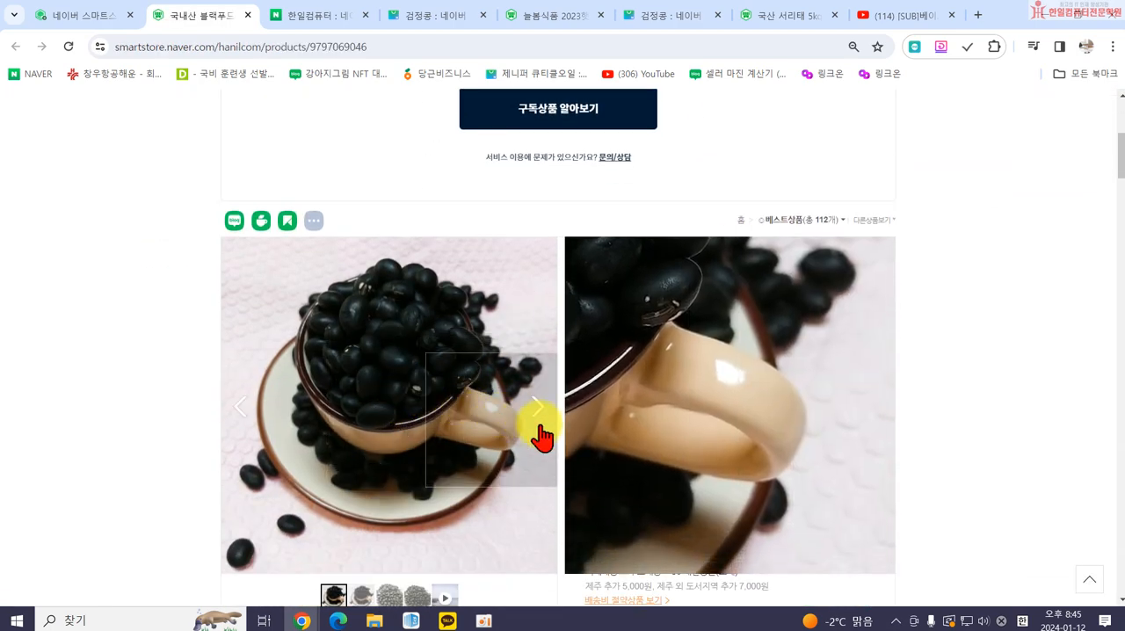
{"action": "scroll", "coordinate": [553, 448], "scroll_direction": "down", "scroll_amount": 1}
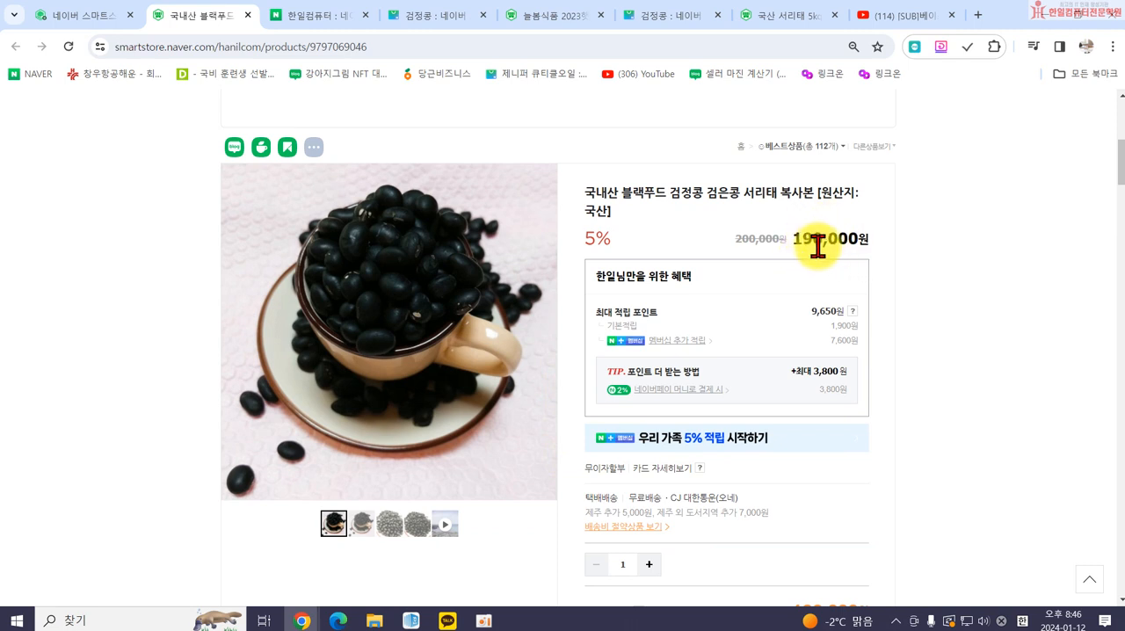
{"action": "scroll", "coordinate": [812, 250], "scroll_direction": "down", "scroll_amount": 1}
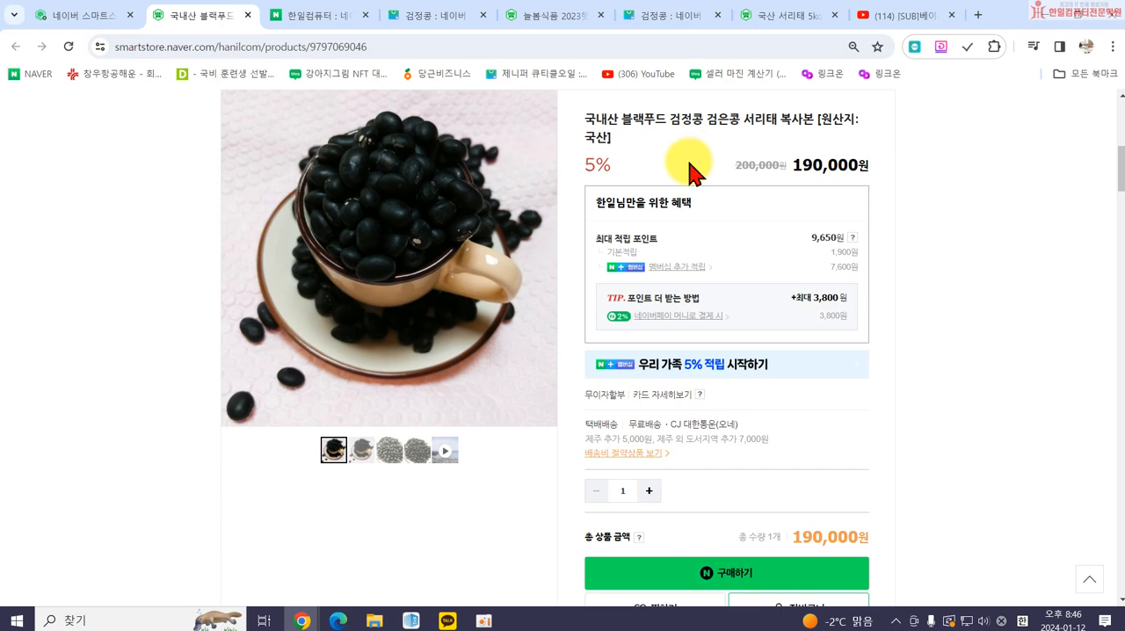
{"action": "left_click", "coordinate": [248, 15]}
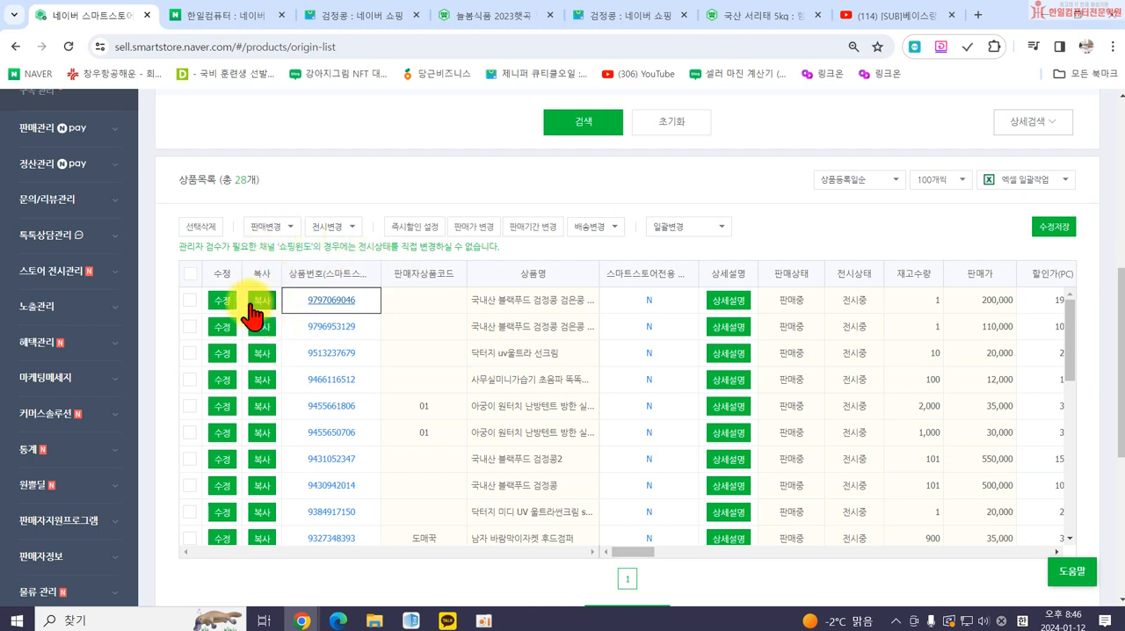
Change the copied black bean product's sale status to 판매중지 and close the result notice.
{"action": "left_click", "coordinate": [190, 301]}
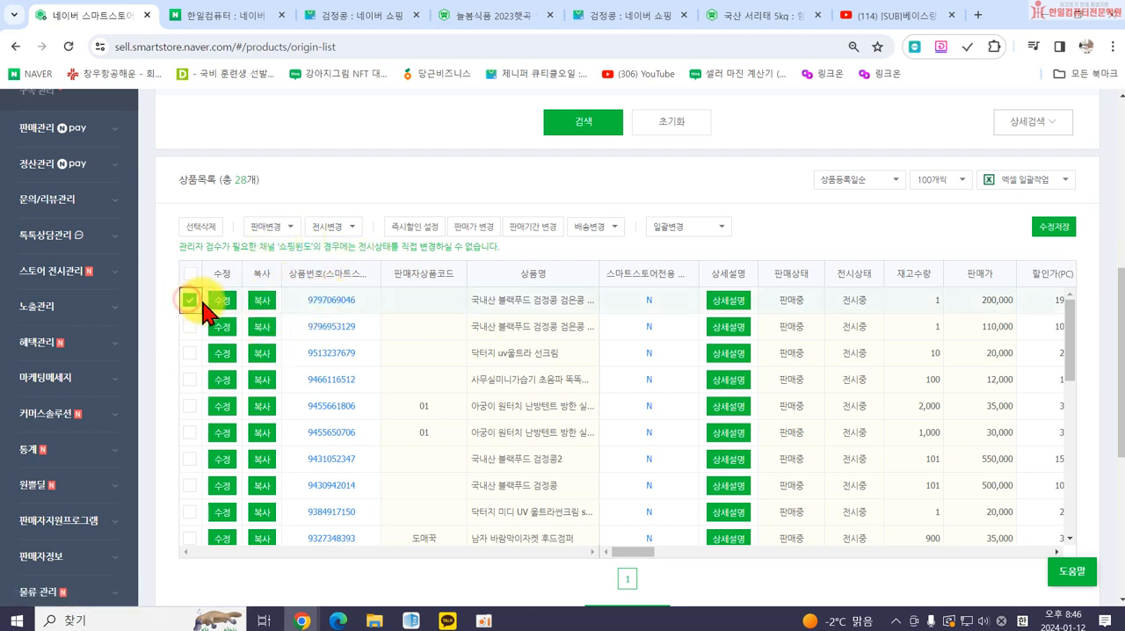
{"action": "left_click", "coordinate": [282, 226]}
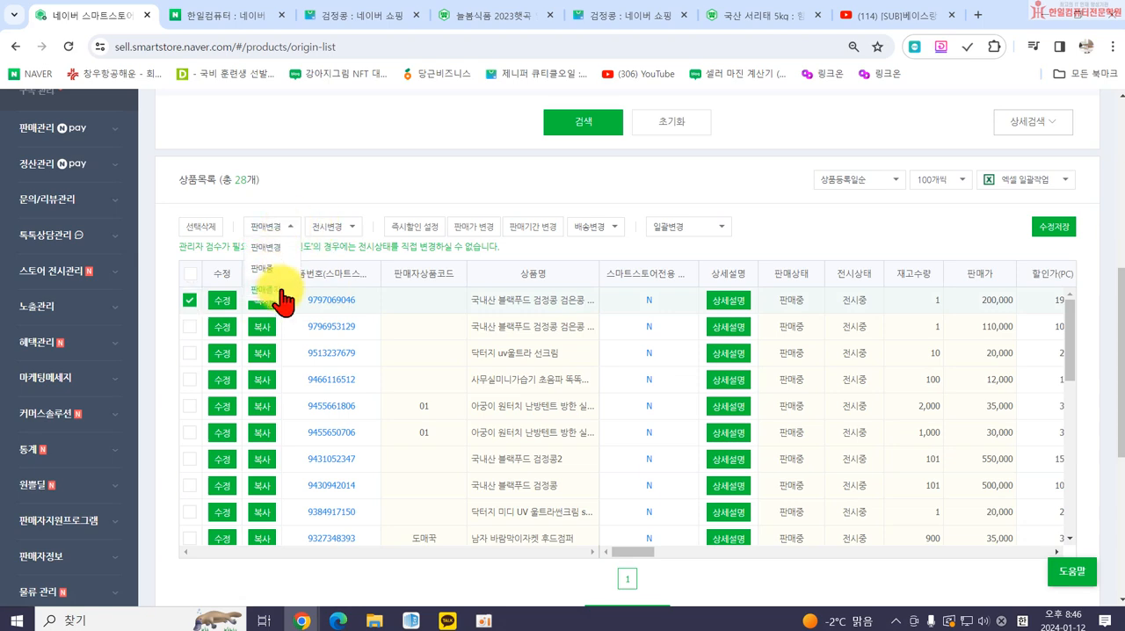
{"action": "left_click", "coordinate": [277, 290]}
{"action": "left_click", "coordinate": [609, 184]}
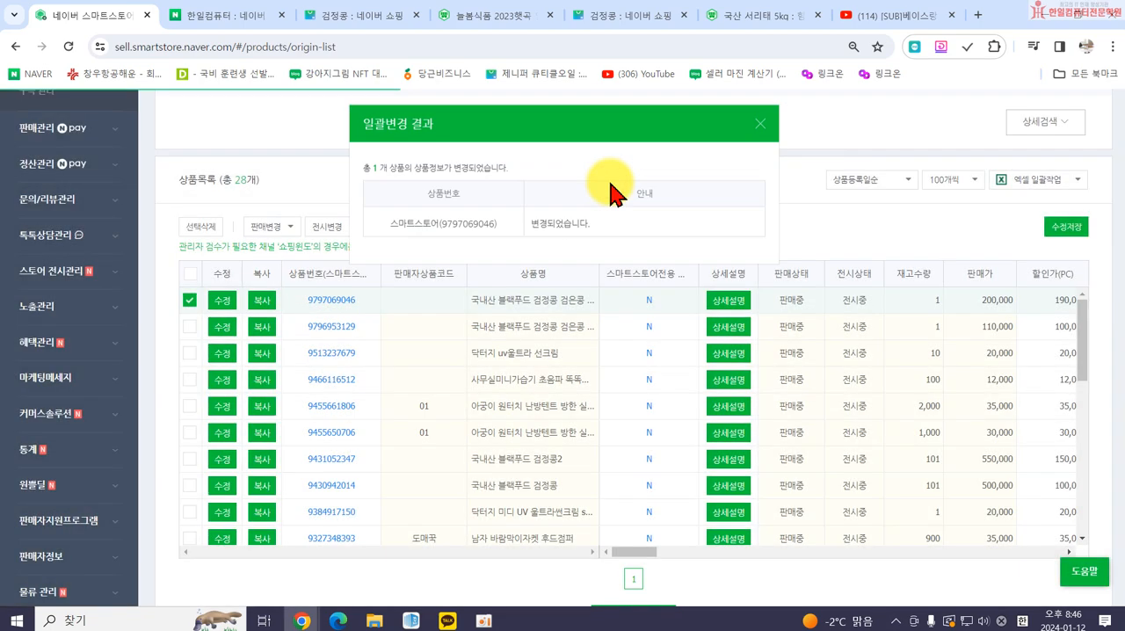
{"action": "left_click", "coordinate": [761, 132]}
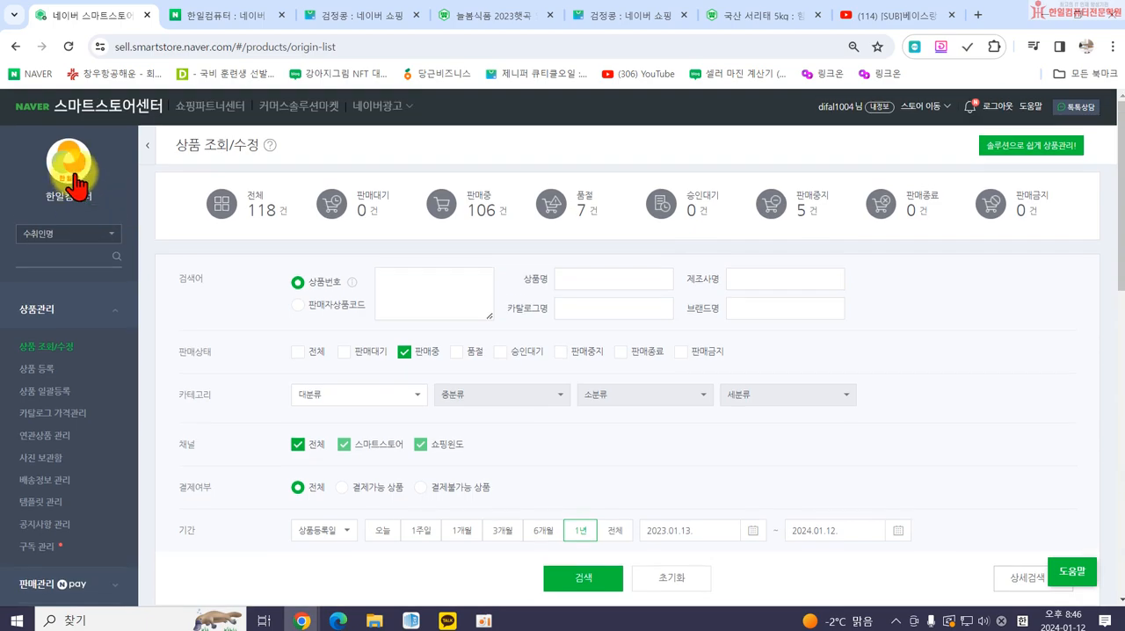
Open the 한일컴퓨터 storefront and check whether the copied black bean product is listed under 우리몰 인기상품.
{"action": "left_click", "coordinate": [78, 180]}
{"action": "scroll", "coordinate": [457, 356], "scroll_direction": "down", "scroll_amount": 4}
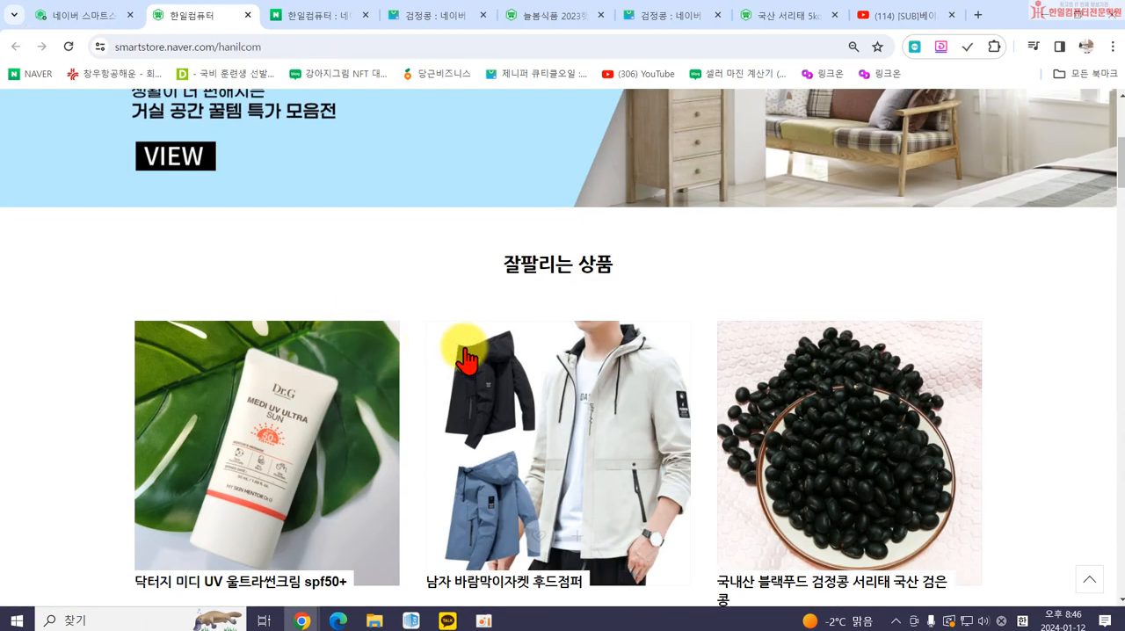
{"action": "scroll", "coordinate": [457, 356], "scroll_direction": "down", "scroll_amount": 5}
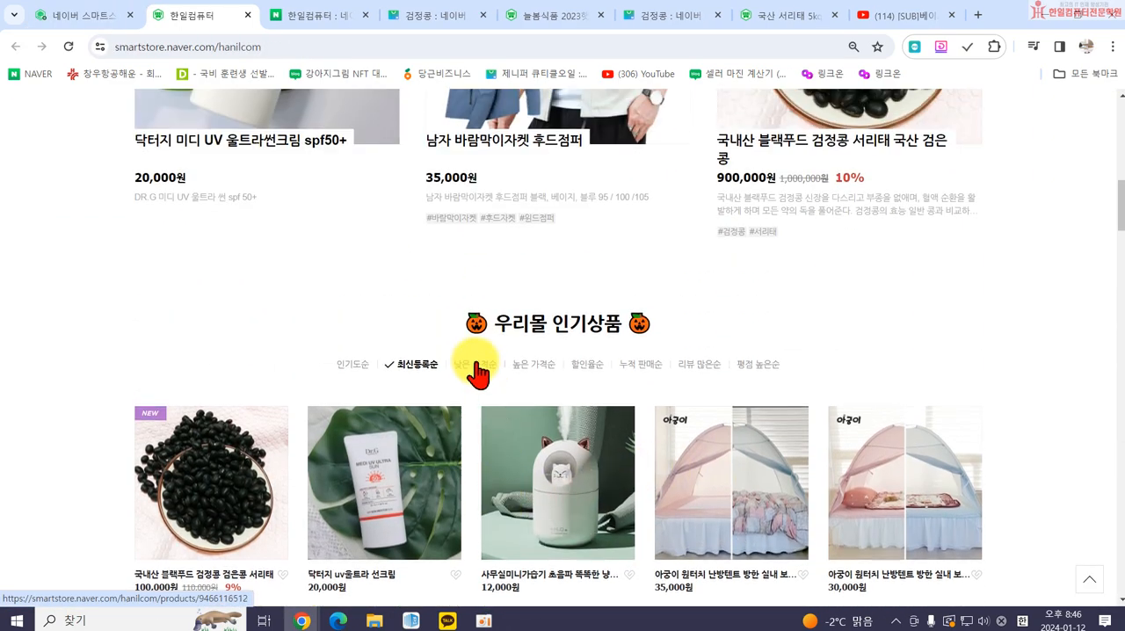
{"action": "scroll", "coordinate": [509, 339], "scroll_direction": "up", "scroll_amount": 3}
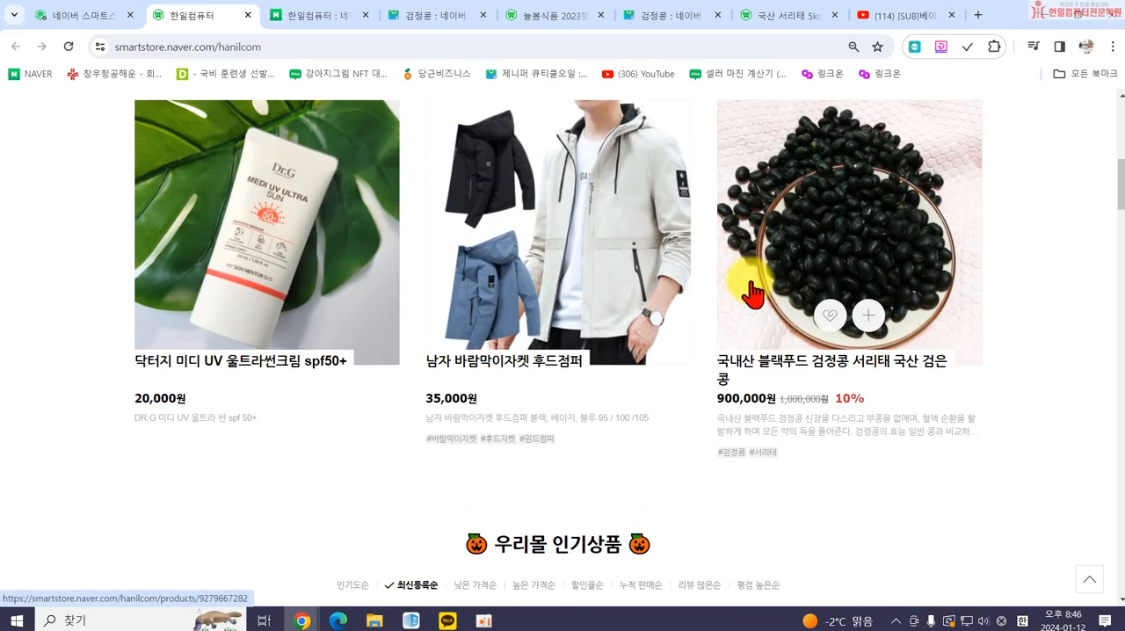
{"action": "scroll", "coordinate": [414, 351], "scroll_direction": "down", "scroll_amount": 8}
{"action": "scroll", "coordinate": [264, 371], "scroll_direction": "up", "scroll_amount": 5}
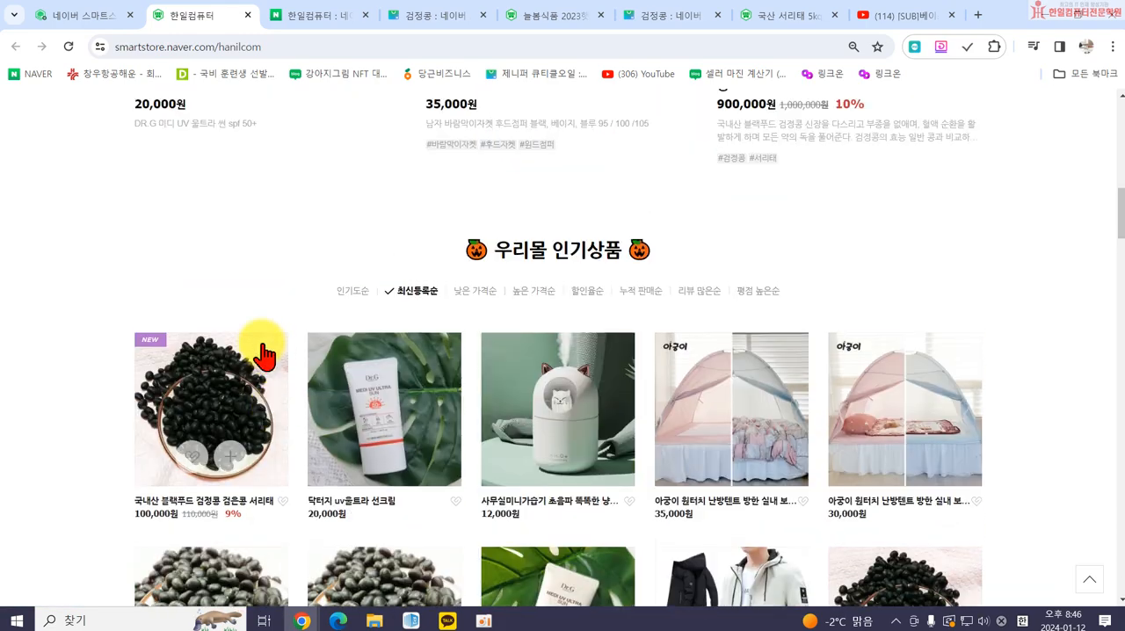
In the product list, change the copied product's sale status back to 판매중 and rerun the search.
{"action": "left_click", "coordinate": [75, 19]}
{"action": "scroll", "coordinate": [325, 404], "scroll_direction": "down", "scroll_amount": 3}
{"action": "left_click", "coordinate": [189, 463]}
{"action": "left_click", "coordinate": [269, 387]}
{"action": "left_click", "coordinate": [271, 430]}
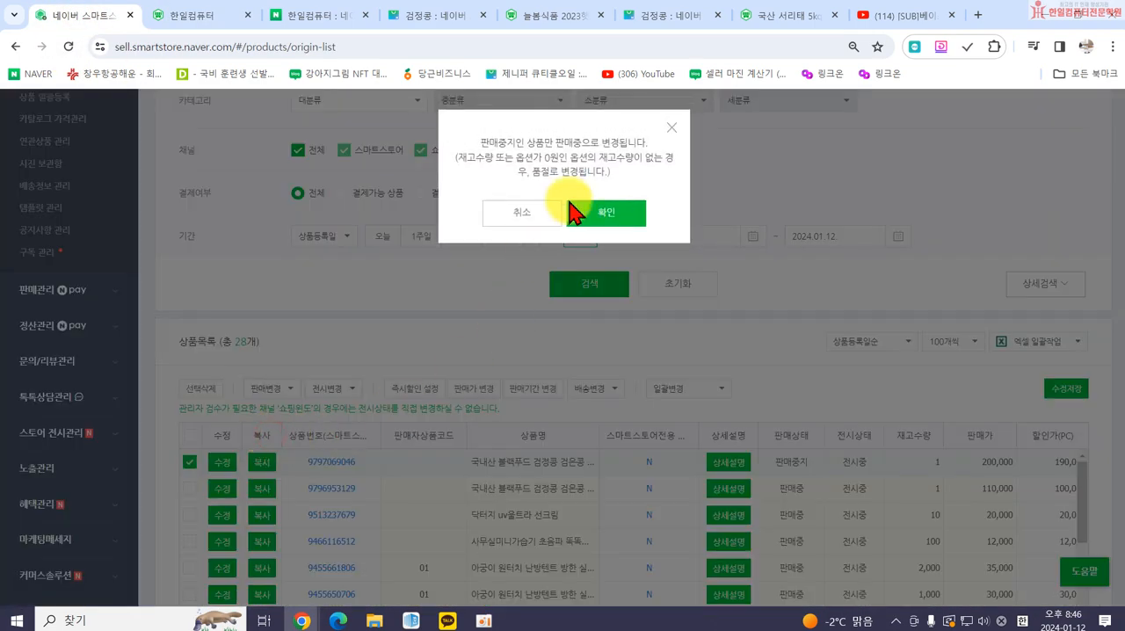
{"action": "left_click", "coordinate": [600, 211]}
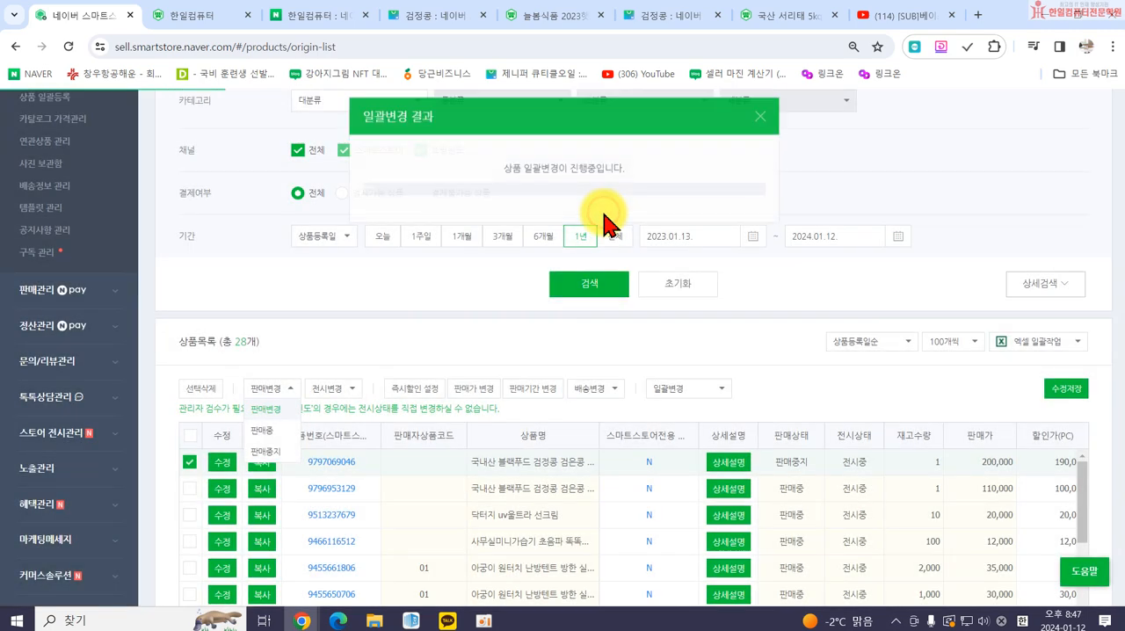
{"action": "left_click", "coordinate": [760, 128]}
{"action": "left_click", "coordinate": [586, 285]}
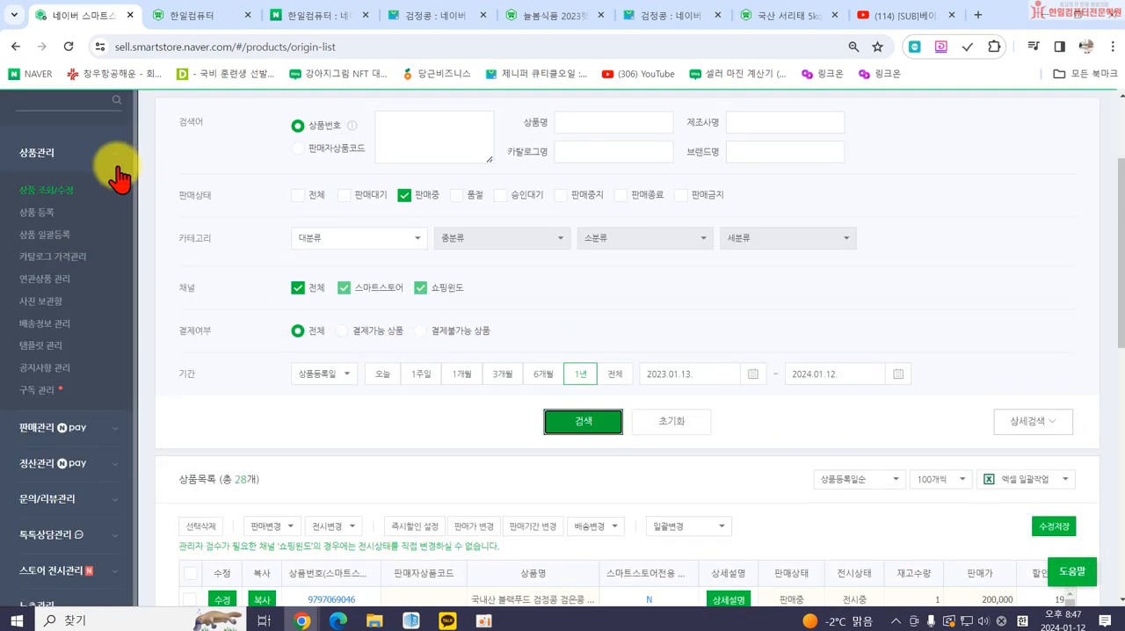
Open the storefront again and look for the copied black bean product among the newest 우리몰 인기상품 items.
{"action": "scroll", "coordinate": [97, 185], "scroll_direction": "up", "scroll_amount": 3}
{"action": "left_click", "coordinate": [60, 198]}
{"action": "scroll", "coordinate": [661, 376], "scroll_direction": "down", "scroll_amount": 5}
{"action": "scroll", "coordinate": [661, 376], "scroll_direction": "down", "scroll_amount": 5}
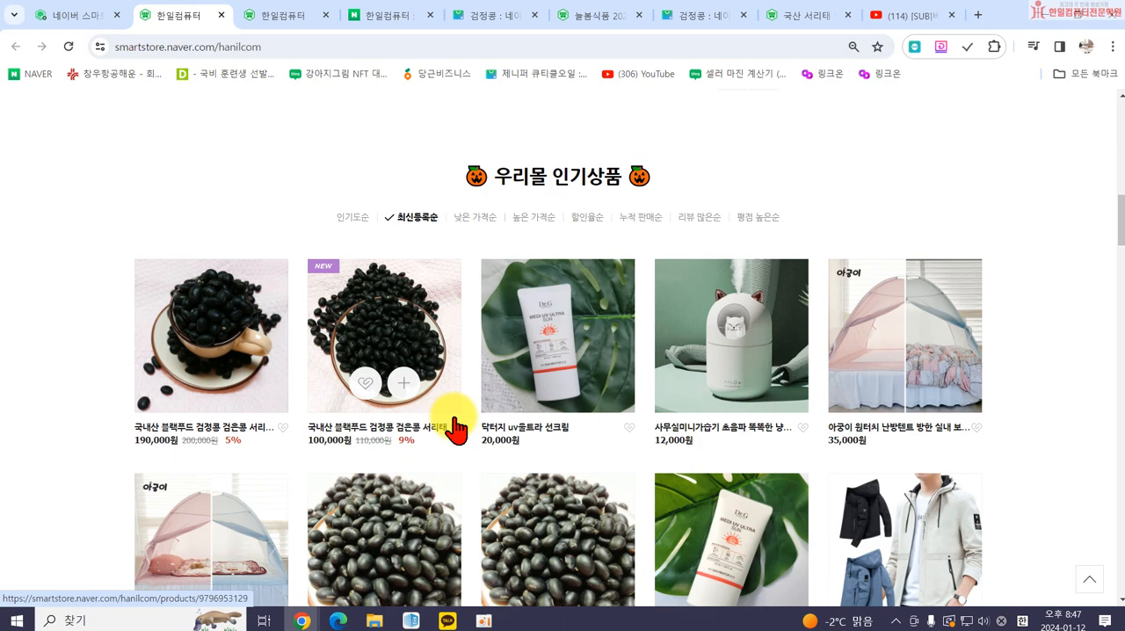
{"action": "scroll", "coordinate": [459, 181], "scroll_direction": "up", "scroll_amount": 3}
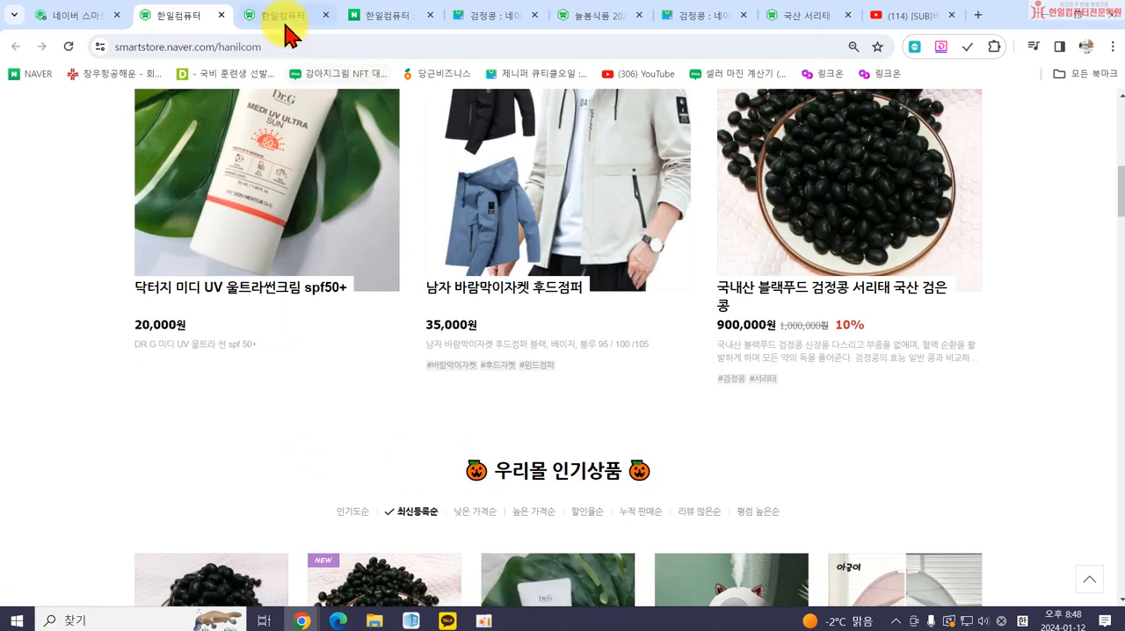
Return to the seller center and review the product list with its bulk change options.
{"action": "left_click", "coordinate": [83, 16]}
{"action": "scroll", "coordinate": [413, 342], "scroll_direction": "down", "scroll_amount": 3}
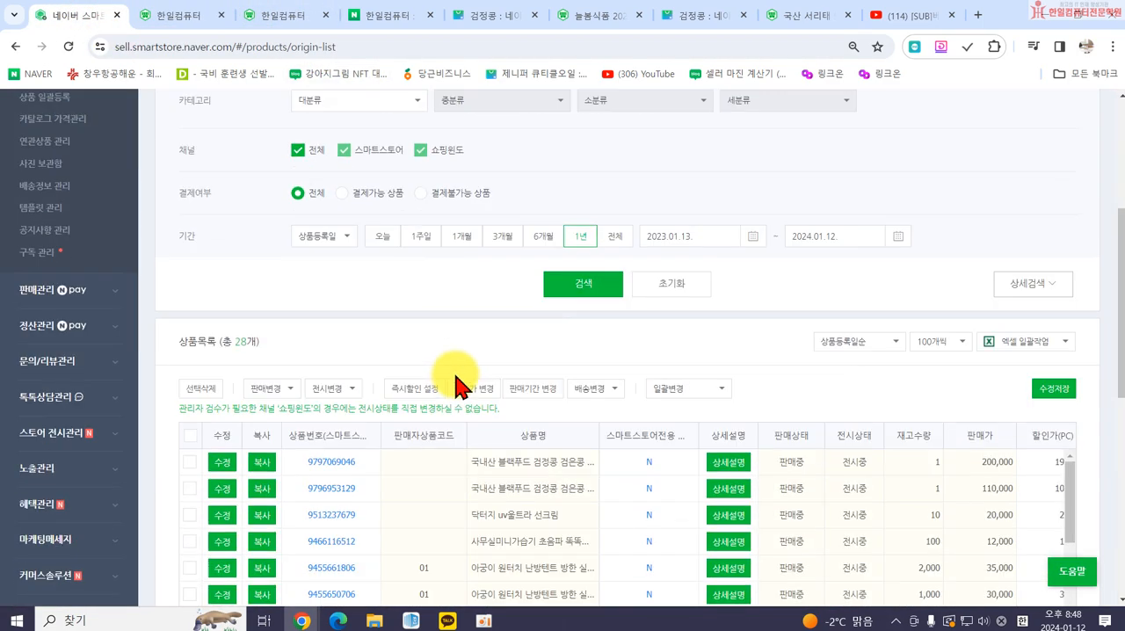
{"action": "scroll", "coordinate": [455, 383], "scroll_direction": "down", "scroll_amount": 1}
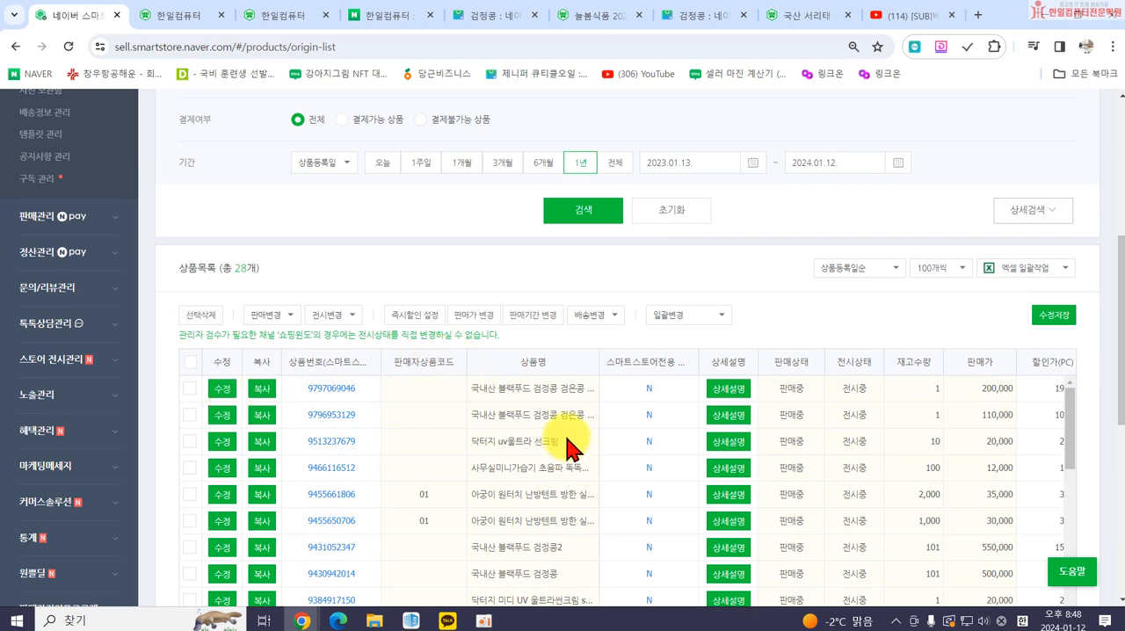
{"action": "scroll", "coordinate": [584, 402], "scroll_direction": "up", "scroll_amount": 1}
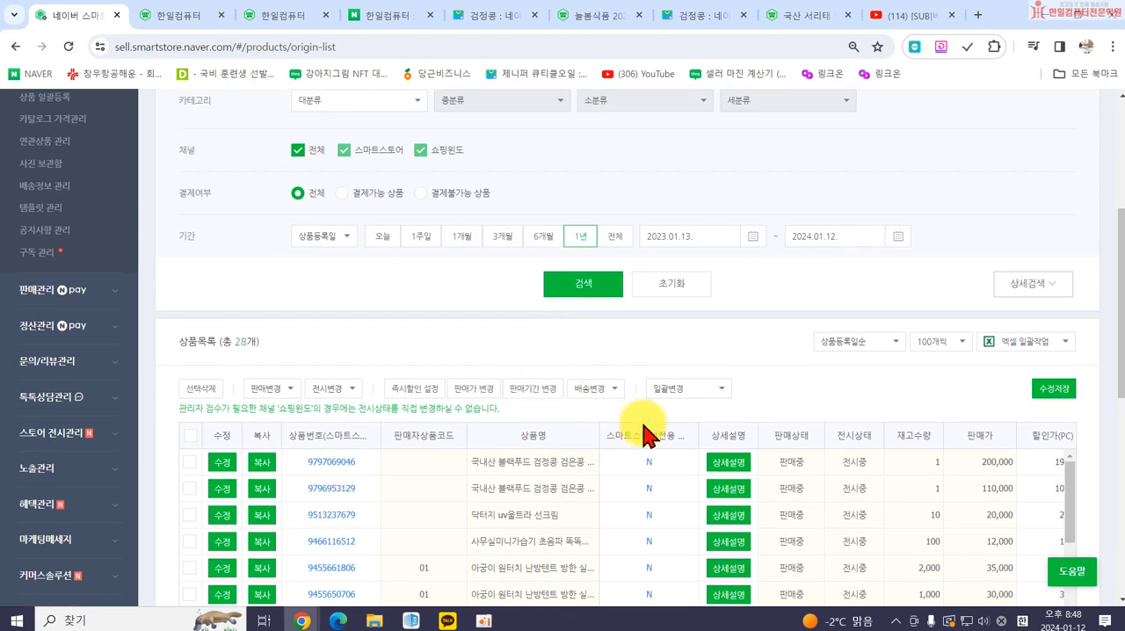